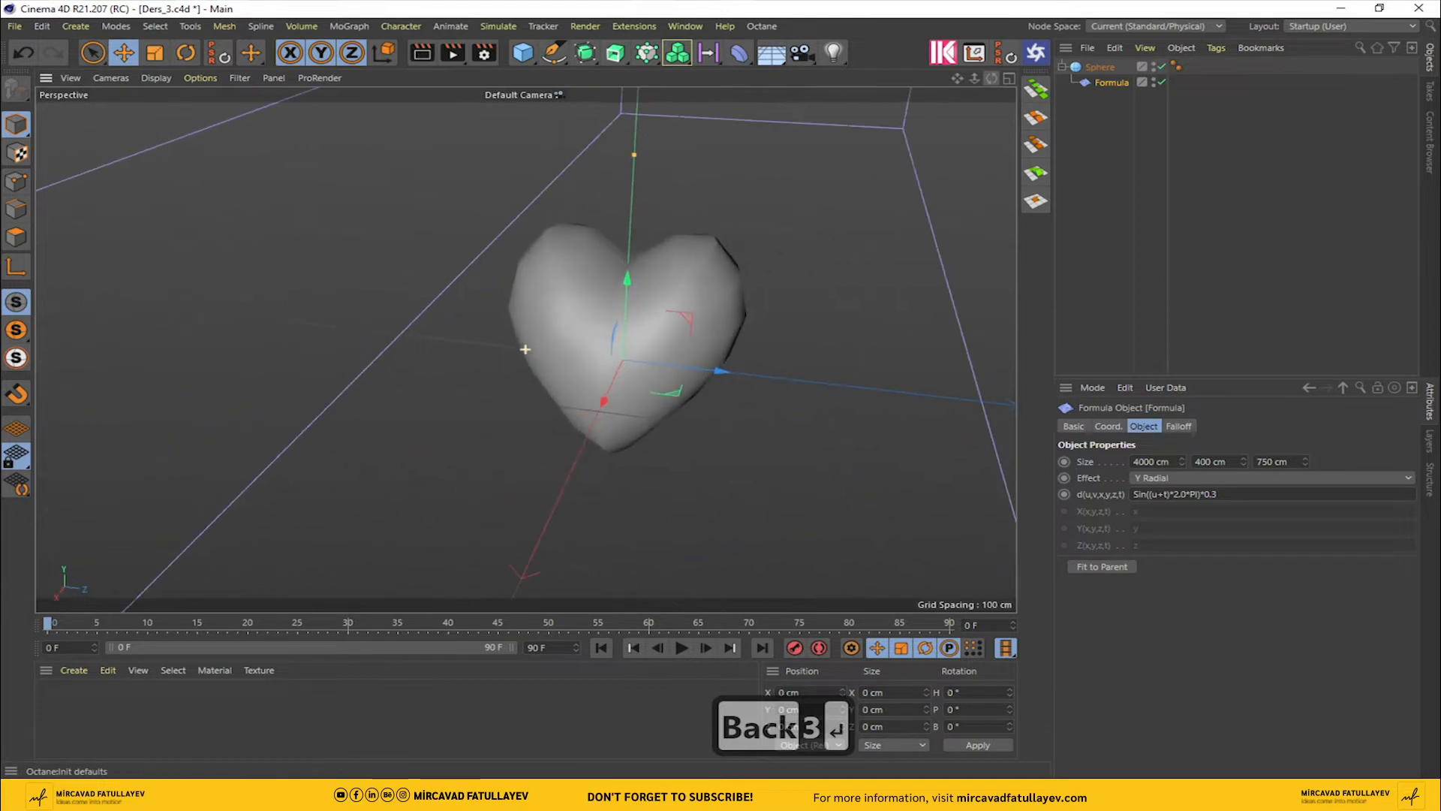
# Step: Set the sphere's X scale to 0.5 to flatten the heart's depth
pyautogui.click(1101, 67)
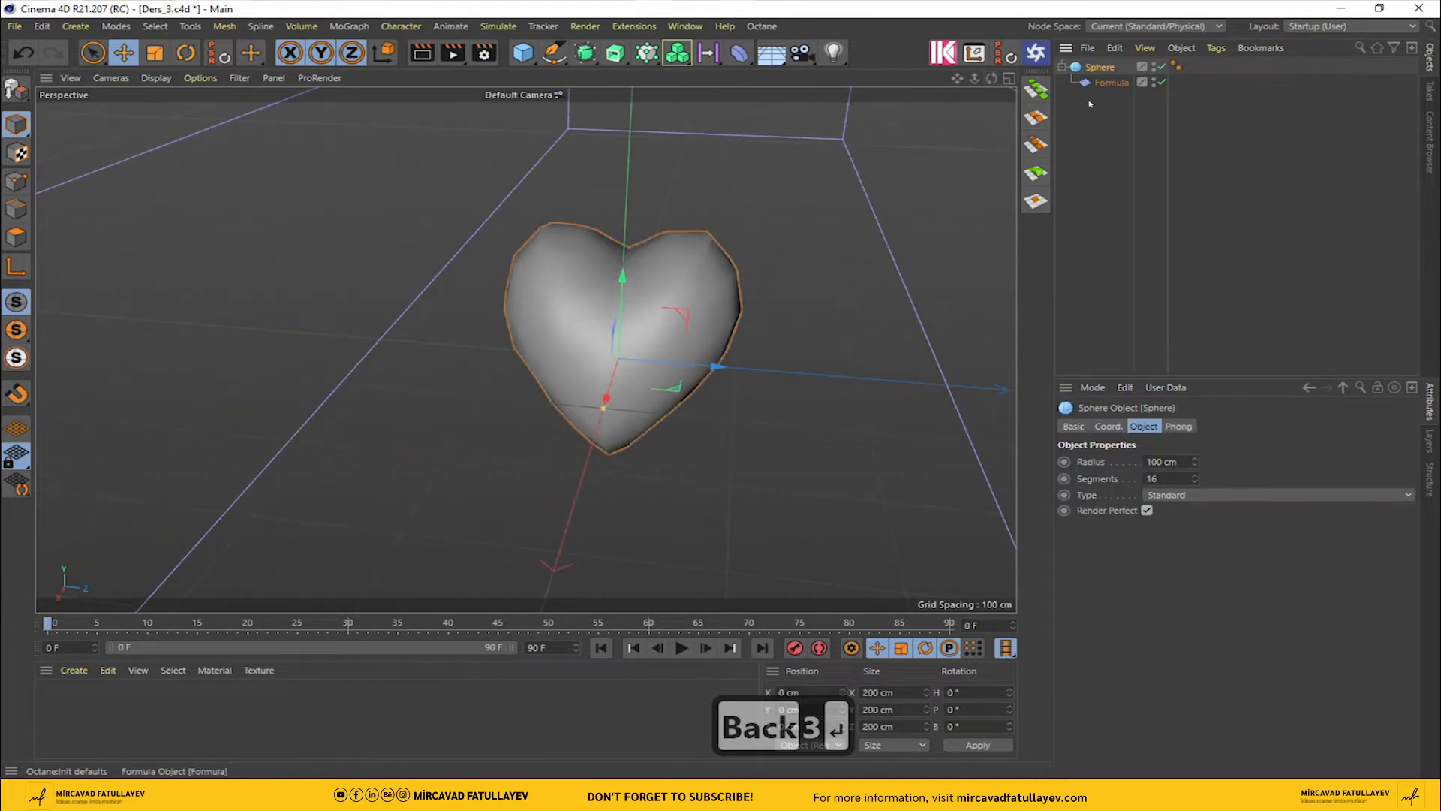
pyautogui.click(1108, 425)
pyautogui.keyDown('alt'); pyautogui.moveTo(510, 347); pyautogui.dragTo(525, 349); pyautogui.keyUp('alt')
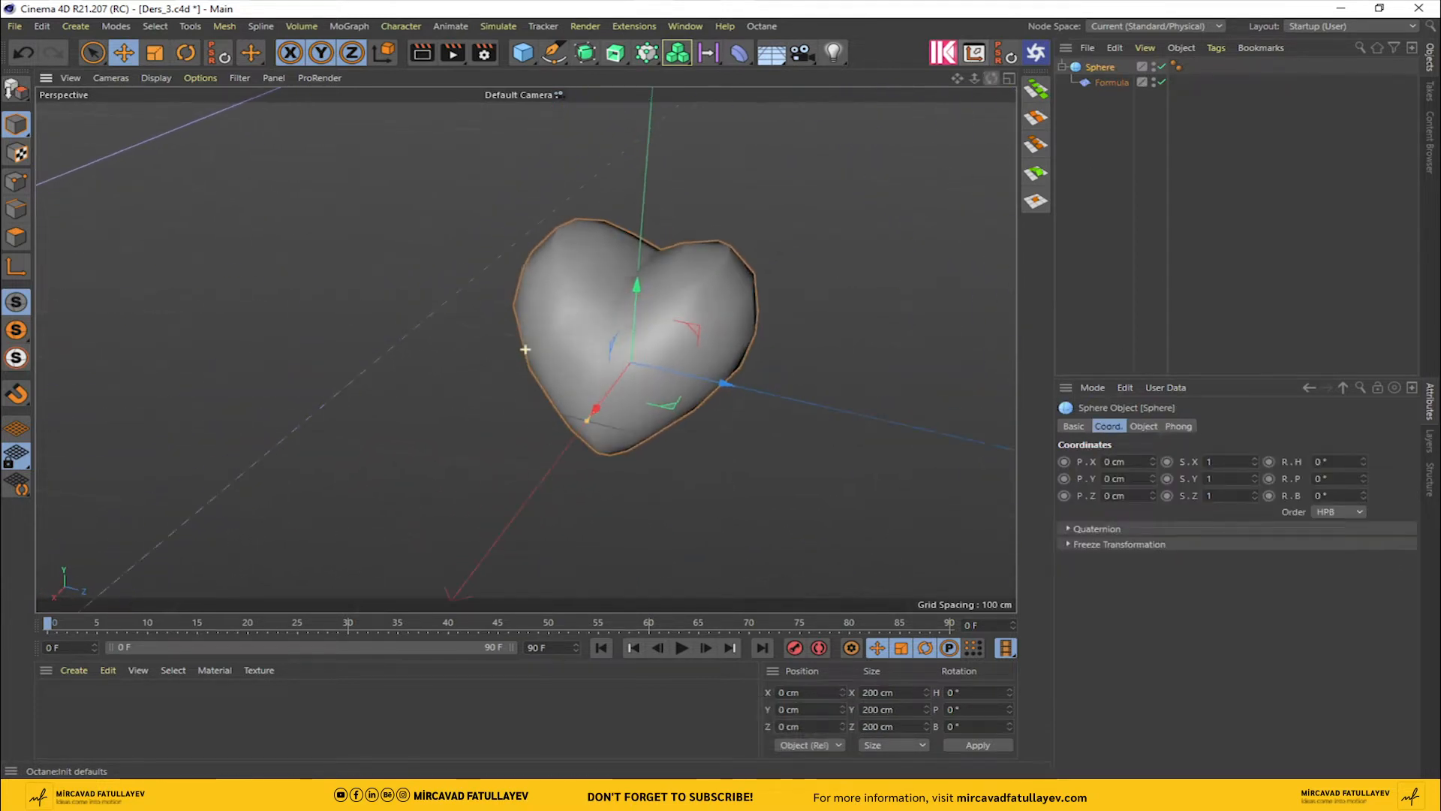
pyautogui.moveTo(992, 79); pyautogui.dragTo(992, 80)
pyautogui.moveTo(1254, 464); pyautogui.dragTo(1254, 484)
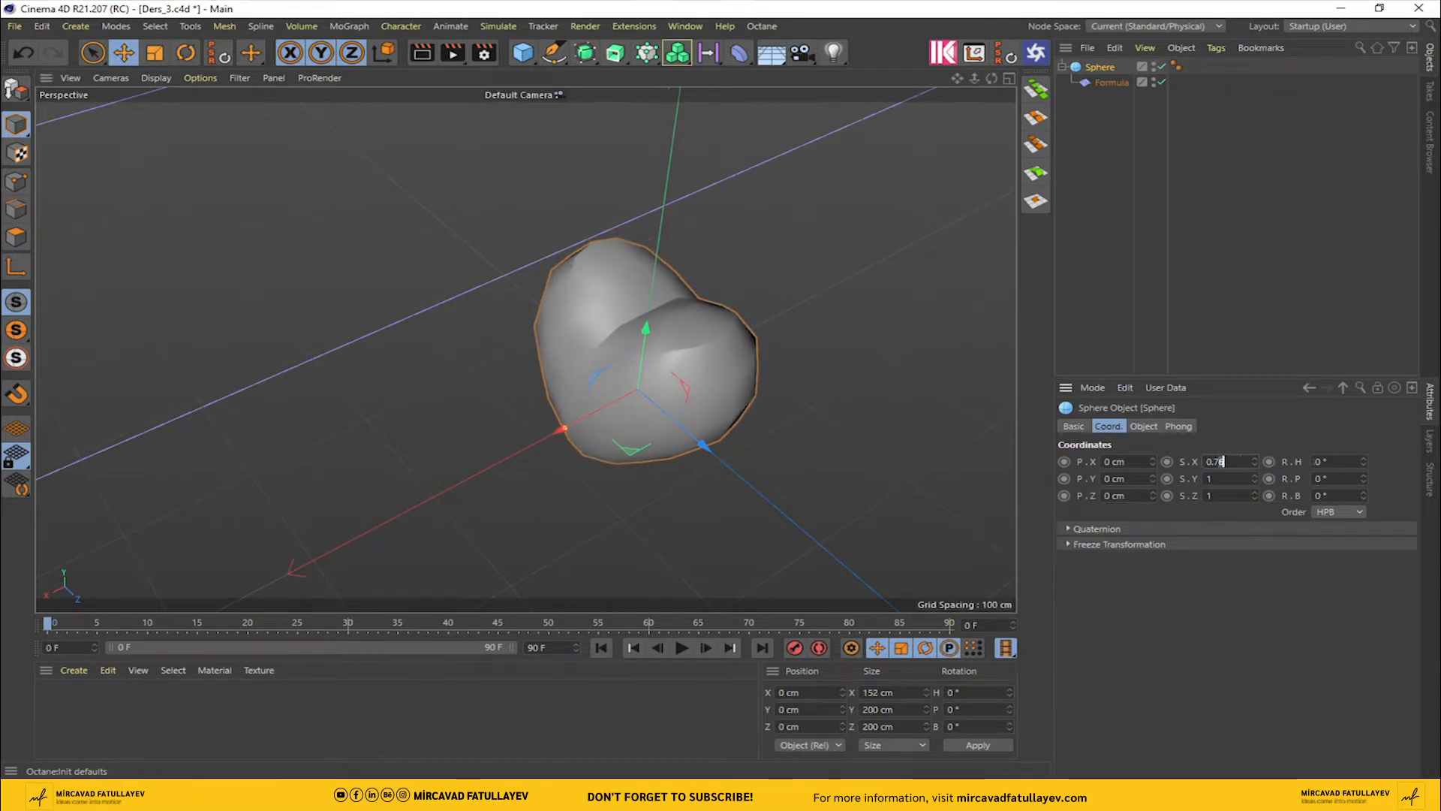
pyautogui.press('BackSpace')
pyautogui.press('BackSpace')
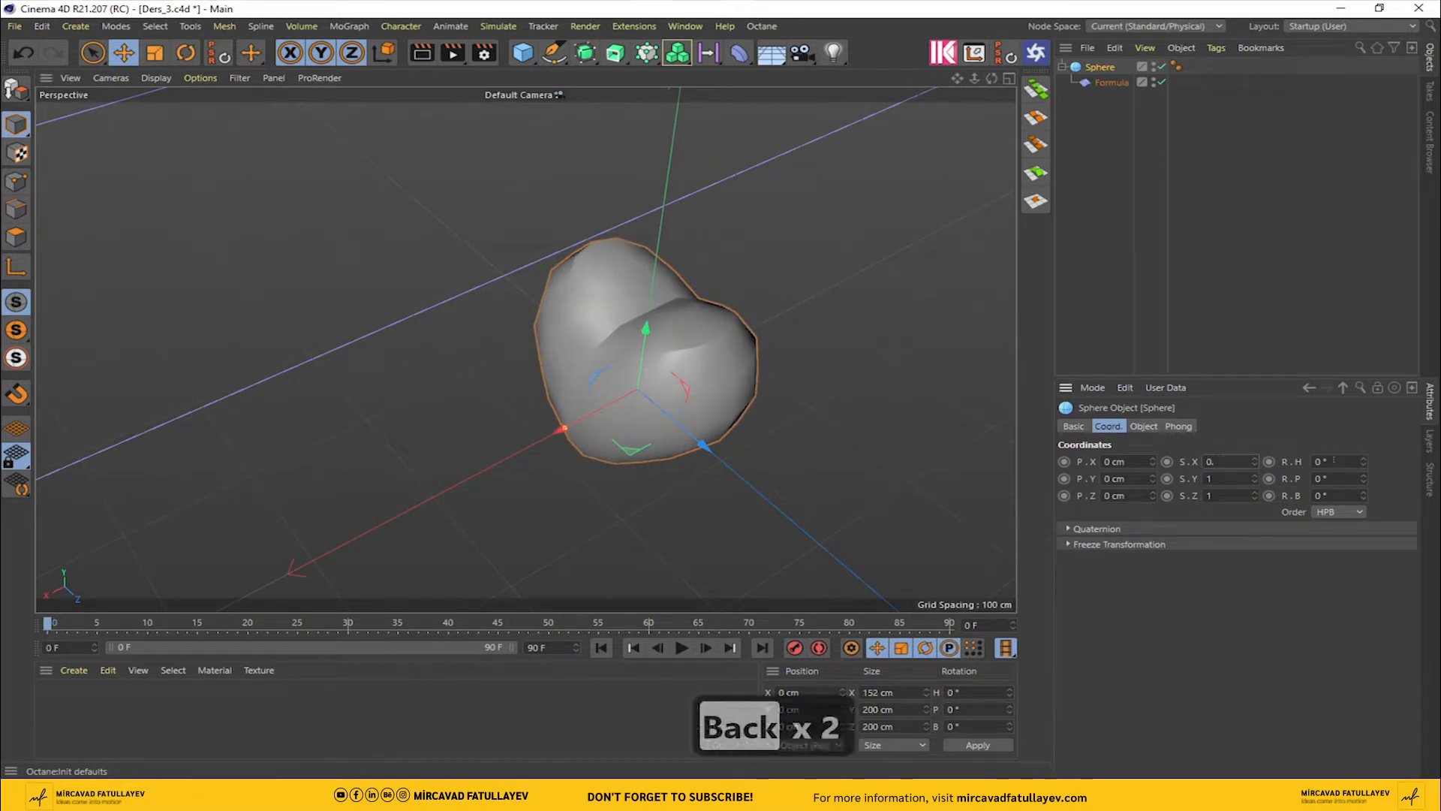
pyautogui.write('5')
pyautogui.press('Return')
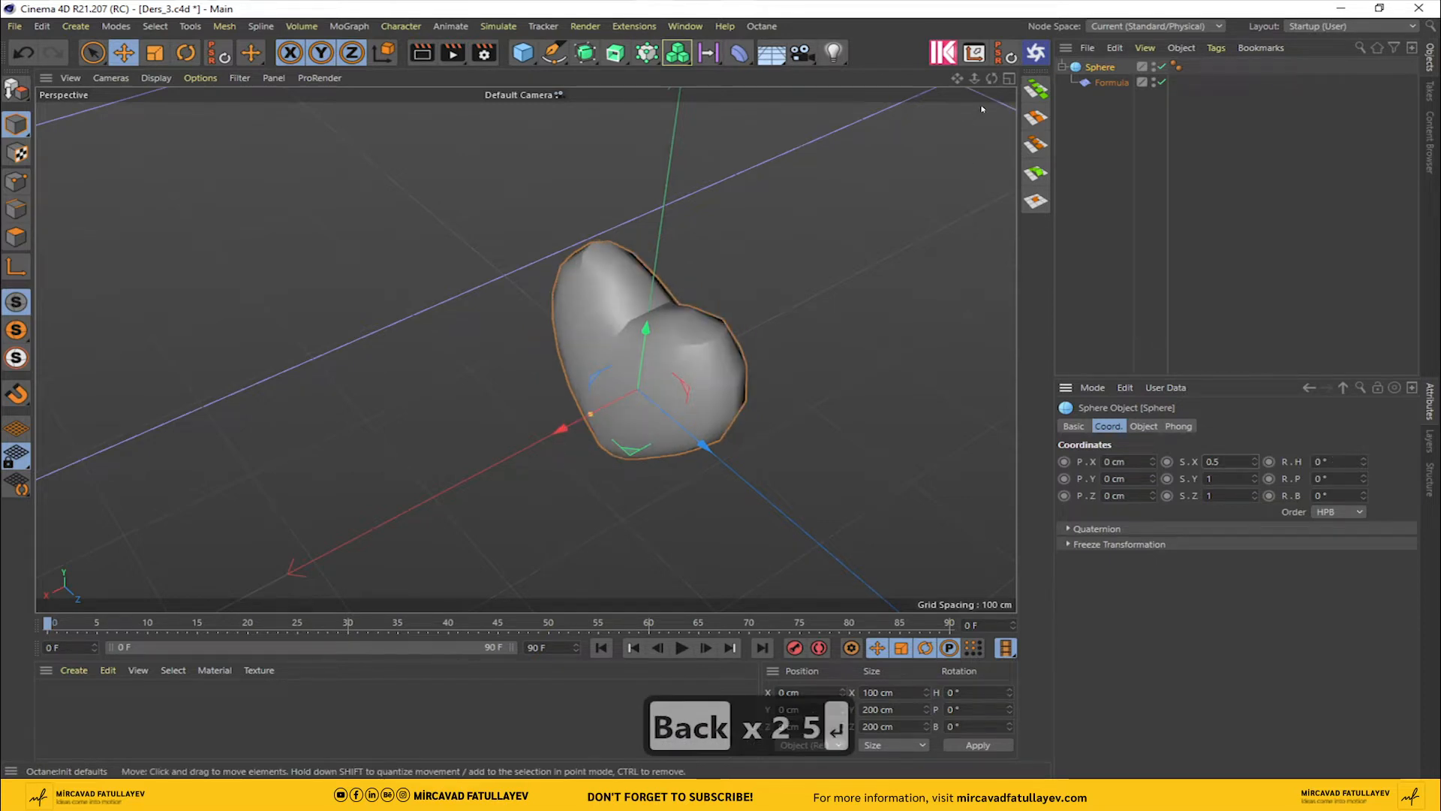
# Step: Set the sphere's Y scale to 0.8 to shorten the heart's height
pyautogui.keyDown('alt'); pyautogui.moveTo(525, 345); pyautogui.dragTo(526, 350); pyautogui.keyUp('alt')
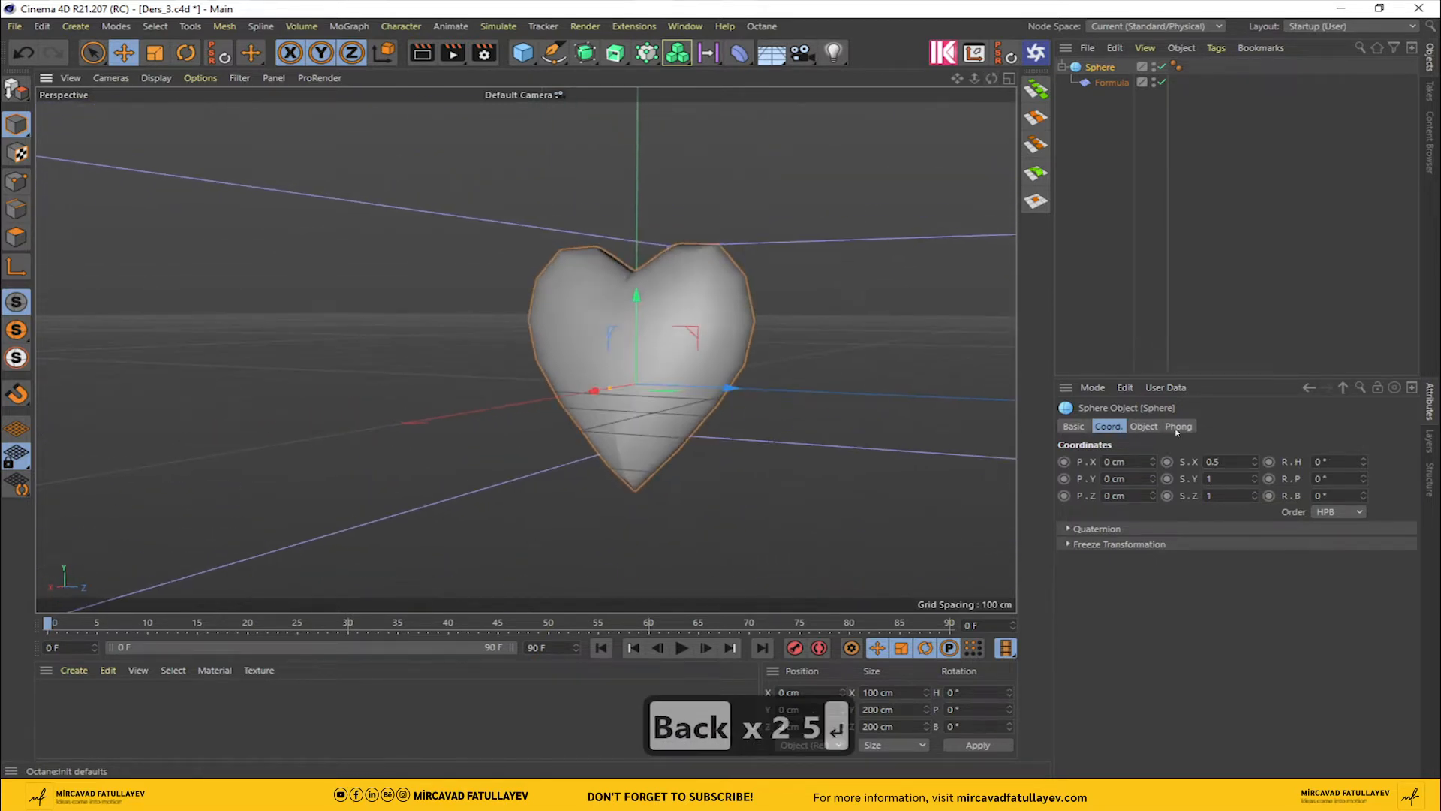
pyautogui.moveTo(1254, 478); pyautogui.dragTo(1246, 474)
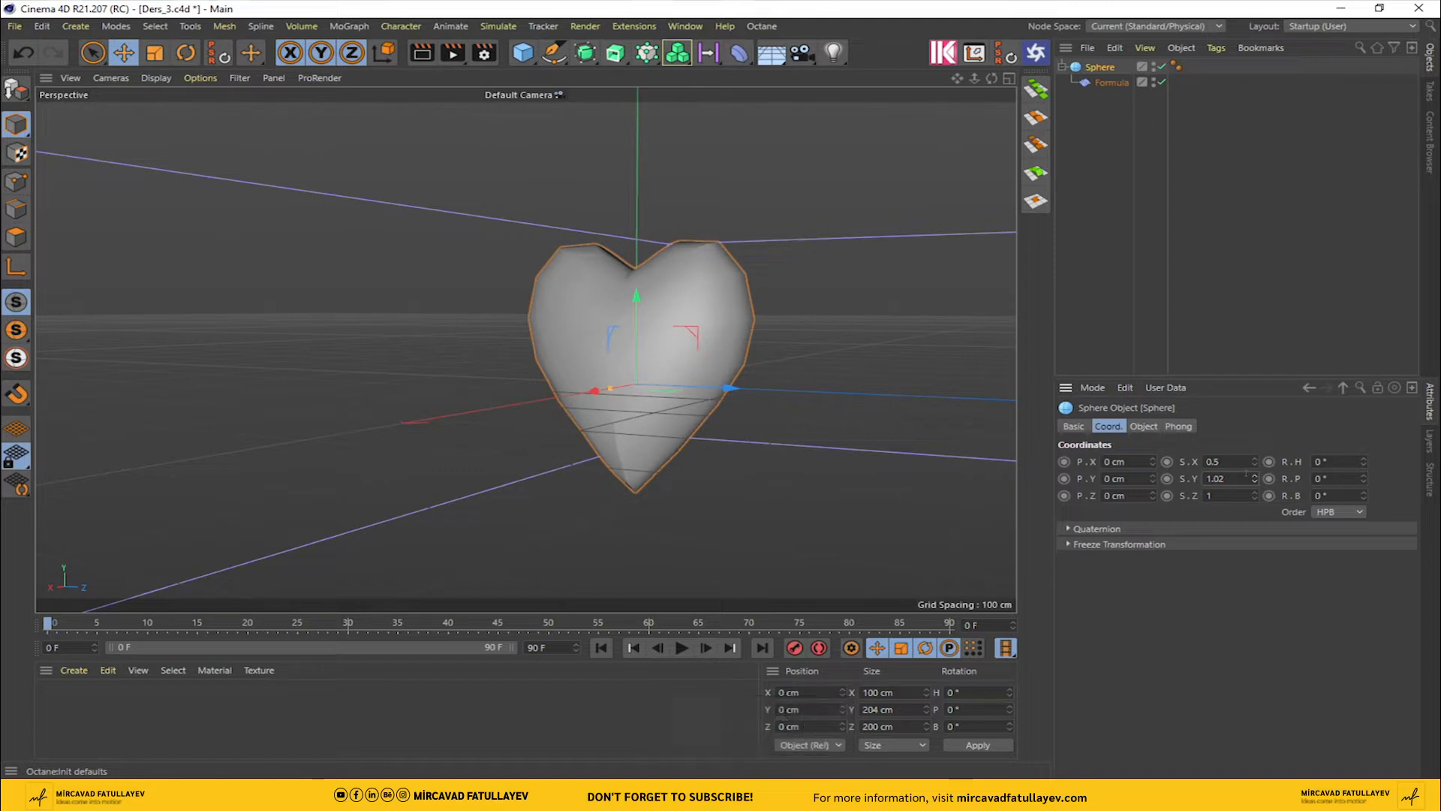
pyautogui.write('0.8')
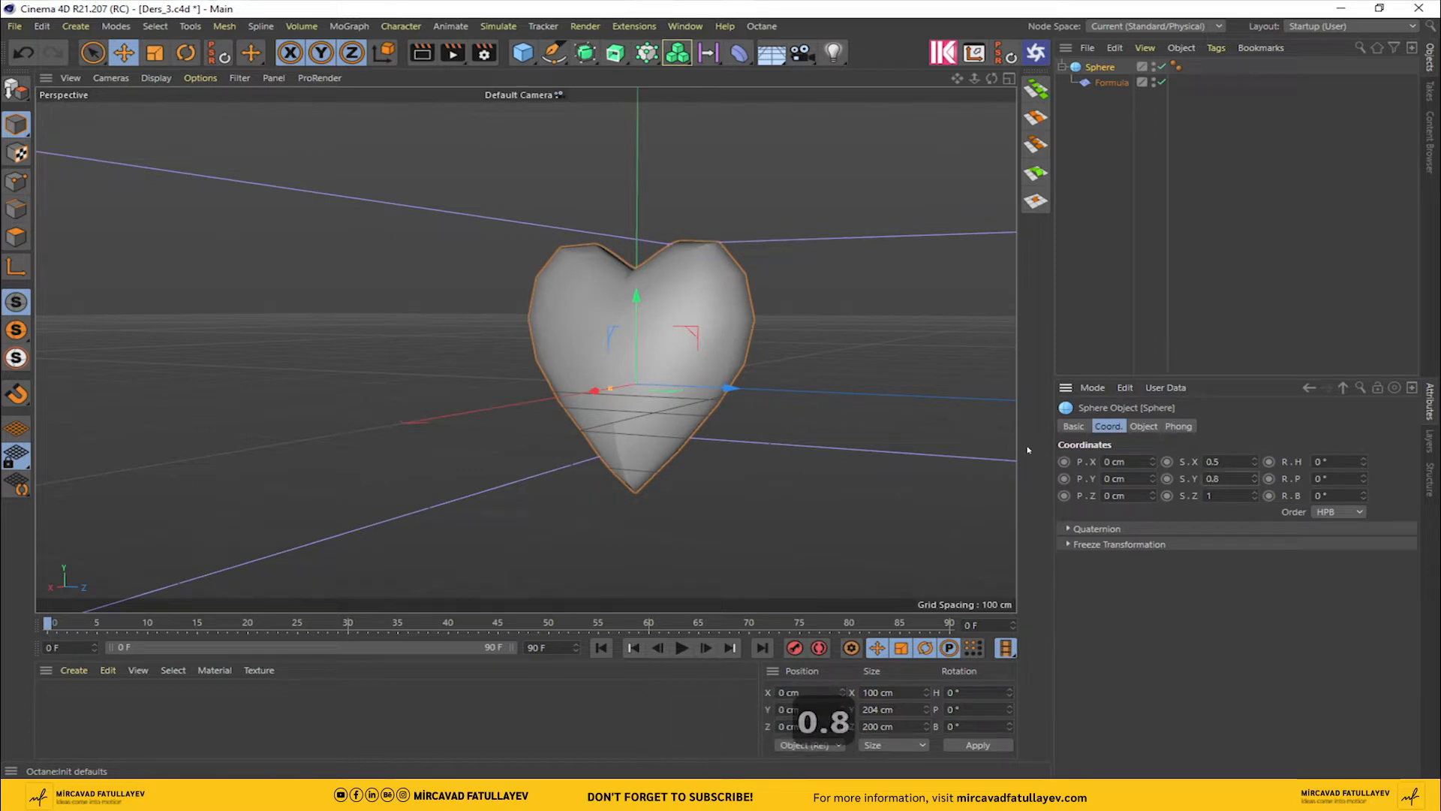
pyautogui.press('Return')
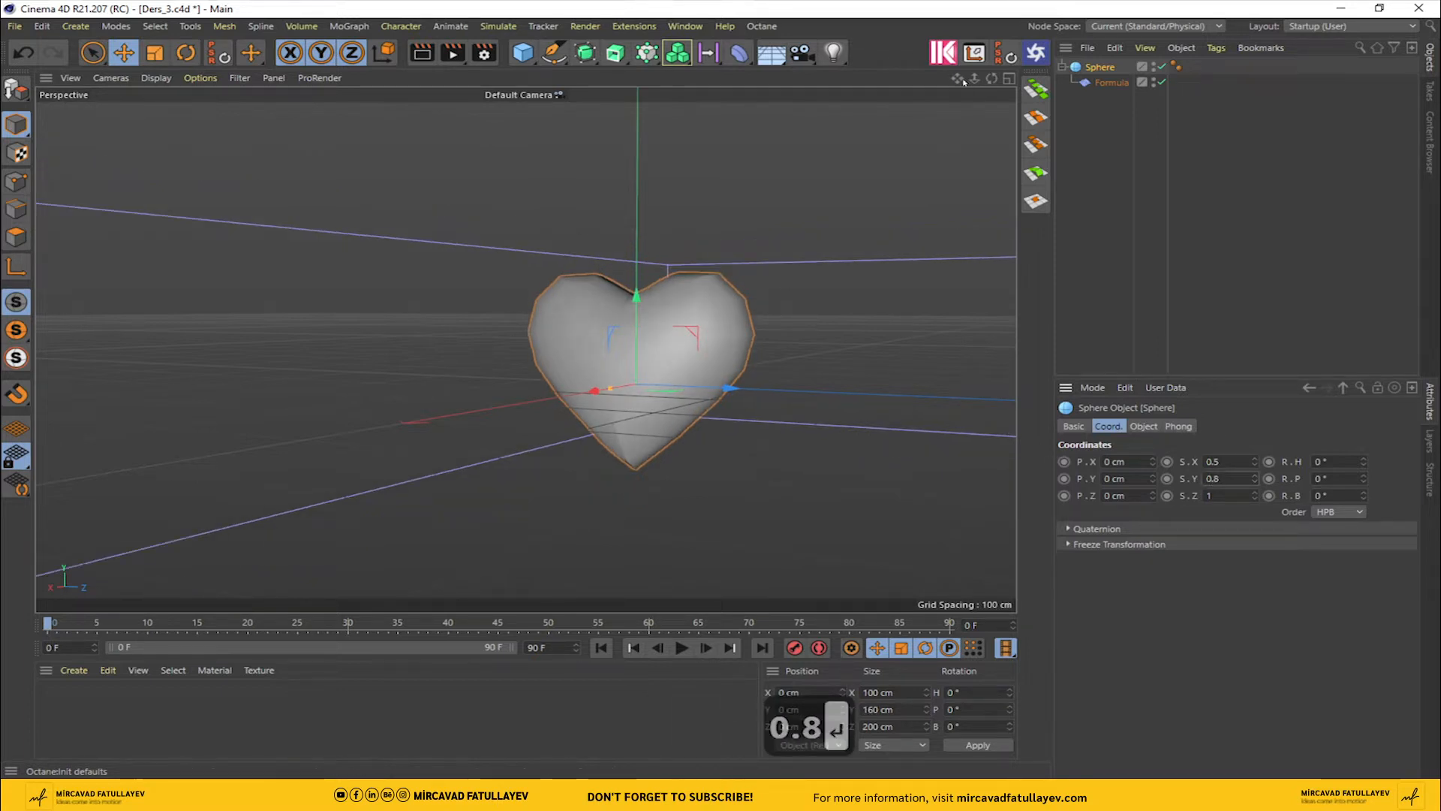
pyautogui.moveTo(992, 78)
pyautogui.mouseDown()
pyautogui.moveTo(969, 83)
pyautogui.moveTo(998, 79)
pyautogui.mouseUp()
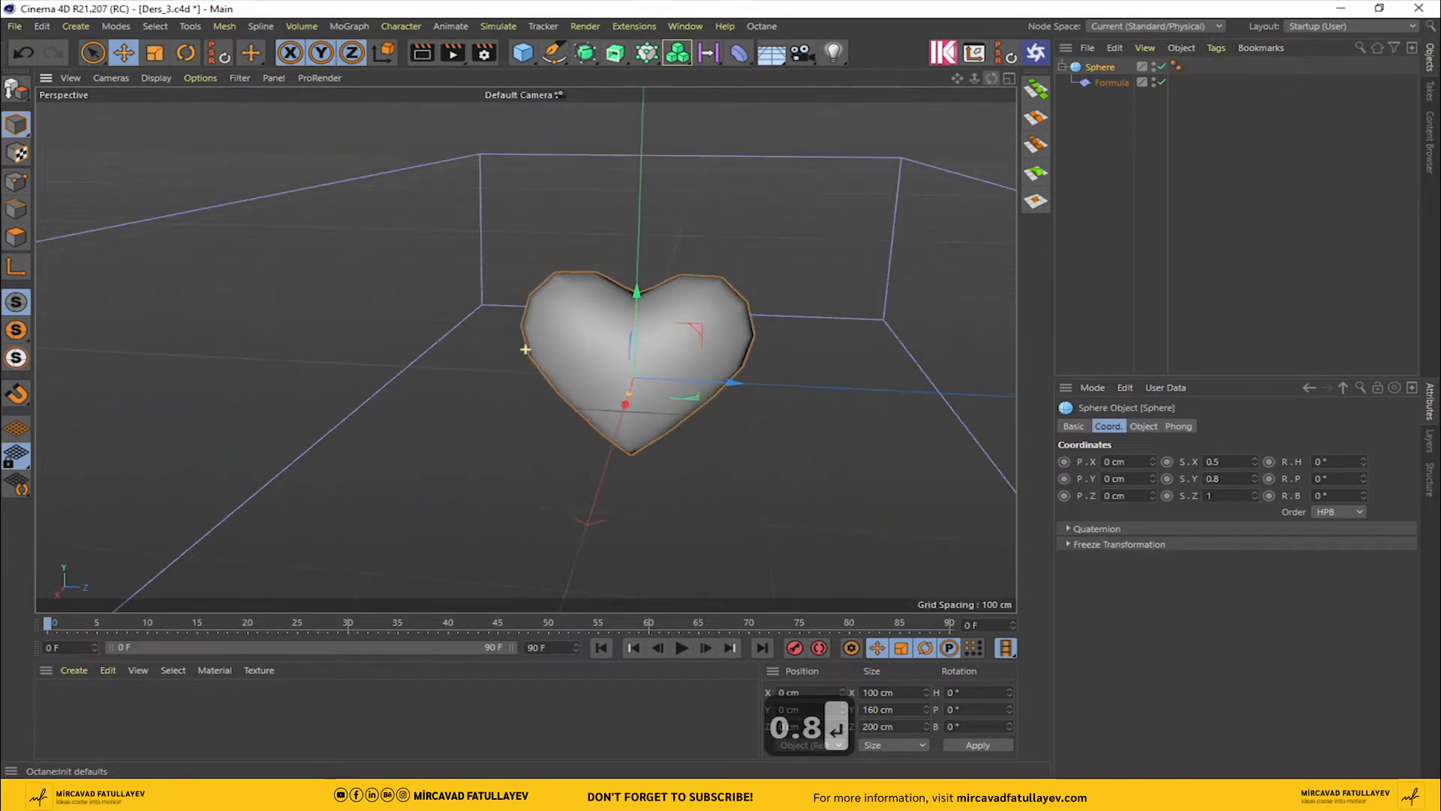
# Step: Select the sphere together with its Formula child and merge them with Connect Objects + Delete
pyautogui.rightClick(1105, 84)
pyautogui.click(1198, 413)
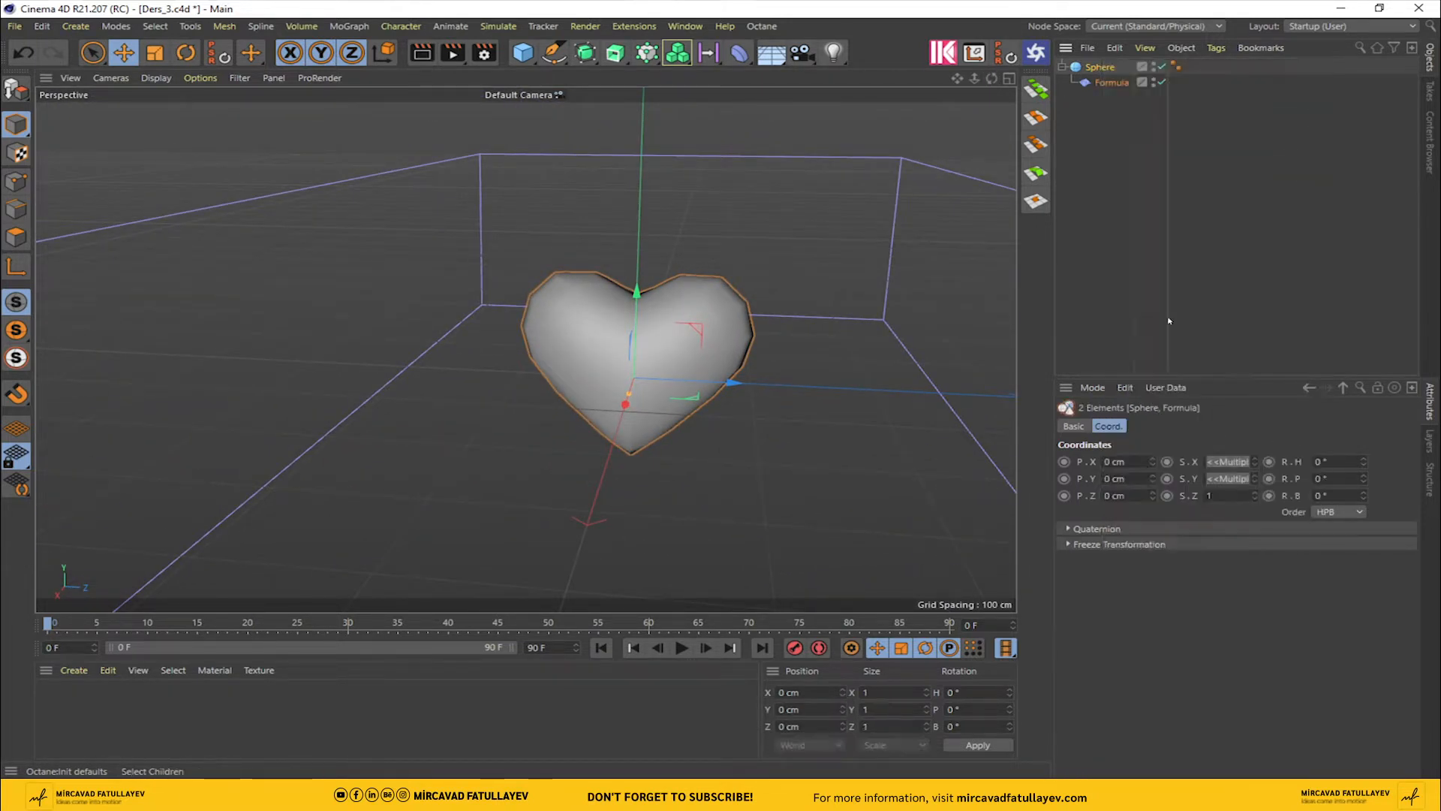
pyautogui.rightClick(1108, 70)
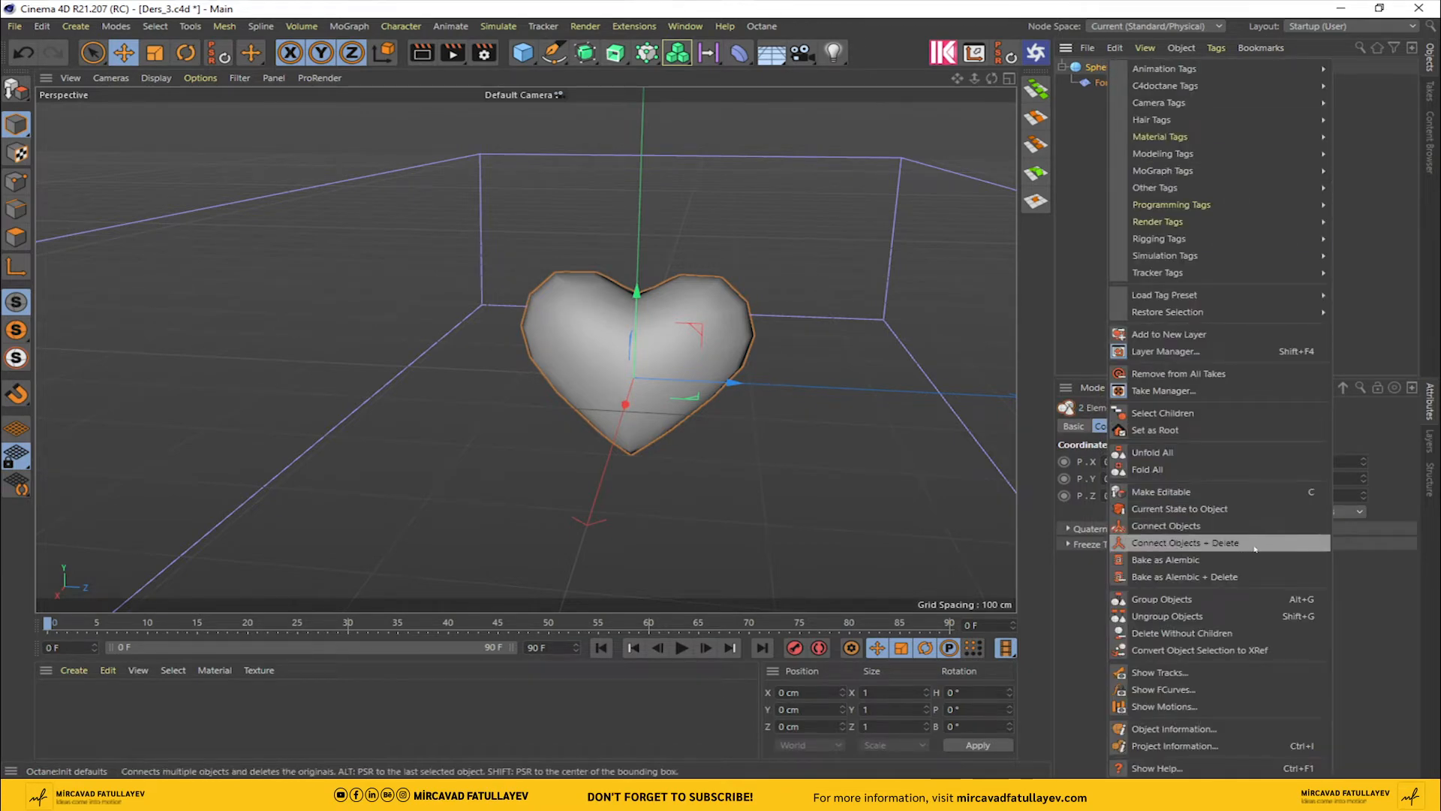
pyautogui.click(1186, 543)
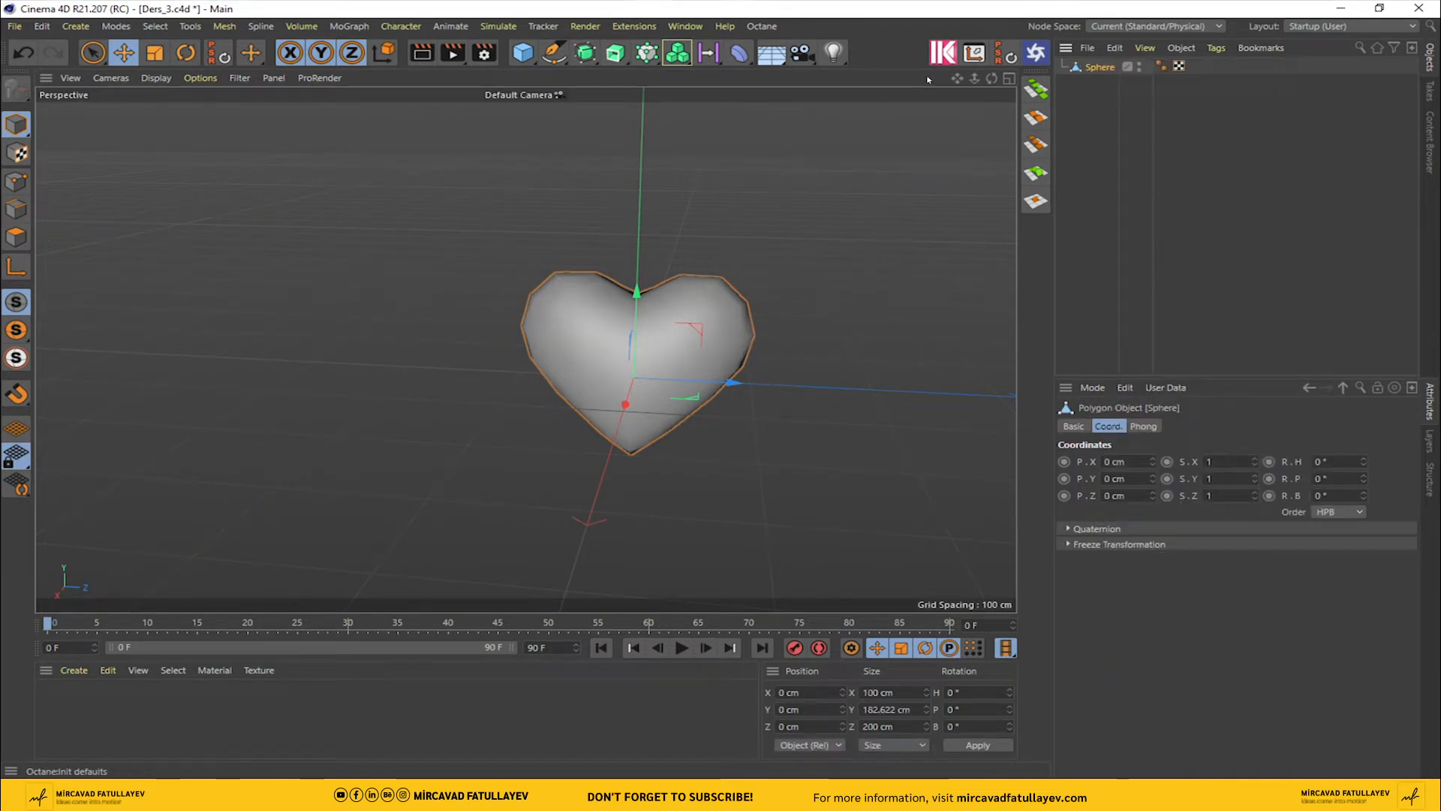
# Step: Add a Soft Body simulation tag to the merged heart object
pyautogui.moveTo(958, 79); pyautogui.dragTo(840, 70)
pyautogui.moveTo(992, 79)
pyautogui.mouseDown()
pyautogui.moveTo(818, 79)
pyautogui.moveTo(992, 80)
pyautogui.mouseUp()
pyautogui.rightClick(1095, 67)
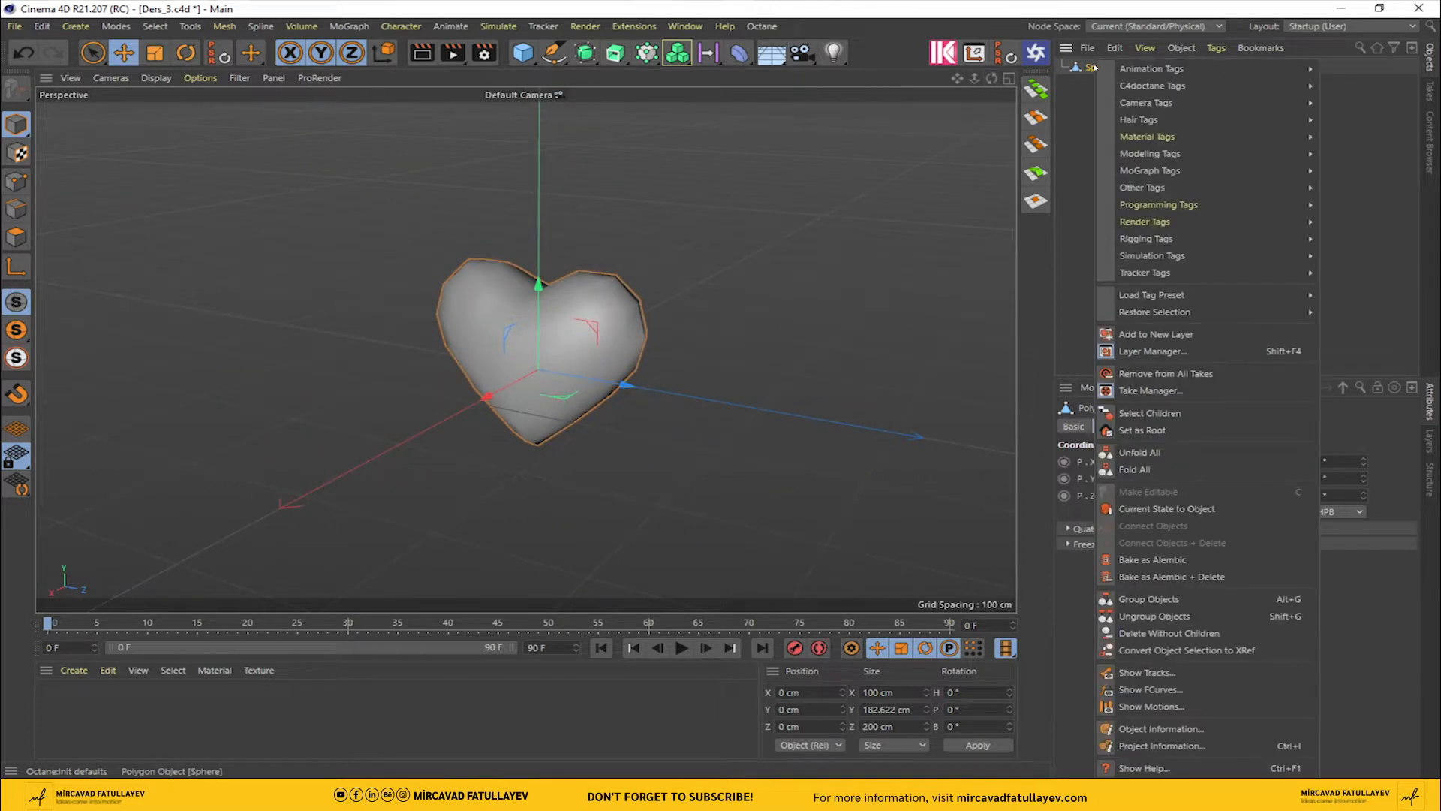
pyautogui.moveTo(1178, 257)
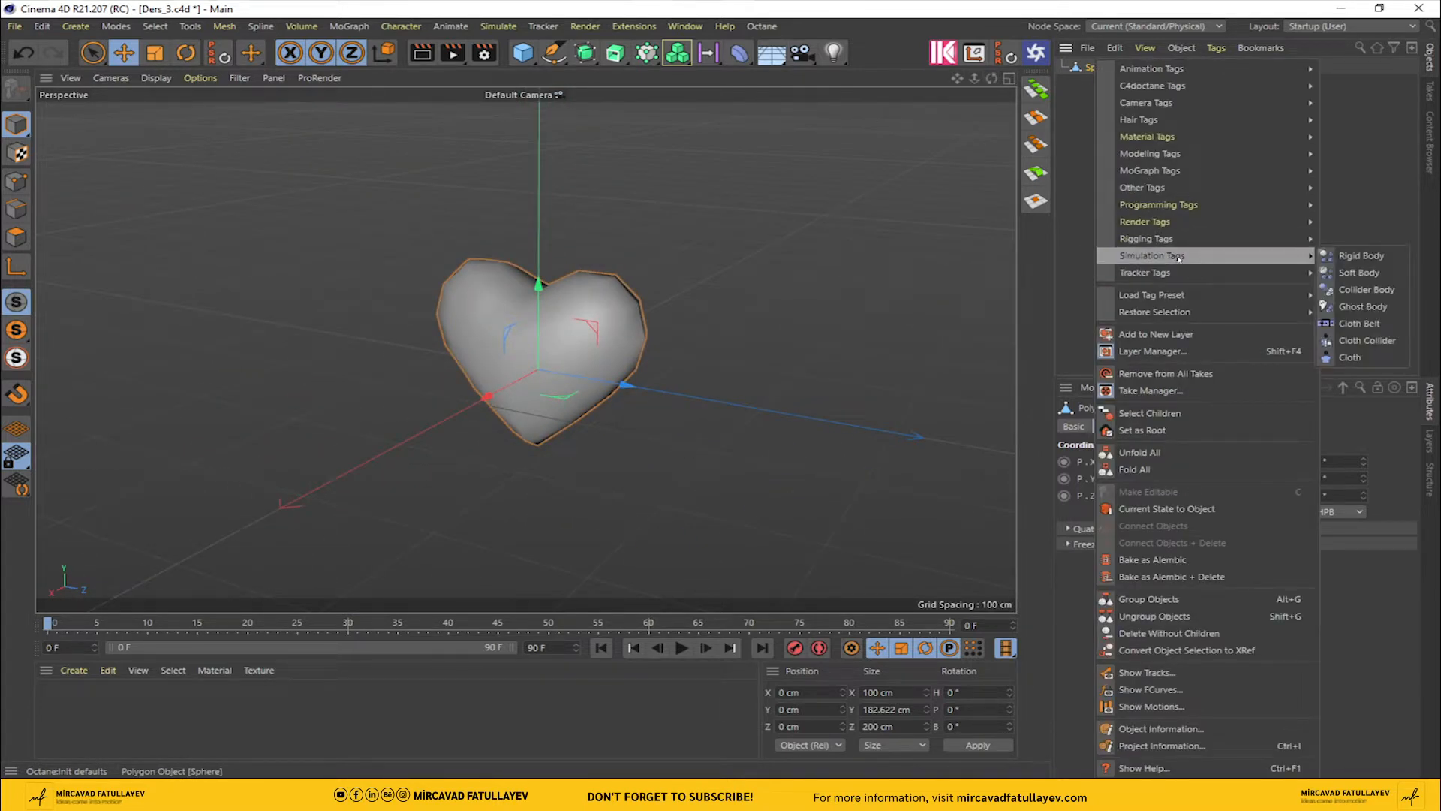
pyautogui.click(1361, 273)
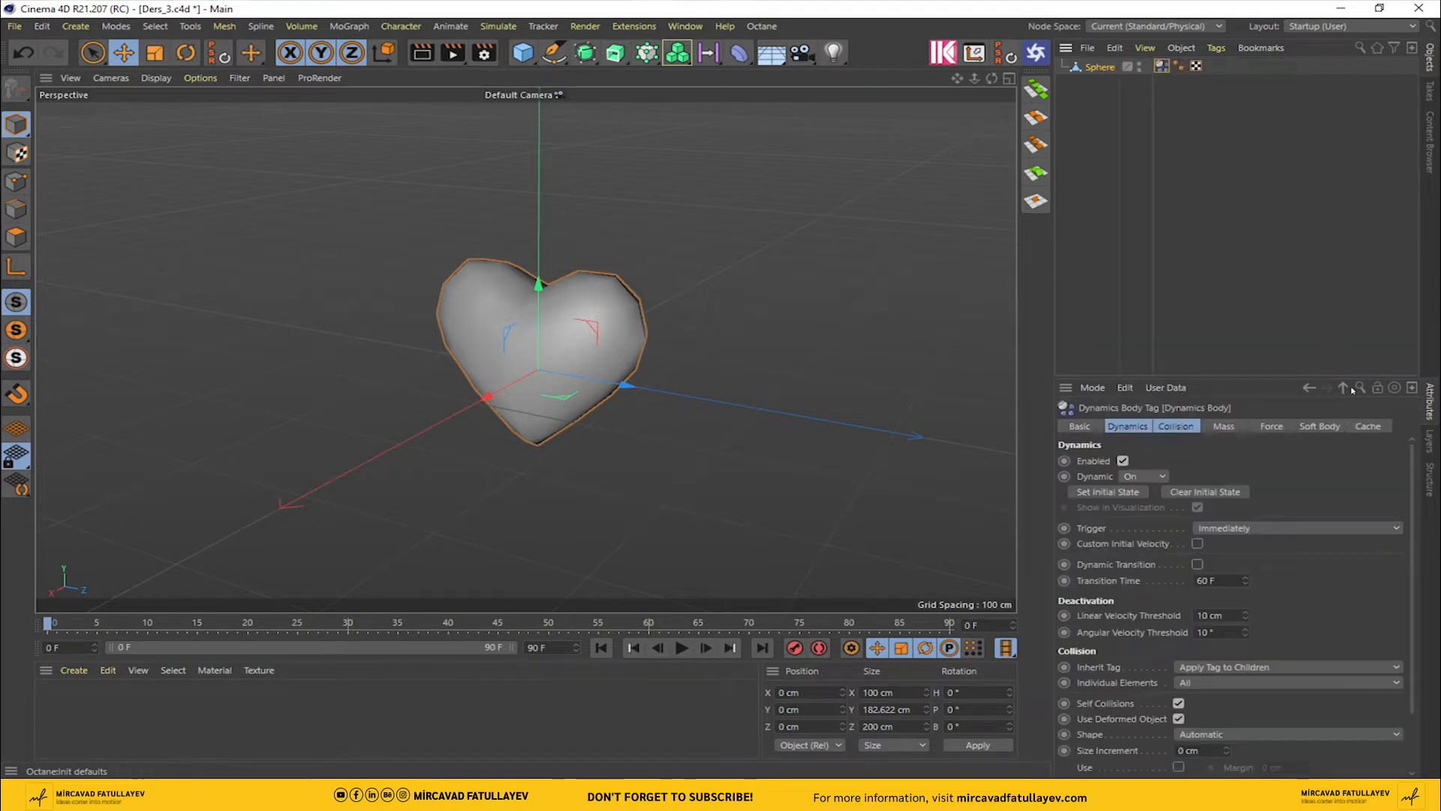
# Step: Keyframe the soft body's Pressure at 0 on frame 0, 30 on frame 2 and 0 on frame 10
pyautogui.click(1321, 426)
pyautogui.scroll(-3, 1414, 455)
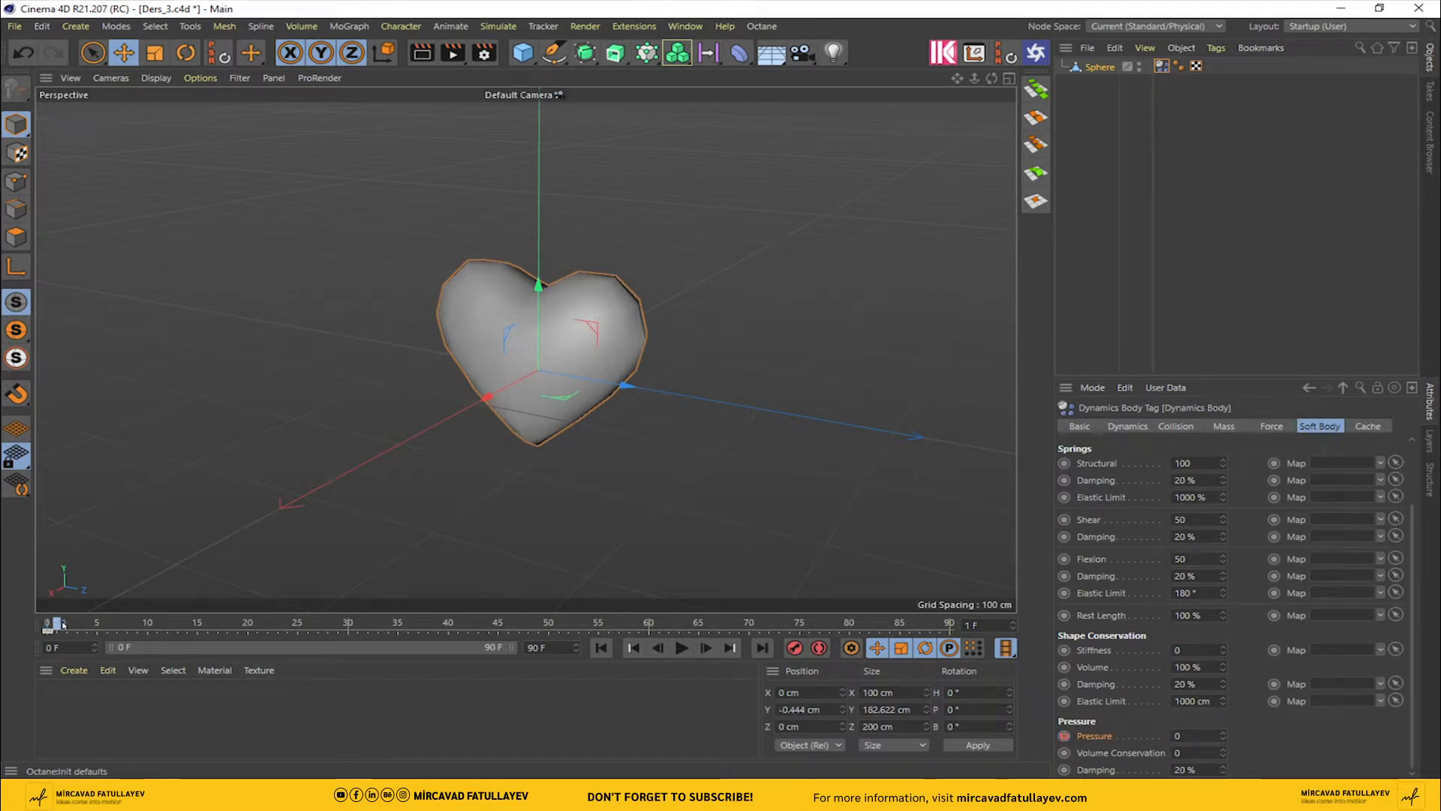
pyautogui.moveTo(63, 624); pyautogui.dragTo(67, 624)
pyautogui.click(1193, 734)
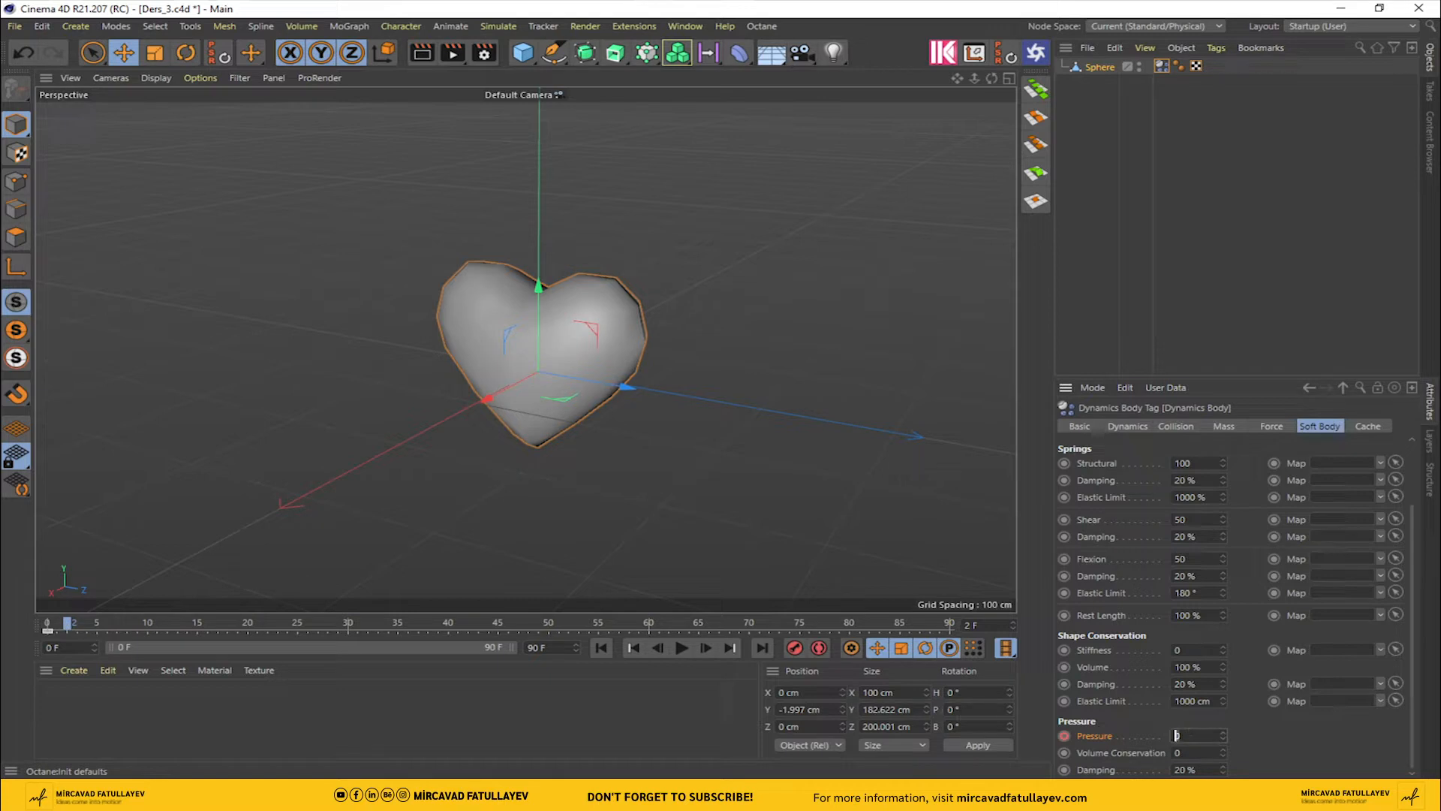
pyautogui.write('30')
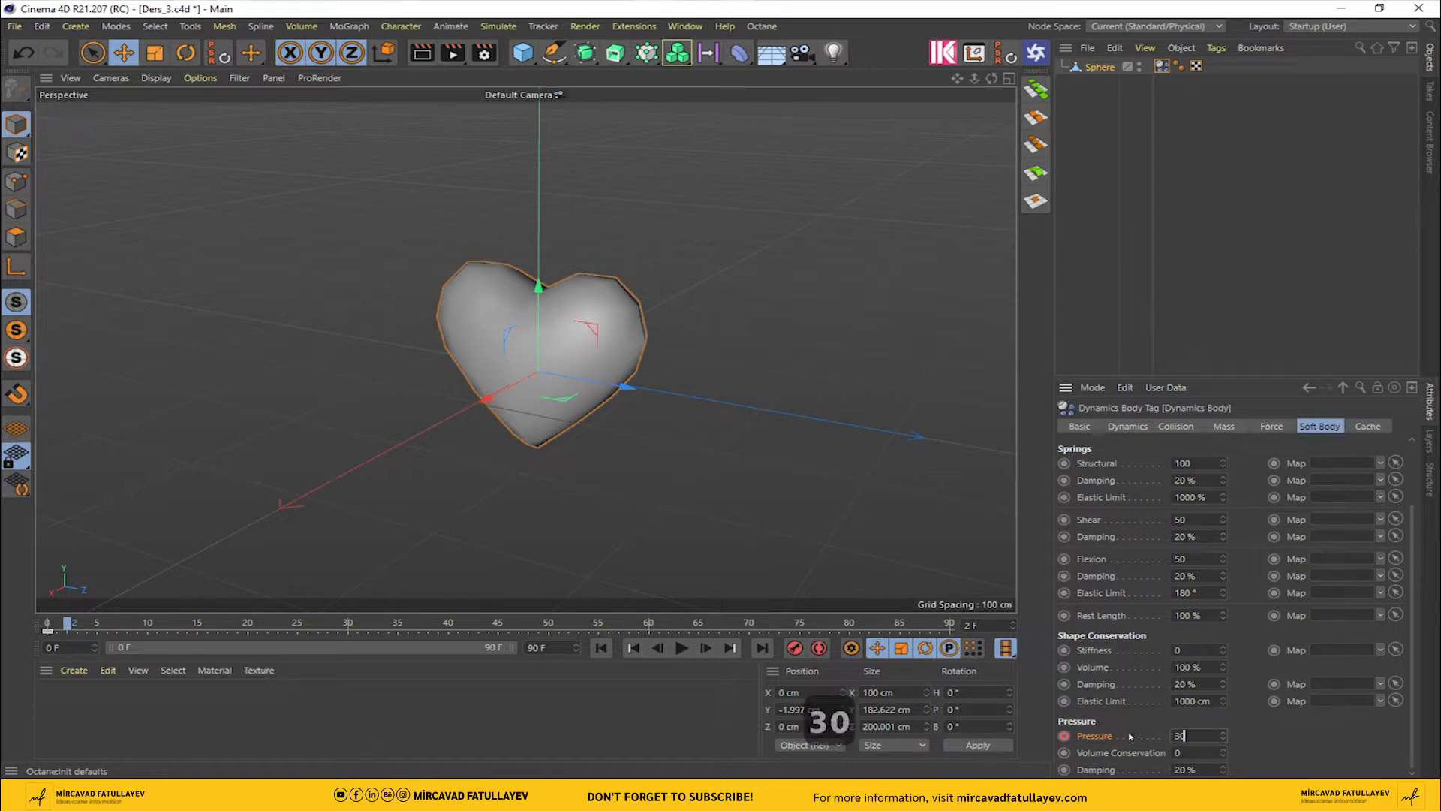
pyautogui.moveTo(67, 624); pyautogui.dragTo(147, 623)
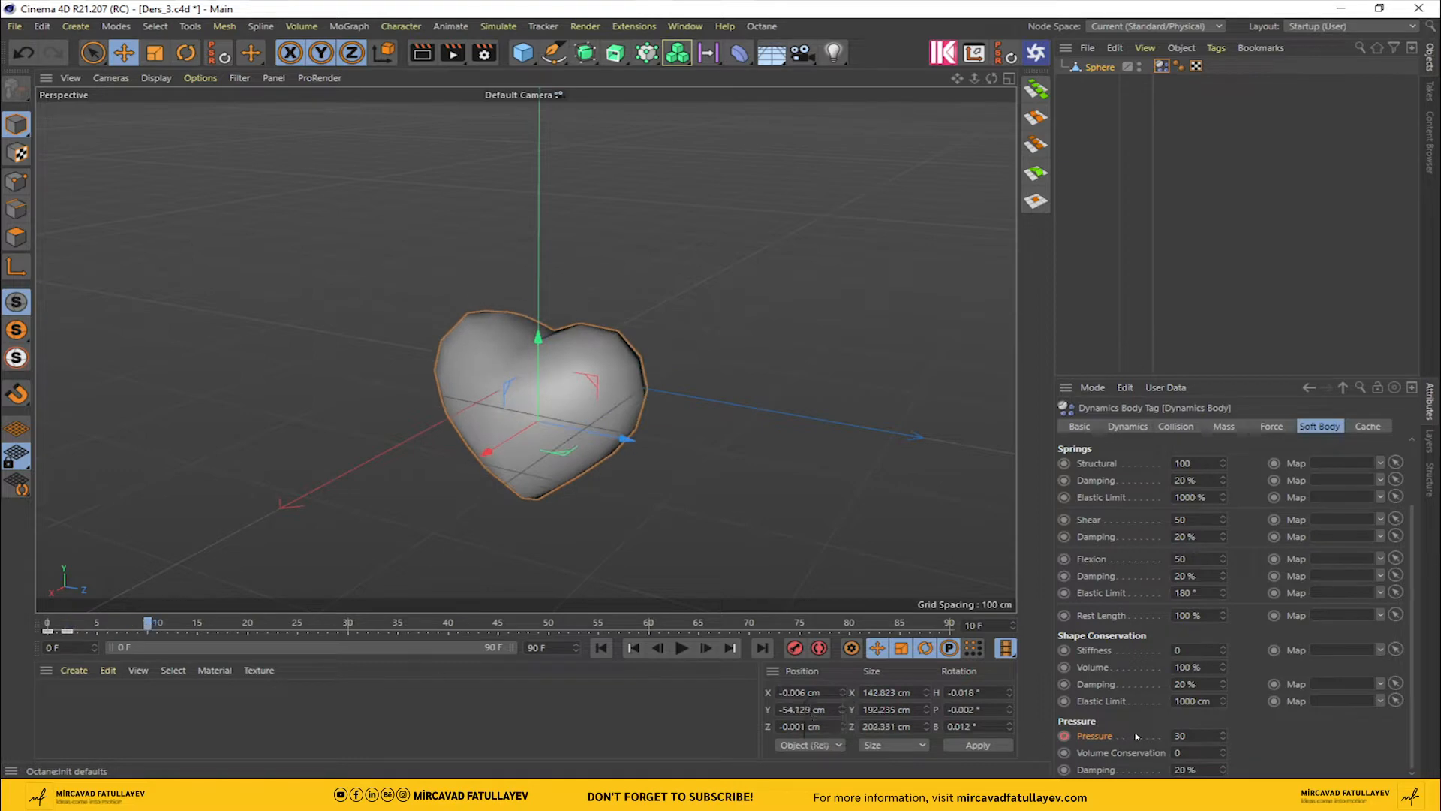
pyautogui.write('0')
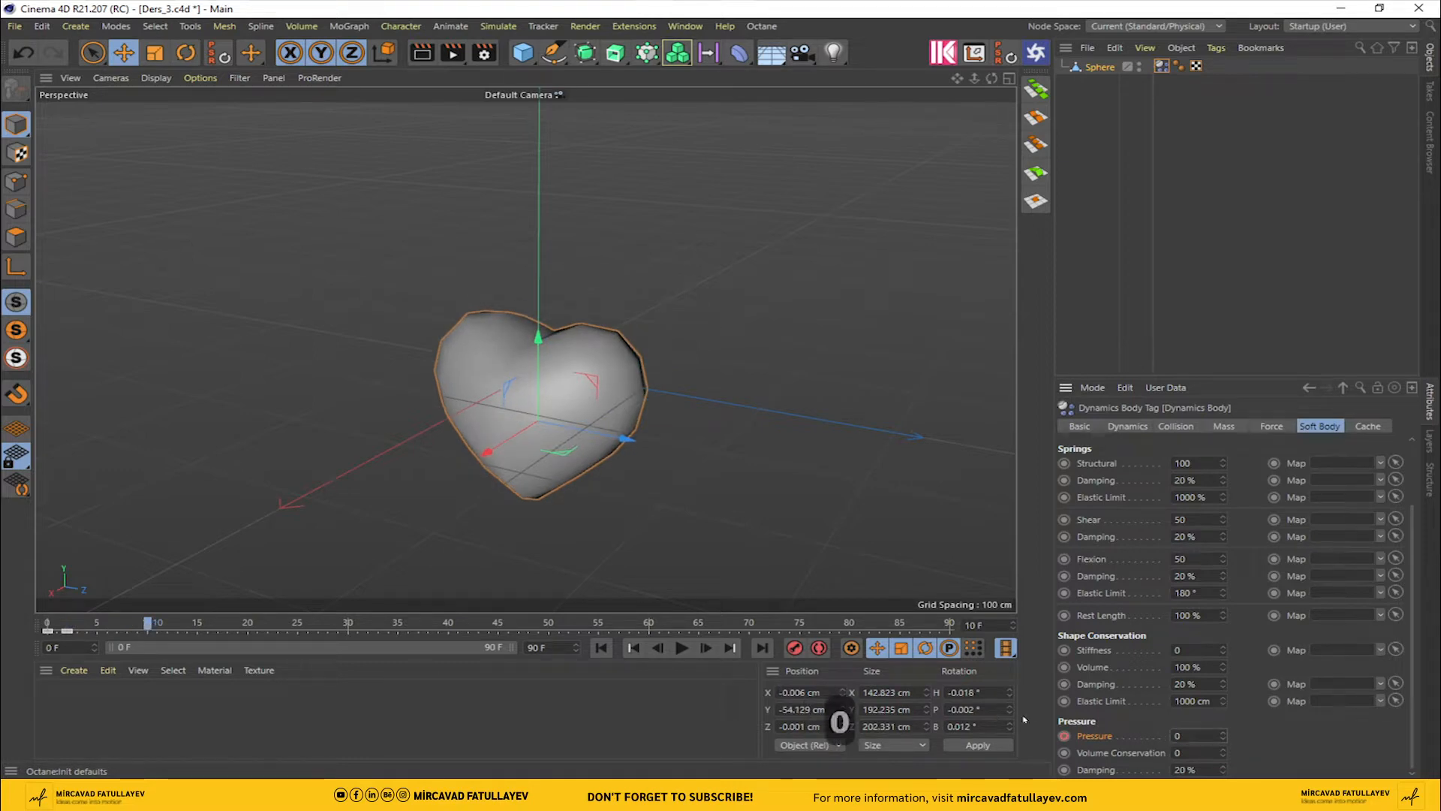
# Step: Play the soft body animation from the first frame, stop it and return to the start
pyautogui.click(601, 647)
pyautogui.click(681, 647)
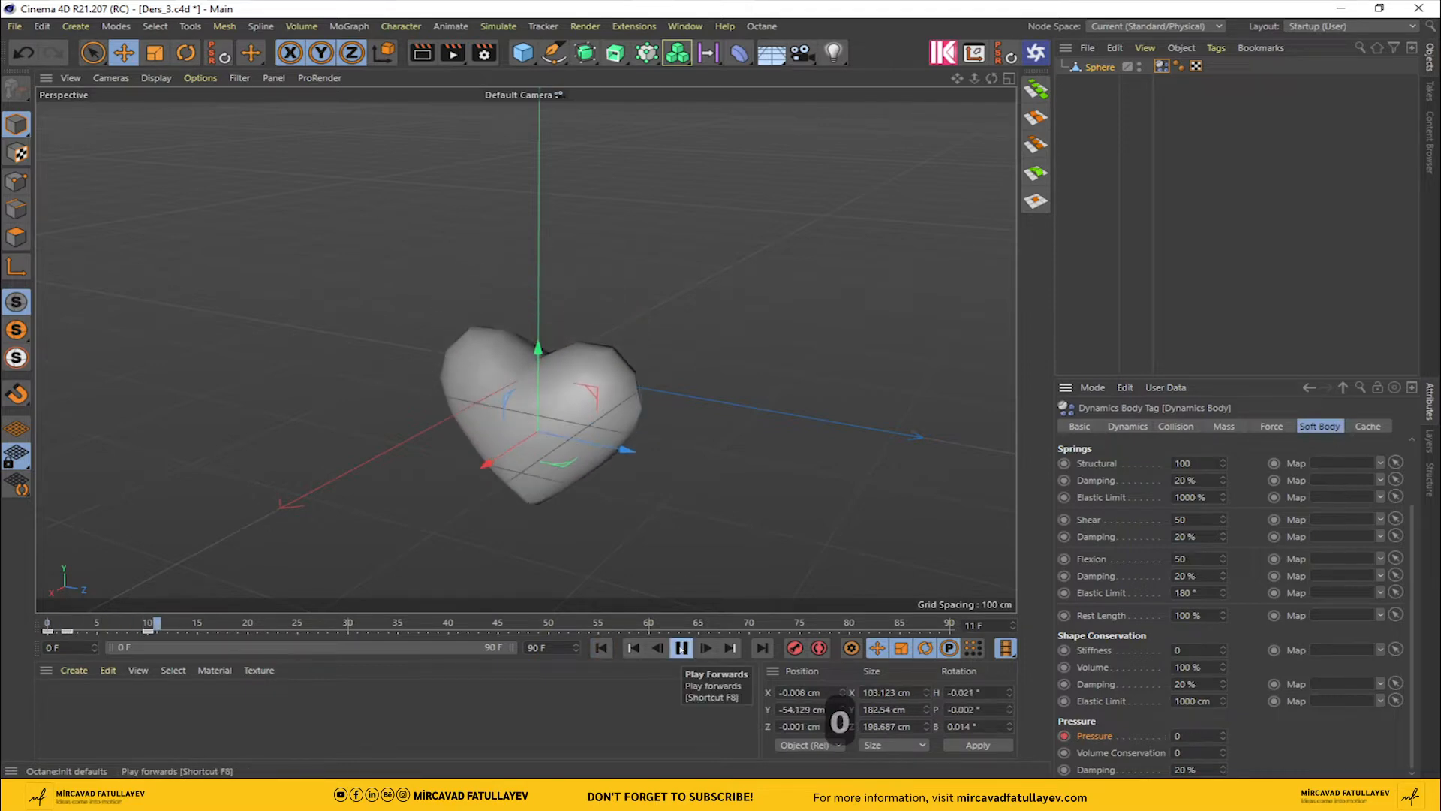
pyautogui.click(681, 647)
pyautogui.click(602, 647)
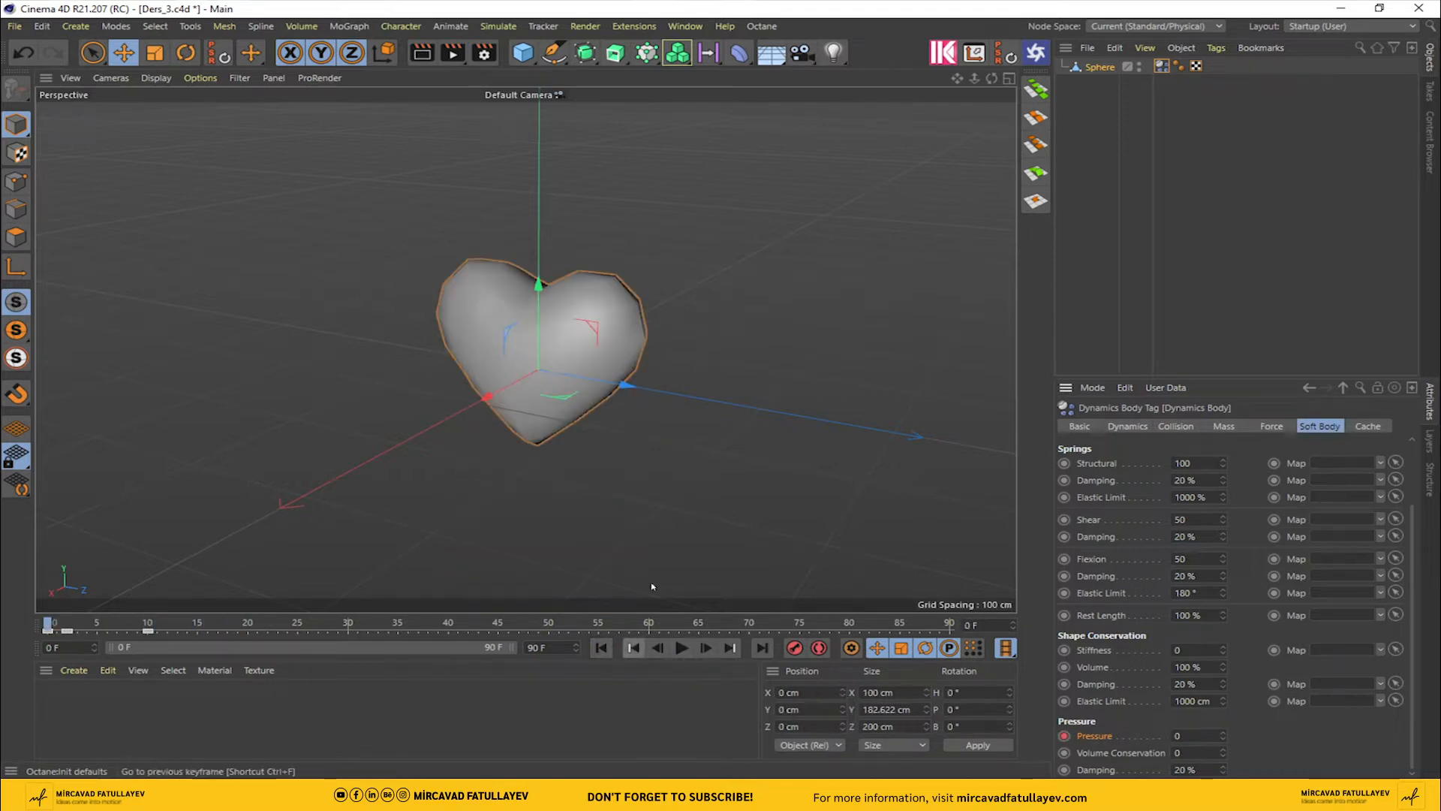
# Step: Set the gravity in the project's general dynamics settings to 0 cm
pyautogui.click(42, 26)
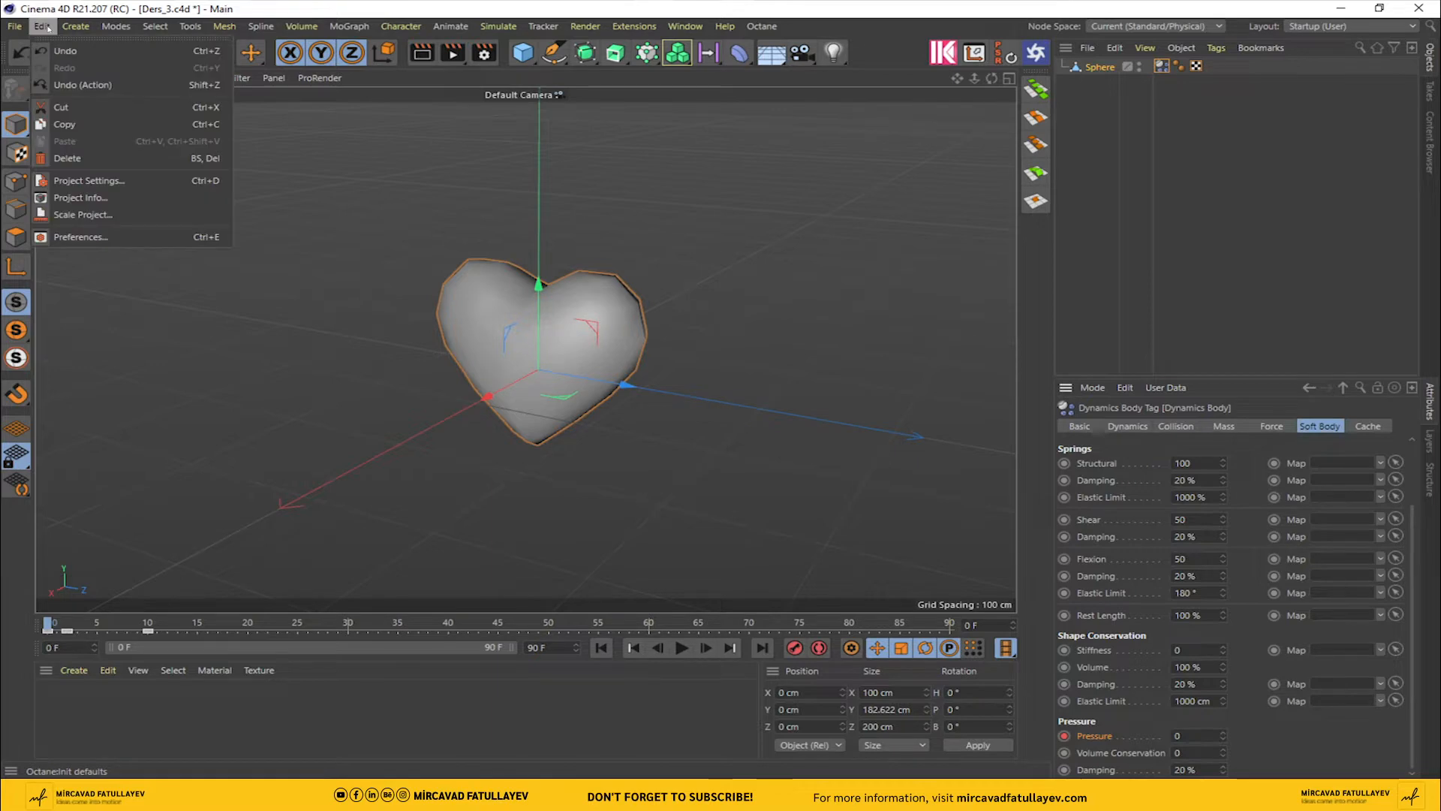
pyautogui.click(107, 181)
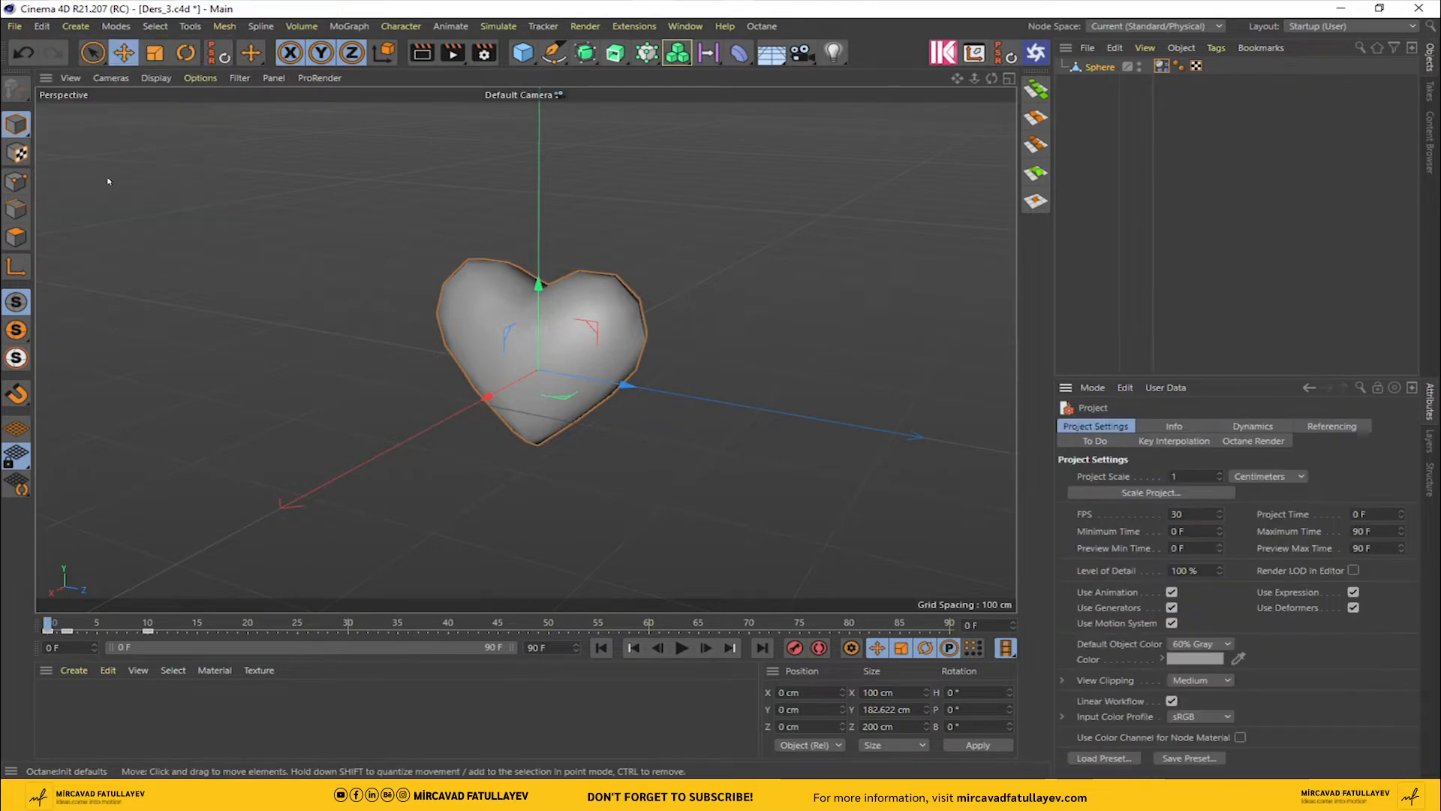
pyautogui.click(1285, 429)
pyautogui.doubleClick(1217, 564)
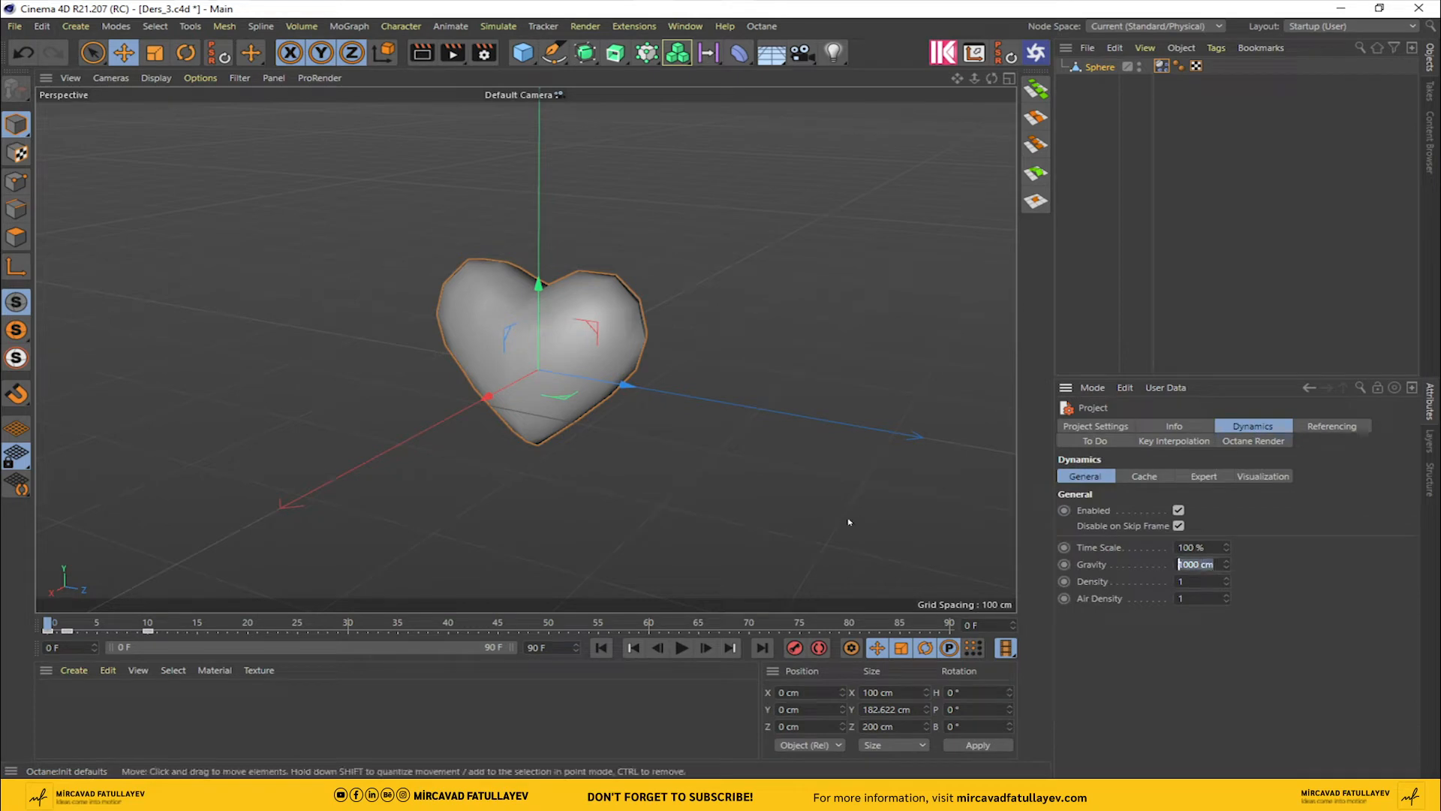
pyautogui.write('0')
pyautogui.press('Return')
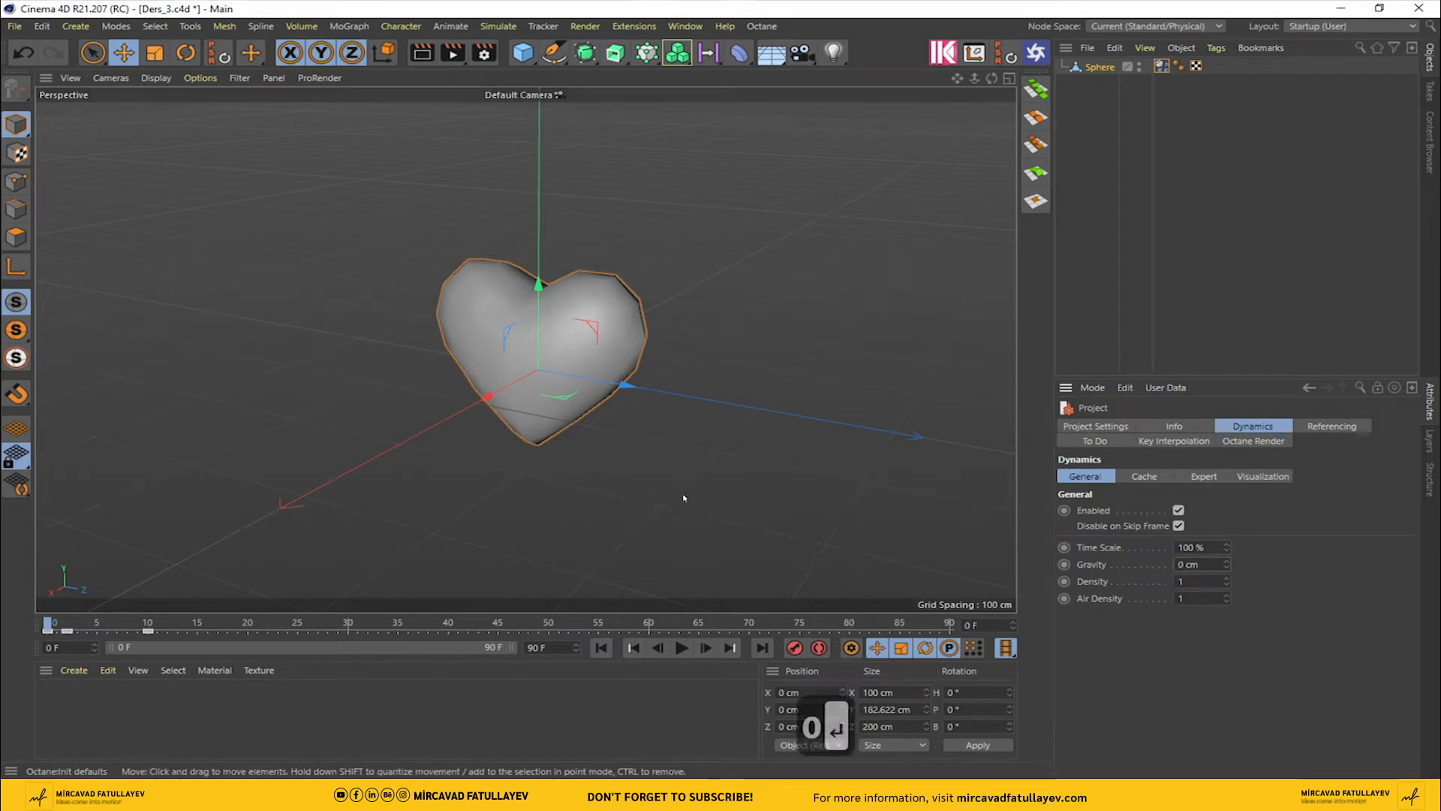
# Step: Play the animation from the start to check the heart's motion without gravity, and stop it
pyautogui.click(614, 647)
pyautogui.press('F8')
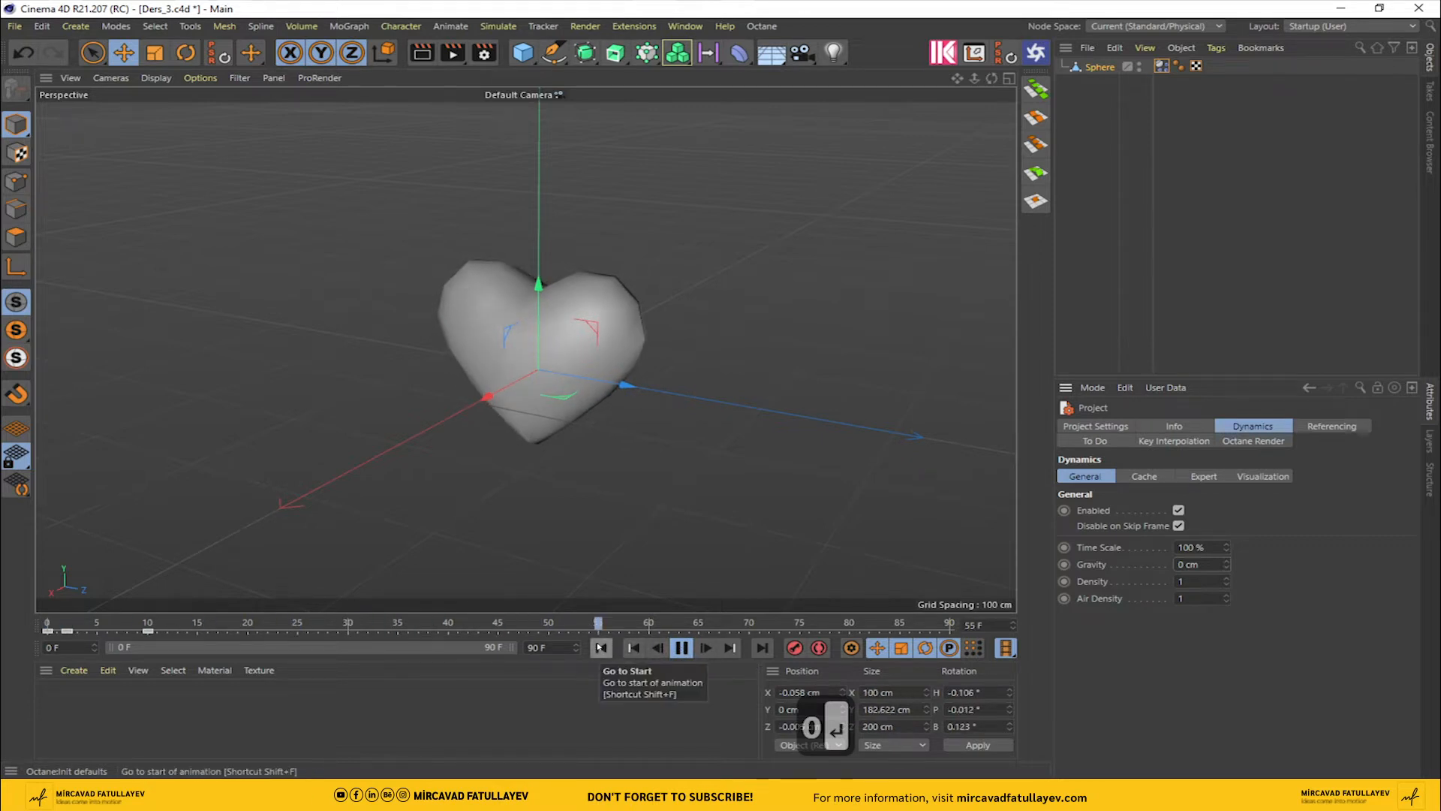
pyautogui.click(682, 647)
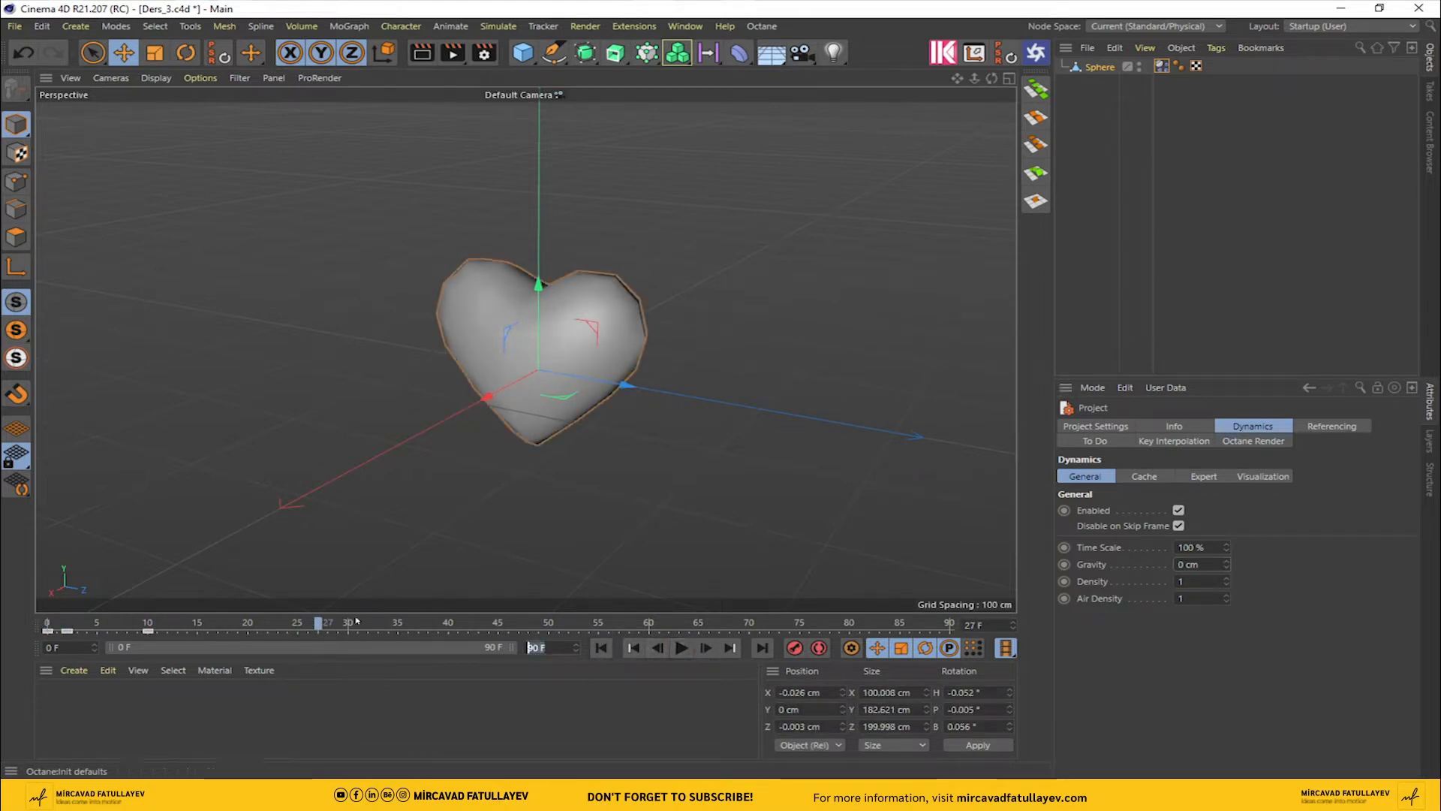
# Step: Shorten the animation to end at frame 30 and preview the looping heartbeat
pyautogui.write('30')
pyautogui.press('Return')
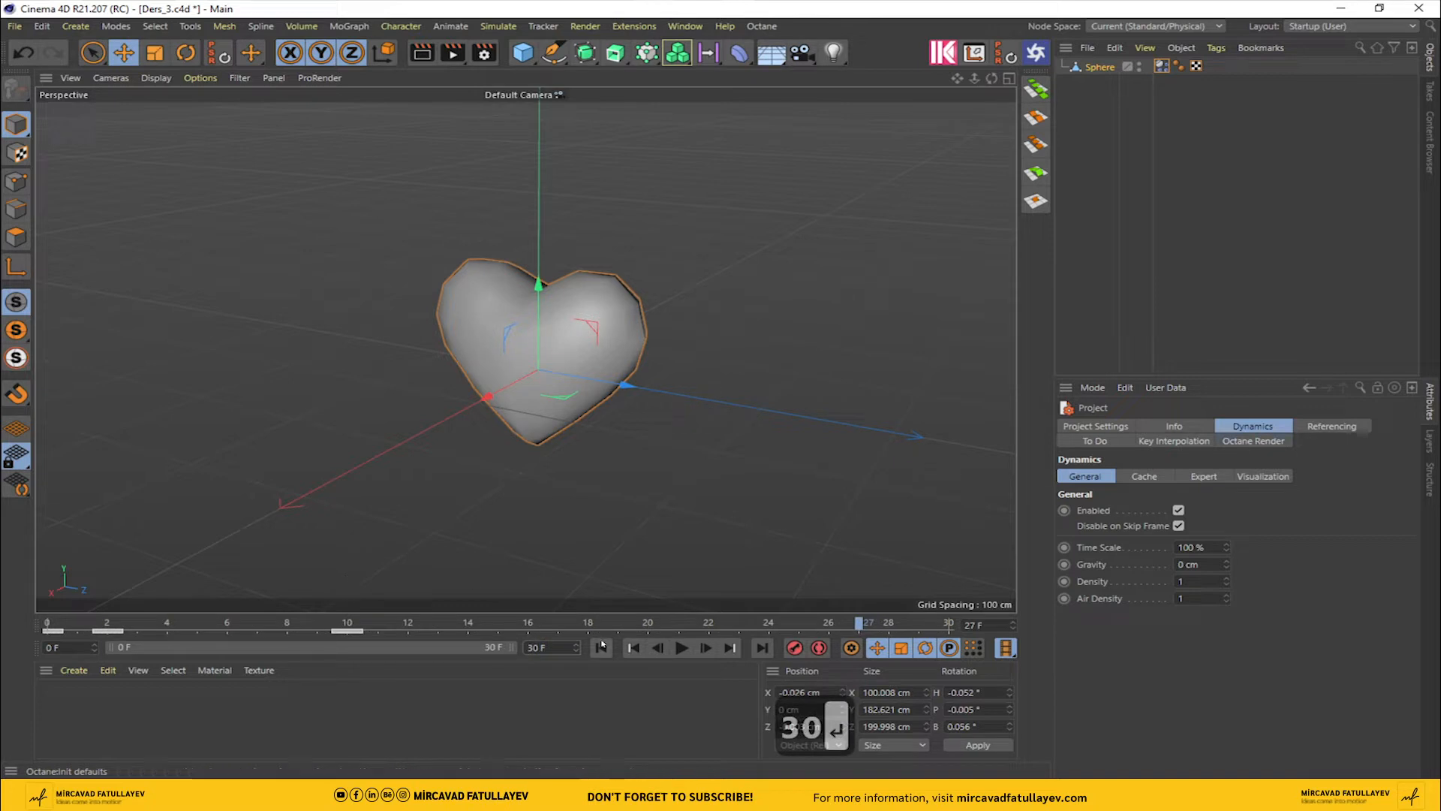
pyautogui.click(680, 647)
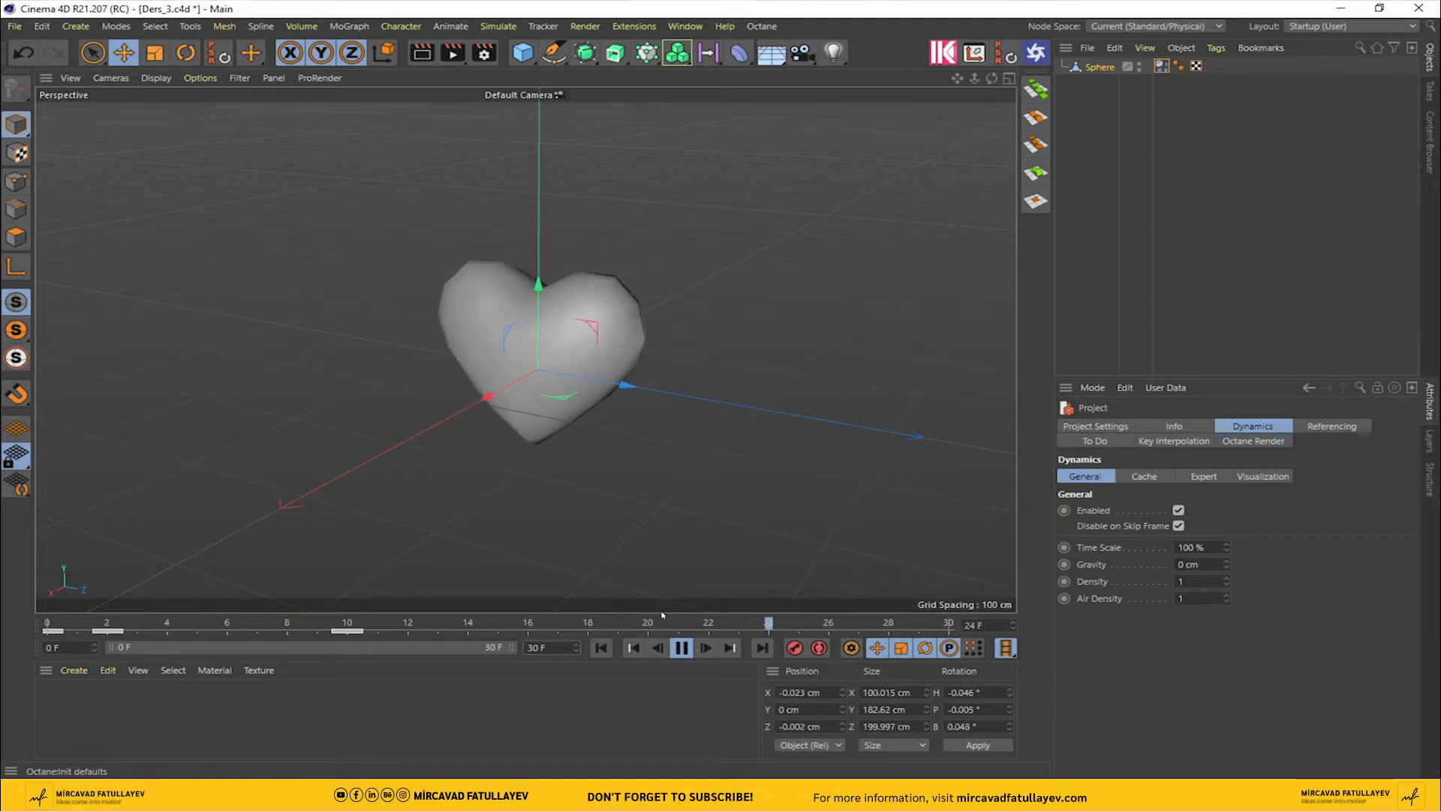
pyautogui.click(680, 647)
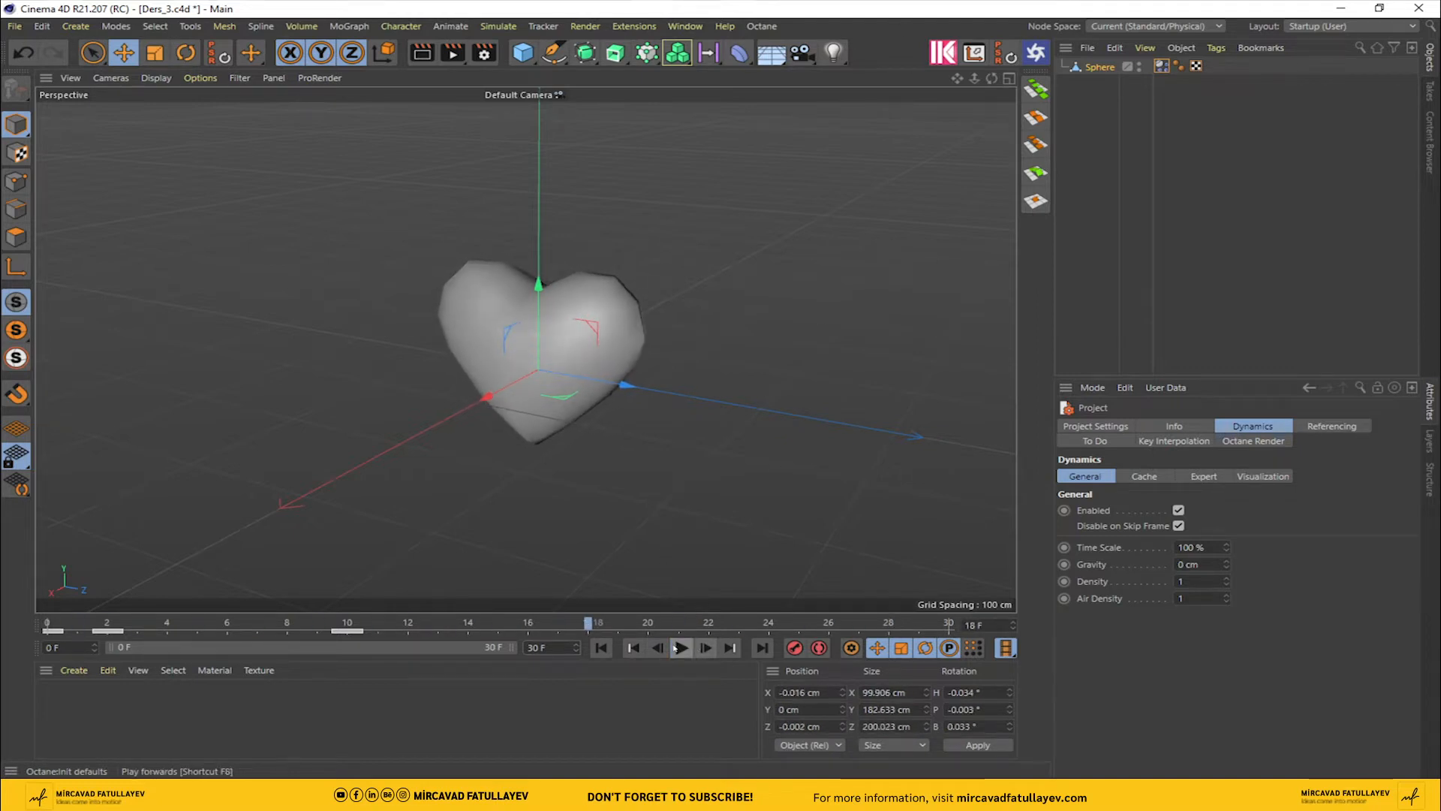
# Step: Configure the perspective viewport's view settings so the tinted border opacity is 100 %
pyautogui.click(533, 345)
pyautogui.keyDown('alt'); pyautogui.moveTo(480, 350); pyautogui.dragTo(525, 350); pyautogui.keyUp('alt')
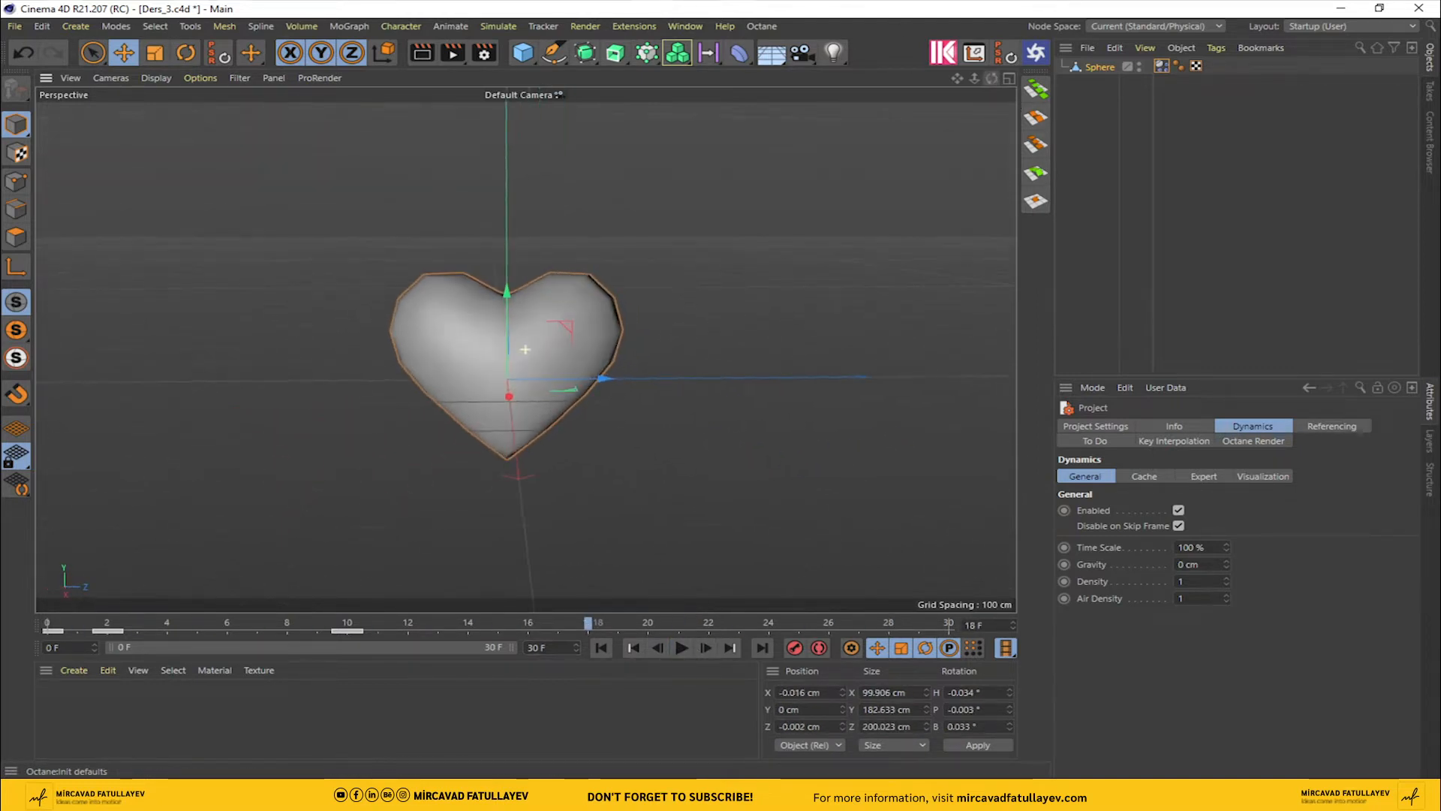
pyautogui.click(155, 78)
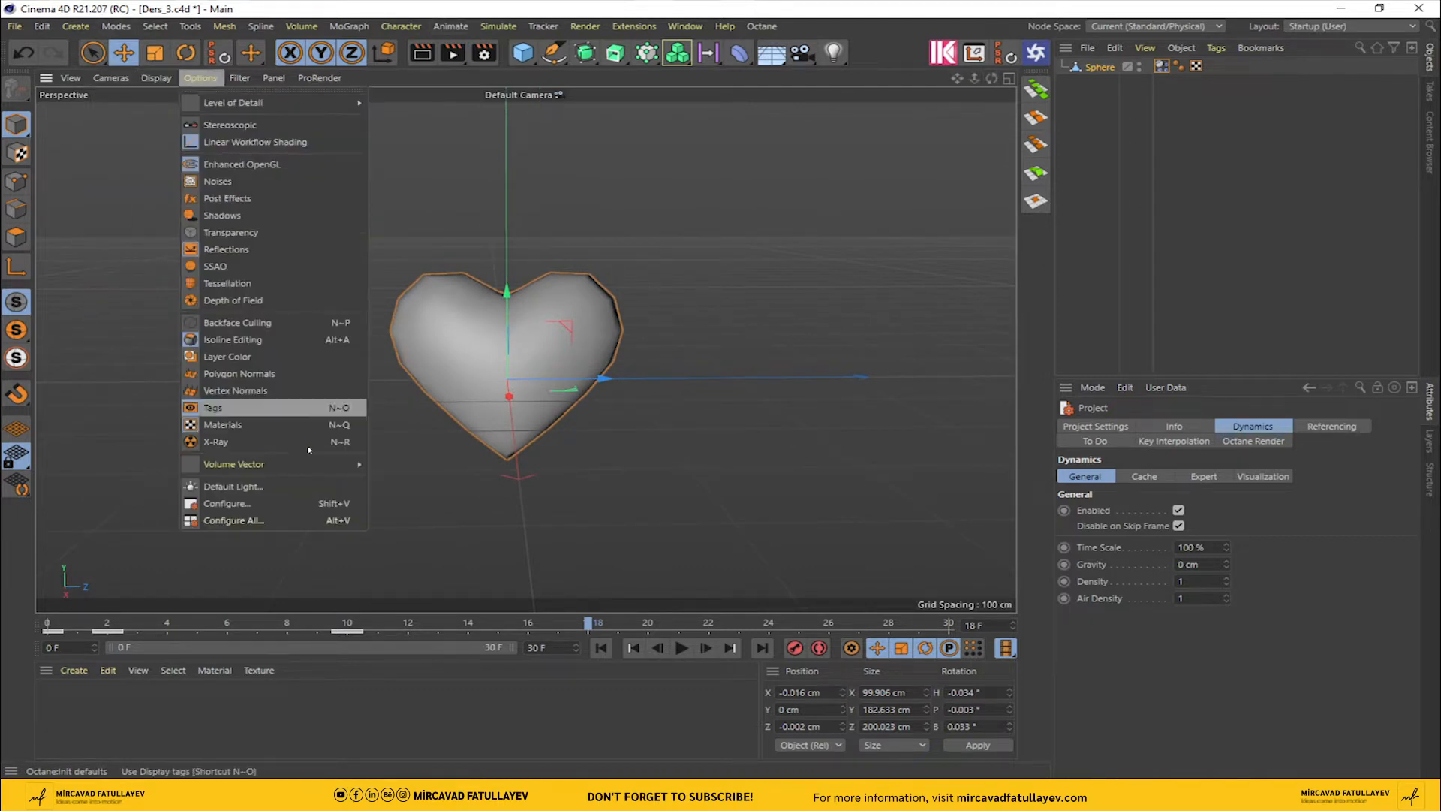
pyautogui.click(233, 503)
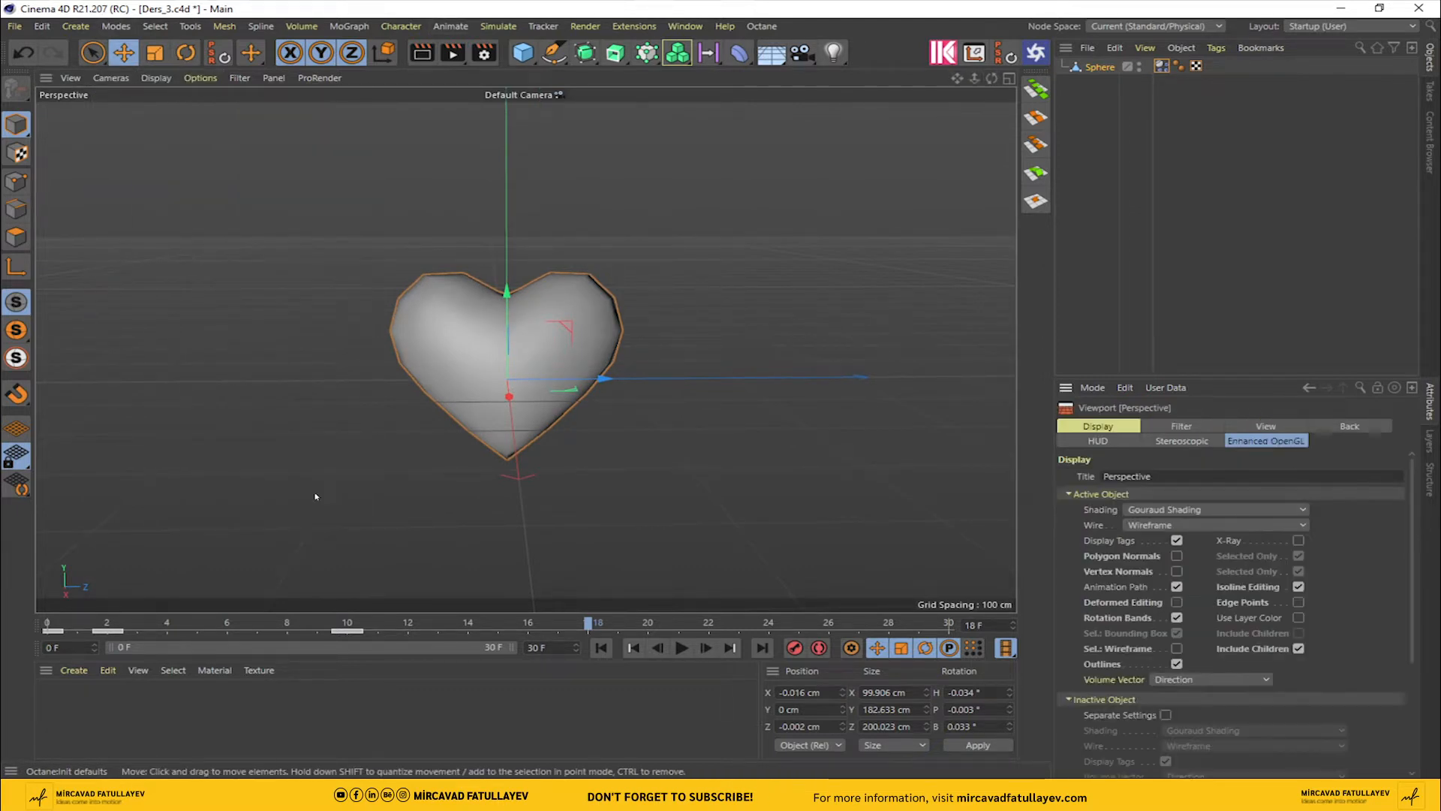
pyautogui.click(1302, 431)
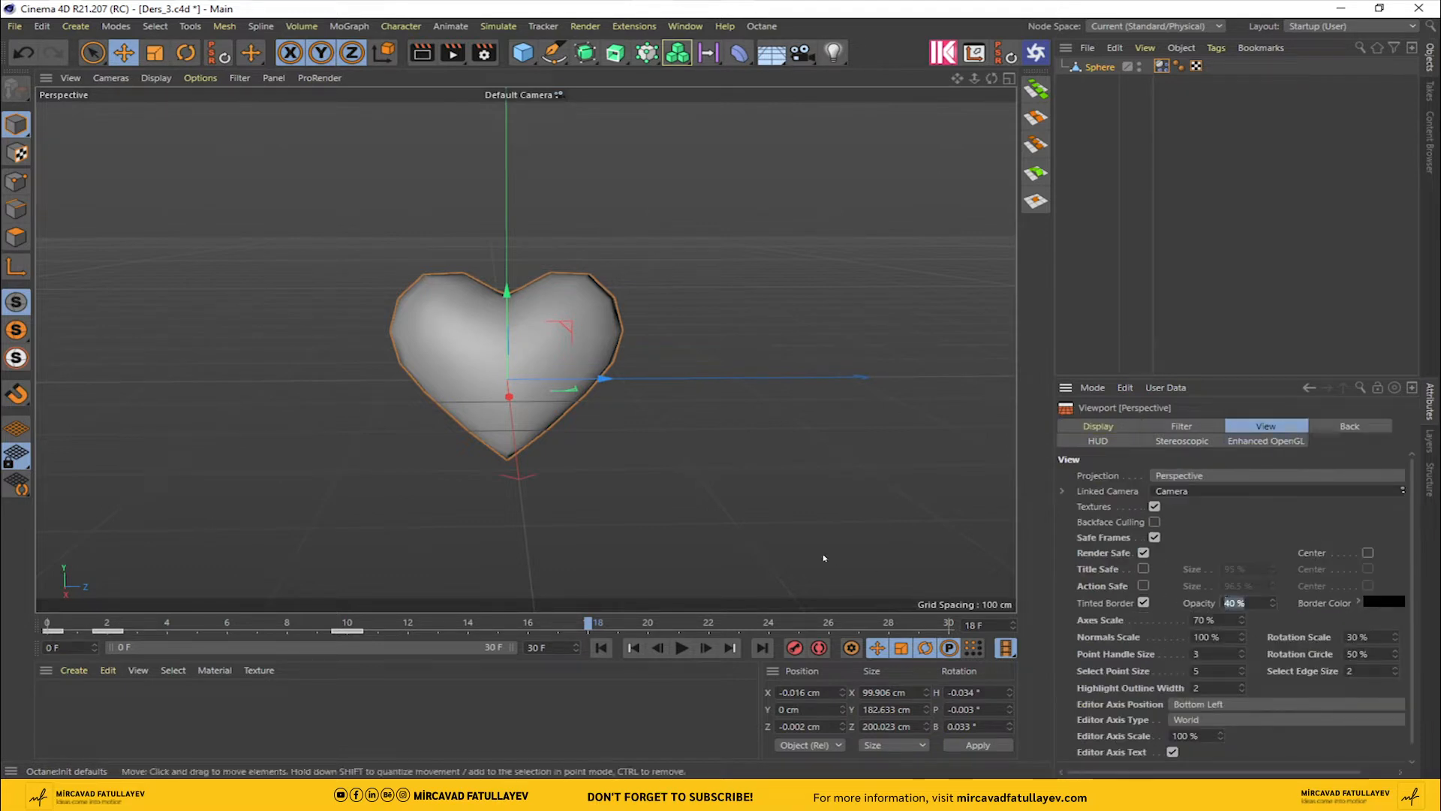
pyautogui.write('100')
pyautogui.press('Return')
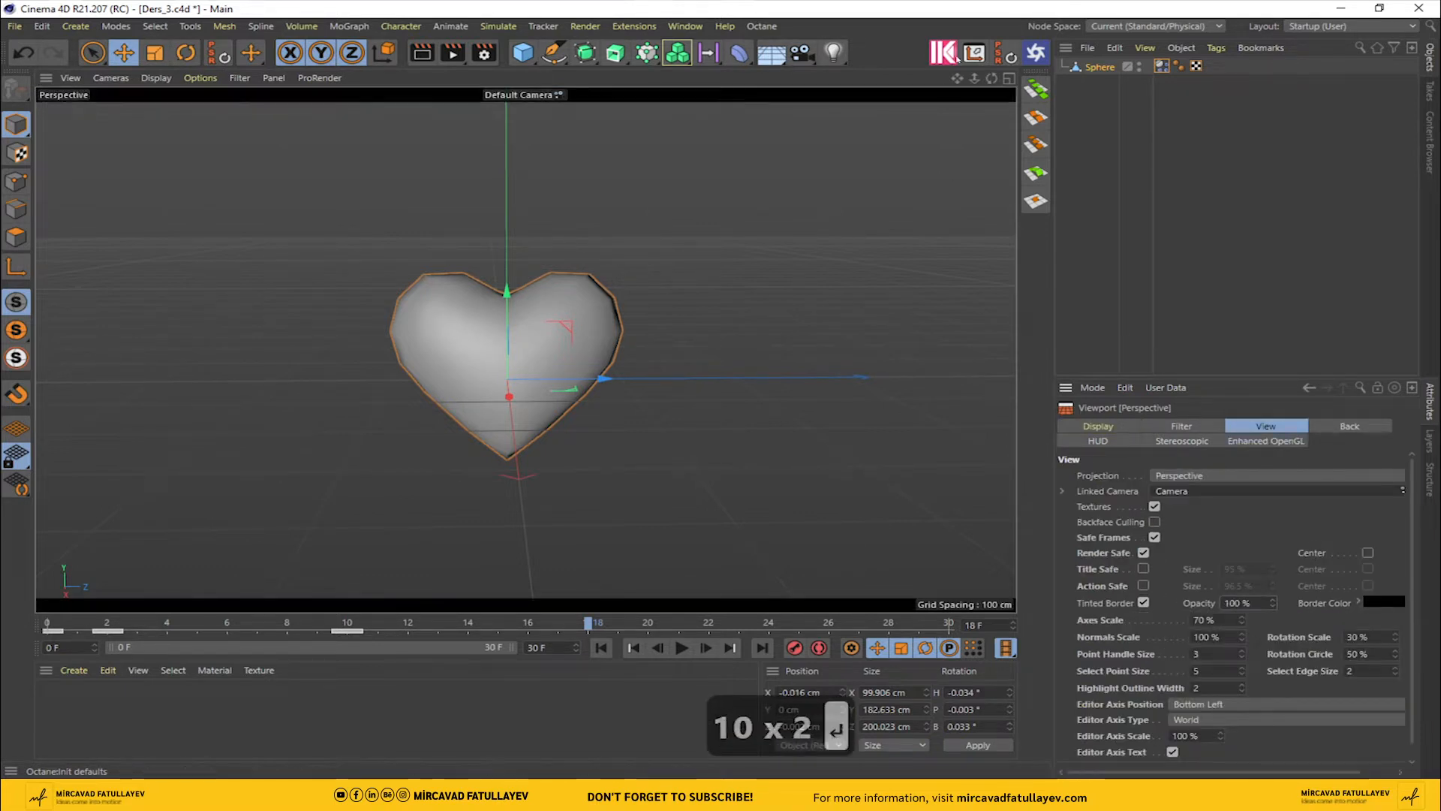
# Step: Set the render output resolution to 1920 x 1080 pixels in the render settings
pyautogui.click(480, 59)
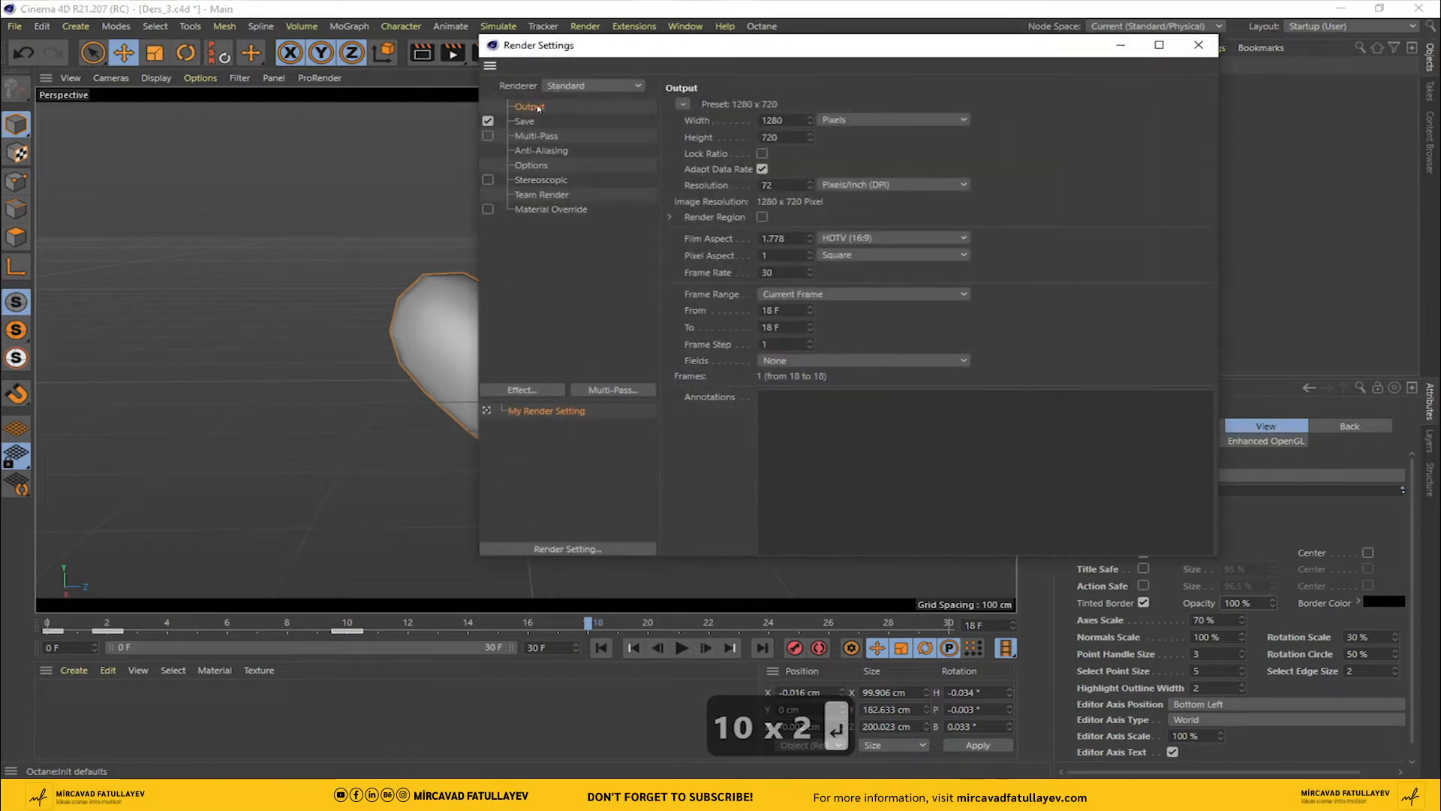
pyautogui.write('1920')
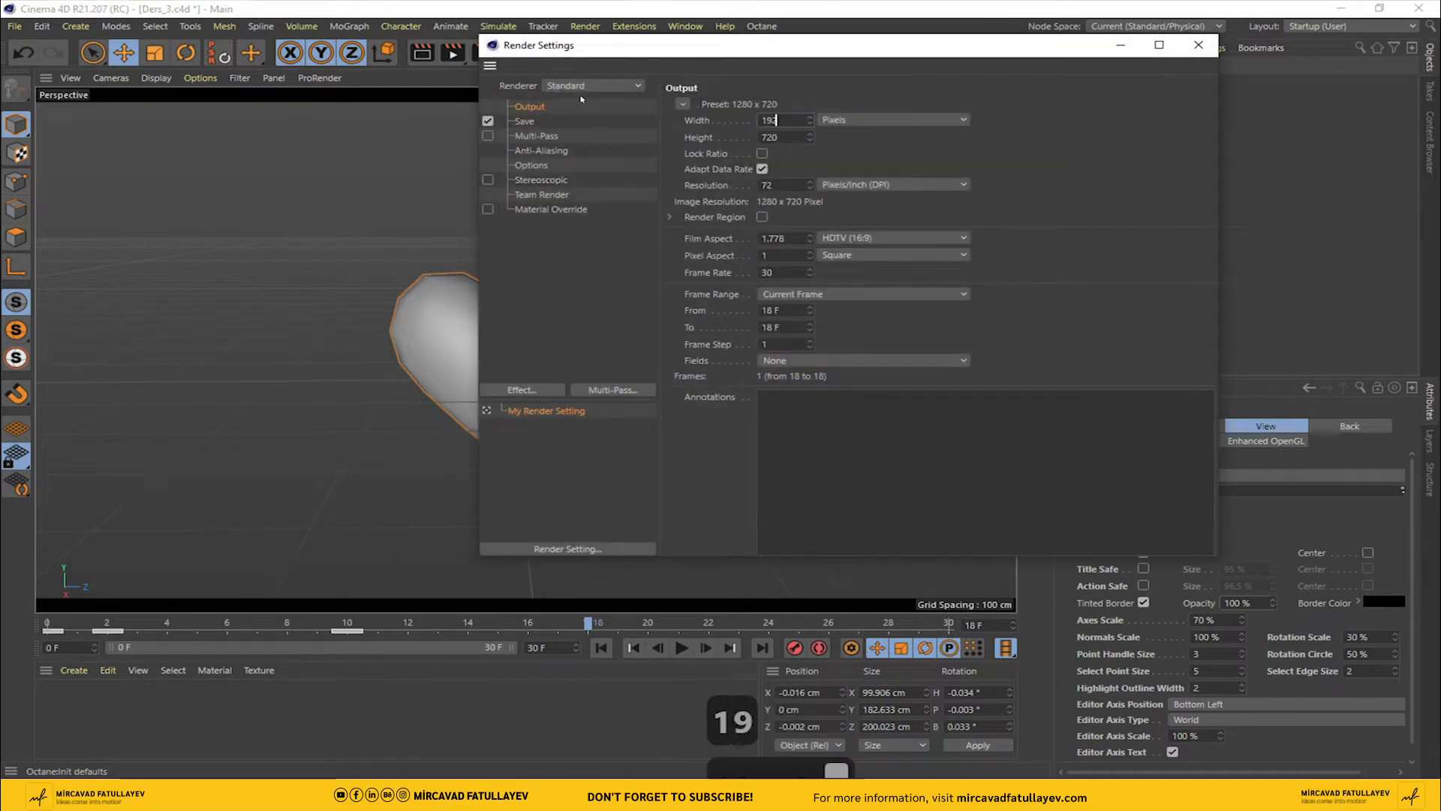
pyautogui.click(783, 137)
pyautogui.write('1080')
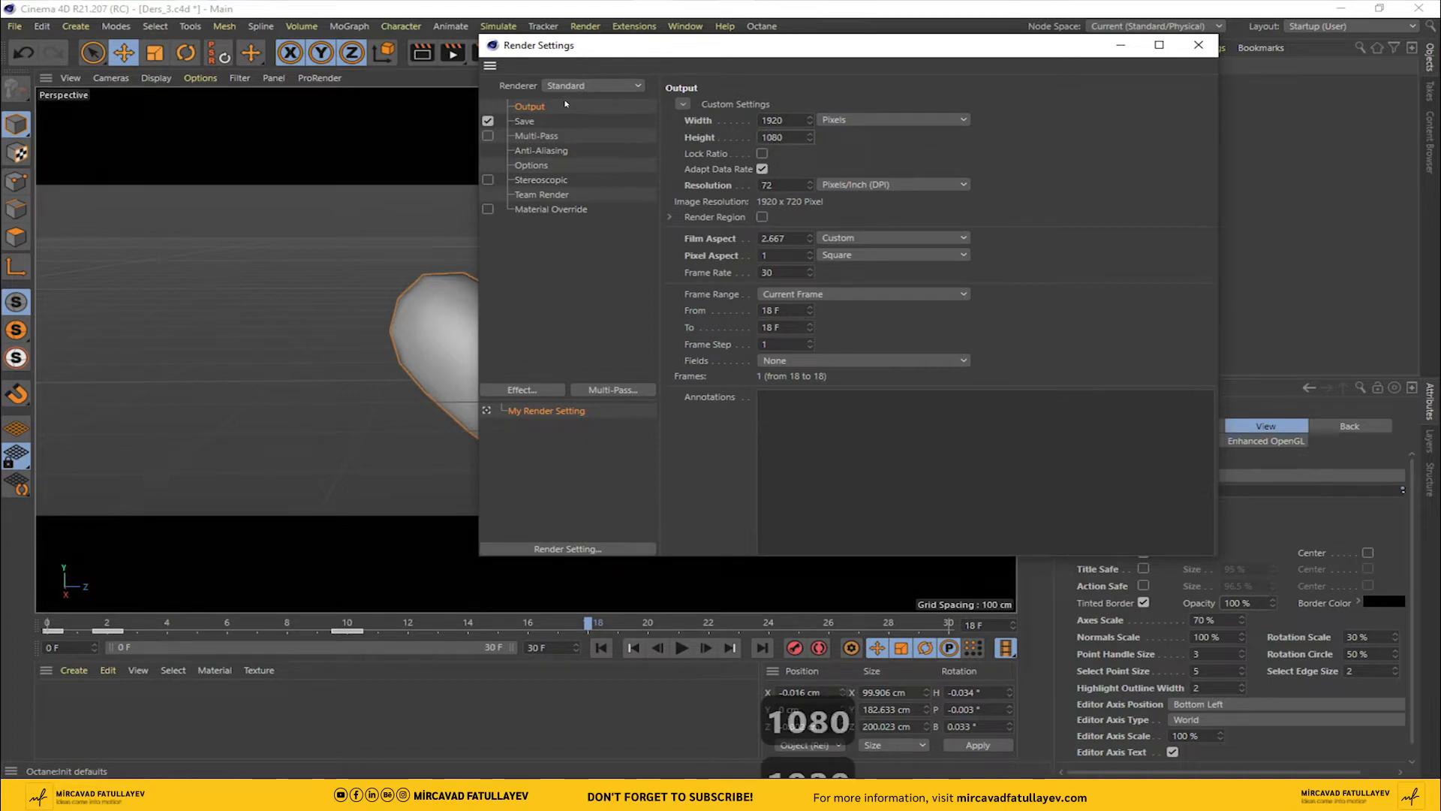
pyautogui.click(1124, 180)
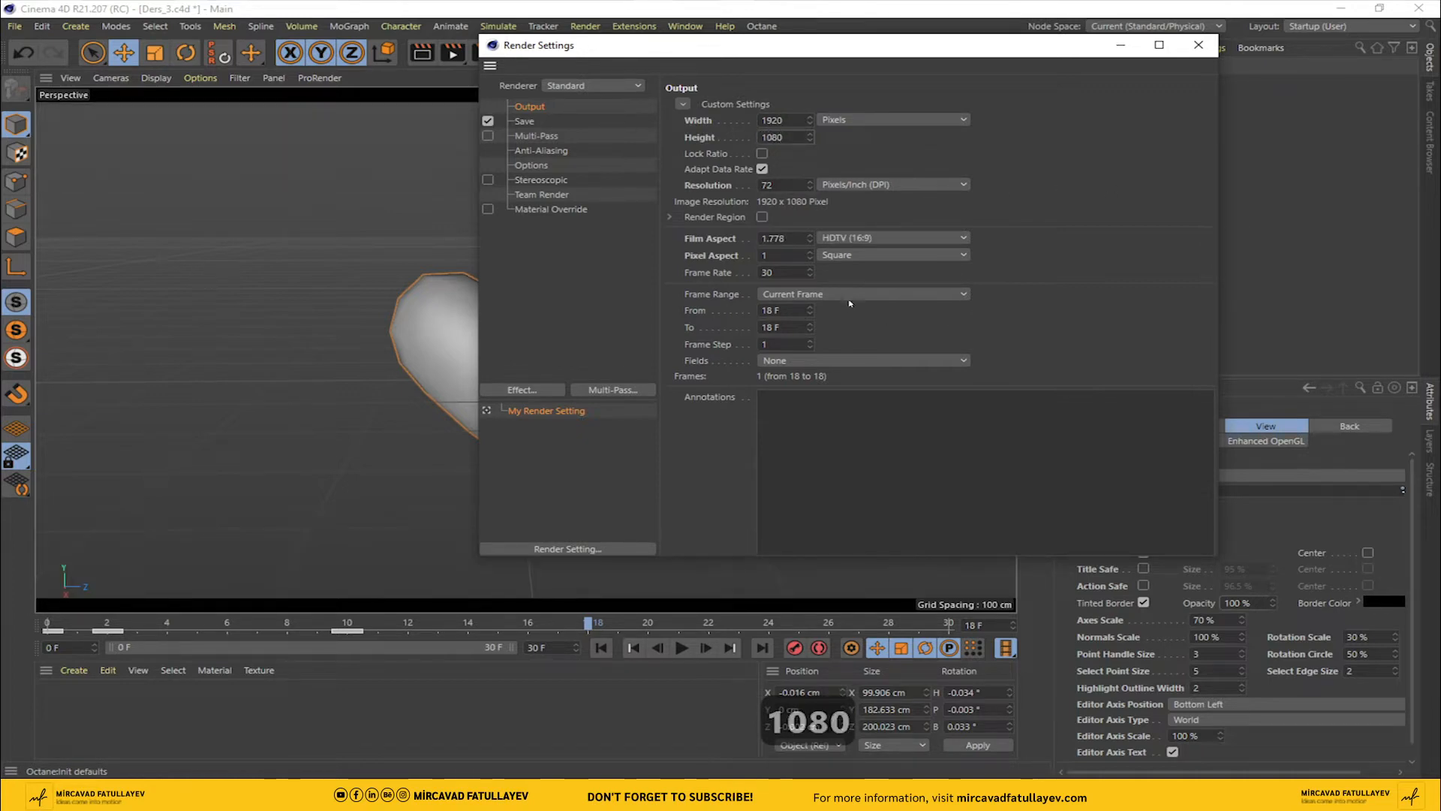
# Step: Set the render frame range to All Frames and choose Octane Renderer as the renderer
pyautogui.click(850, 303)
pyautogui.click(846, 345)
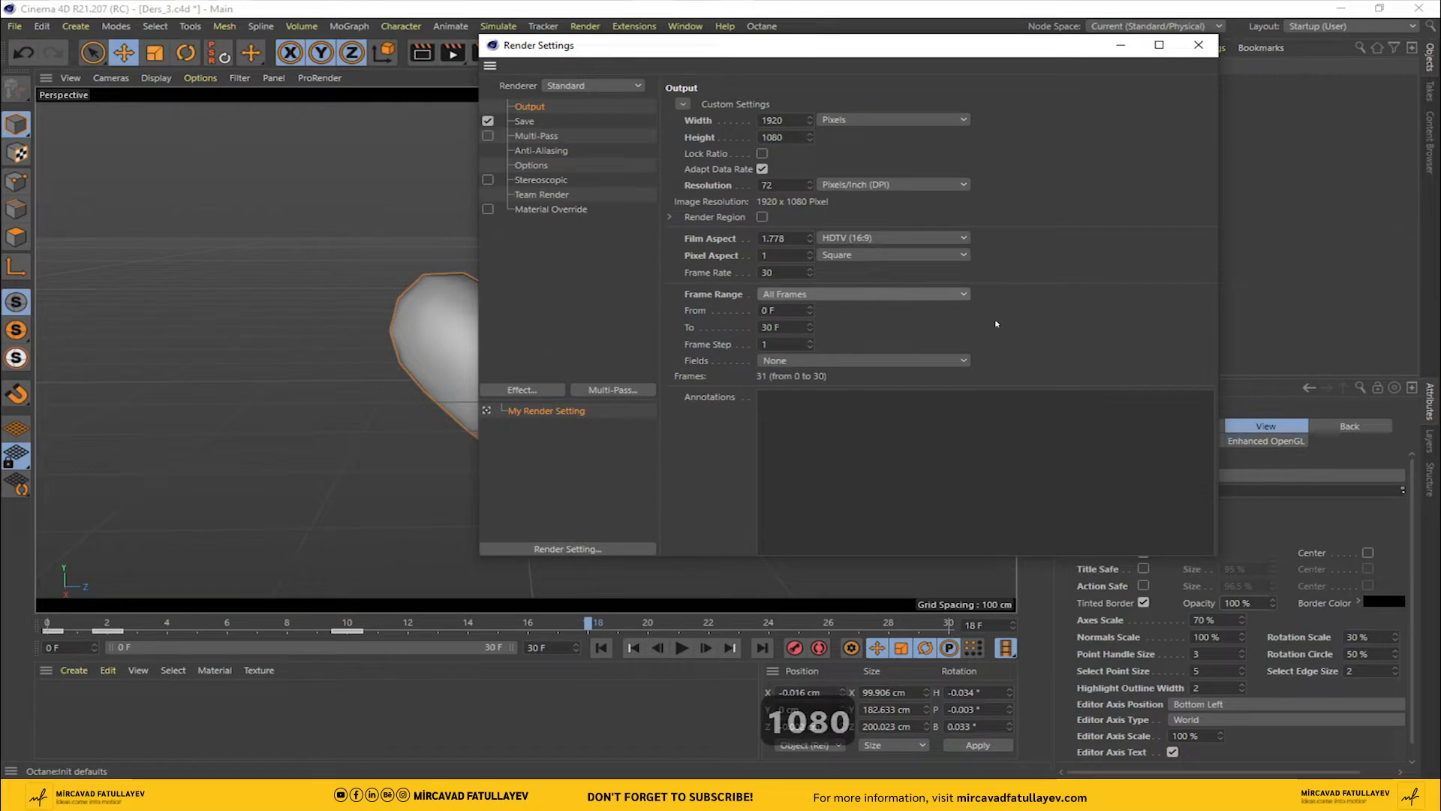
pyautogui.click(593, 85)
pyautogui.click(600, 158)
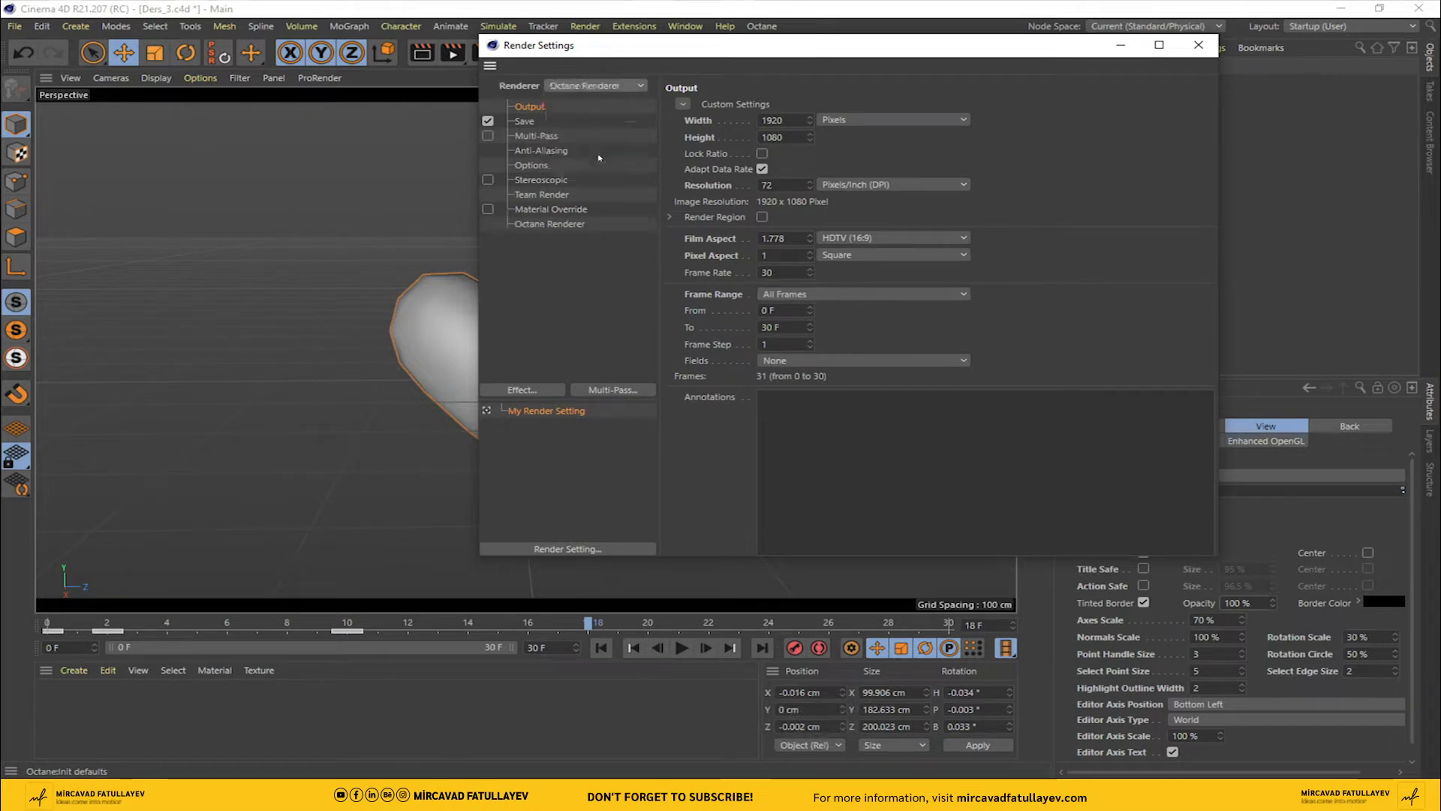
pyautogui.click(1198, 45)
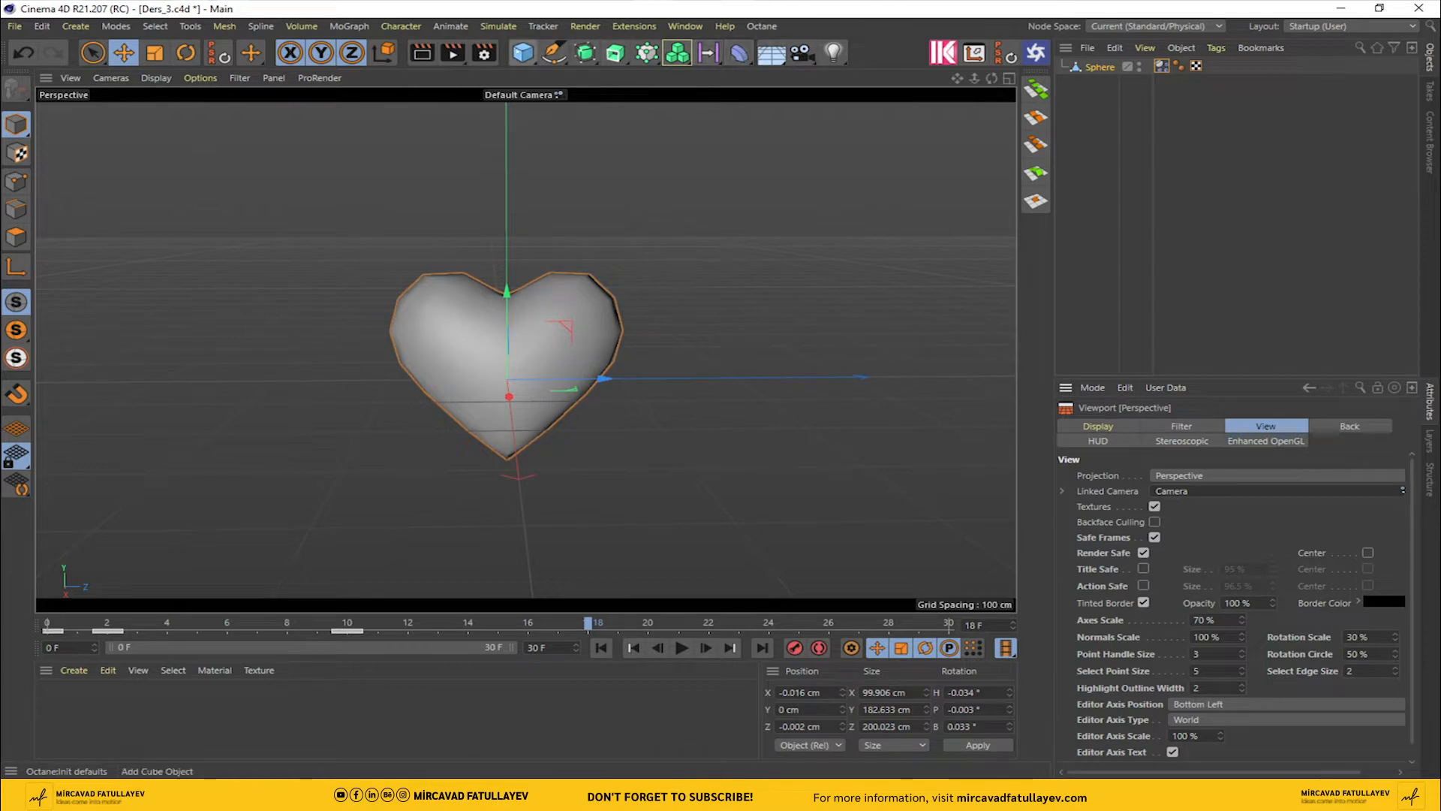
# Step: Add a plane of 4000 x 4000 cm with 100 width segments and 100 height segments
pyautogui.click(523, 53)
pyautogui.click(680, 102)
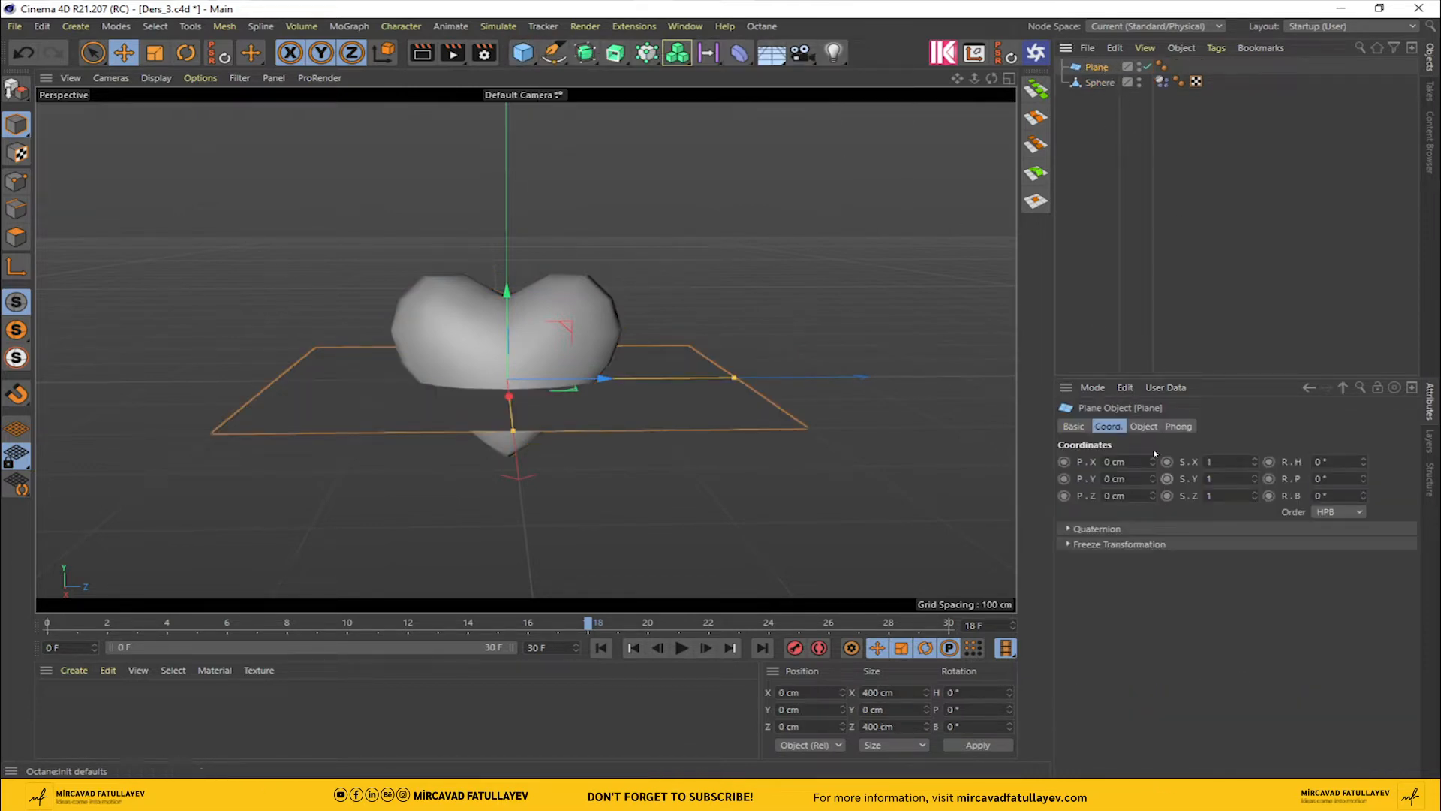
pyautogui.click(1144, 425)
pyautogui.write('000')
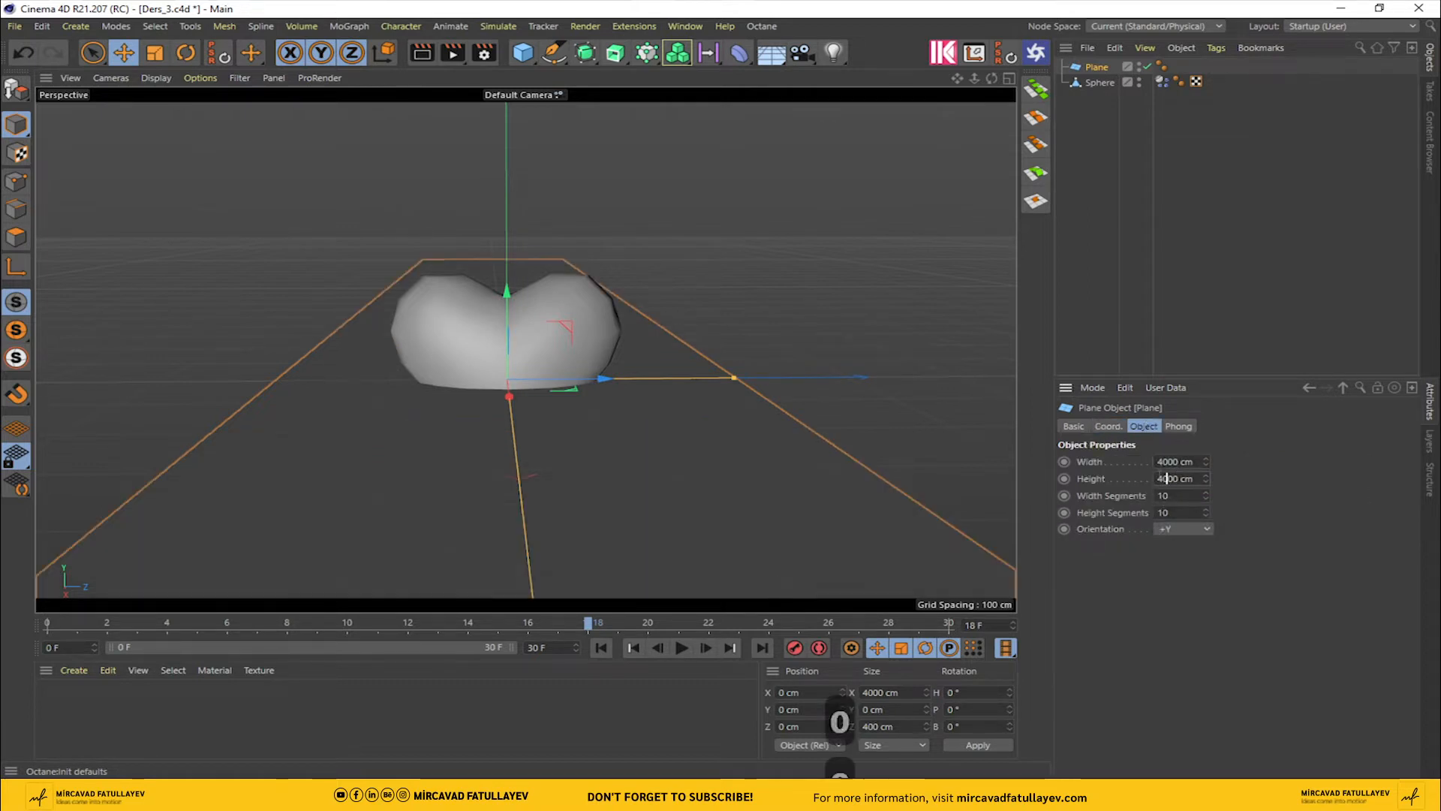
pyautogui.click(1175, 495)
pyautogui.write('0')
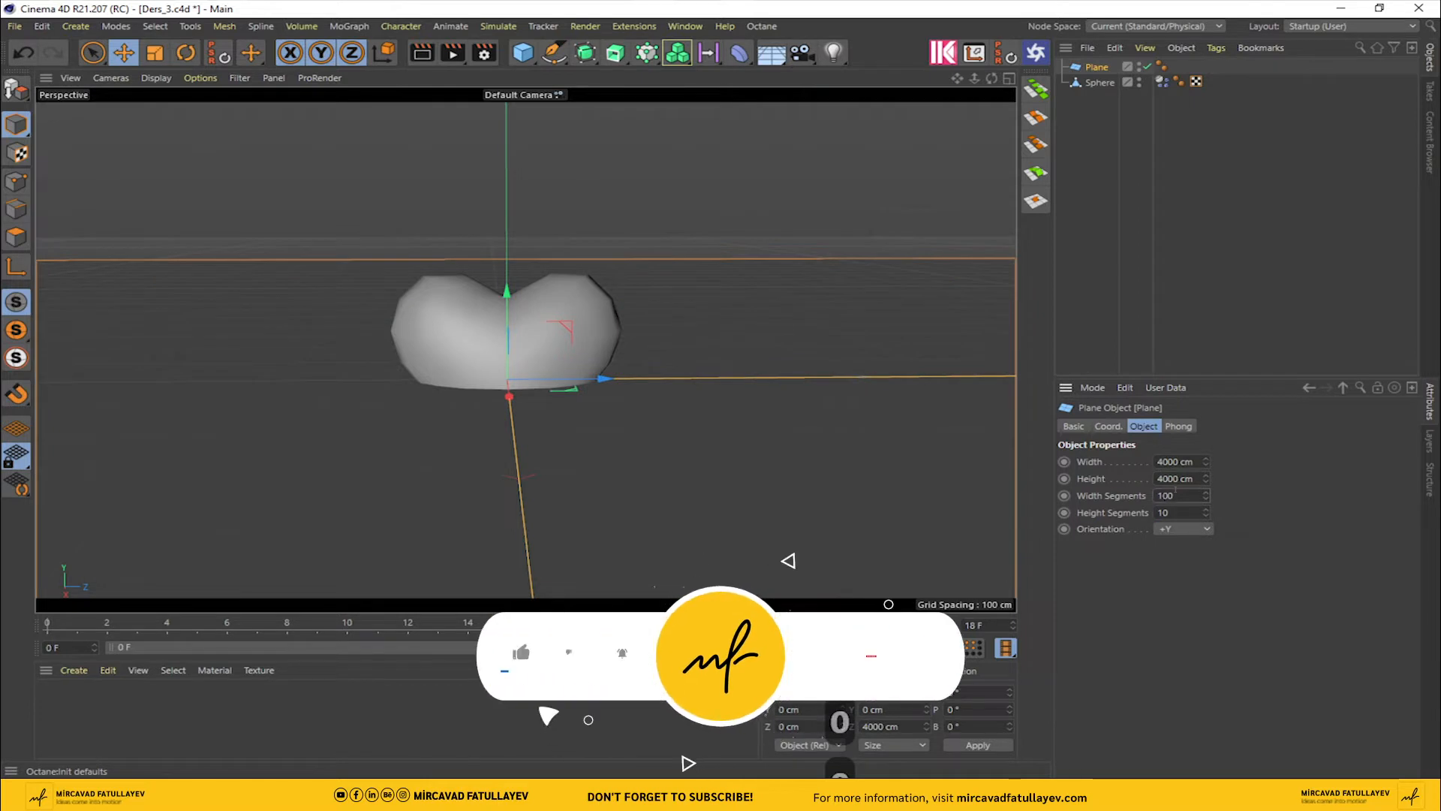
pyautogui.click(1171, 511)
pyautogui.write('0')
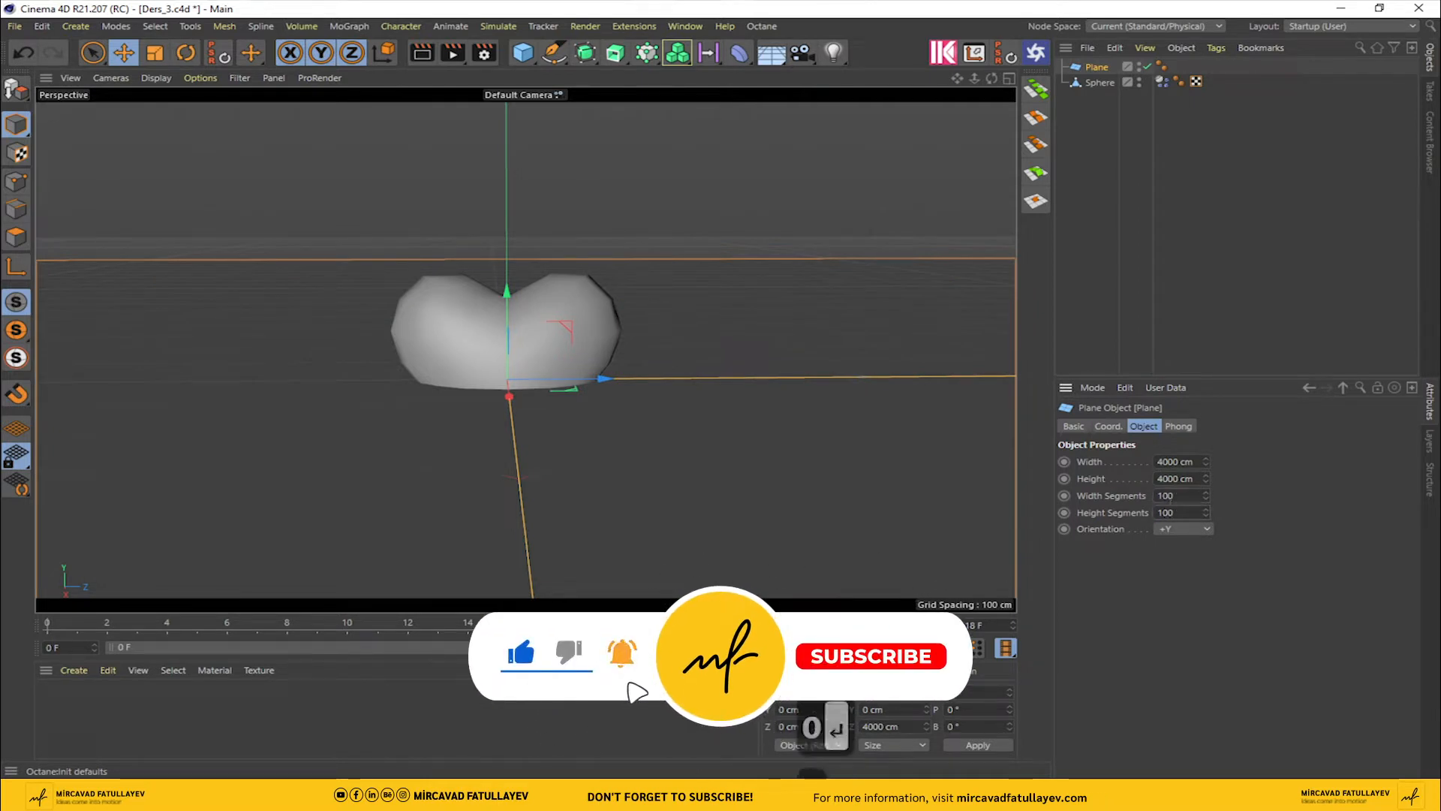
pyautogui.press('Return')
# Step: Add a Bend deformer as a child of the plane
pyautogui.scroll(-5, 526, 350)
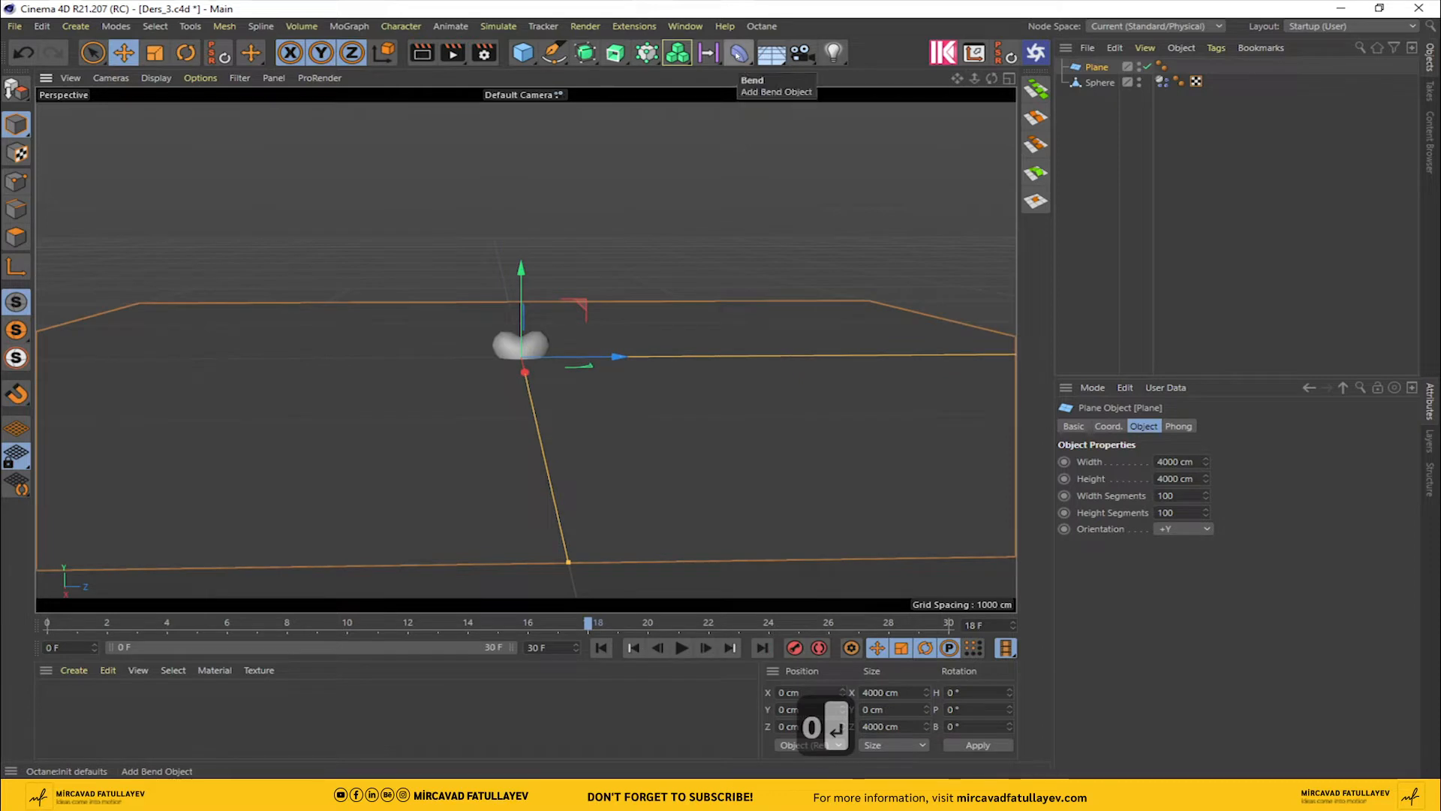
pyautogui.click(739, 52)
pyautogui.hotkey('ctrl', 'z')
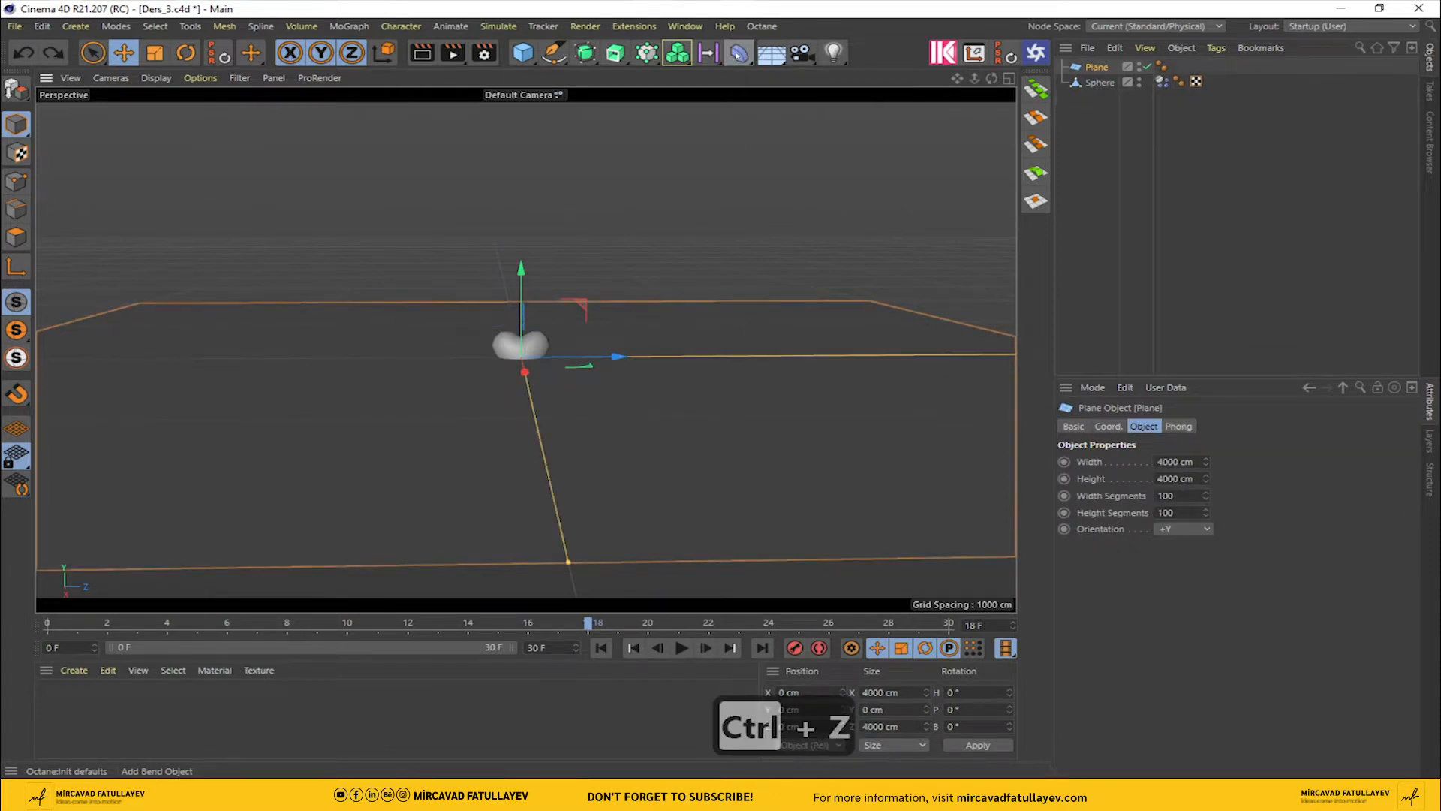
pyautogui.keyDown('shift'); pyautogui.click(739, 52); pyautogui.keyUp('shift')
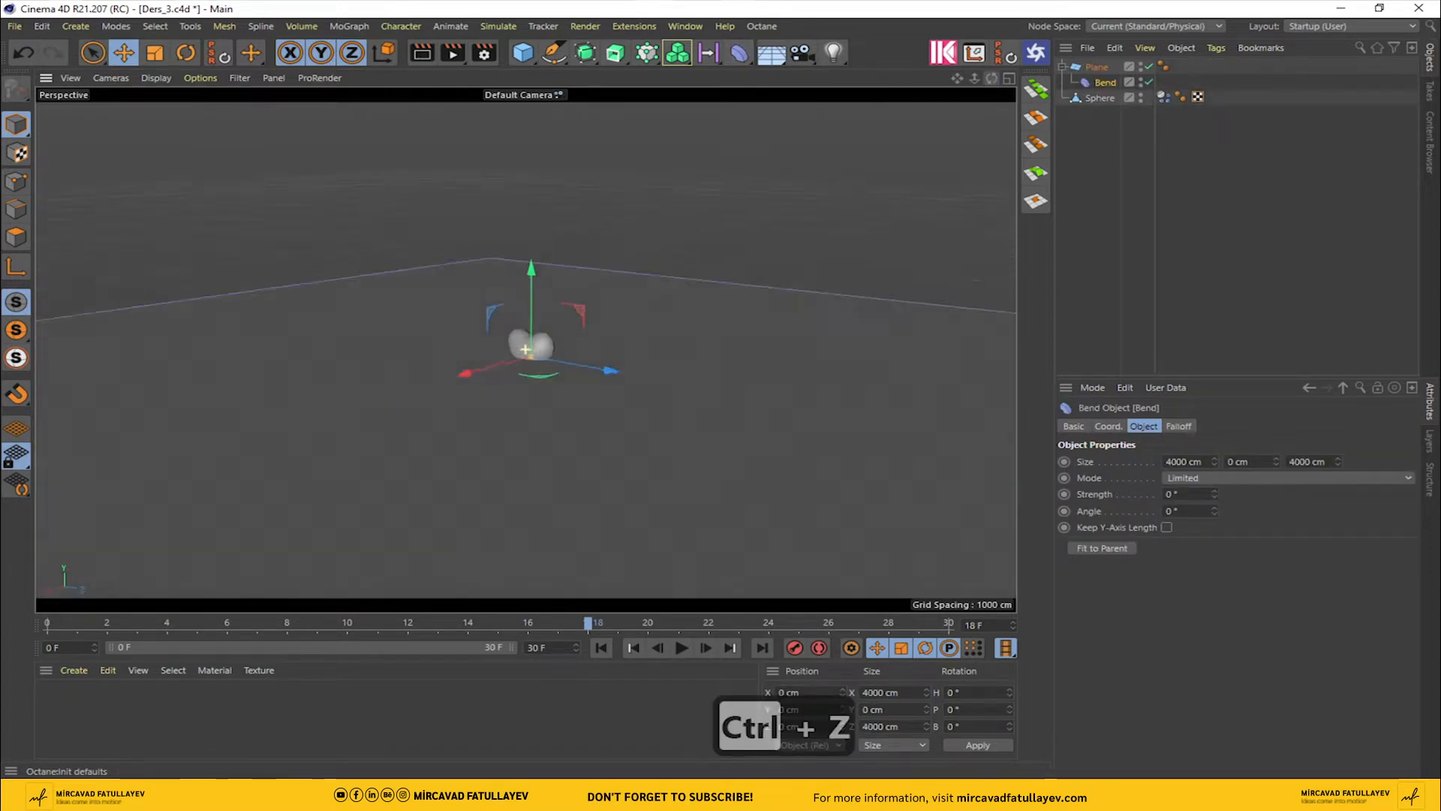
pyautogui.keyDown('alt'); pyautogui.moveTo(525, 350); pyautogui.dragTo(605, 360); pyautogui.keyUp('alt')
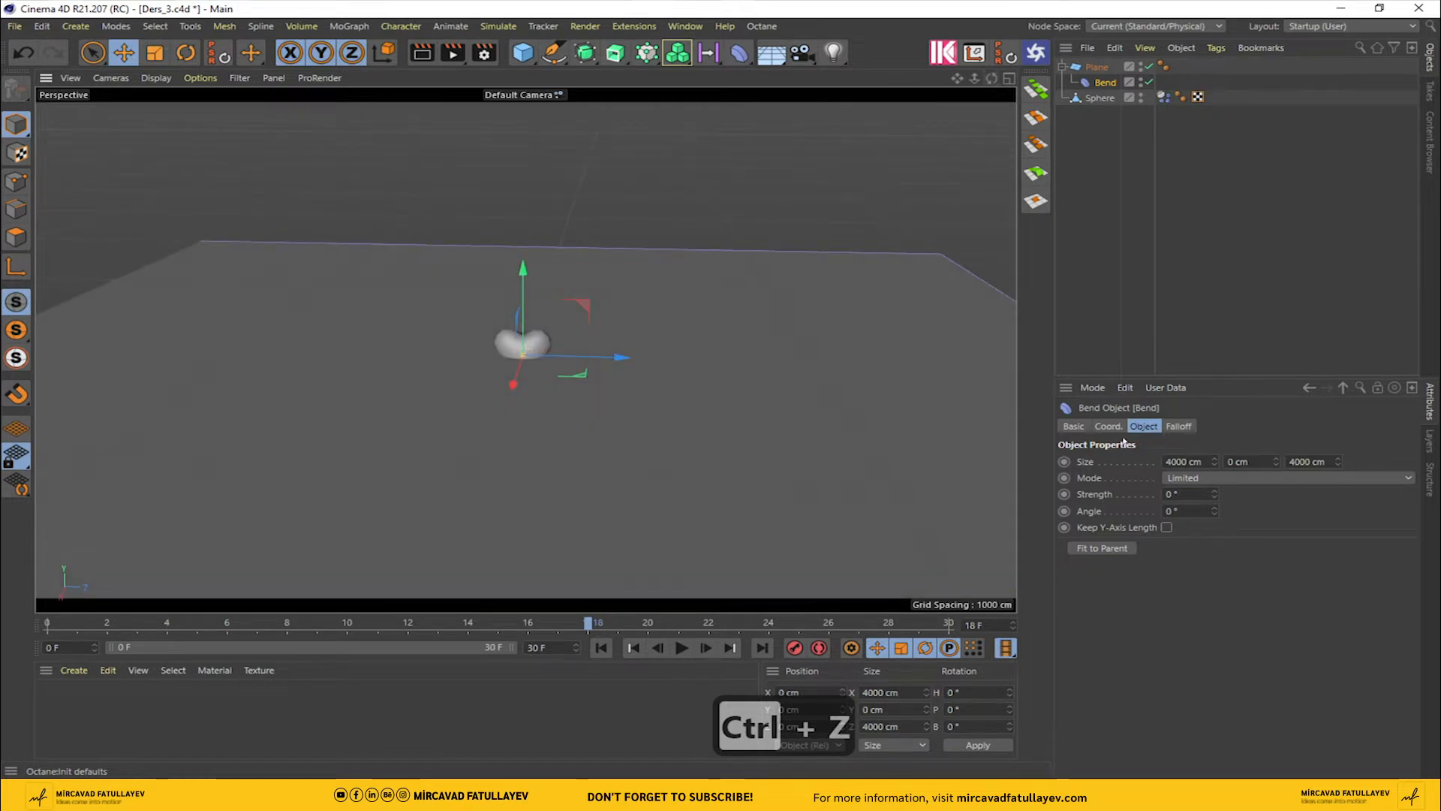
# Step: Rotate the Bend deformer to a heading of -90° and a bank of 90°
pyautogui.click(1108, 426)
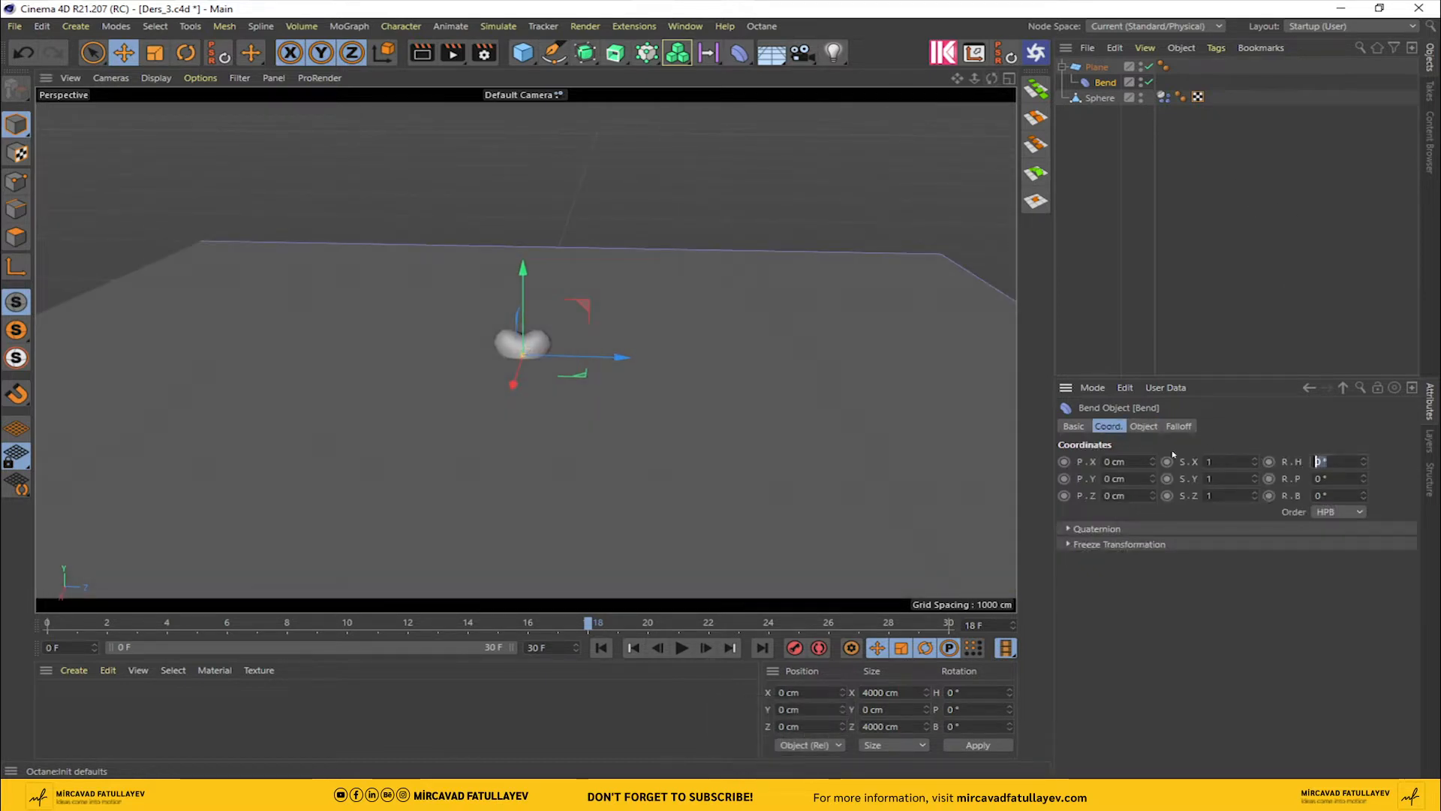
pyautogui.write('-90')
pyautogui.press('Return')
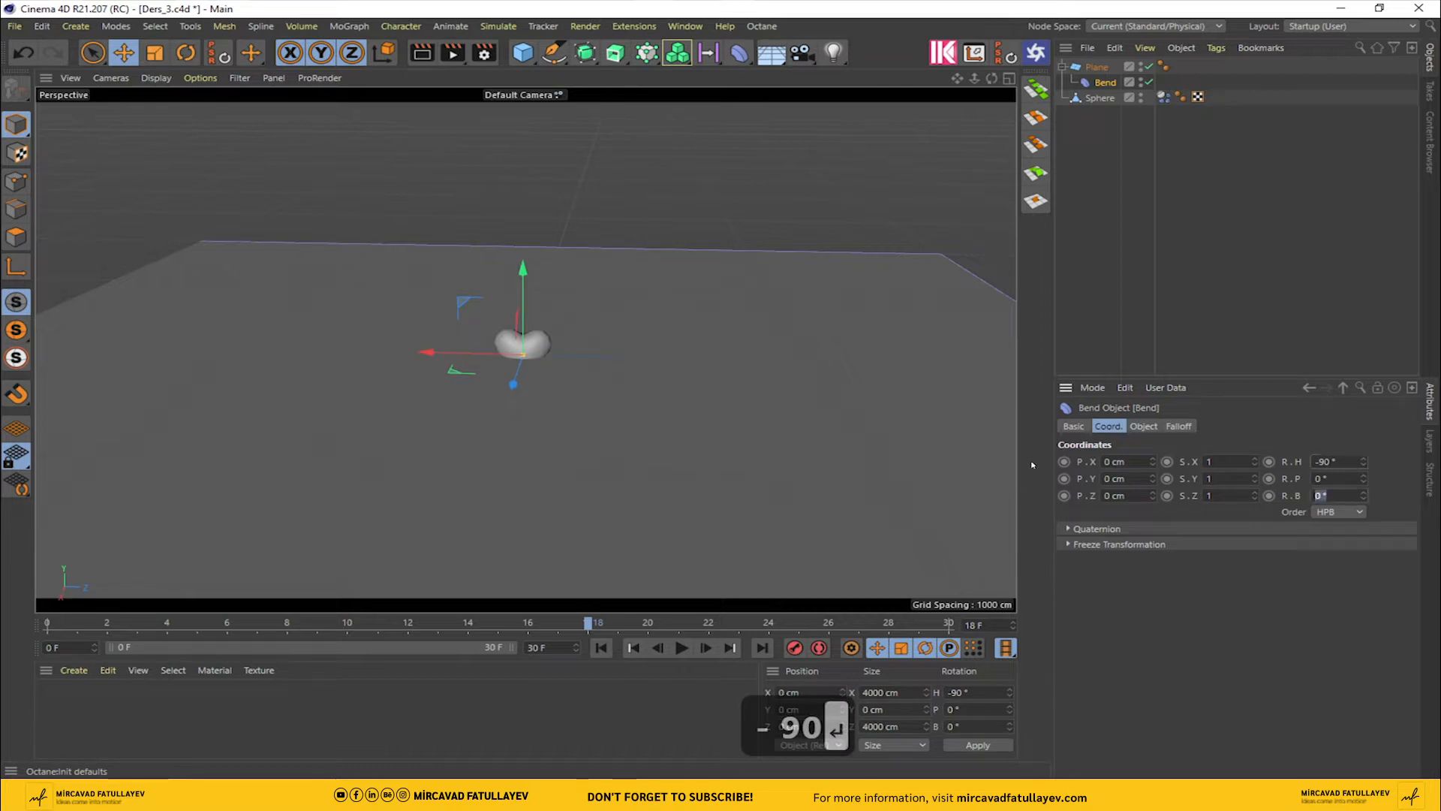
pyautogui.write('90')
pyautogui.press('Return')
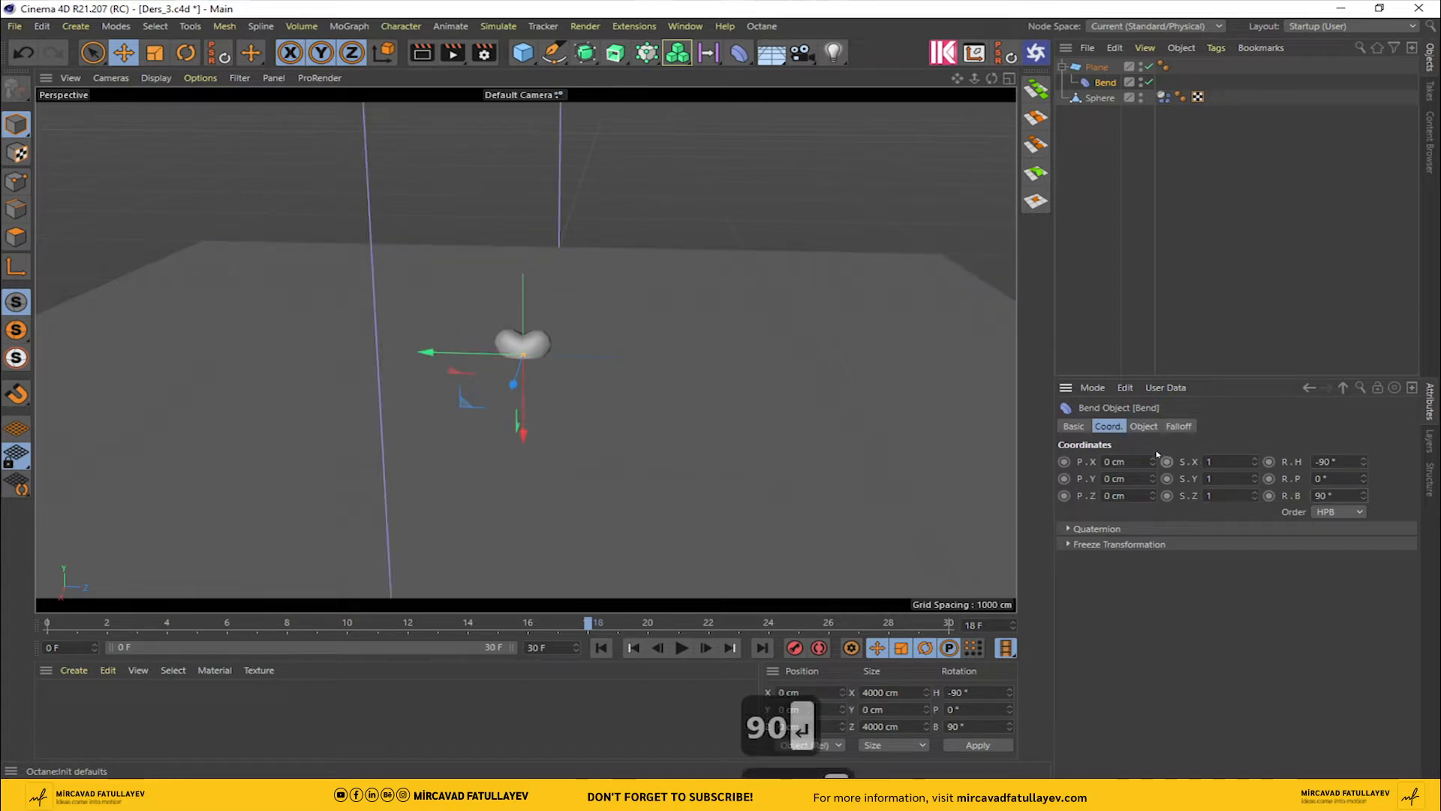
# Step: Fit the Bend deformer to its parent plane and set its Y size to 1000 cm
pyautogui.click(1143, 426)
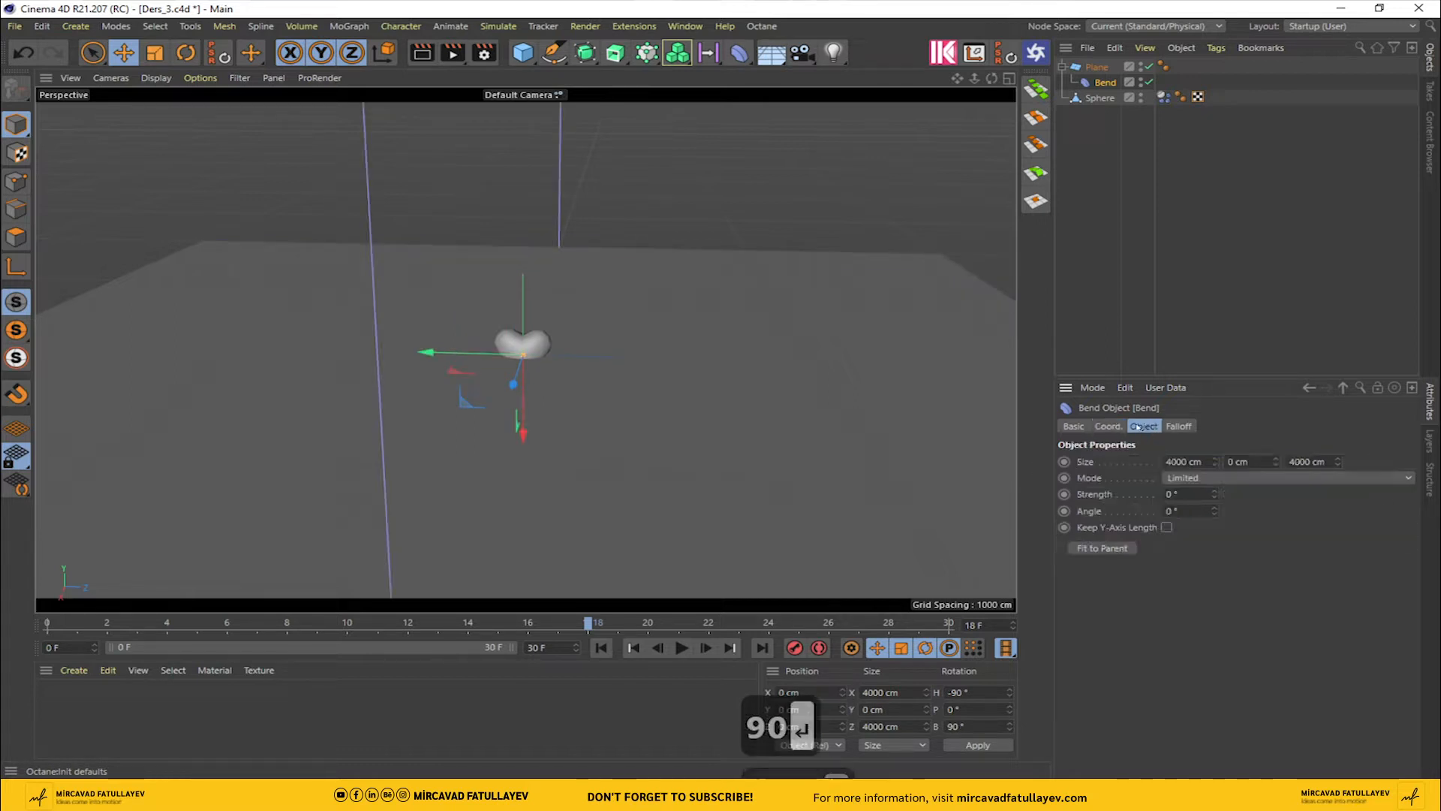
pyautogui.click(1101, 548)
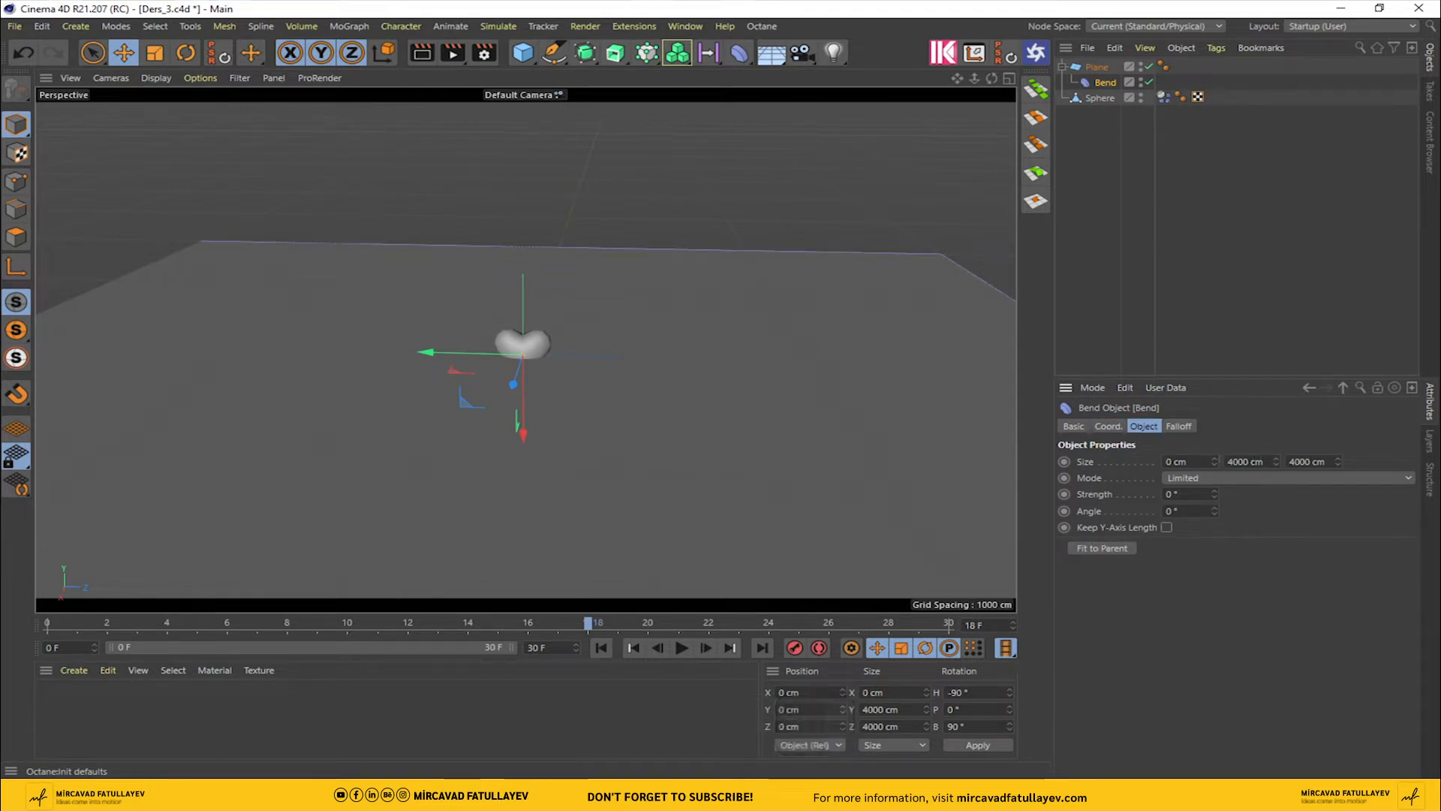
pyautogui.write('1')
pyautogui.press('Return')
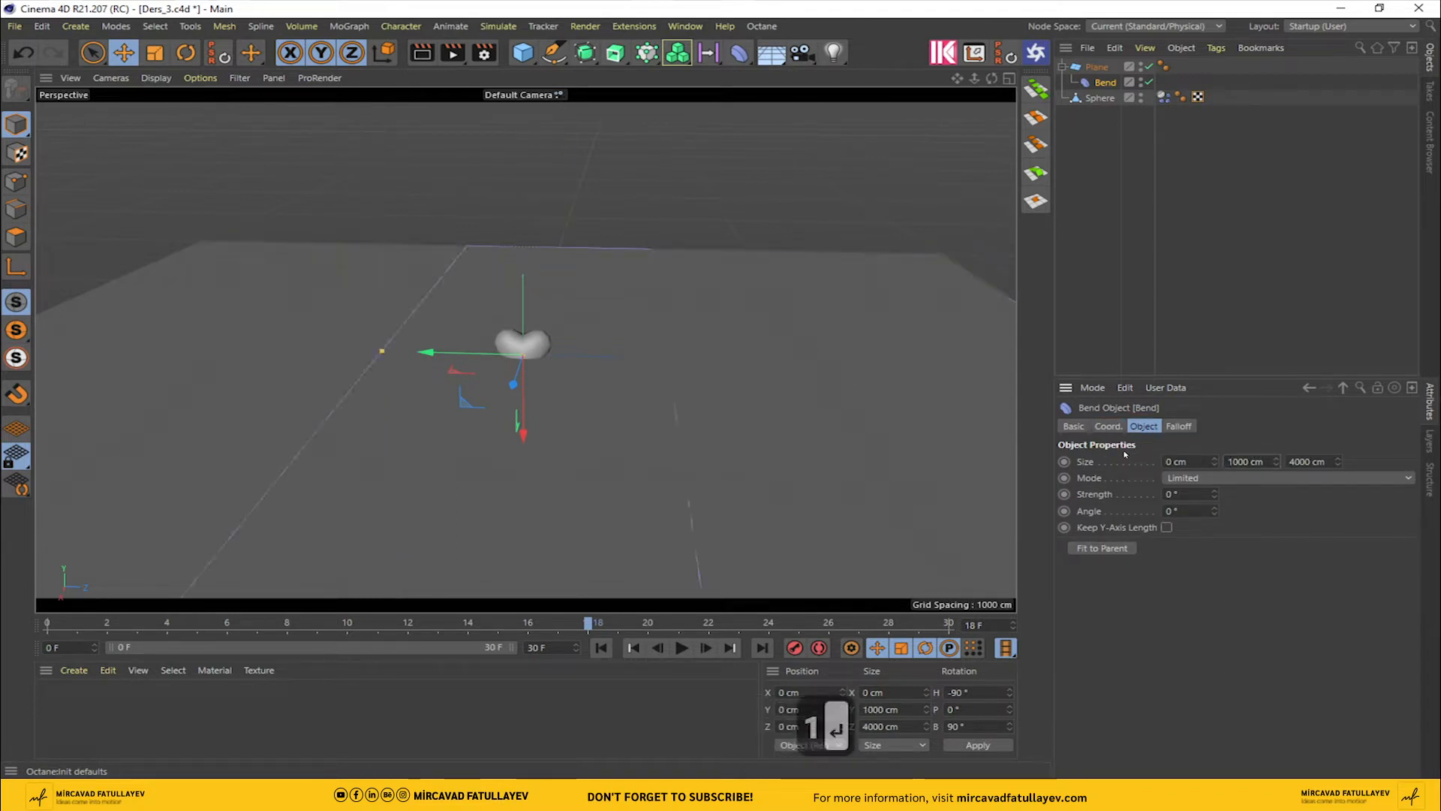
# Step: Set the Bend deformer's strength to -180° so the plane curls over itself
pyautogui.moveTo(1211, 492); pyautogui.dragTo(1186, 494)
pyautogui.doubleClick(1186, 494)
pyautogui.write('-')
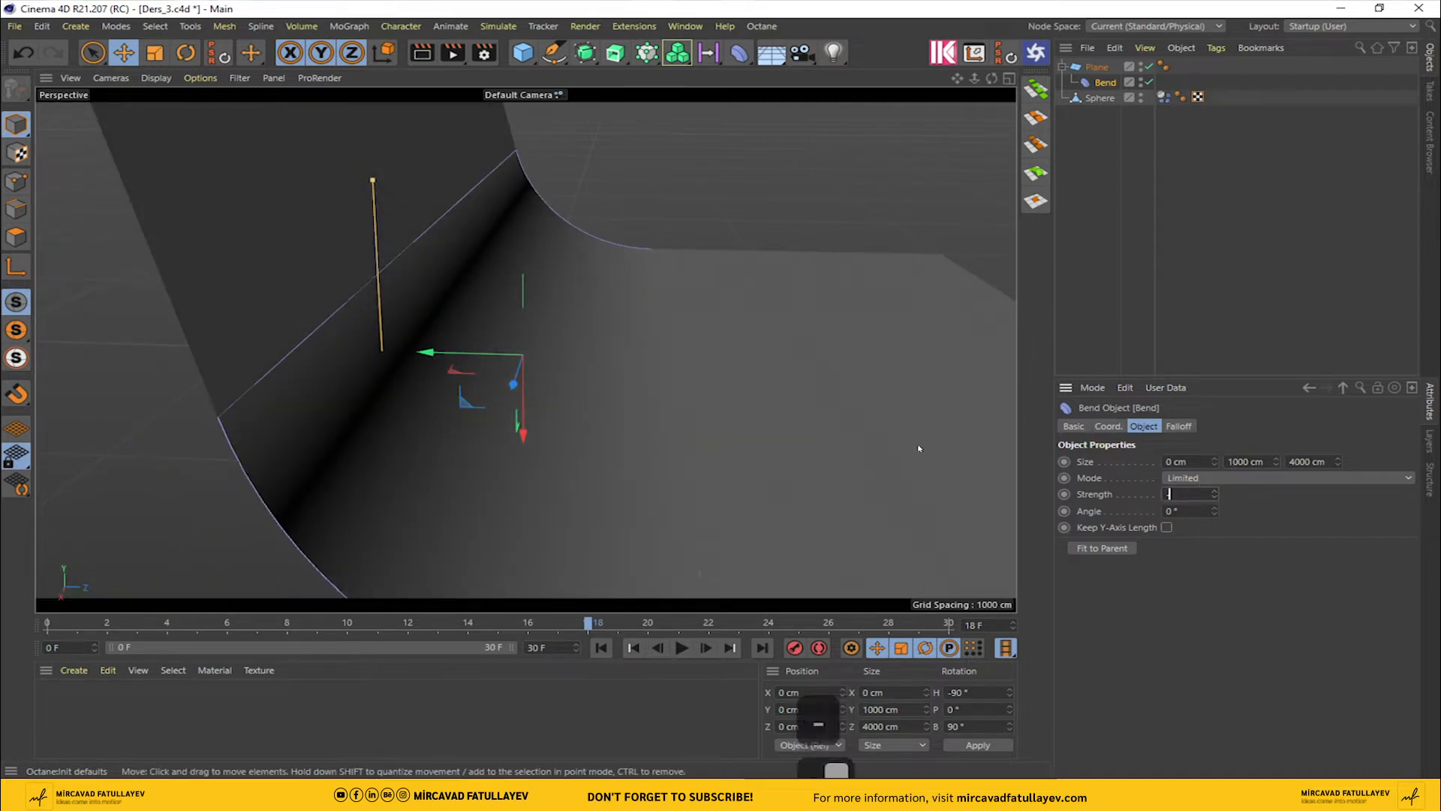
pyautogui.write('180')
pyautogui.press('Return')
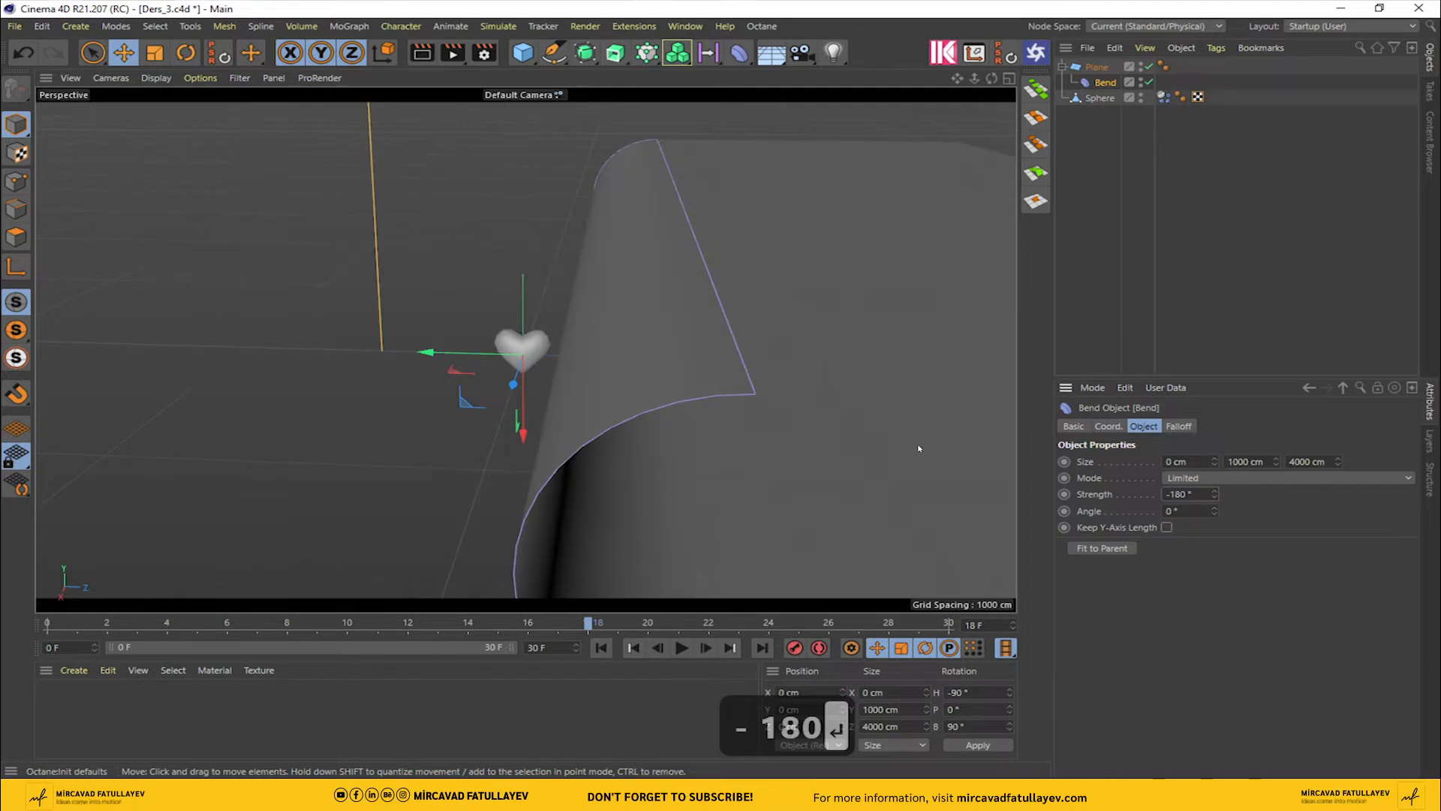
pyautogui.moveTo(992, 78)
pyautogui.mouseDown()
pyautogui.moveTo(970, 80)
pyautogui.moveTo(1016, 80)
pyautogui.mouseUp()
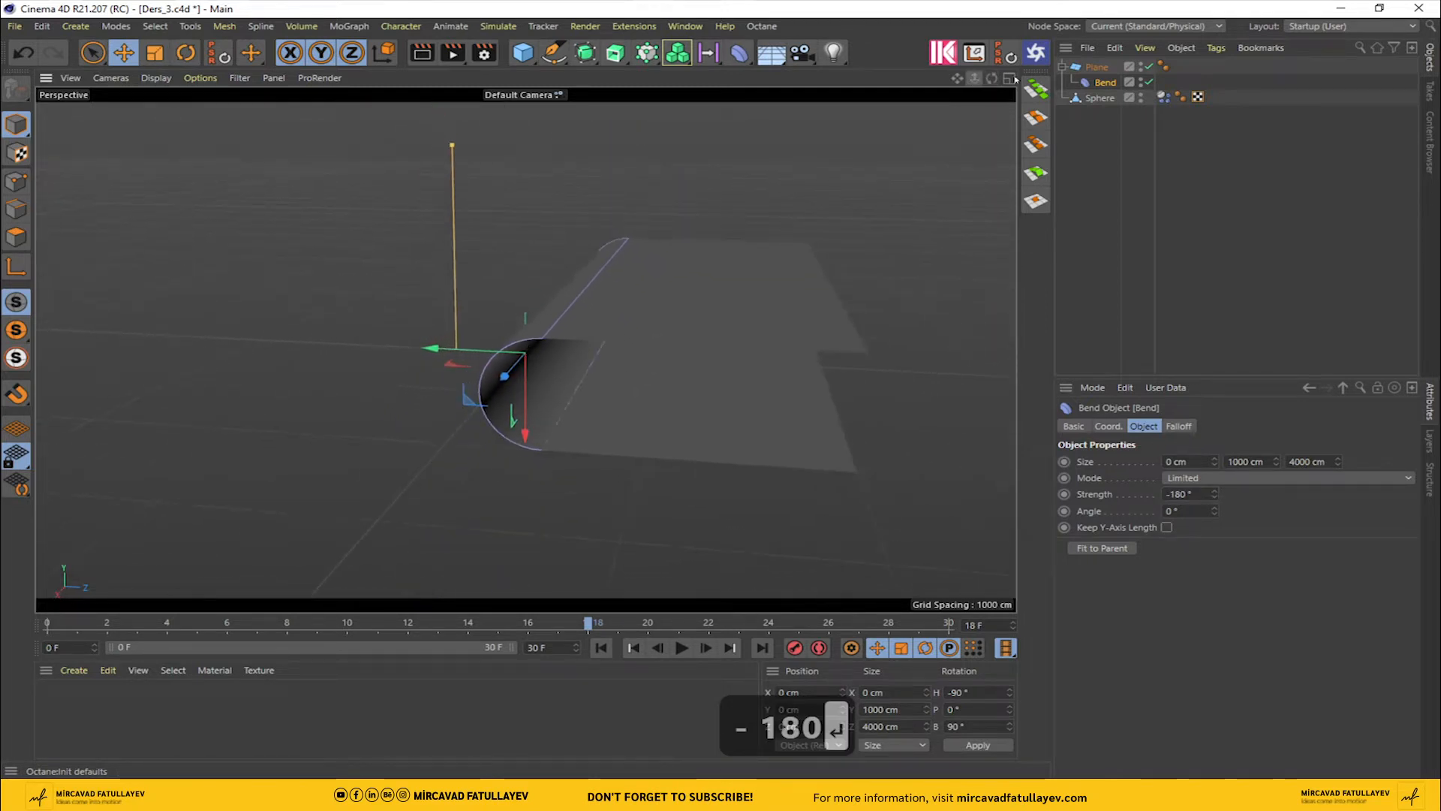
# Step: Move the plane to about -929 cm on Z and raise the Bend deformer above the floor to open up the curve
pyautogui.click(1096, 68)
pyautogui.moveTo(612, 358); pyautogui.dragTo(485, 351)
pyautogui.click(1105, 83)
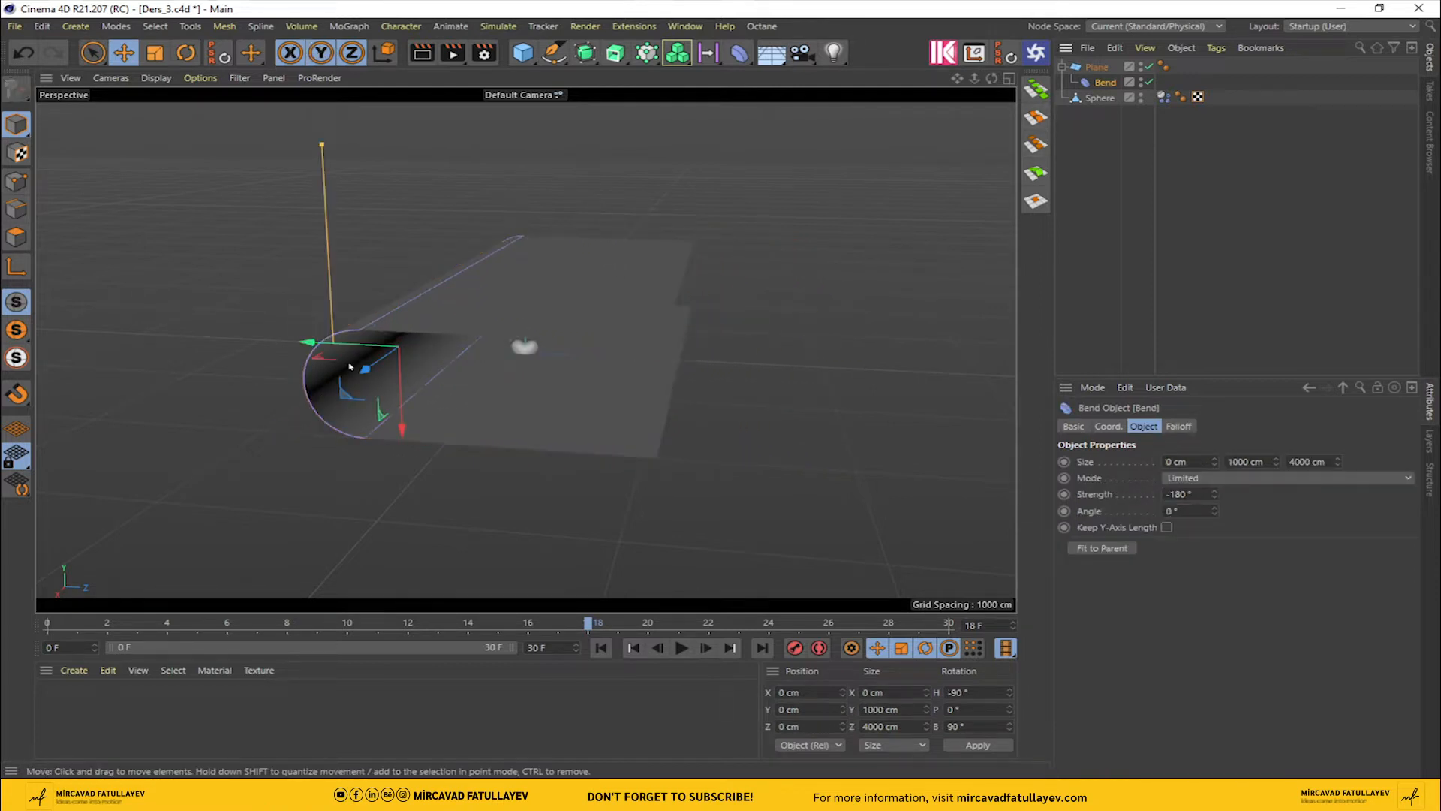
pyautogui.moveTo(403, 422); pyautogui.dragTo(409, 370)
# Step: Rotate the plane to a heading of -90° and move it to about -277 cm on X and -90 cm on Z
pyautogui.click(408, 370)
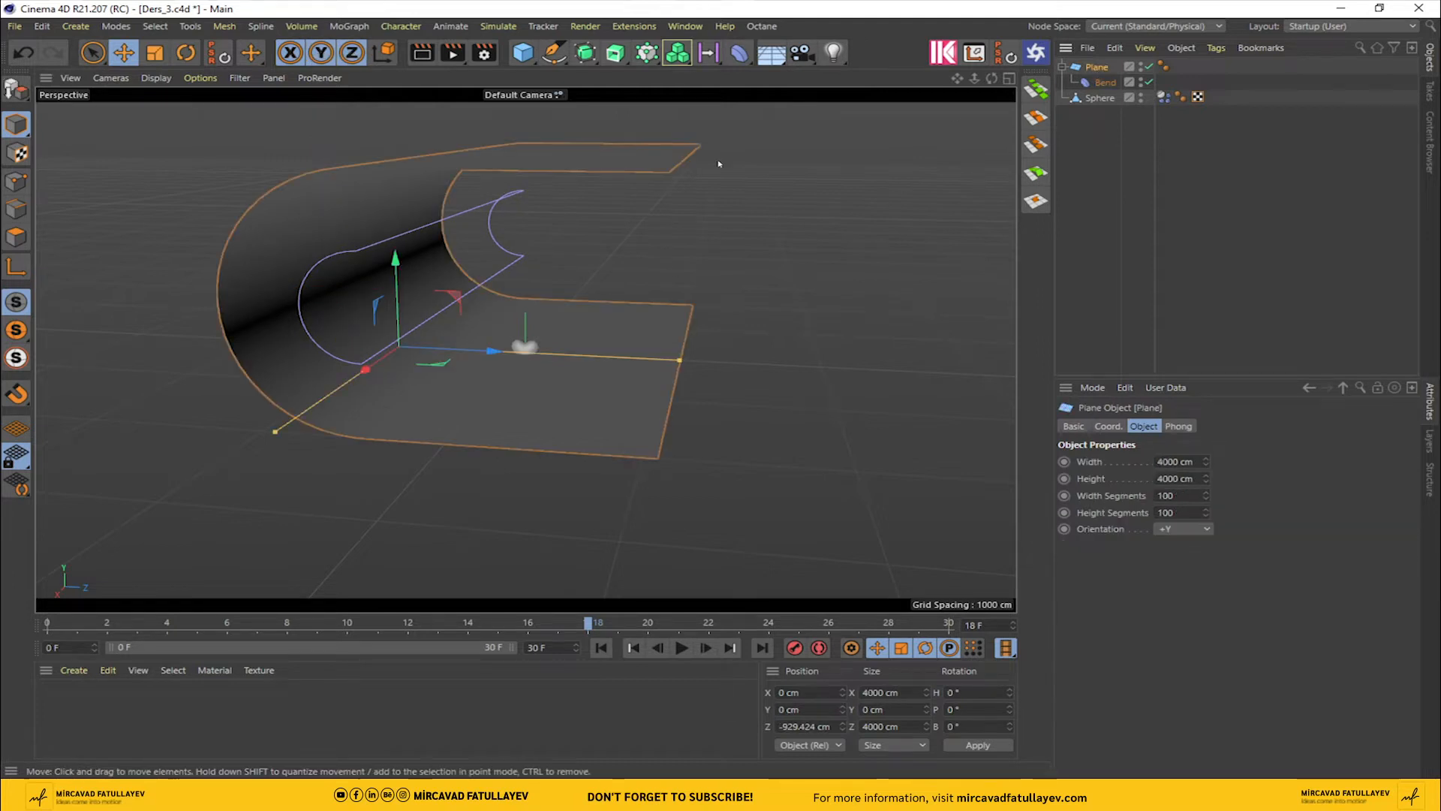
pyautogui.press('r')
pyautogui.moveTo(415, 367); pyautogui.dragTo(505, 368)
pyautogui.click(126, 53)
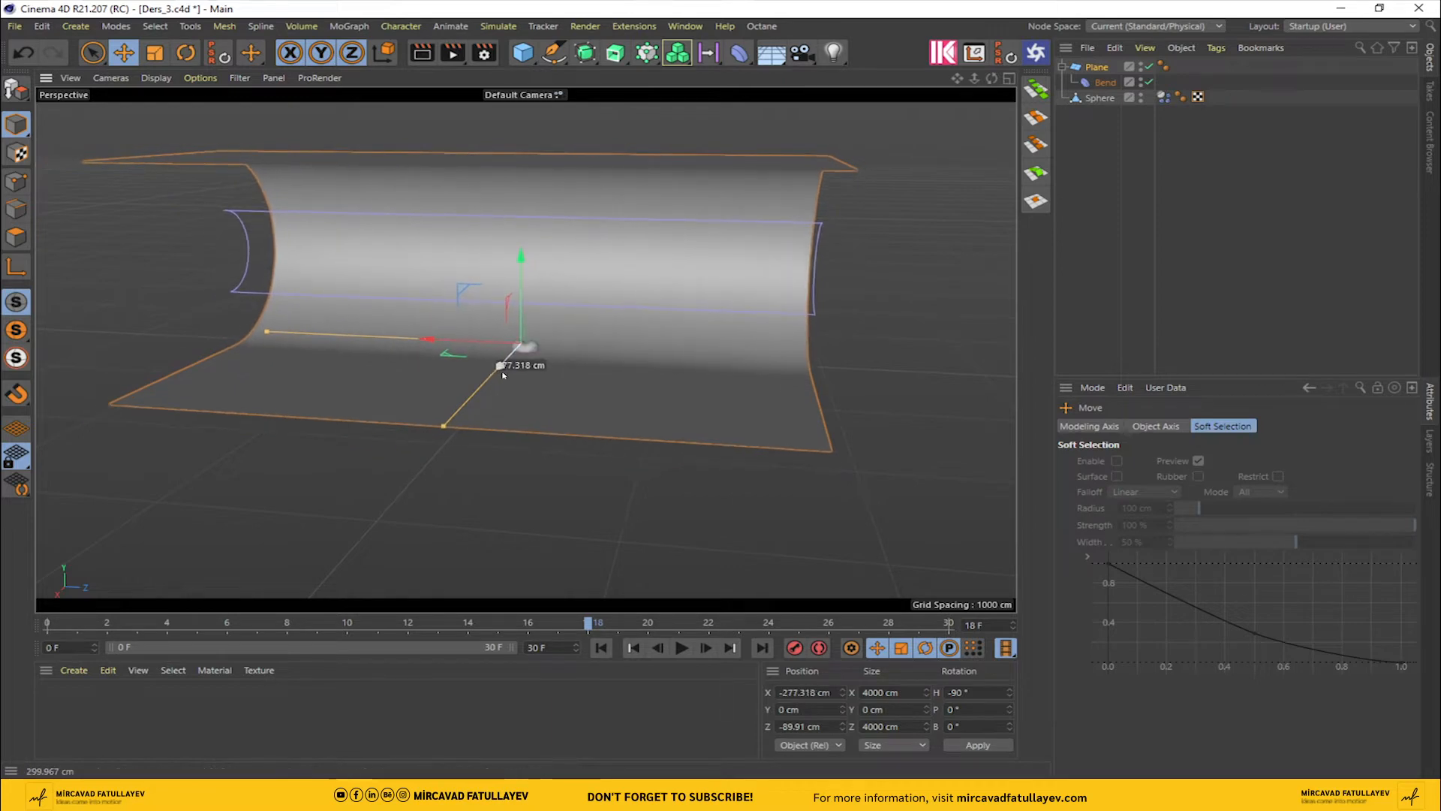
# Step: Shift the Bend deformer along its Y axis to reposition the curve, and lower the plane to about -203 cm on Y
pyautogui.click(1104, 82)
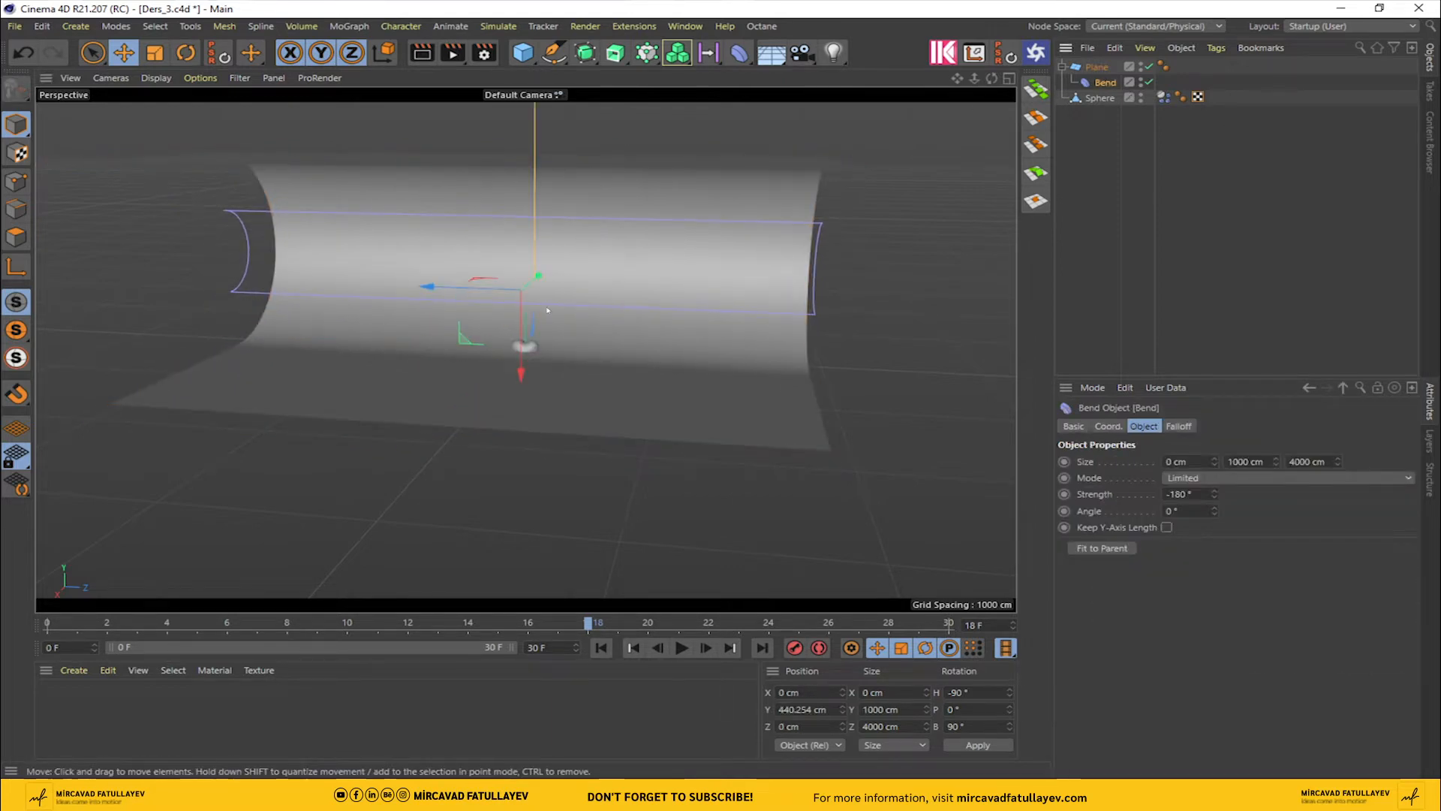
pyautogui.moveTo(545, 282)
pyautogui.mouseDown()
pyautogui.moveTo(578, 259)
pyautogui.moveTo(521, 267)
pyautogui.moveTo(523, 283)
pyautogui.mouseUp()
pyautogui.click(796, 175)
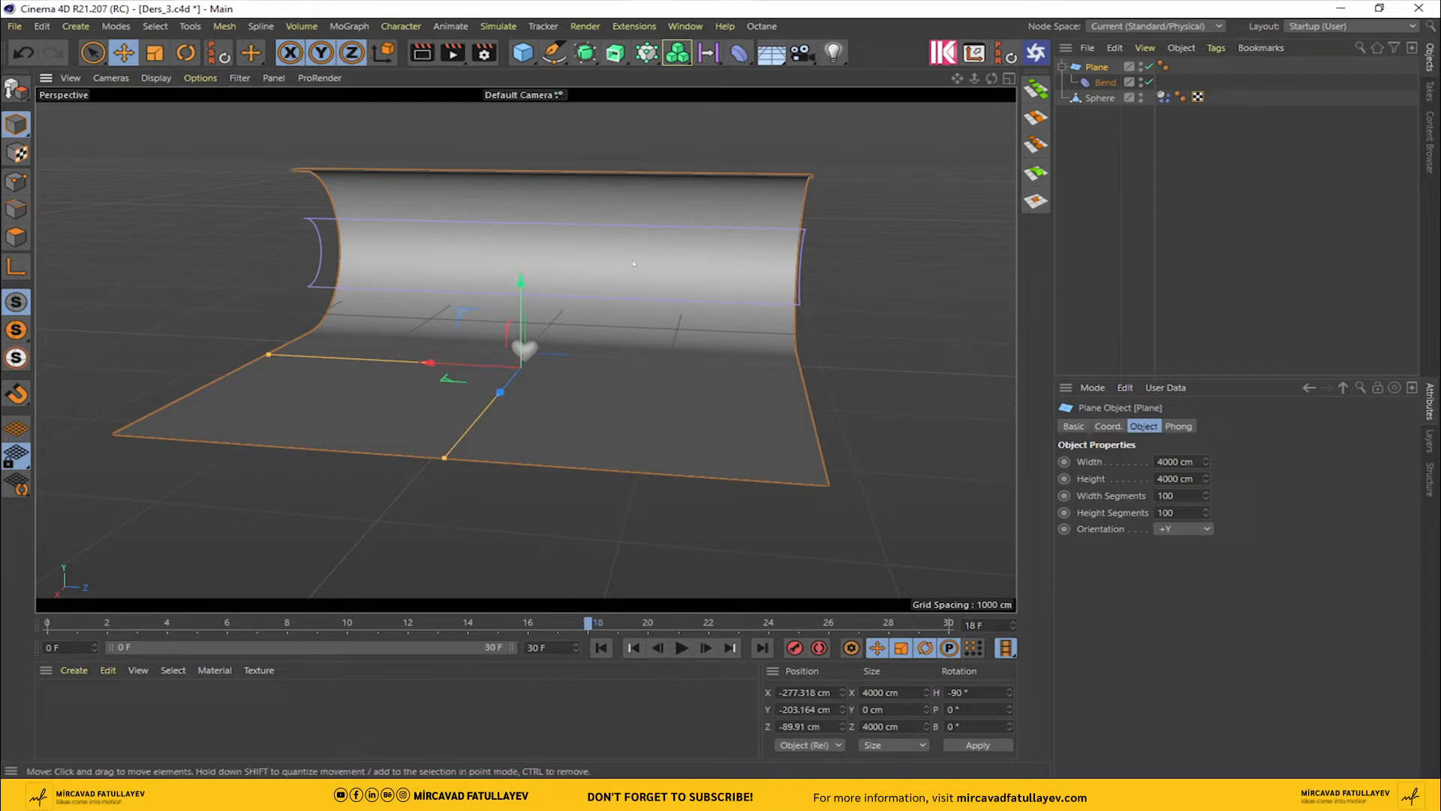
pyautogui.moveTo(992, 78); pyautogui.dragTo(1027, 45)
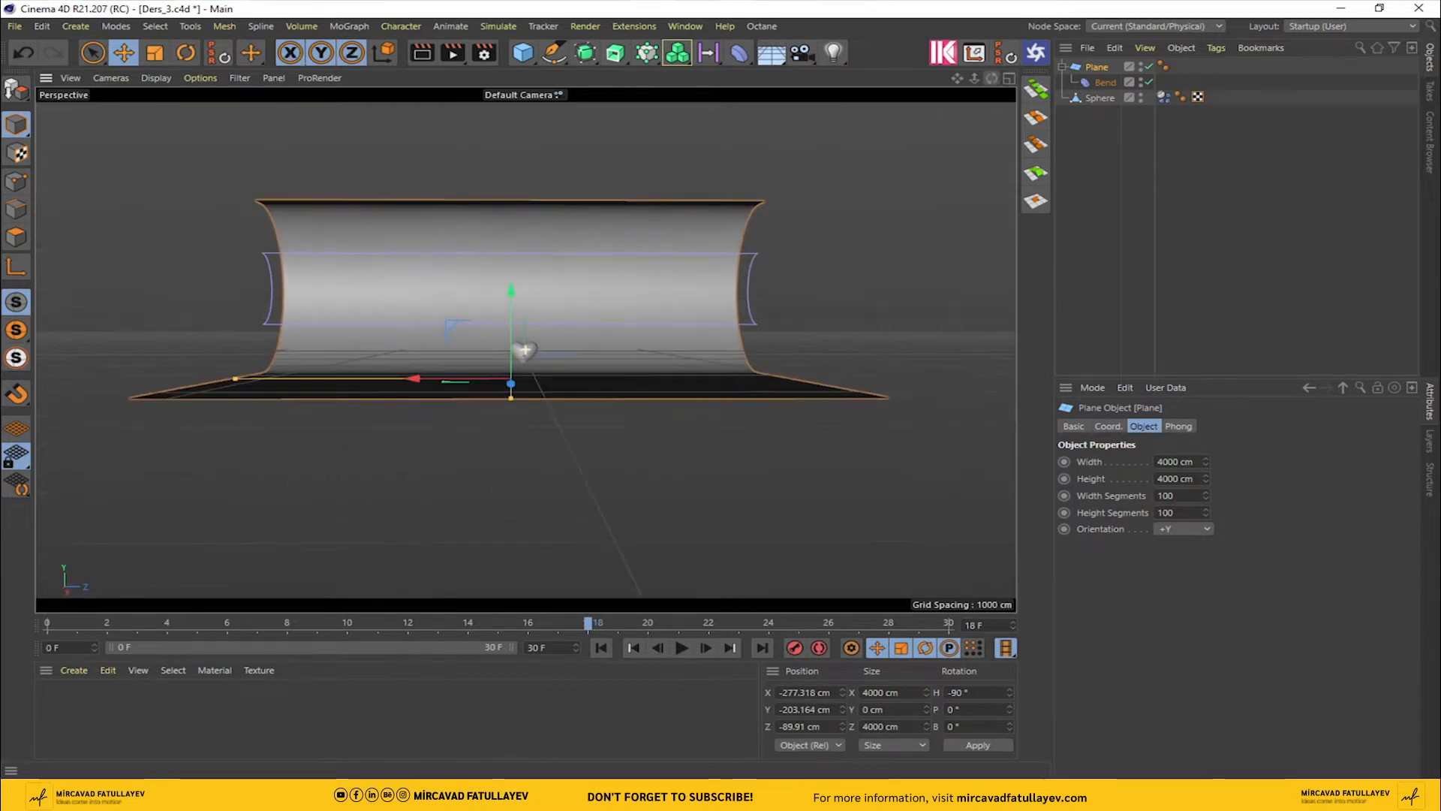
# Step: Raise the backdrop plane to about -93 cm on Y so its floor sits just beneath the heart's tip
pyautogui.moveTo(511, 292); pyautogui.dragTo(511, 276)
pyautogui.scroll(10, 533, 375)
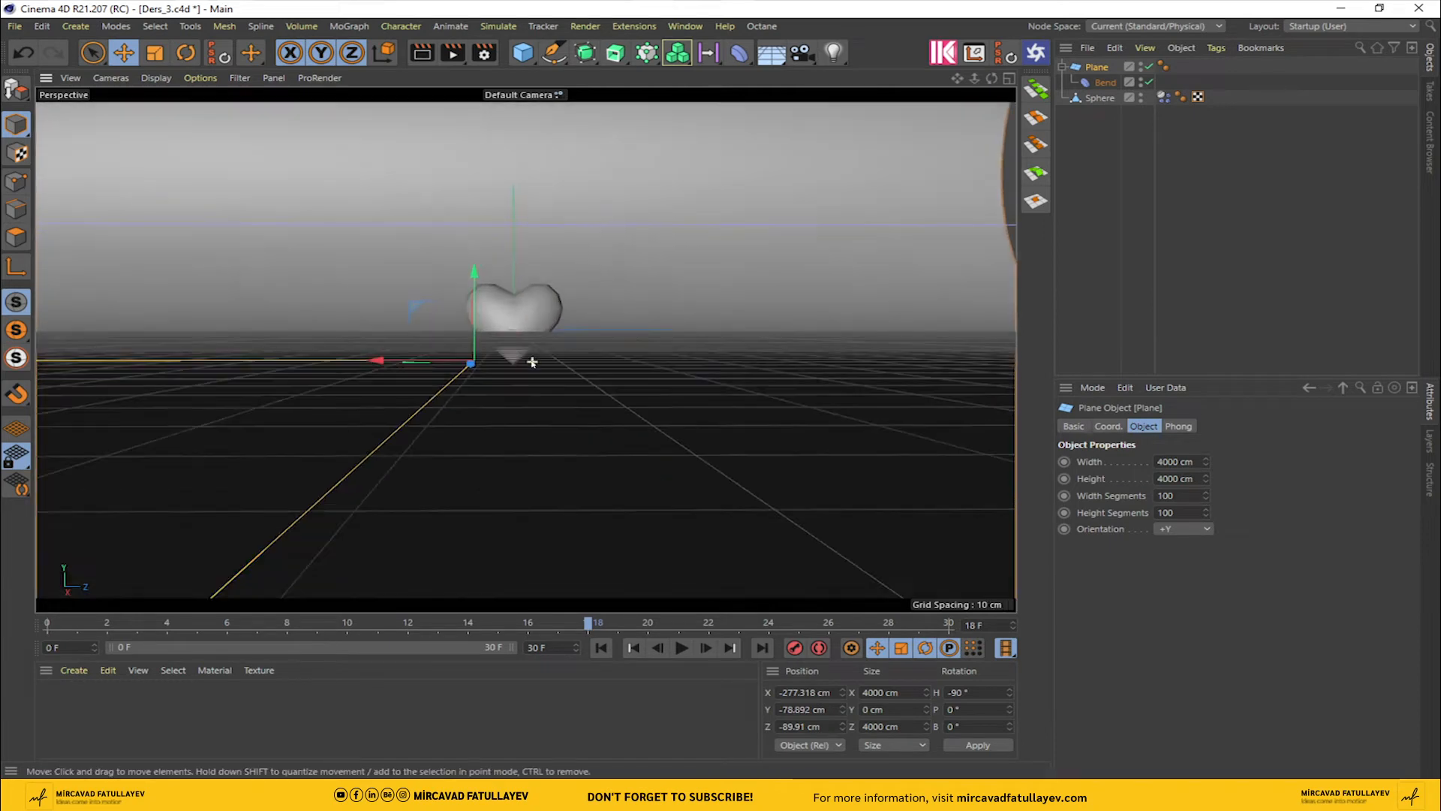
pyautogui.keyDown('alt'); pyautogui.moveTo(526, 349); pyautogui.dragTo(525, 349); pyautogui.keyUp('alt')
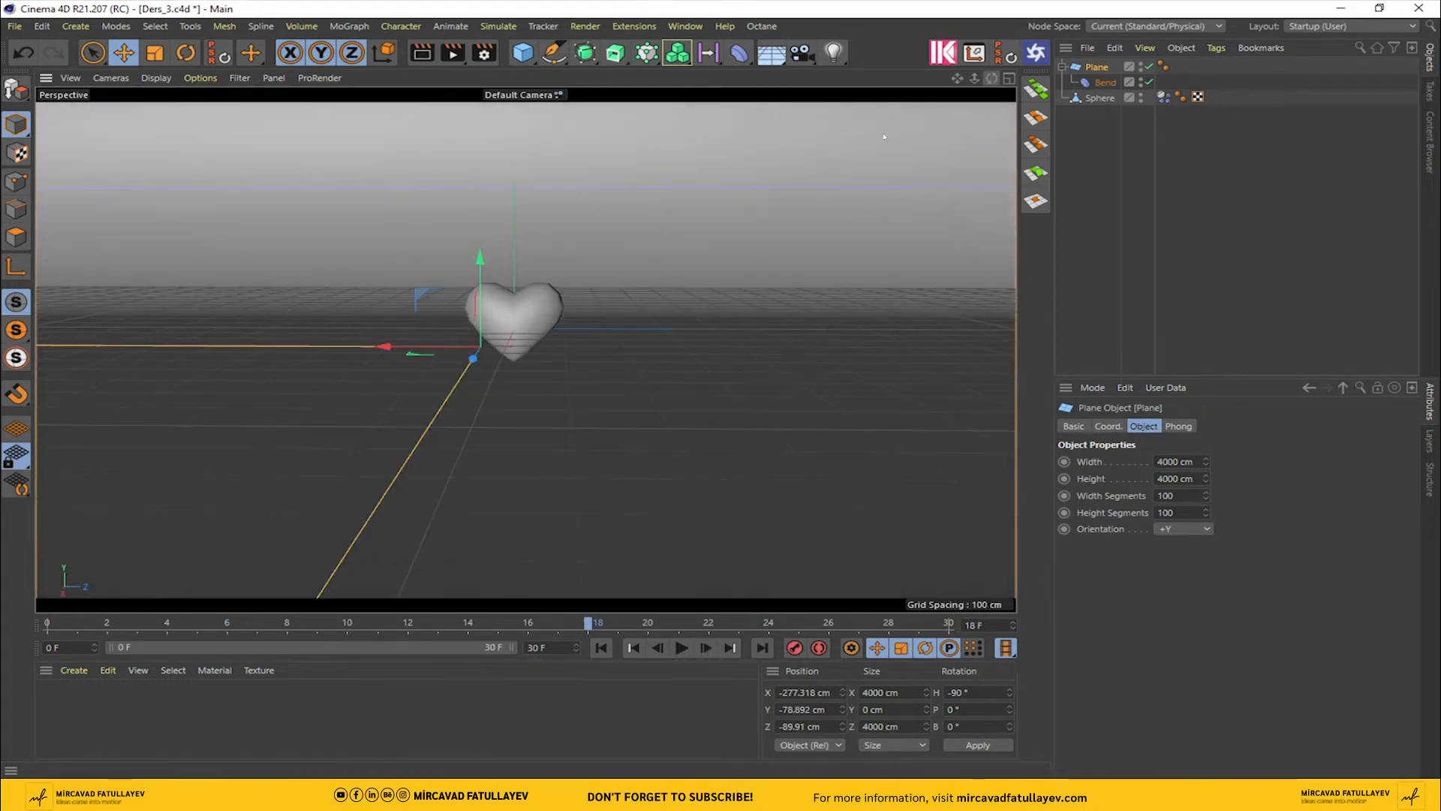
pyautogui.moveTo(478, 278); pyautogui.dragTo(525, 349)
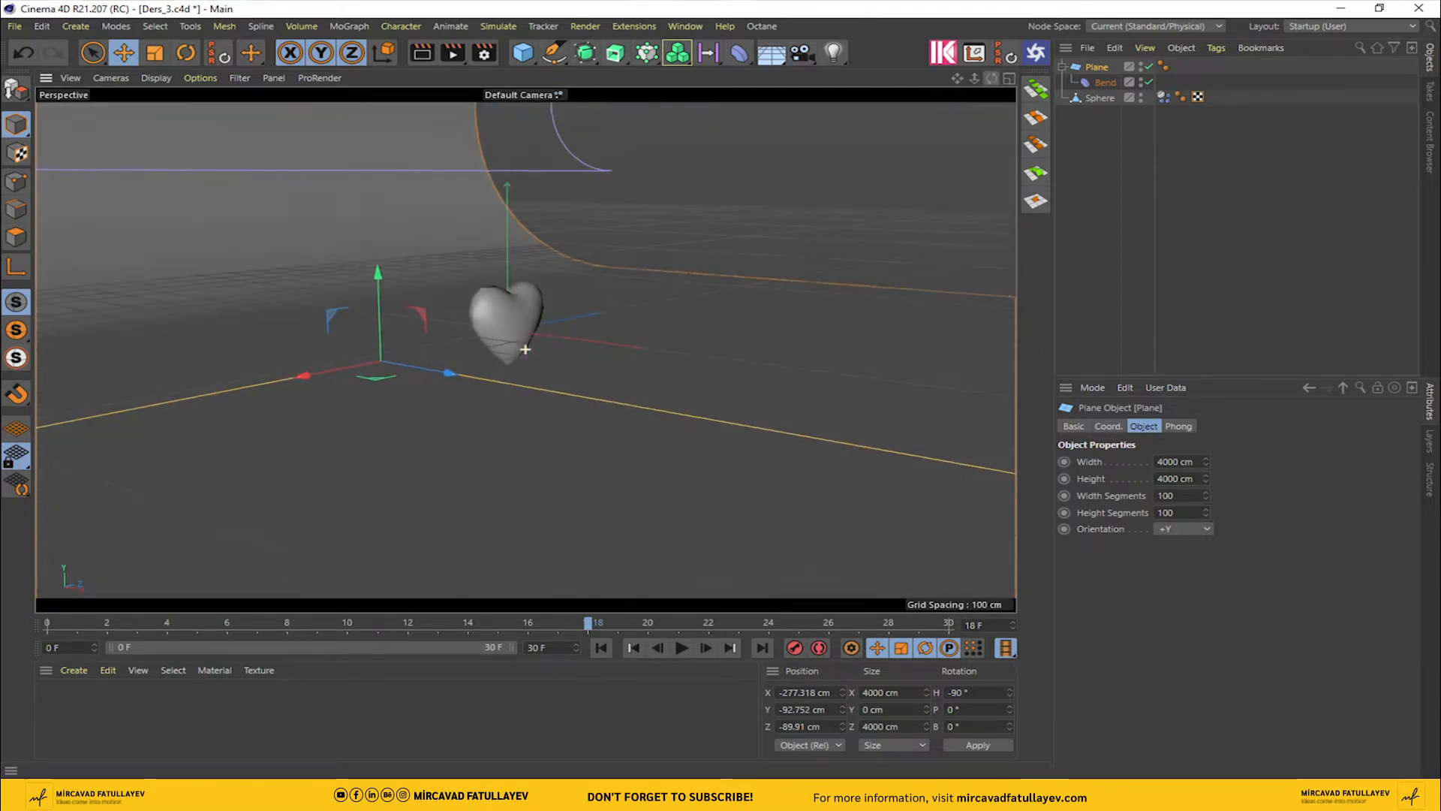
pyautogui.middleClick(525, 347)
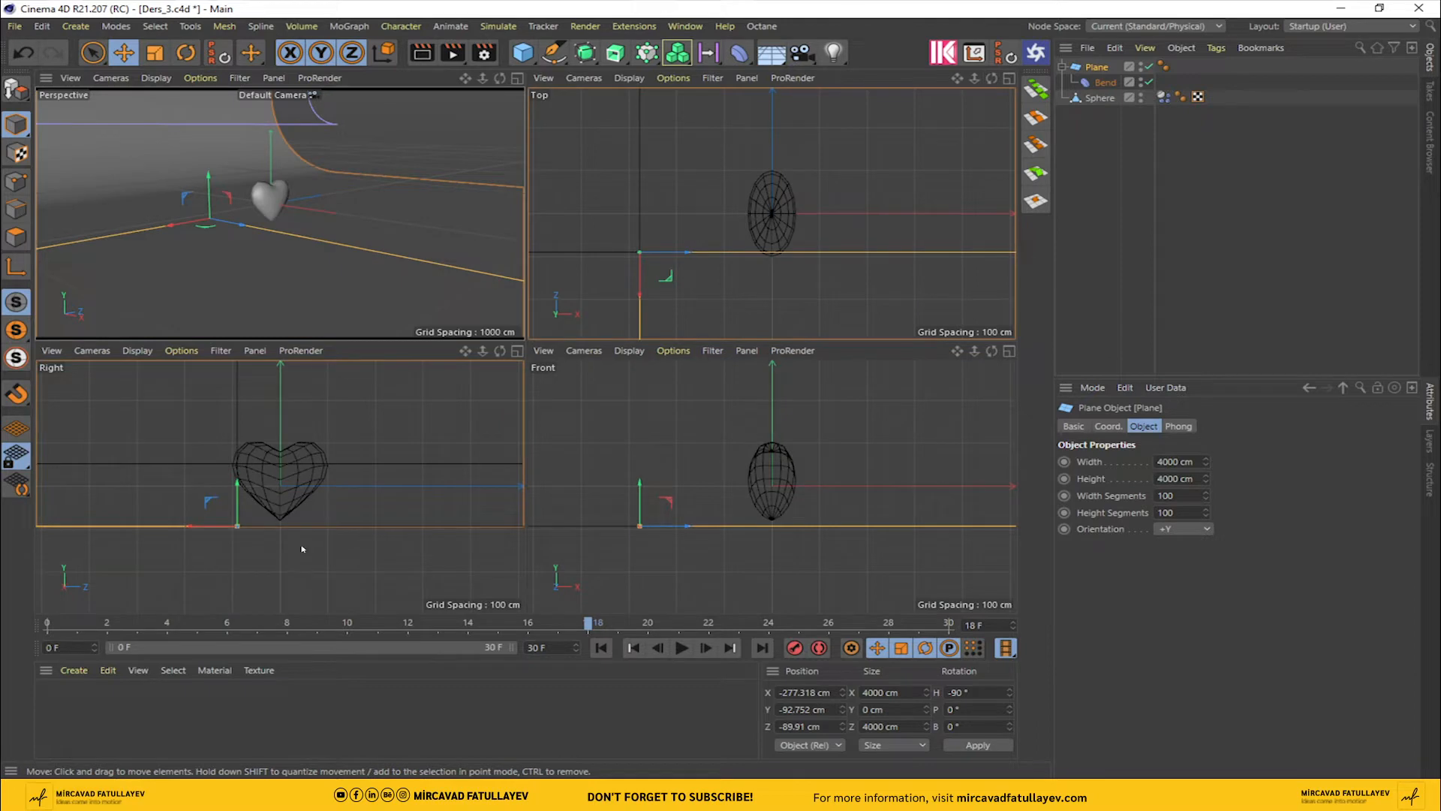
pyautogui.middleClick(326, 246)
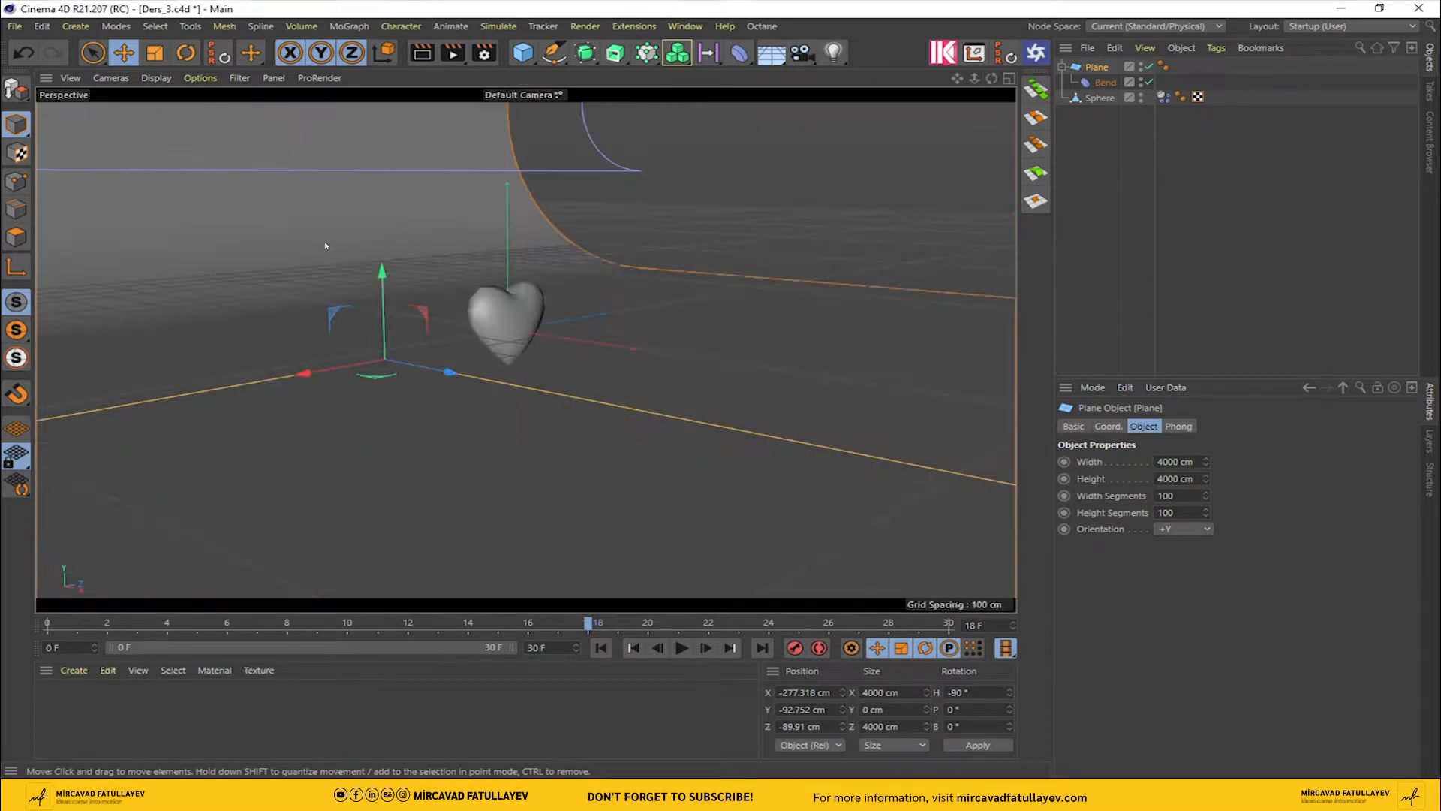
pyautogui.moveTo(992, 78)
pyautogui.mouseDown()
pyautogui.moveTo(856, 81)
pyautogui.moveTo(989, 78)
pyautogui.moveTo(956, 79)
pyautogui.moveTo(967, 93)
pyautogui.mouseUp()
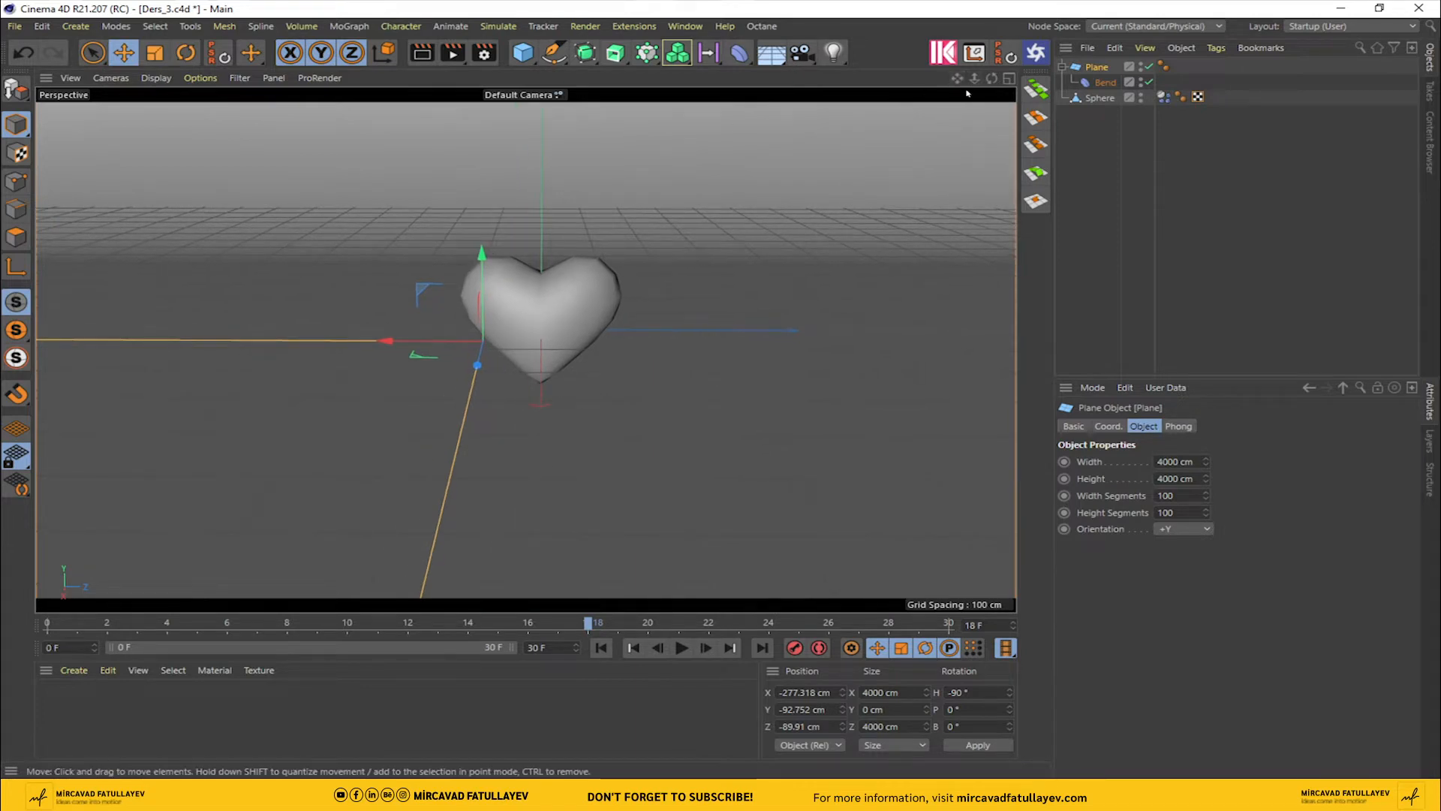
# Step: Open the Octane Live Viewer, dock it beside the perspective view and start rendering the scene
pyautogui.click(1036, 52)
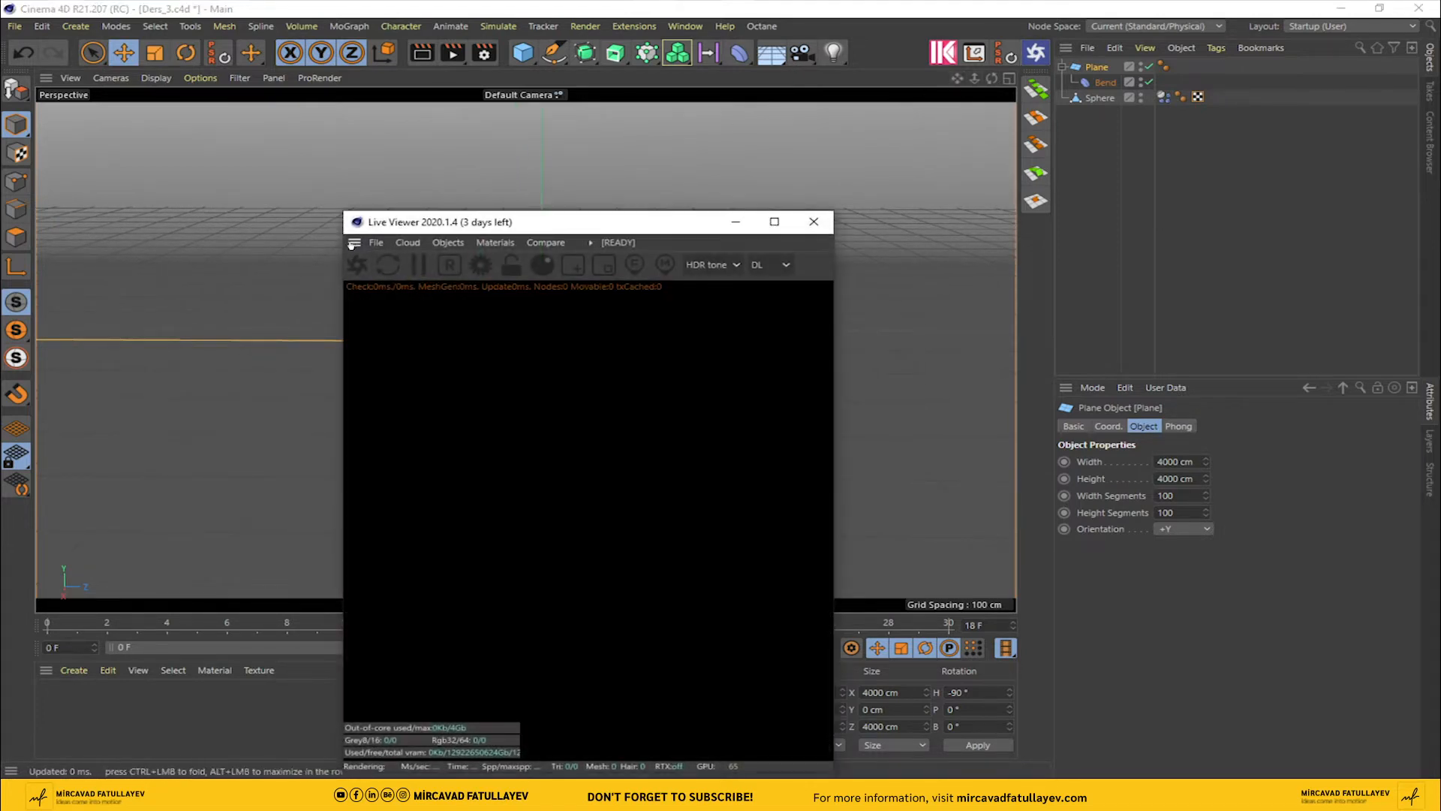
pyautogui.moveTo(351, 244); pyautogui.dragTo(1014, 195)
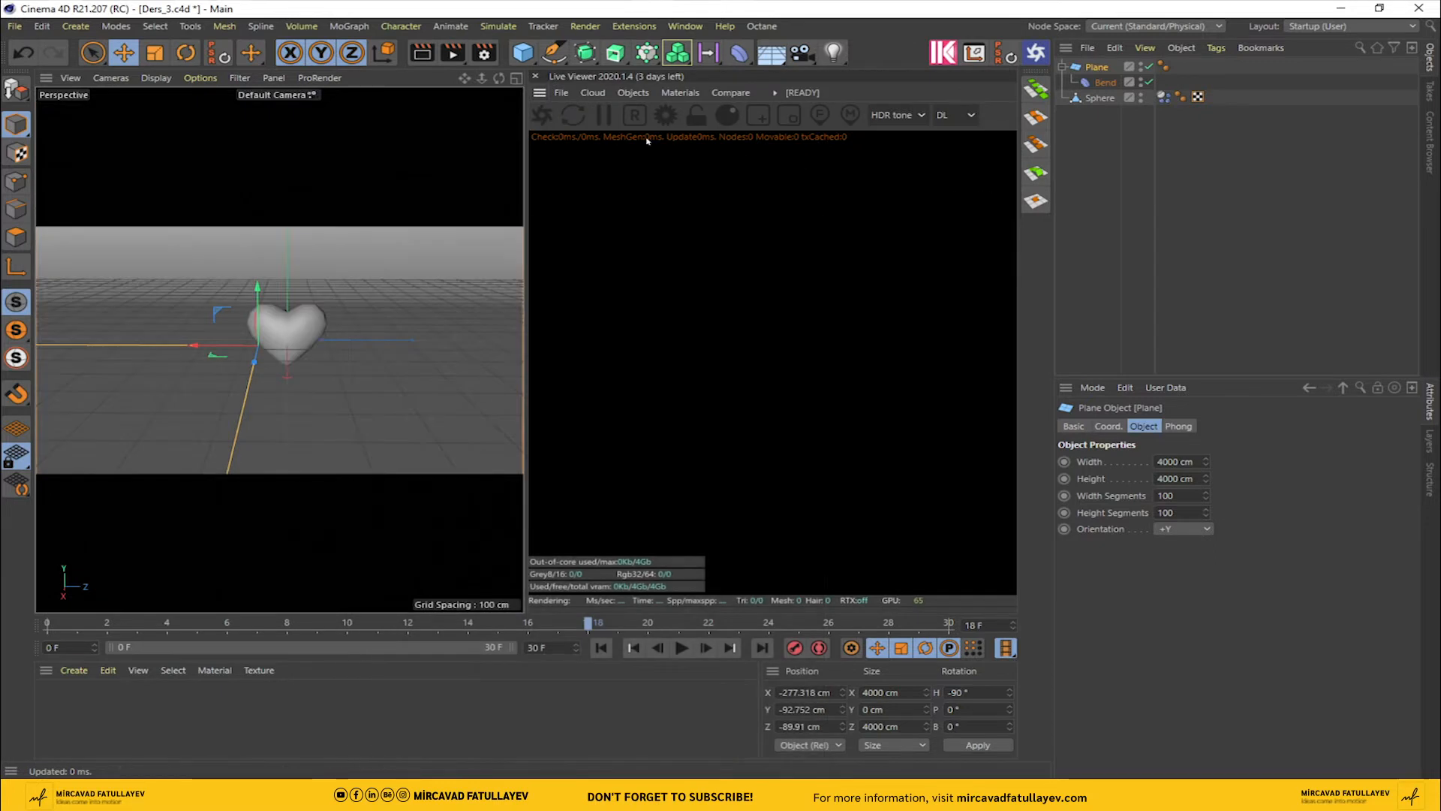
pyautogui.click(541, 115)
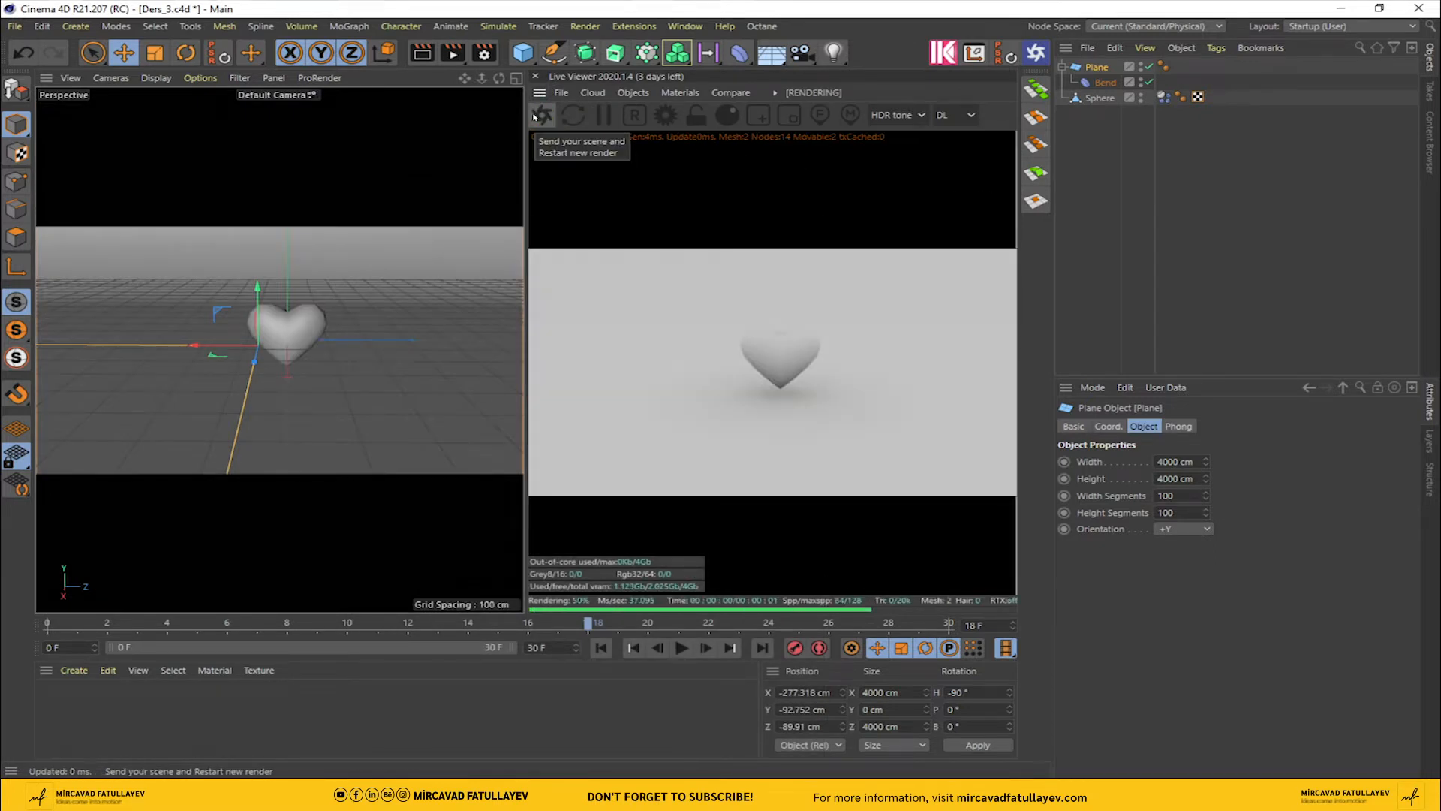
# Step: Add an Octane HDRI environment and load studio_small_08_1k.exr from the Texture_HDRI folder as its image texture
pyautogui.click(633, 92)
pyautogui.click(679, 145)
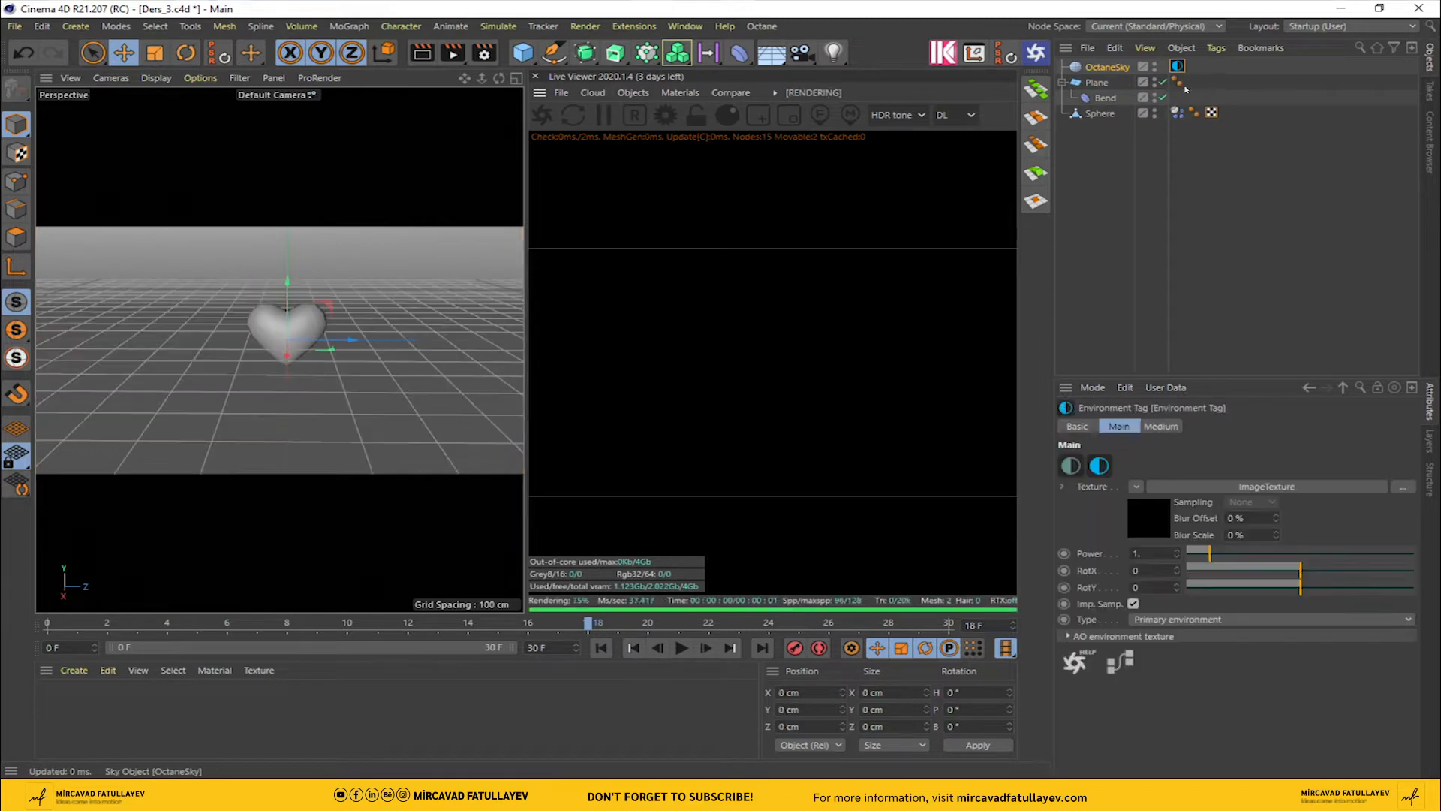
pyautogui.click(1138, 511)
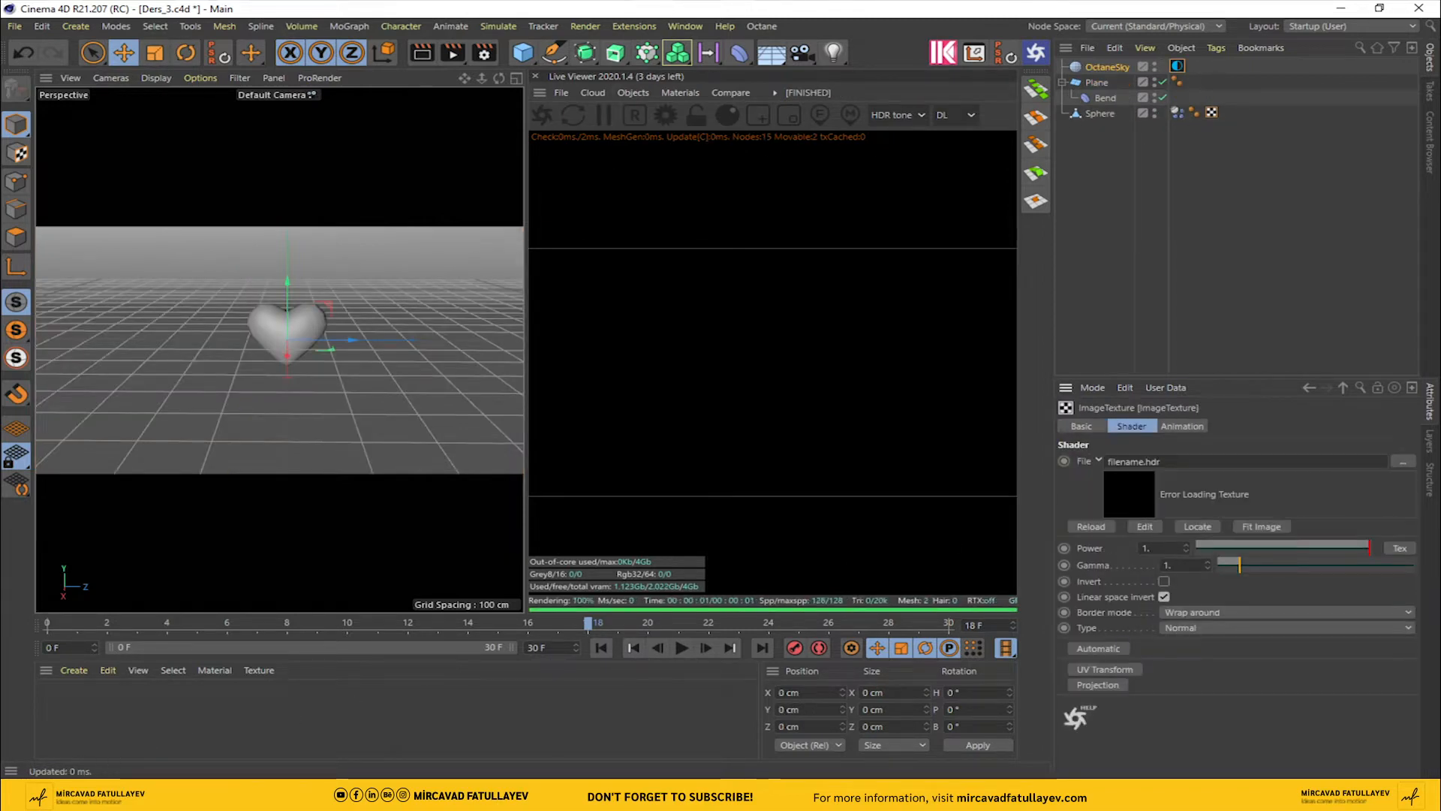
pyautogui.hotkey('alt', 'Tab')
pyautogui.moveTo(378, 309); pyautogui.dragTo(1143, 461)
pyautogui.click(859, 465)
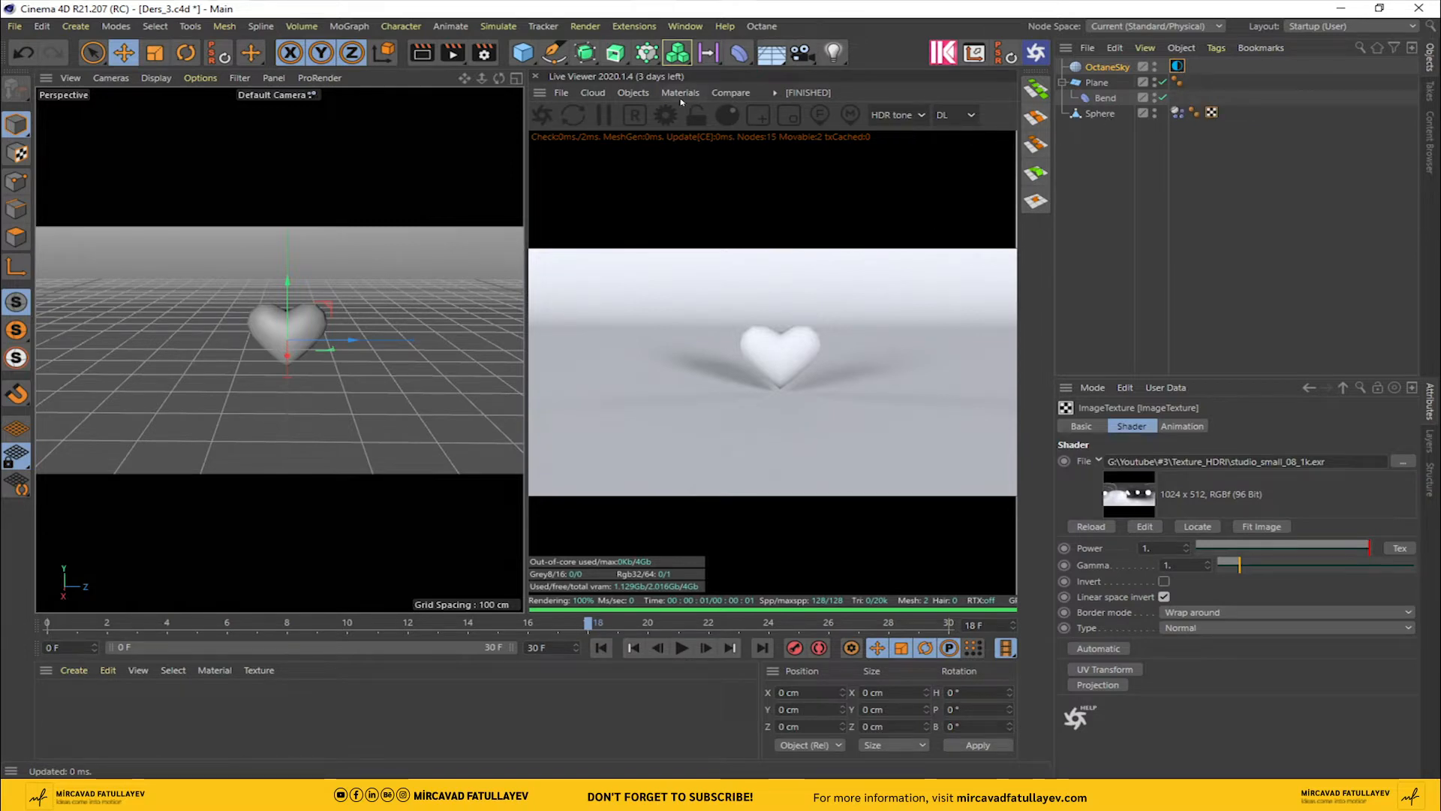
# Step: Add an Octane camera, look through it, set its focal length to Tele (135 mm) and frame the whole heart from slightly above
pyautogui.click(633, 92)
pyautogui.click(644, 109)
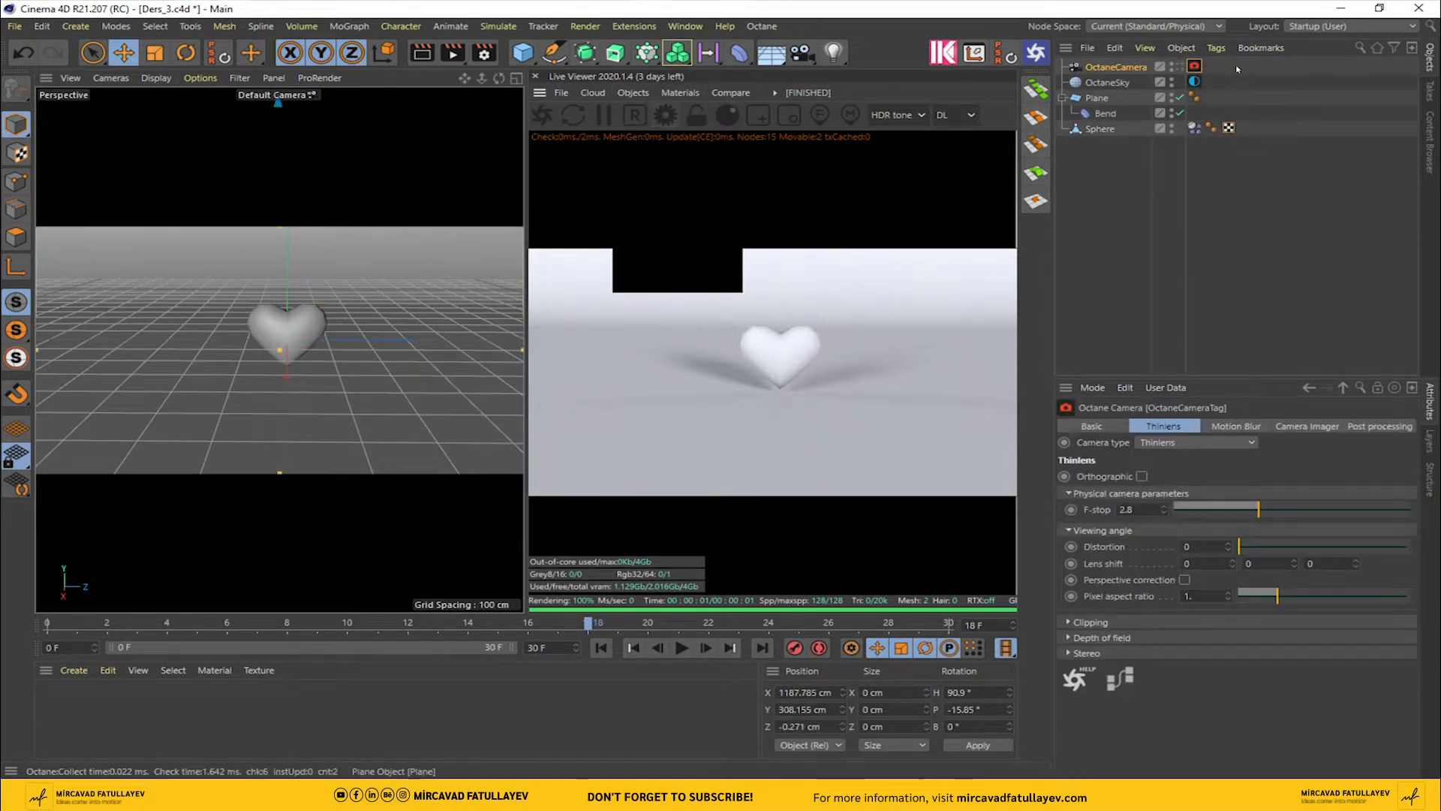
pyautogui.click(1178, 66)
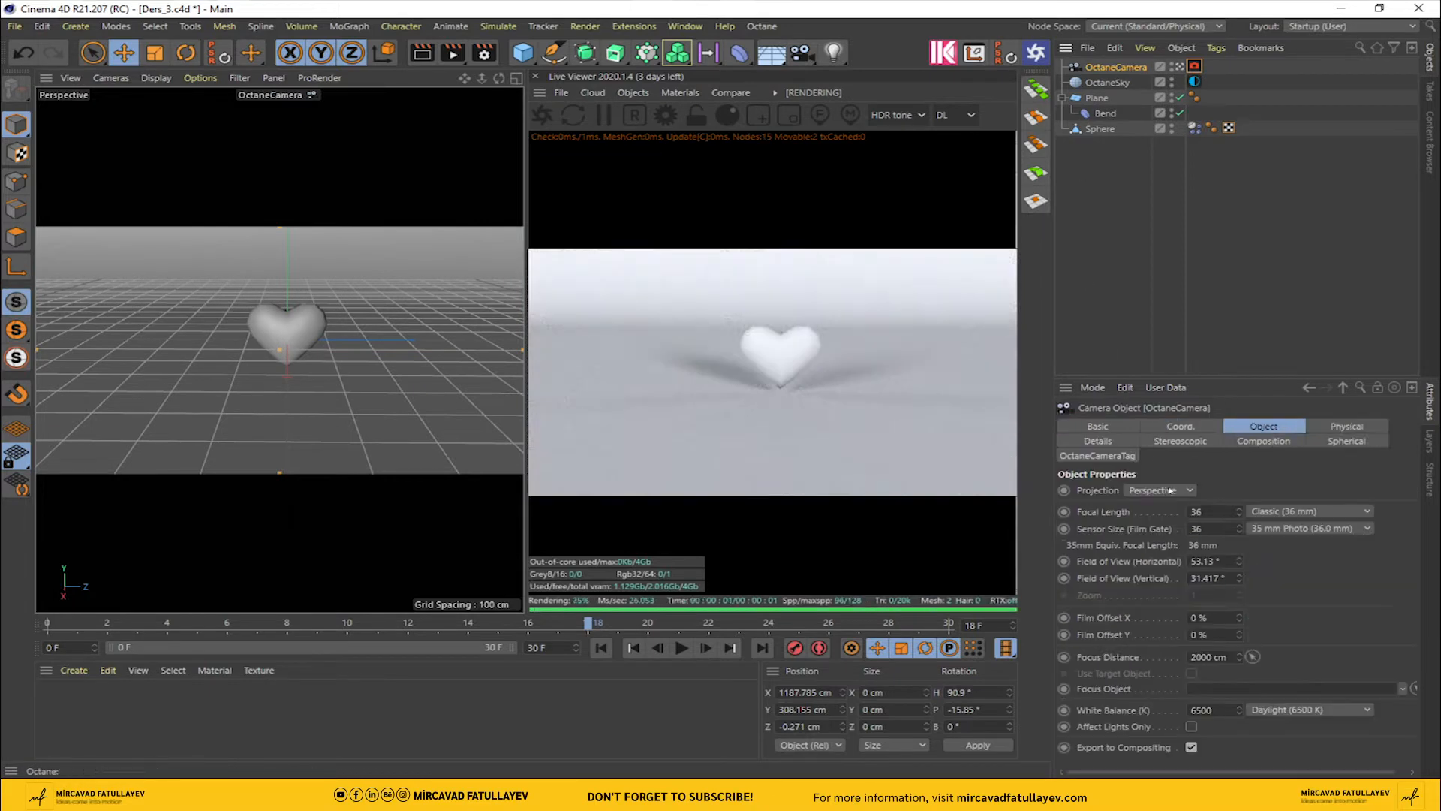
pyautogui.click(1313, 514)
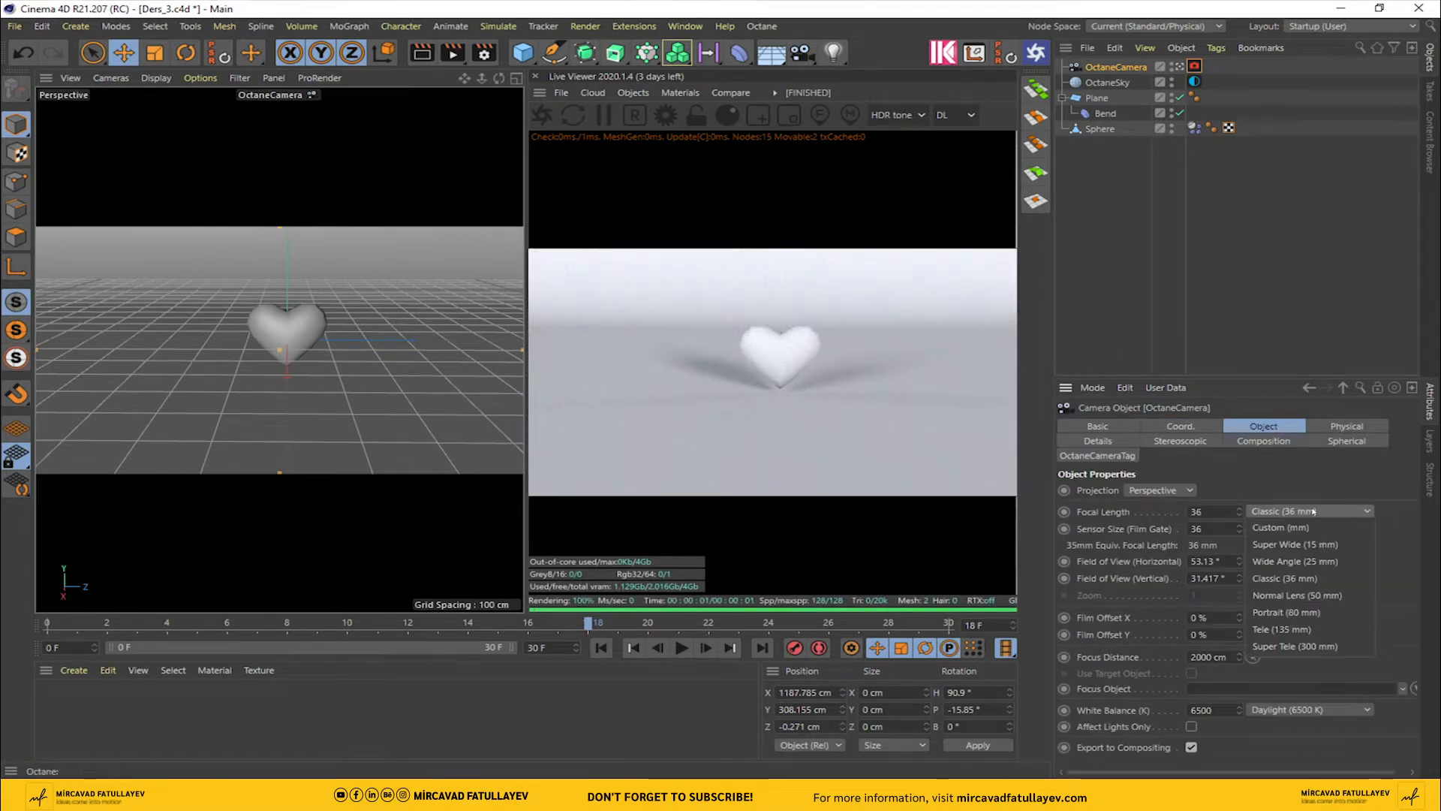
pyautogui.click(1304, 630)
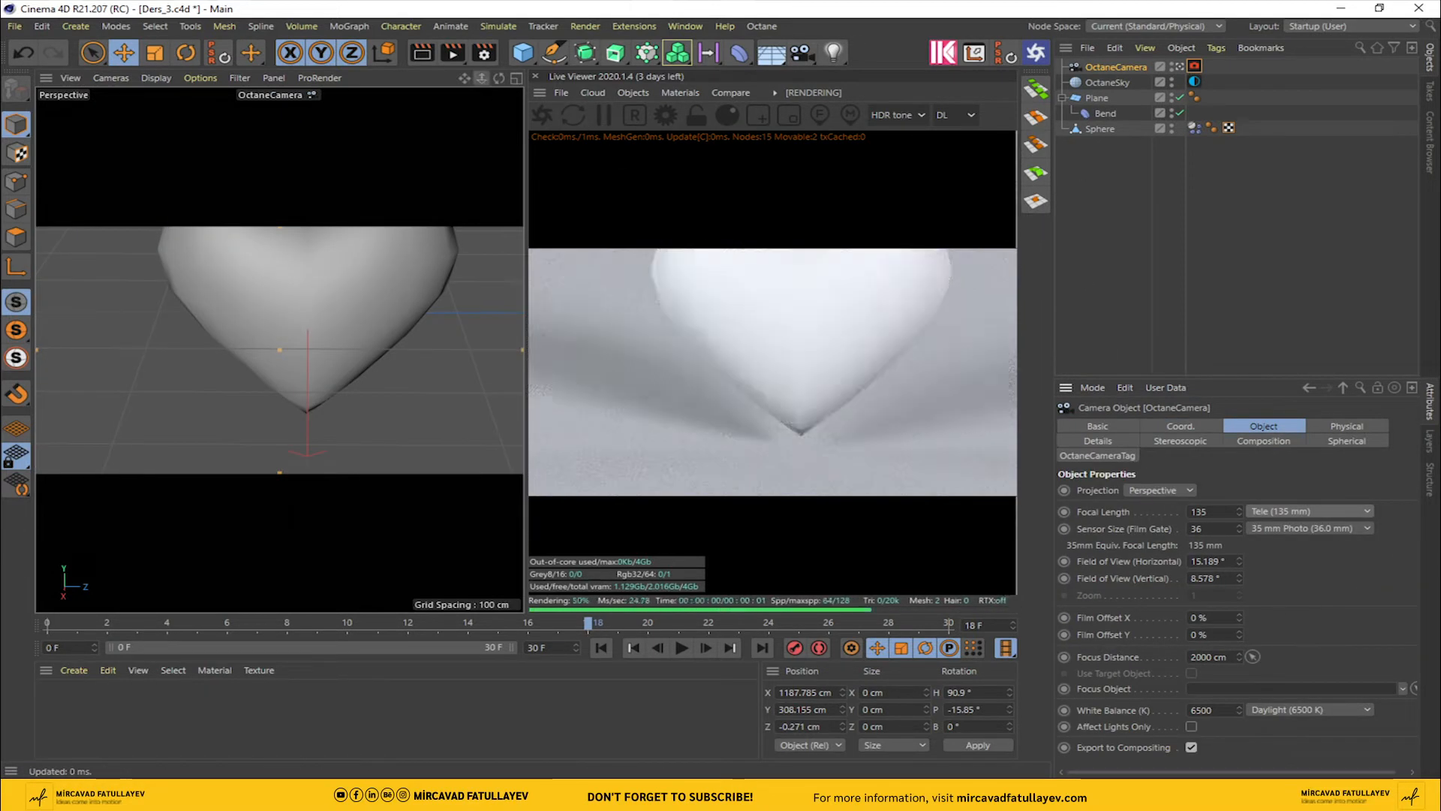
pyautogui.moveTo(482, 78)
pyautogui.mouseDown()
pyautogui.moveTo(464, 80)
pyautogui.moveTo(501, 81)
pyautogui.moveTo(469, 82)
pyautogui.mouseUp()
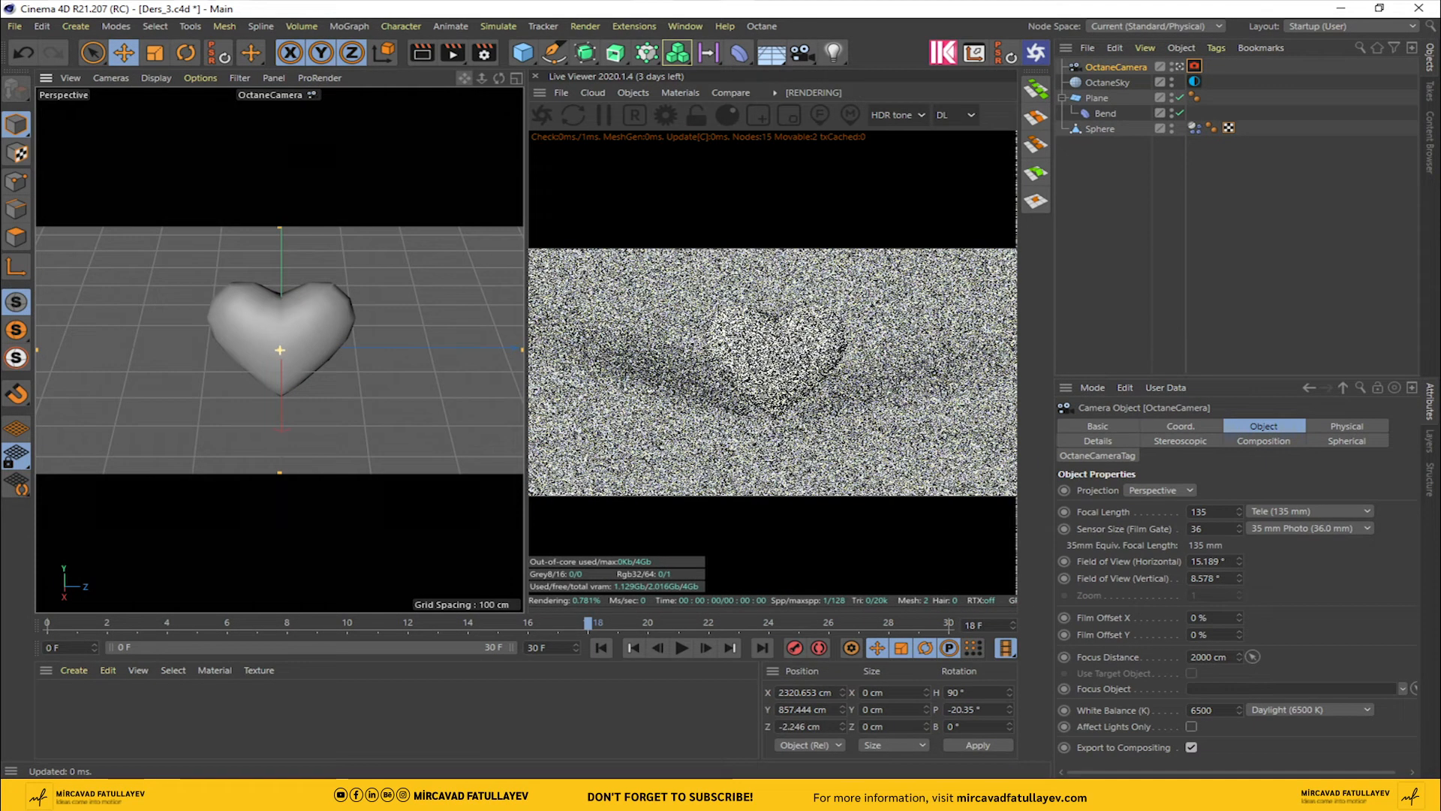
# Step: Lock the Octane camera with a Protection tag, and switch out of the camera view and back to check the framing
pyautogui.rightClick(1124, 67)
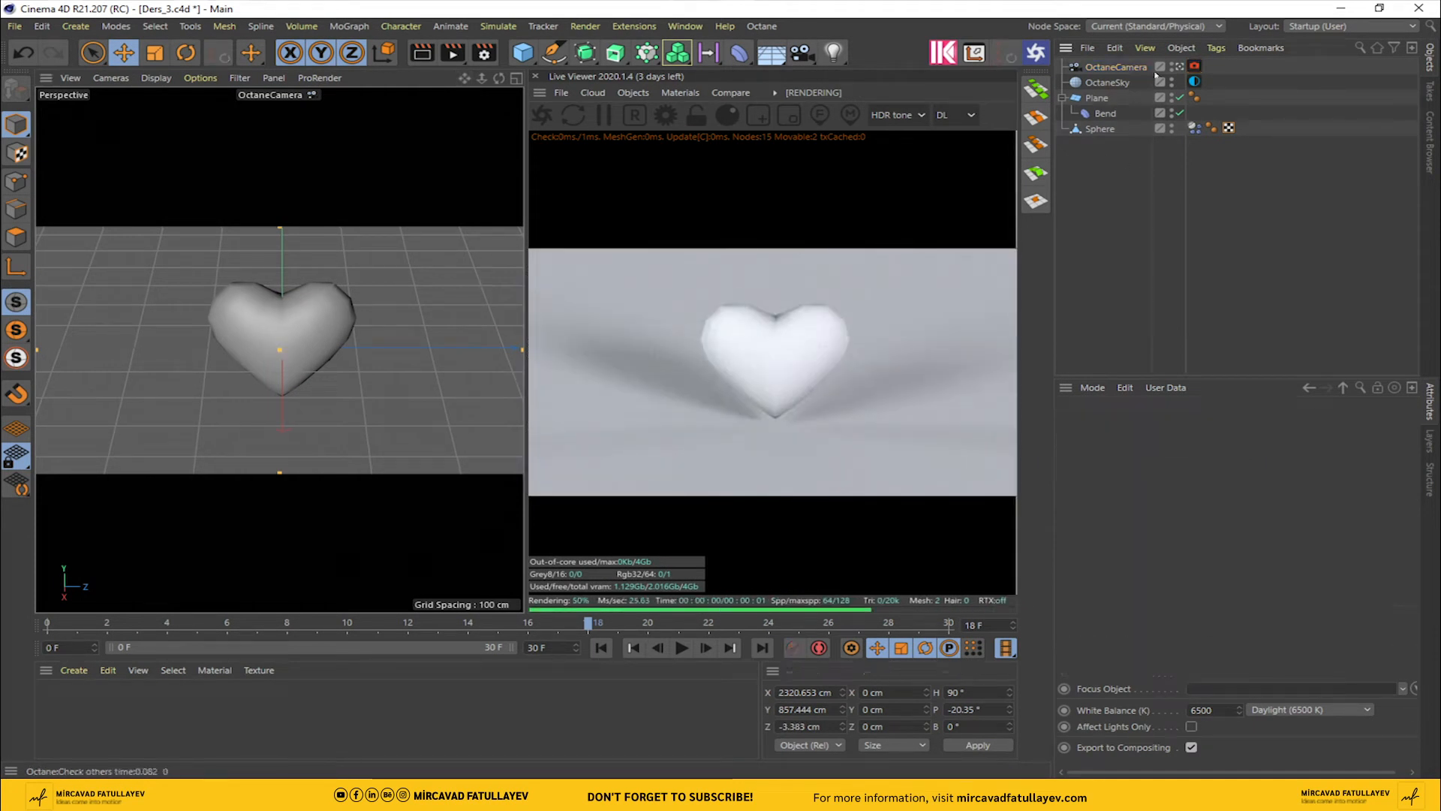
pyautogui.moveTo(1190, 222)
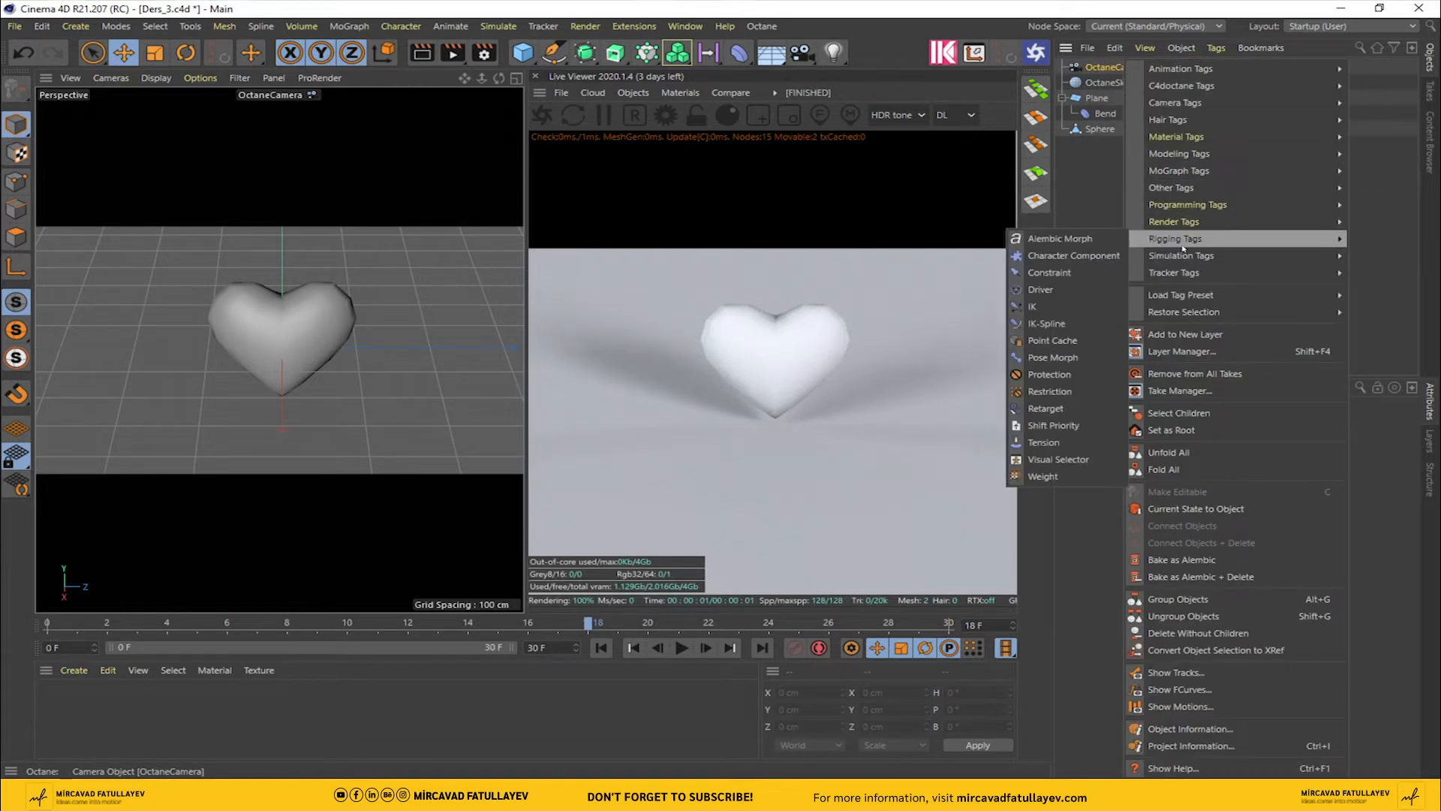
pyautogui.click(1049, 374)
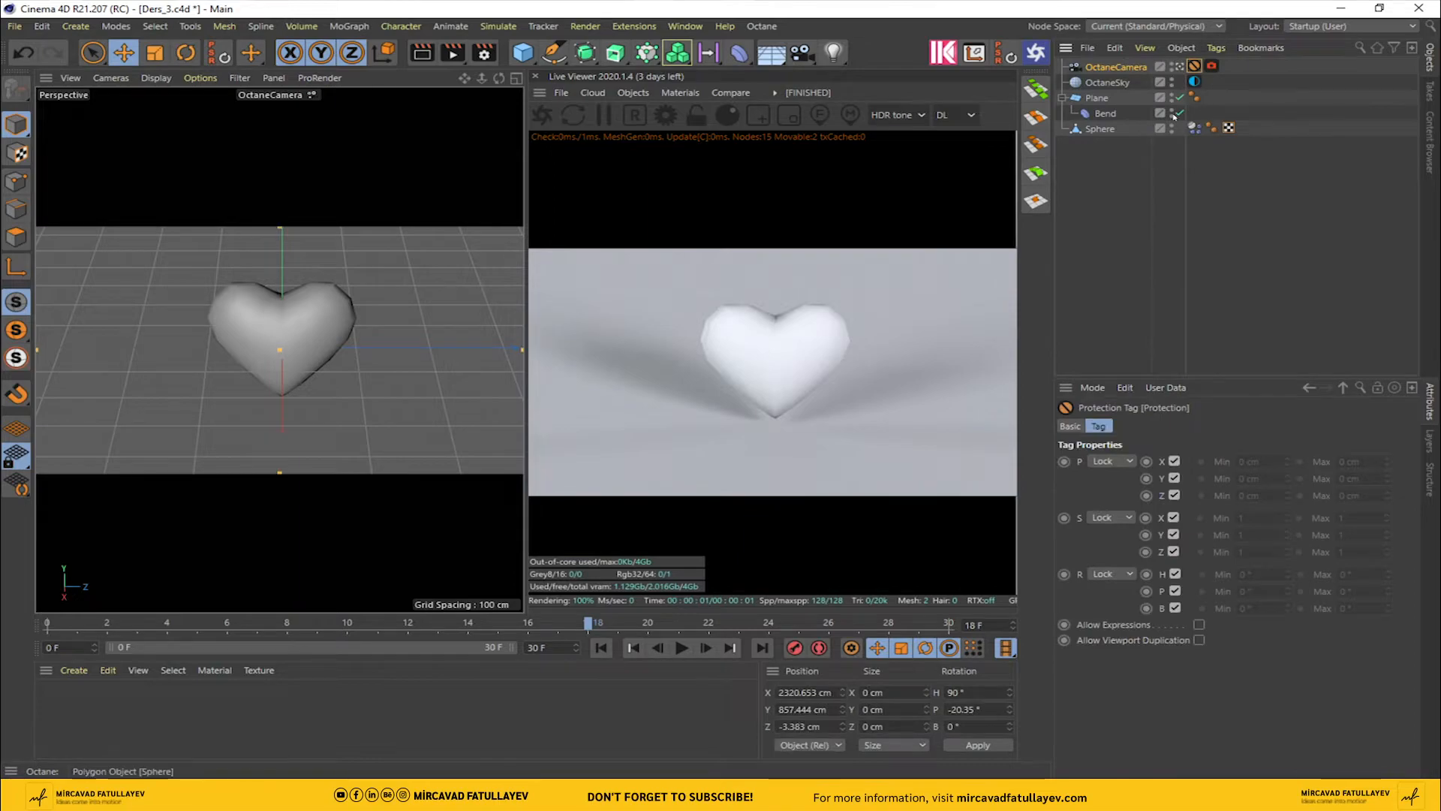
pyautogui.click(1178, 67)
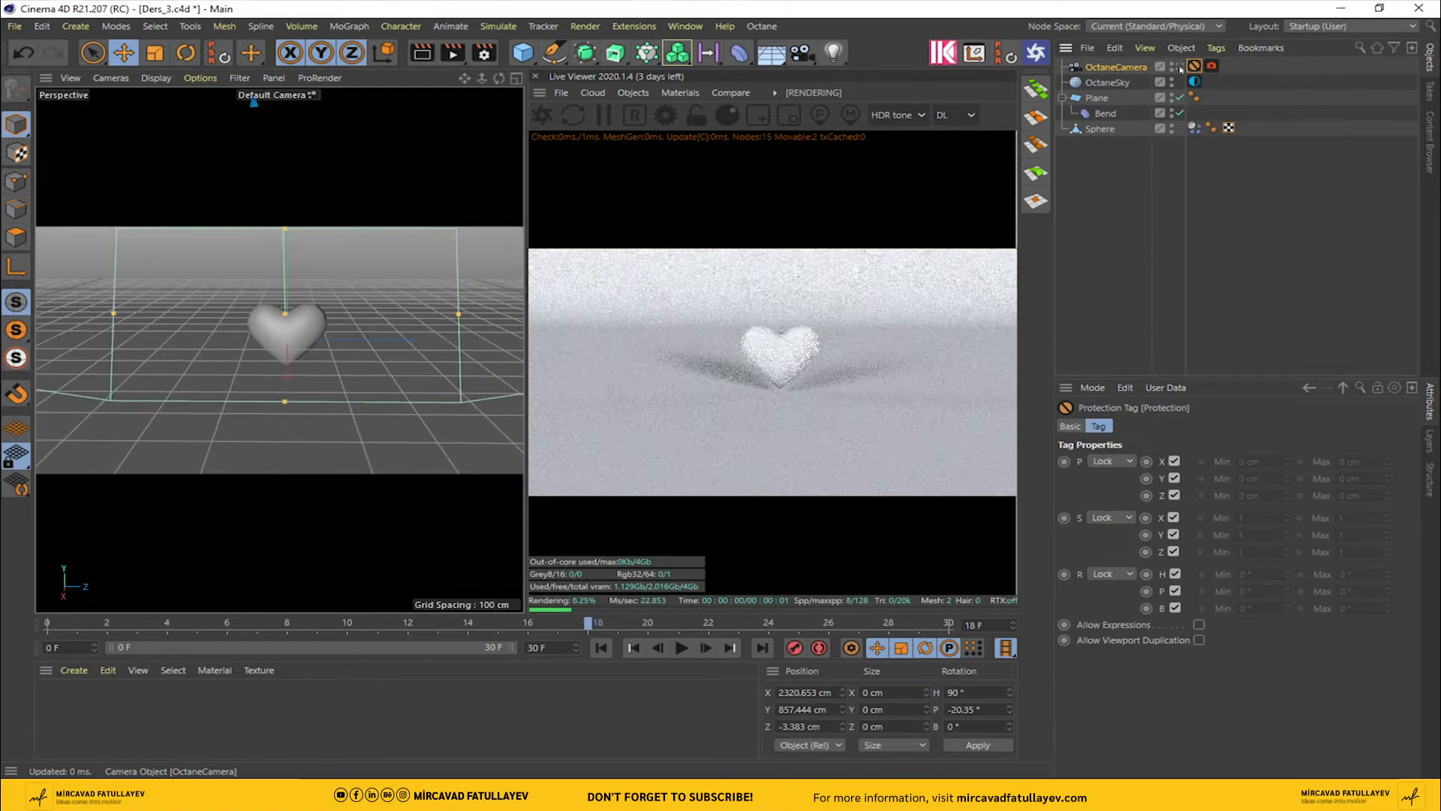
pyautogui.click(1179, 68)
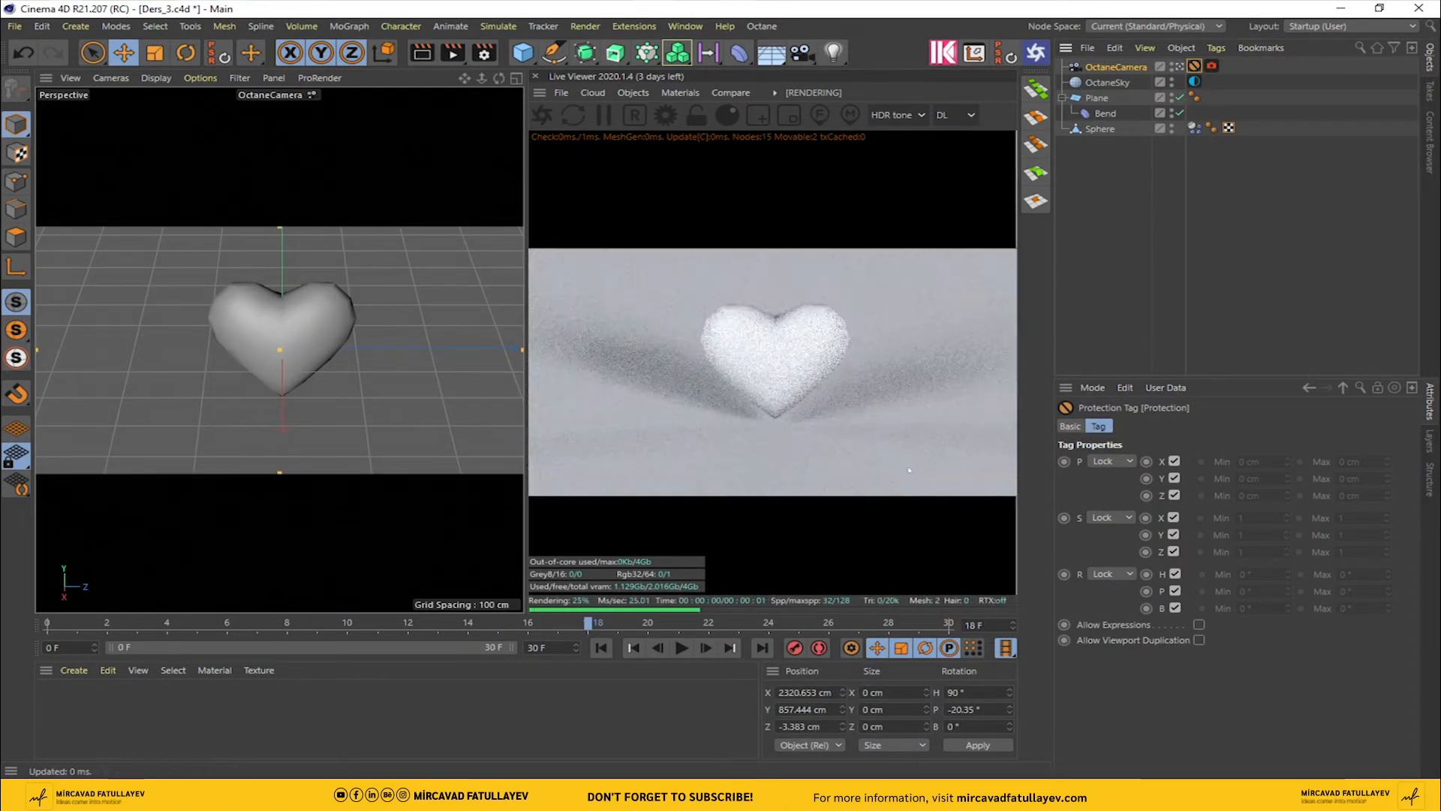
# Step: Create an Octane glossy material and name it Heart
pyautogui.click(677, 93)
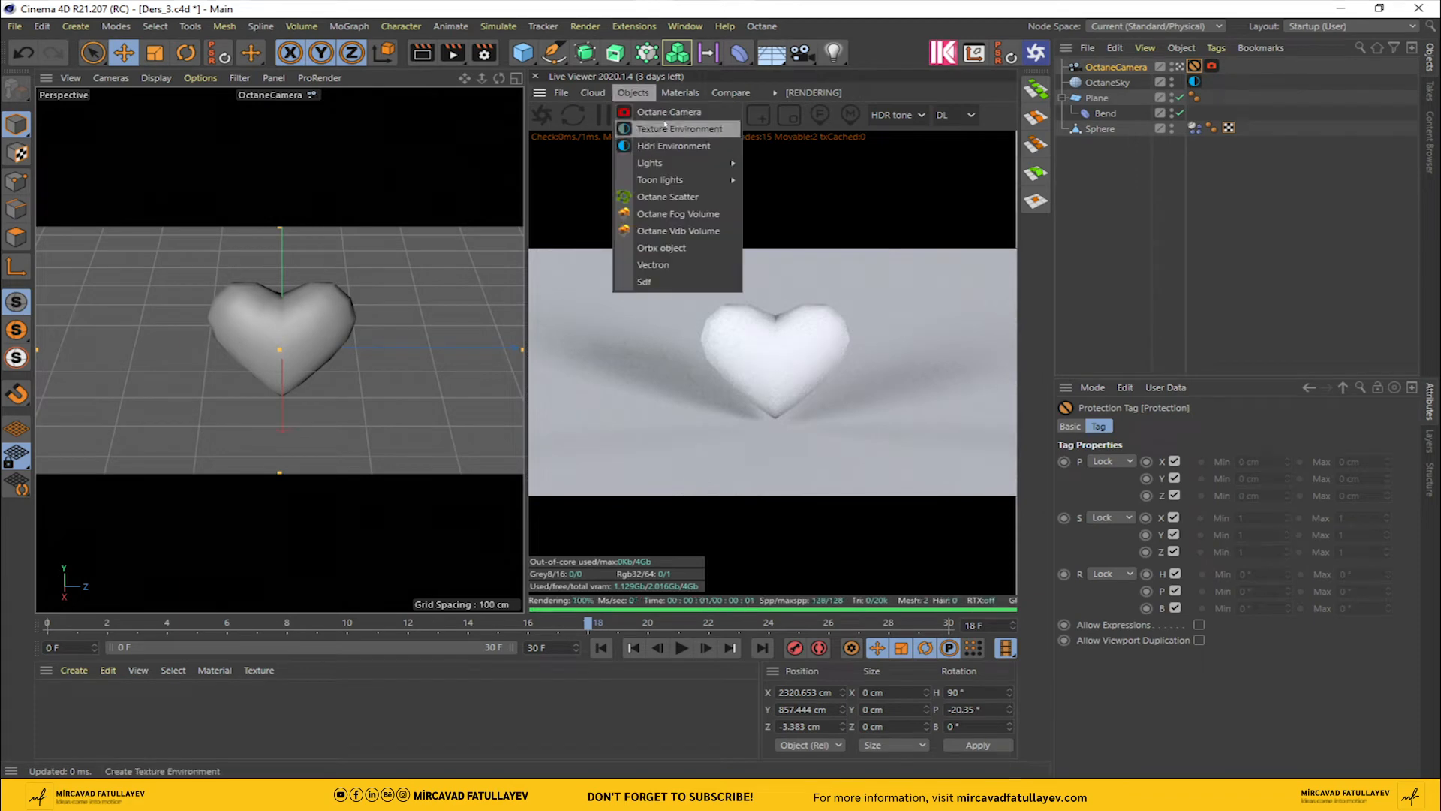
pyautogui.click(727, 186)
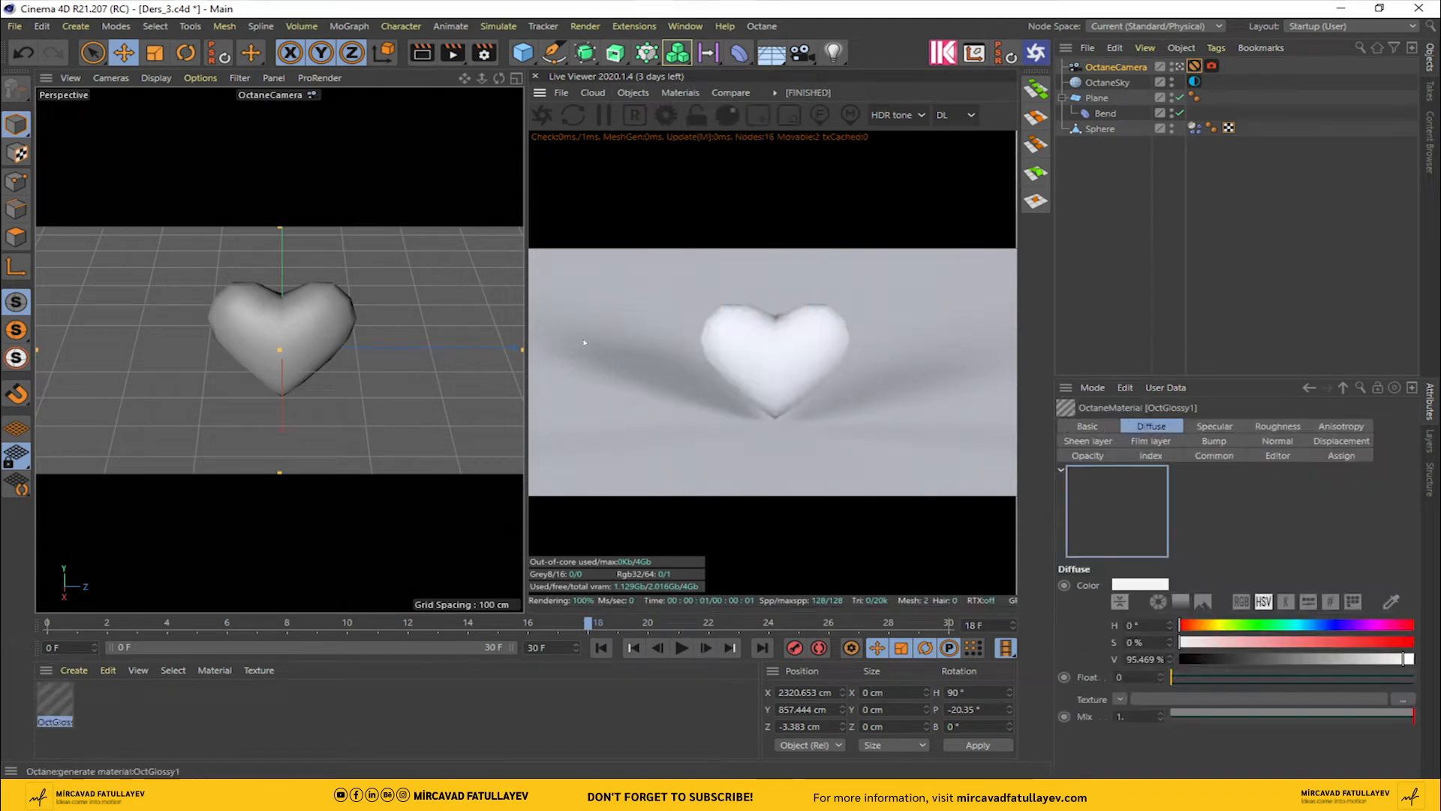
pyautogui.doubleClick(52, 698)
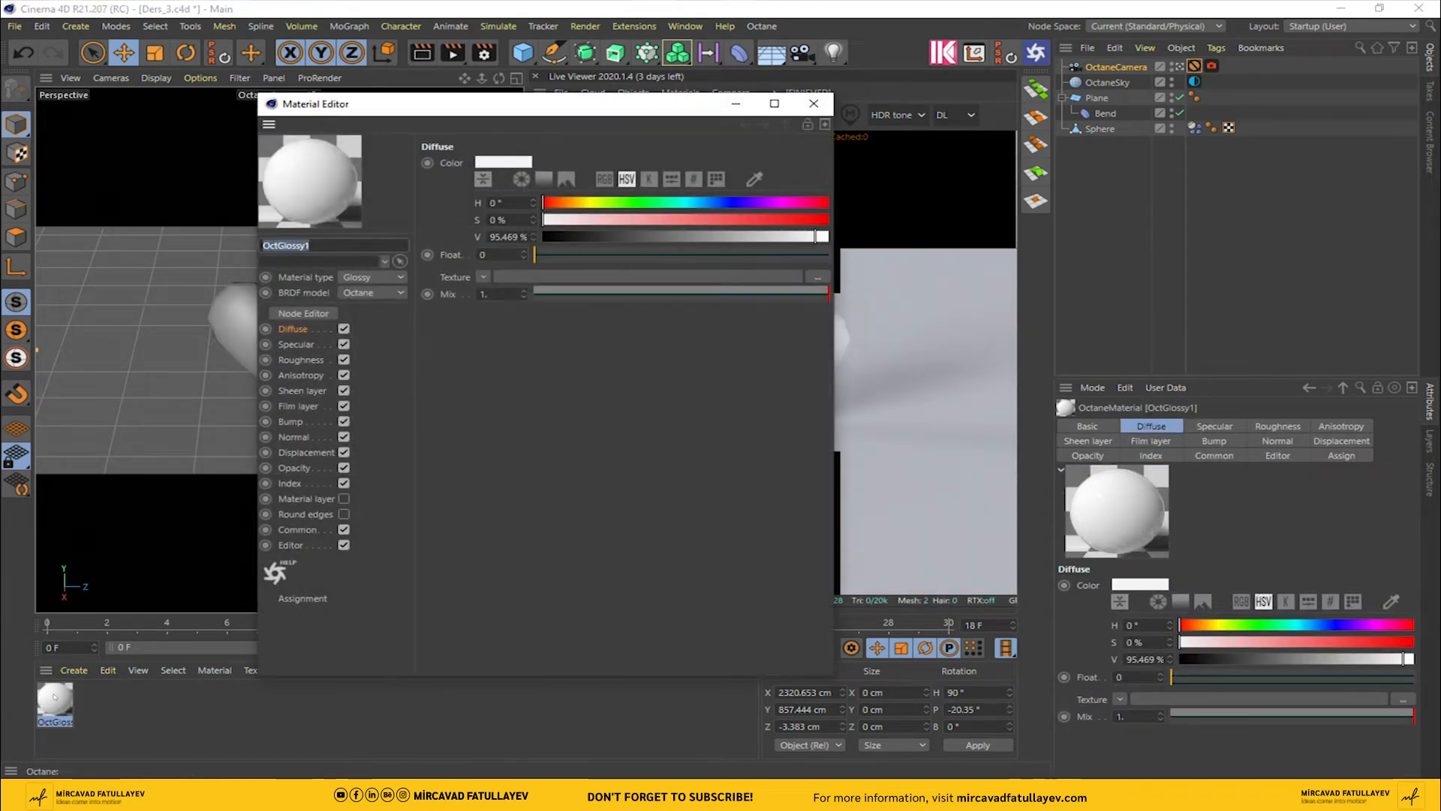
pyautogui.write('Hear')
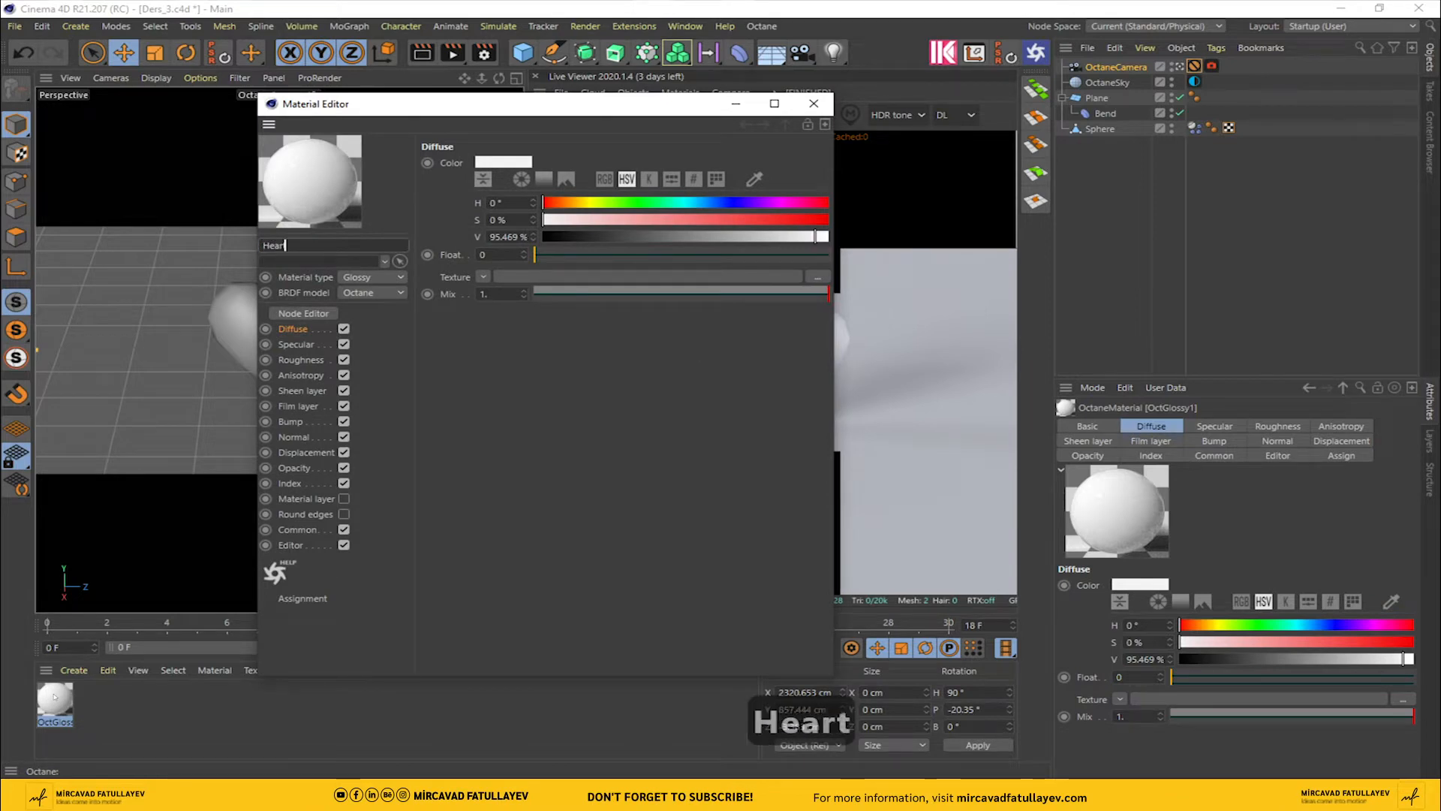
pyautogui.write('t')
pyautogui.press('Return')
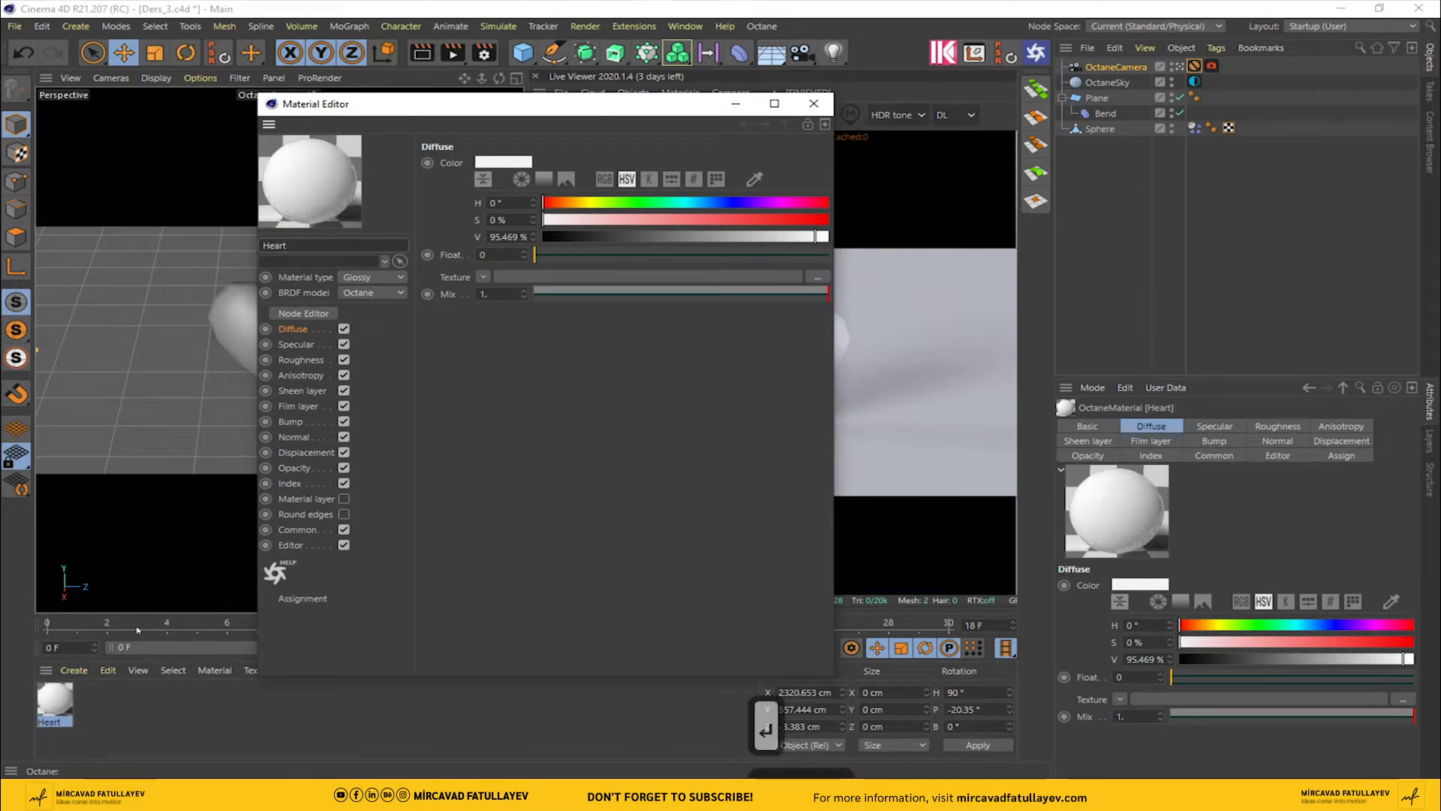
# Step: Set the Heart material's diffuse color to red (H 0°, S 89%, V 92%) and apply it to the heart sphere
pyautogui.moveTo(791, 226)
pyautogui.mouseDown()
pyautogui.moveTo(771, 236)
pyautogui.moveTo(806, 238)
pyautogui.mouseUp()
pyautogui.click(814, 103)
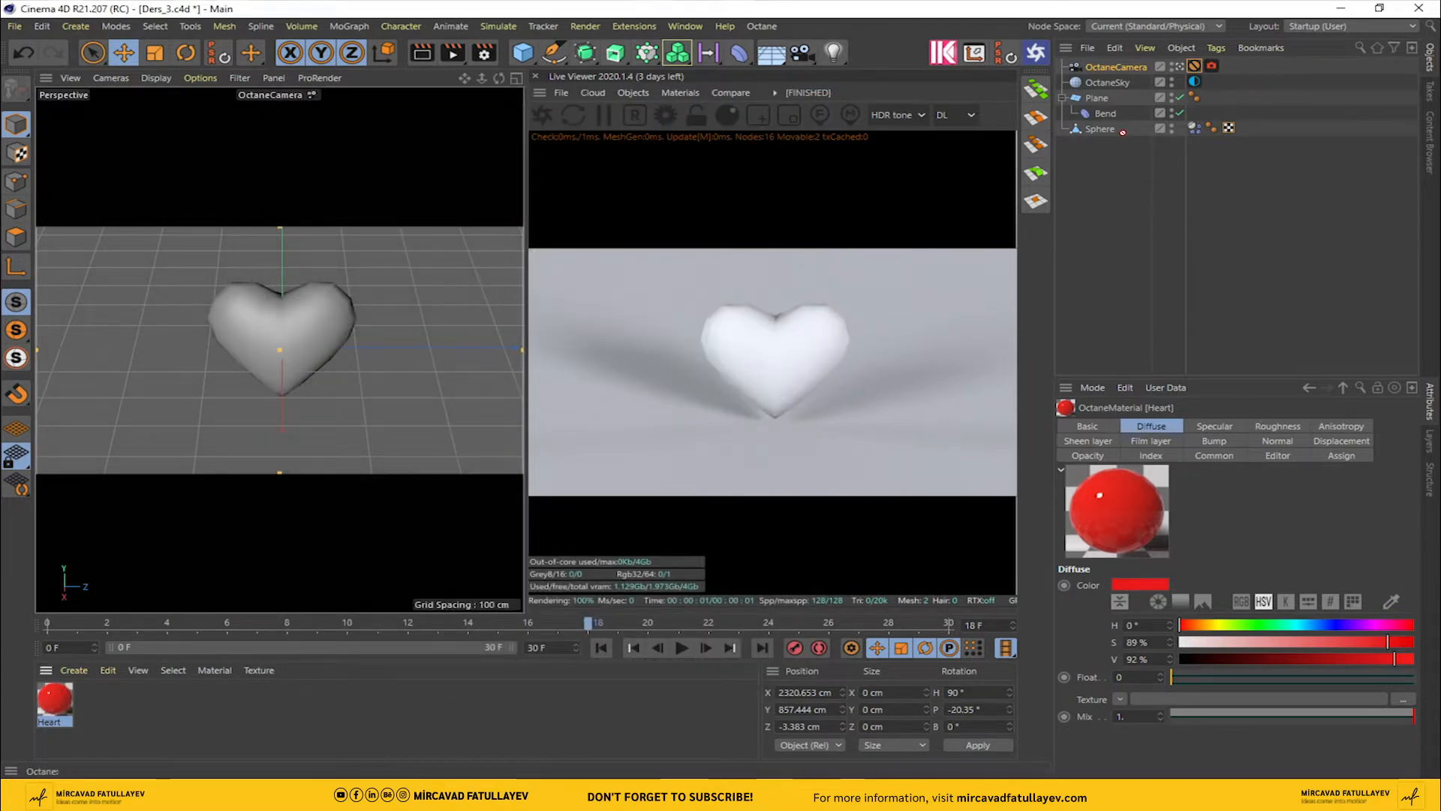
pyautogui.moveTo(1106, 130); pyautogui.dragTo(1106, 131)
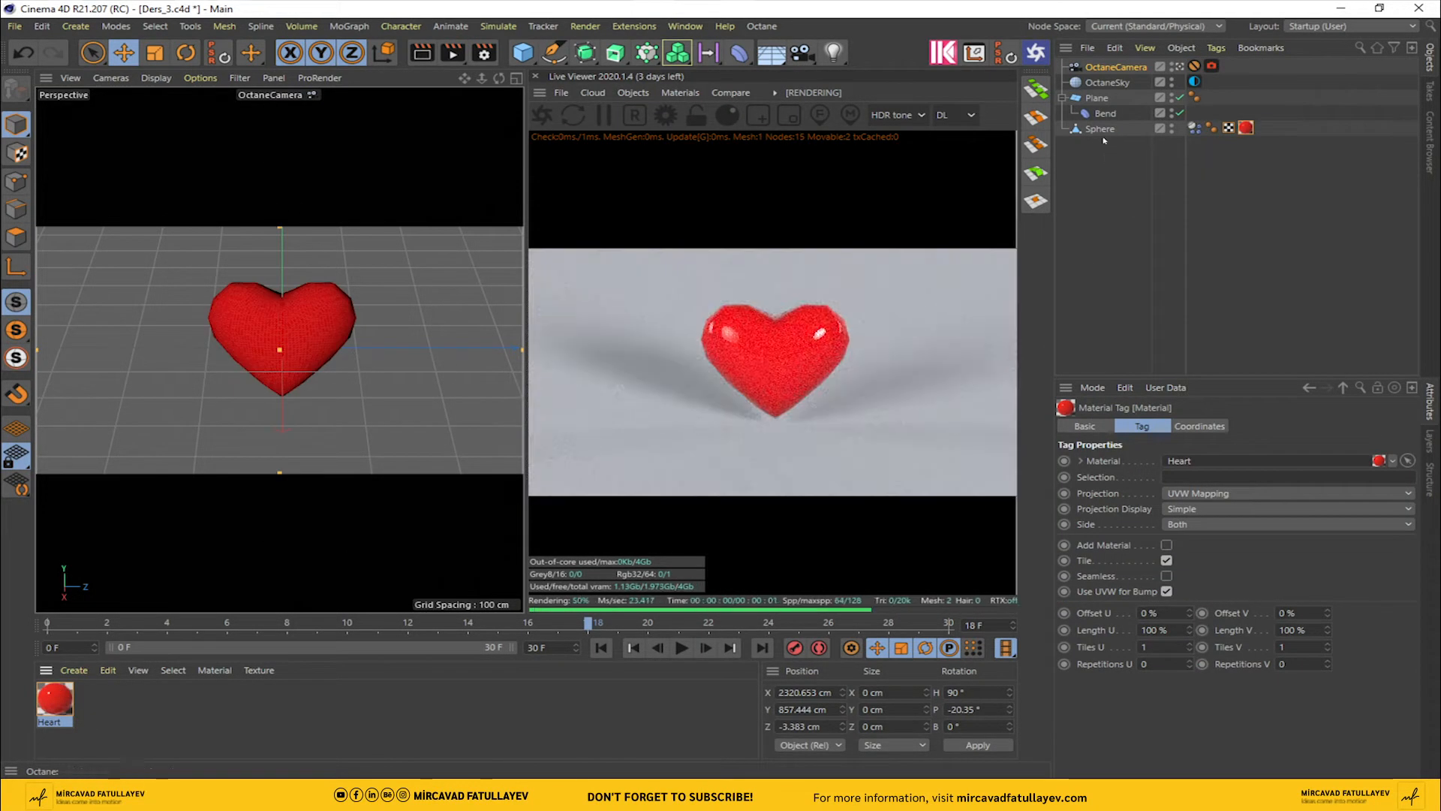
# Step: Smooth the heart by nesting the sphere in a Subdivision Surface, and inspect it up close through the default camera
pyautogui.click(677, 52)
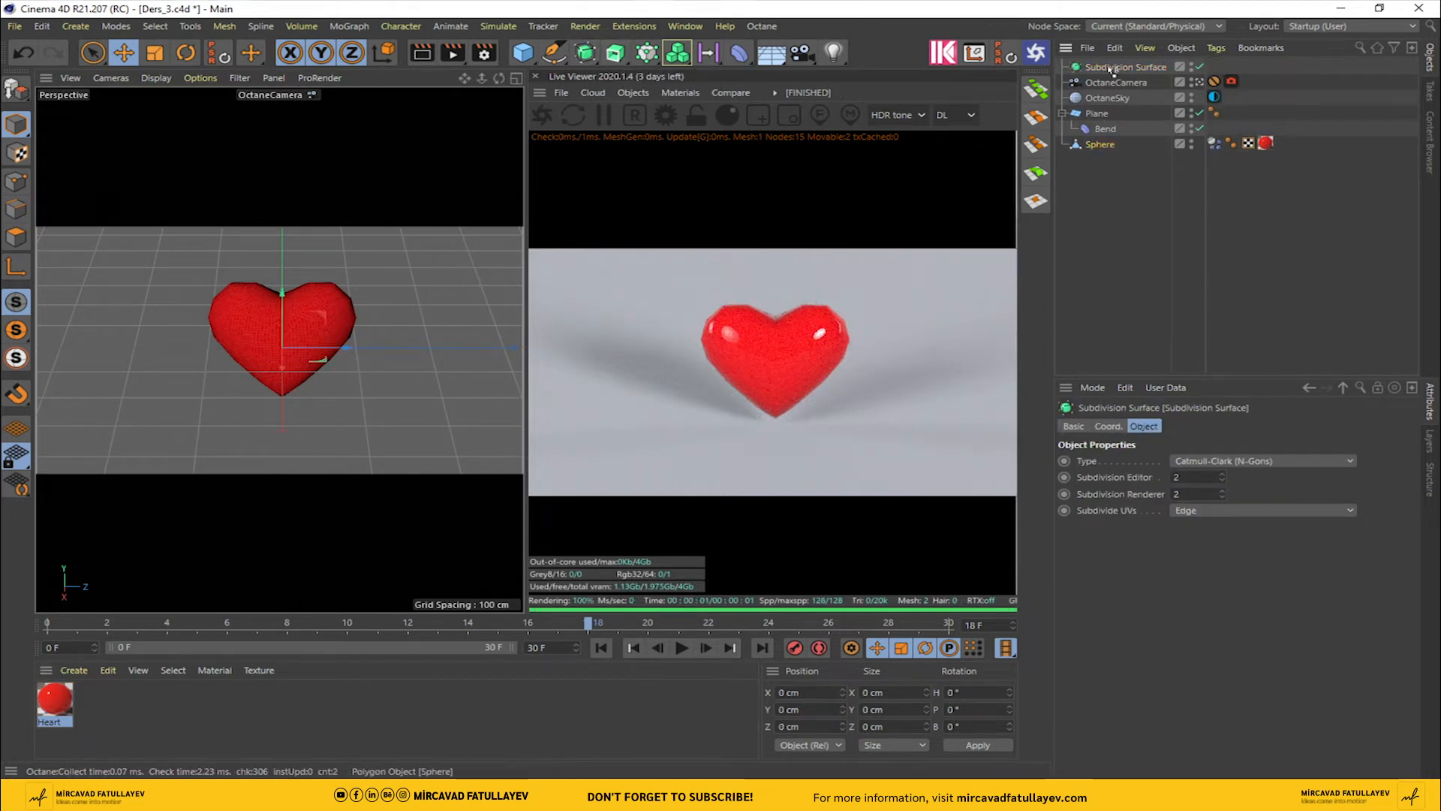
pyautogui.moveTo(1100, 144); pyautogui.dragTo(1118, 68)
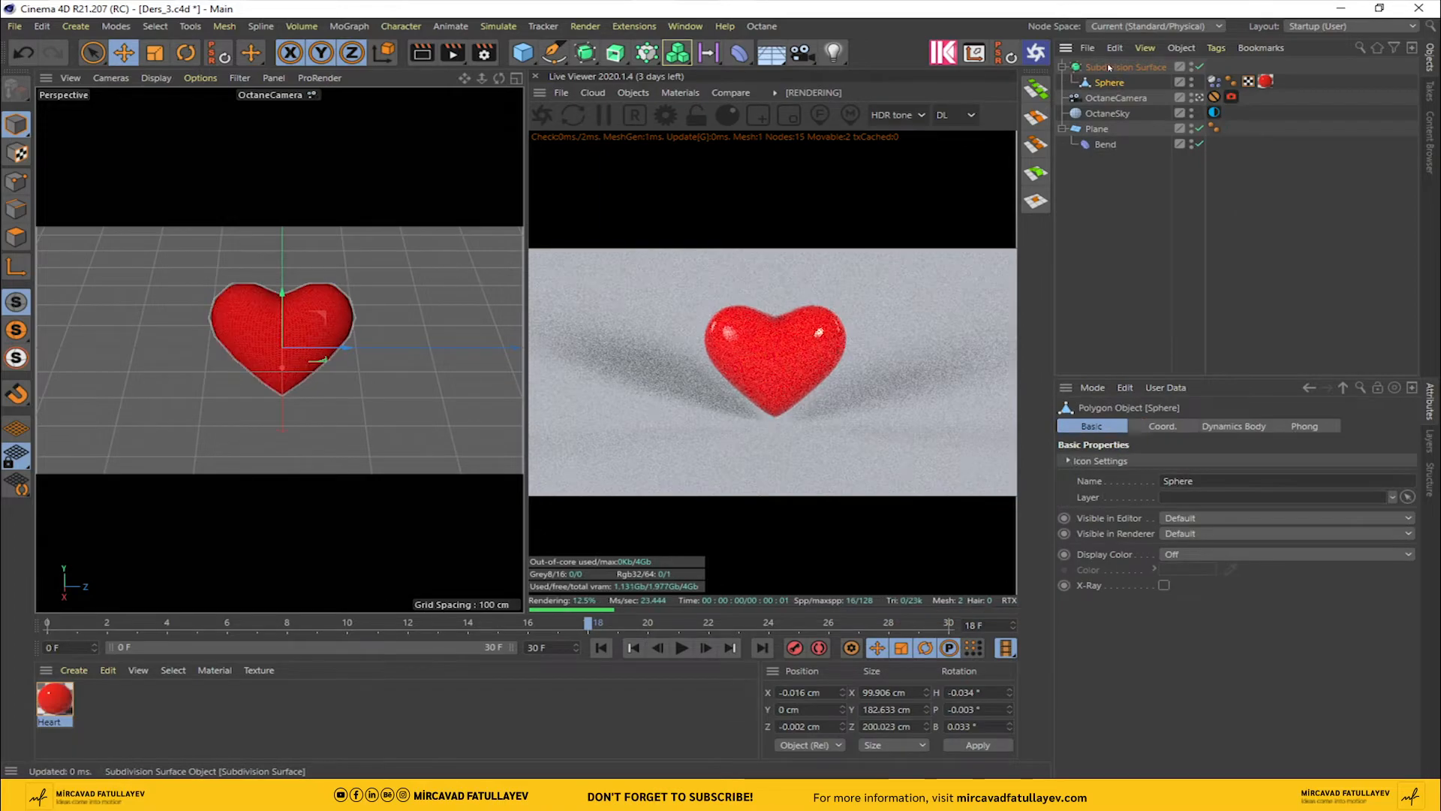
pyautogui.click(1199, 99)
pyautogui.scroll(-5, 281, 323)
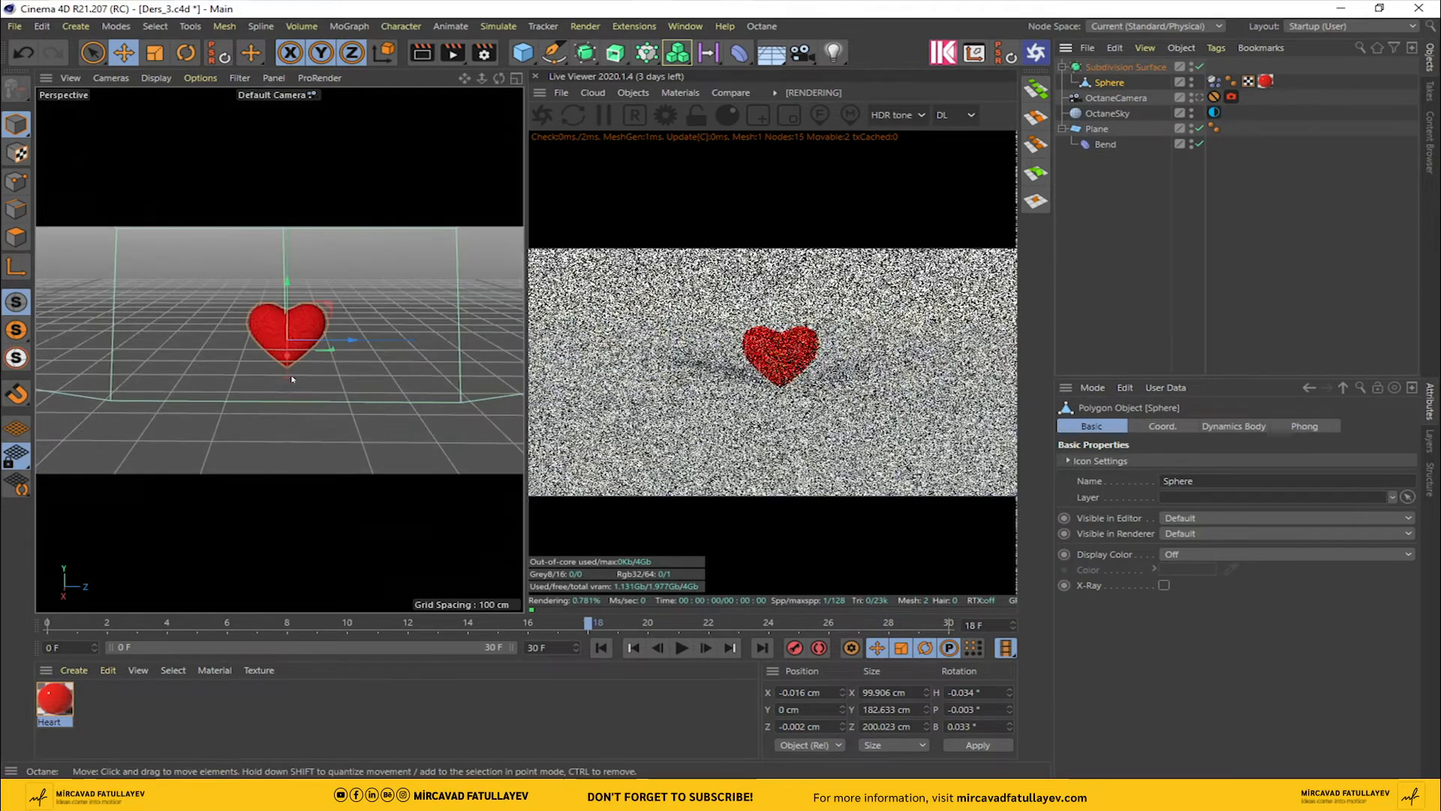
pyautogui.scroll(8, 274, 330)
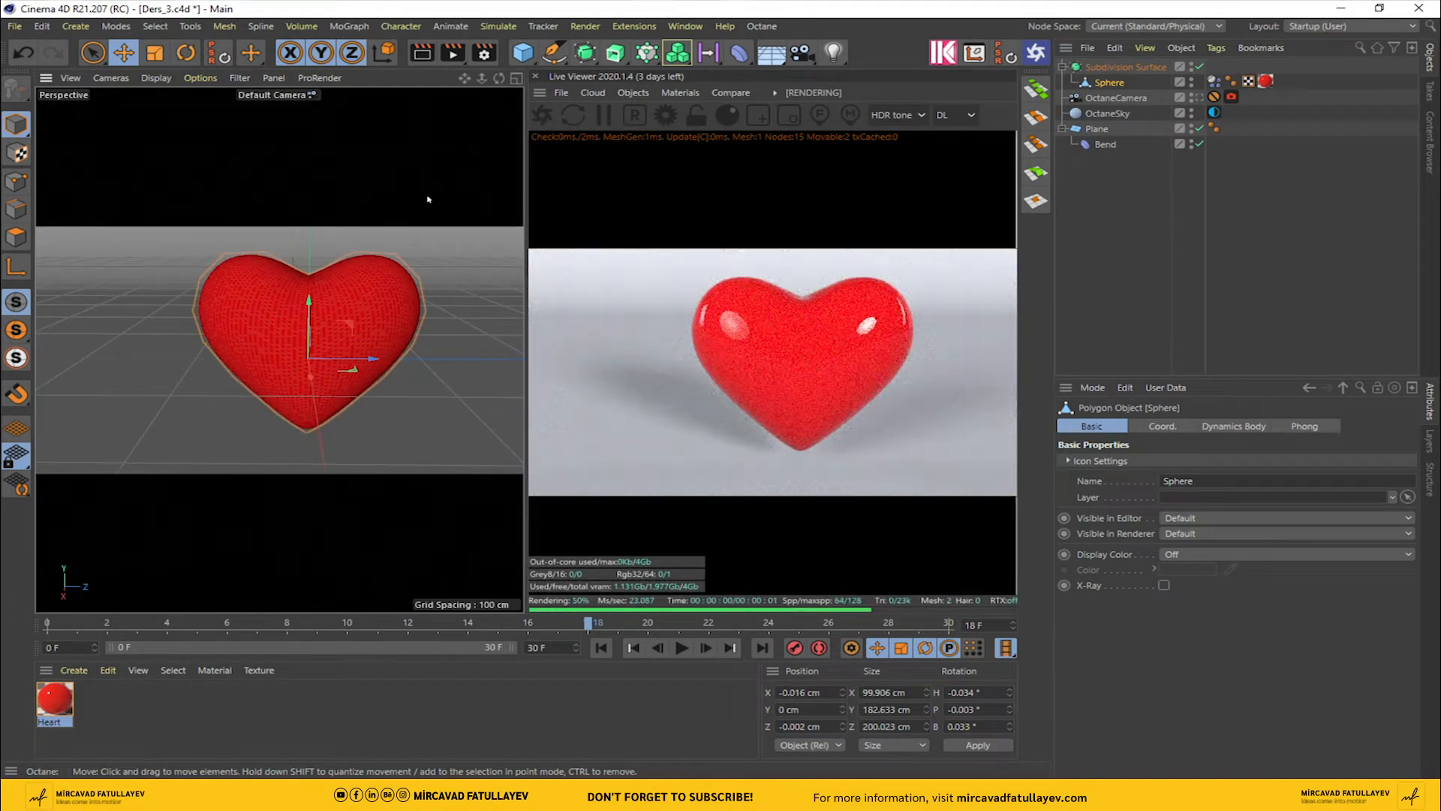
pyautogui.moveTo(500, 78); pyautogui.dragTo(464, 81)
# Step: Switch the Octane render kernel from Directlighting to Pathtracing and set the maximum samples to 800
pyautogui.click(663, 115)
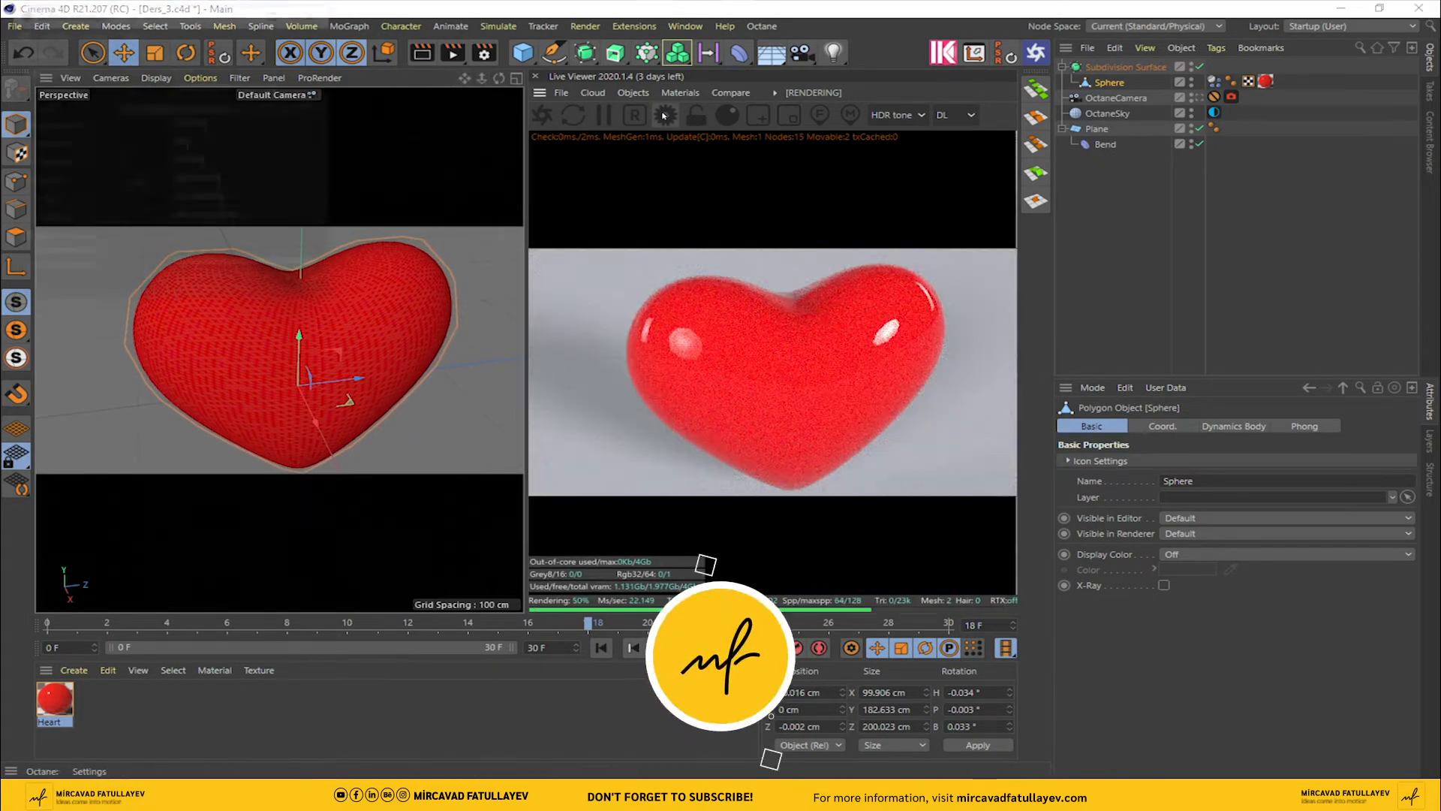
pyautogui.moveTo(150, 19); pyautogui.dragTo(992, 100)
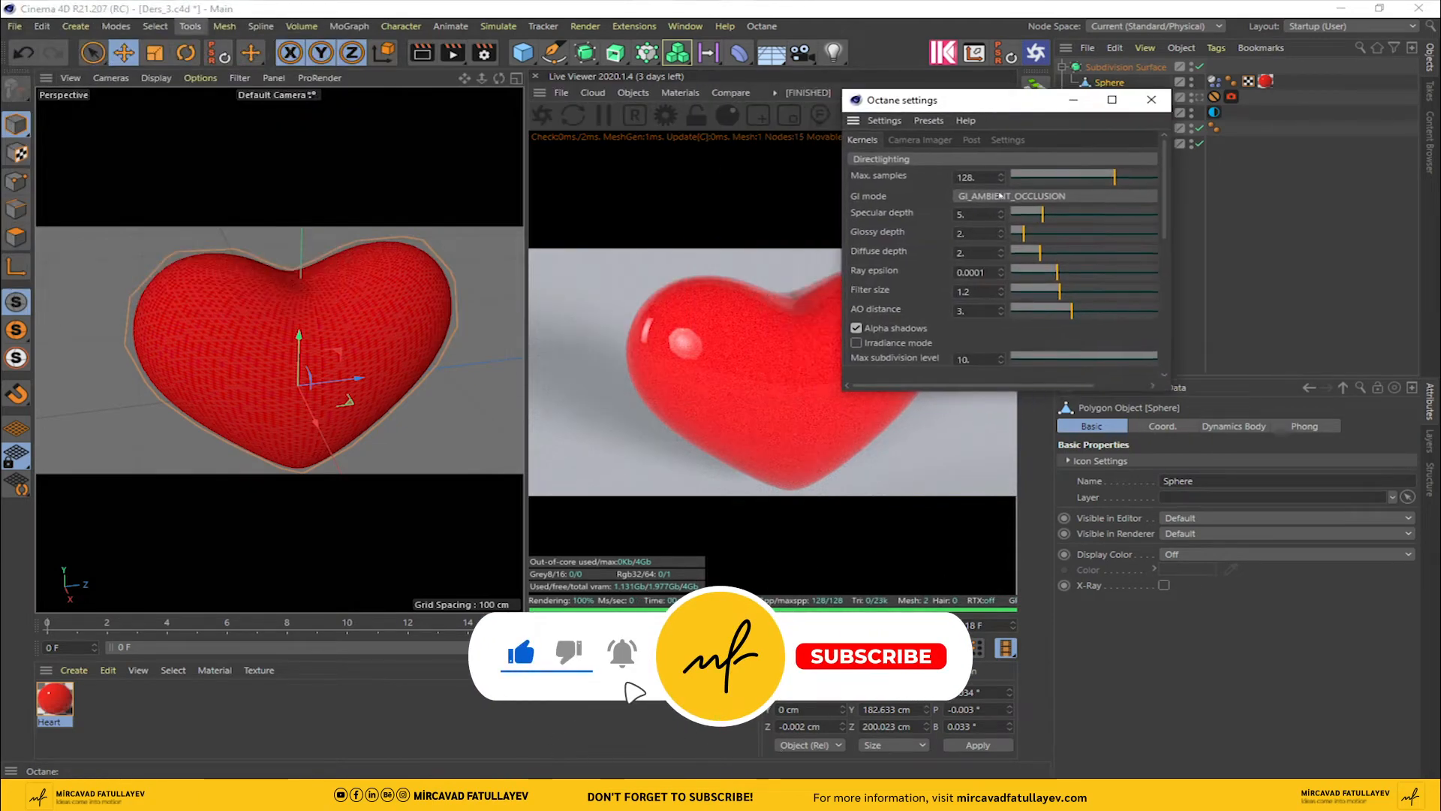
pyautogui.click(907, 159)
pyautogui.click(938, 210)
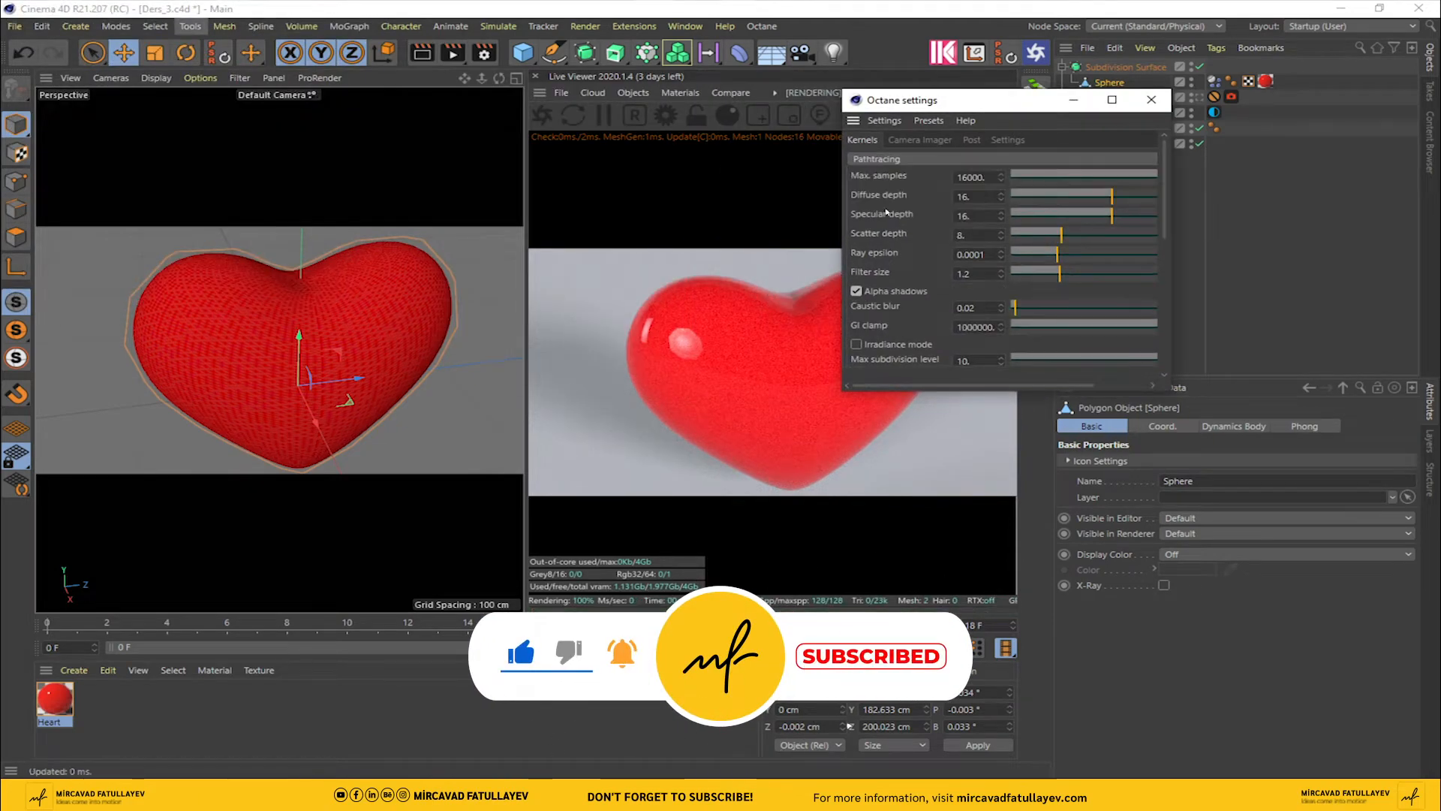
pyautogui.doubleClick(968, 177)
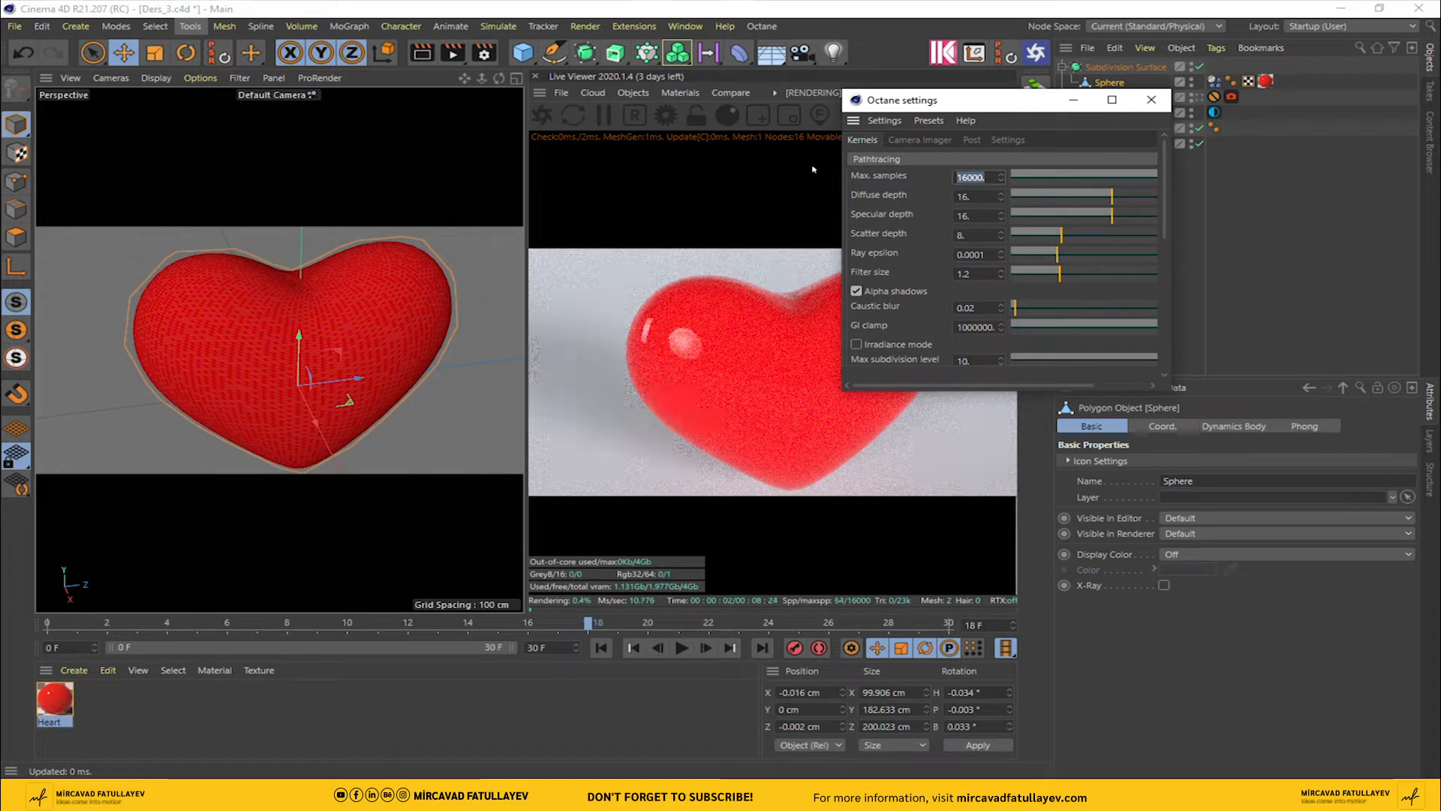
pyautogui.write('800')
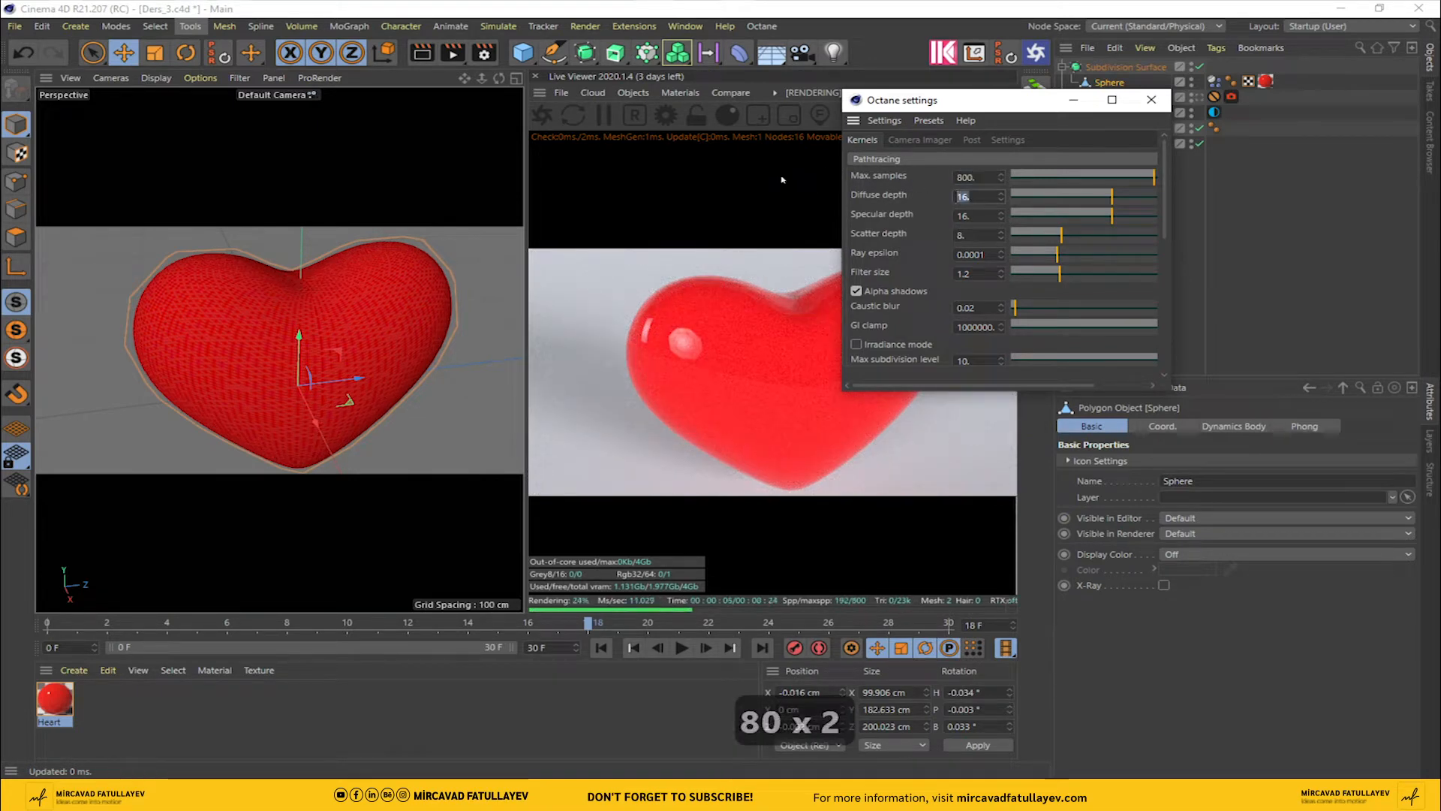
# Step: Set the path tracing diffuse depth and specular depth to 8 and the GI clamp to 10
pyautogui.write('10')
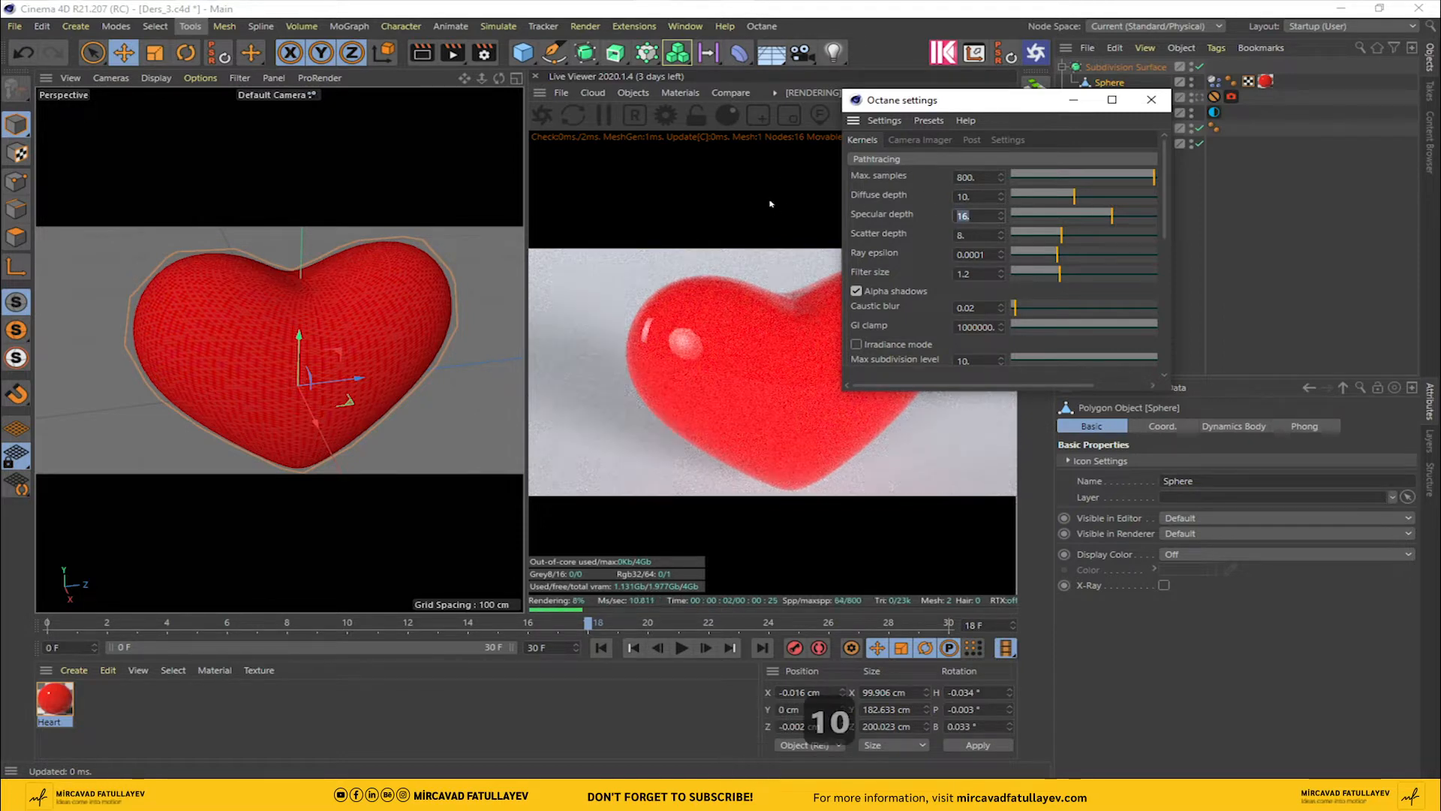
pyautogui.write('8.')
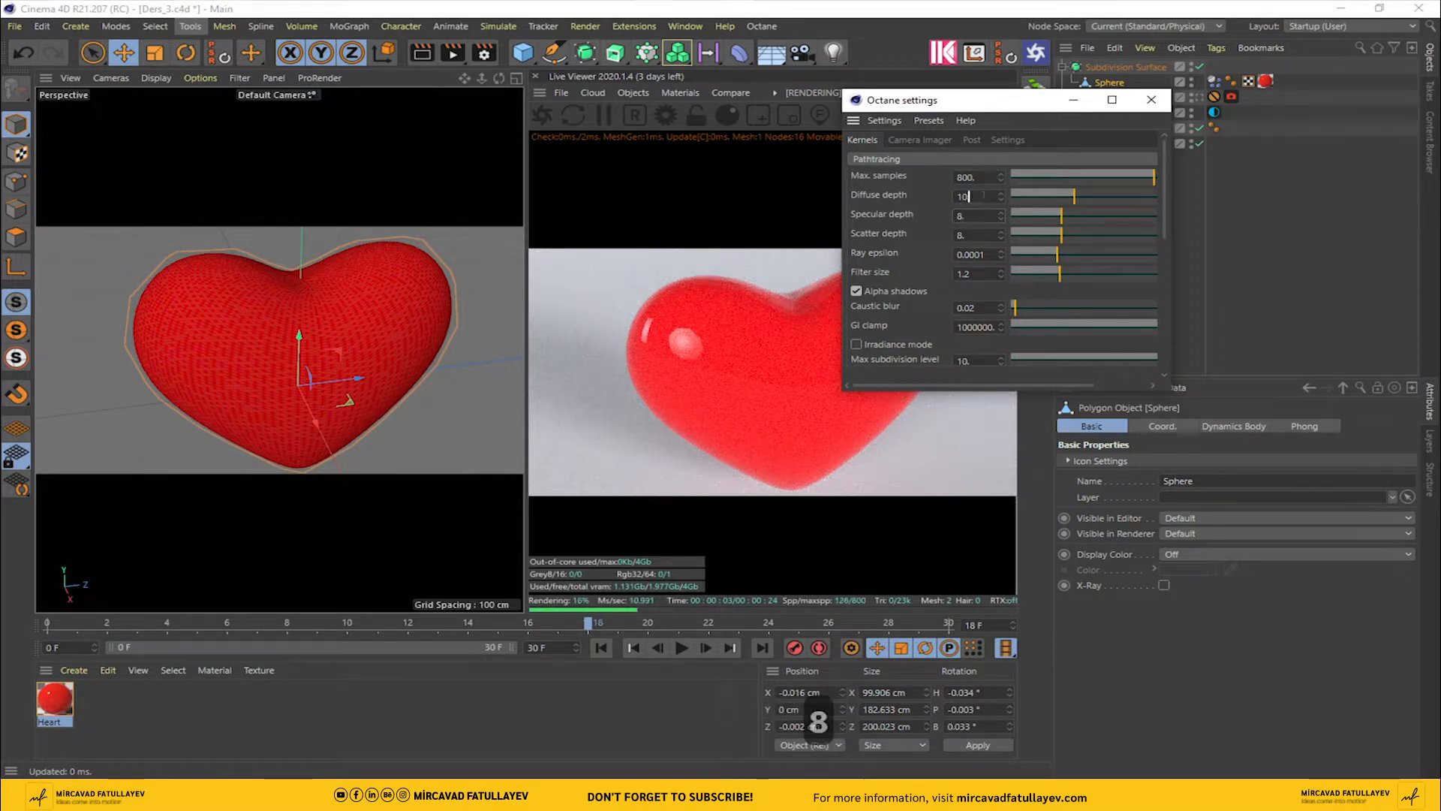
pyautogui.moveTo(984, 195); pyautogui.dragTo(796, 170)
pyautogui.write('8')
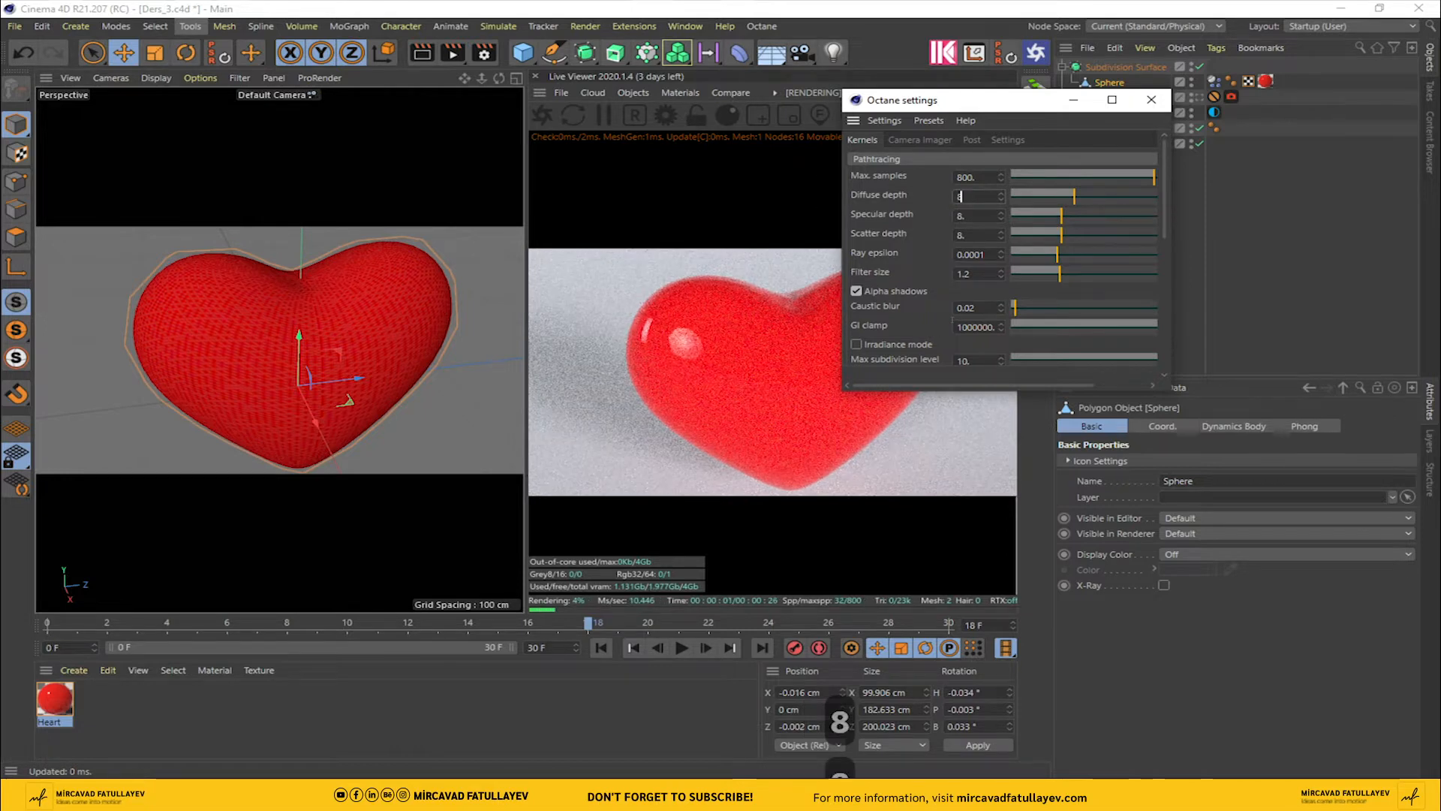
pyautogui.moveTo(996, 327); pyautogui.dragTo(900, 322)
pyautogui.write('10')
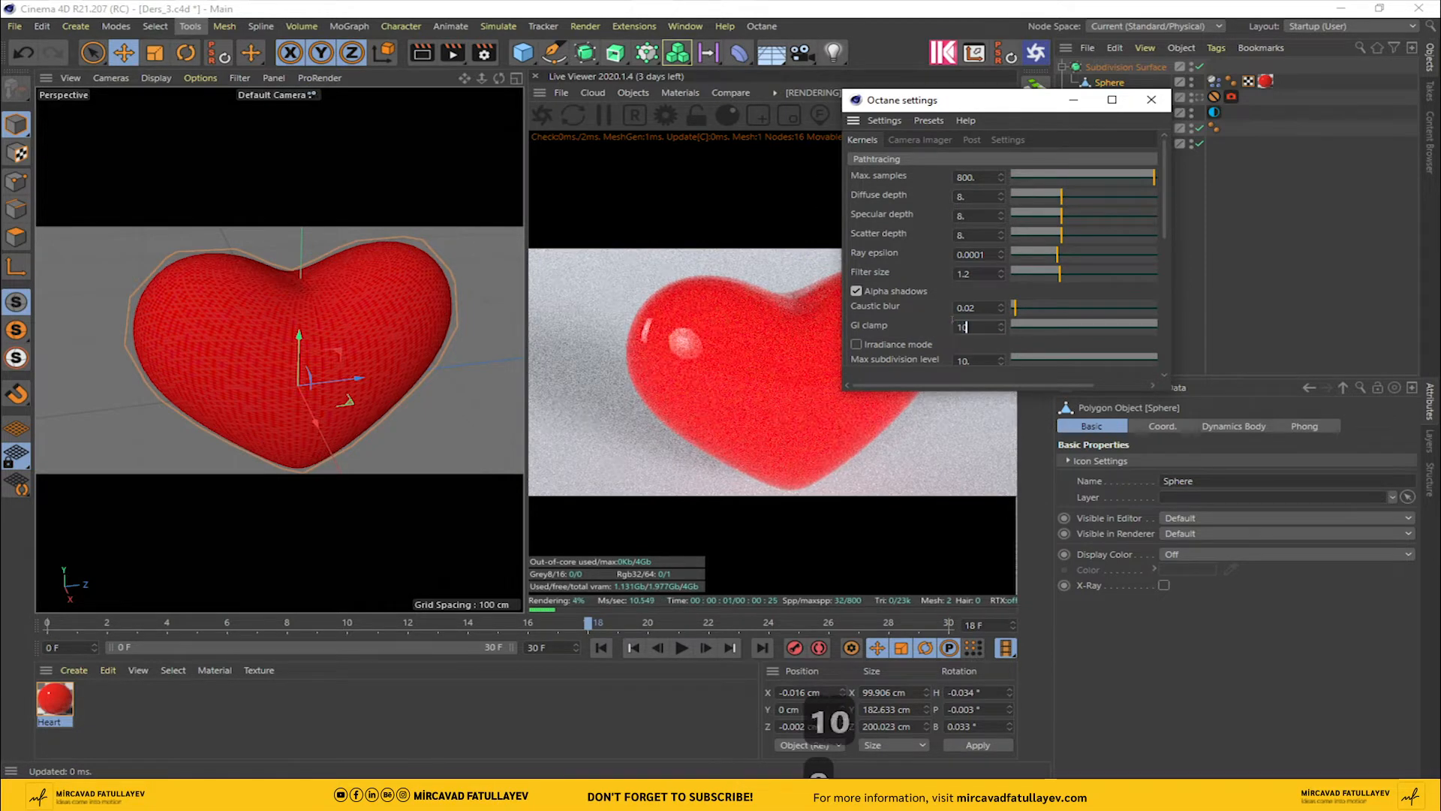
# Step: Enable adaptive sampling, close the Octane settings, and compare the heart with its Subdivision Surface off and on
pyautogui.moveTo(1165, 388); pyautogui.dragTo(1289, 716)
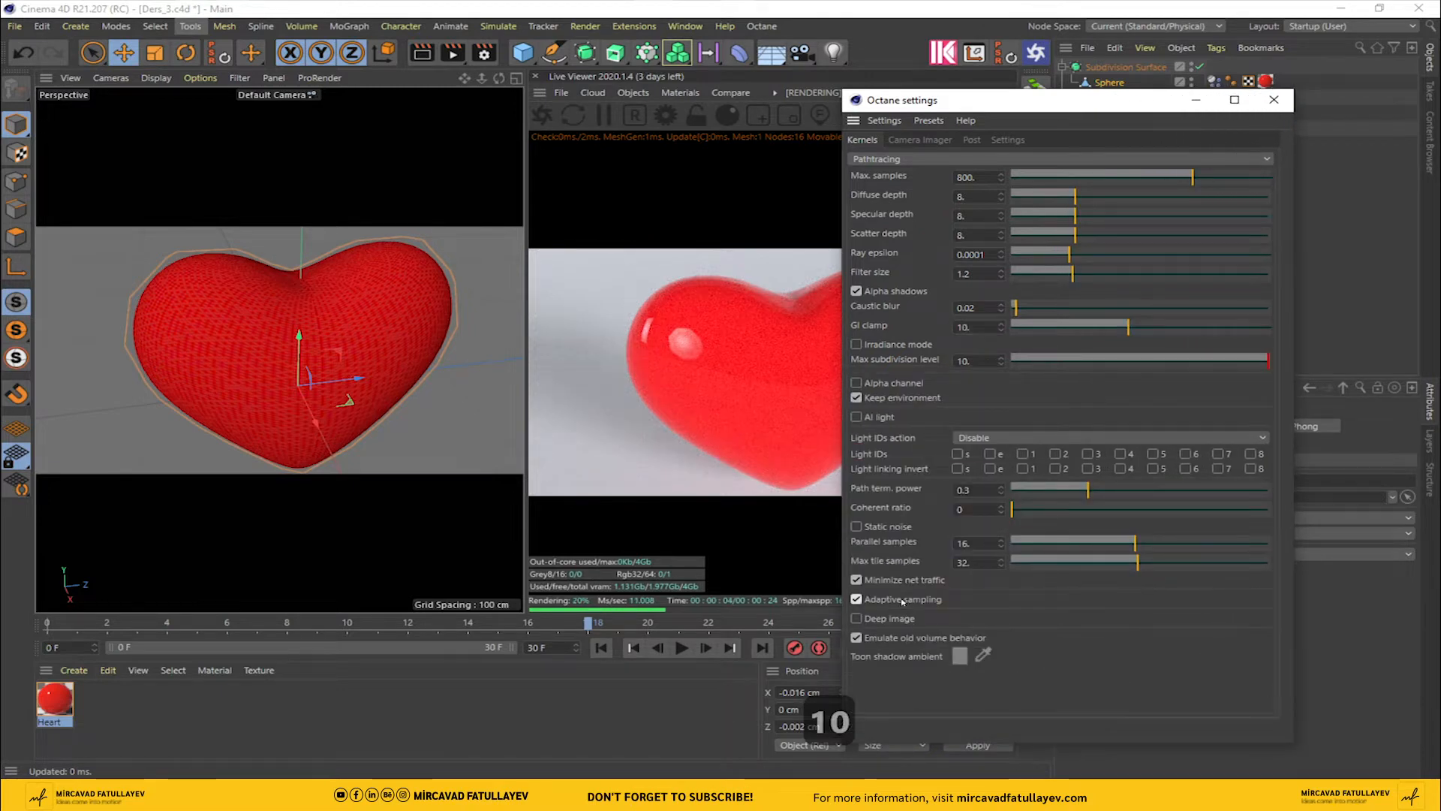
pyautogui.click(902, 600)
pyautogui.click(1274, 100)
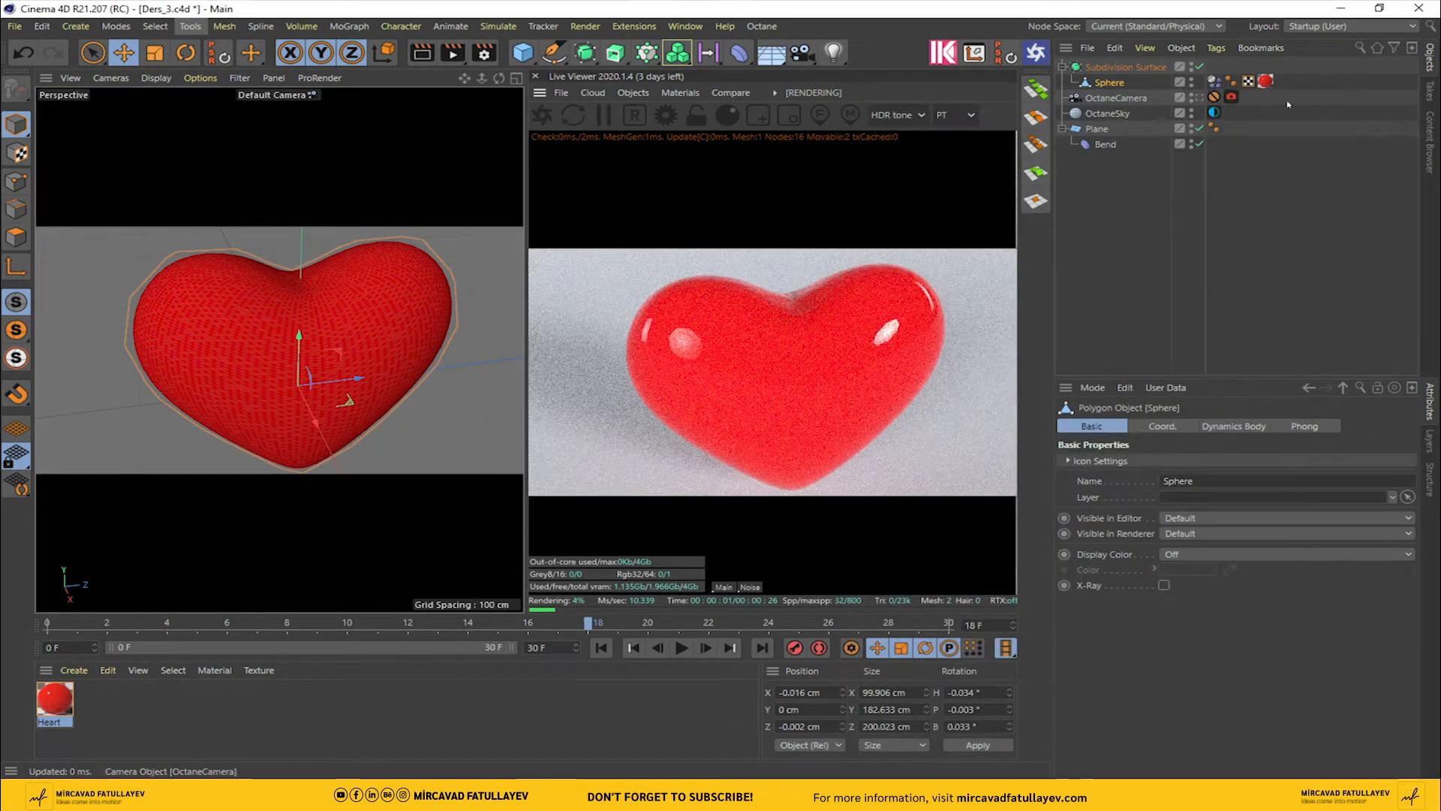
pyautogui.click(1199, 67)
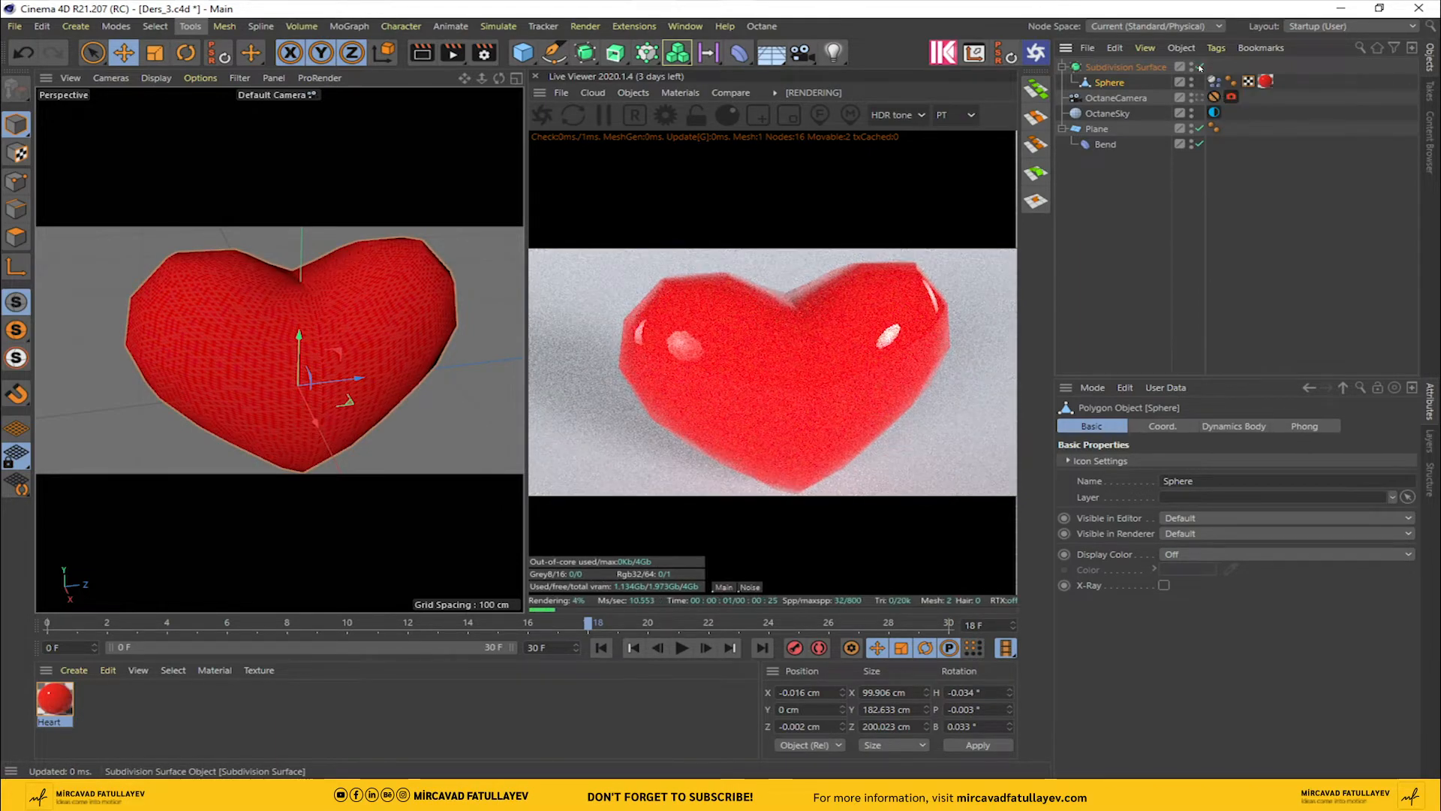
pyautogui.click(1199, 66)
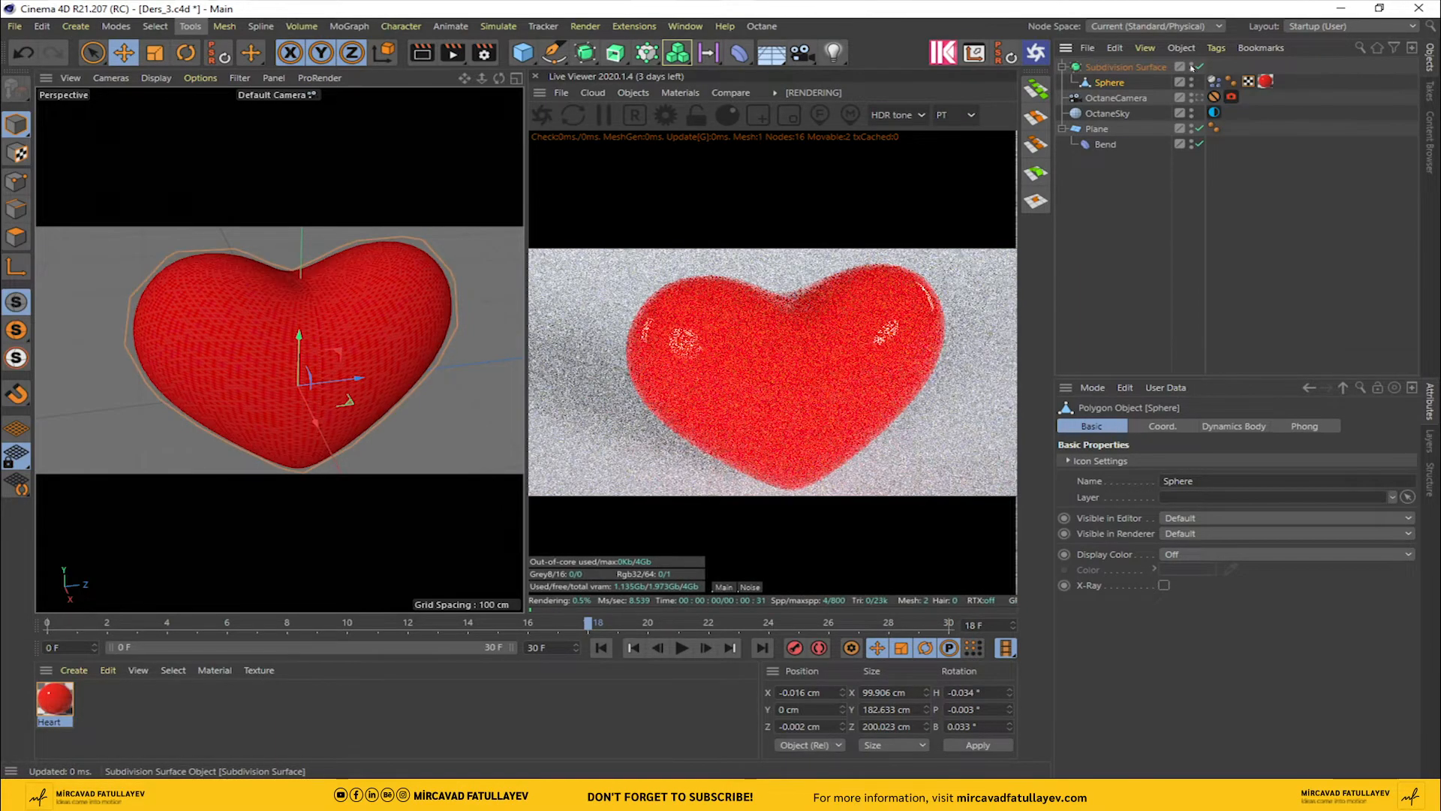
# Step: Connect the image black metal 001_metallic.png to the Heart material's Bump channel in the Octane Node Editor, and close the material windows
pyautogui.doubleClick(58, 701)
pyautogui.click(323, 318)
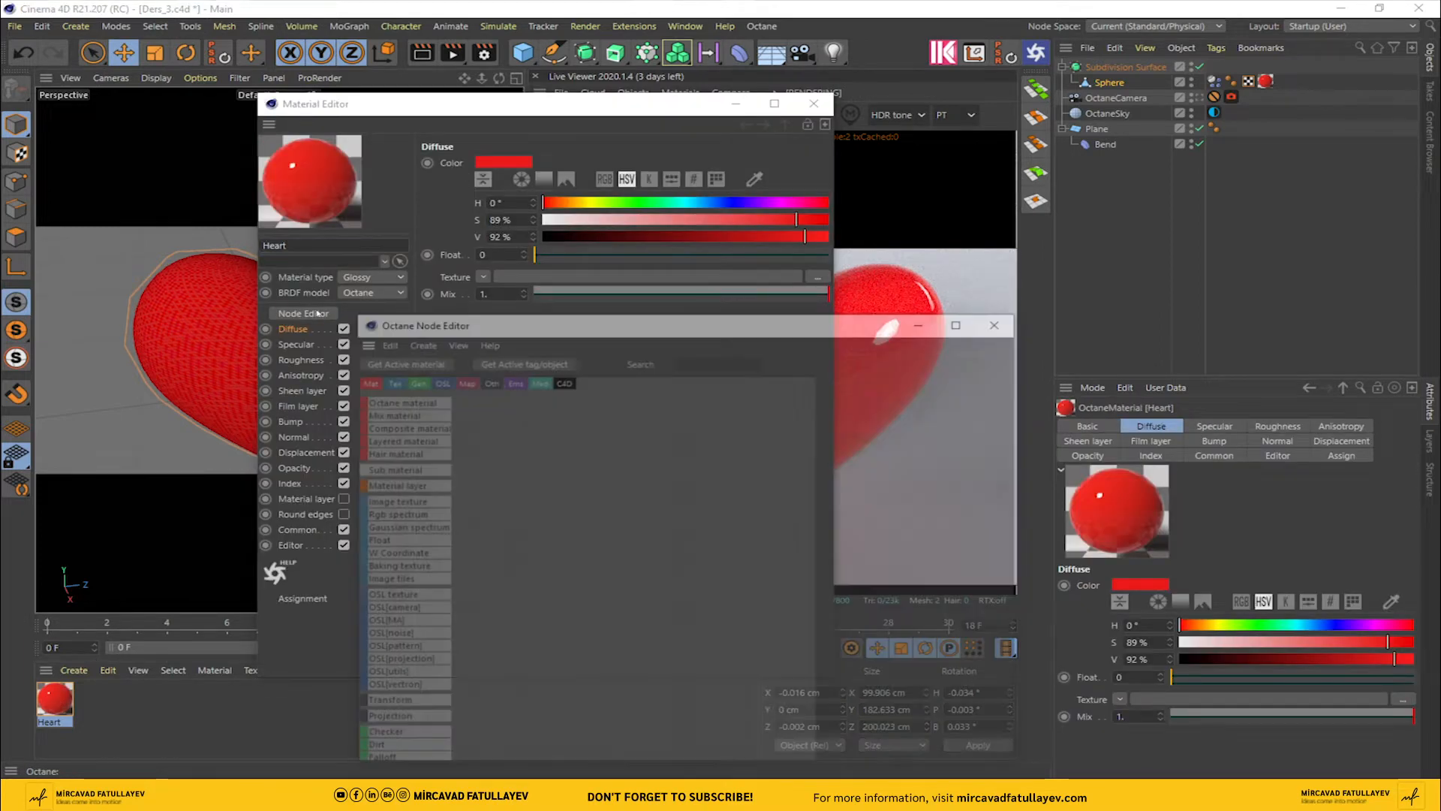
pyautogui.click(555, 328)
pyautogui.moveTo(555, 328); pyautogui.dragTo(629, 155)
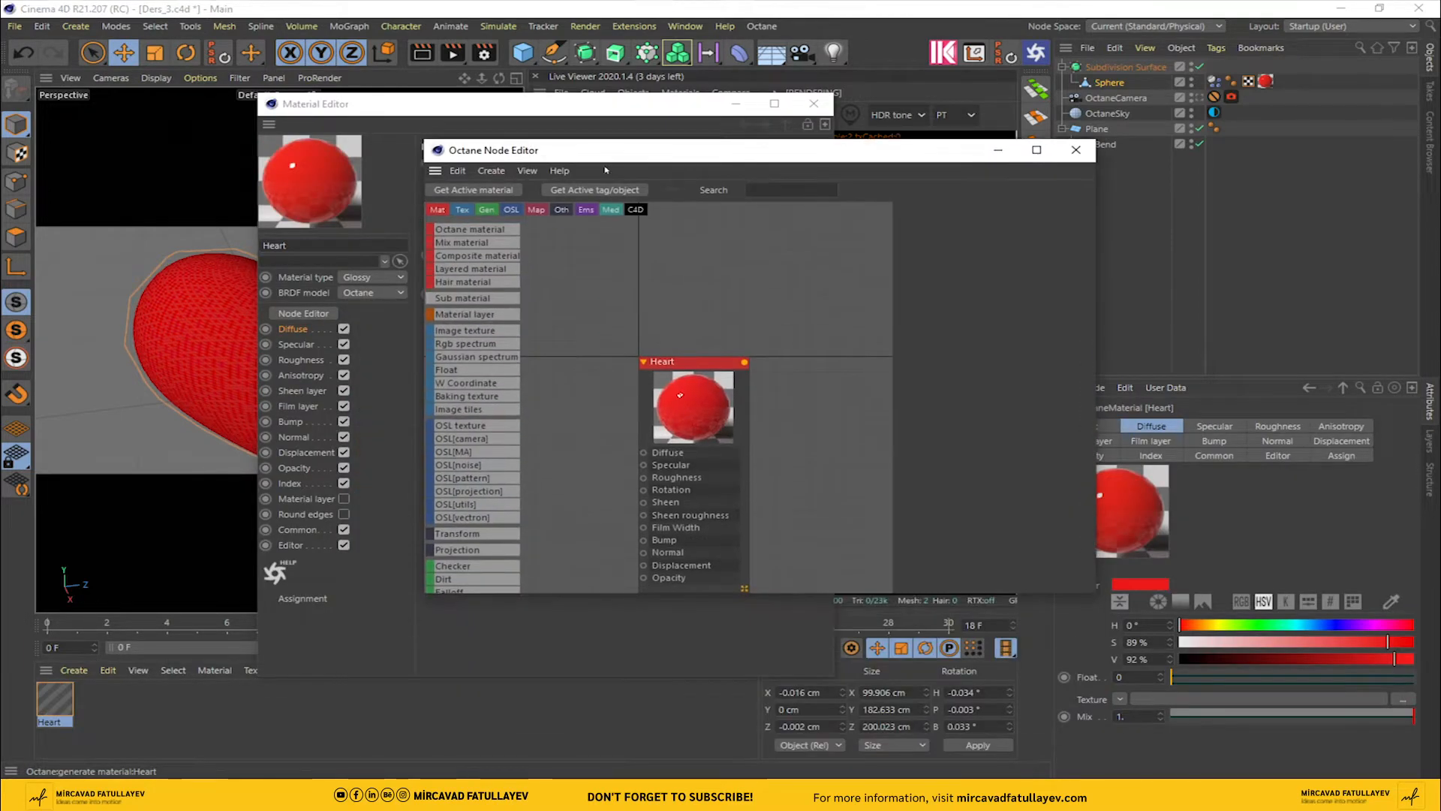
pyautogui.hotkey('alt', 'Tab')
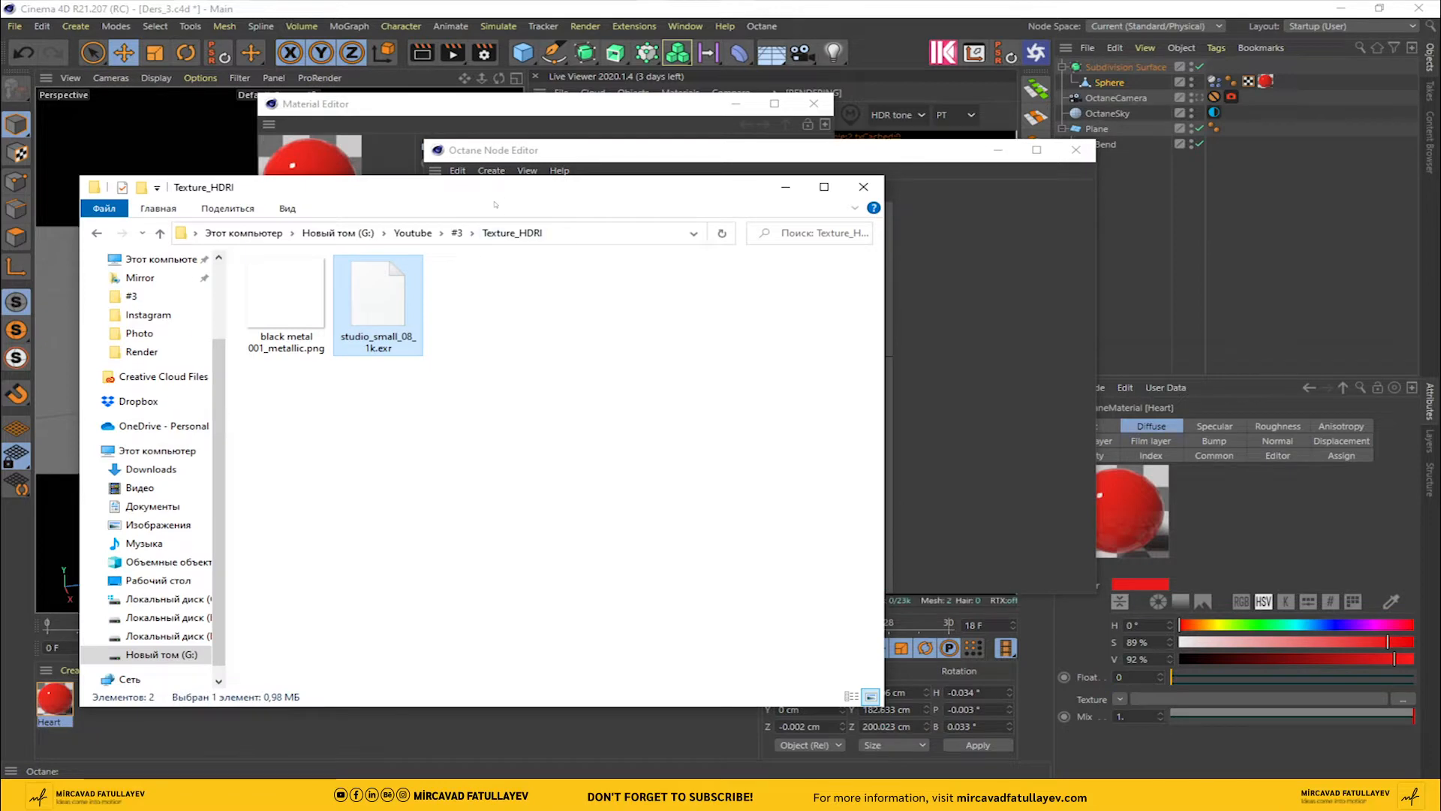
pyautogui.moveTo(450, 187); pyautogui.dragTo(741, 370)
pyautogui.moveTo(573, 497); pyautogui.dragTo(560, 402)
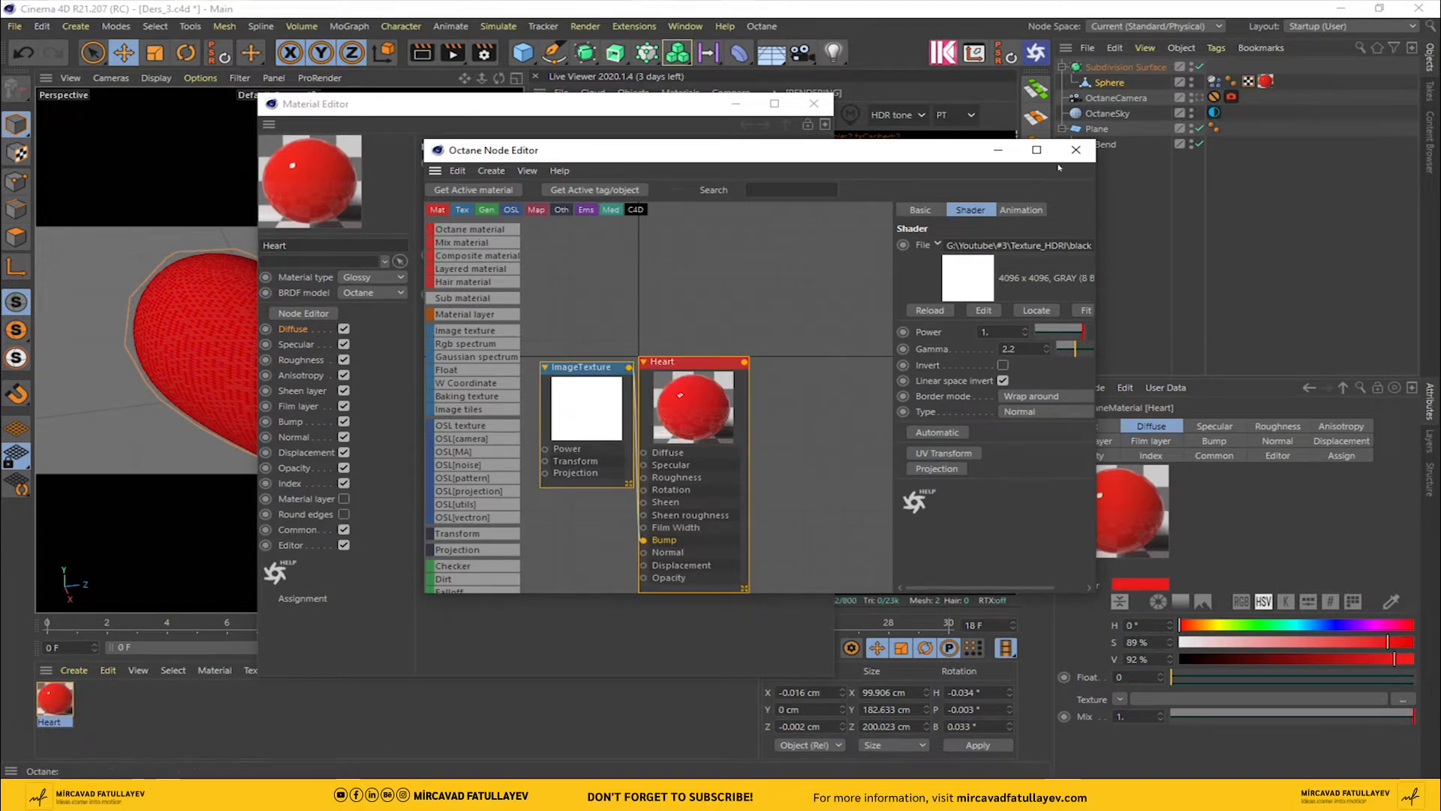
pyautogui.click(1075, 150)
pyautogui.click(816, 104)
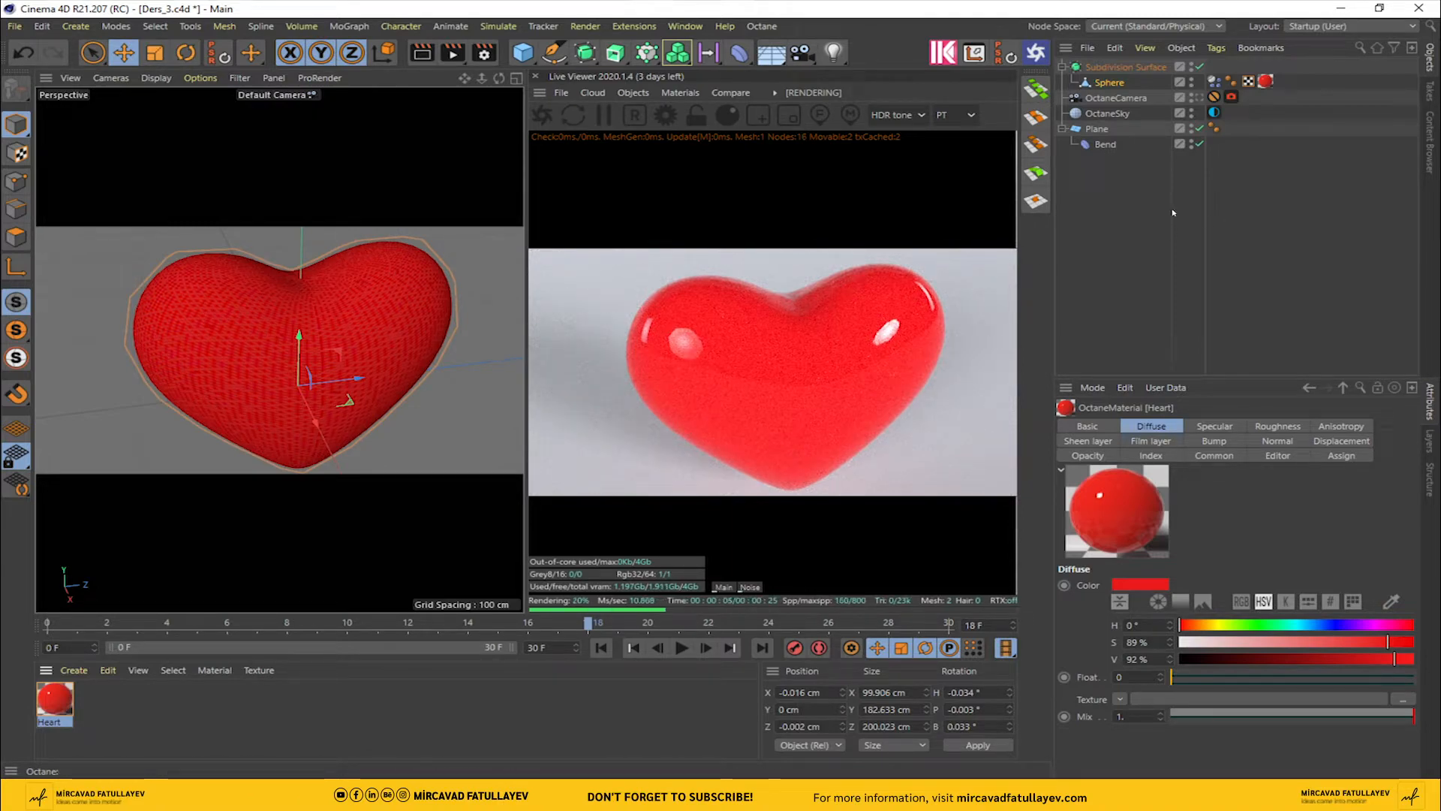
# Step: Return to the OctaneCamera view, create an Octane glossy material and apply it to the backdrop plane
pyautogui.click(1202, 98)
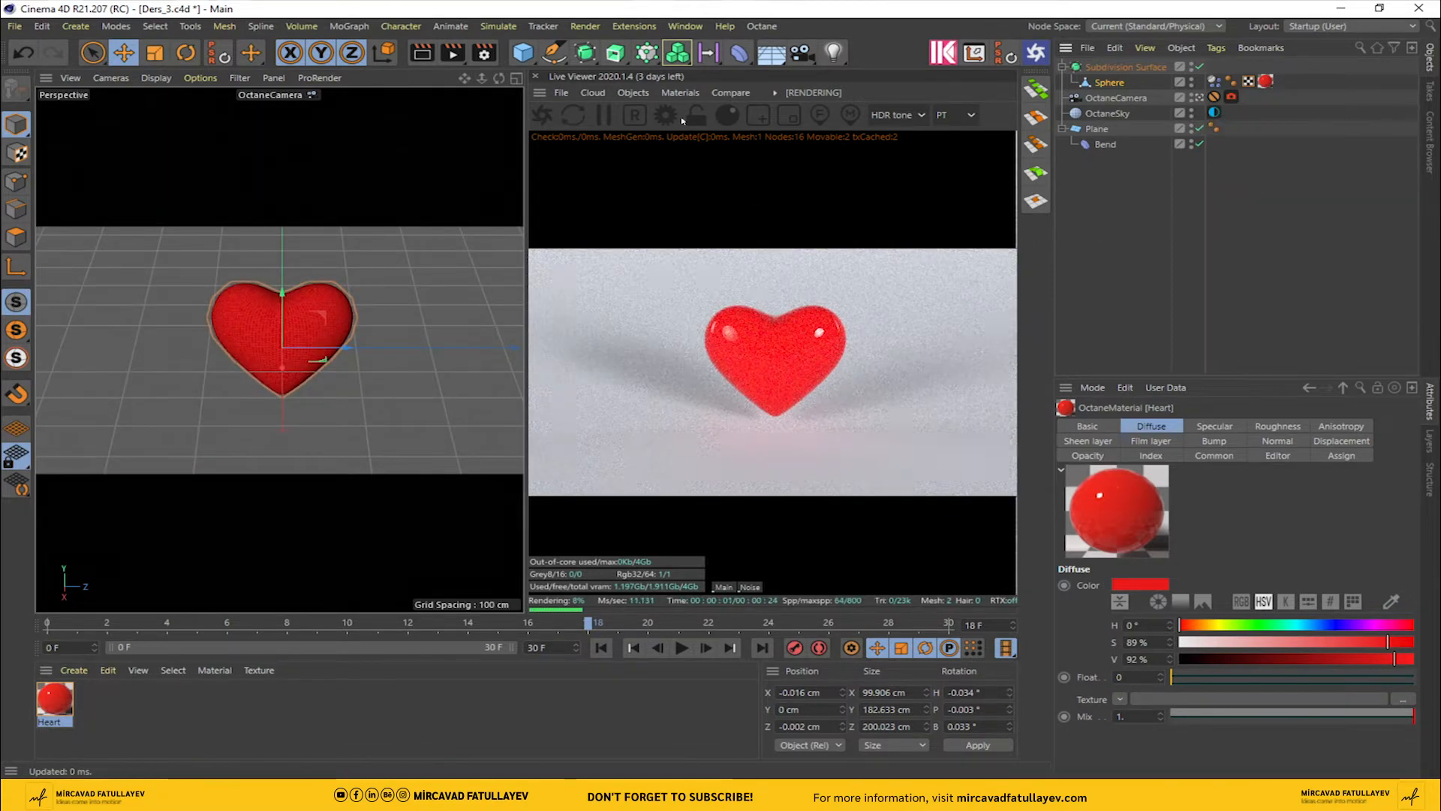
pyautogui.click(680, 92)
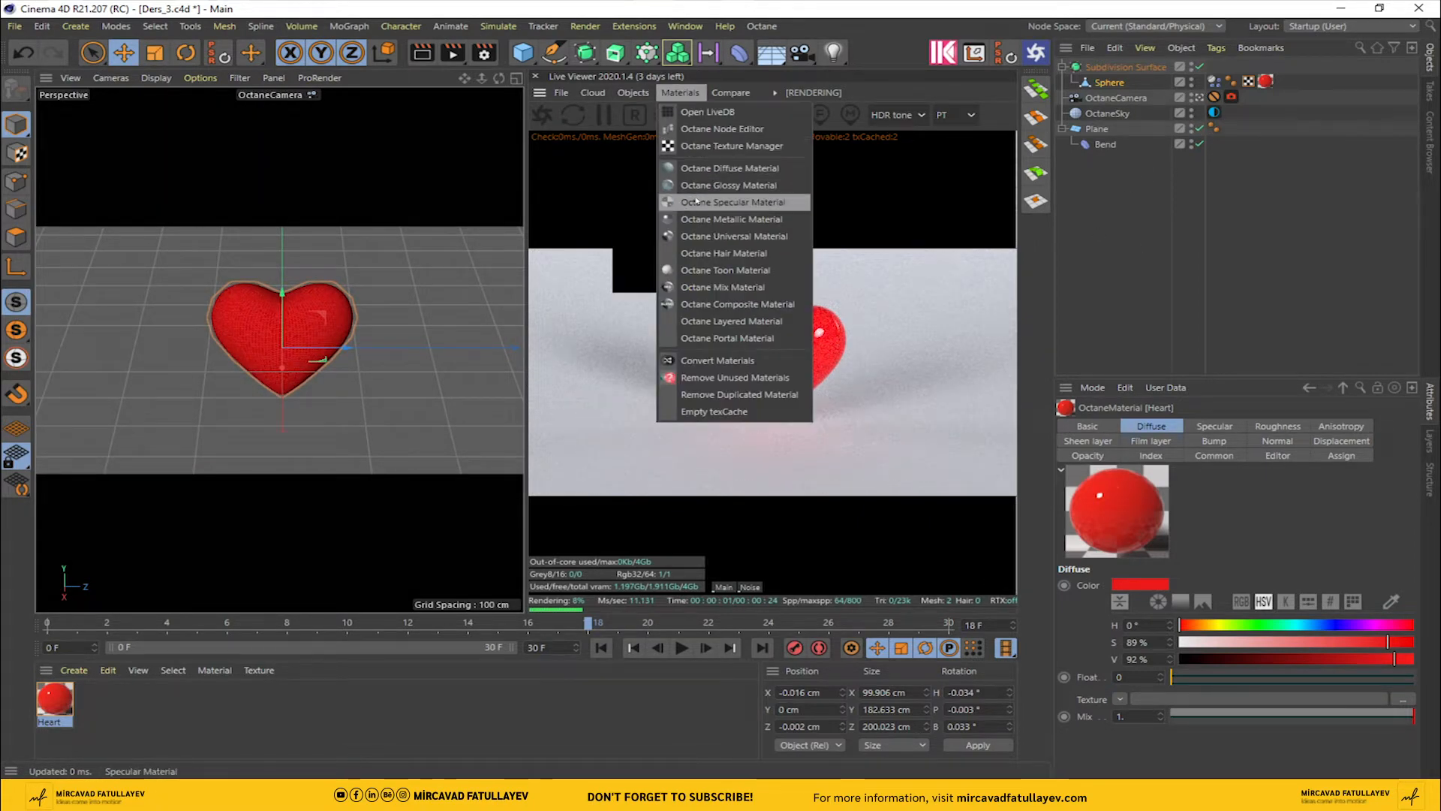
pyautogui.click(721, 185)
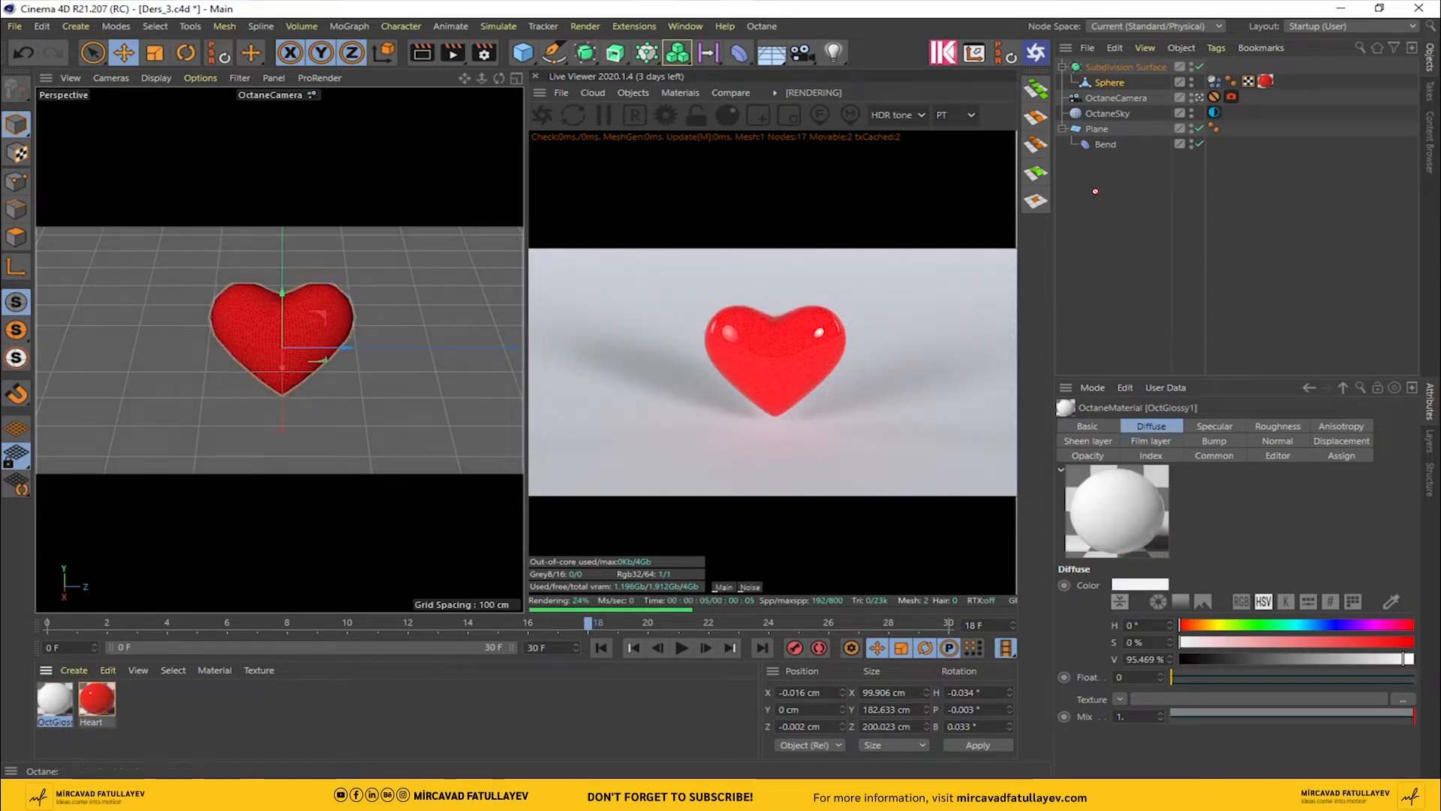
pyautogui.moveTo(1108, 137); pyautogui.dragTo(1106, 135)
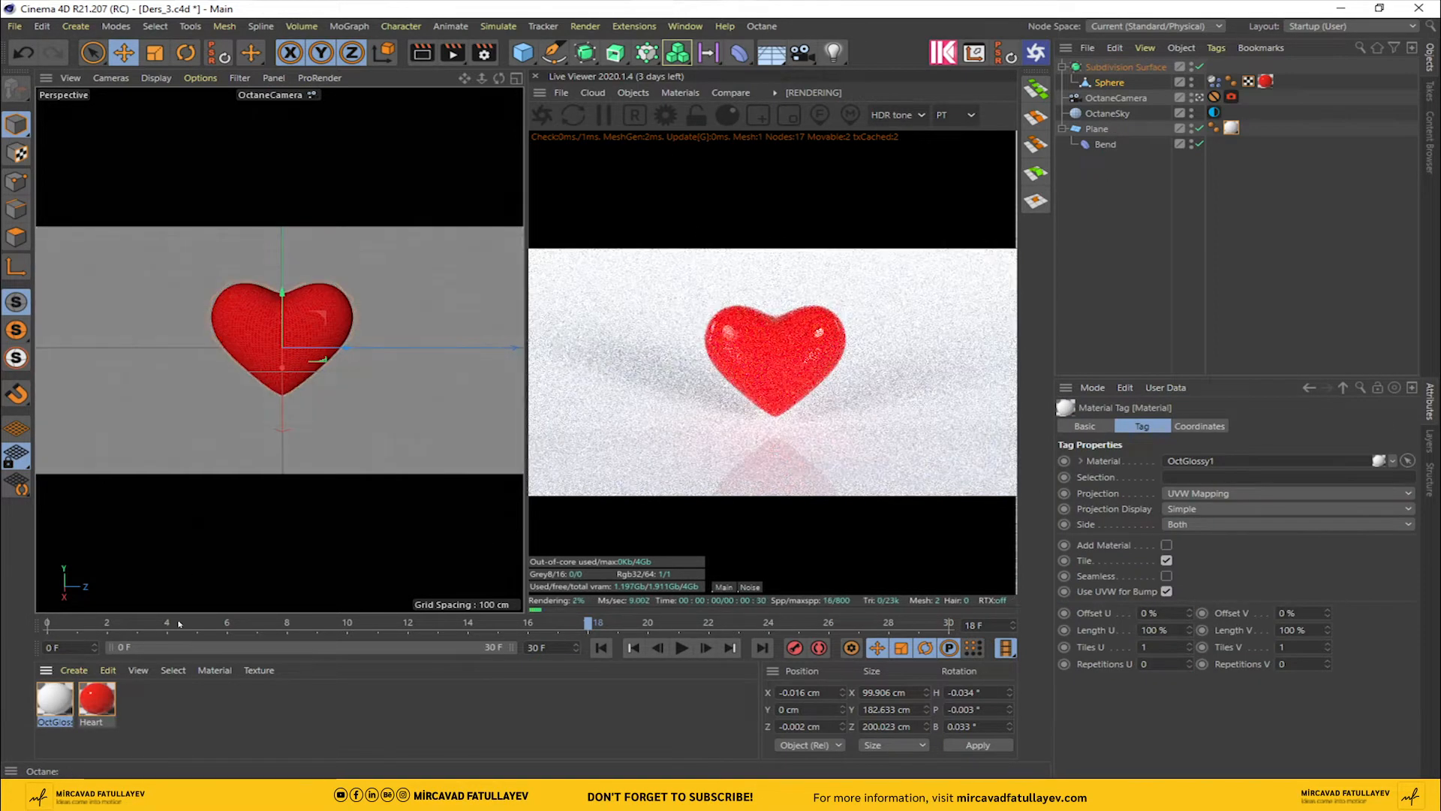
# Step: Set the backdrop material's diffuse color to cream (H 37°, S 15%) and its roughness to 0.03, and save the project
pyautogui.doubleClick(53, 701)
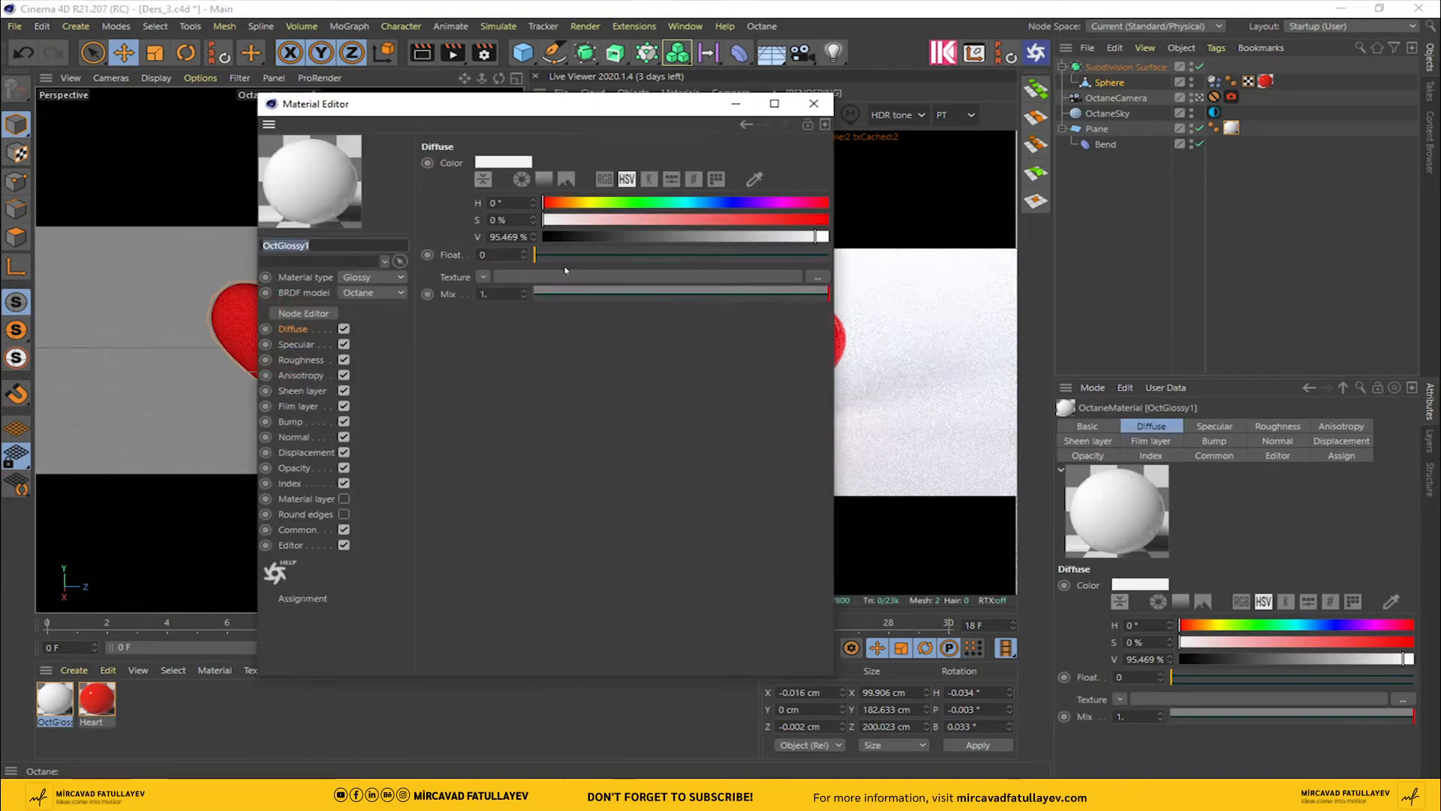
pyautogui.click(569, 203)
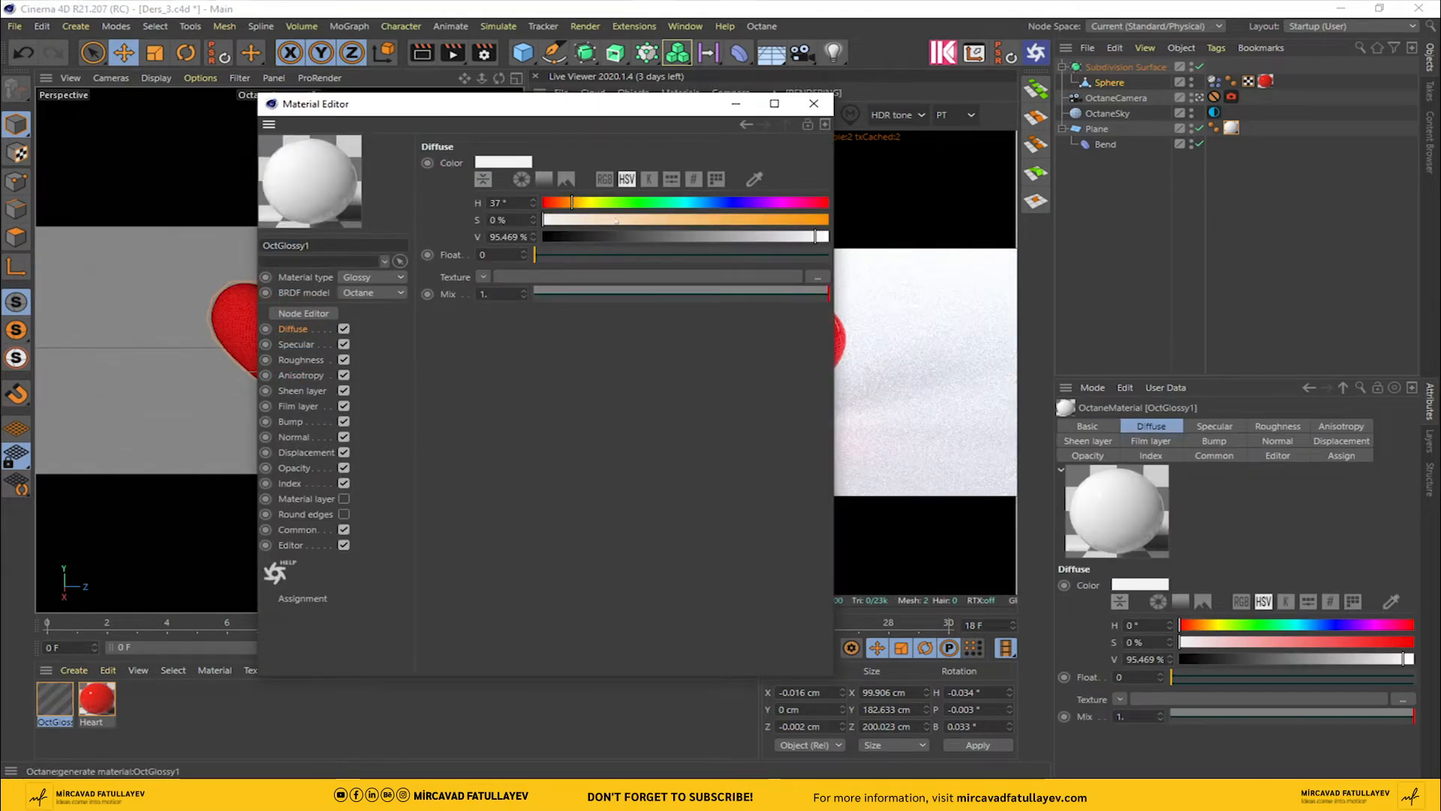
pyautogui.moveTo(612, 220); pyautogui.dragTo(592, 220)
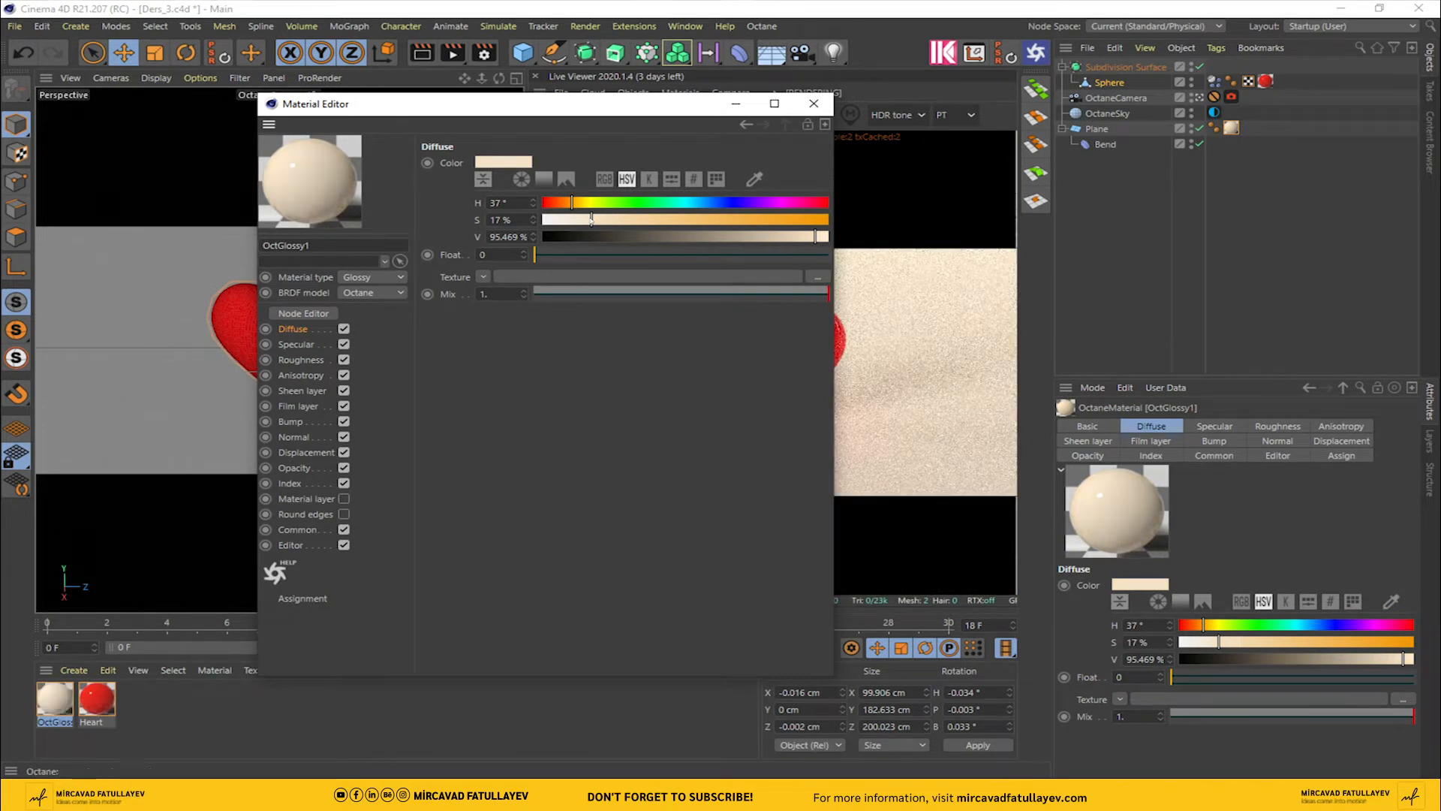
pyautogui.click(315, 360)
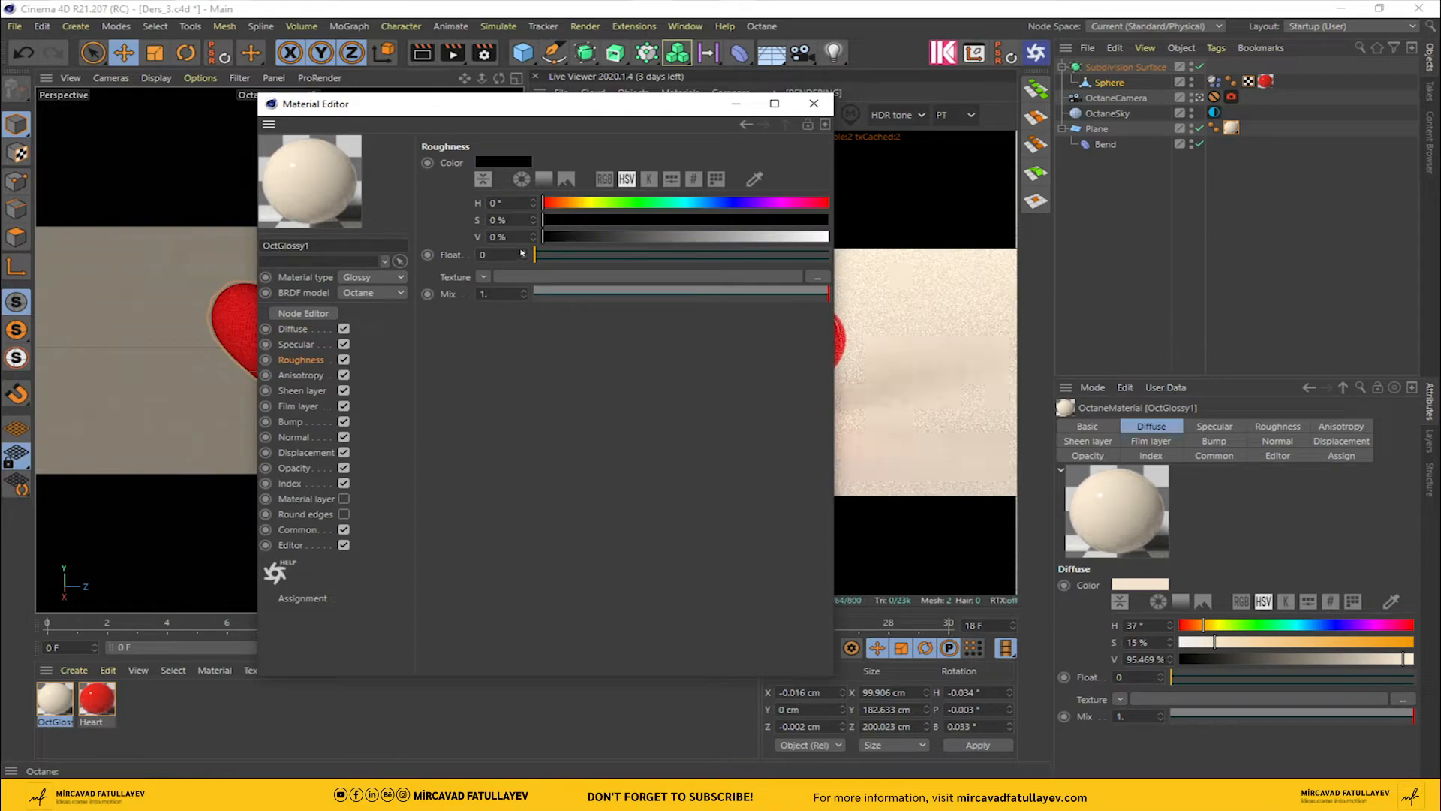
pyautogui.moveTo(522, 253); pyautogui.dragTo(523, 247)
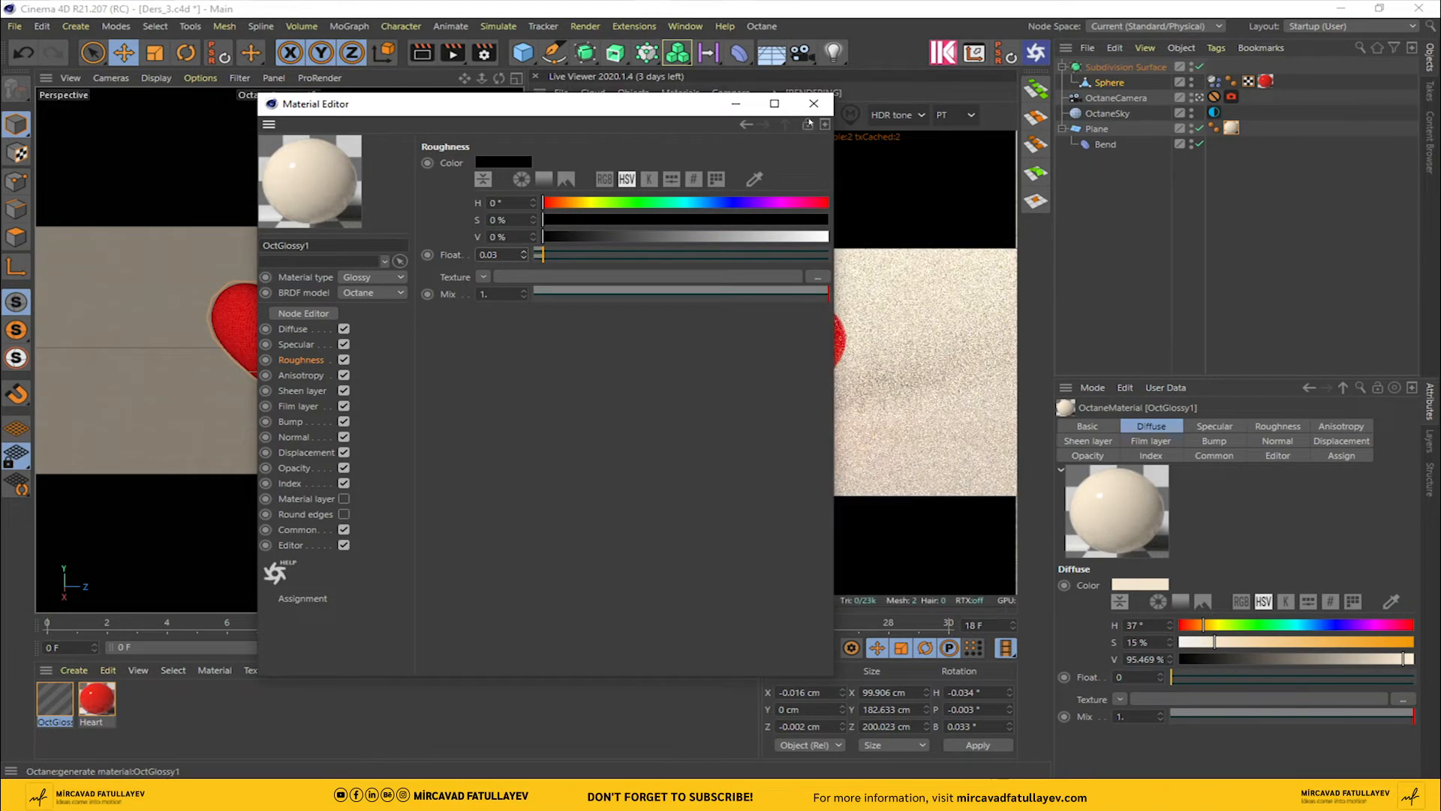
pyautogui.click(814, 104)
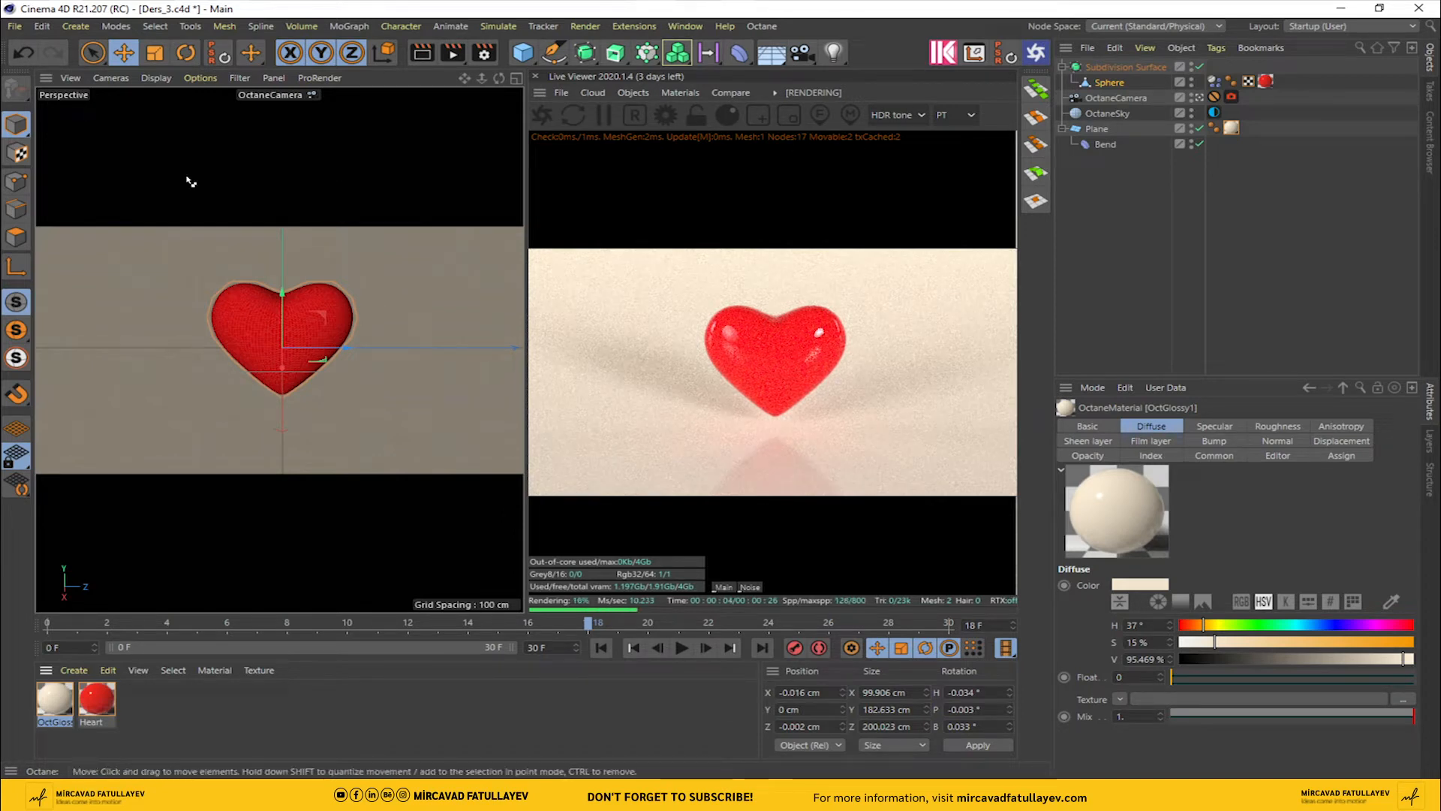
pyautogui.hotkey('ctrl', 's')
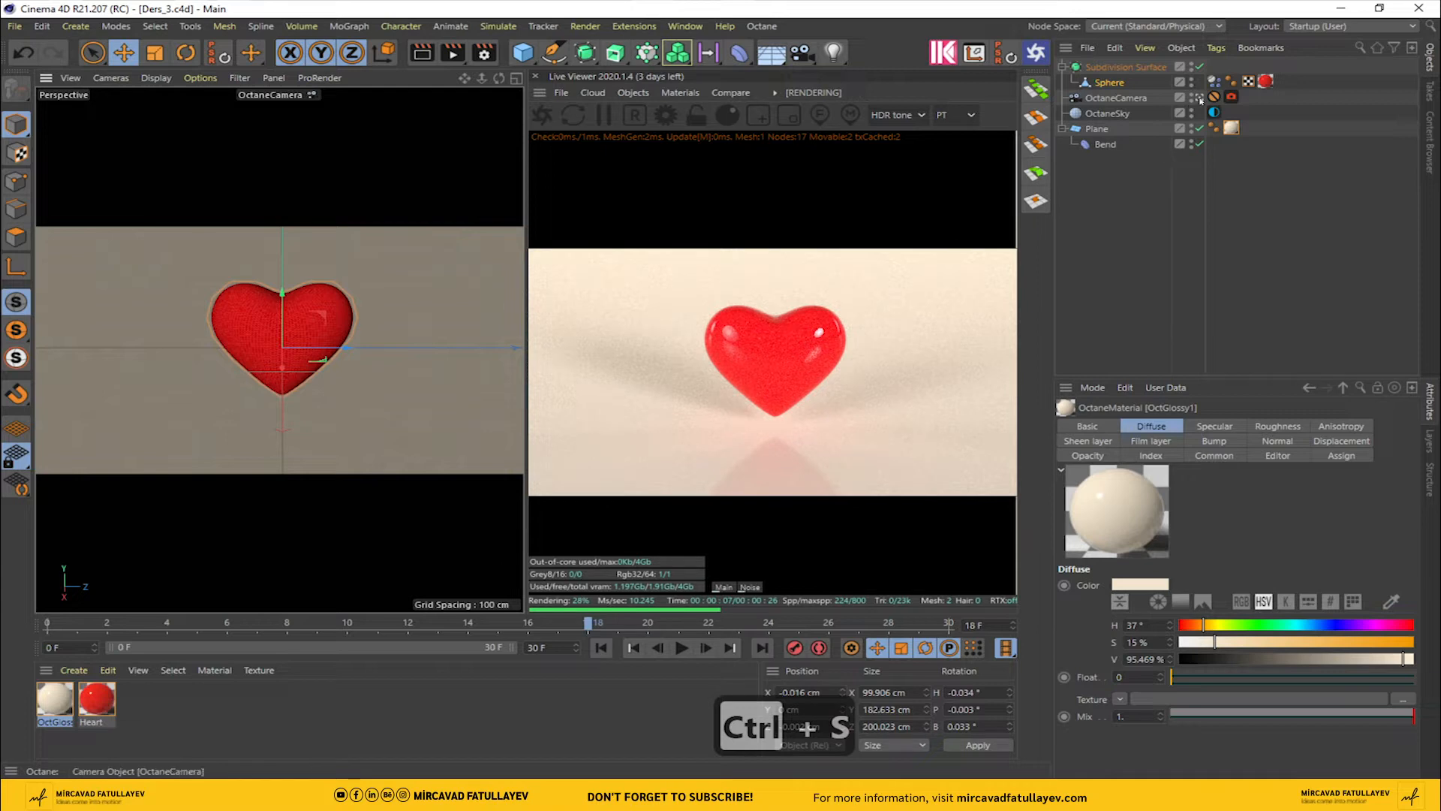
# Step: Add an Octane area light to the scene
pyautogui.click(668, 93)
pyautogui.moveTo(645, 93)
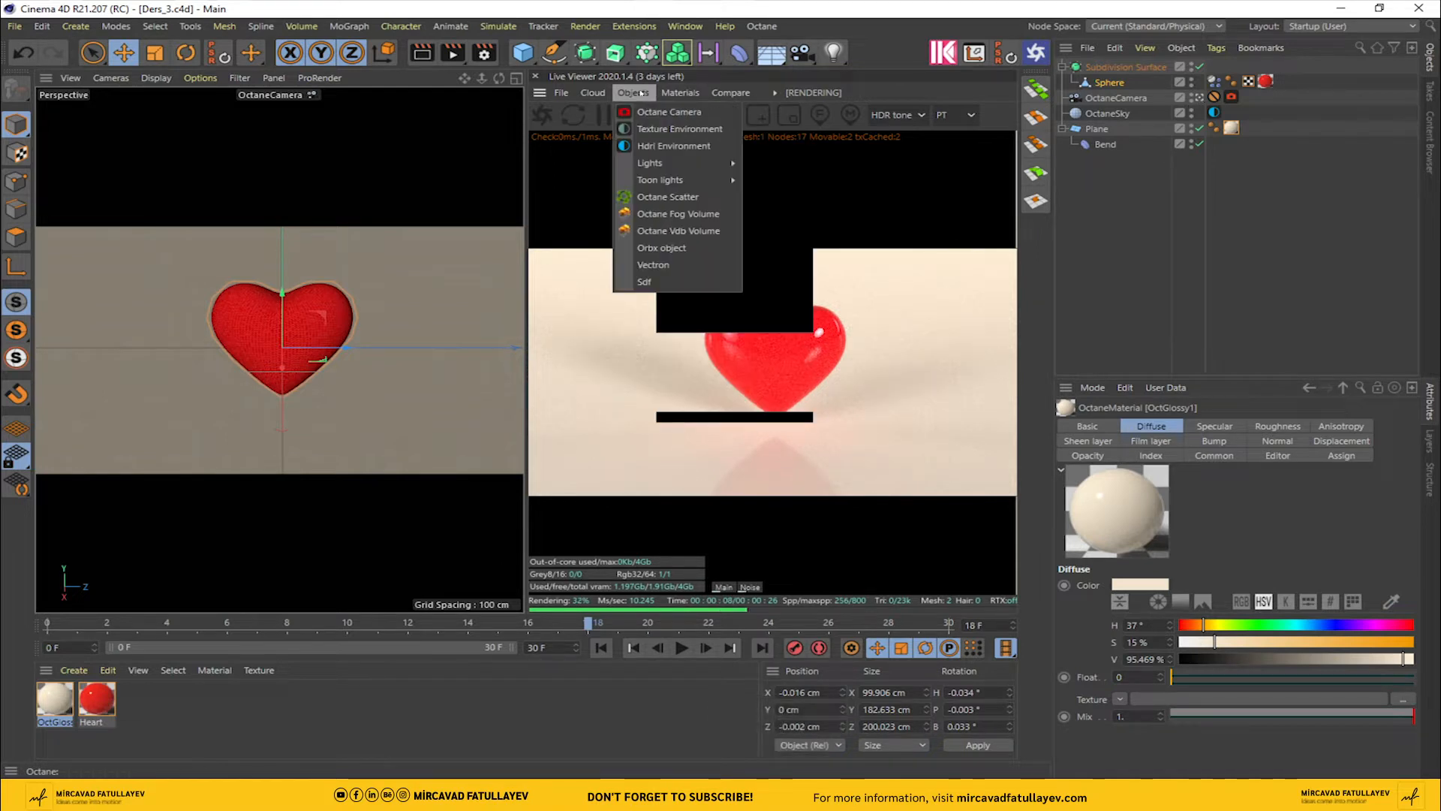
pyautogui.moveTo(676, 165)
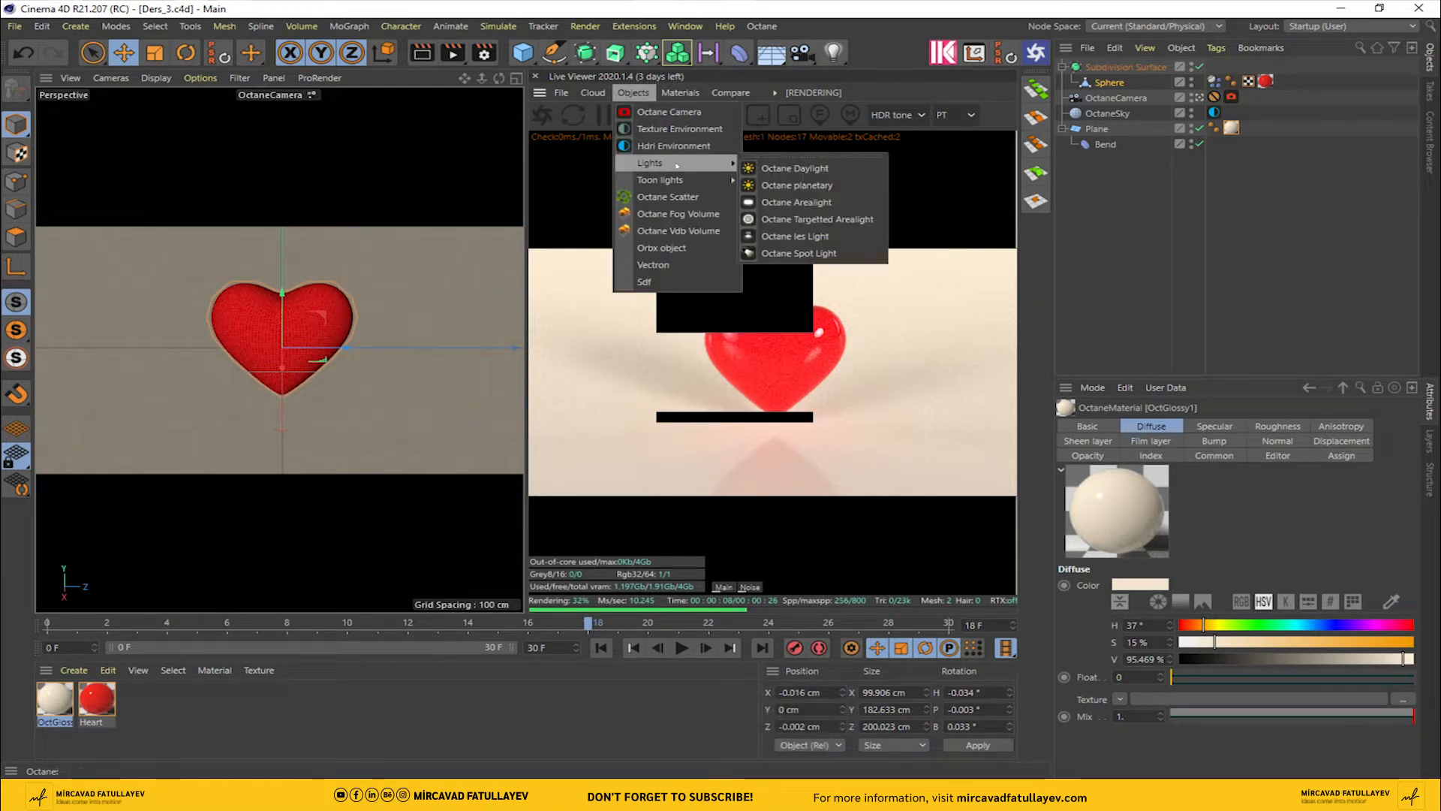
pyautogui.click(830, 206)
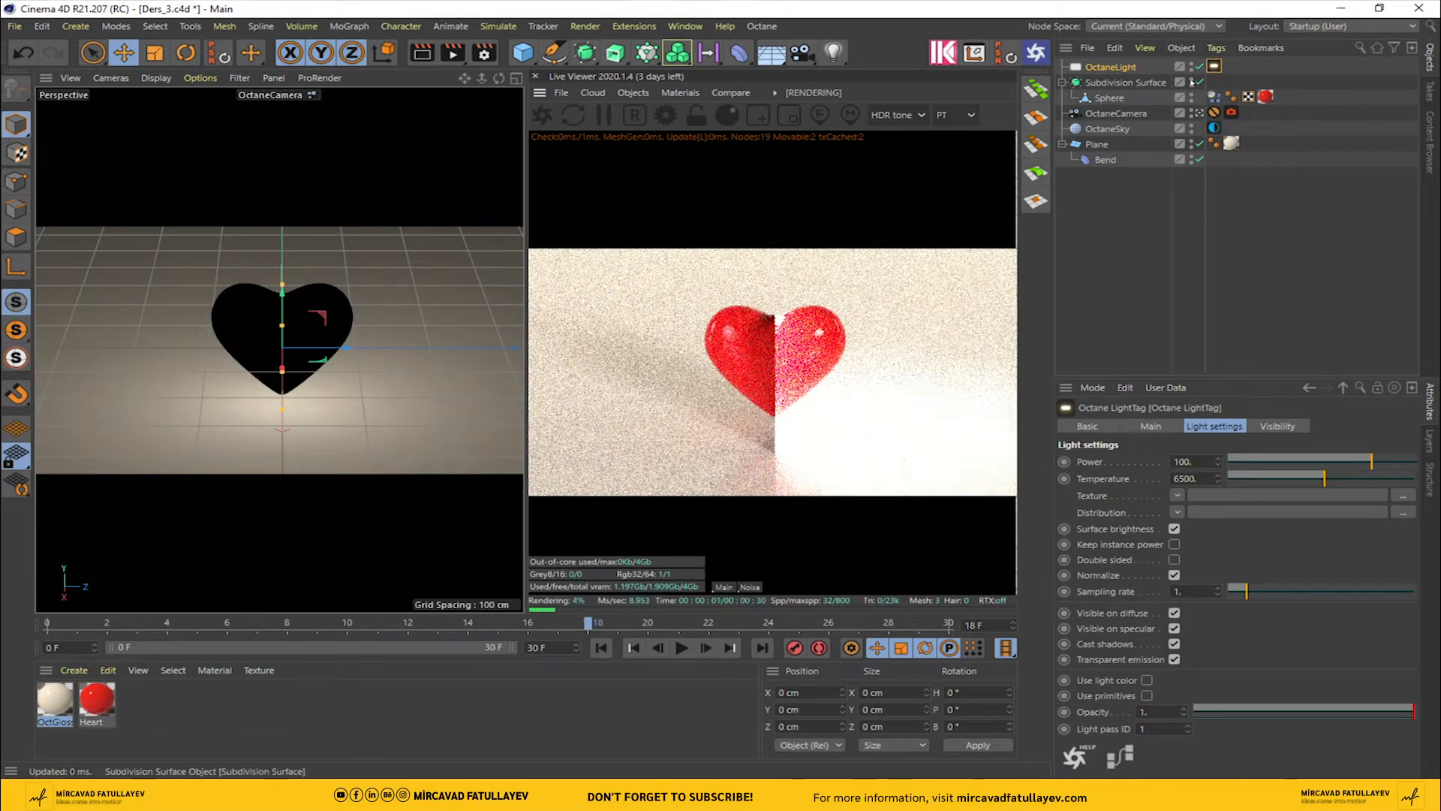
# Step: Give the area light a Target tag aimed at the Sphere, and switch from the OctaneCamera to the default camera
pyautogui.rightClick(1140, 67)
pyautogui.moveTo(1195, 75)
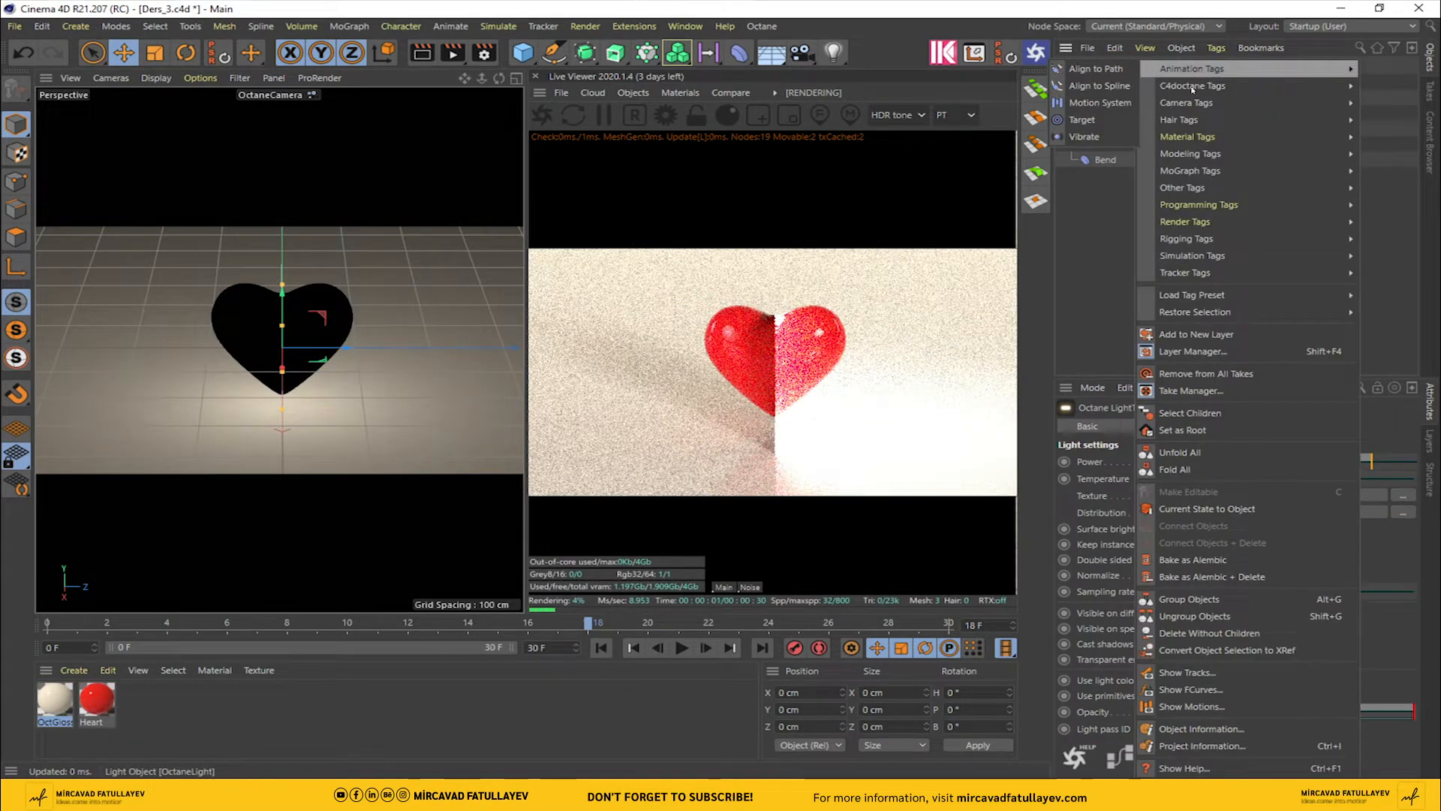
pyautogui.click(1086, 120)
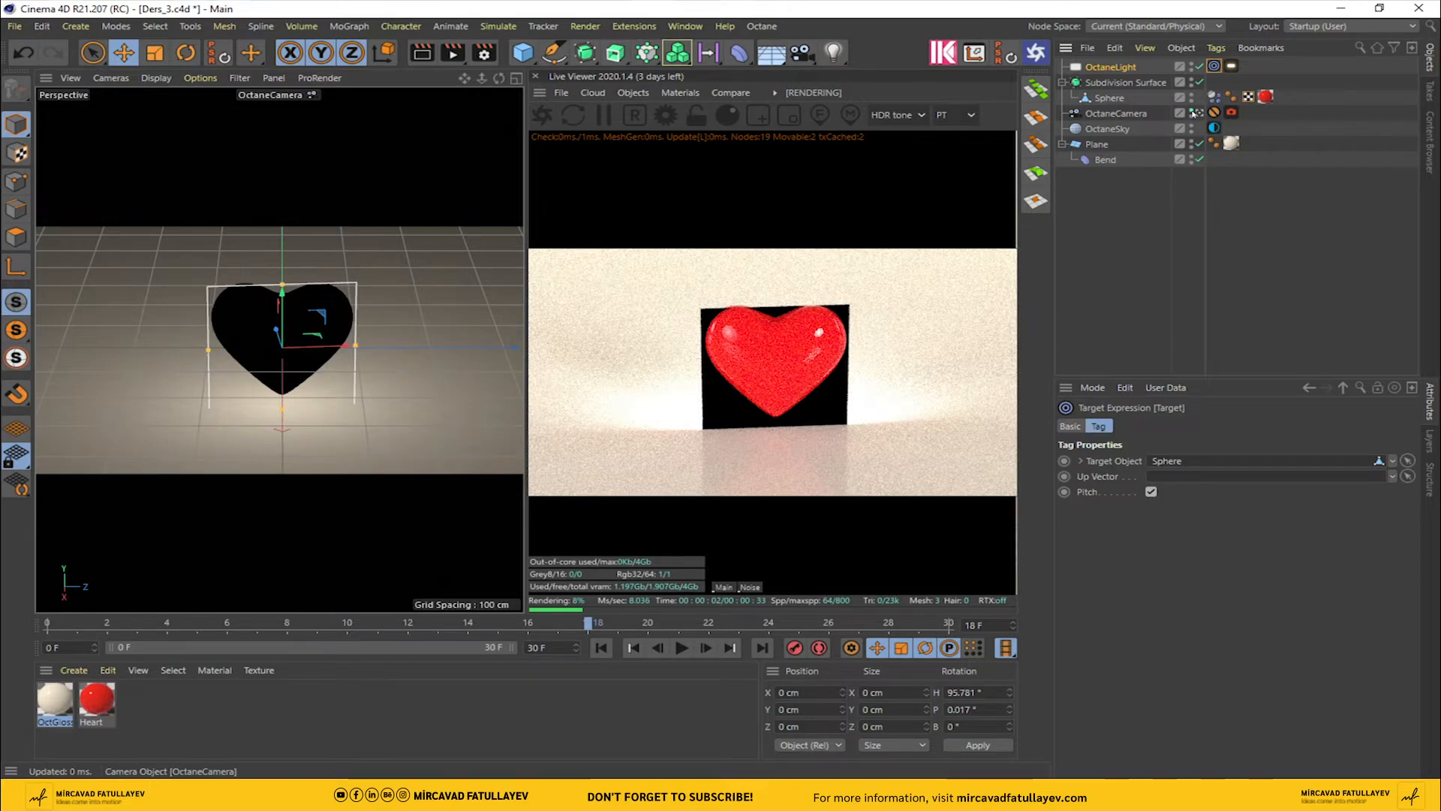
pyautogui.click(1192, 111)
pyautogui.click(1199, 112)
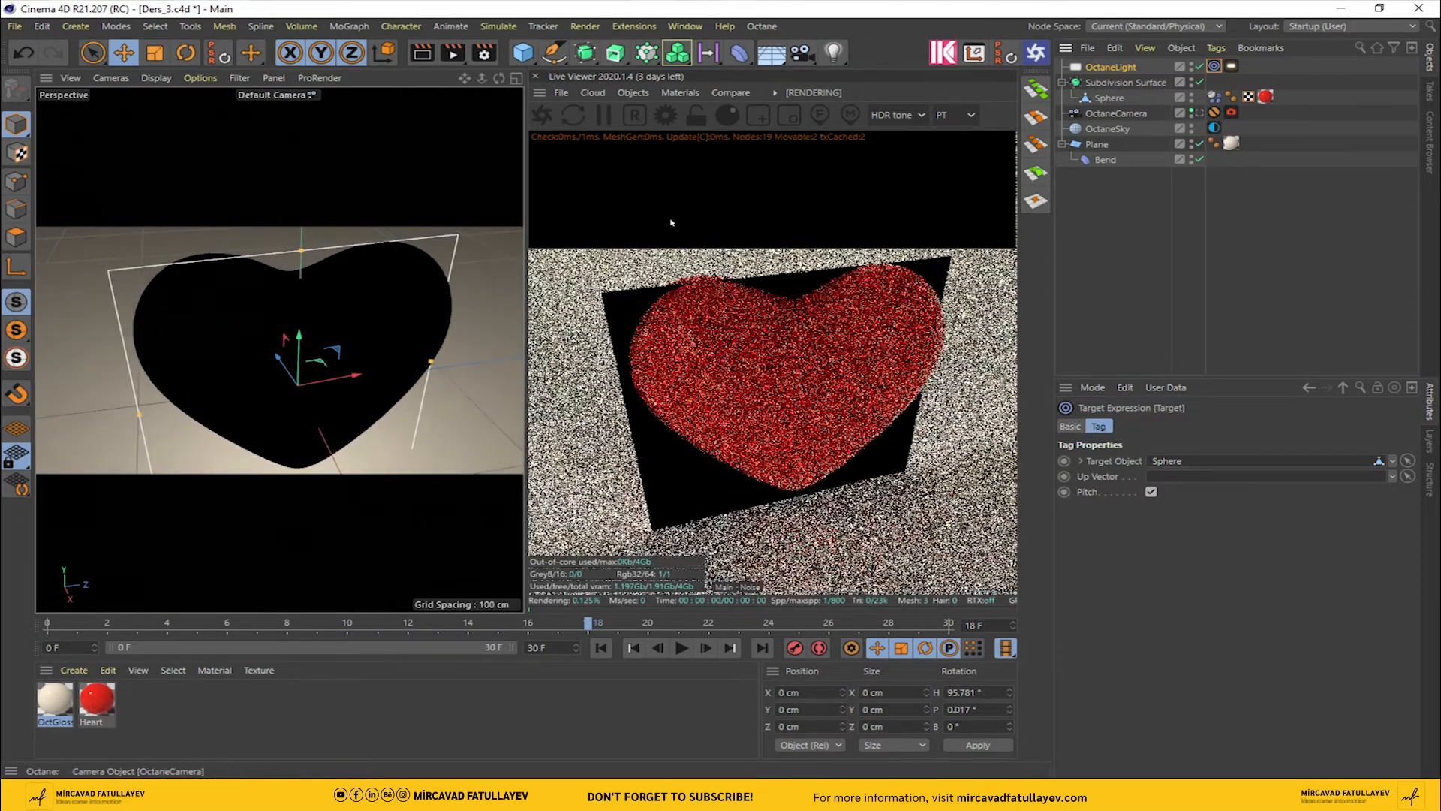
# Step: Move the area light up and away from the heart to about X -484, Y 401, Z -49 cm, and return to the OctaneCamera view
pyautogui.moveTo(276, 363); pyautogui.dragTo(240, 206)
pyautogui.scroll(-5, 279, 350)
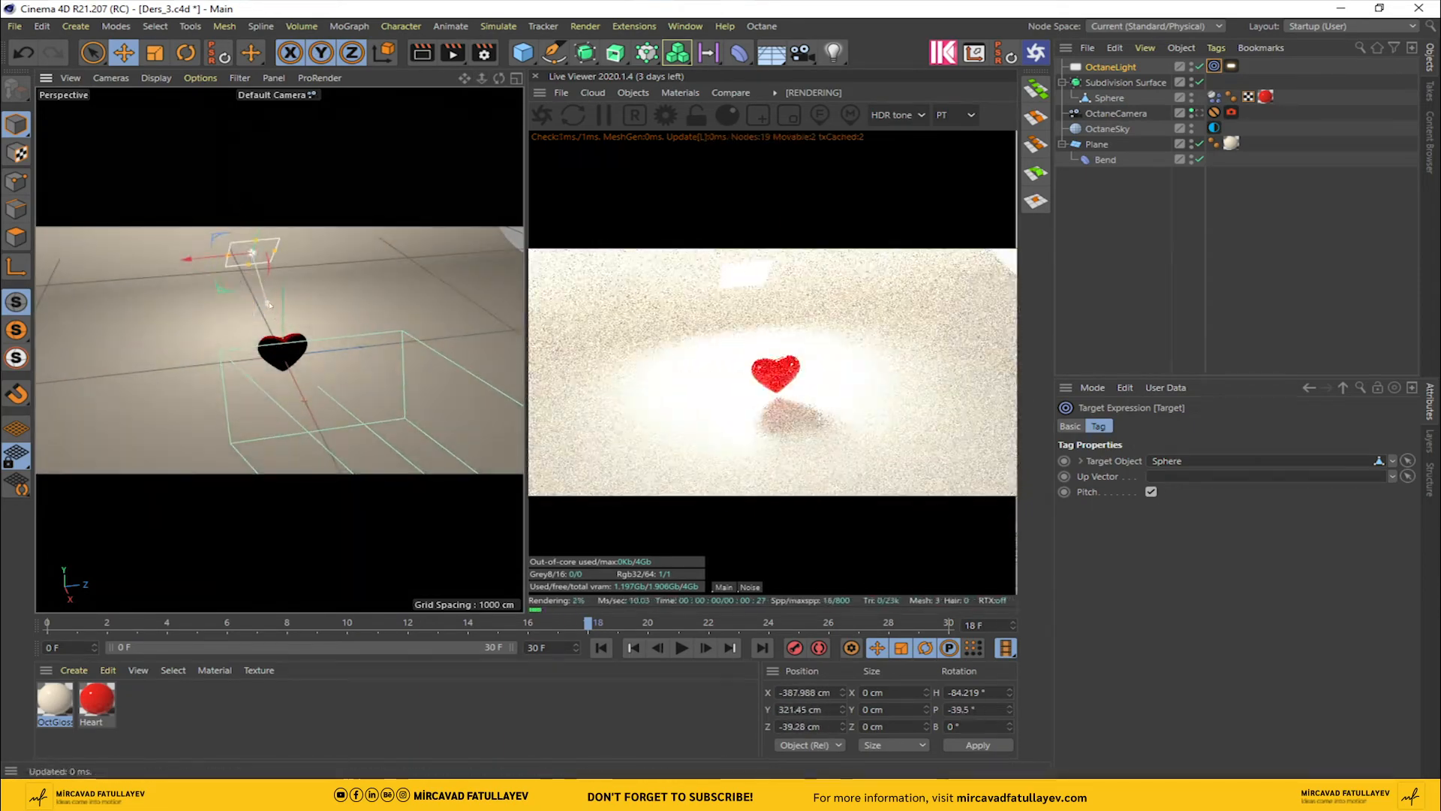
pyautogui.moveTo(266, 314); pyautogui.dragTo(259, 280)
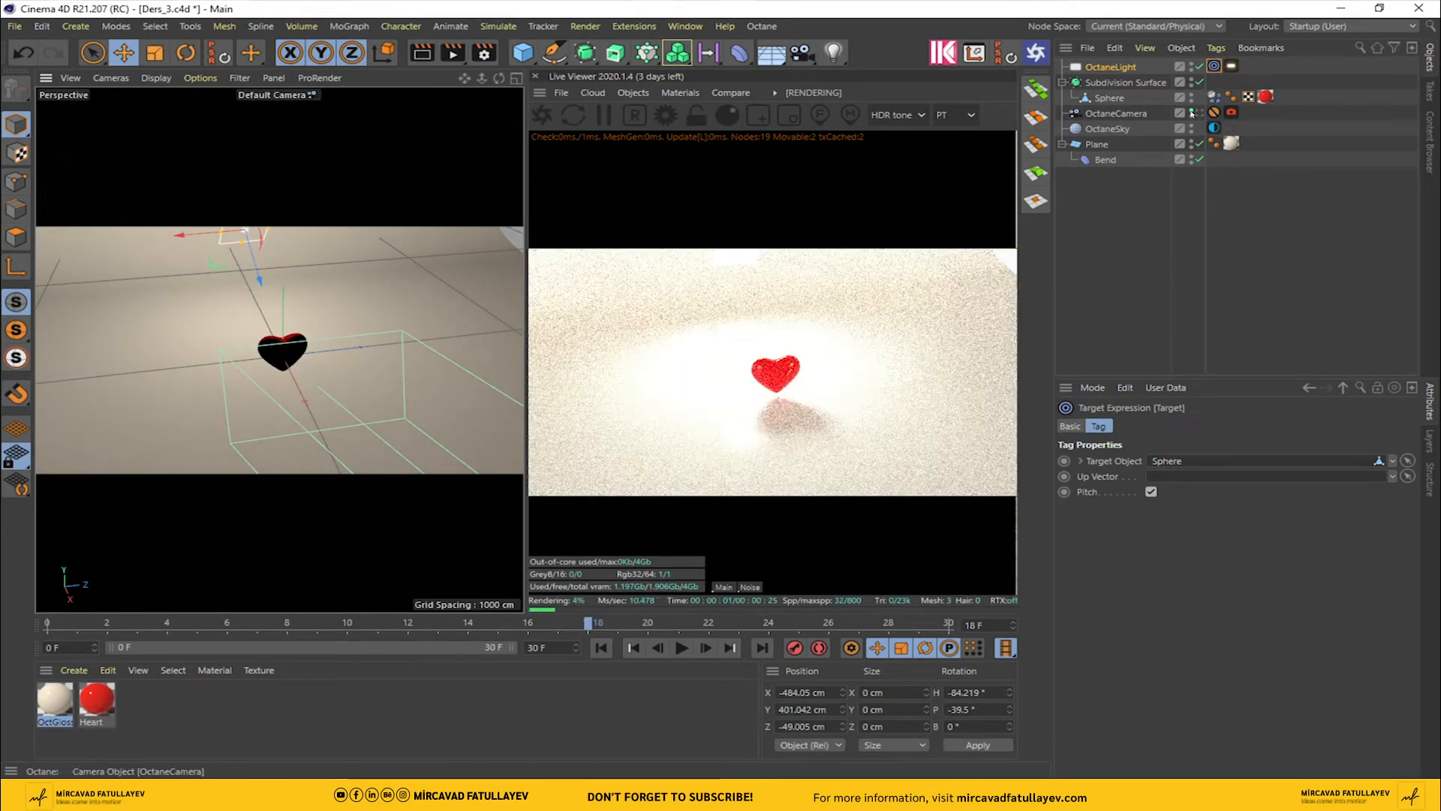
pyautogui.click(1194, 112)
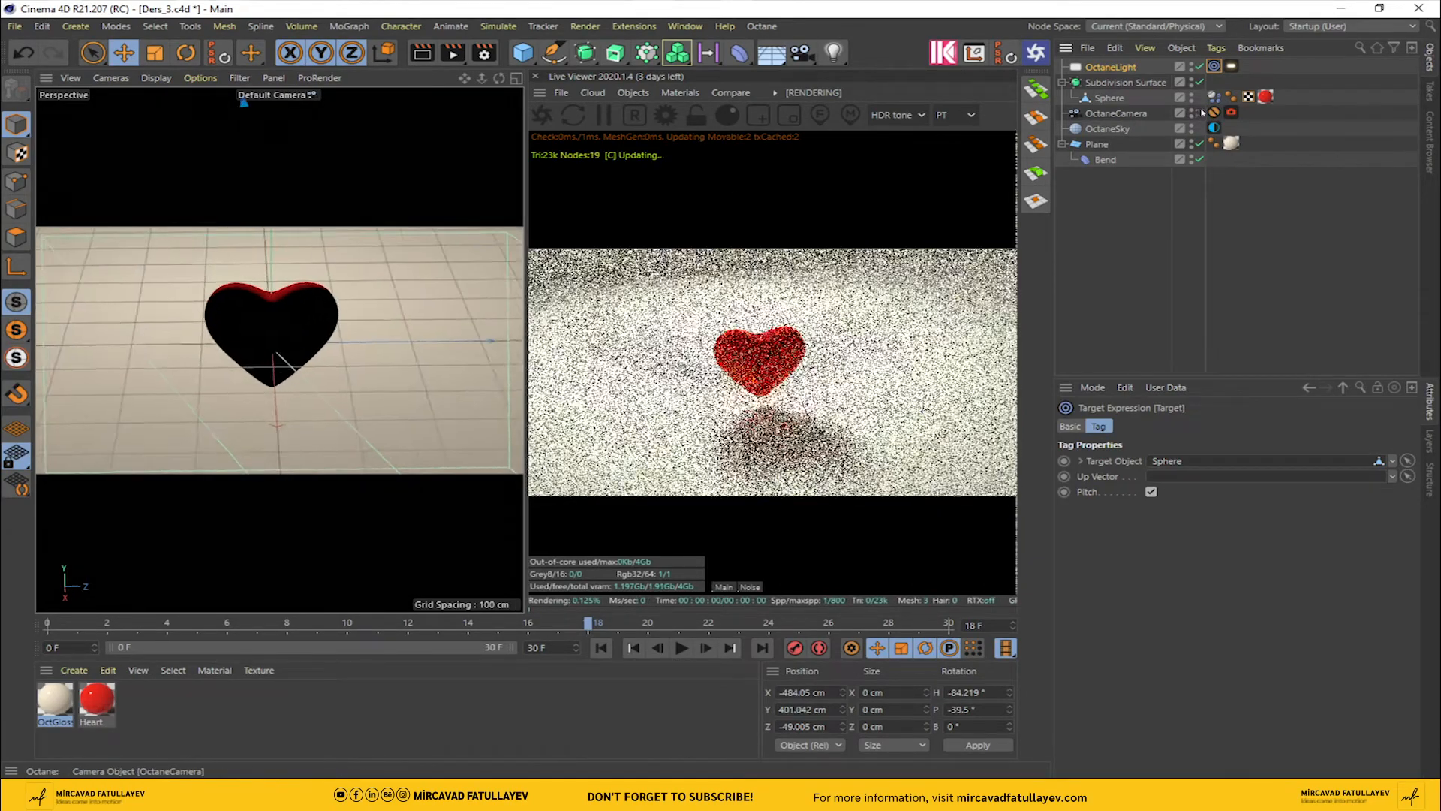
# Step: Set the area light's power to 5 and warm its temperature to about 3215
pyautogui.click(1231, 66)
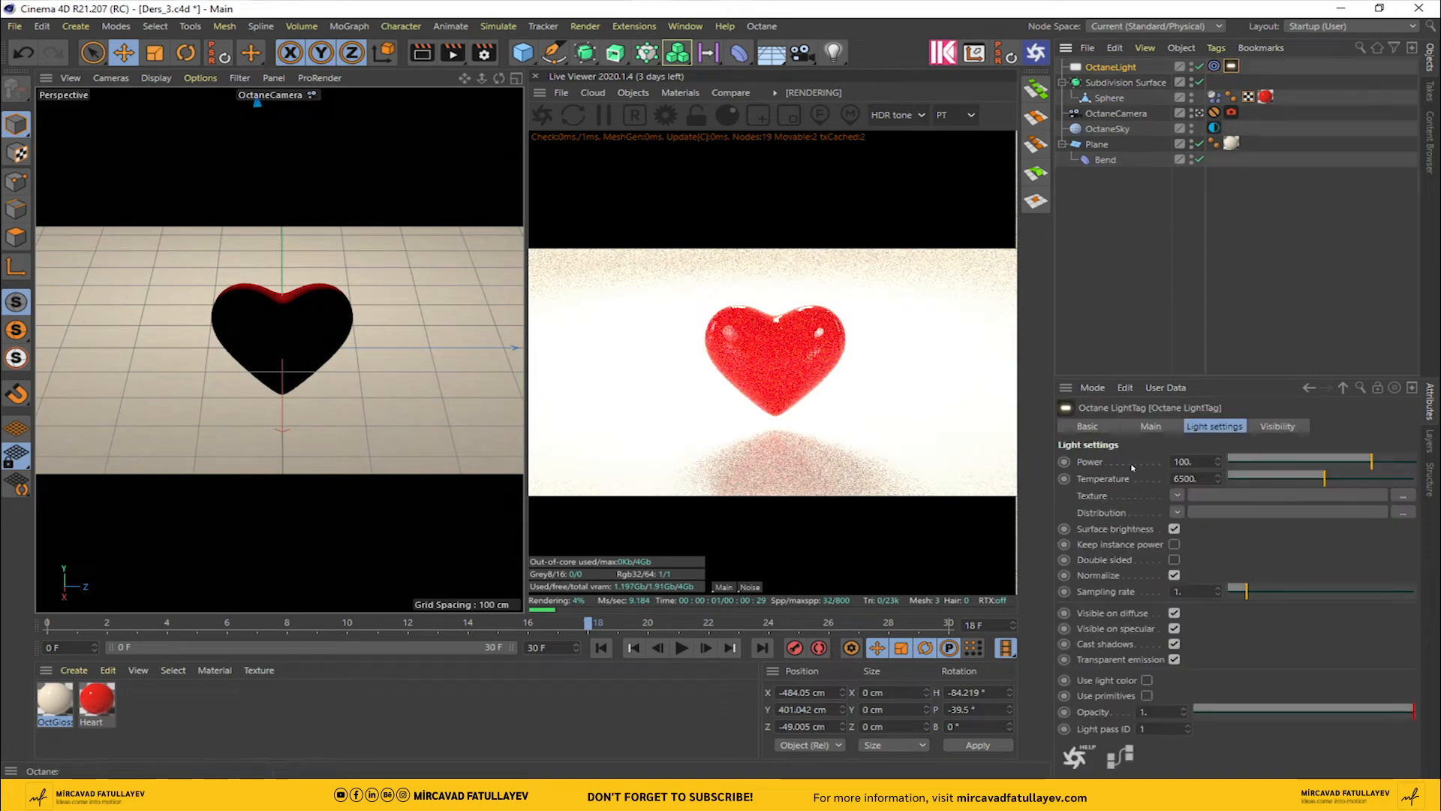
pyautogui.write('5')
pyautogui.press('Return')
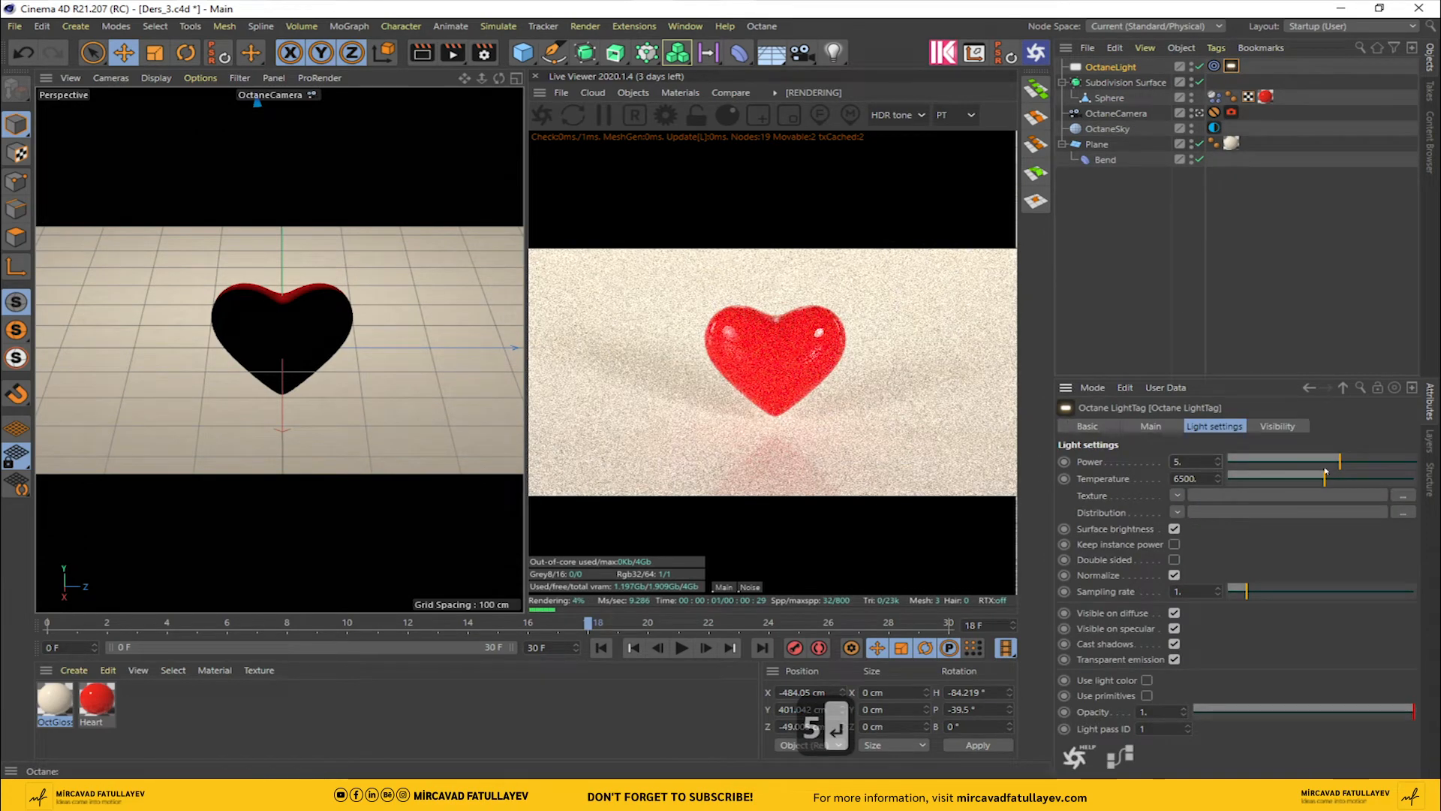
pyautogui.click(1278, 478)
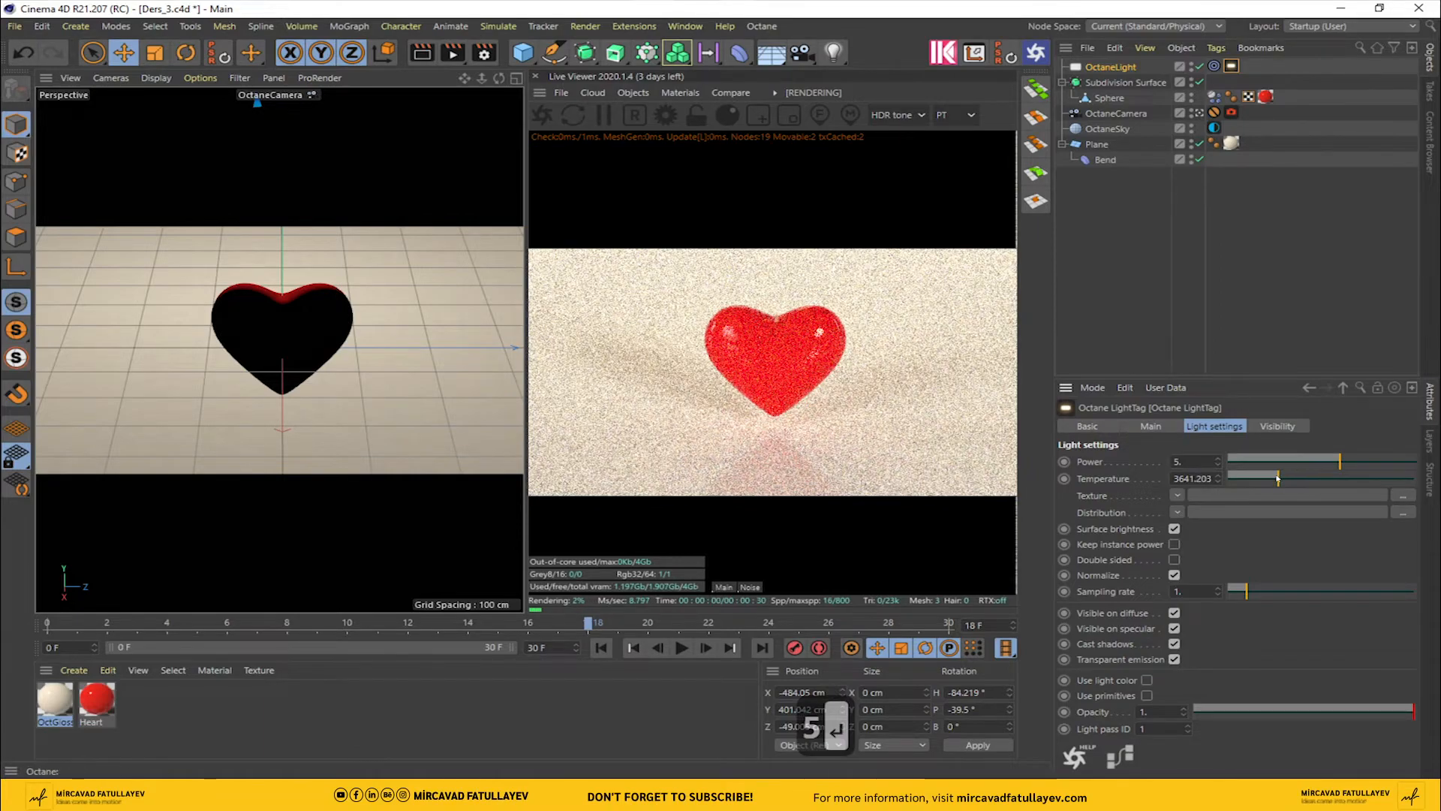
pyautogui.moveTo(1276, 478); pyautogui.dragTo(1265, 481)
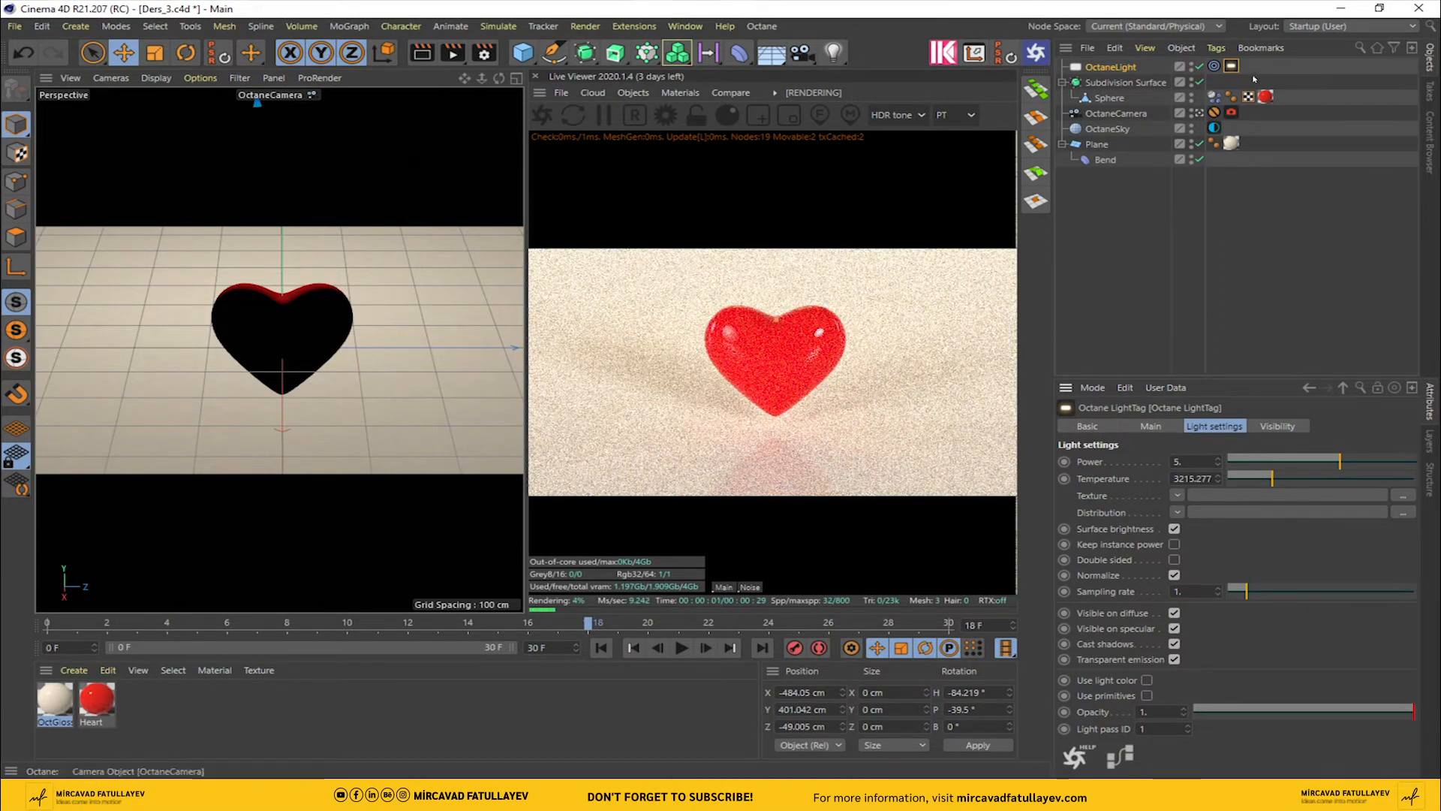
# Step: Switch the area light off and on to compare its effect, set its power to 10, and deselect it
pyautogui.click(1191, 66)
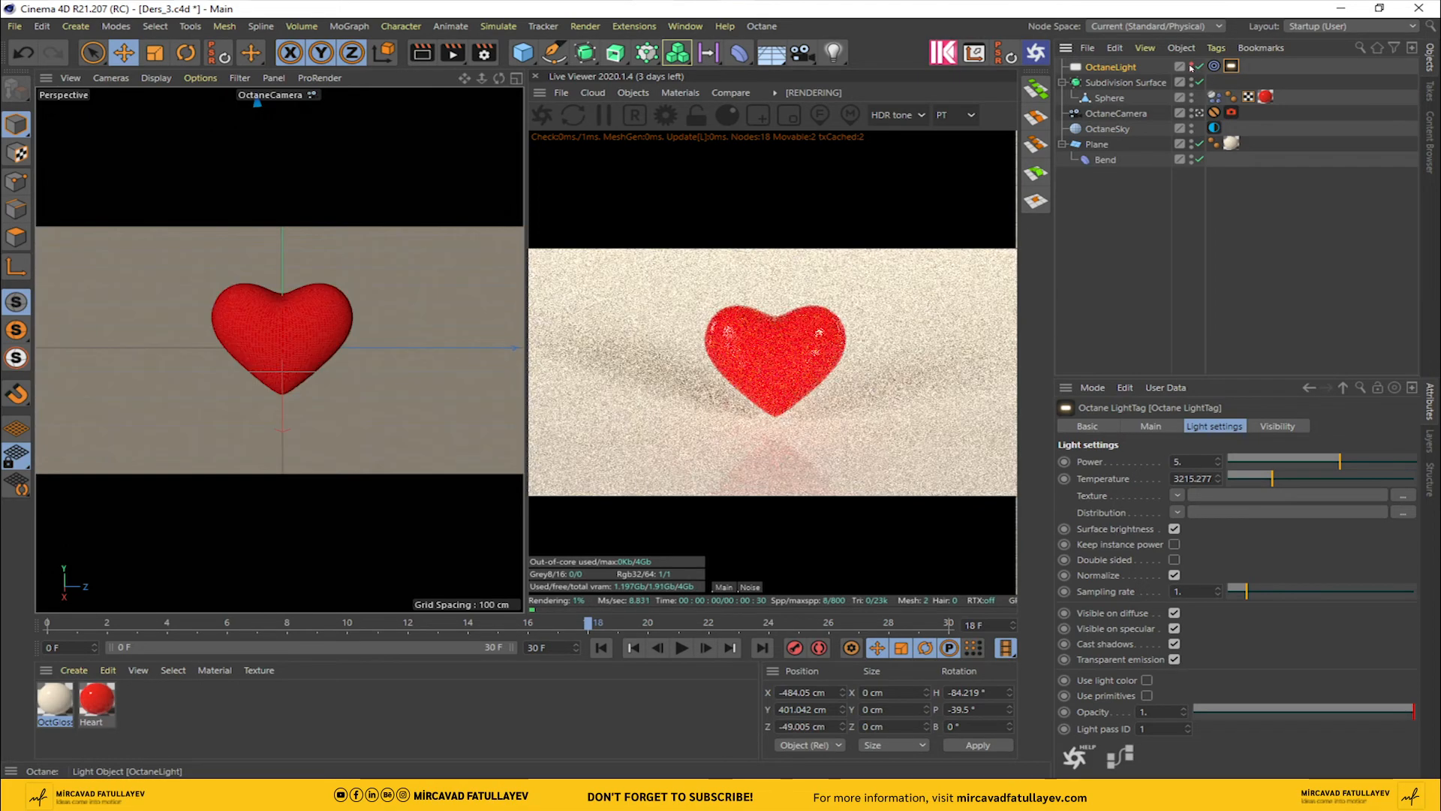
pyautogui.click(1192, 66)
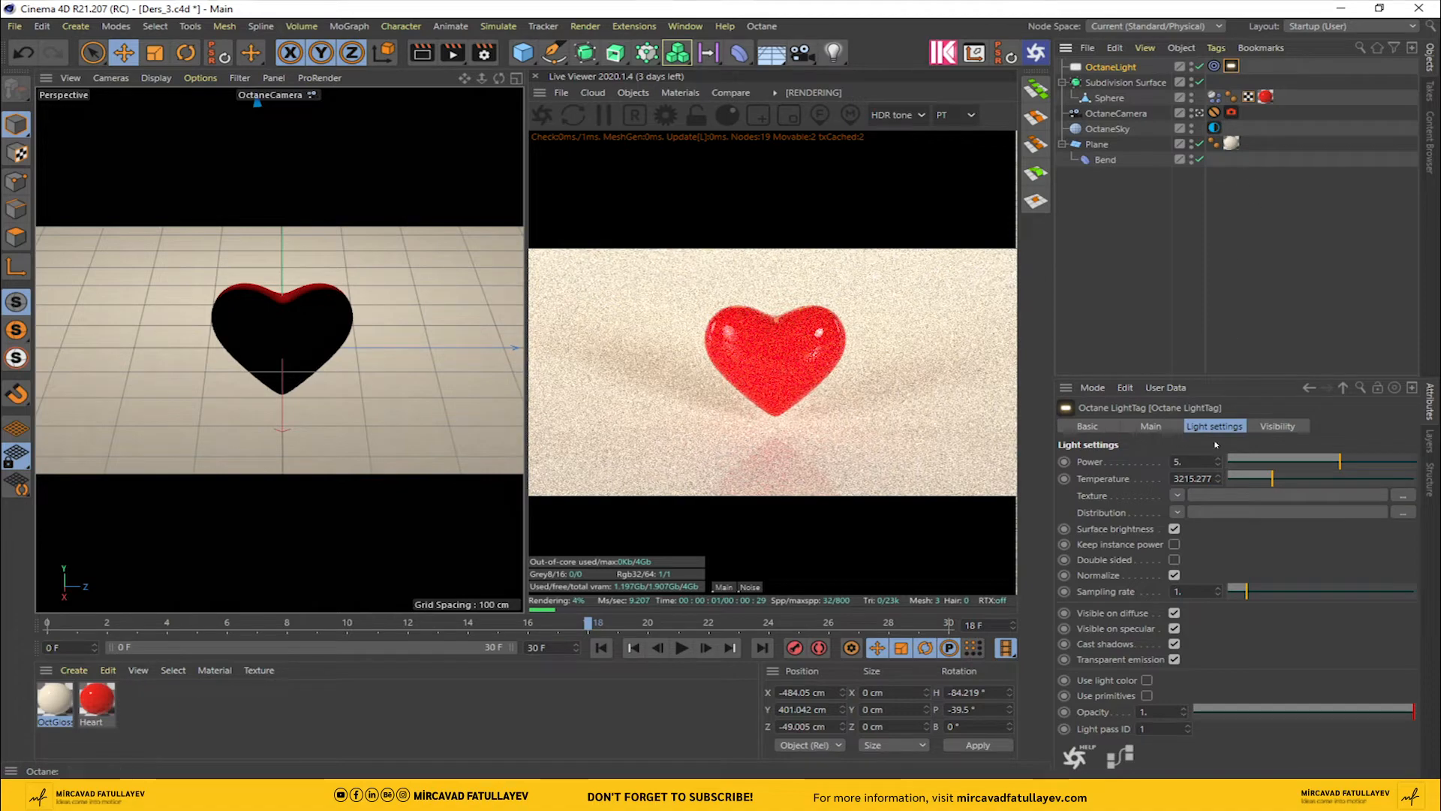
pyautogui.write('10')
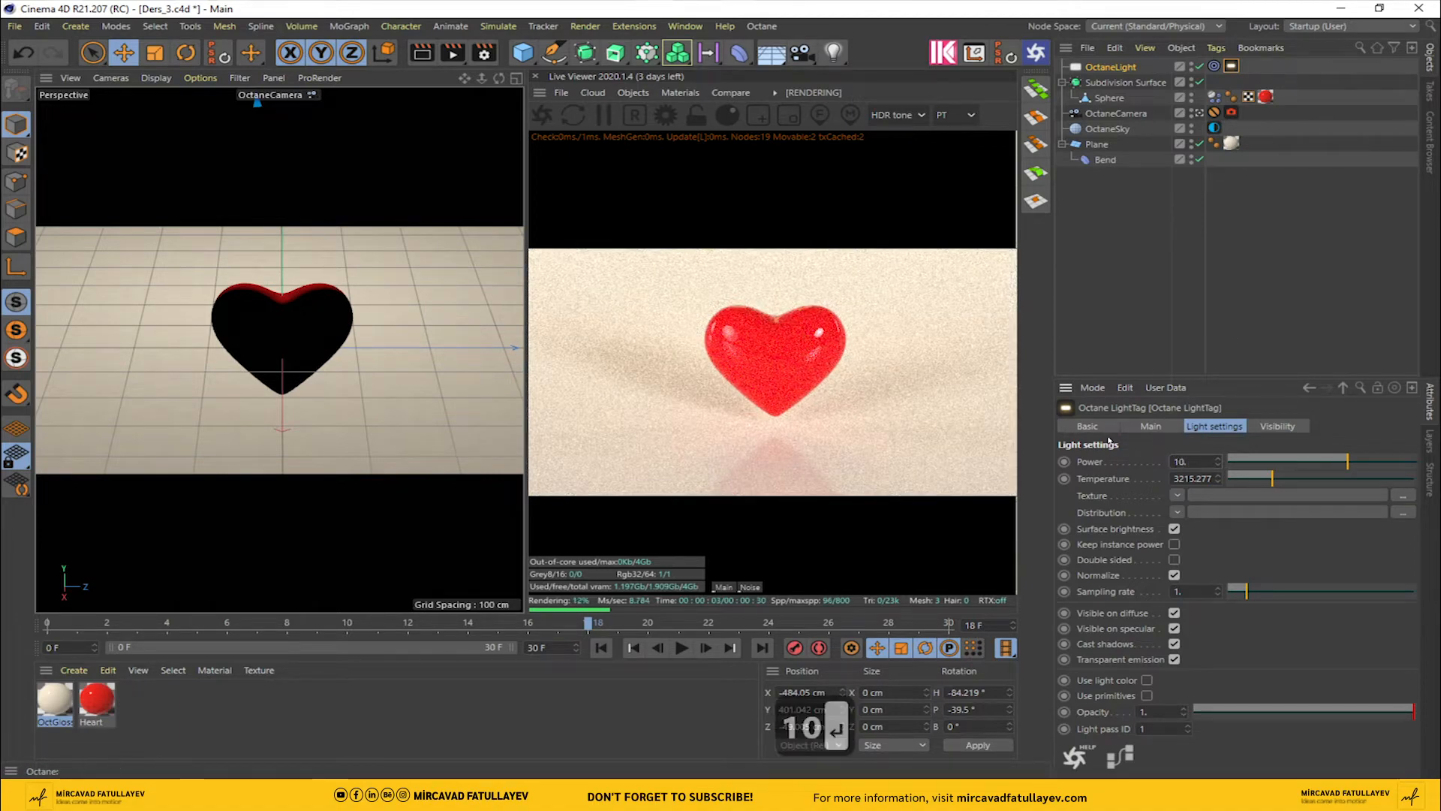
pyautogui.press('Return')
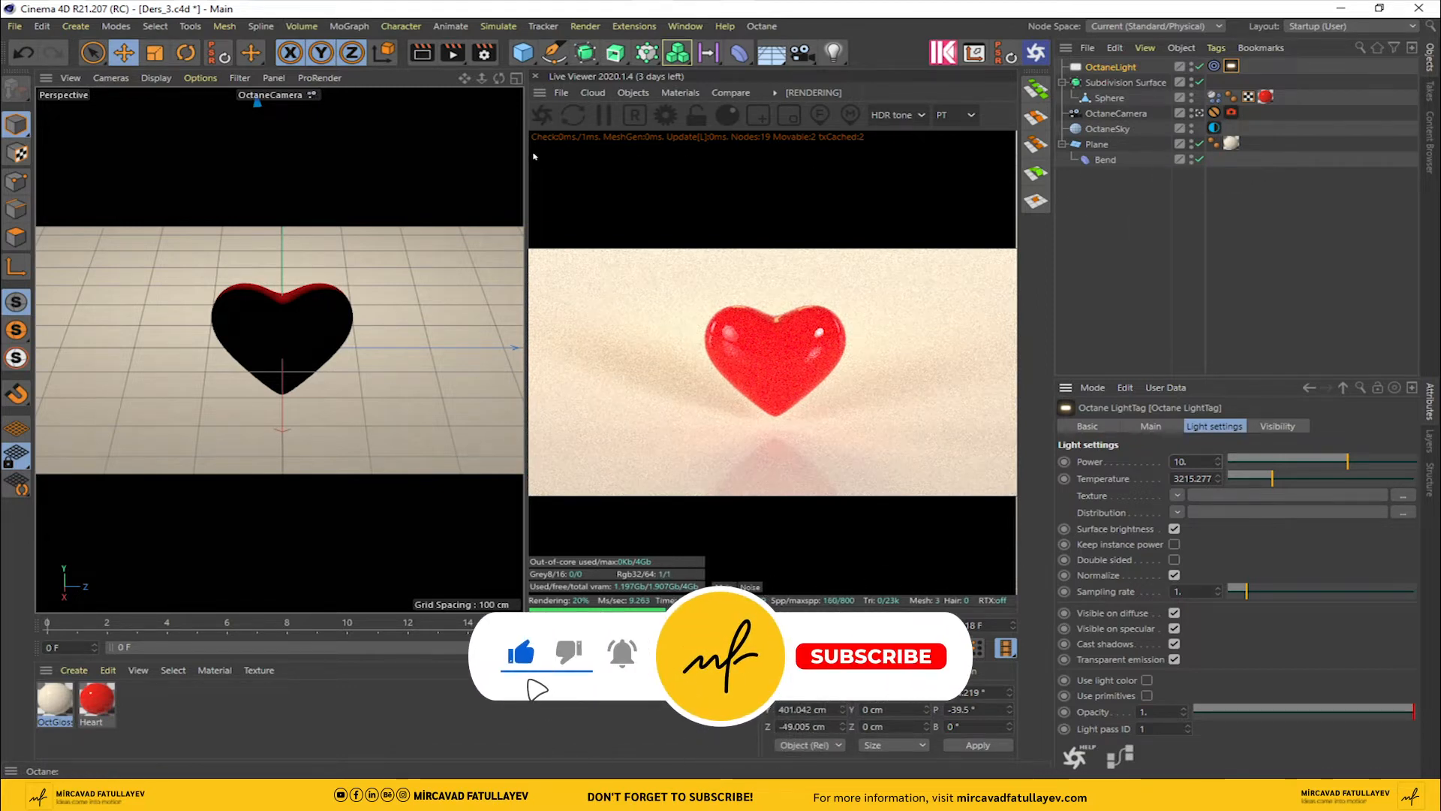
pyautogui.click(470, 120)
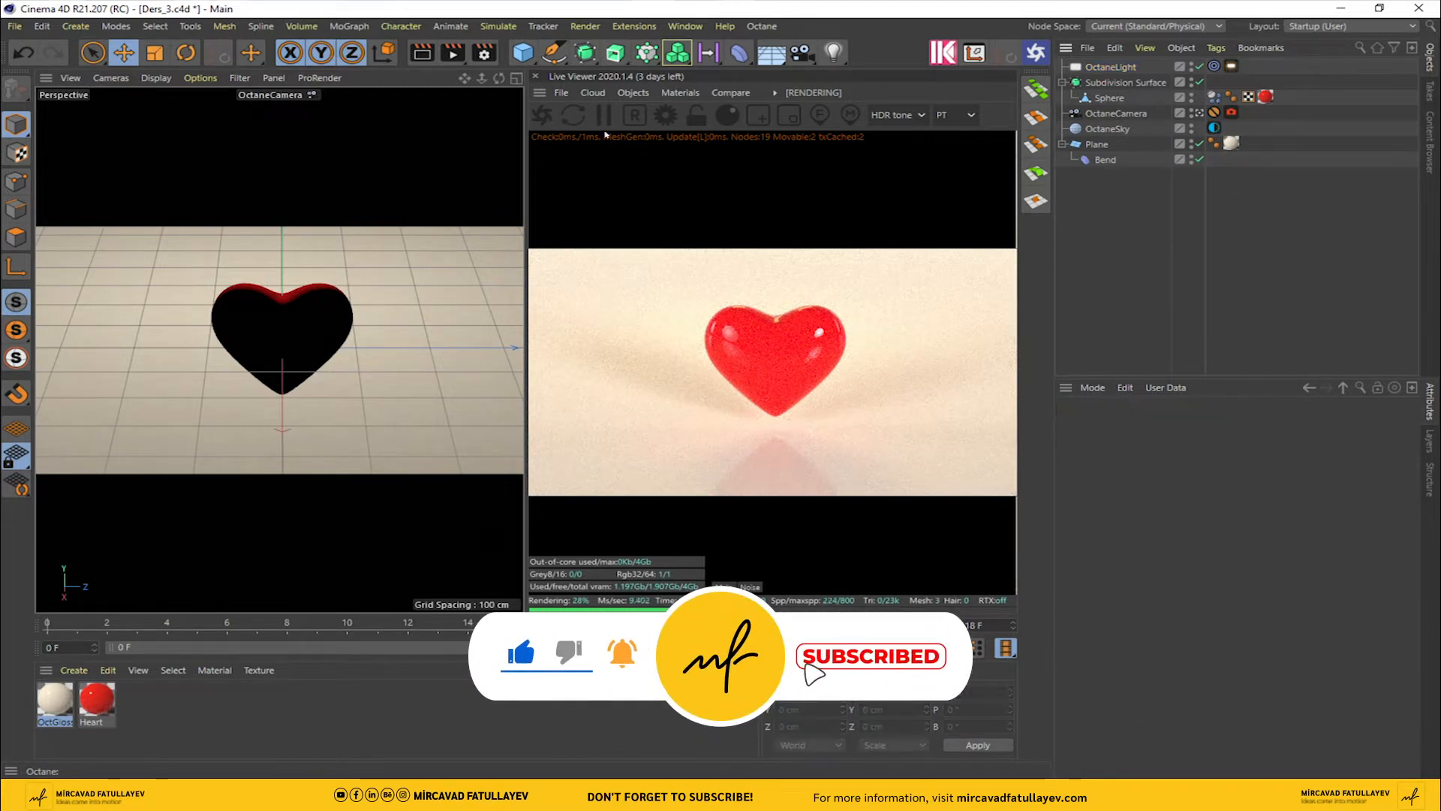
# Step: Set the regular image output in the render settings to 16-bit PNG, saved as Heart_standart in the Render\Standart folder
pyautogui.hotkey('ctrl', 'b')
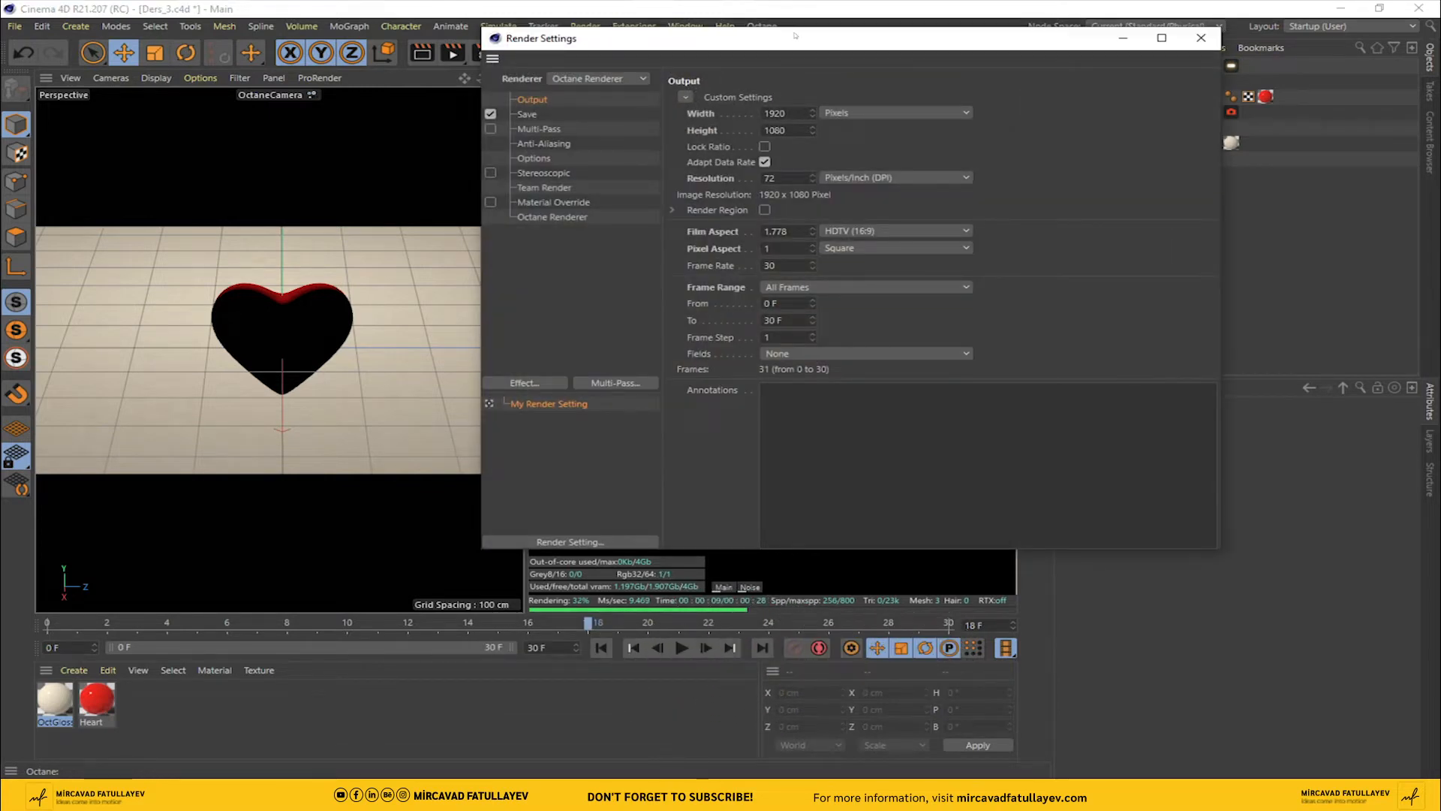
pyautogui.moveTo(795, 36); pyautogui.dragTo(591, 62)
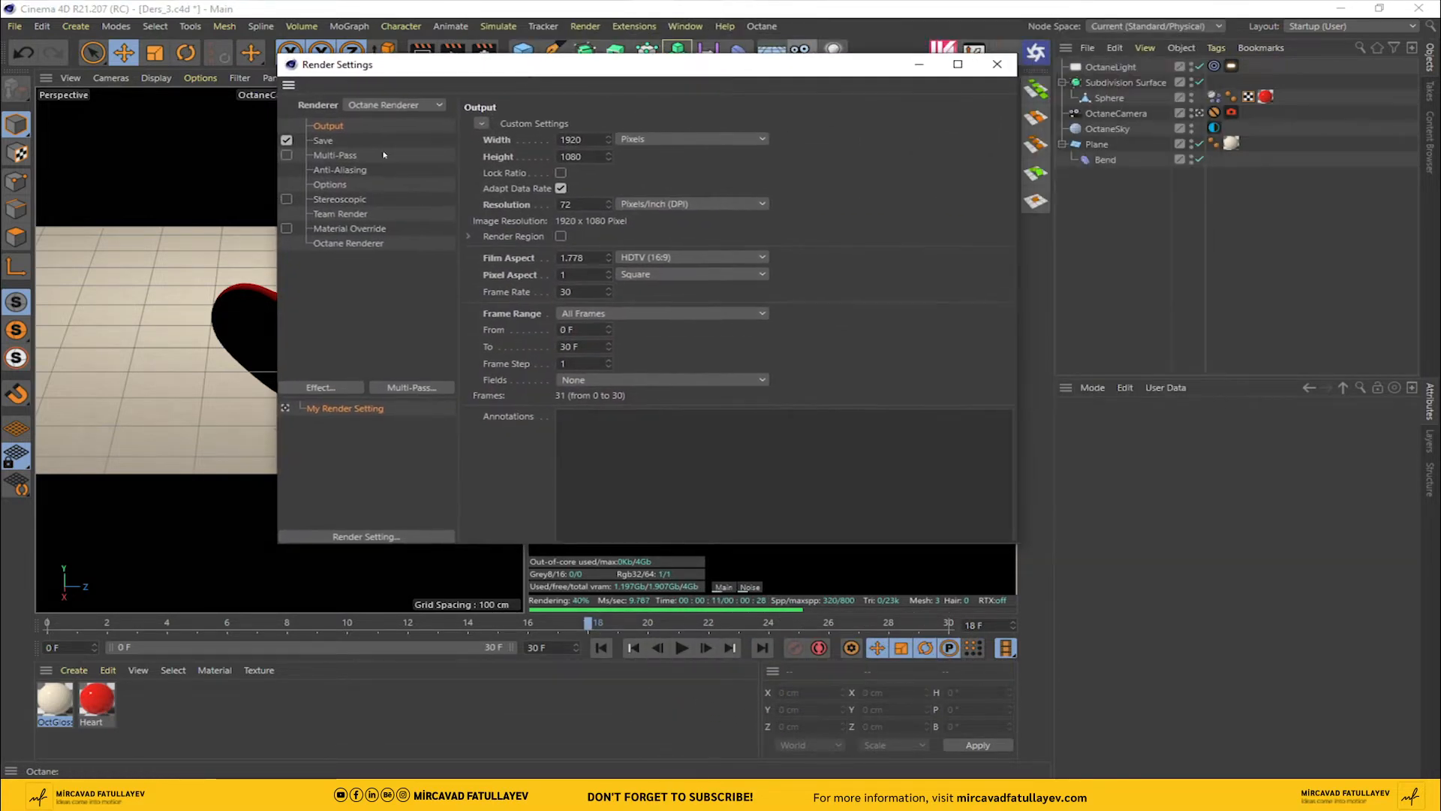
pyautogui.click(321, 140)
pyautogui.click(767, 171)
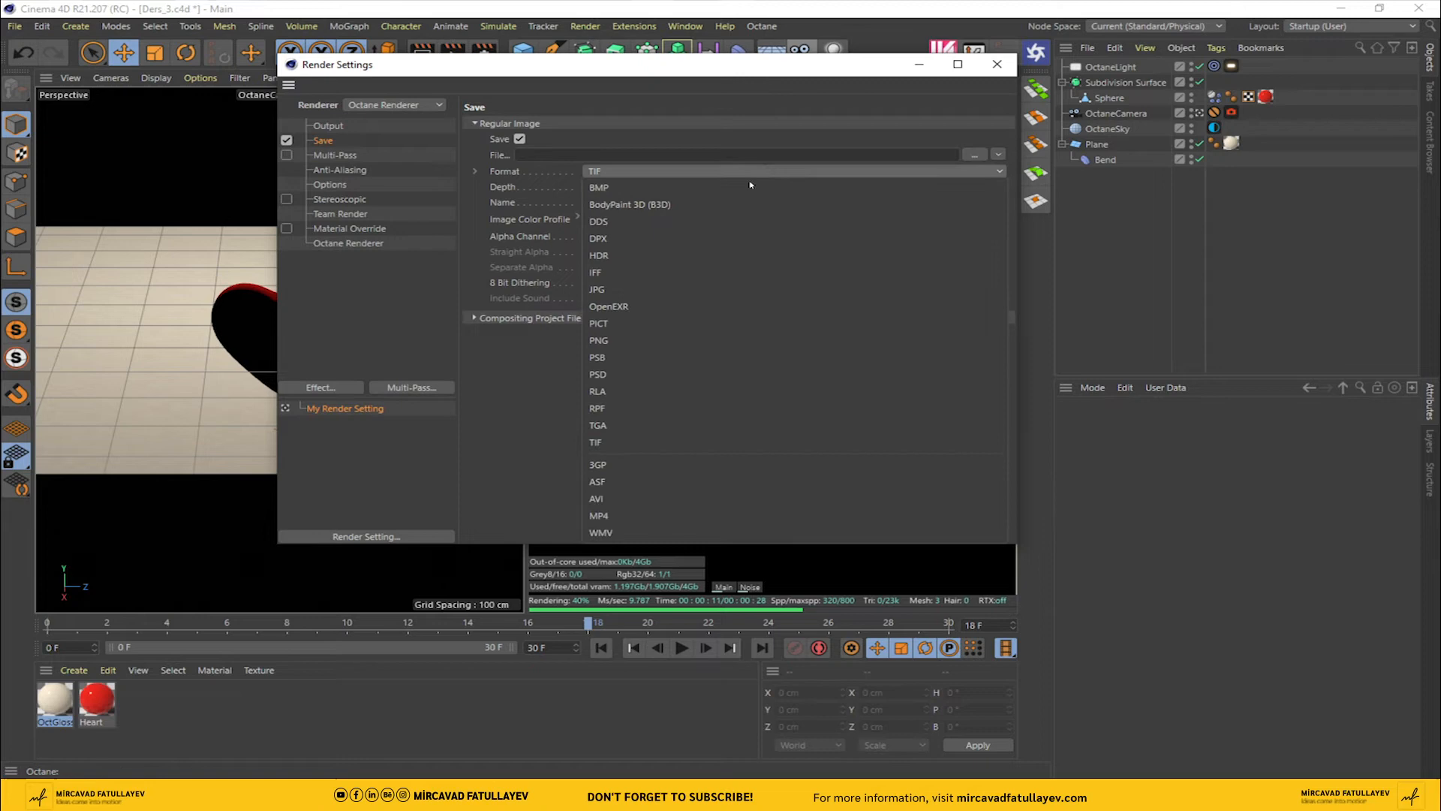
pyautogui.click(623, 340)
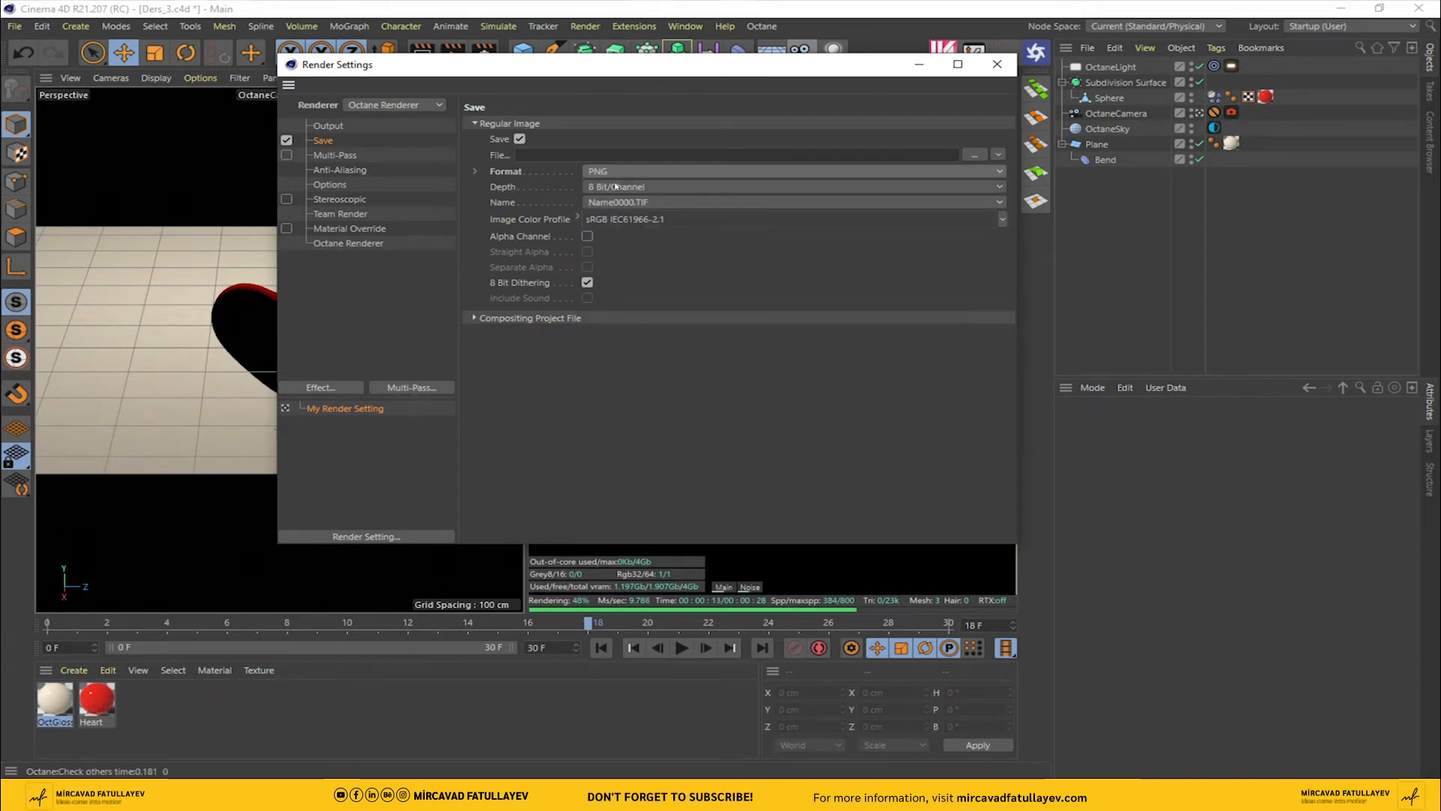
pyautogui.click(984, 155)
pyautogui.write('Heart_standart')
pyautogui.press('Return')
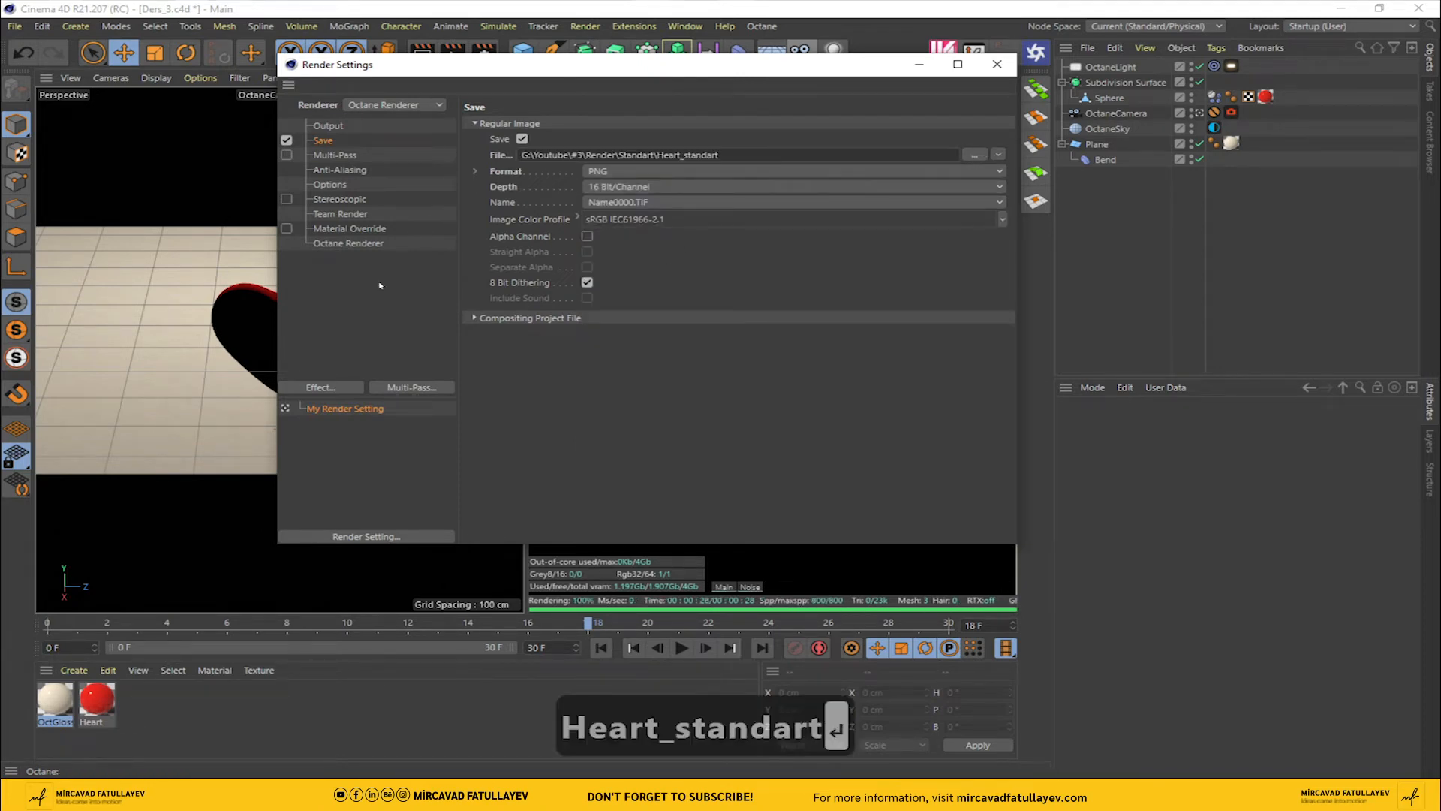
# Step: Enable Octane render passes as 16-bit PNG with Save beauty and Folders on, saved to G:\Youtube\#3\Render\Octane\Heart_Octane
pyautogui.click(366, 243)
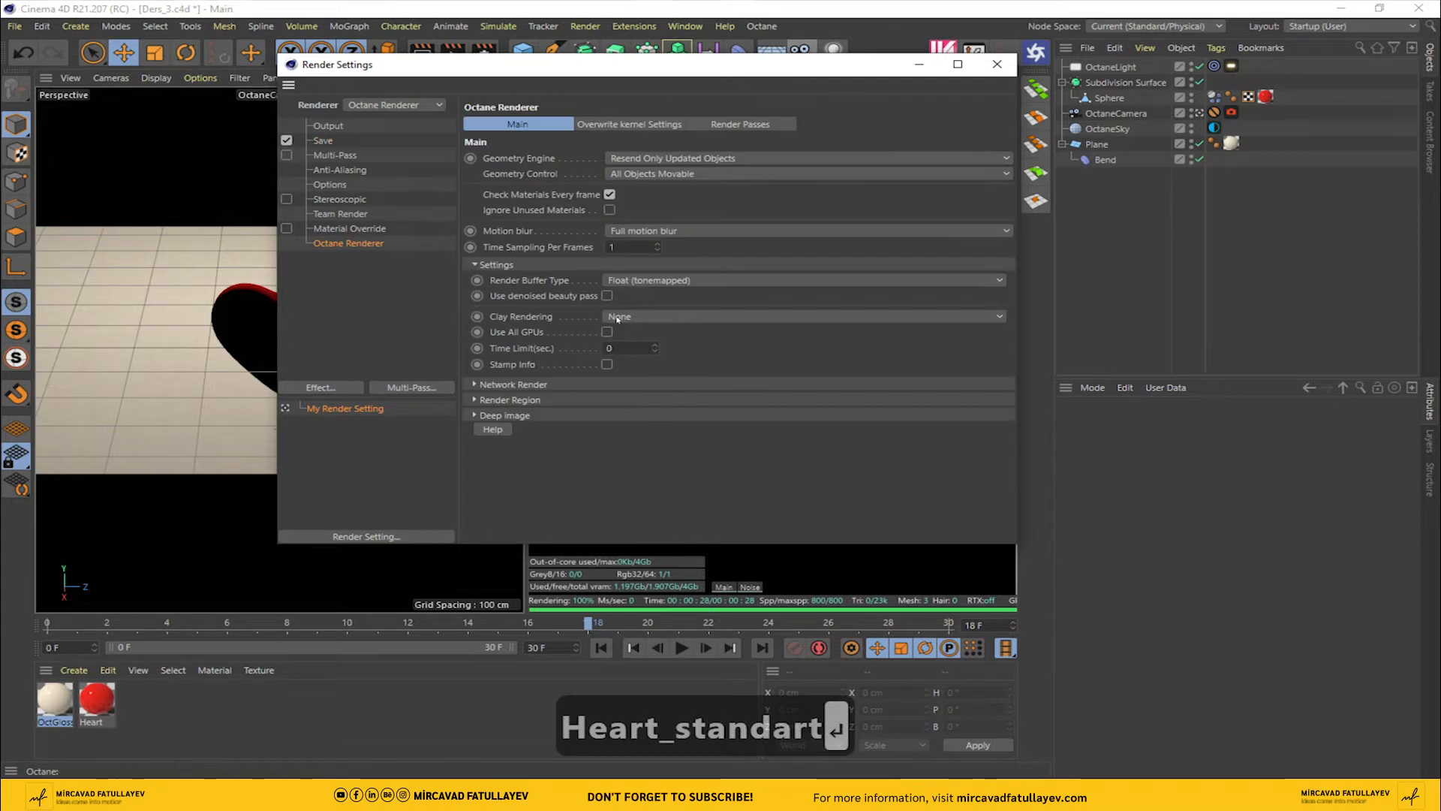
pyautogui.click(765, 123)
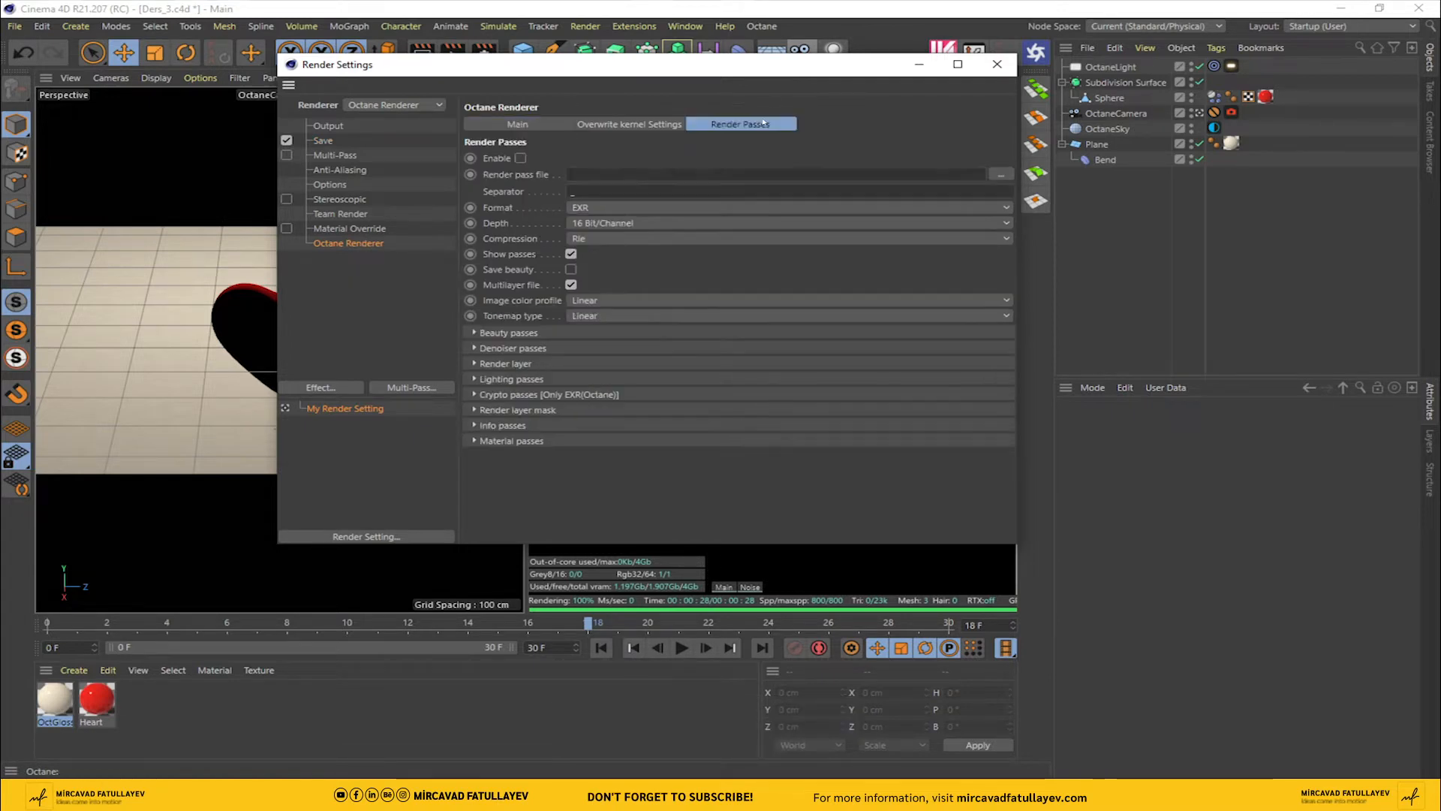
pyautogui.click(521, 159)
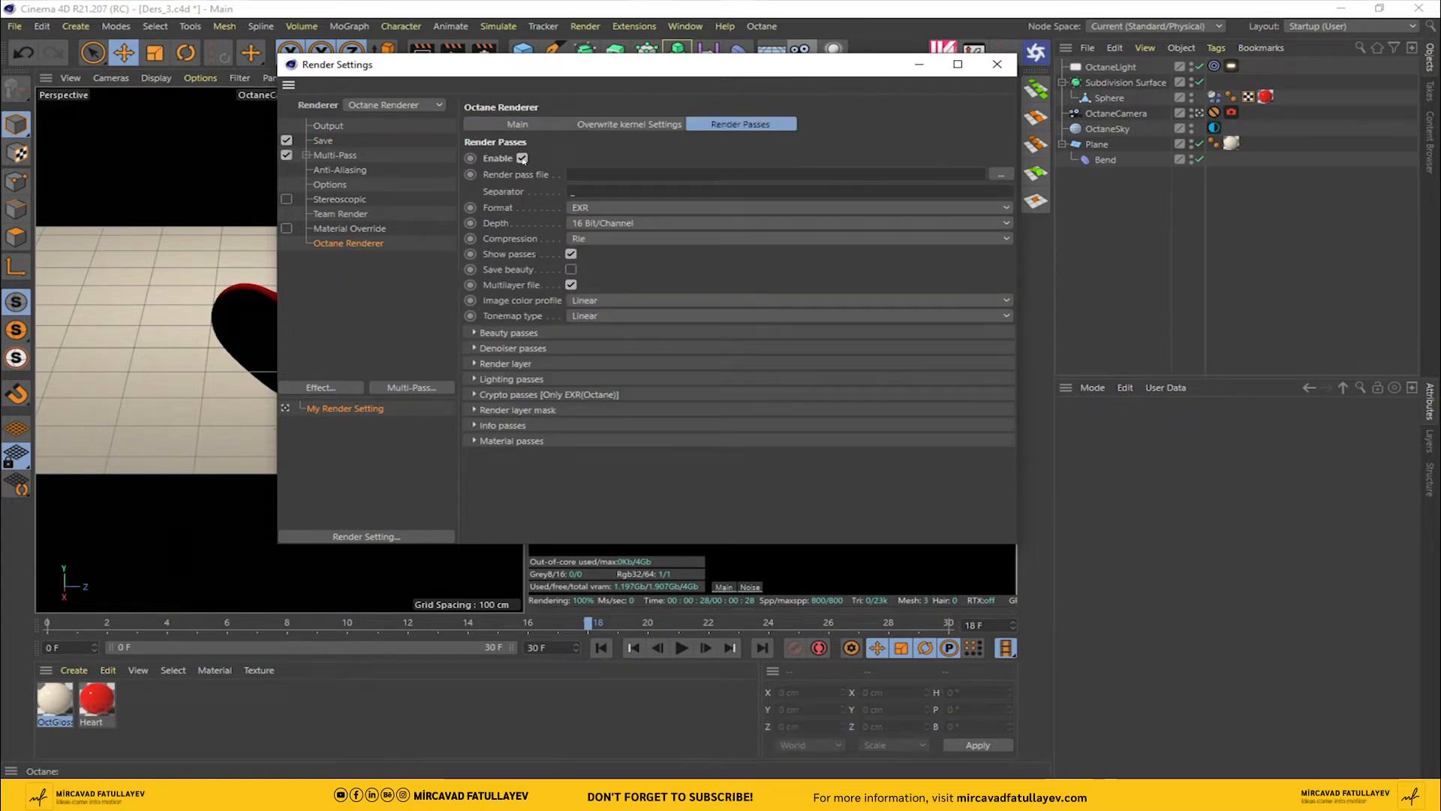
pyautogui.click(605, 206)
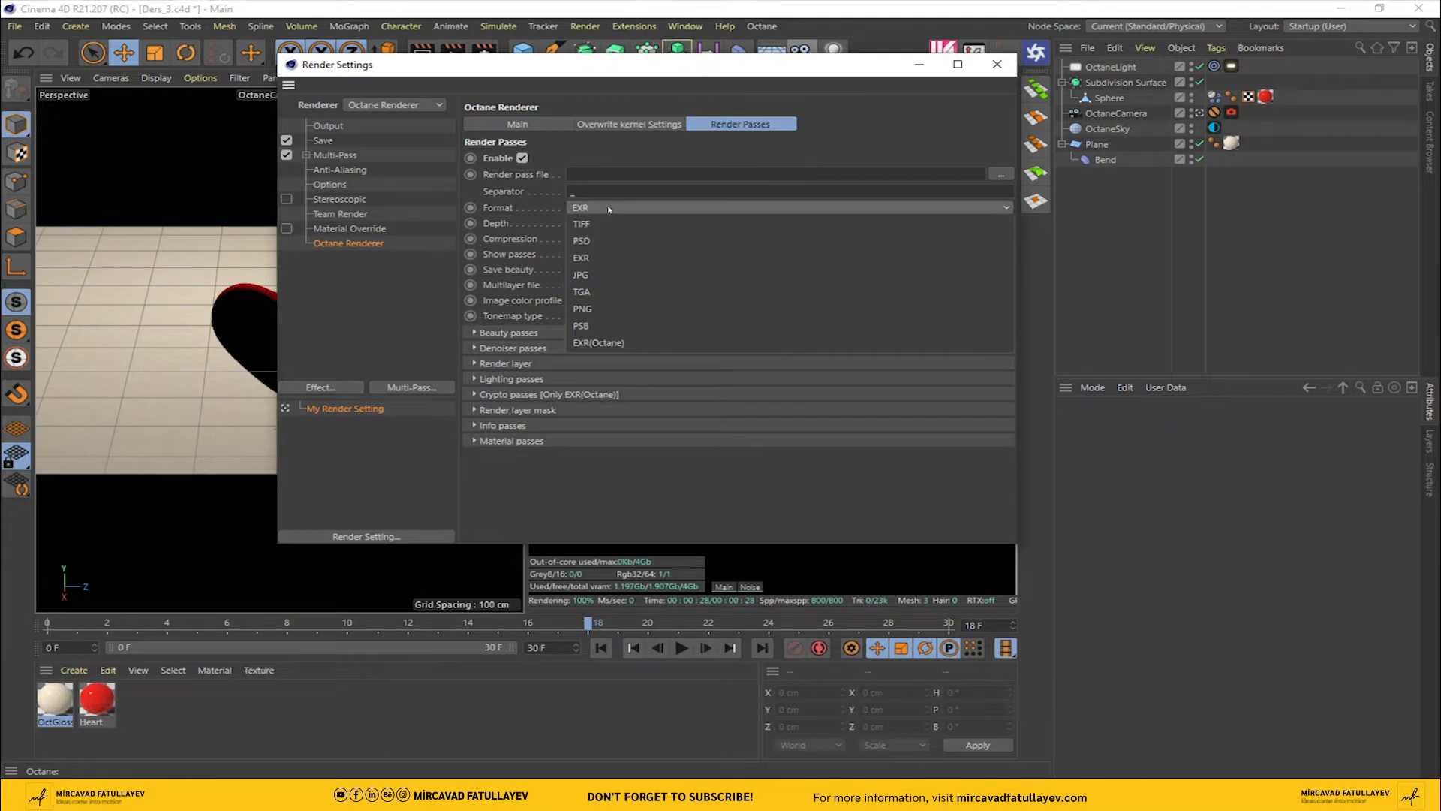
pyautogui.click(609, 309)
pyautogui.click(571, 270)
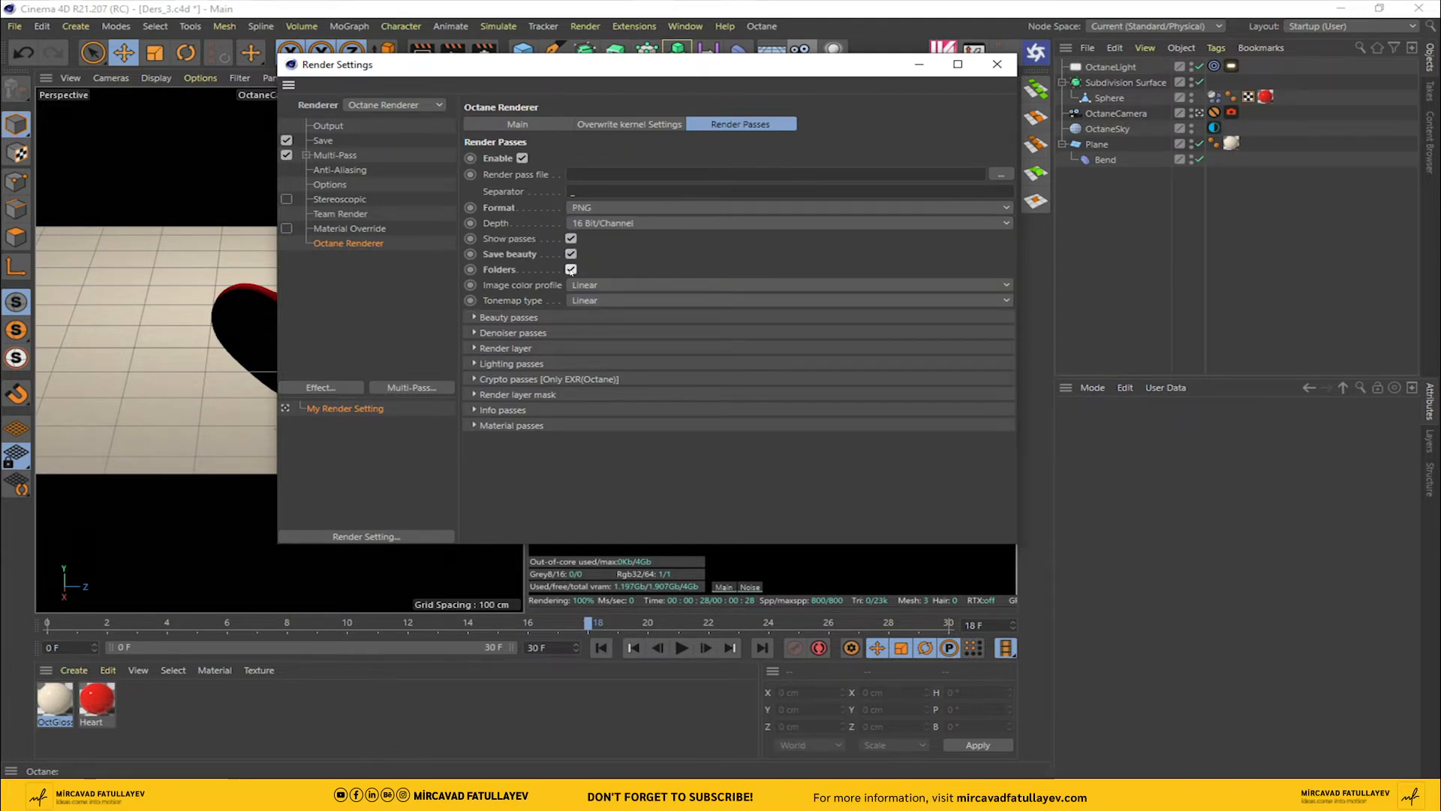
pyautogui.write('G:\\Youtube\\#3\\Render\\Octane\\Heart_Octane')
pyautogui.press('Return')
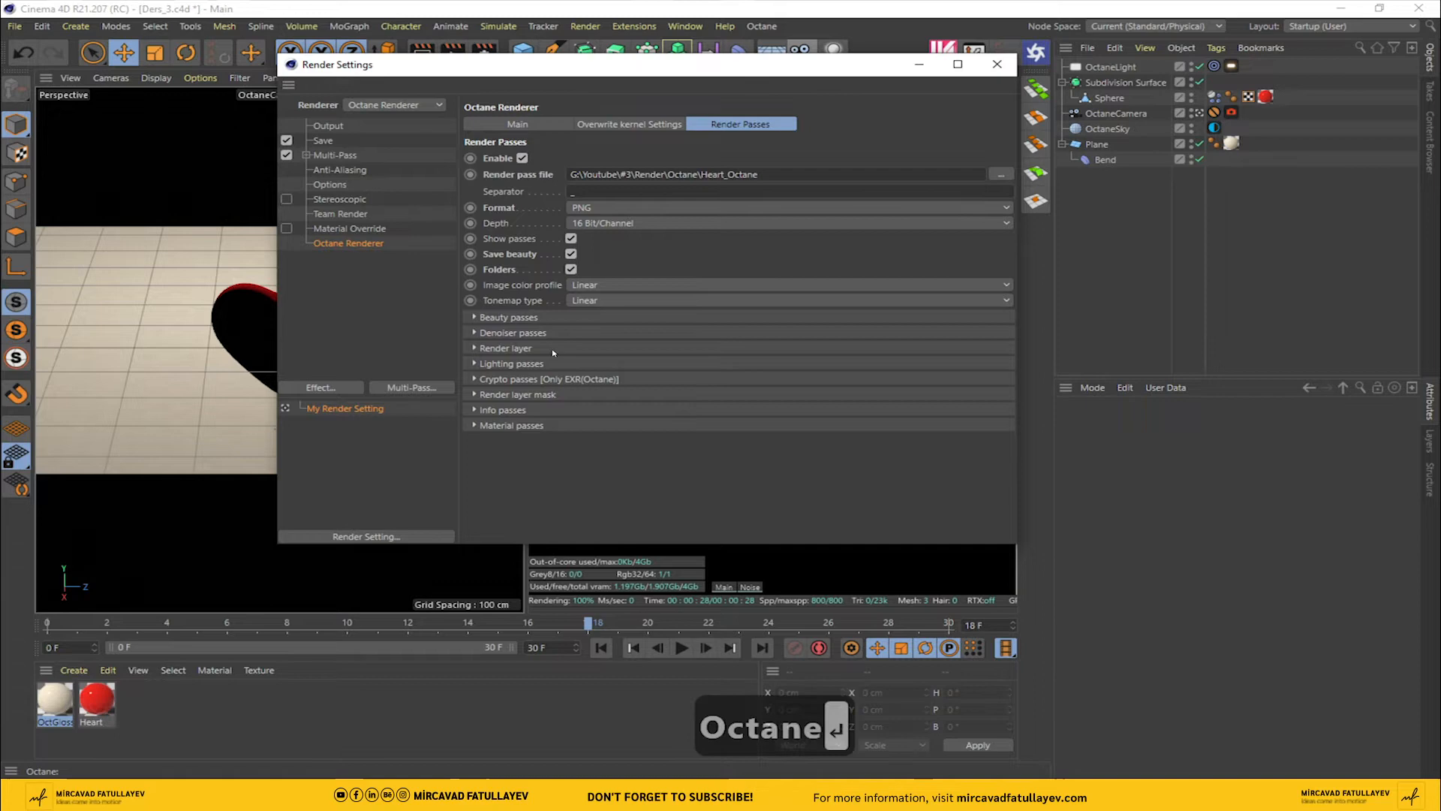
# Step: Enable the Denoised beauty and AO render passes, check the remaining pass groups, and close the render settings
pyautogui.click(528, 335)
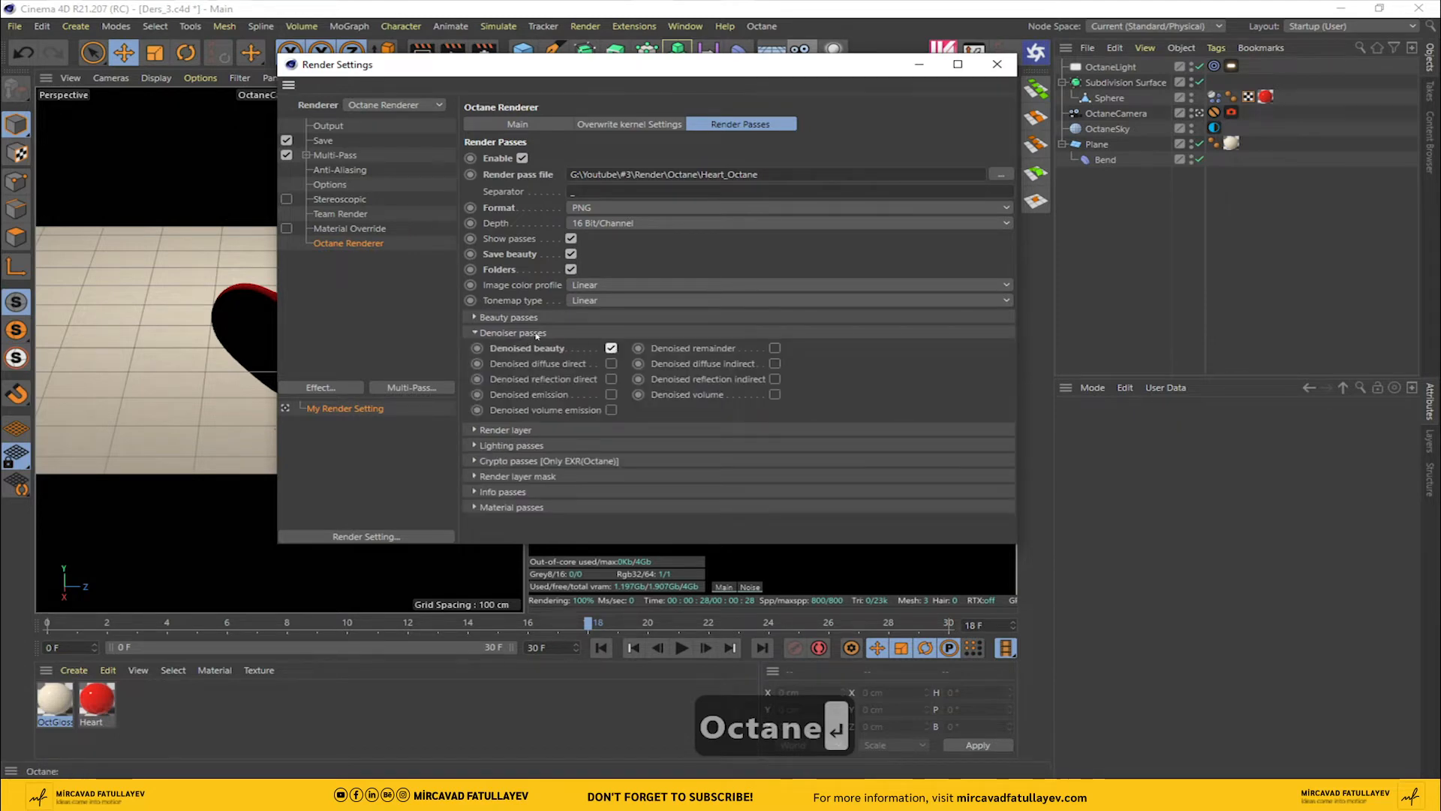
pyautogui.keyDown('ctrl'); pyautogui.click(549, 425); pyautogui.keyUp('ctrl')
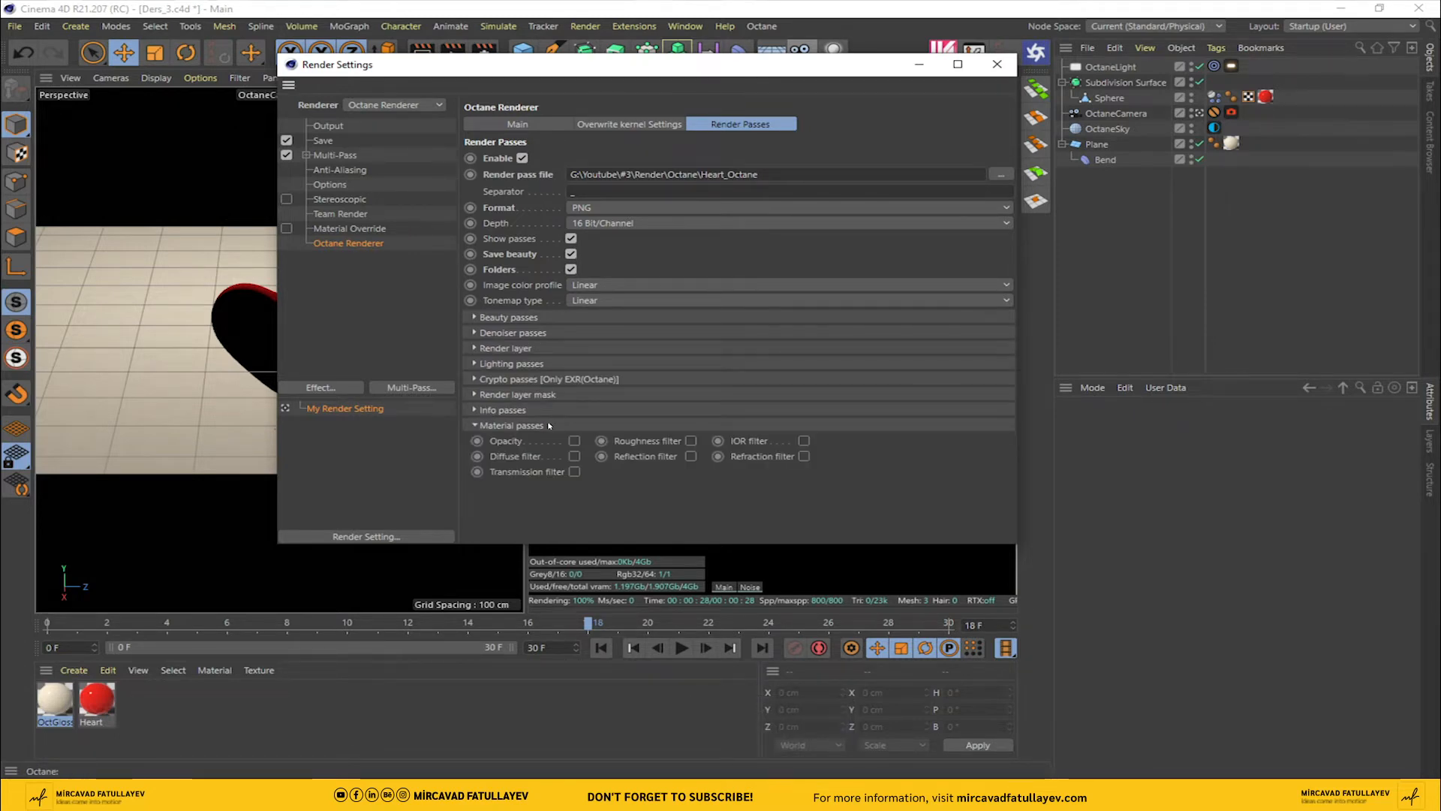
pyautogui.click(549, 425)
pyautogui.click(548, 411)
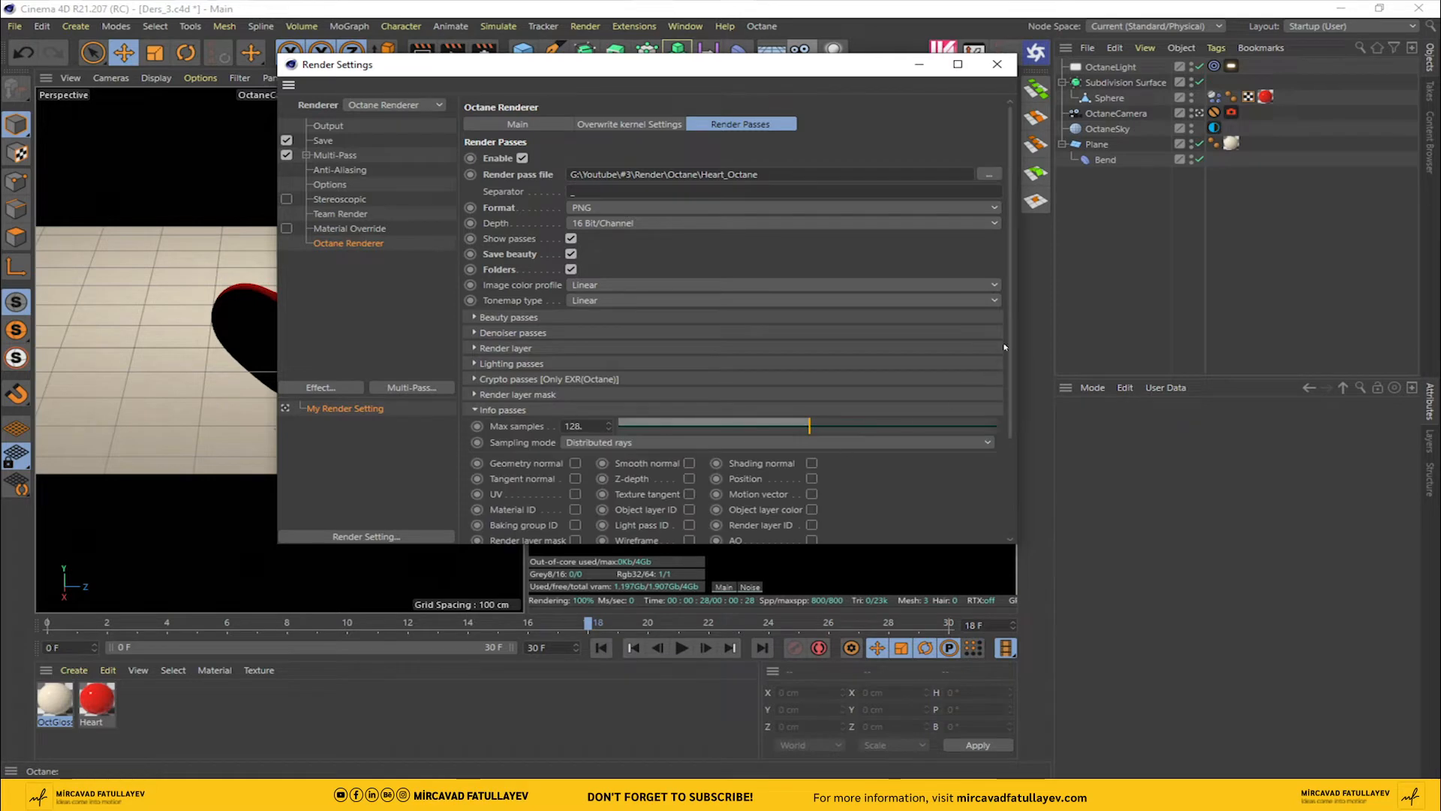
pyautogui.scroll(-3, 1005, 347)
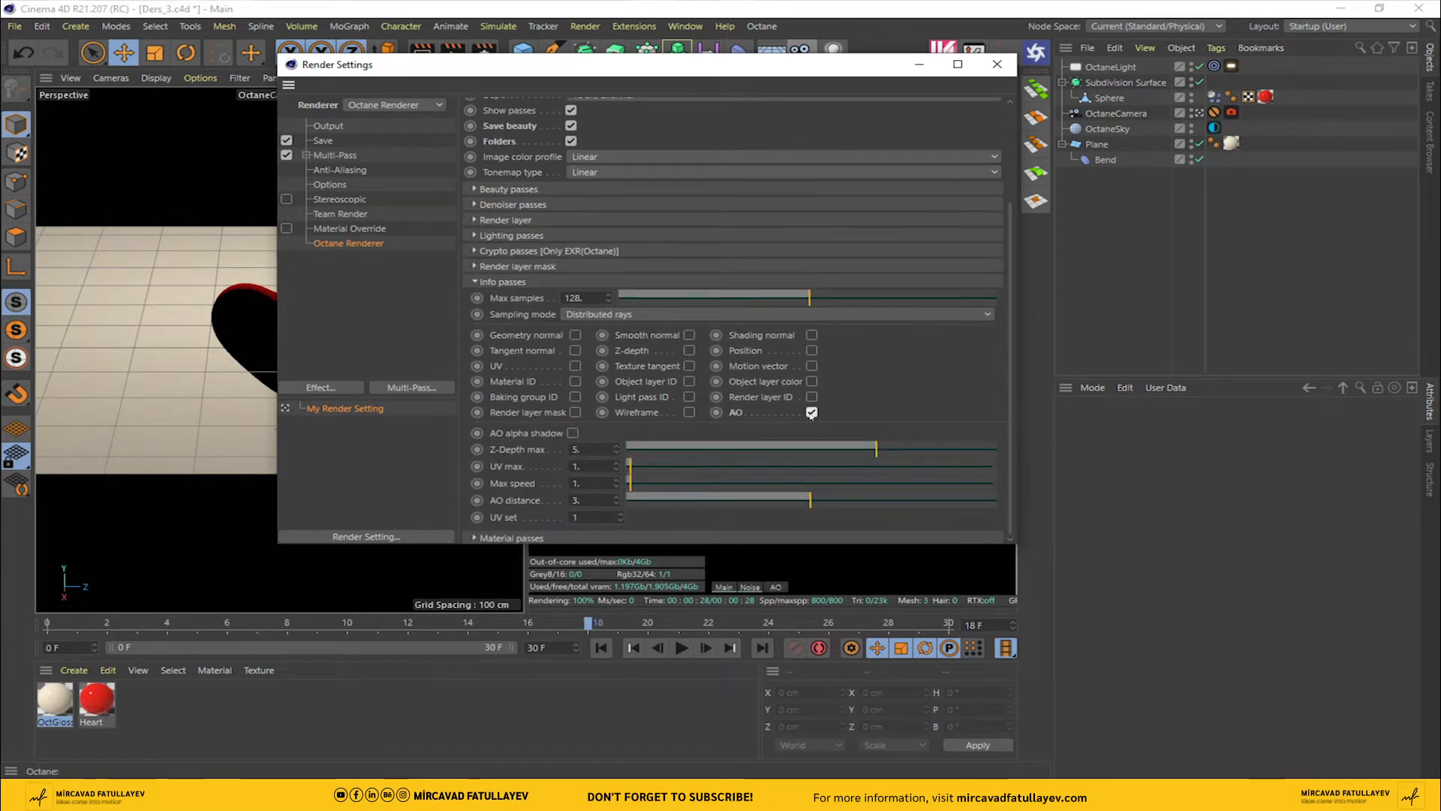
pyautogui.click(483, 282)
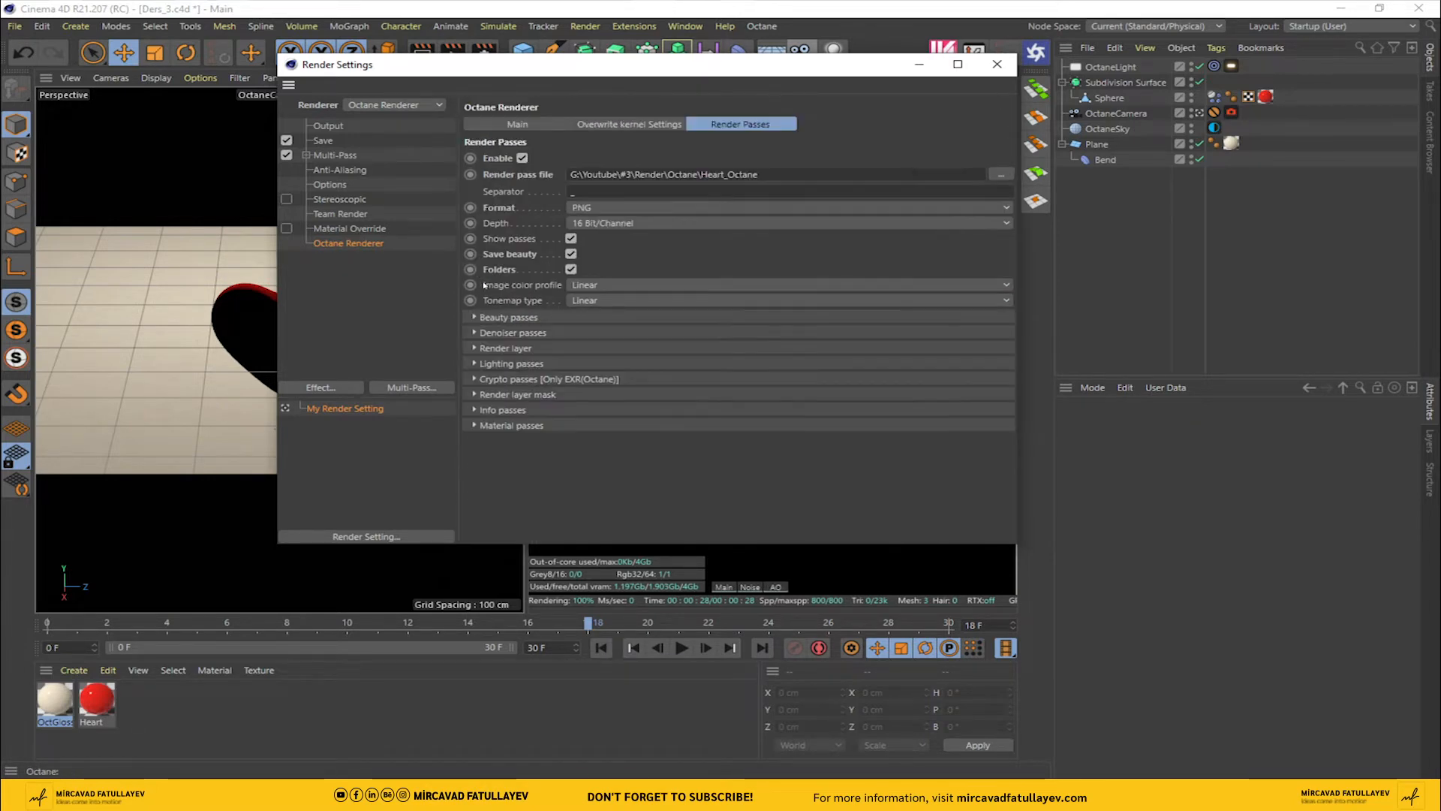
pyautogui.click(508, 318)
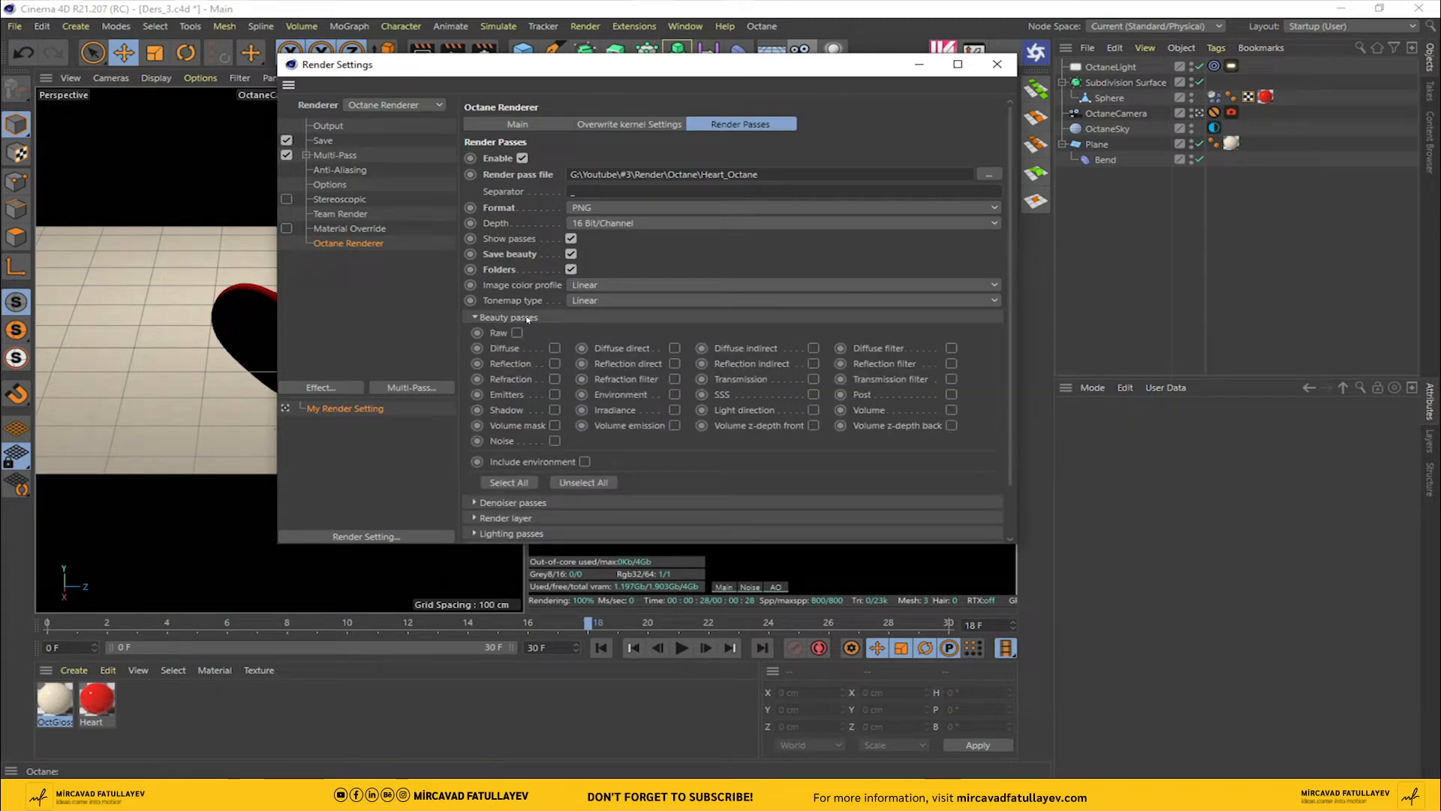
pyautogui.click(527, 319)
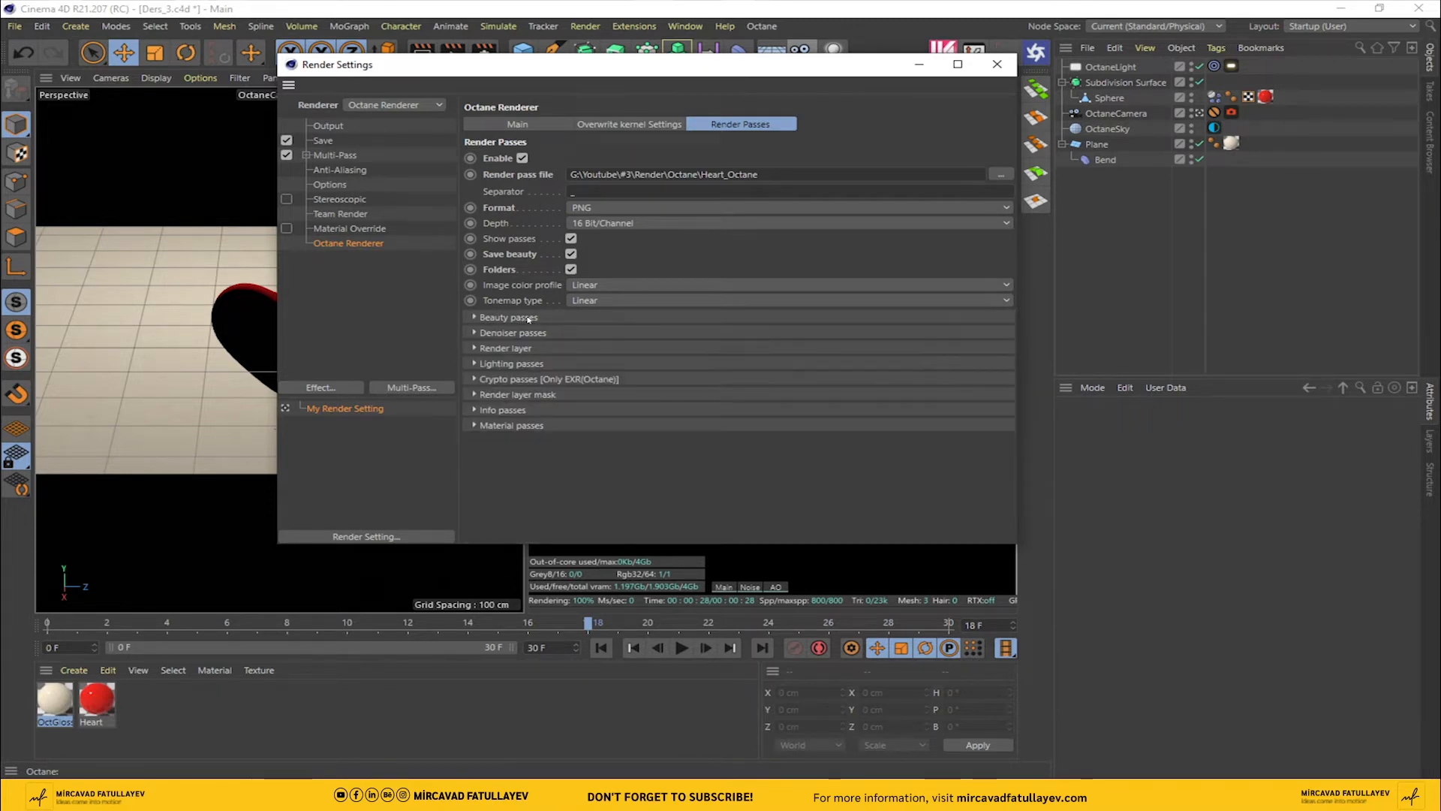
pyautogui.click(984, 71)
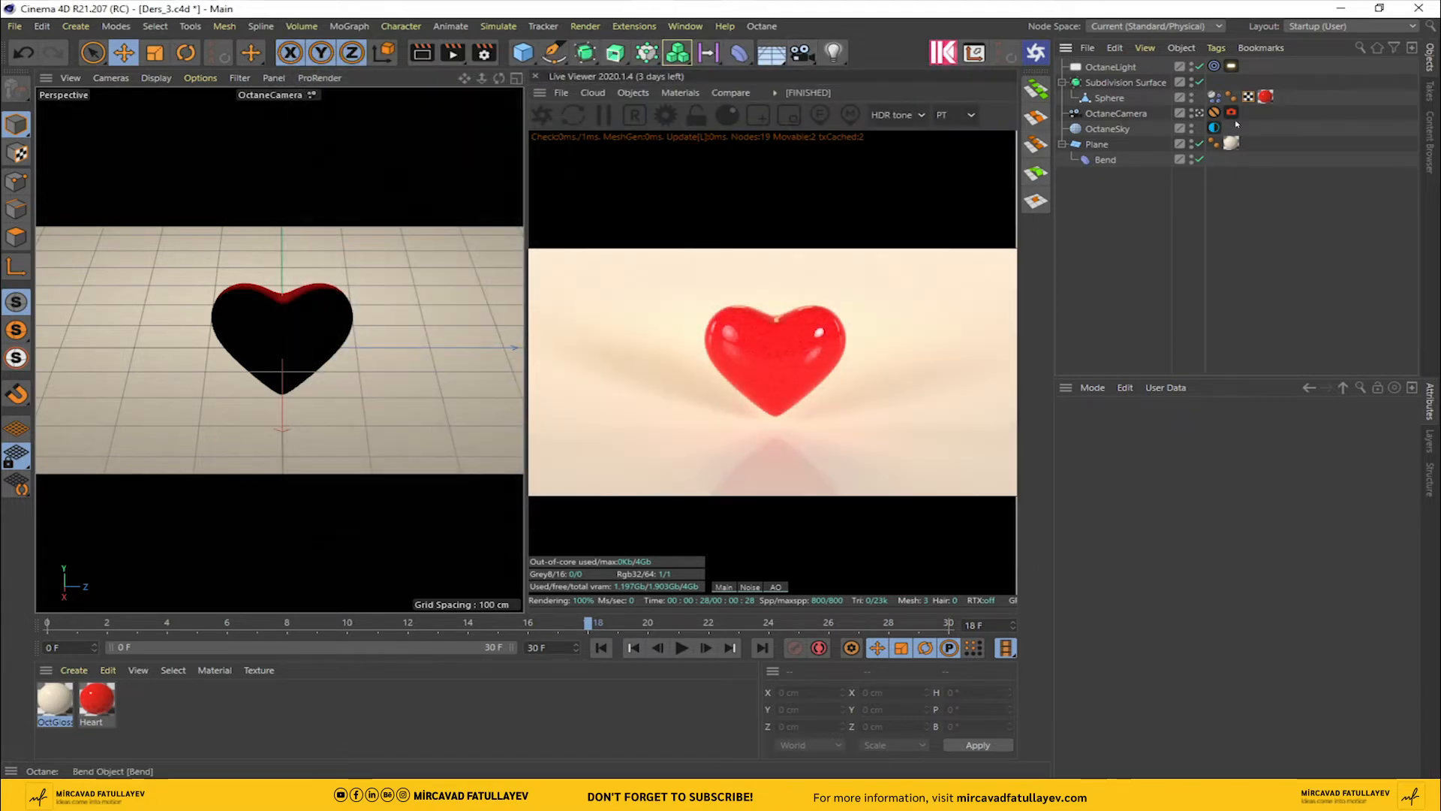
# Step: Enable the OctaneCamera's Camera Imager and its Spectral AI denoiser with Denoise volumes on, and save the project
pyautogui.click(1232, 112)
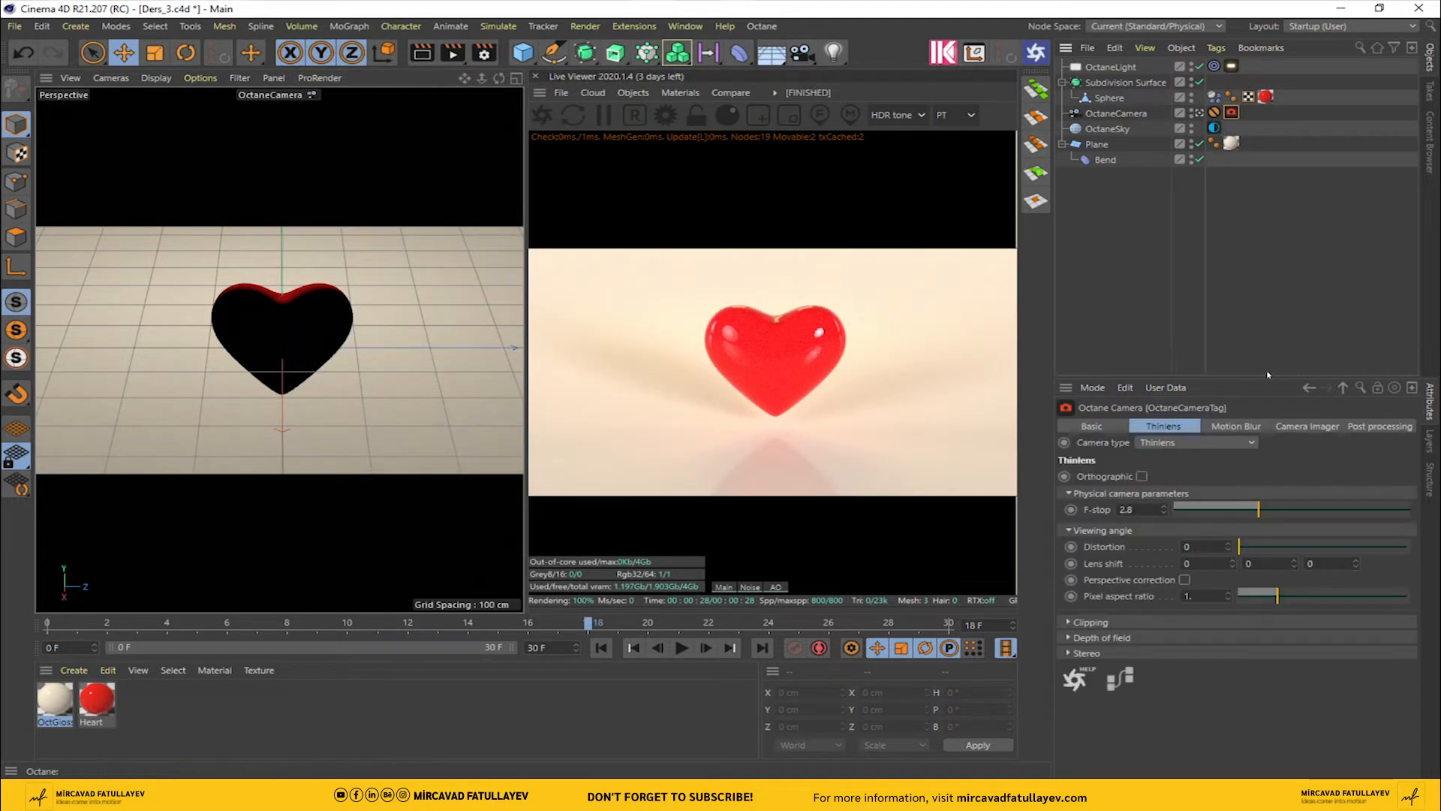
pyautogui.click(1310, 427)
pyautogui.click(1180, 477)
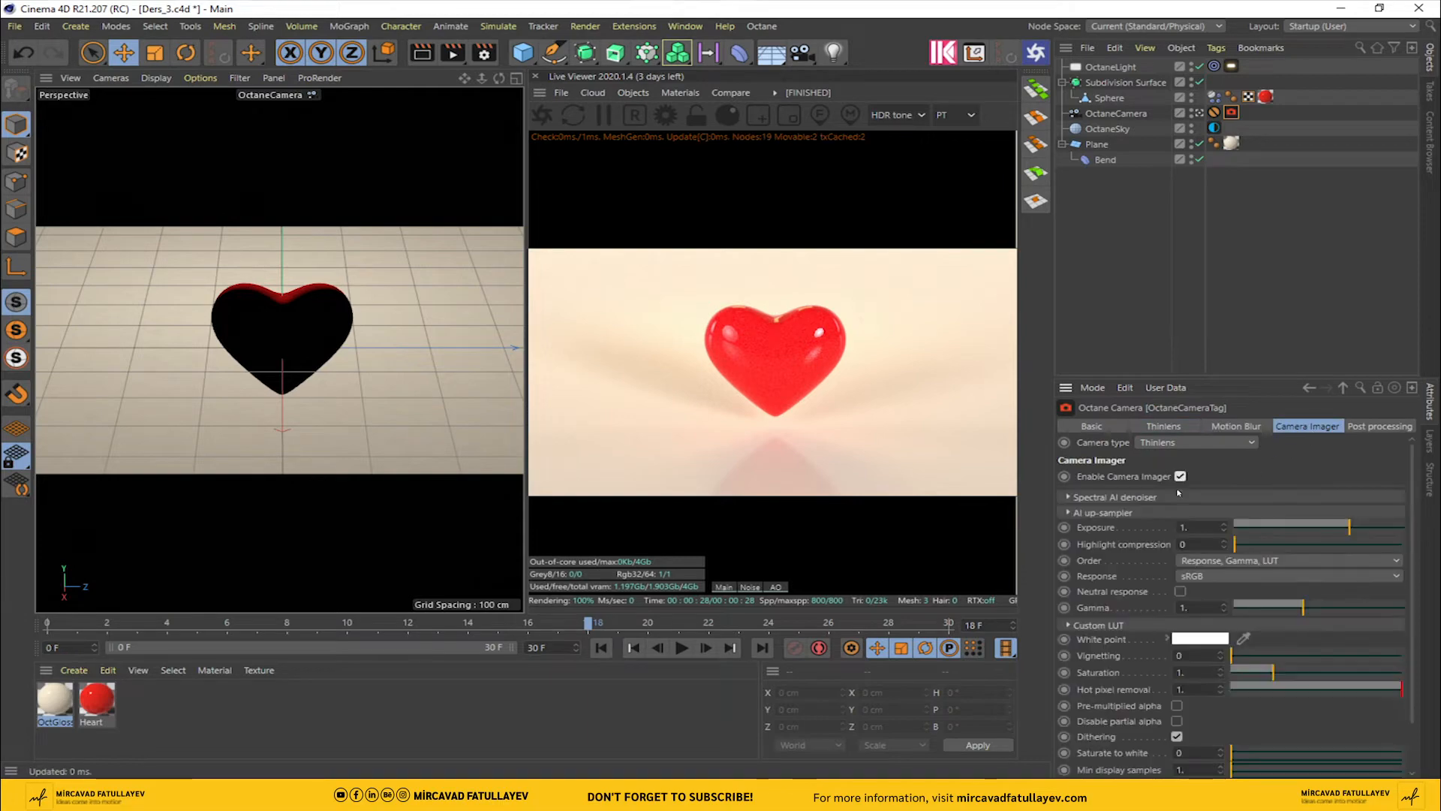
pyautogui.click(1190, 513)
pyautogui.click(1190, 528)
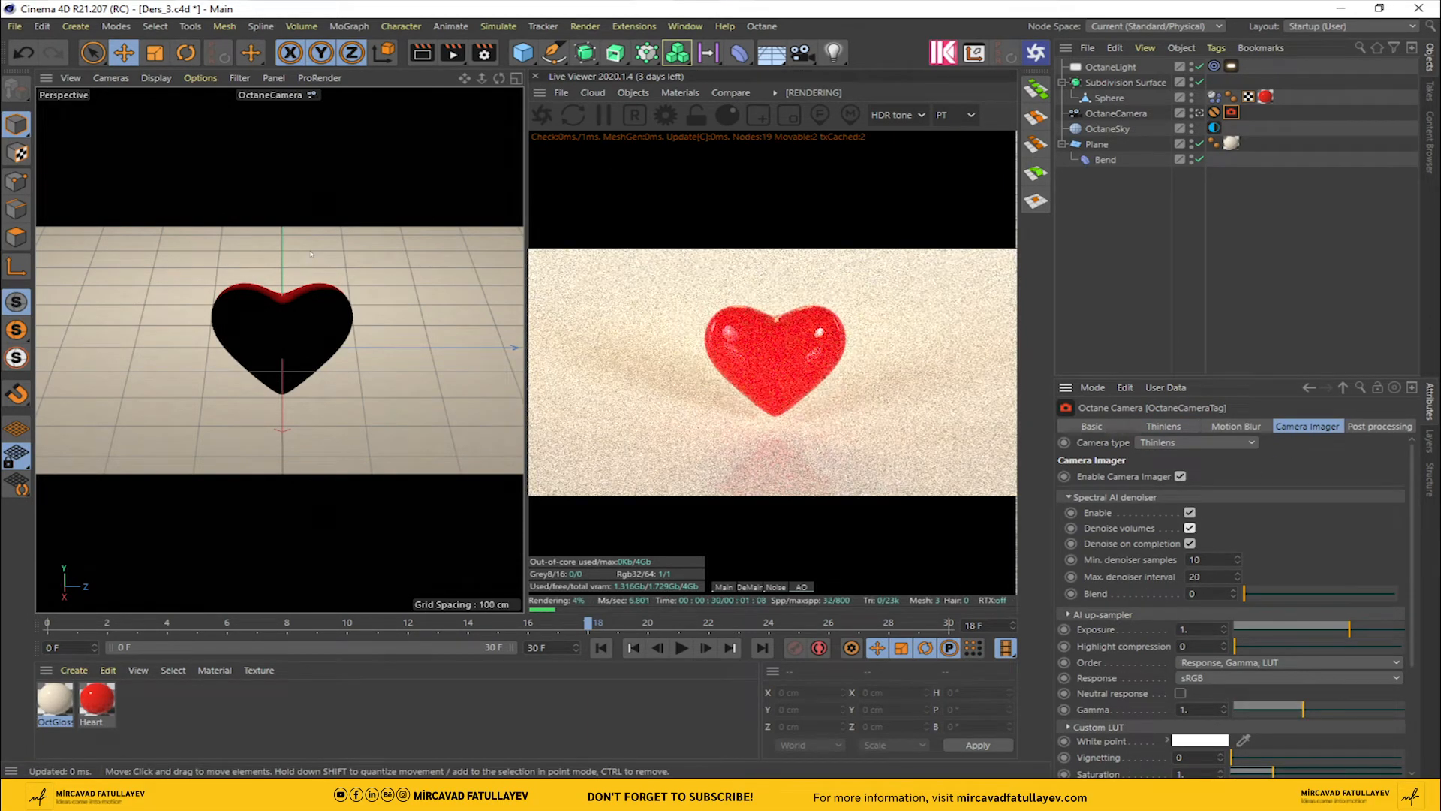
pyautogui.hotkey('ctrl', 's')
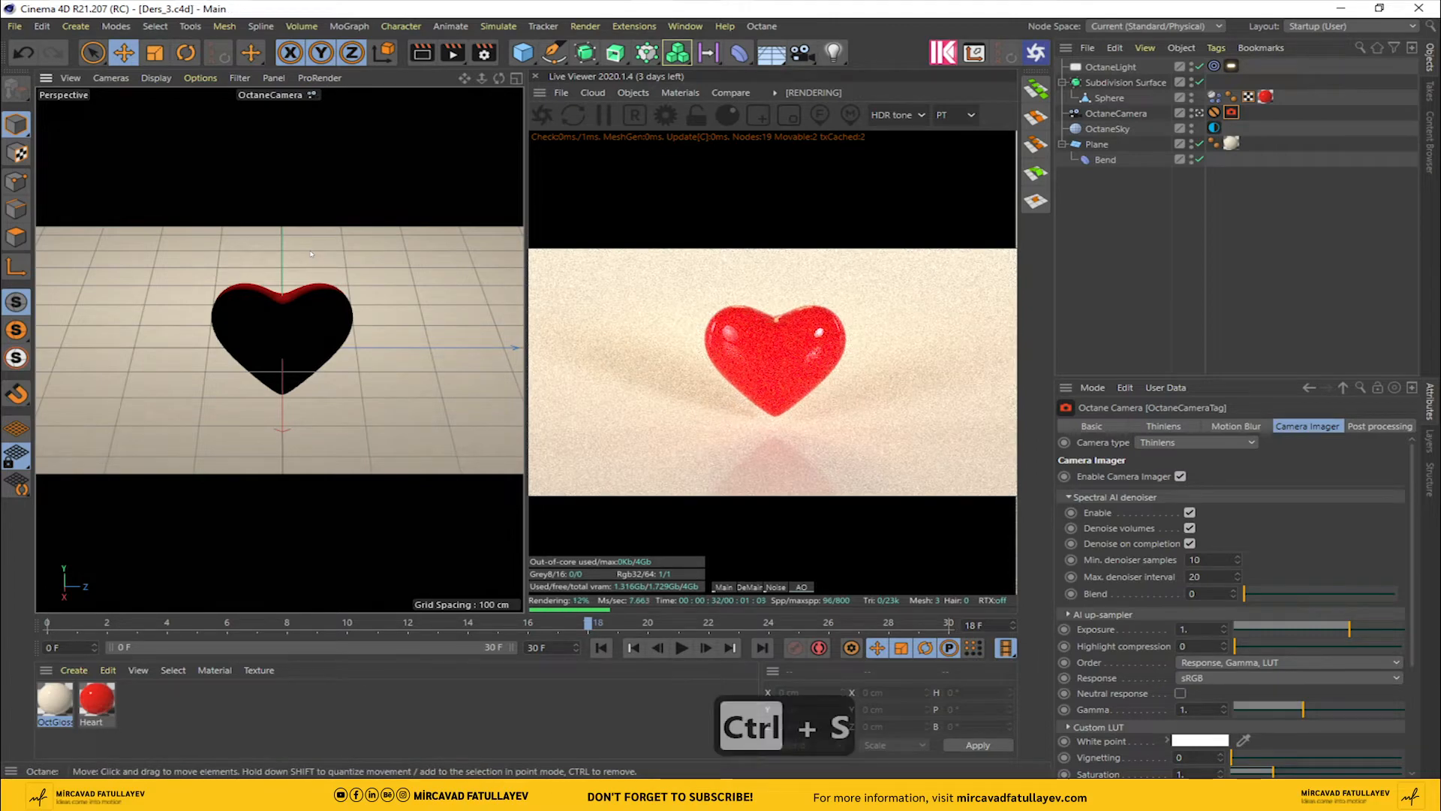
# Step: Render the active project's heart animation in the Picture Viewer
pyautogui.click(452, 55)
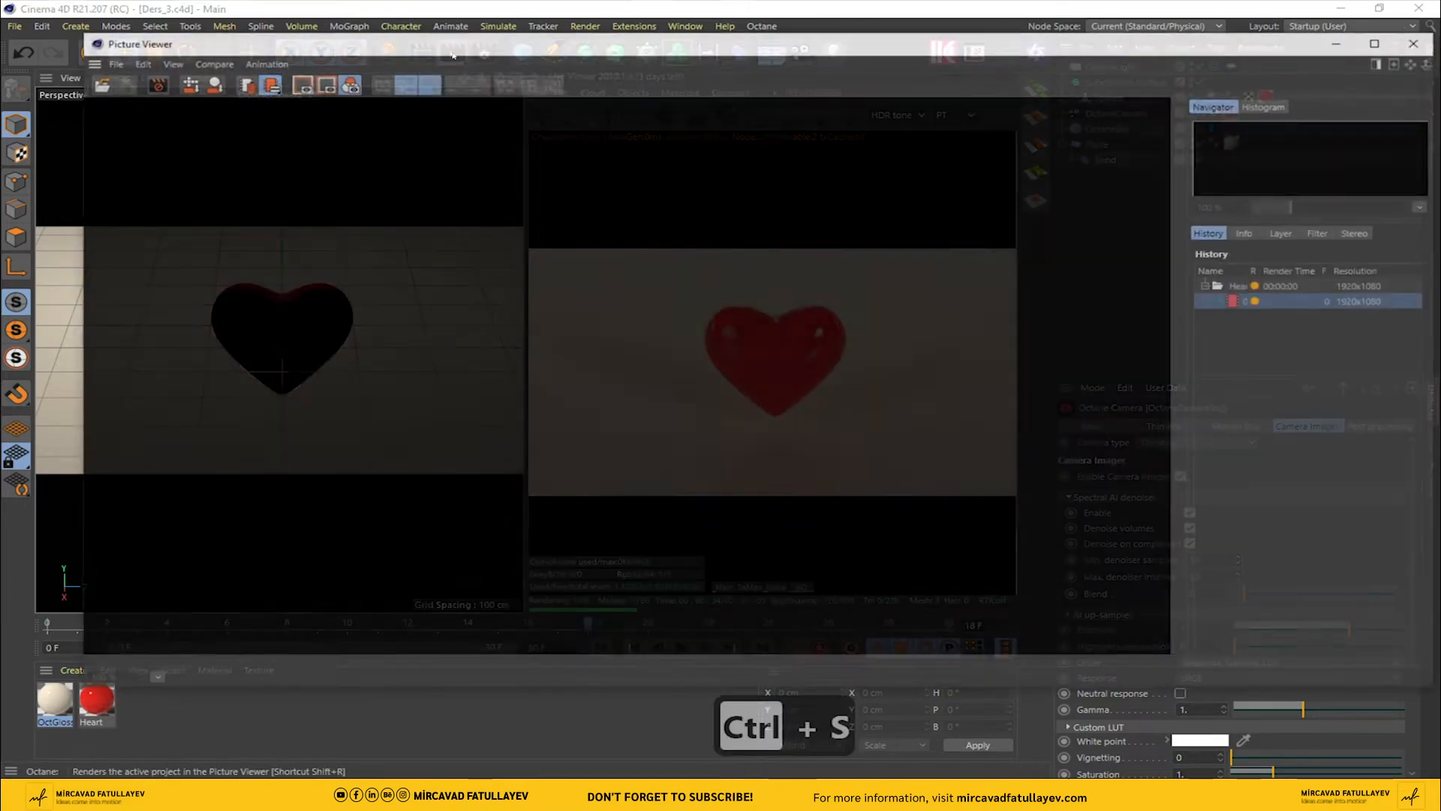
pyautogui.scroll(-6, 480, 246)
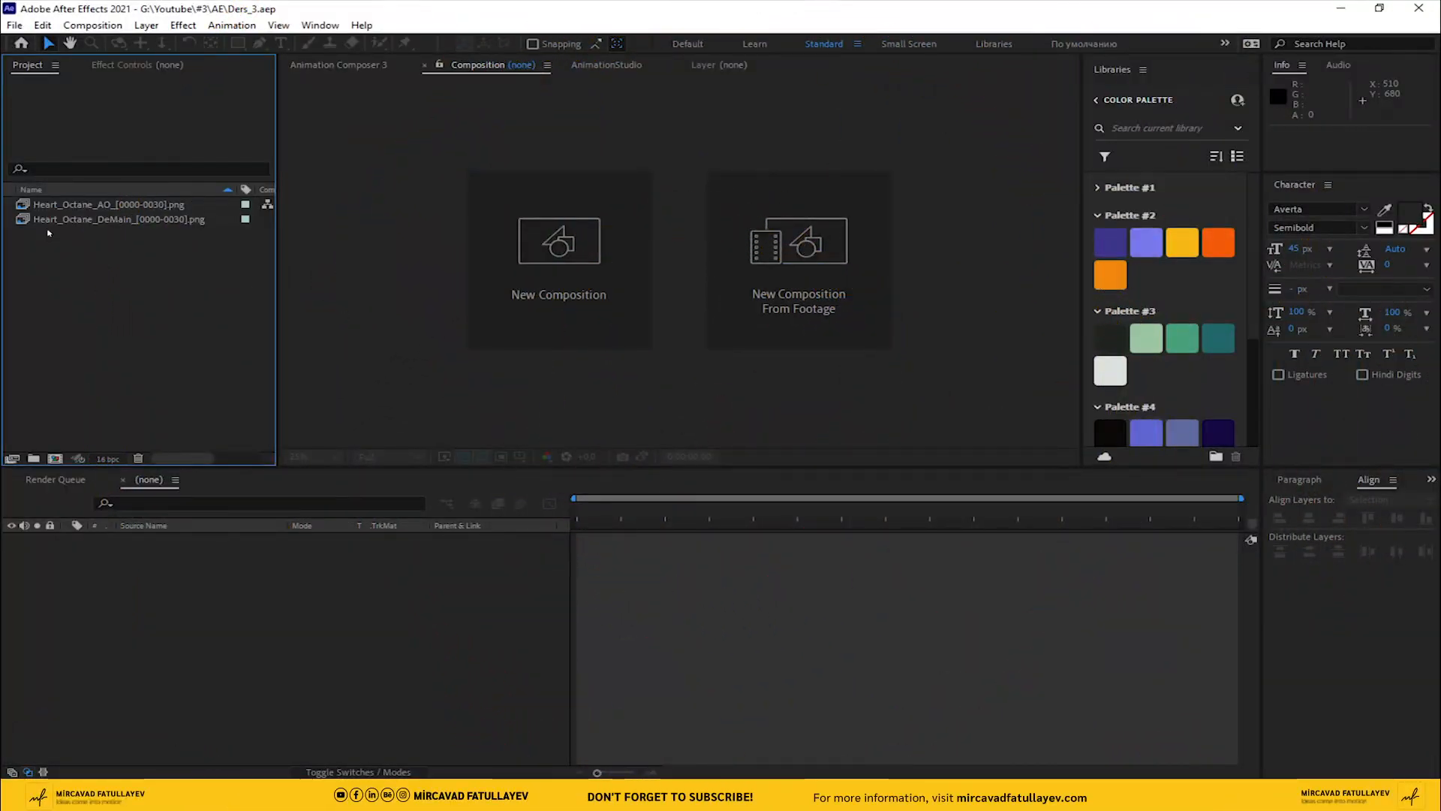
# Step: Switch to After Effects and create a composition from the Heart_Octane_DeMain_[0000-0030].png sequence
pyautogui.click(74, 220)
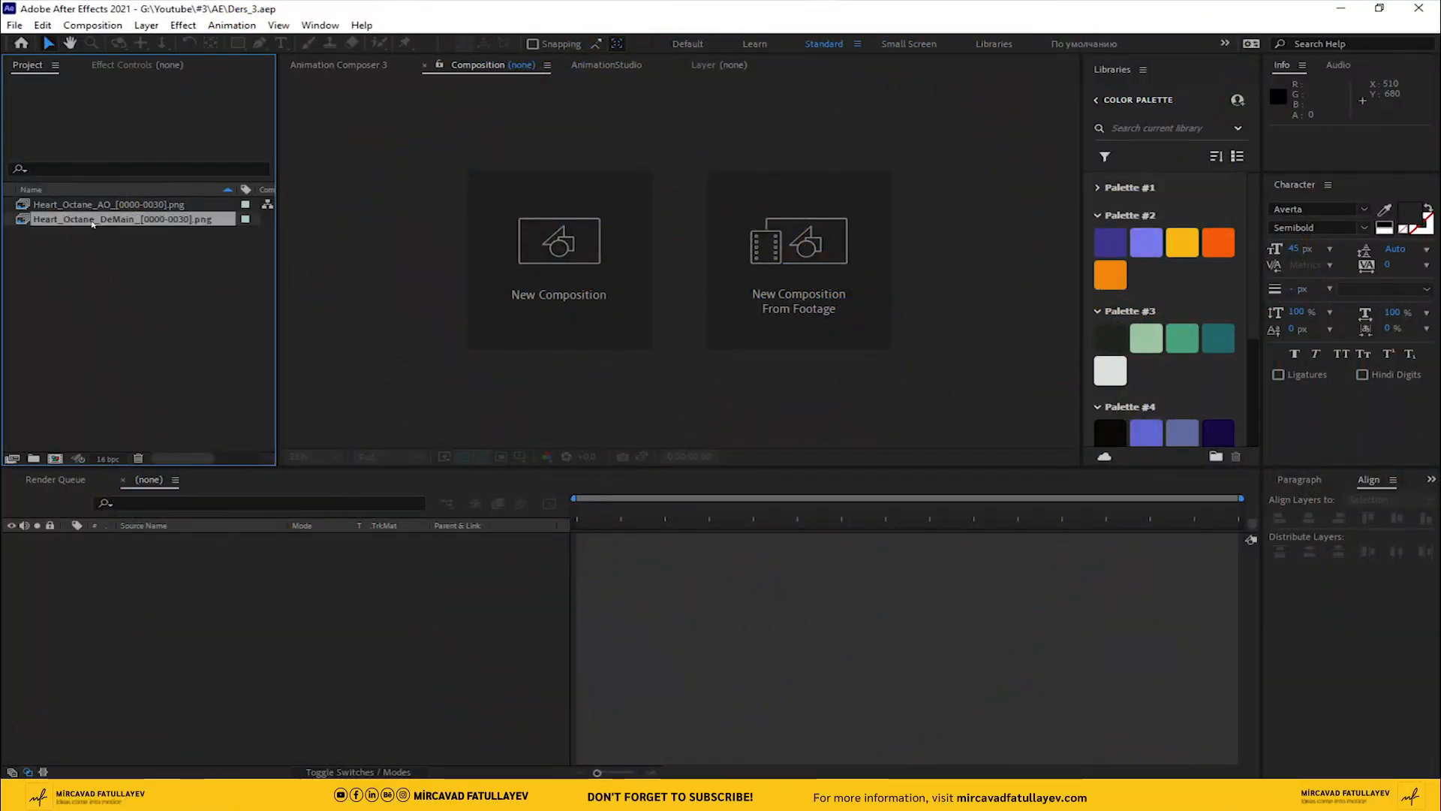
pyautogui.click(94, 206)
pyautogui.click(86, 221)
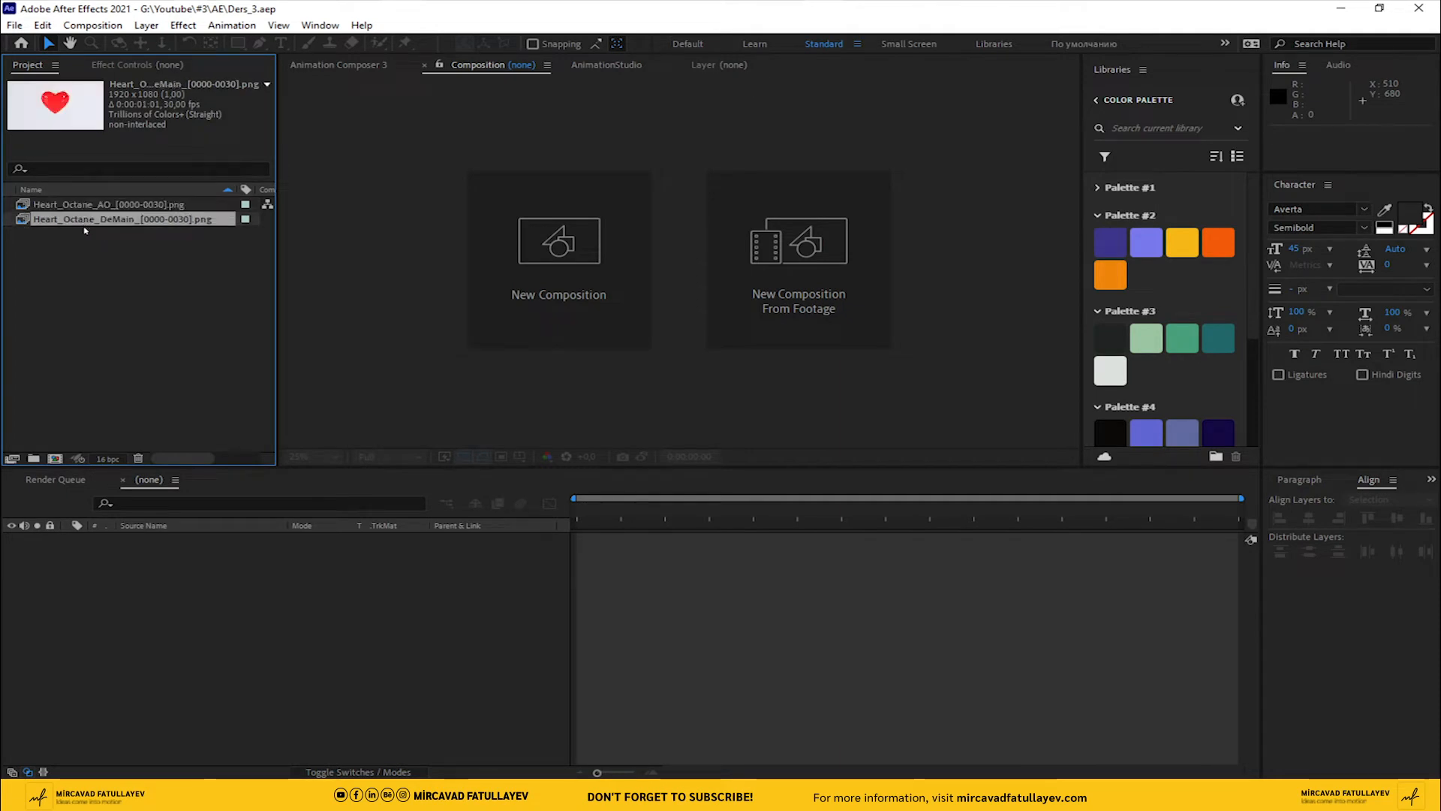
pyautogui.moveTo(76, 221); pyautogui.dragTo(54, 459)
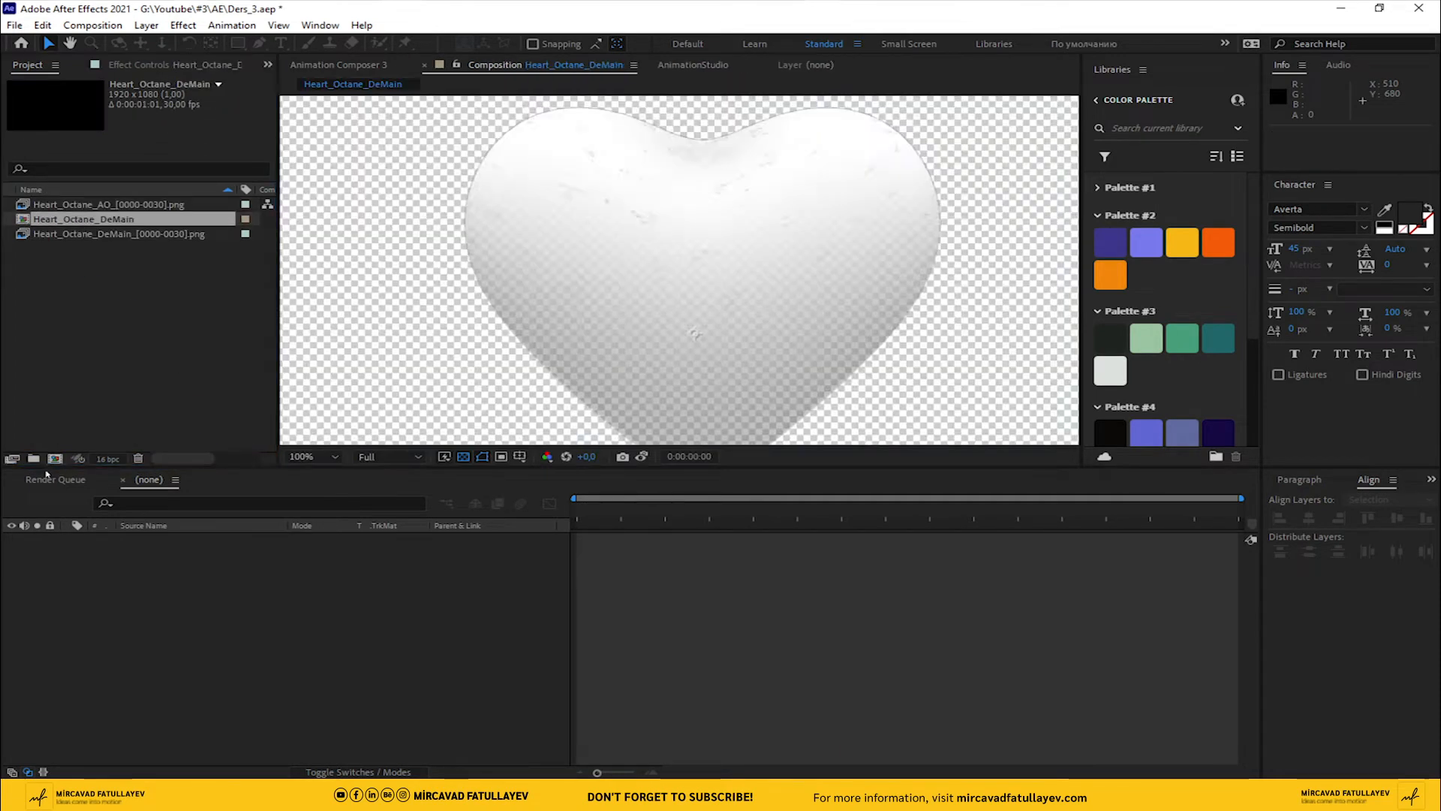
pyautogui.press(',')
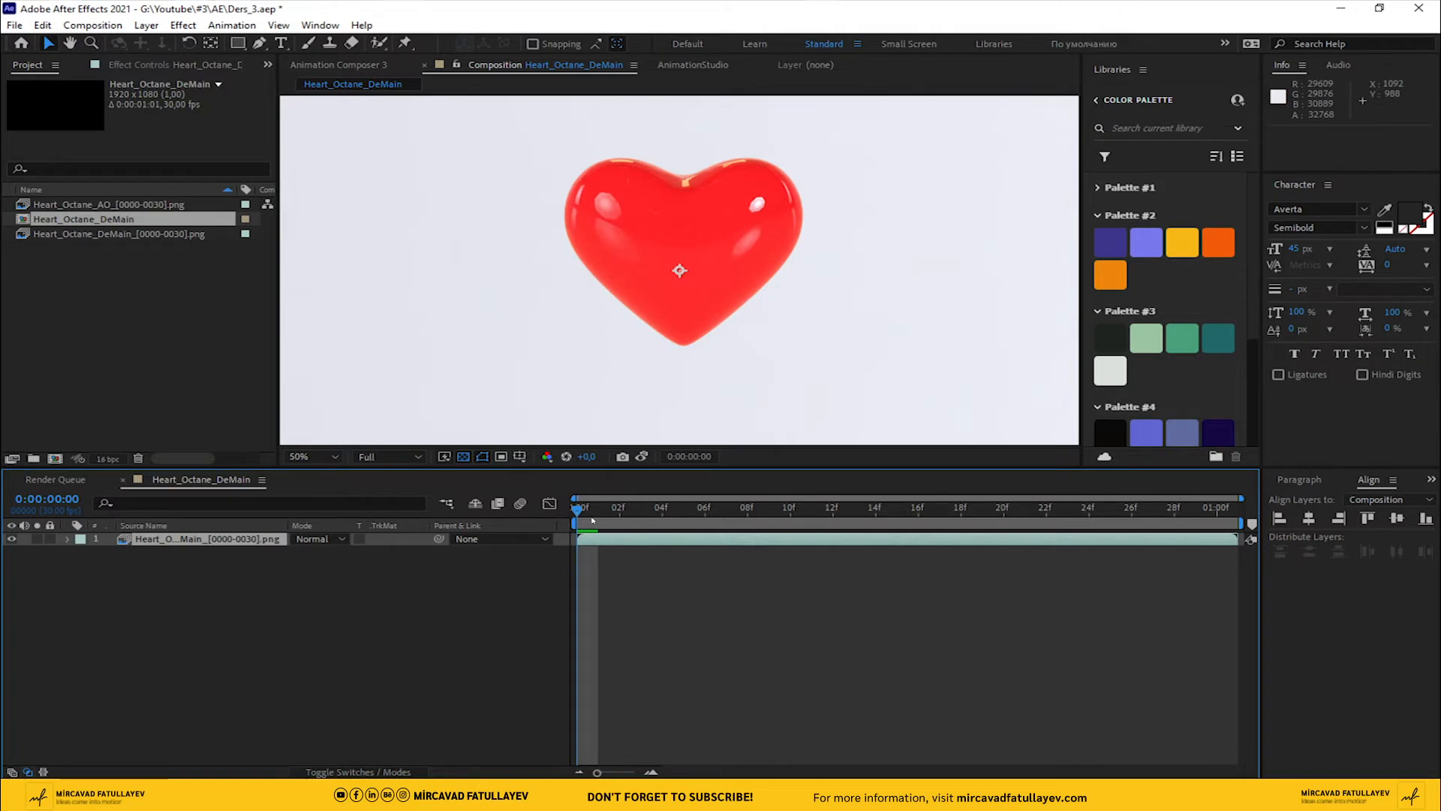
# Step: Preview the heart animation in the new composition with the view magnification set to Fit up to 100%
pyautogui.press('space')
pyautogui.click(314, 456)
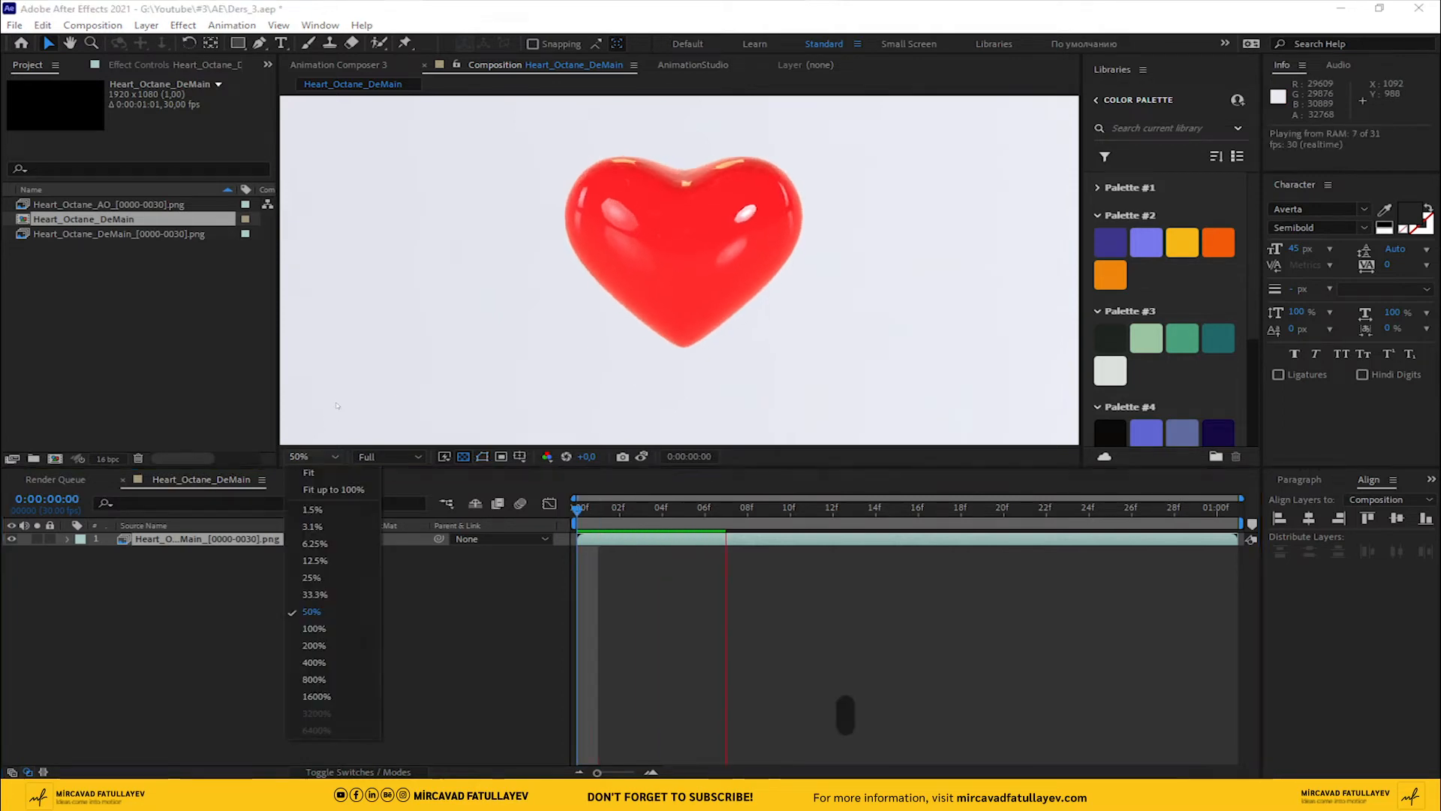
pyautogui.click(327, 489)
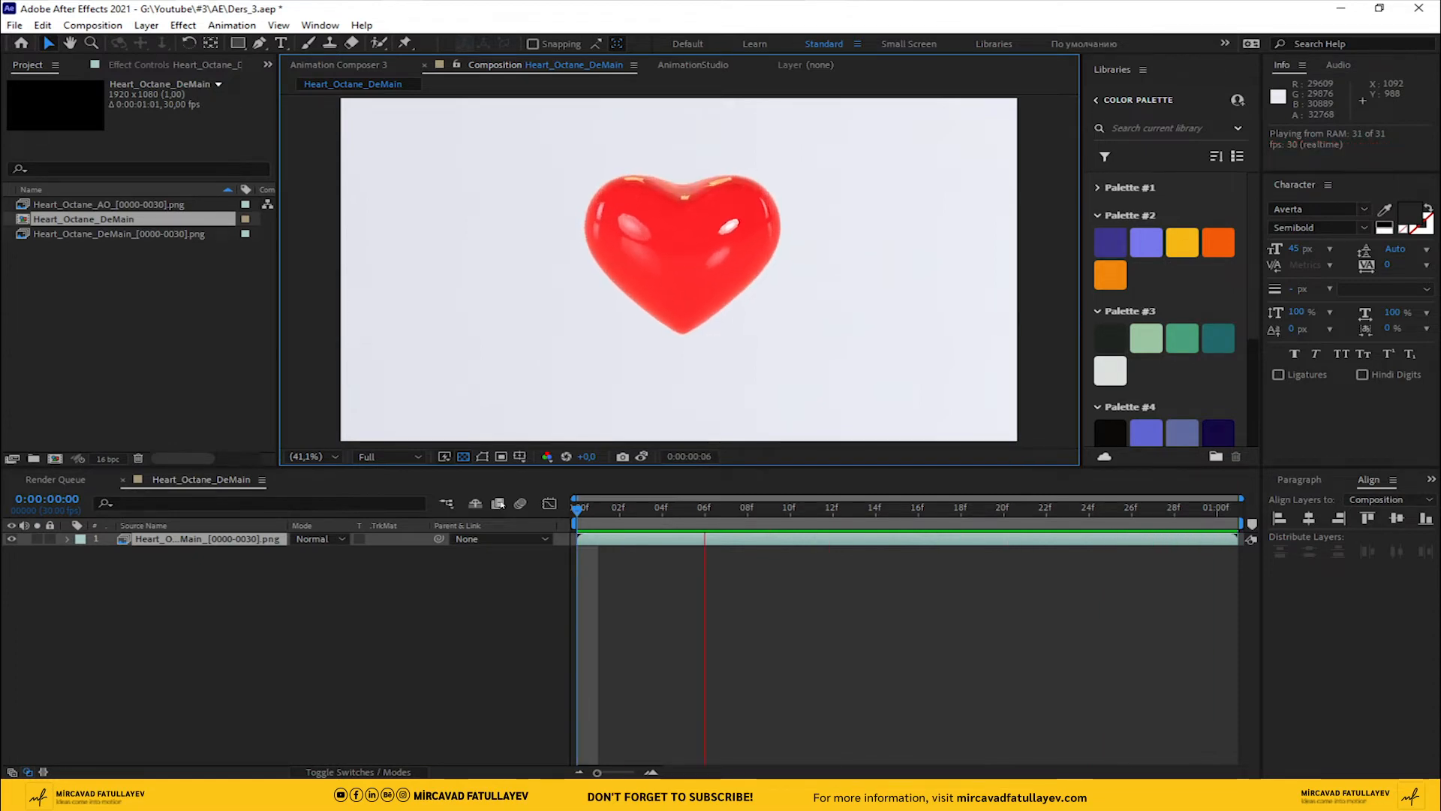
pyautogui.click(359, 581)
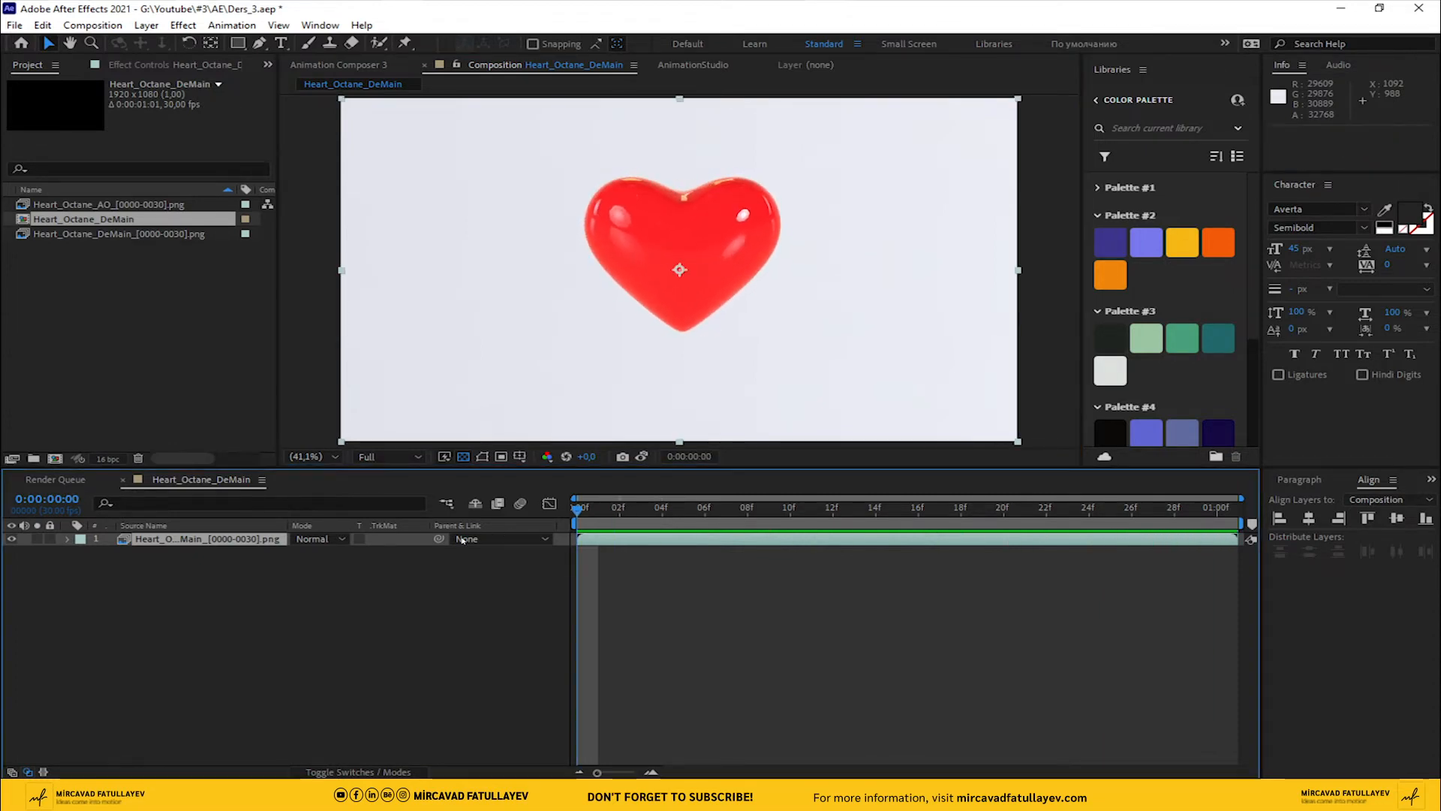
# Step: Apply the Curves effect to the DeMain layer and pull the lower part of the RGB curve down slightly to darken the shadows
pyautogui.click(233, 542)
pyautogui.hotkey('ctrl', 'space')
pyautogui.write('cur')
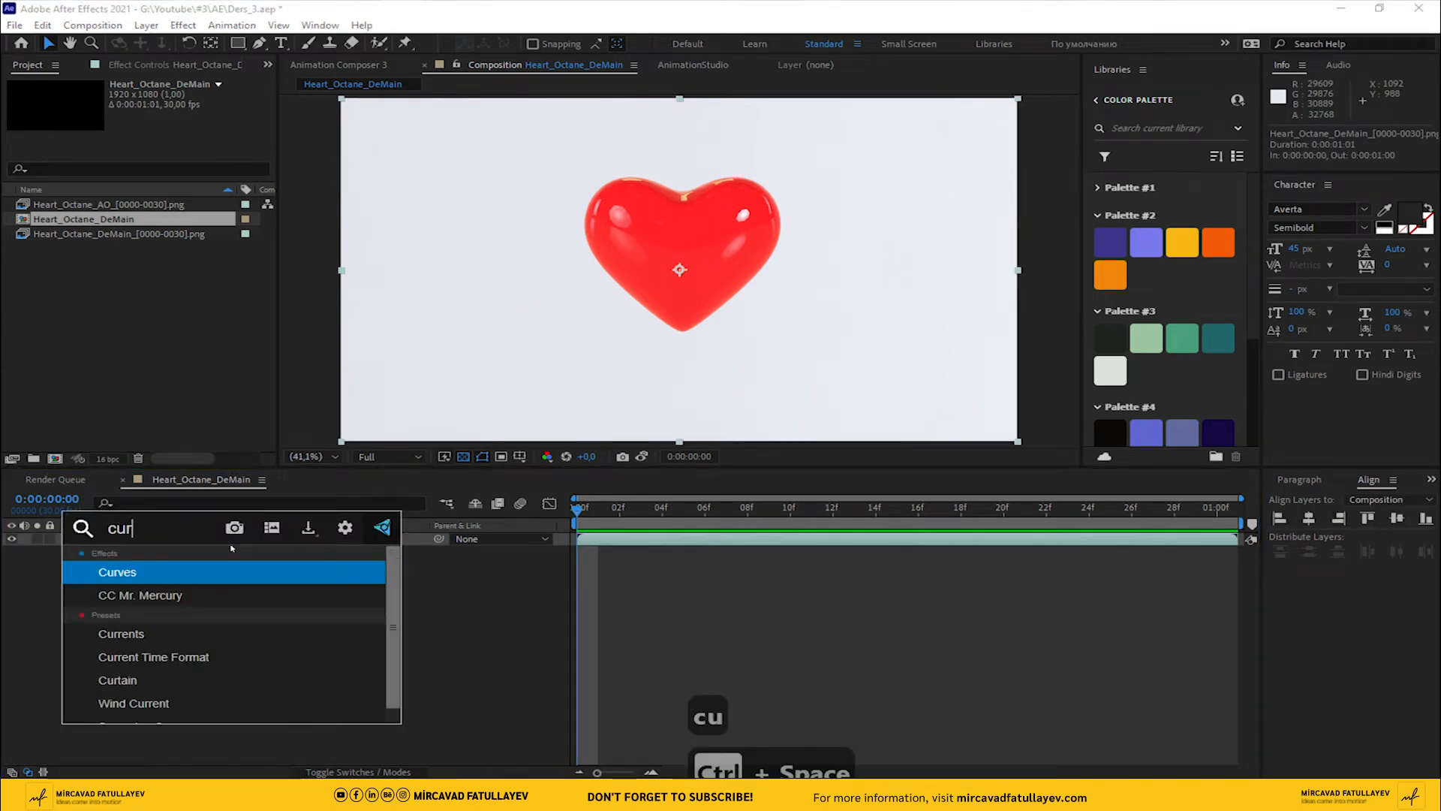
pyautogui.press('Return')
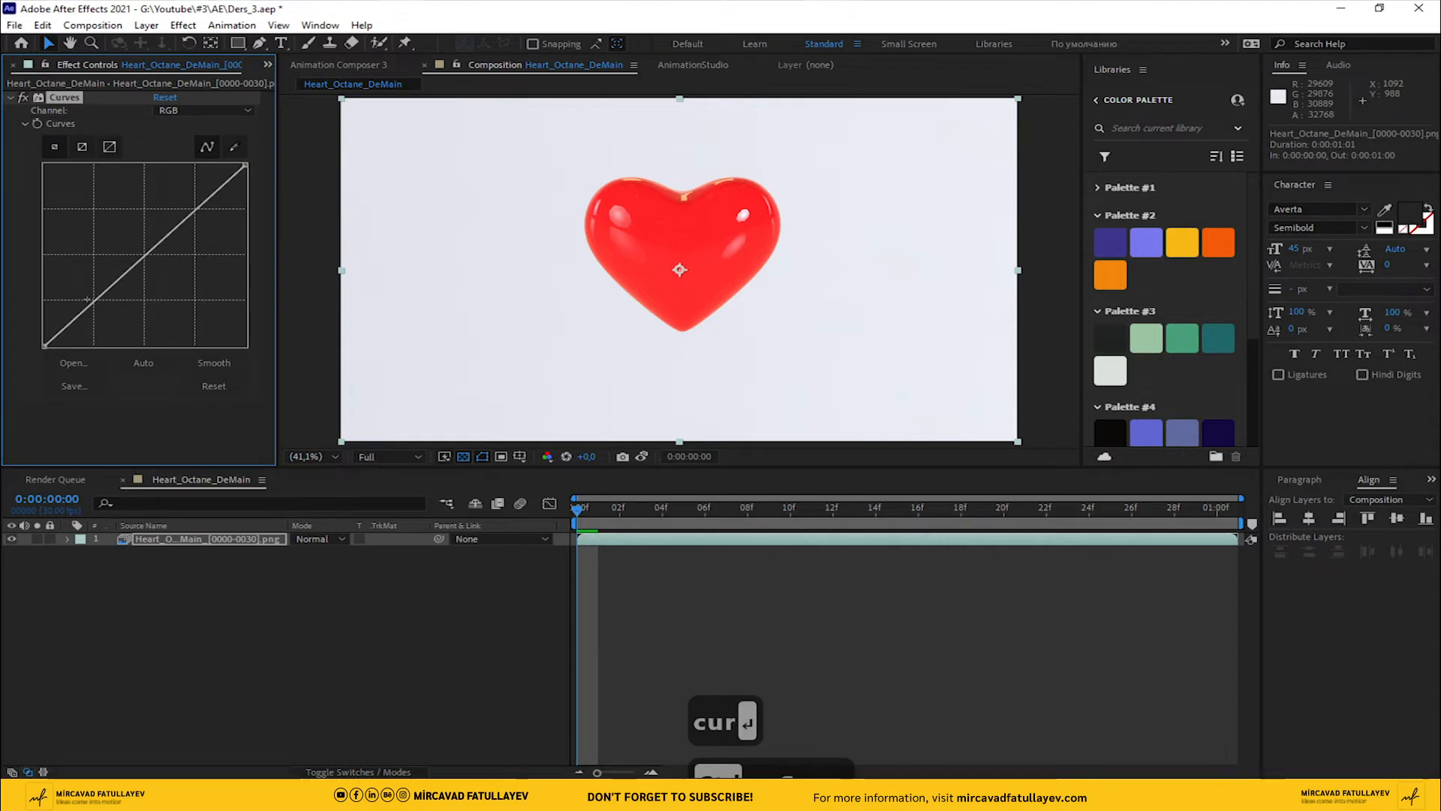
pyautogui.moveTo(87, 300); pyautogui.dragTo(102, 314)
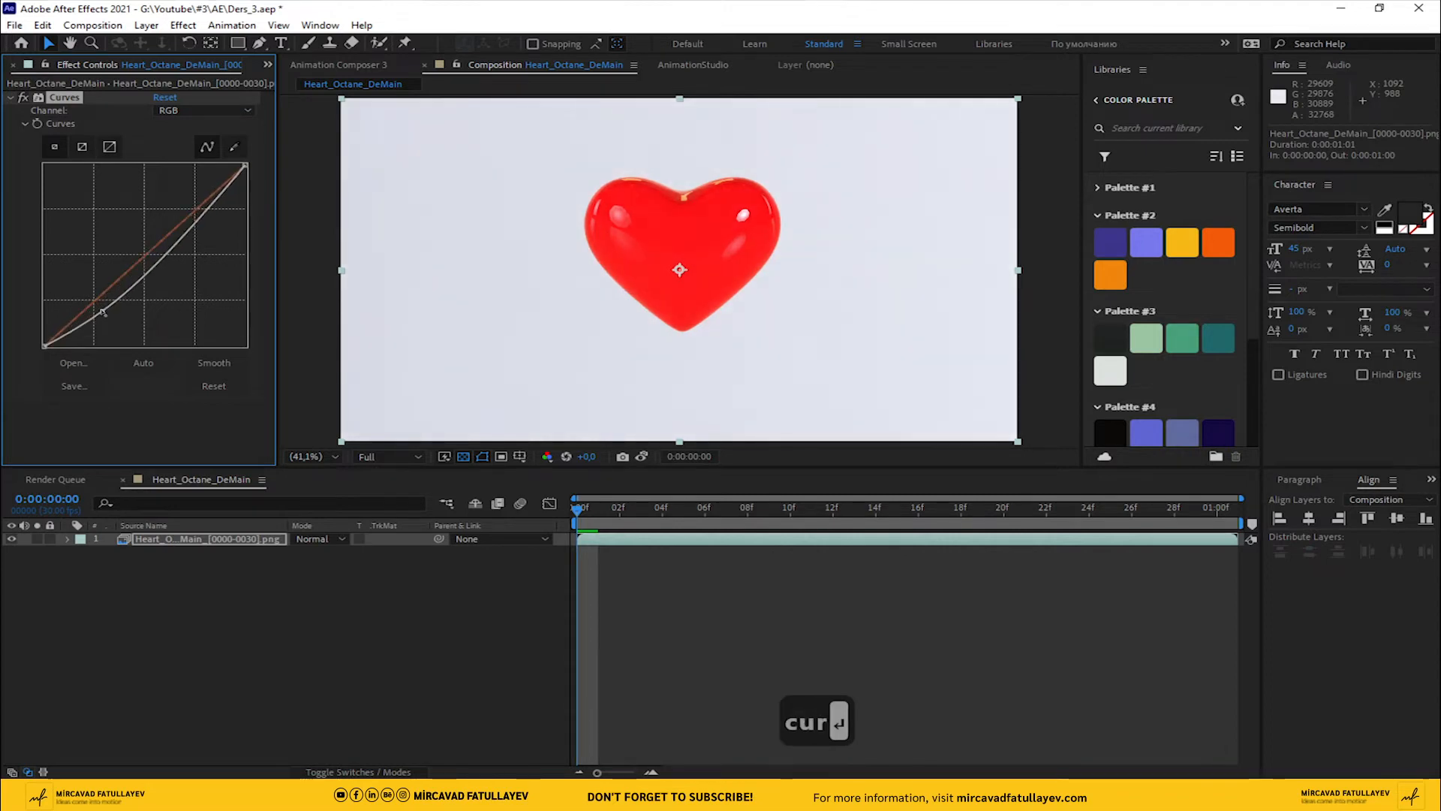
pyautogui.click(250, 602)
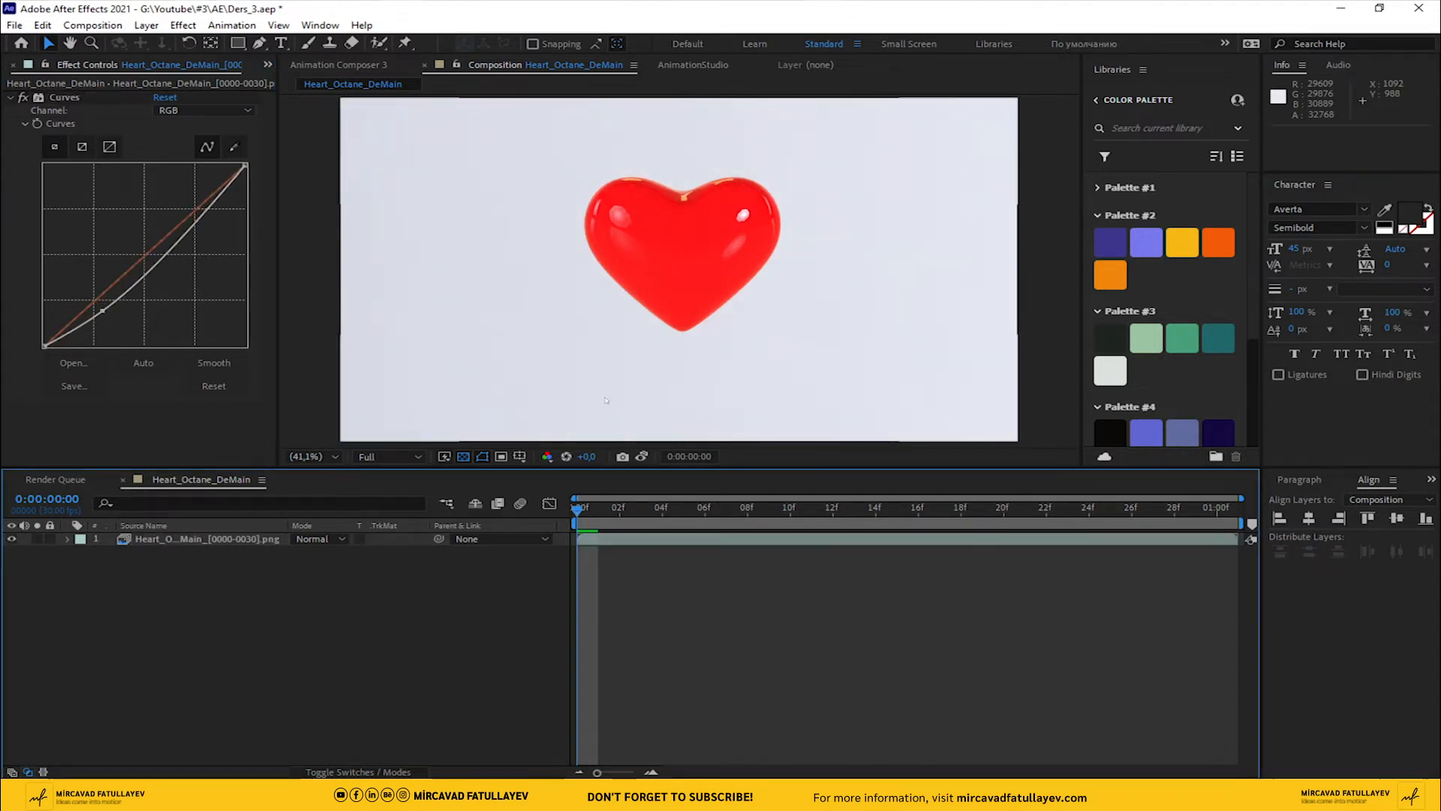
# Step: Add the Heart_Octane_AO_[0000-0030].png sequence to the composition above the DeMain layer
pyautogui.press('.')
pyautogui.press(',')
pyautogui.press(',')
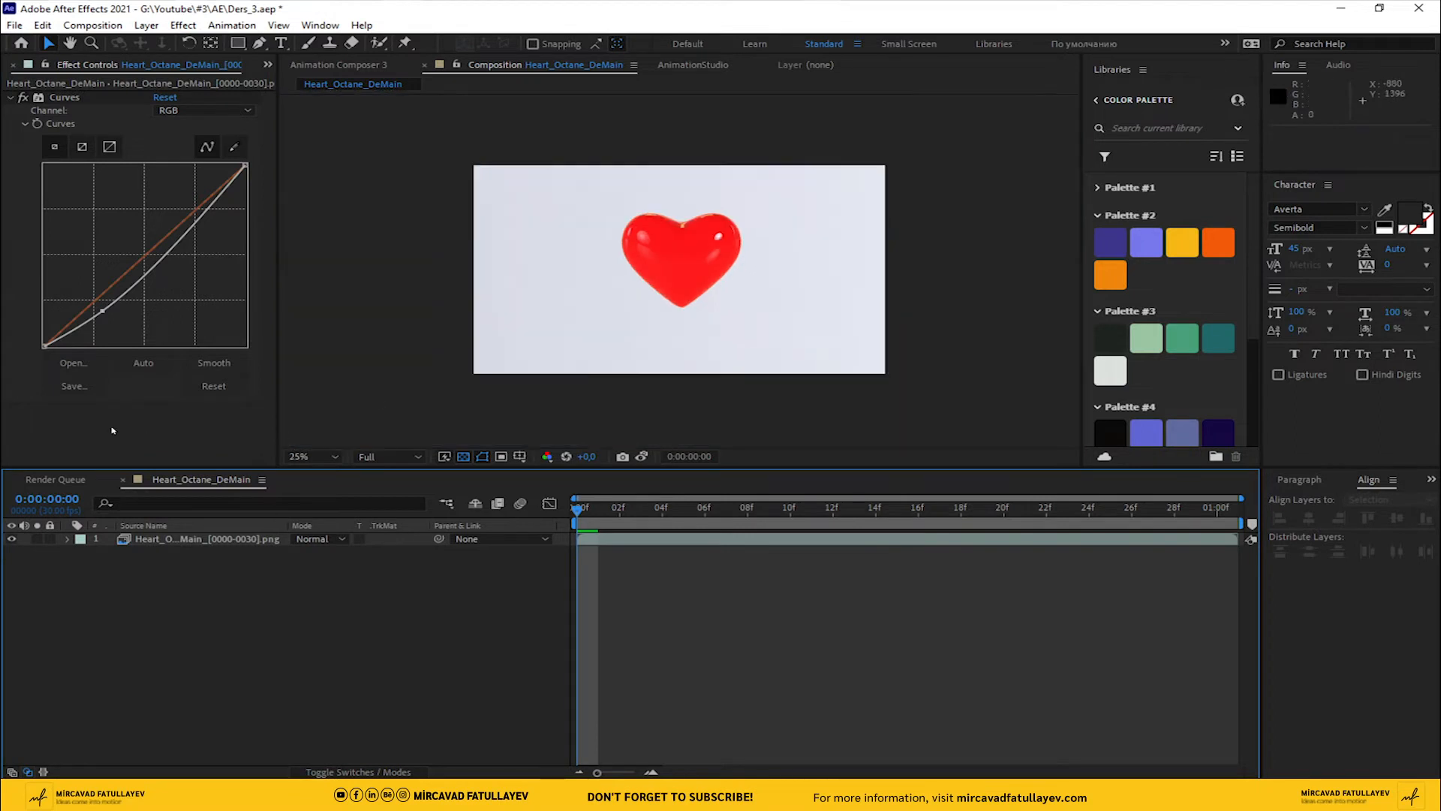
pyautogui.click(267, 66)
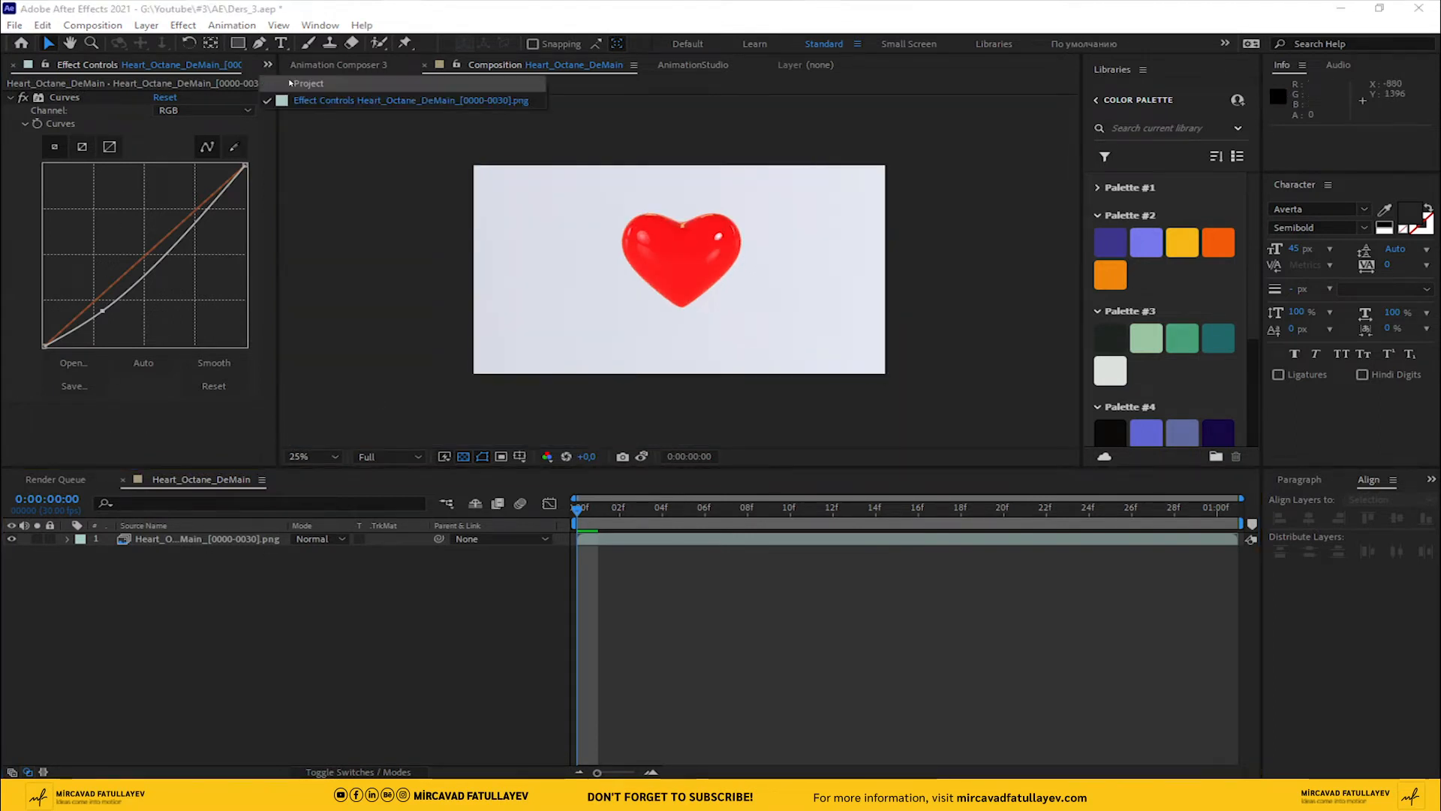
pyautogui.click(296, 85)
pyautogui.click(95, 205)
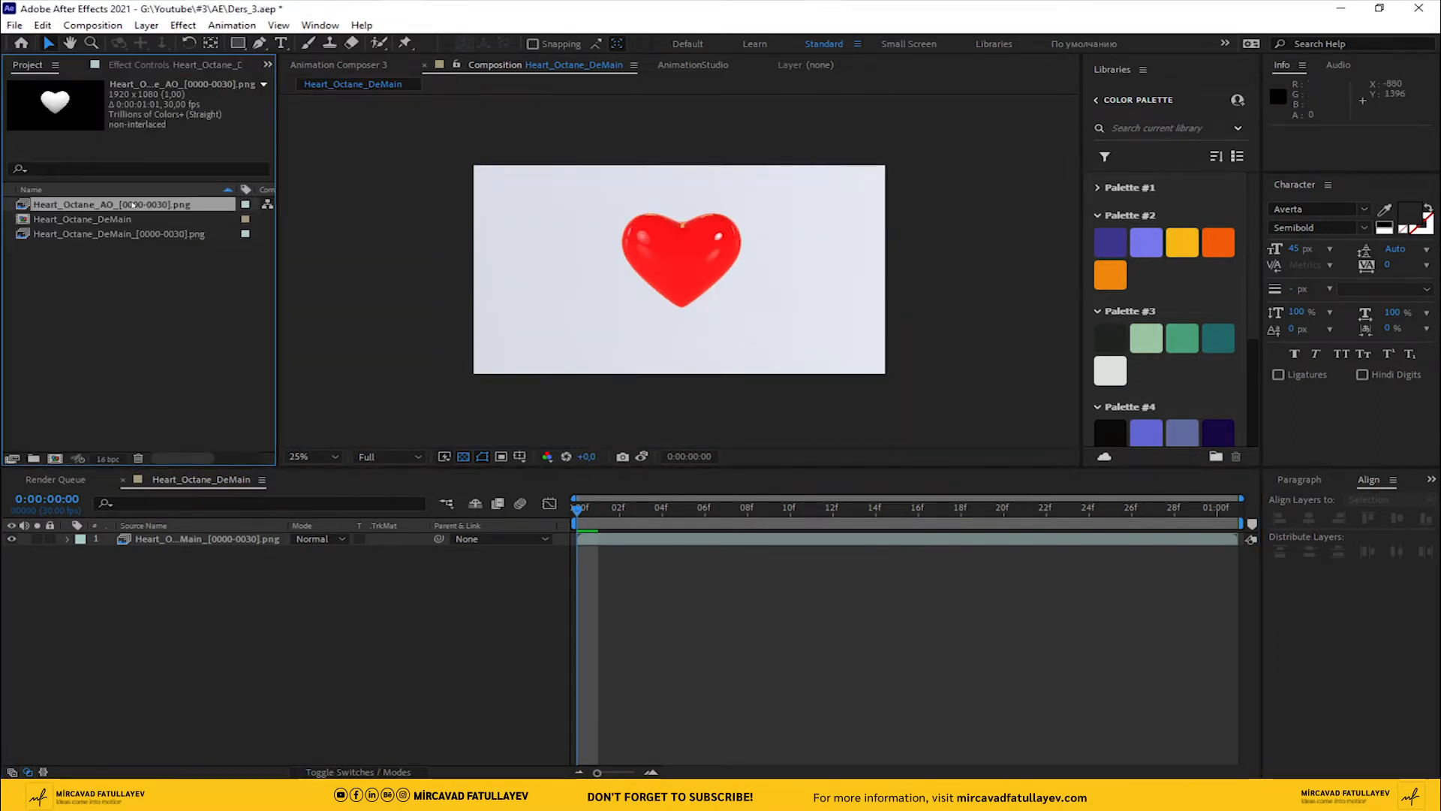
pyautogui.moveTo(132, 204); pyautogui.dragTo(235, 537)
pyautogui.scroll(4, 668, 245)
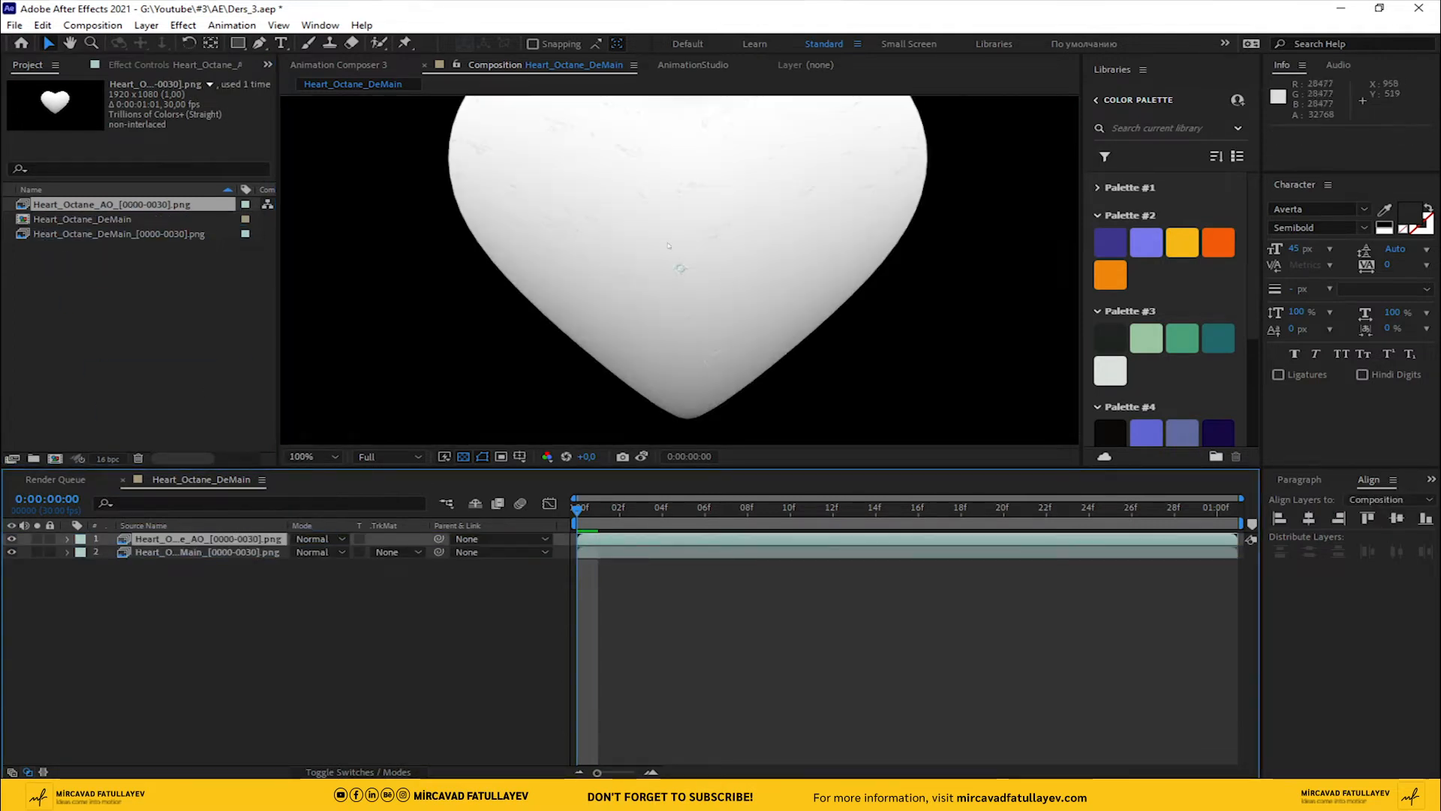
# Step: Try the Hard Light blending mode on the AO layer and settle on Multiply
pyautogui.click(11, 539)
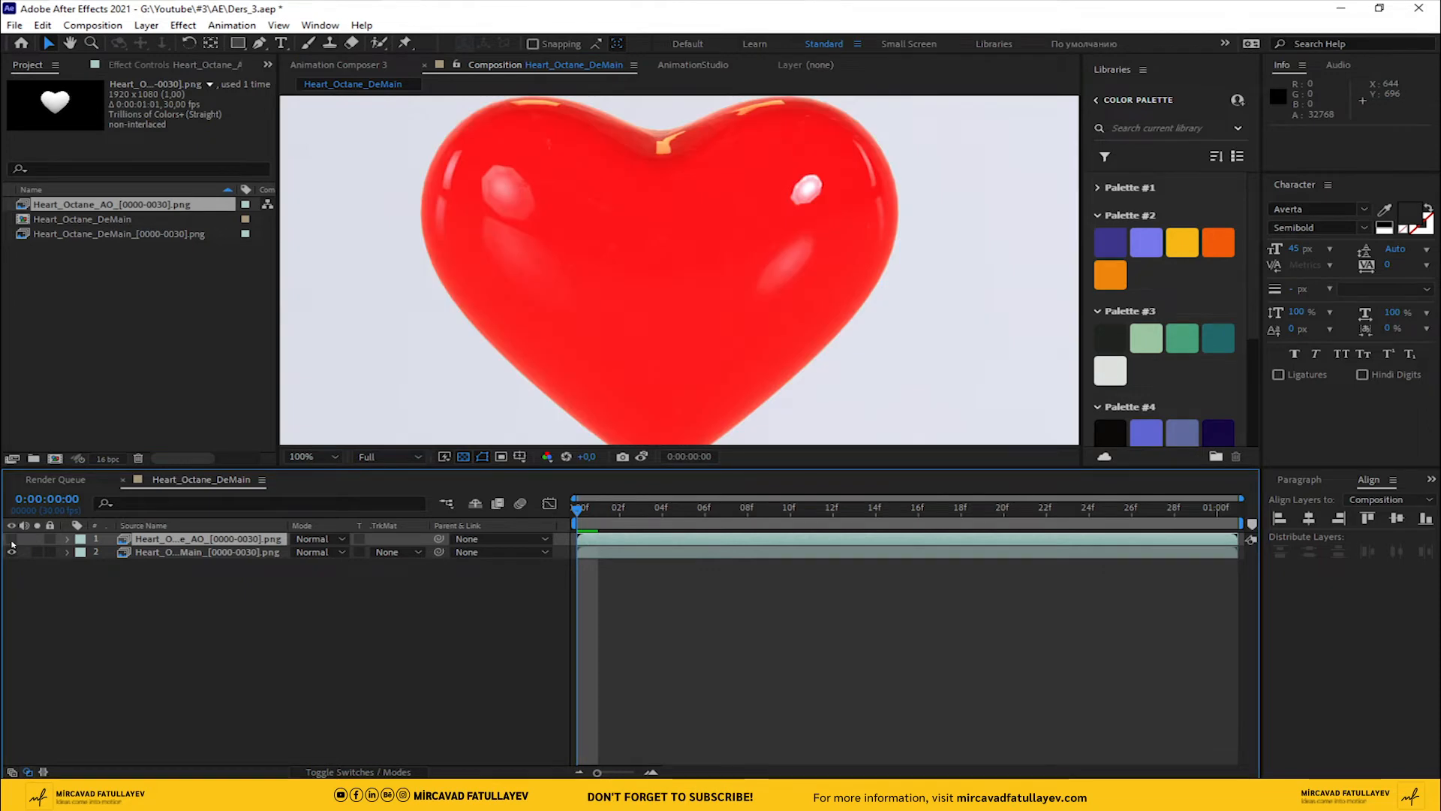
pyautogui.click(12, 539)
pyautogui.click(340, 541)
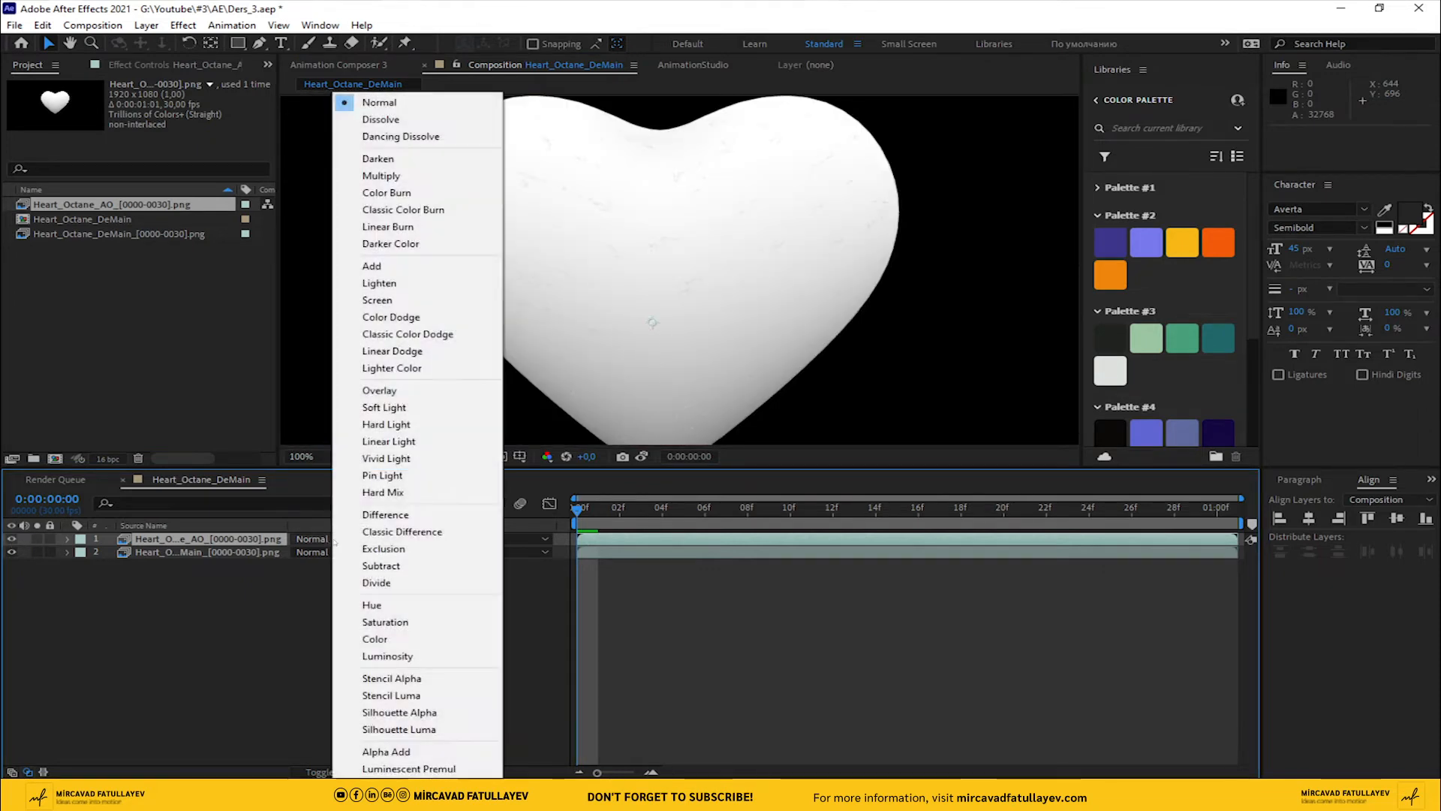
pyautogui.click(420, 425)
pyautogui.click(320, 539)
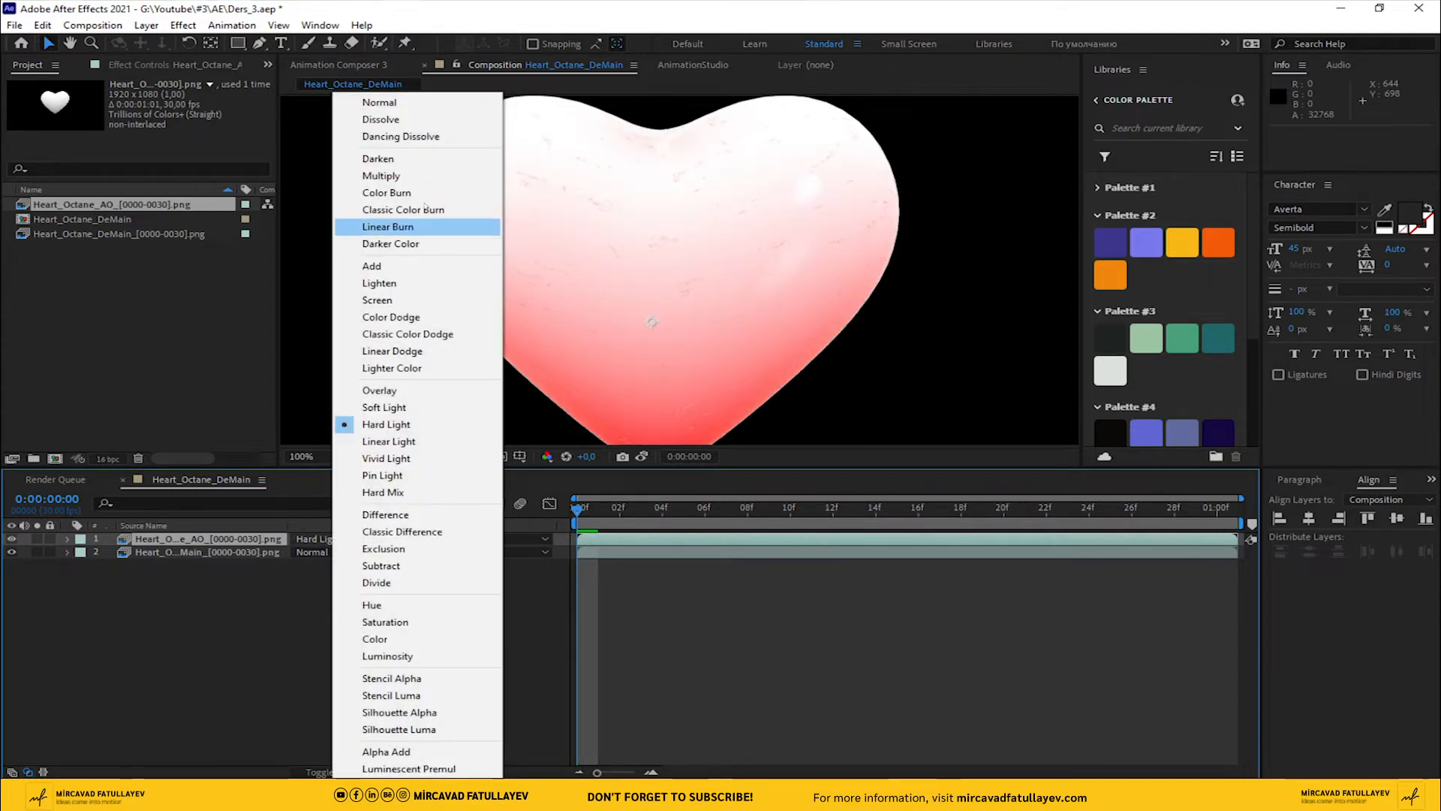
pyautogui.click(450, 176)
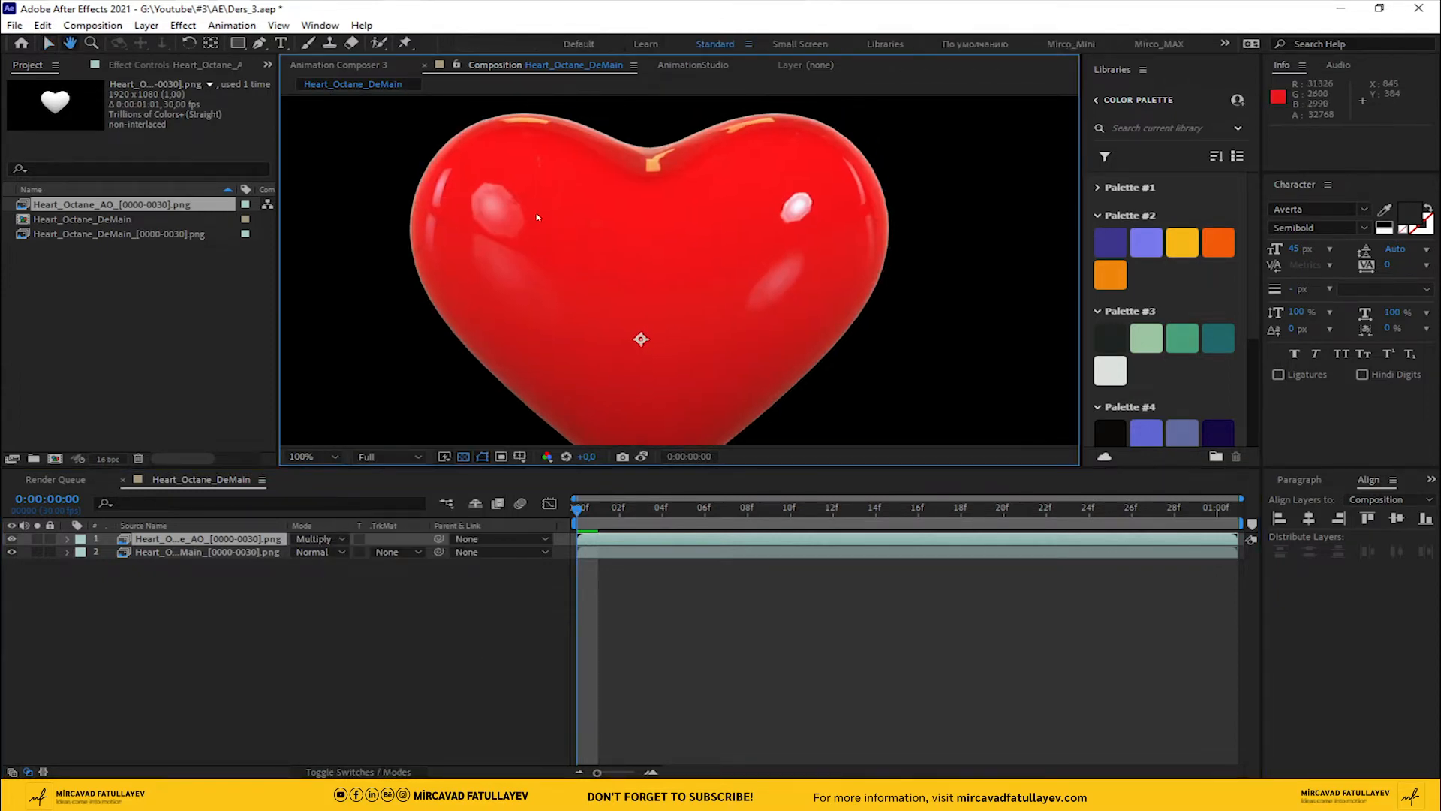
pyautogui.scroll(1, 538, 216)
pyautogui.scroll(-1, 621, 302)
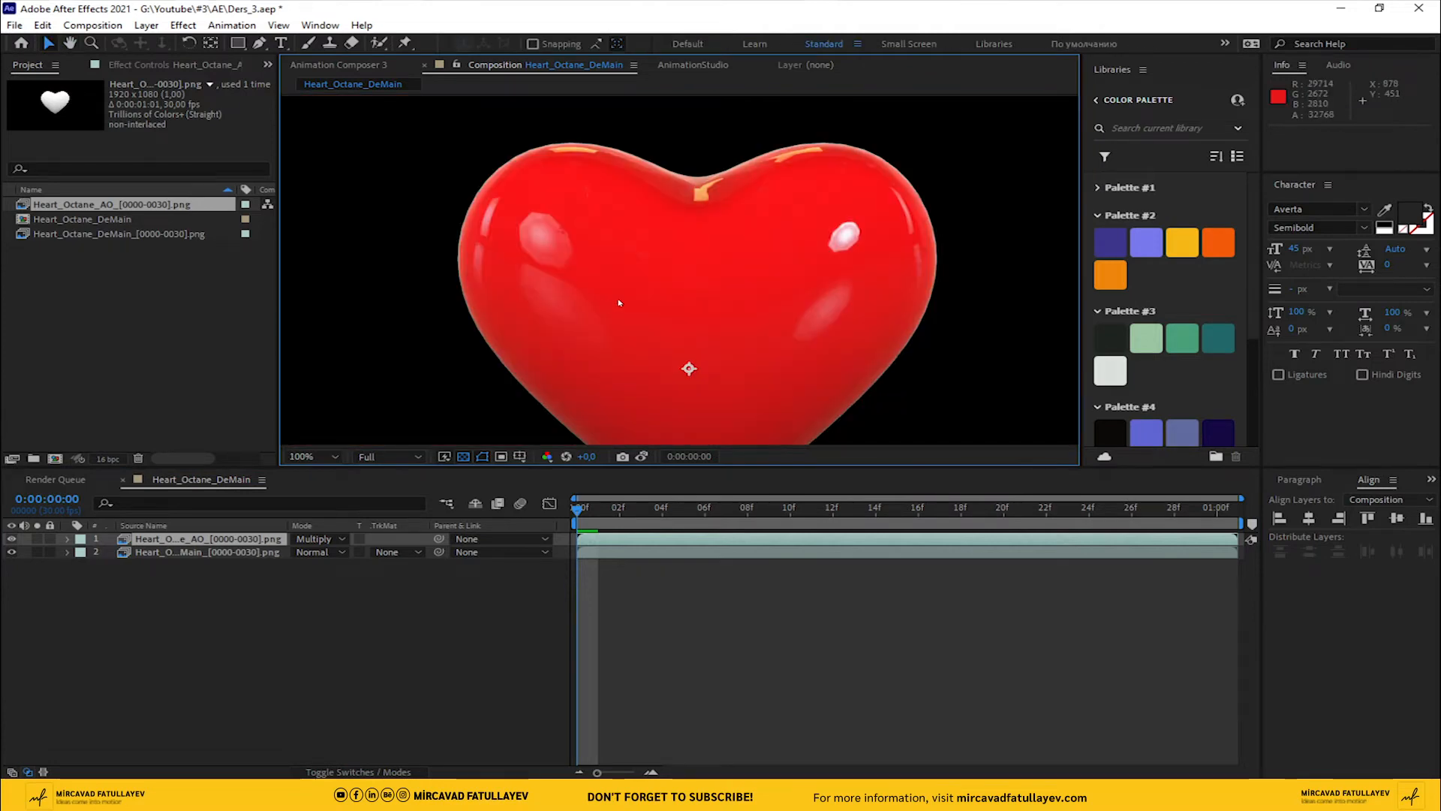
# Step: Compare the heart's shading with the Multiply AO layer hidden and shown
pyautogui.click(11, 539)
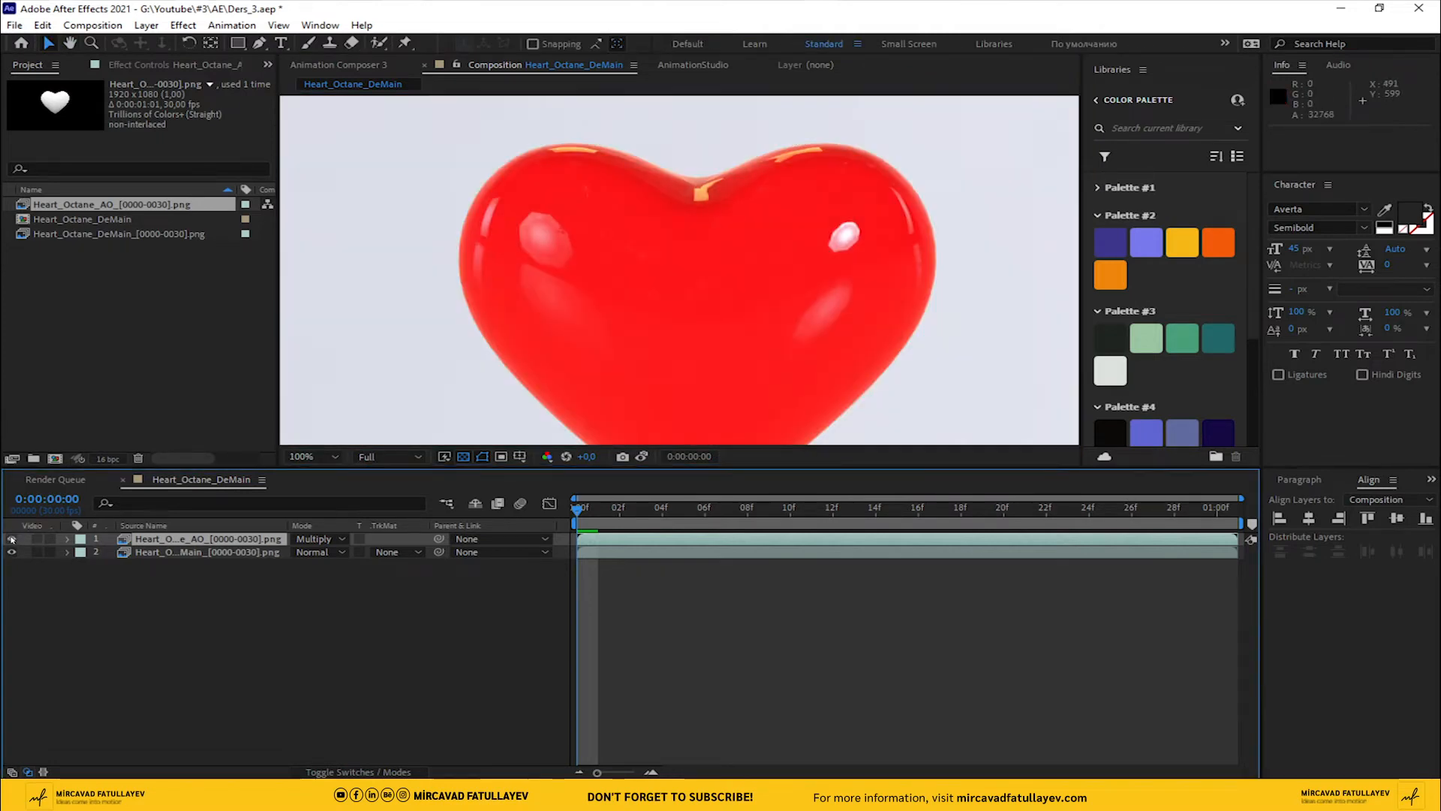
pyautogui.click(11, 539)
pyautogui.click(11, 539)
pyautogui.click(11, 539)
pyautogui.click(11, 539)
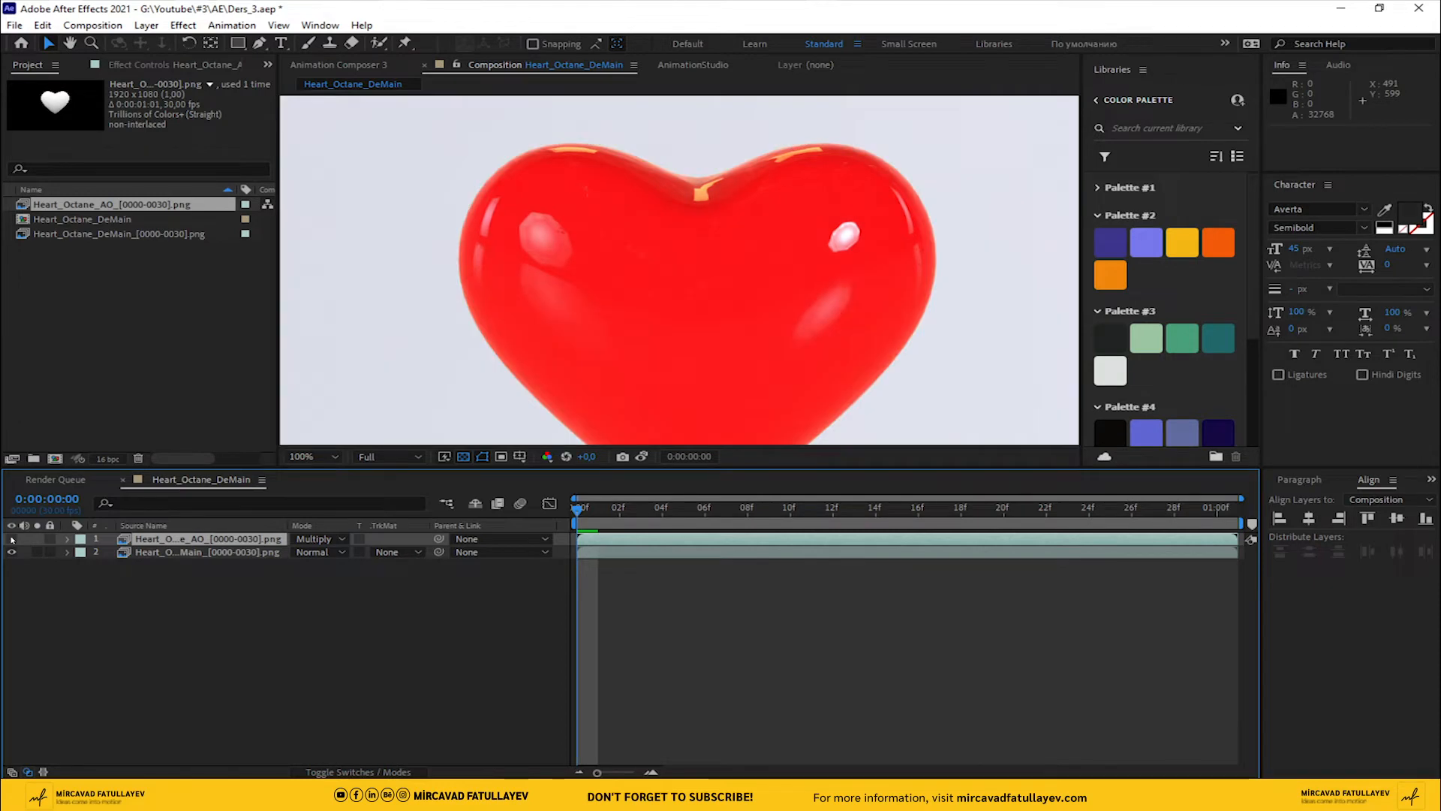
pyautogui.click(11, 539)
pyautogui.moveTo(685, 262); pyautogui.dragTo(644, 196)
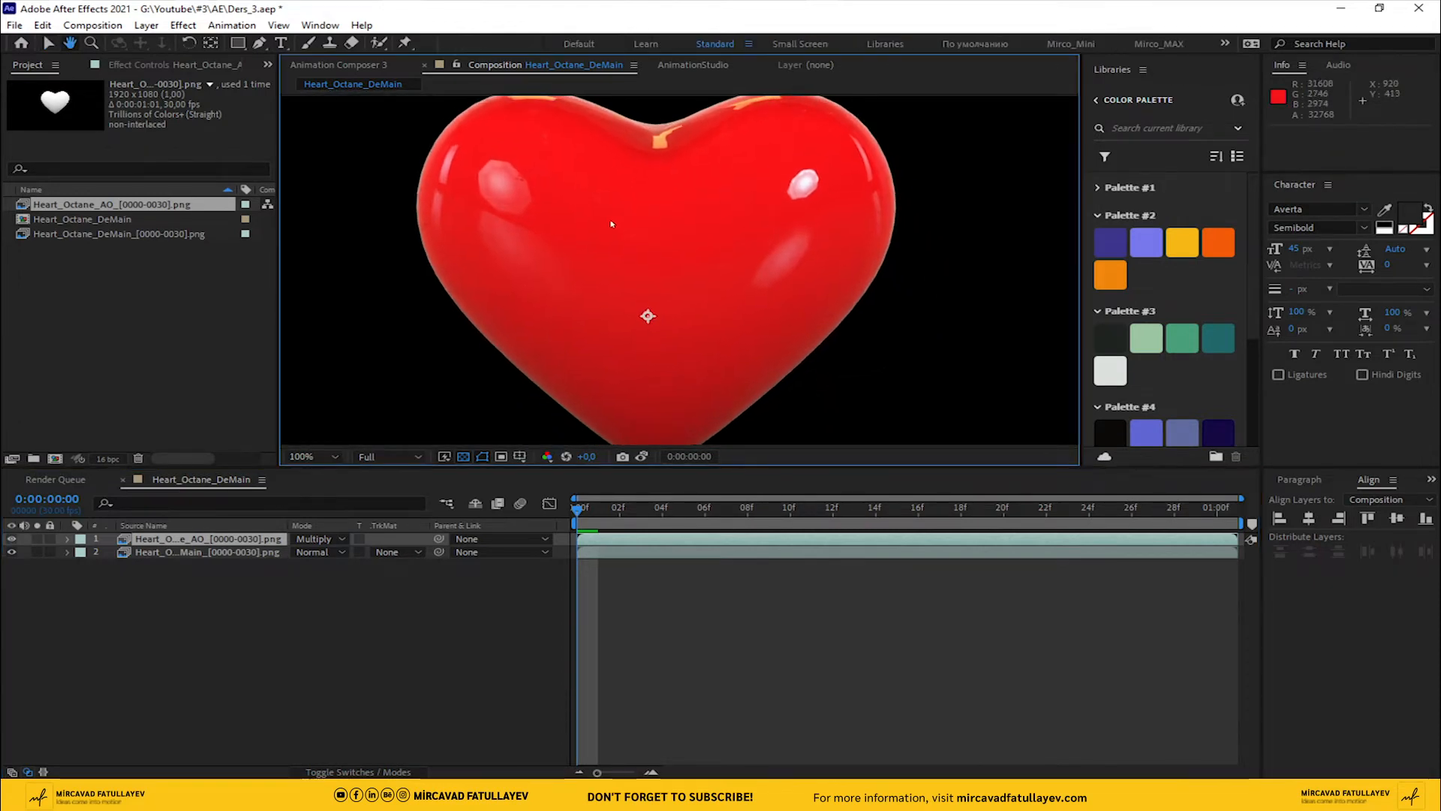
pyautogui.scroll(-2, 675, 293)
pyautogui.moveTo(682, 300); pyautogui.dragTo(650, 262)
pyautogui.press('v')
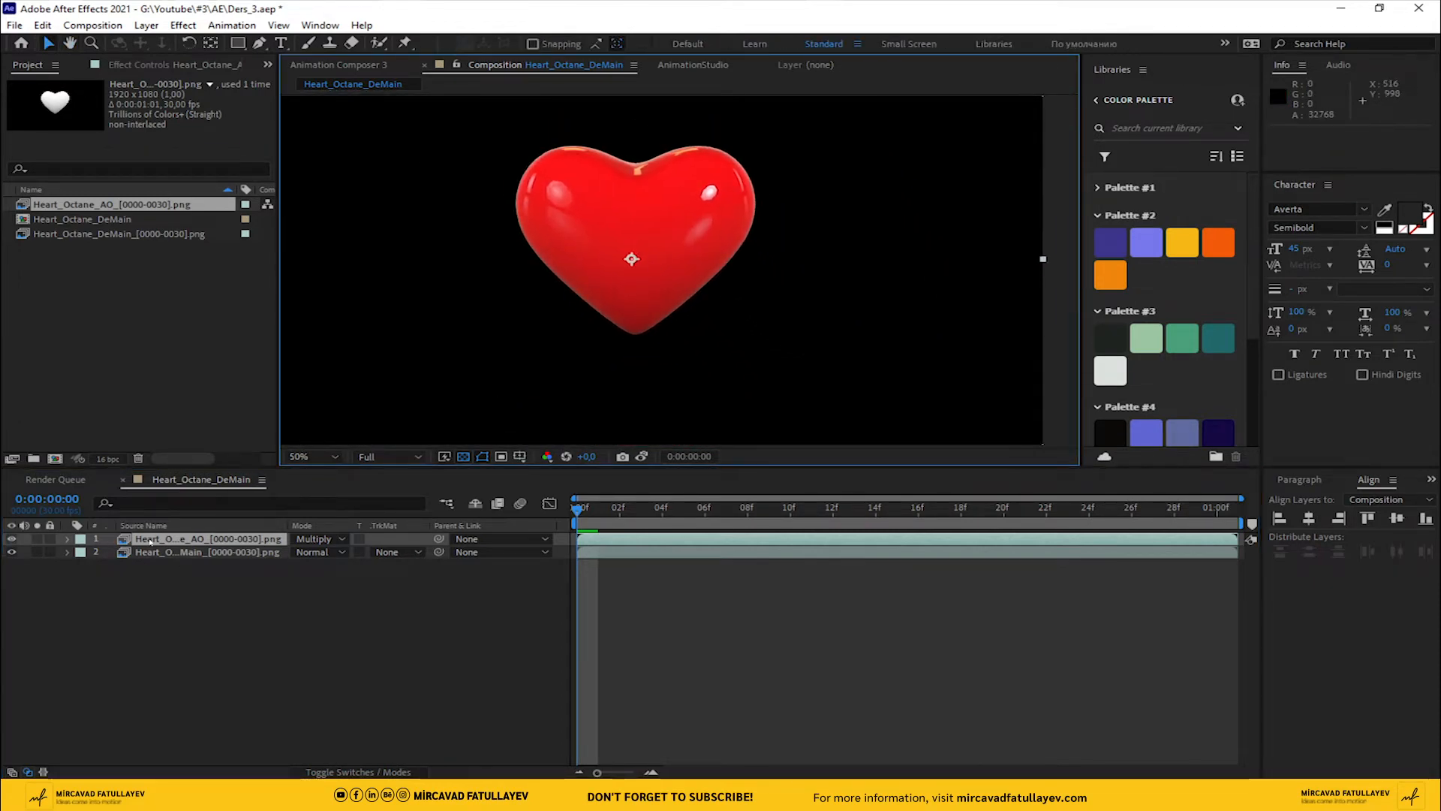
# Step: Duplicate the AO layer and set the upper copy's blending mode to Soft Light
pyautogui.click(177, 542)
pyautogui.hotkey('ctrl', 'd')
pyautogui.click(319, 539)
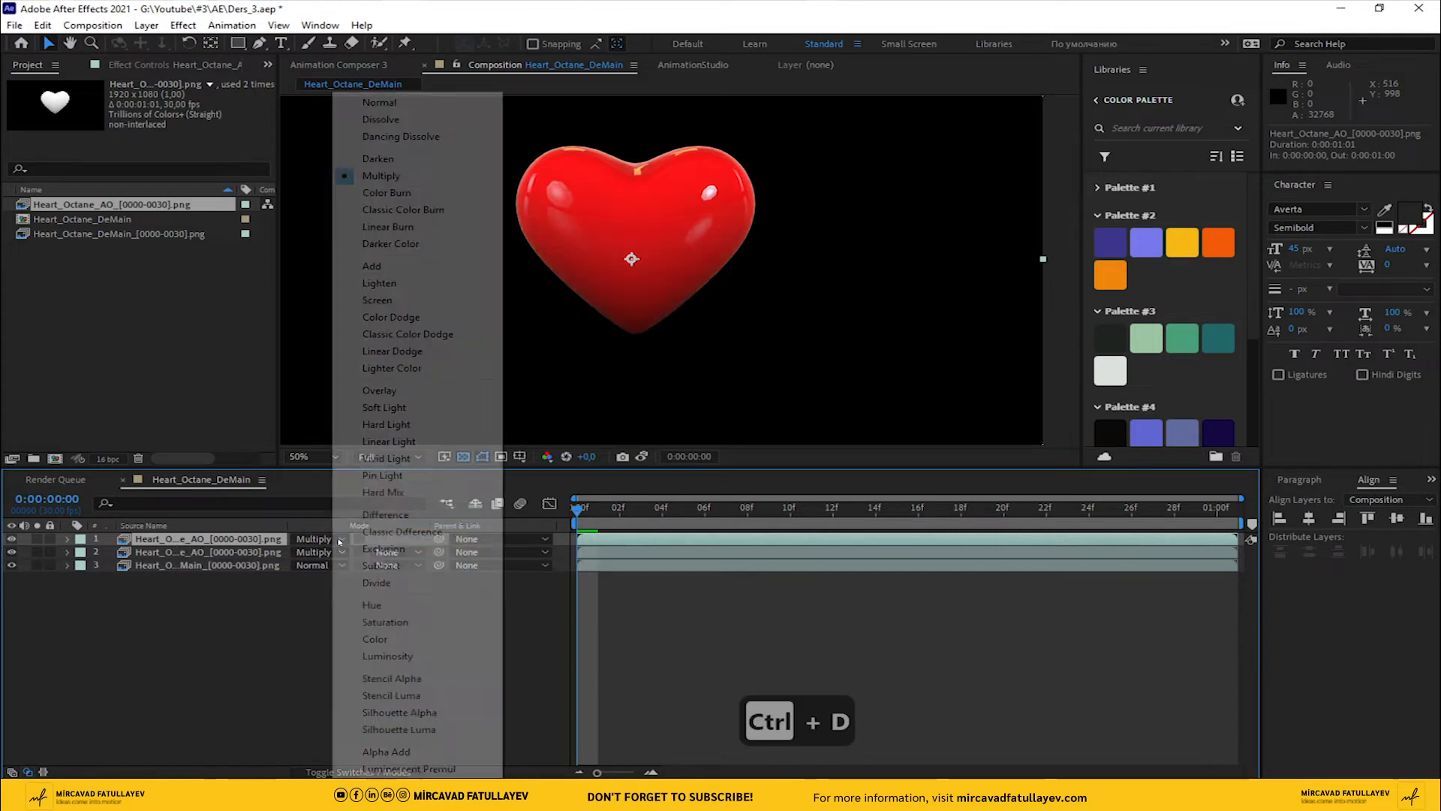
pyautogui.click(409, 411)
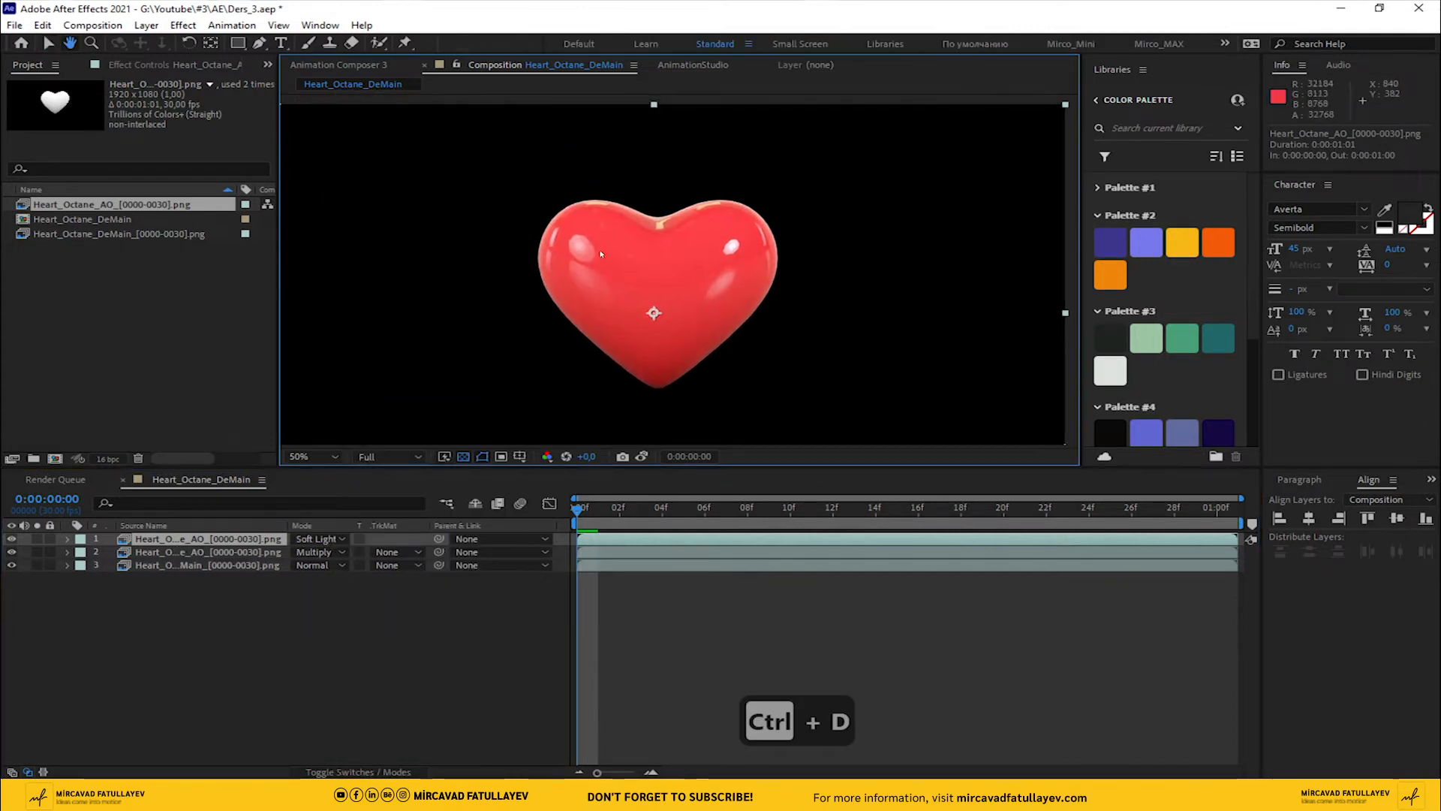
pyautogui.scroll(2, 633, 312)
# Step: Apply Curves to the Soft Light AO layer, lowering the RGB curve's white end point and pulling its shadows strongly down
pyautogui.hotkey('ctrl', 'space')
pyautogui.write('c')
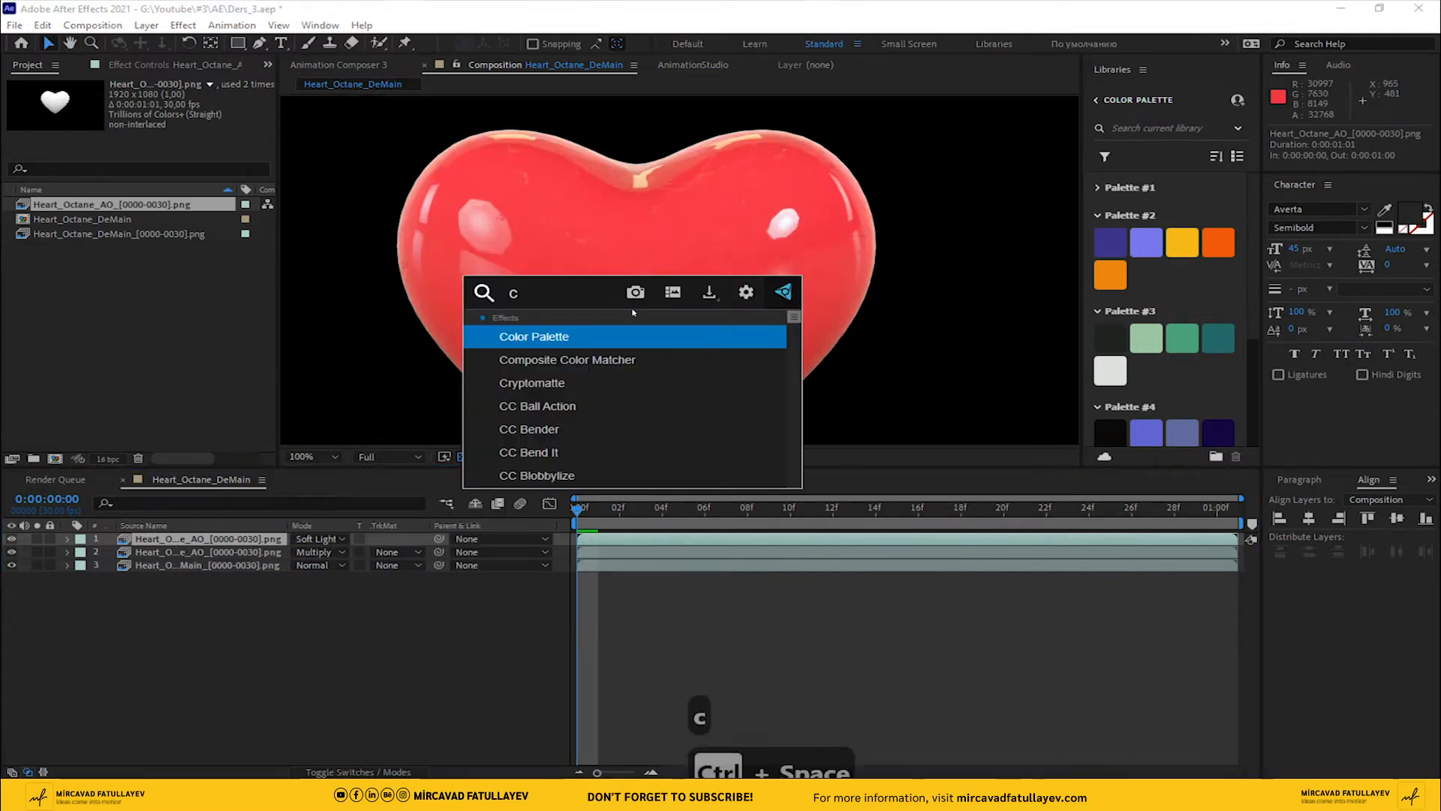
pyautogui.write('ur')
pyautogui.press('Return')
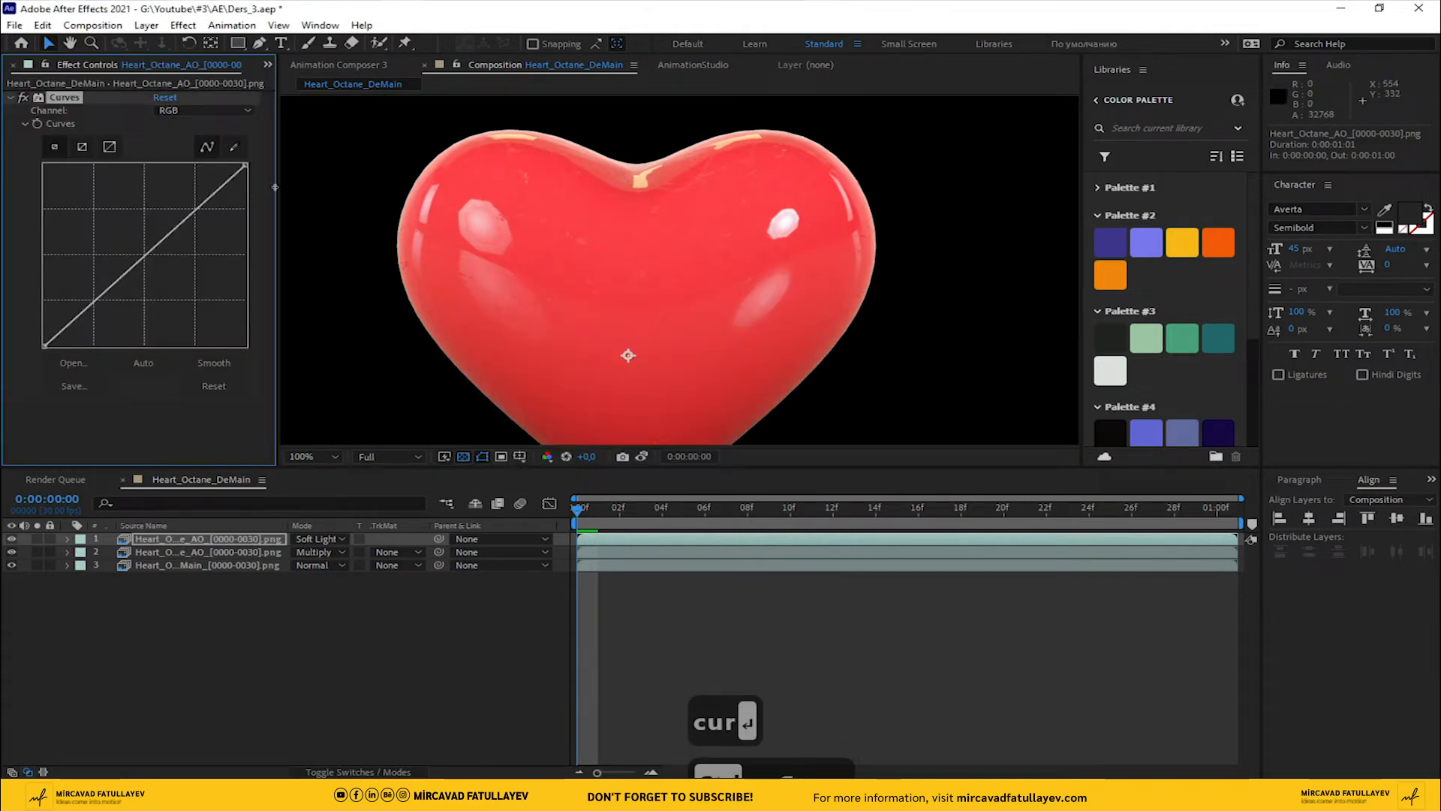
pyautogui.moveTo(242, 167); pyautogui.dragTo(280, 194)
pyautogui.moveTo(88, 311); pyautogui.dragTo(142, 342)
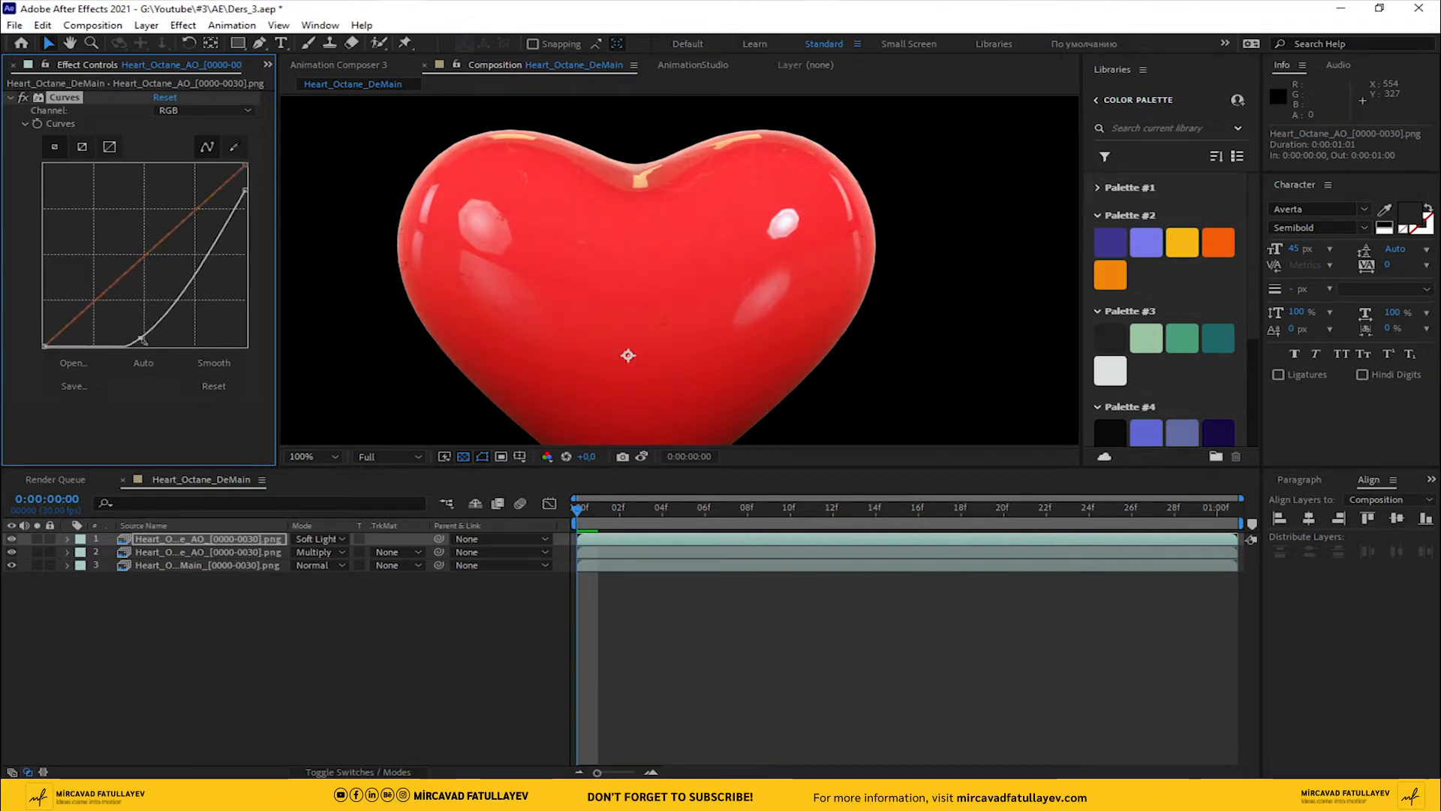
pyautogui.click(157, 638)
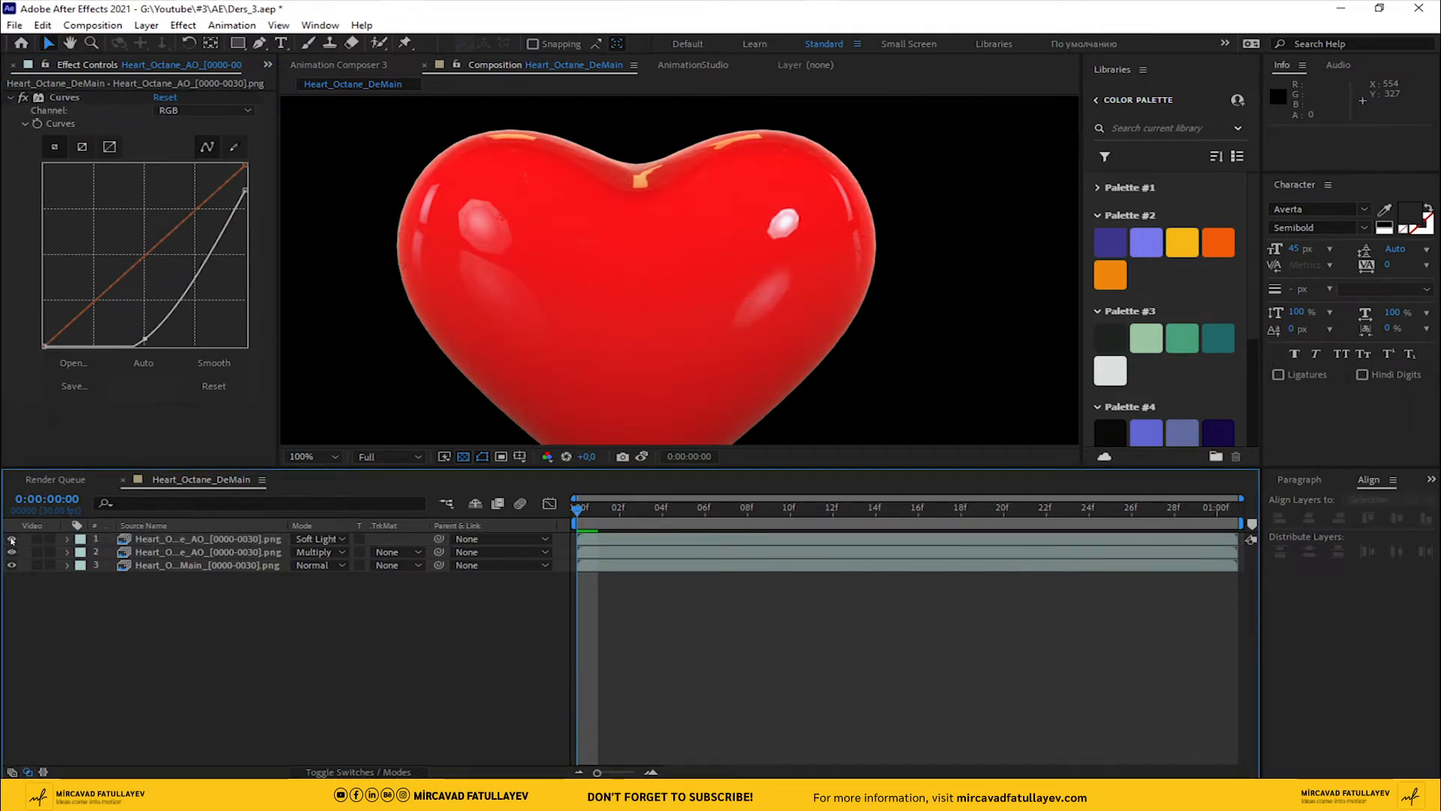
# Step: Select the Multiply AO layer and solo it briefly to check its contribution to the heart
pyautogui.scroll(-2, 548, 316)
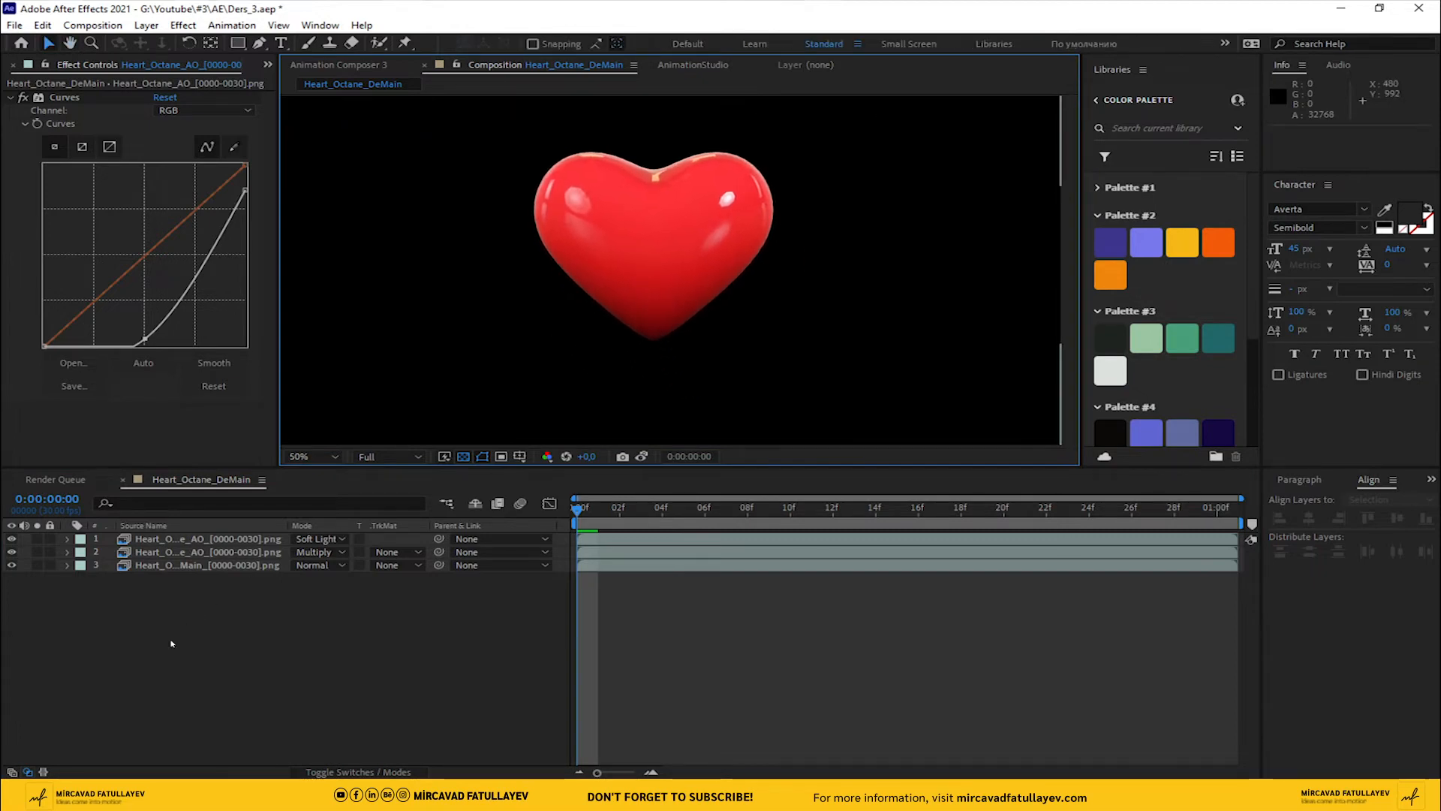
pyautogui.click(214, 553)
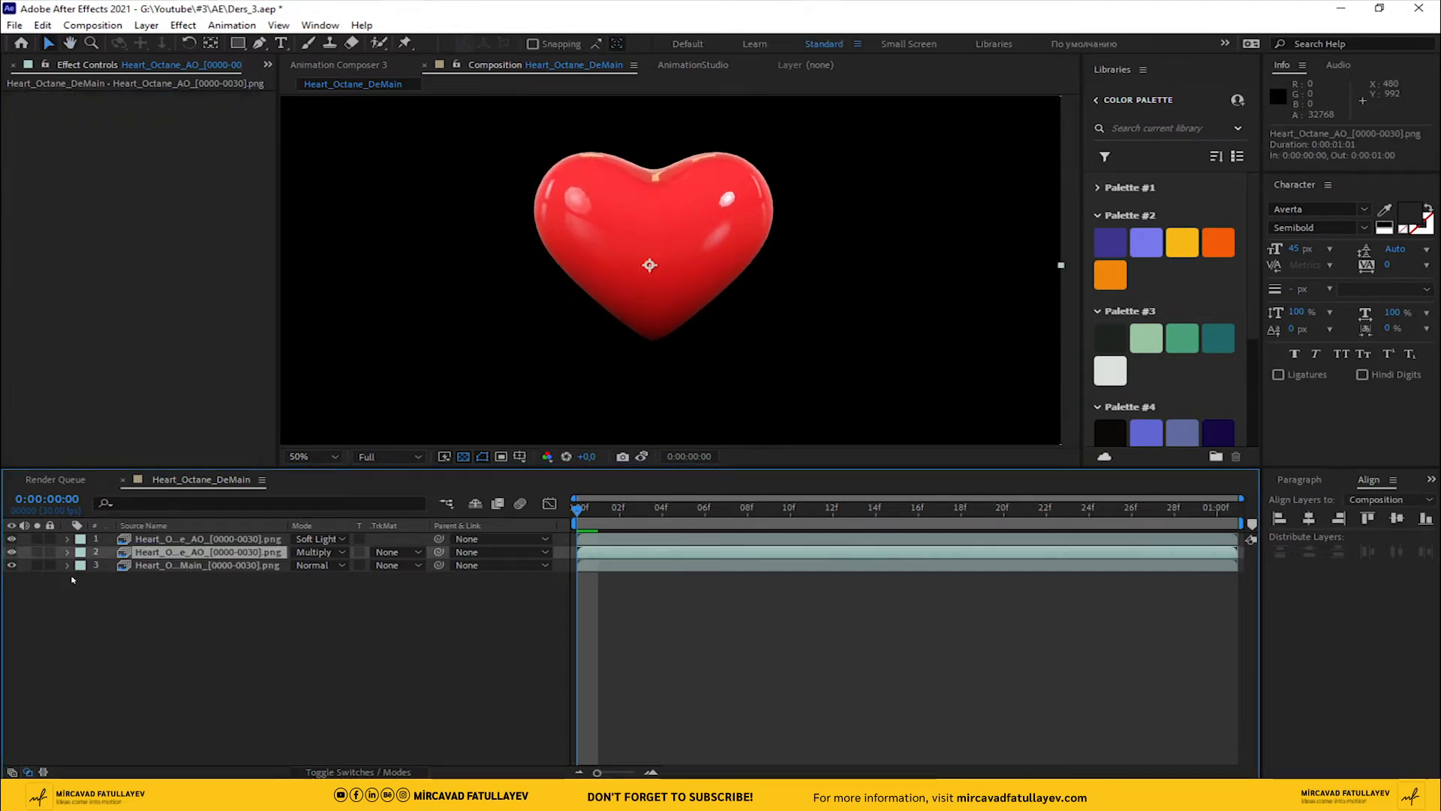
pyautogui.click(36, 552)
pyautogui.click(36, 552)
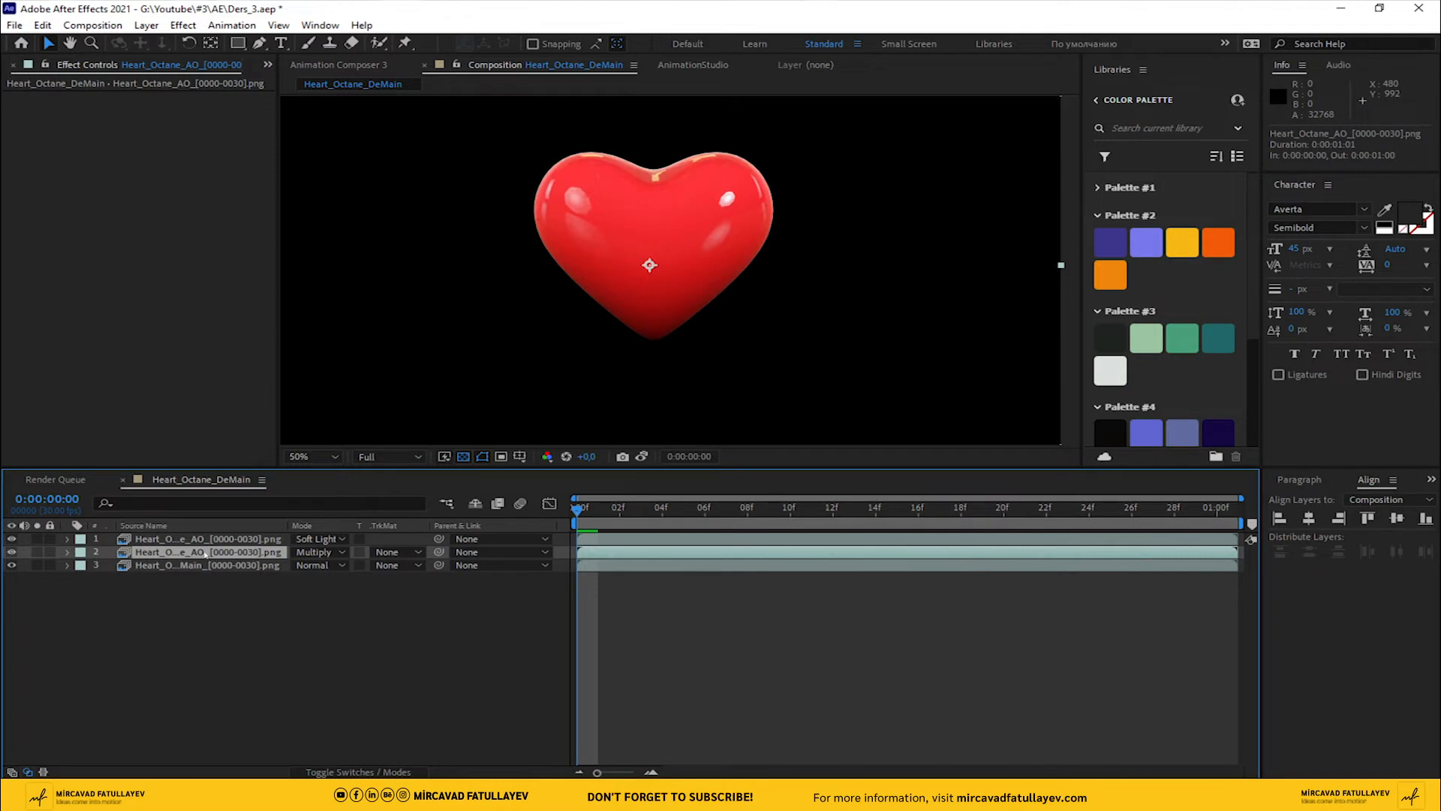
# Step: Rename the AO layer that uses the Multiply blending mode as Multiply
pyautogui.press('Return')
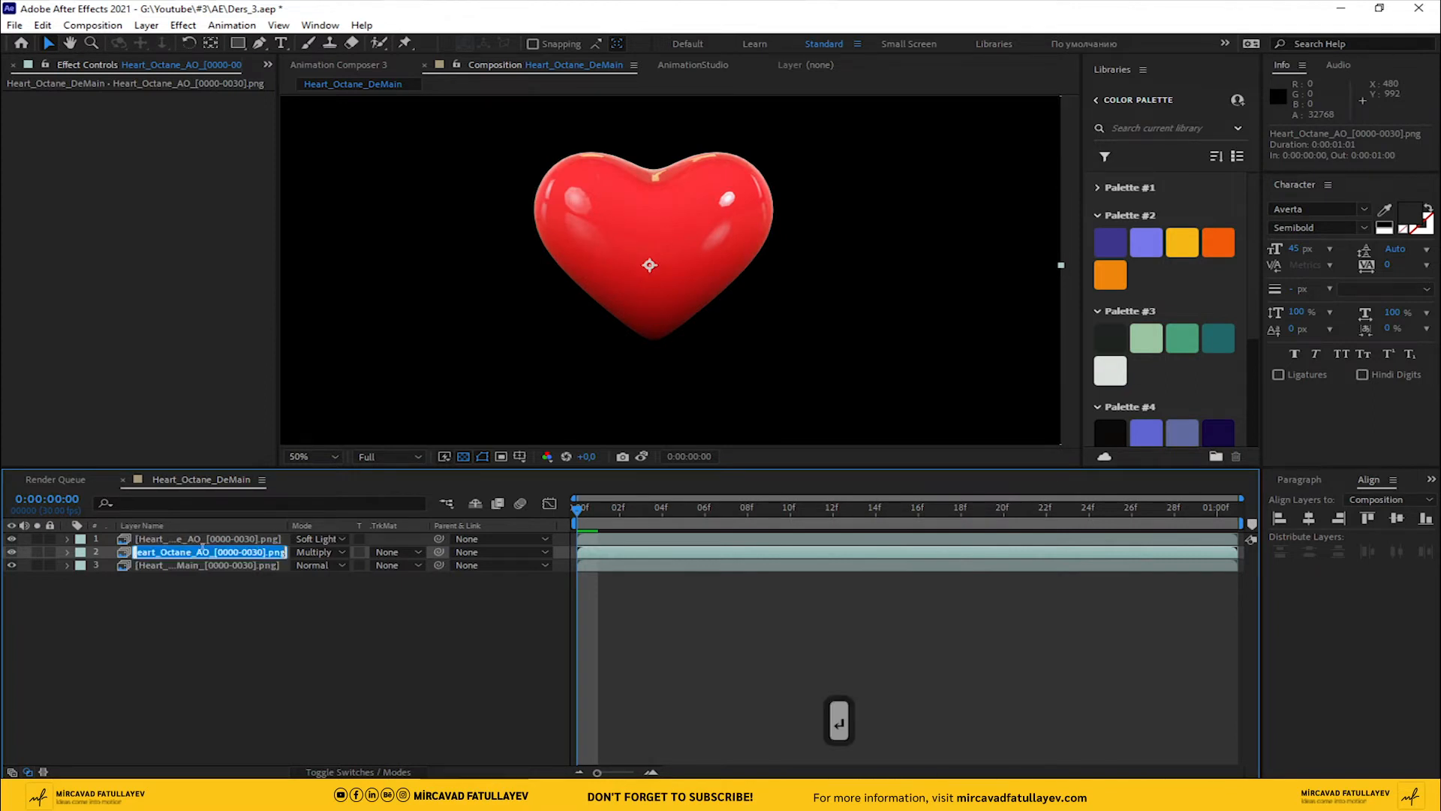
pyautogui.write('Mul')
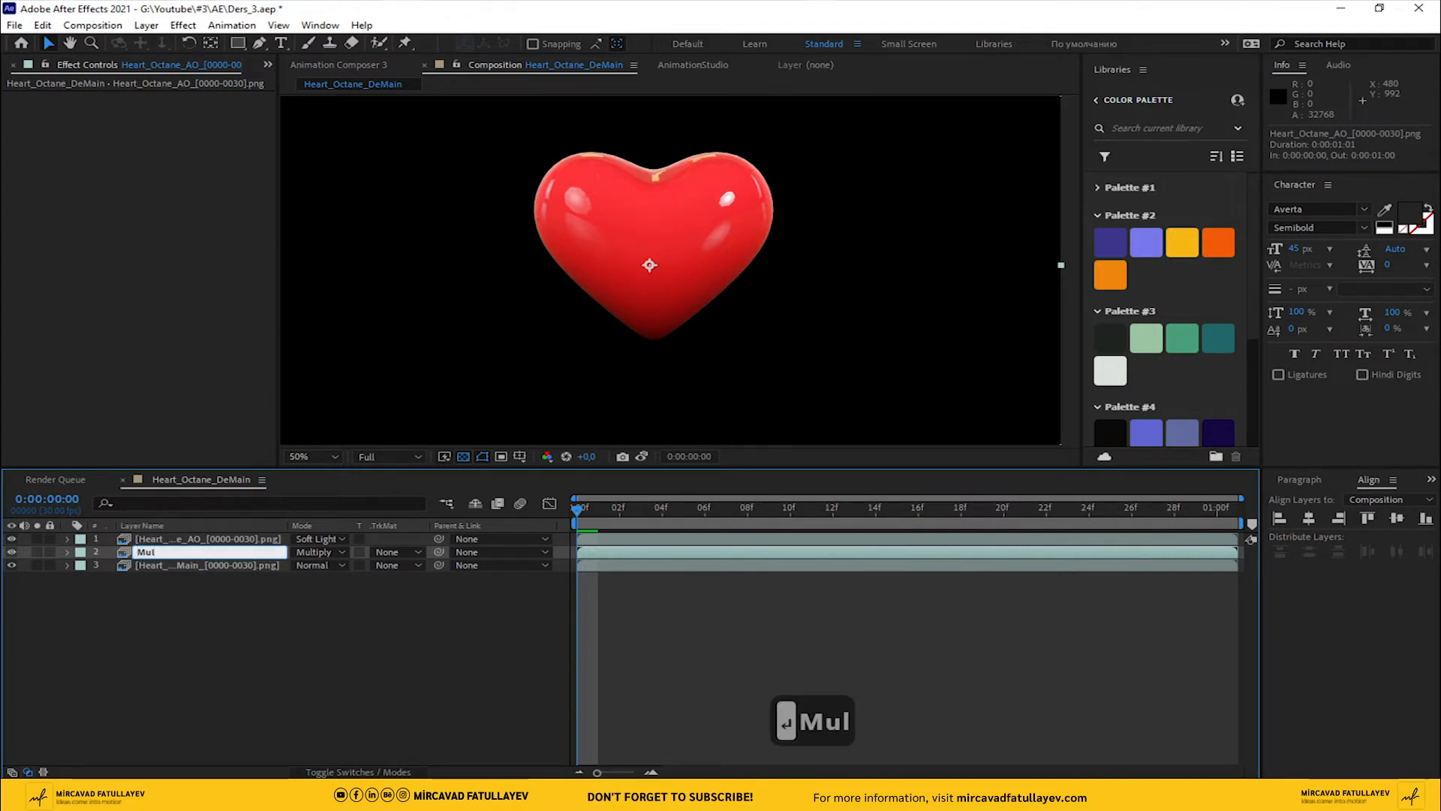
pyautogui.write('t')
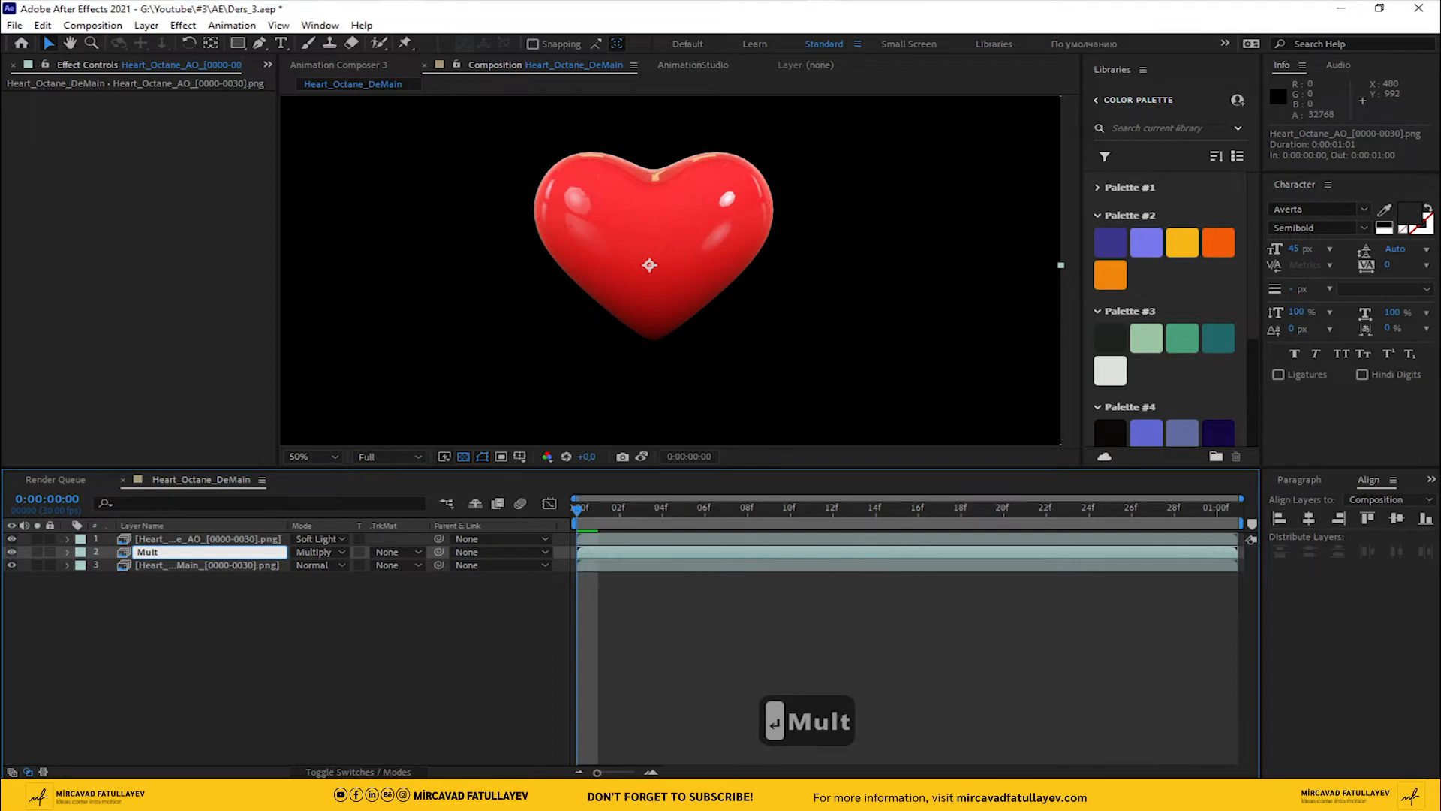
pyautogui.write('iply')
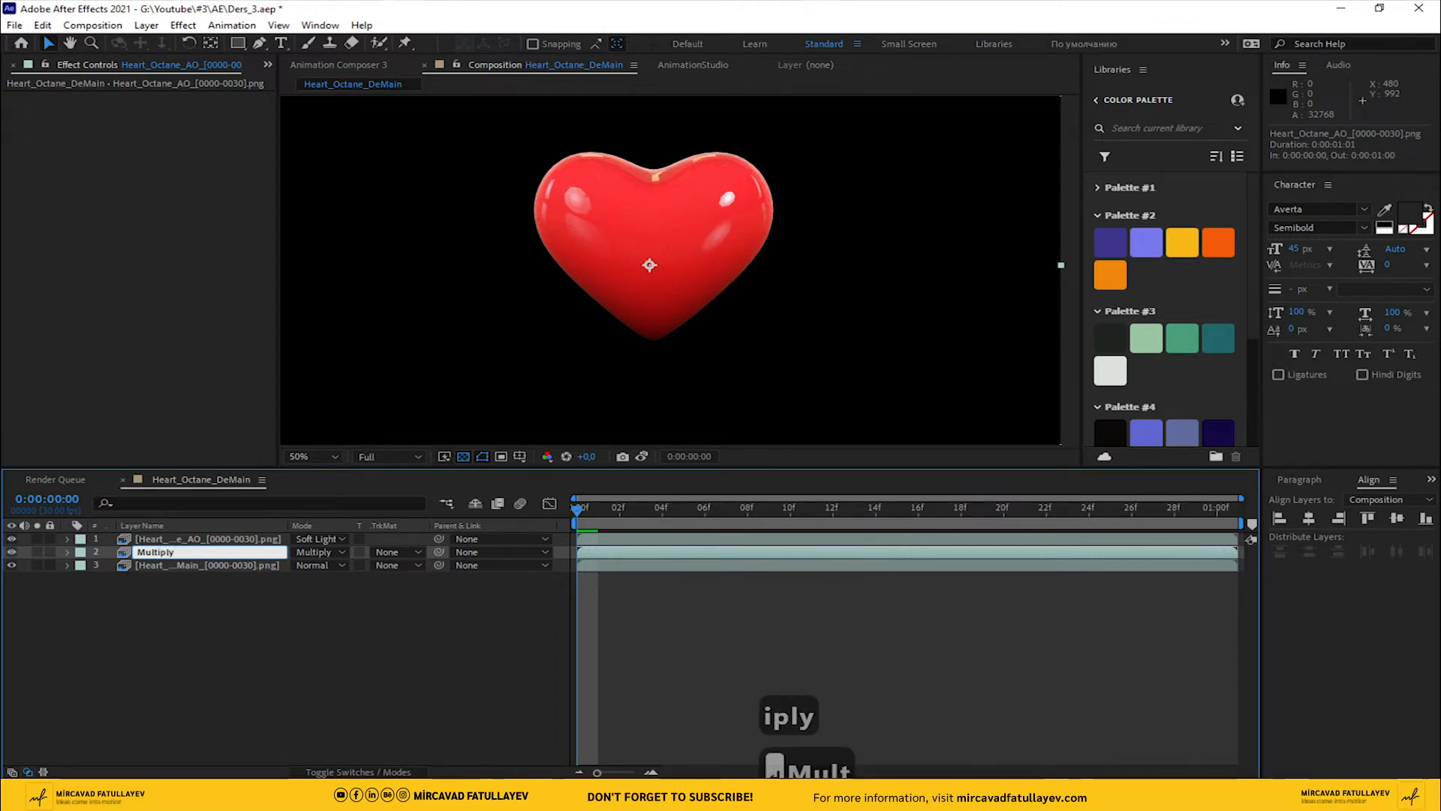
pyautogui.press('Return')
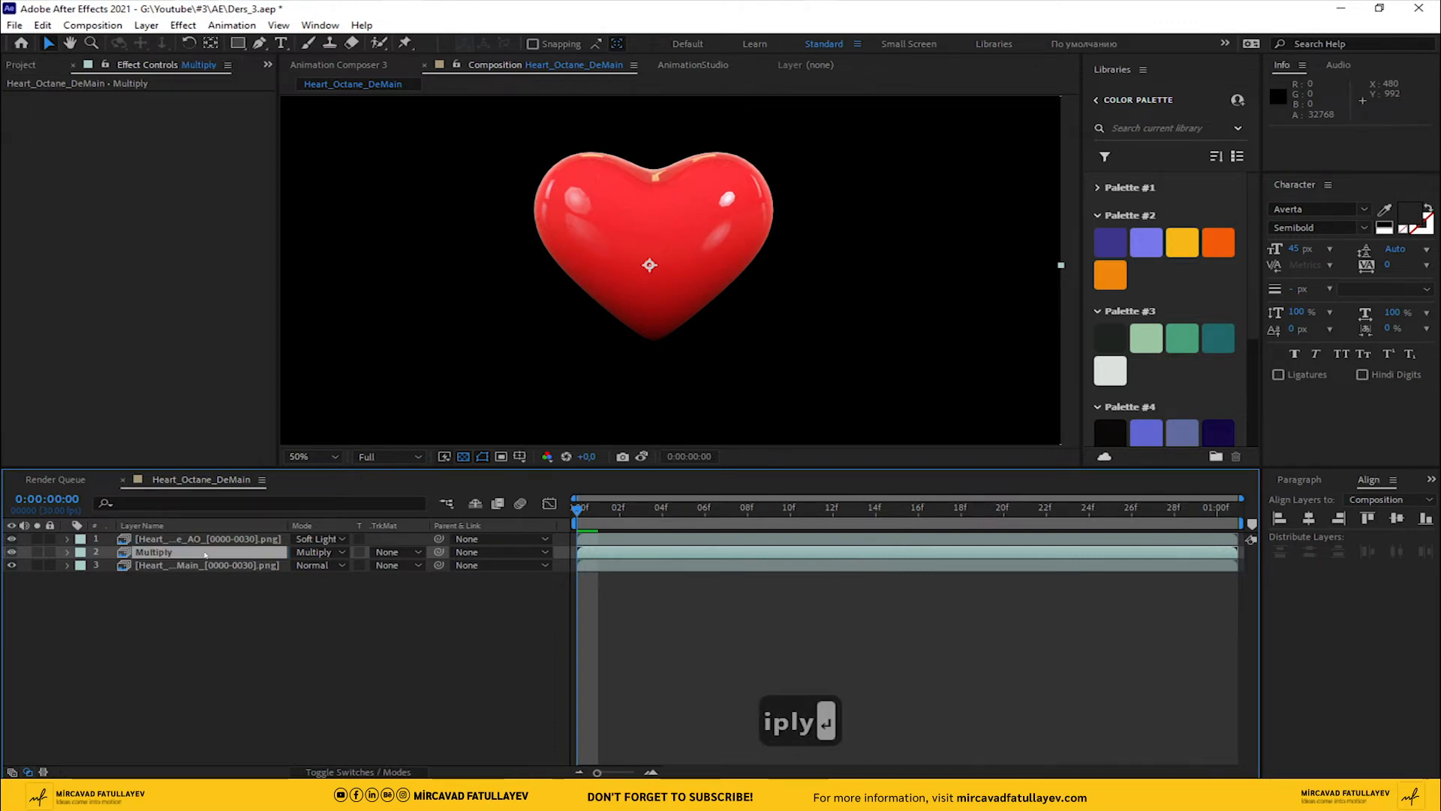
# Step: Rename the top AO layer that uses the Soft Light blending mode as Soft
pyautogui.click(201, 528)
pyautogui.click(193, 544)
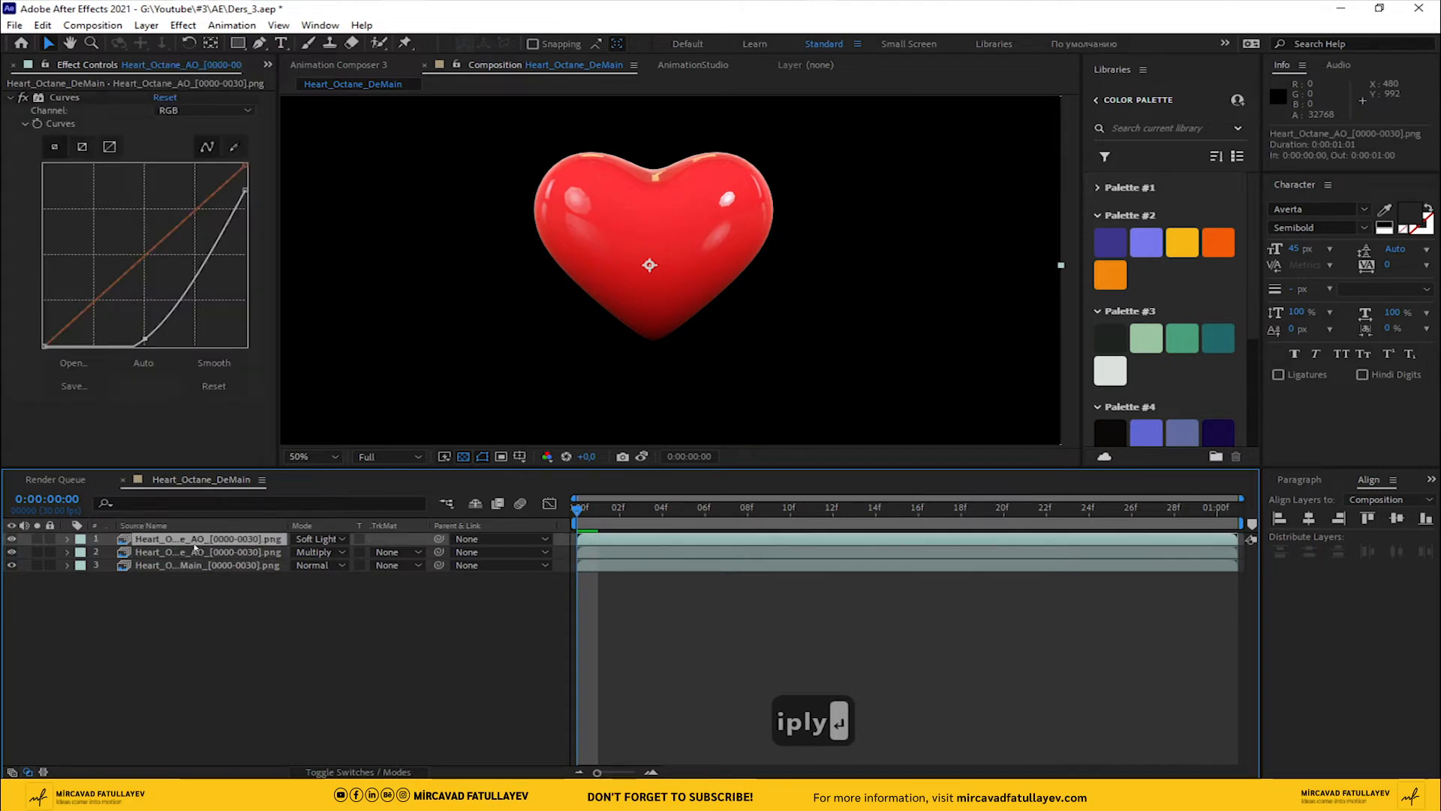
pyautogui.press('Return')
pyautogui.write('Soft')
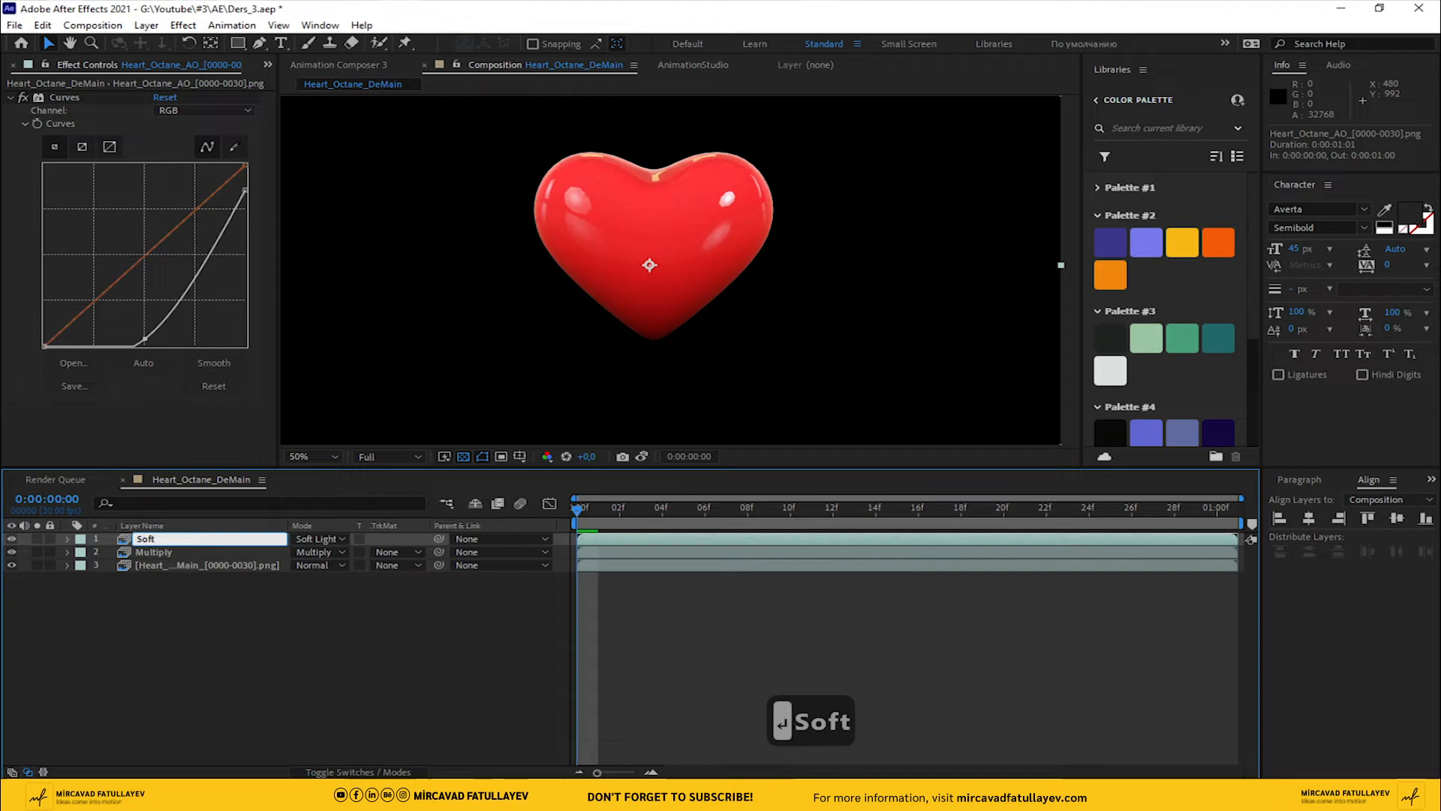
pyautogui.press('Return')
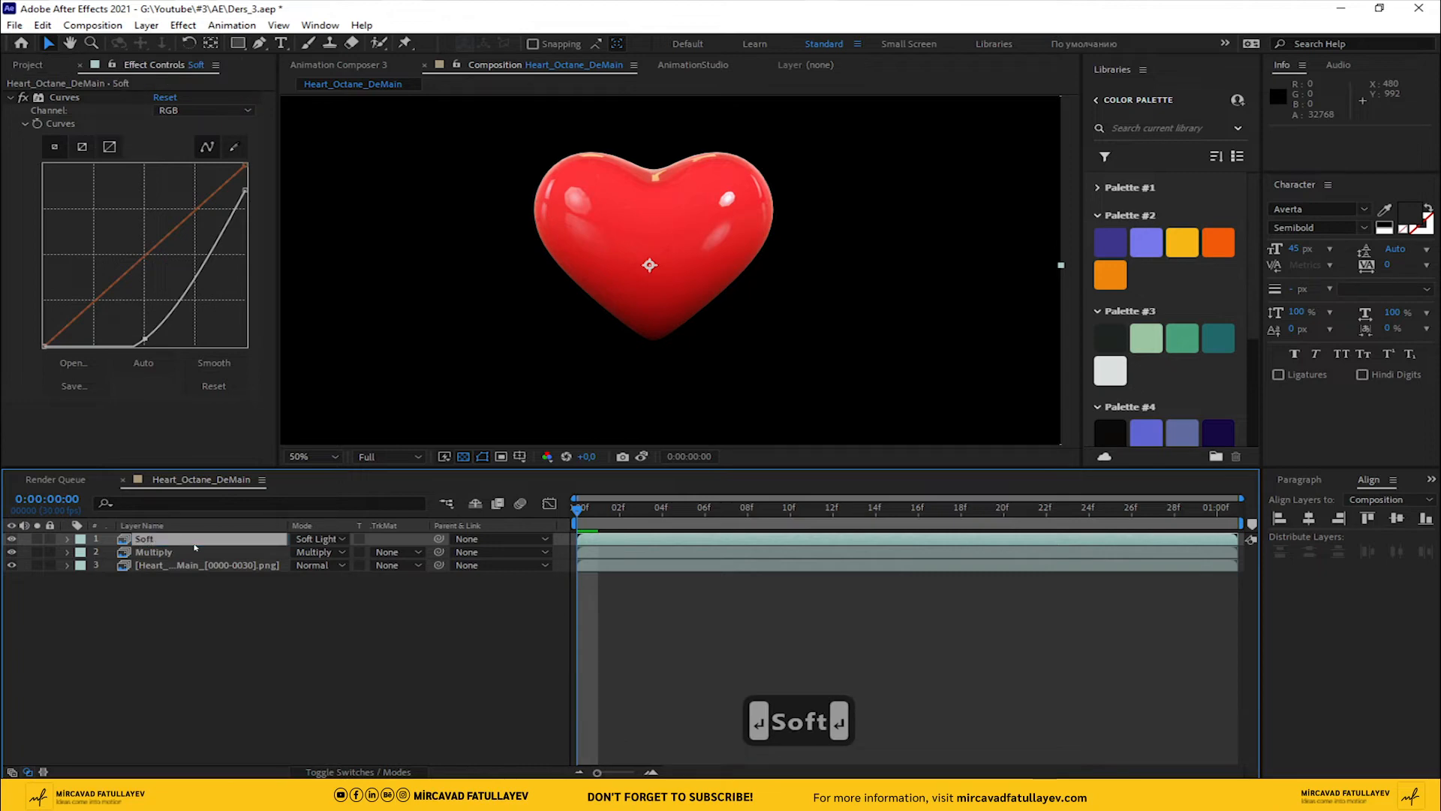
# Step: Duplicate the Multiply layer and rename the upper copy as matte
pyautogui.click(154, 553)
pyautogui.hotkey('ctrl', 'd')
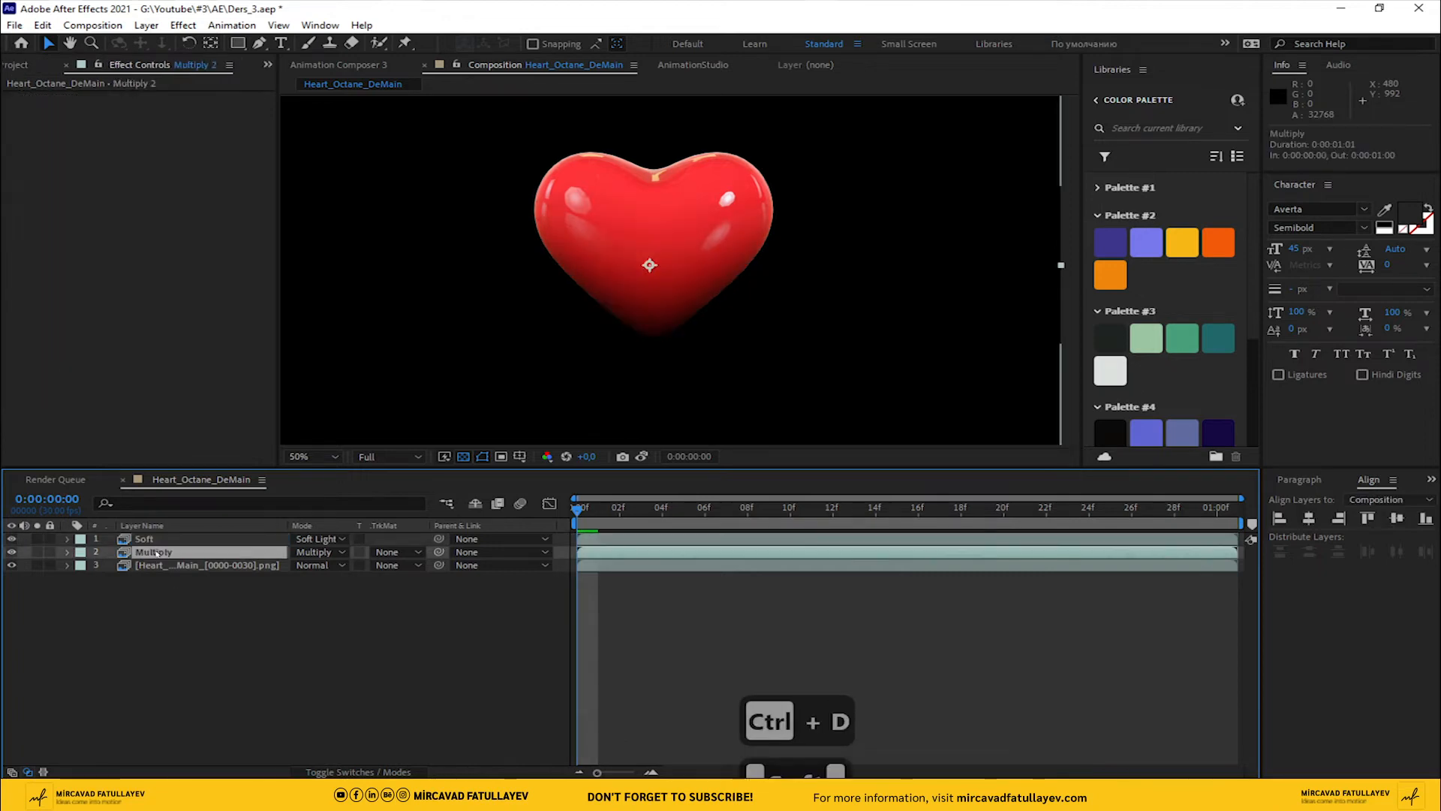
pyautogui.press('Return')
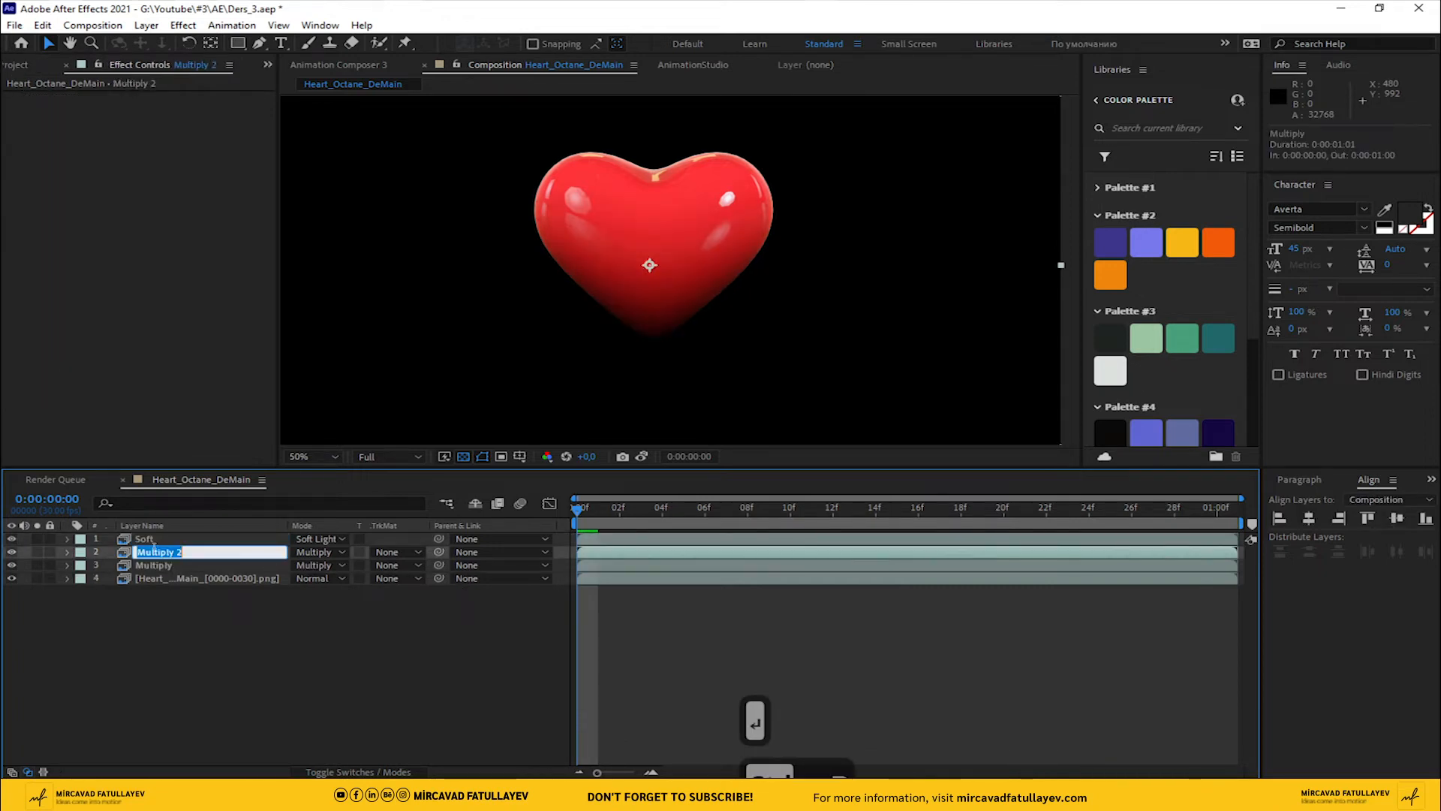
pyautogui.write('matte')
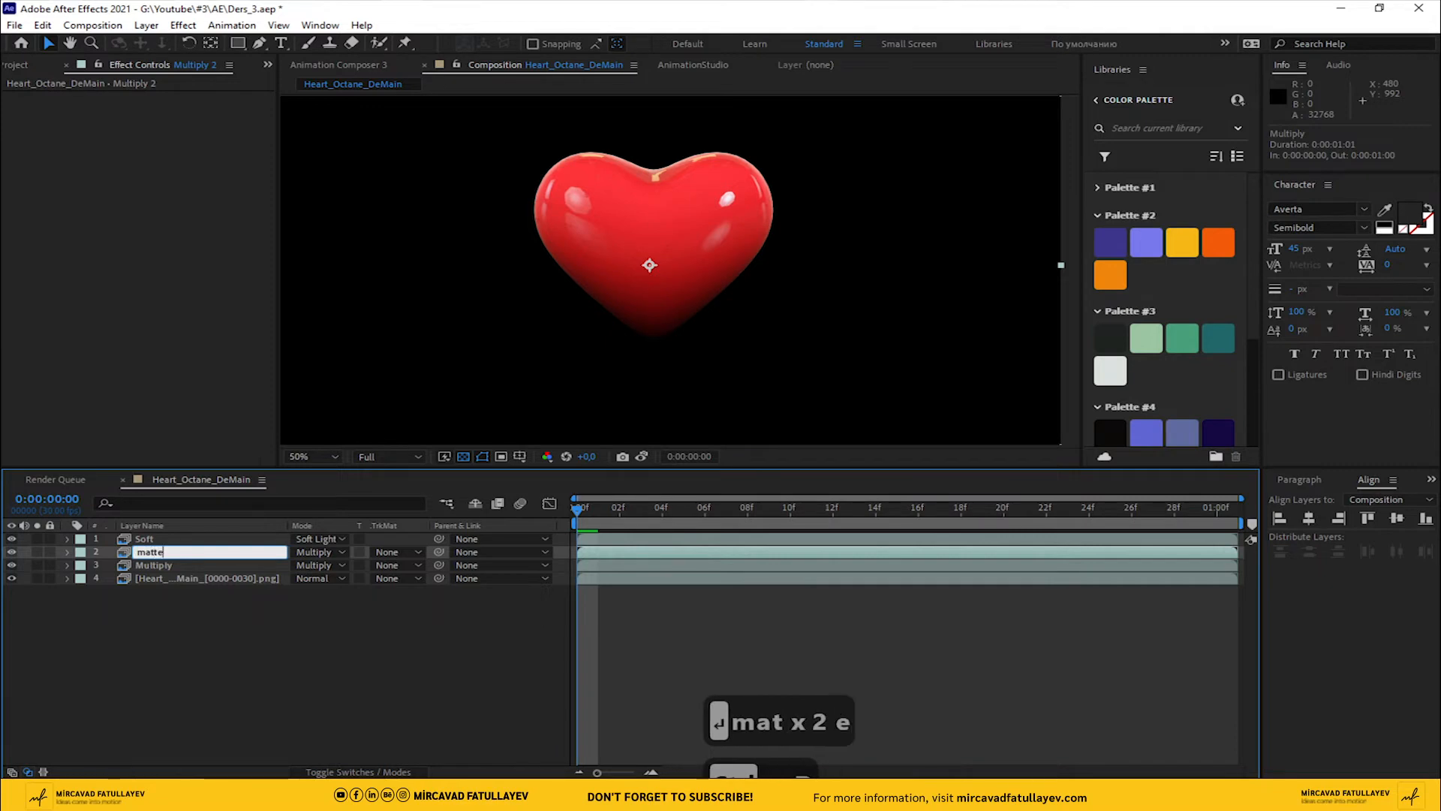
pyautogui.press('Return')
# Step: Set the matte layer's blending mode to Normal and use it as a luma track matte for the Multiply layer
pyautogui.click(319, 552)
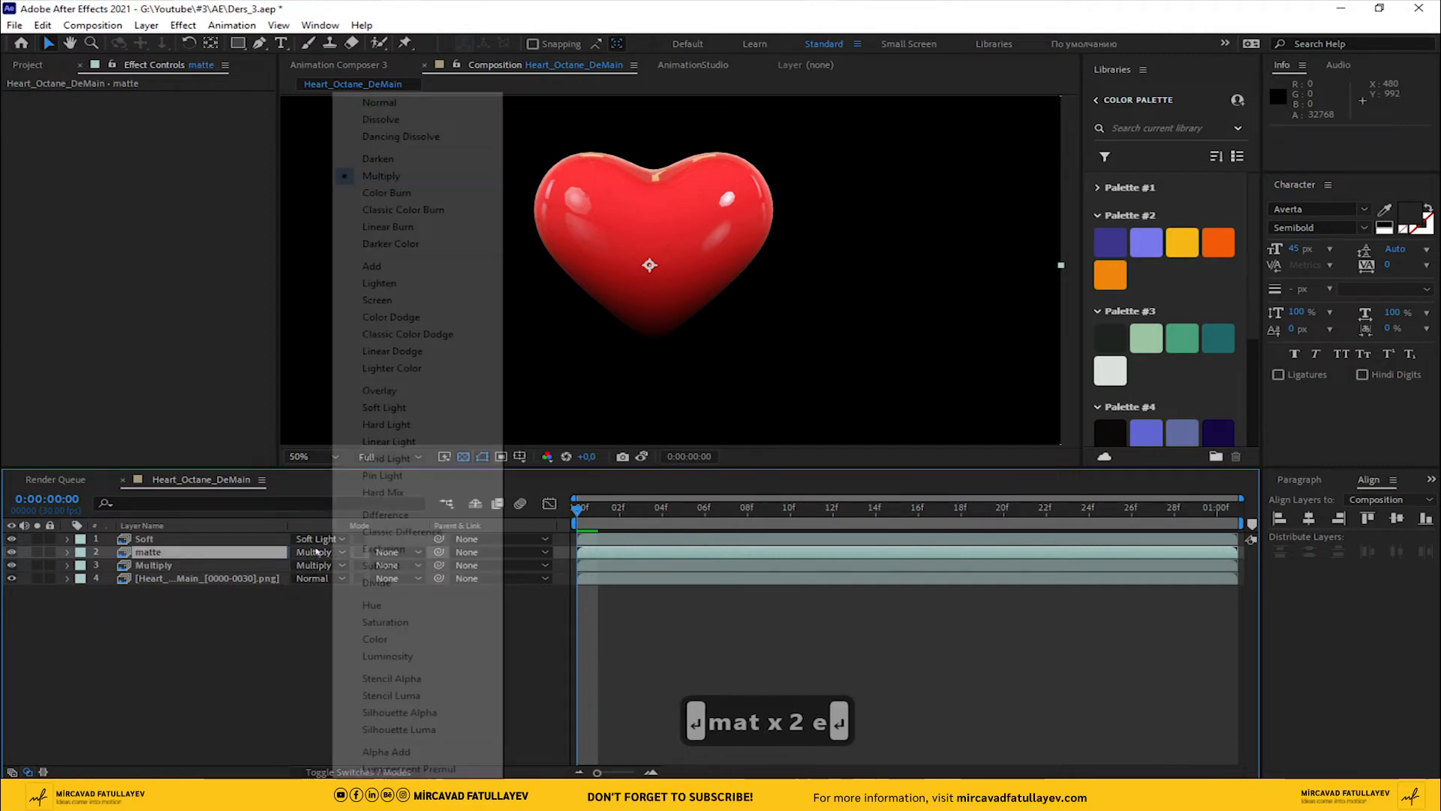
pyautogui.click(392, 108)
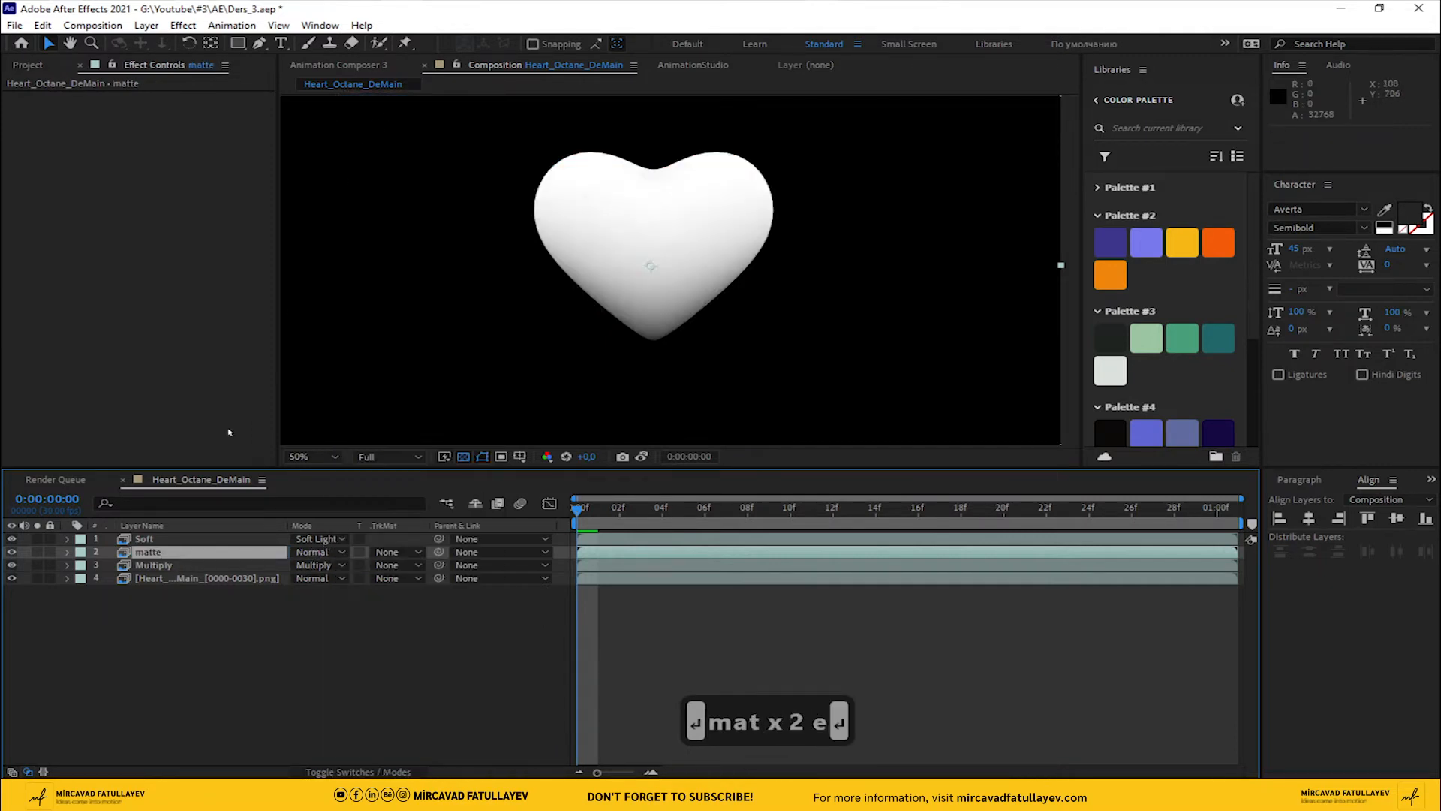
pyautogui.click(396, 565)
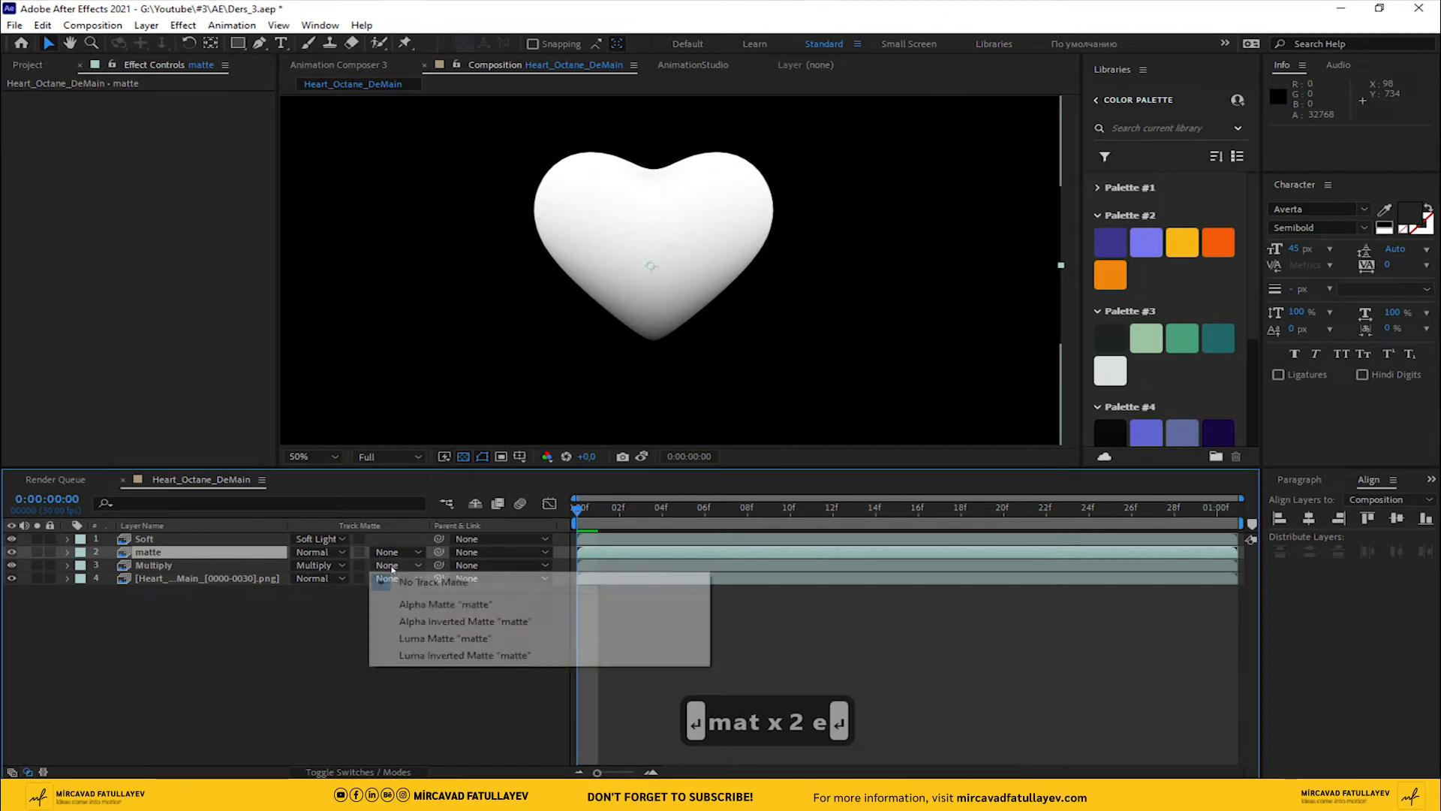
pyautogui.click(491, 640)
pyautogui.click(337, 626)
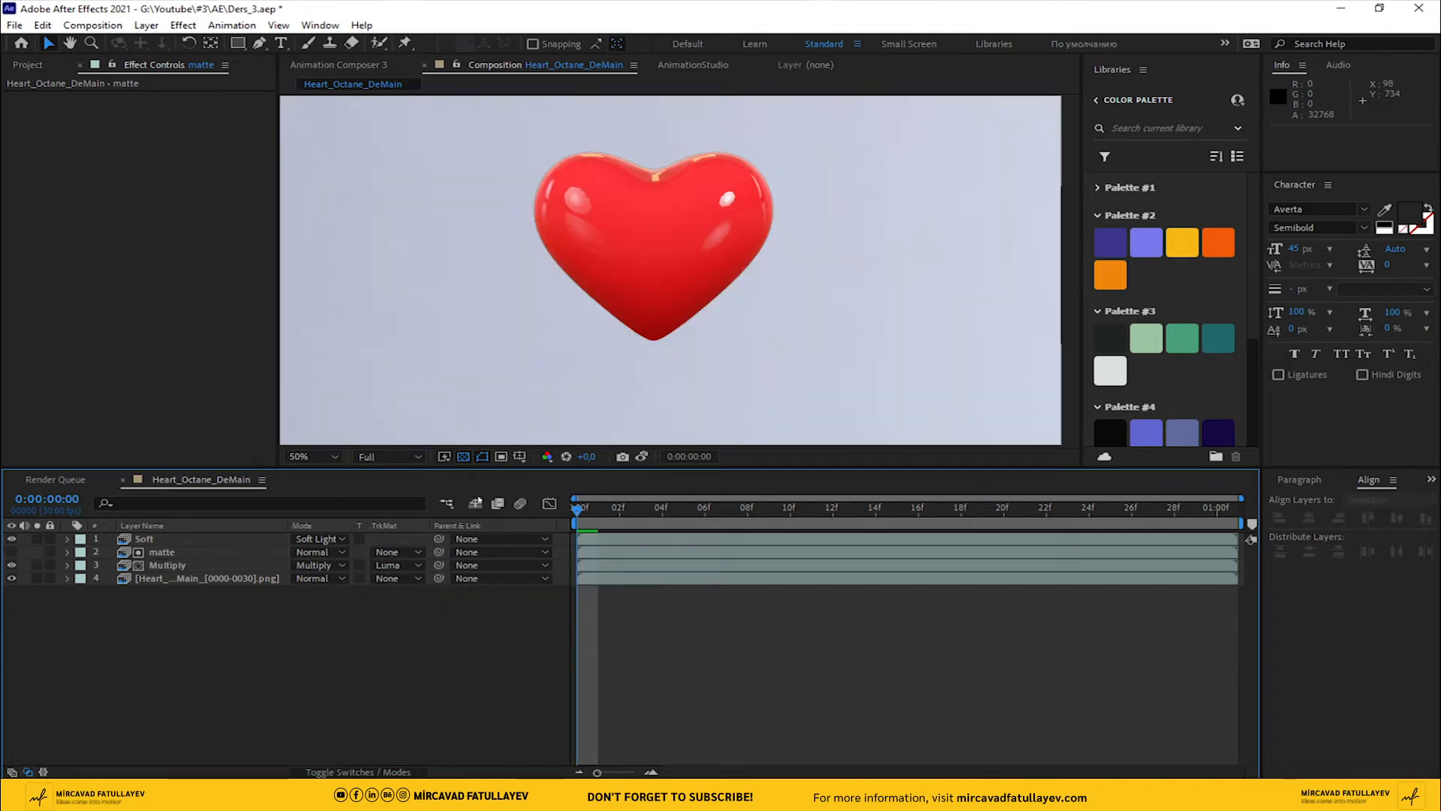
# Step: Pre-compose the matte and Multiply layers together into a new composition named Matte
pyautogui.scroll(2, 656, 161)
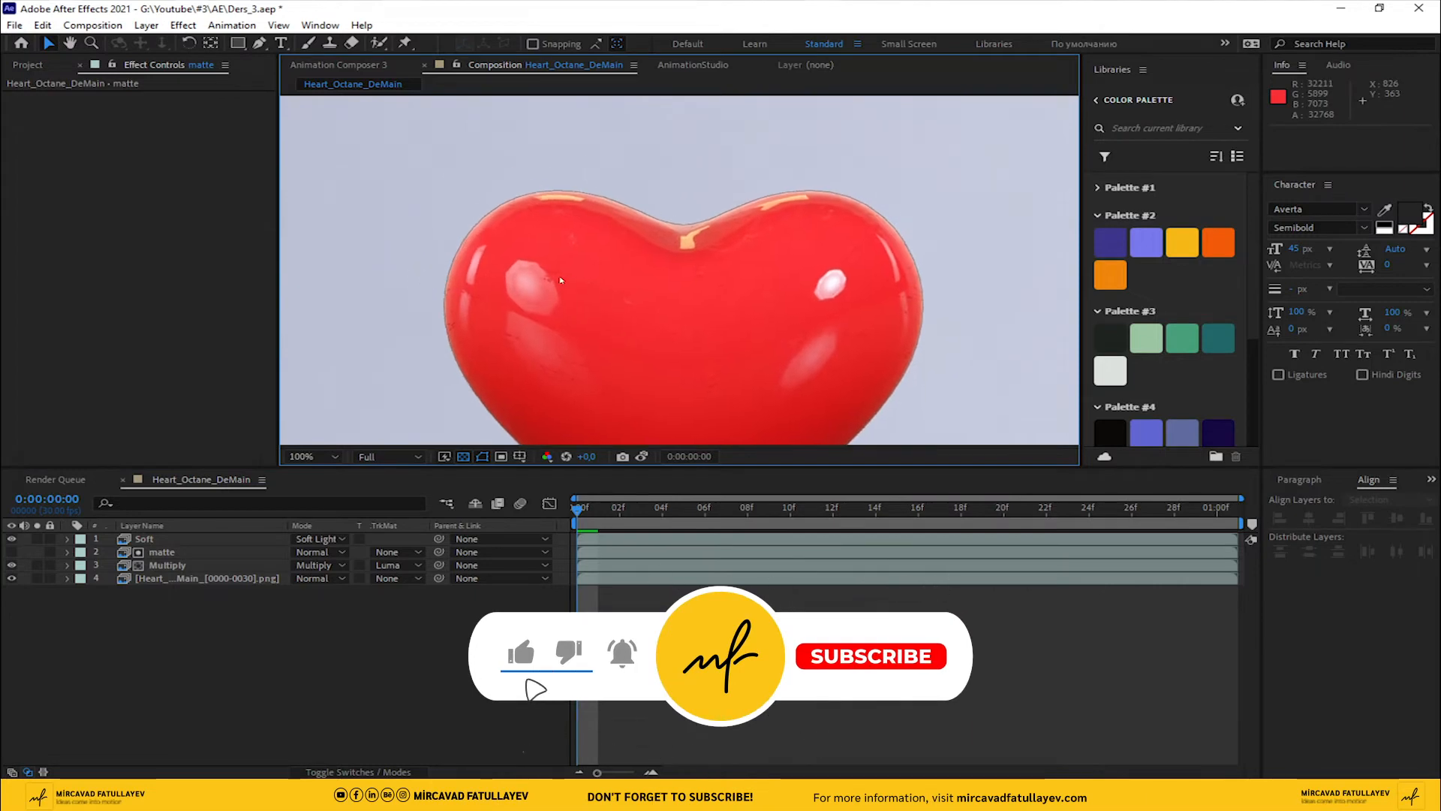
pyautogui.scroll(1, 577, 249)
pyautogui.moveTo(300, 315); pyautogui.dragTo(337, 409)
pyautogui.press('v')
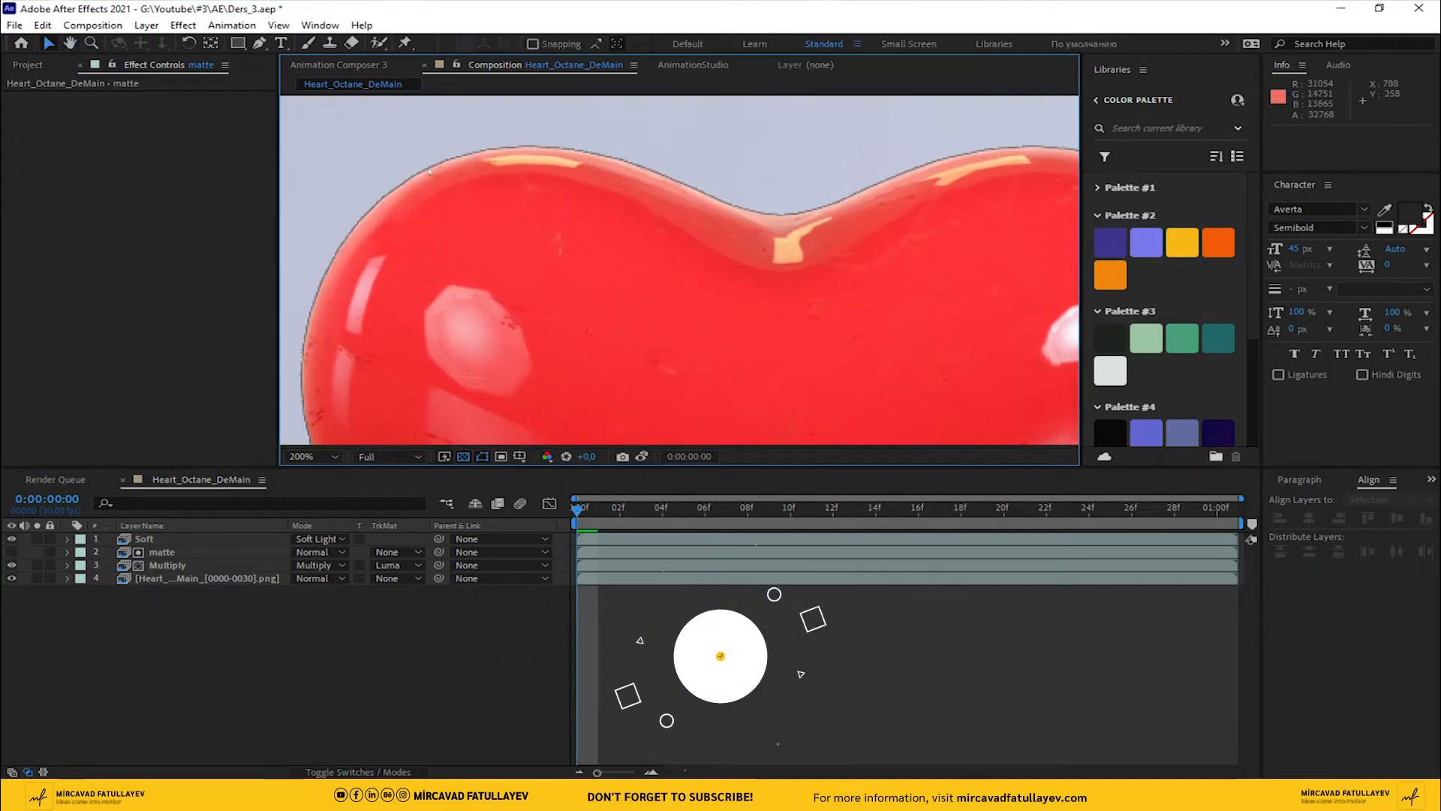
pyautogui.click(217, 565)
pyautogui.press(',')
pyautogui.press(',')
pyautogui.press(',')
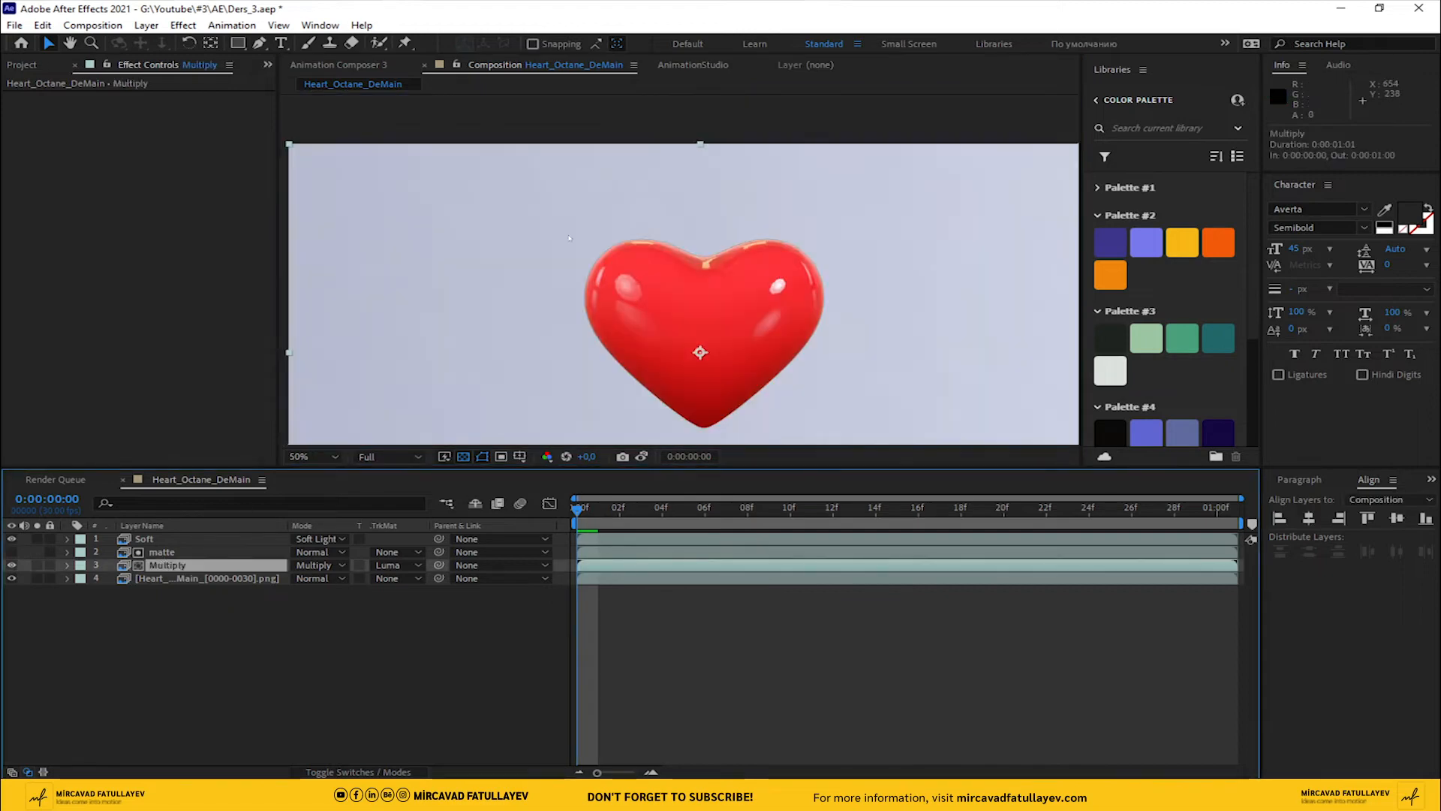
pyautogui.keyDown('shift'); pyautogui.click(173, 552); pyautogui.keyUp('shift')
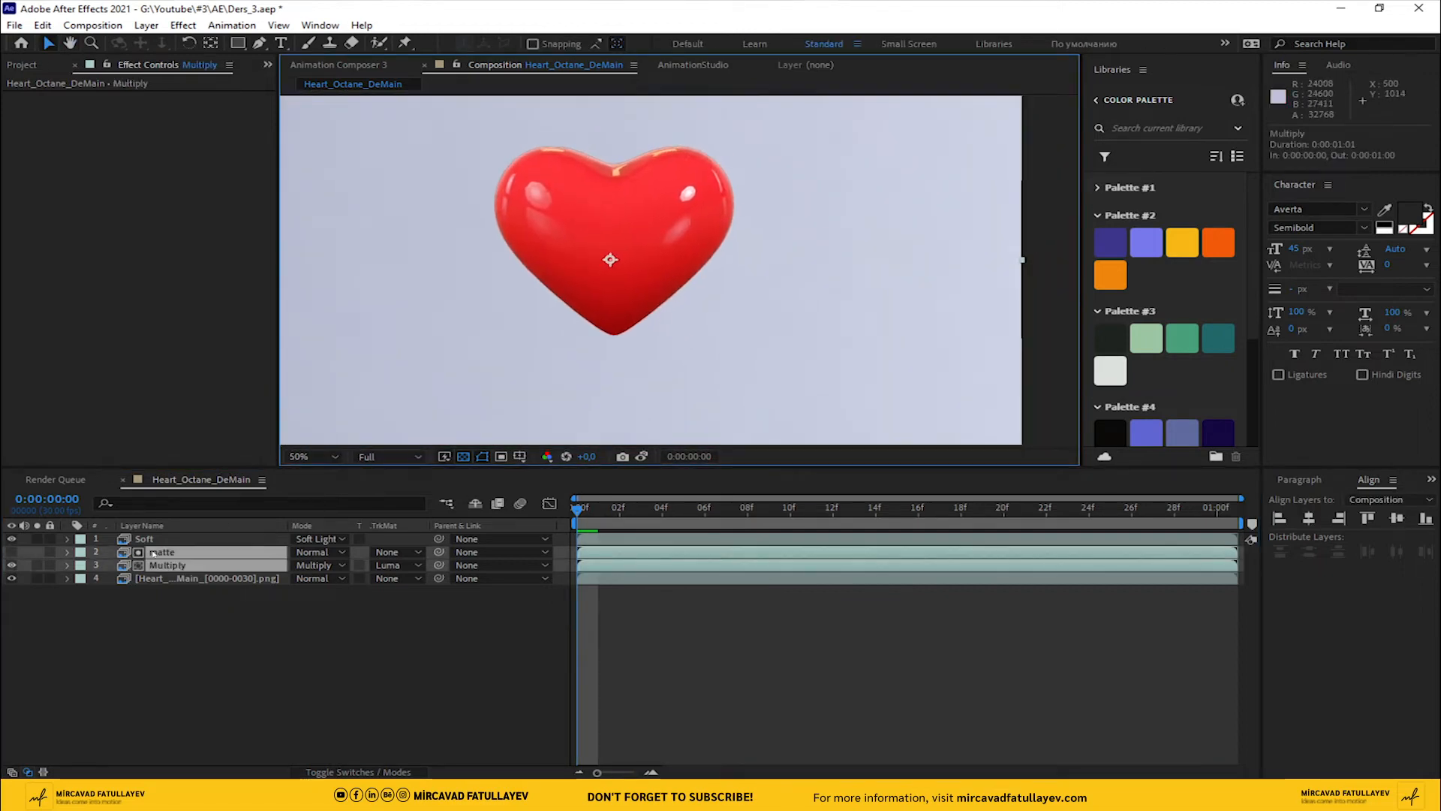
pyautogui.rightClick(164, 555)
pyautogui.click(278, 467)
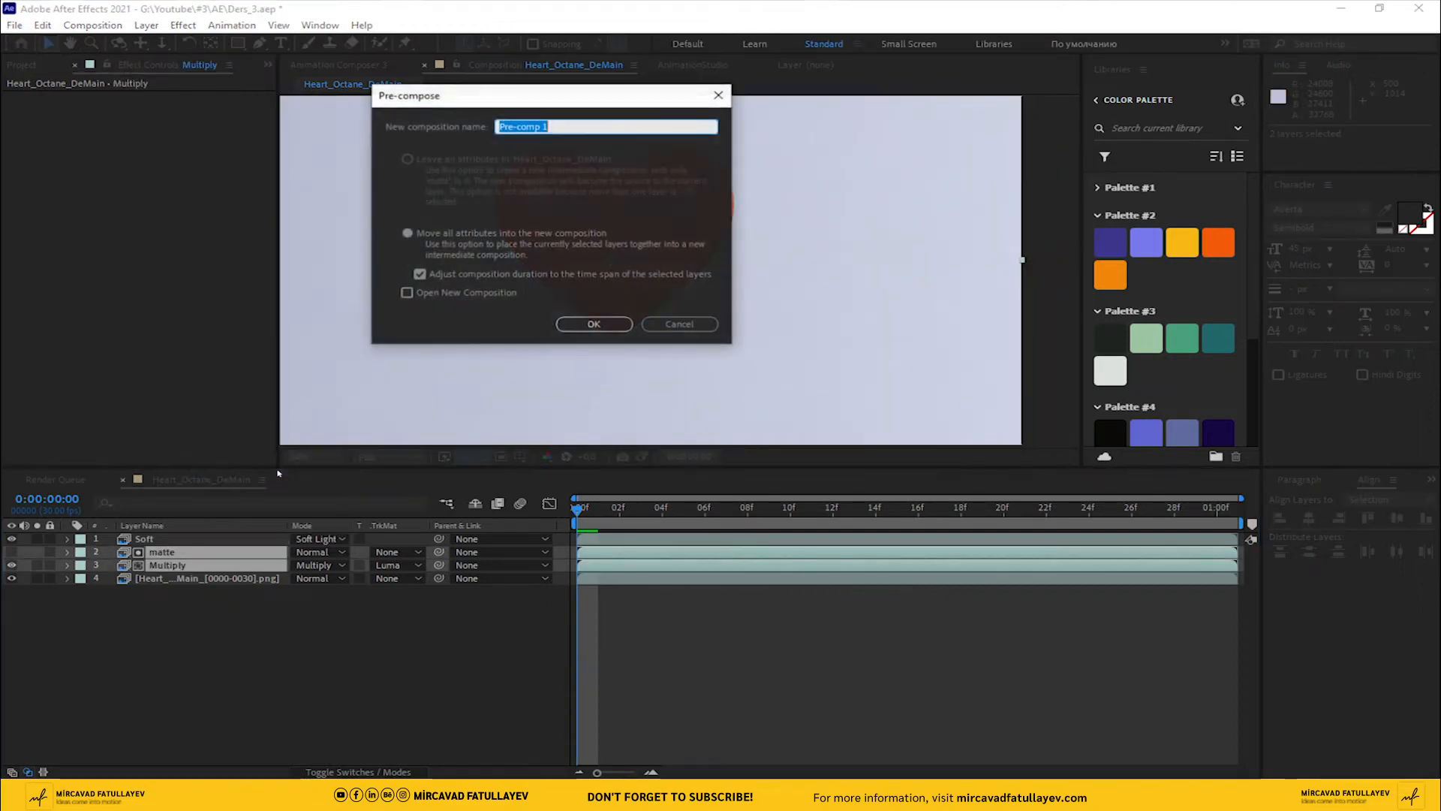
pyautogui.write('Matte')
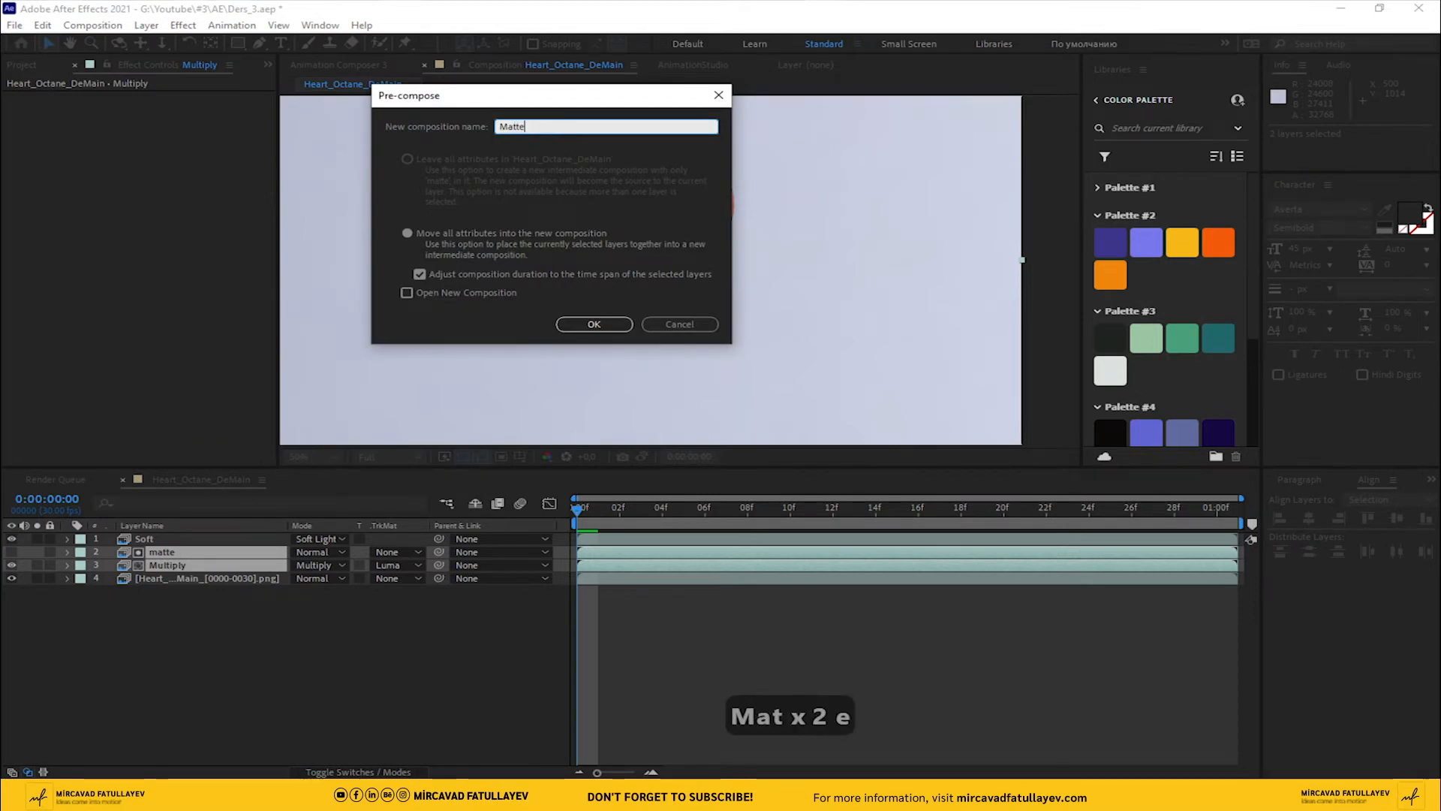
pyautogui.press('Return')
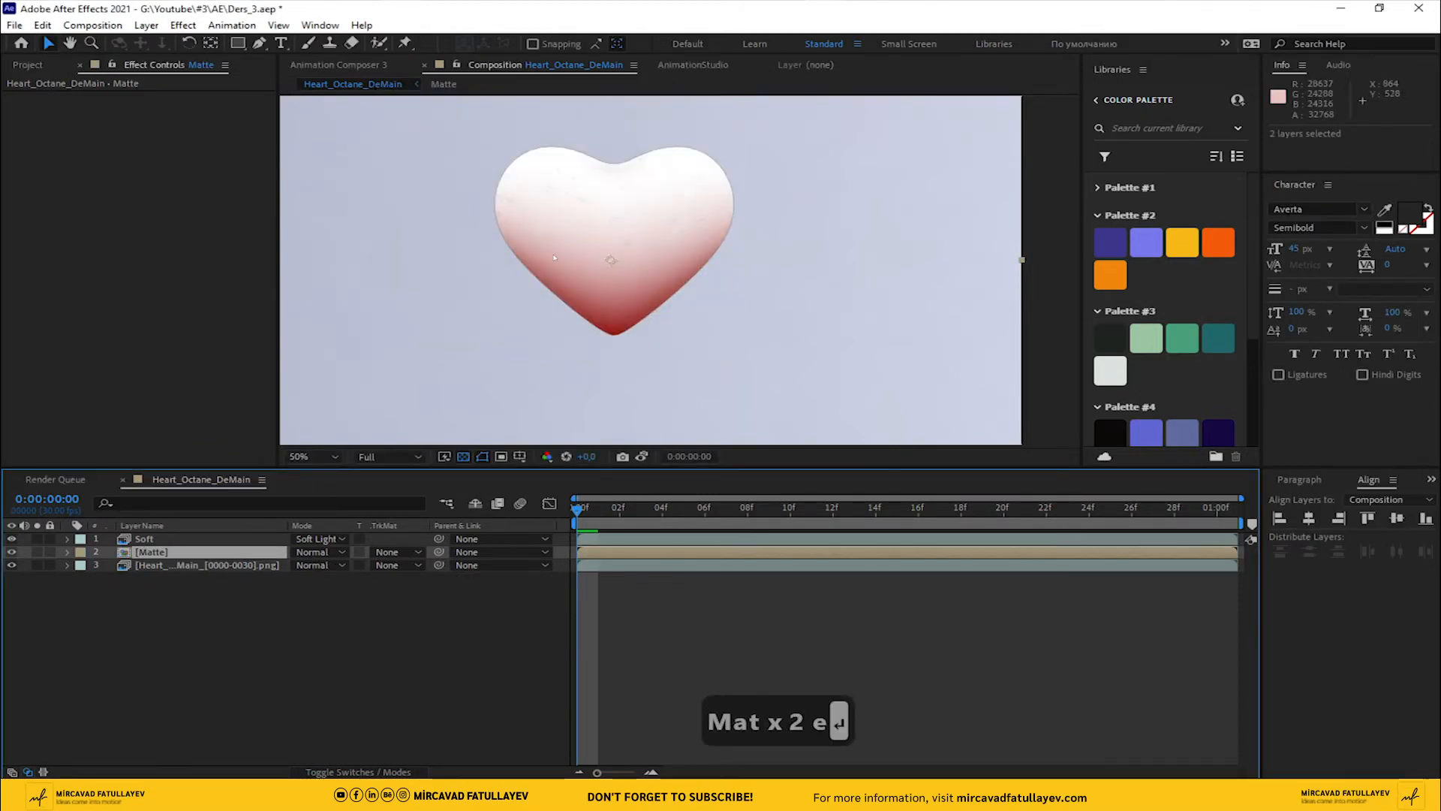
# Step: Enable Collapse Transformations on the Matte pre-composition layer
pyautogui.scroll(4, 554, 258)
pyautogui.scroll(-4, 669, 262)
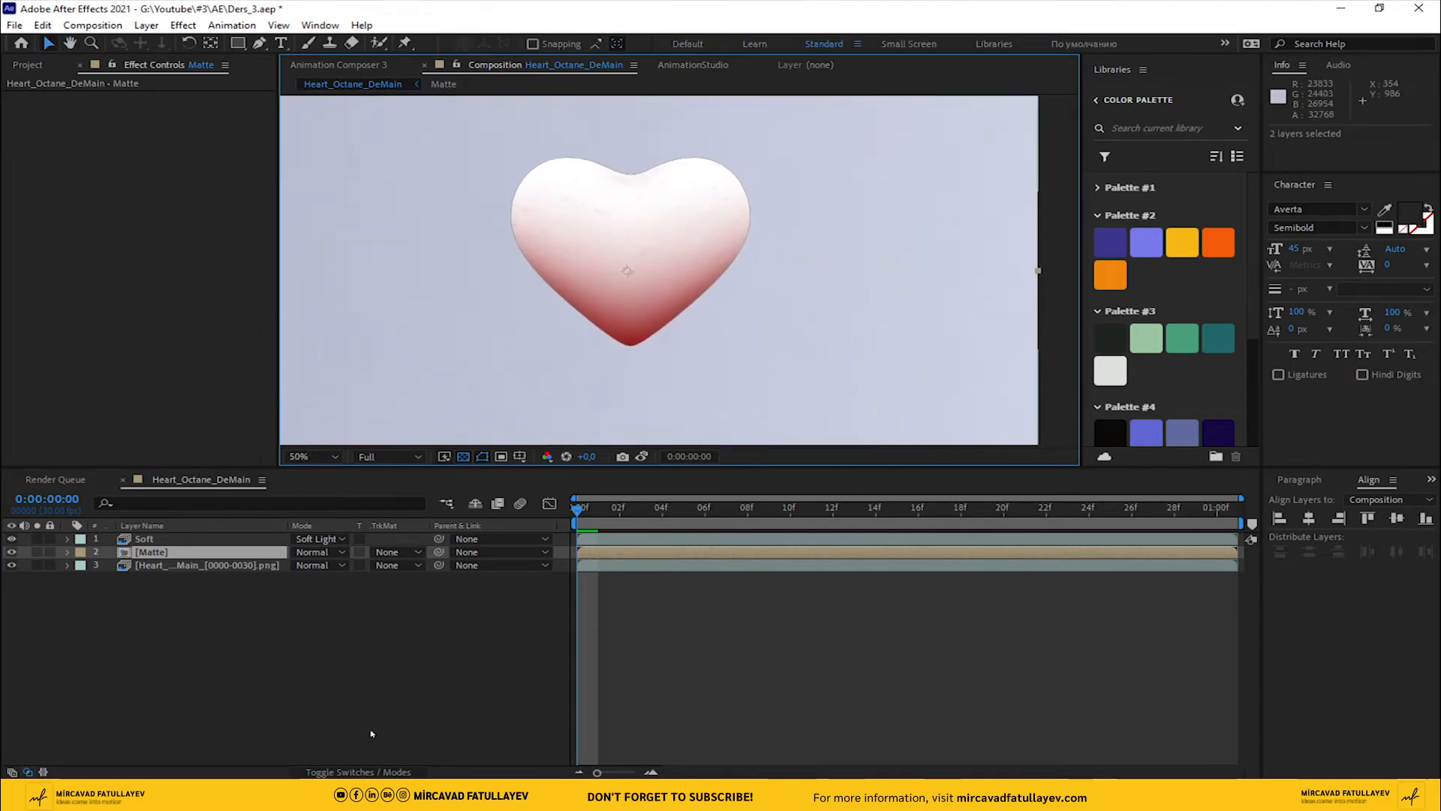
pyautogui.click(353, 772)
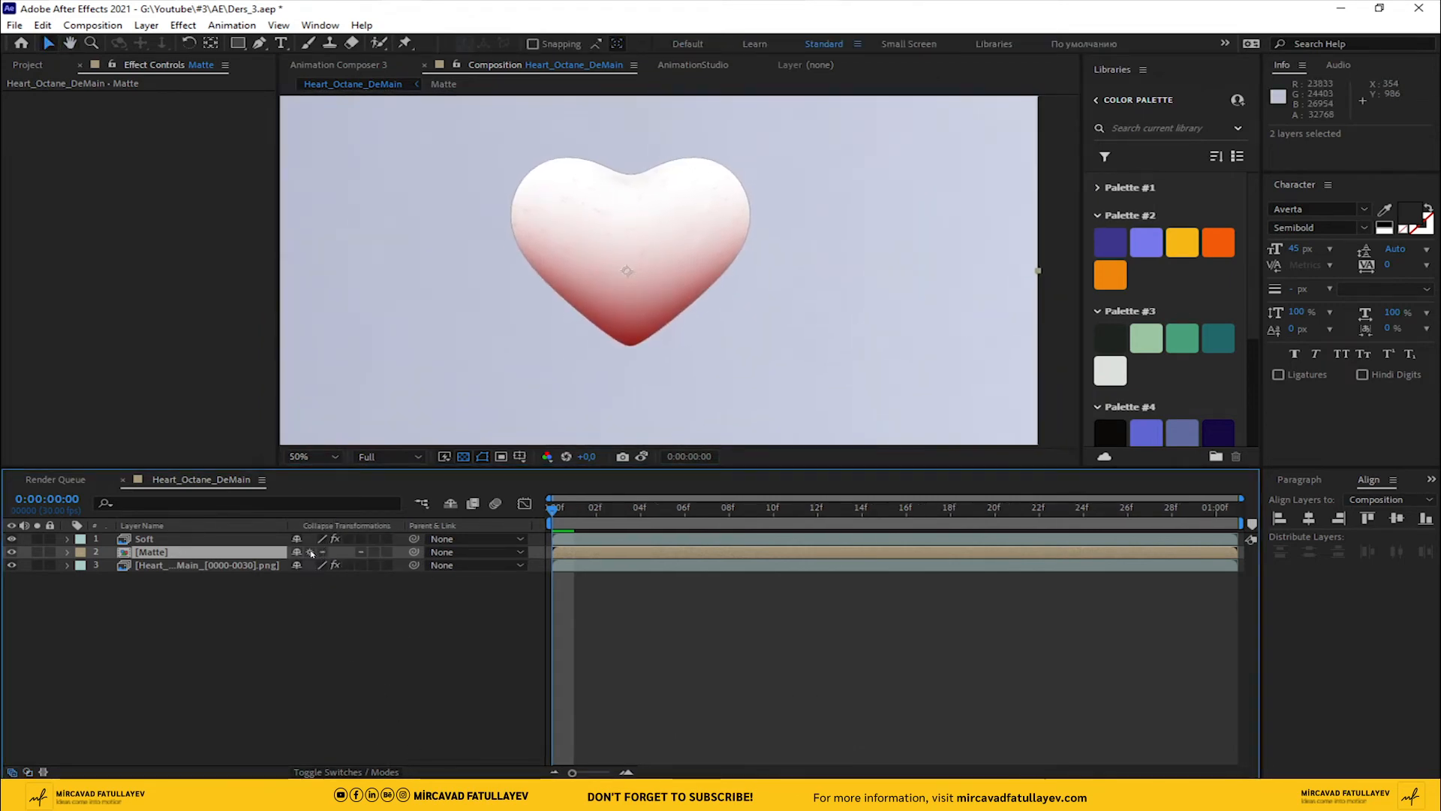
pyautogui.click(312, 553)
# Step: Apply the Simple Choker effect to the Matte layer with a Choke Matte value of 1.70
pyautogui.scroll(2, 602, 283)
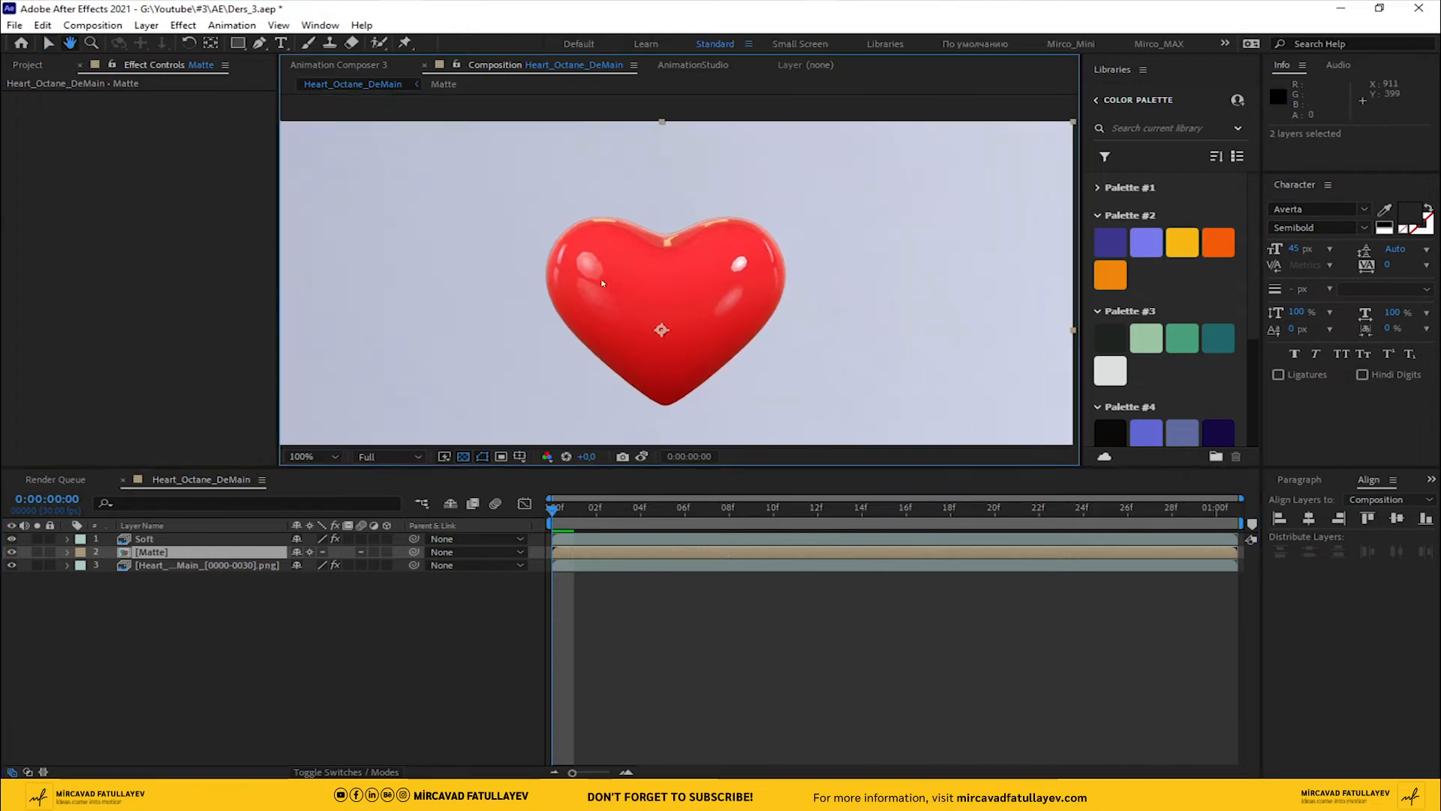
pyautogui.scroll(2, 603, 283)
pyautogui.hotkey('ctrl', 'space')
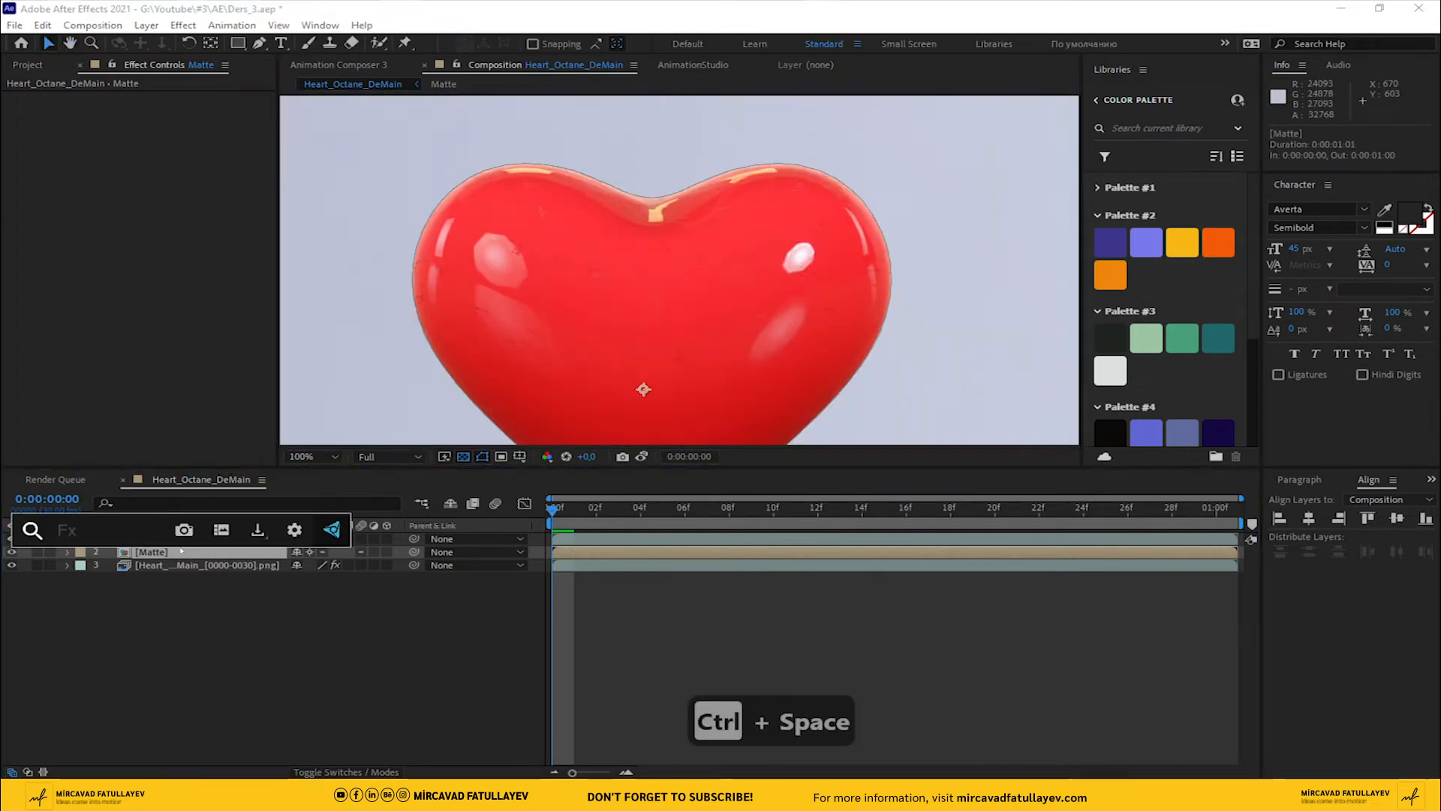
pyautogui.write('sim')
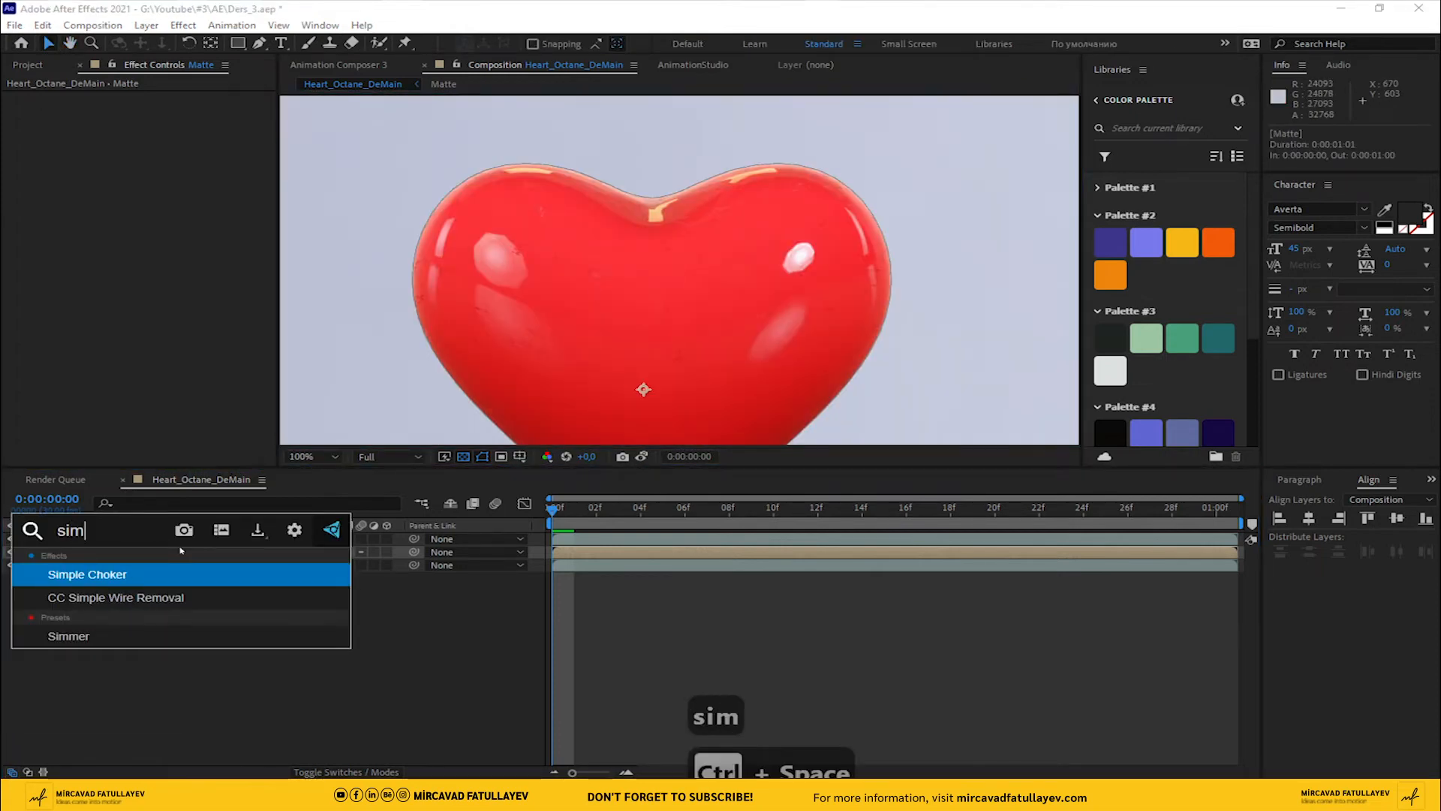
pyautogui.press('Return')
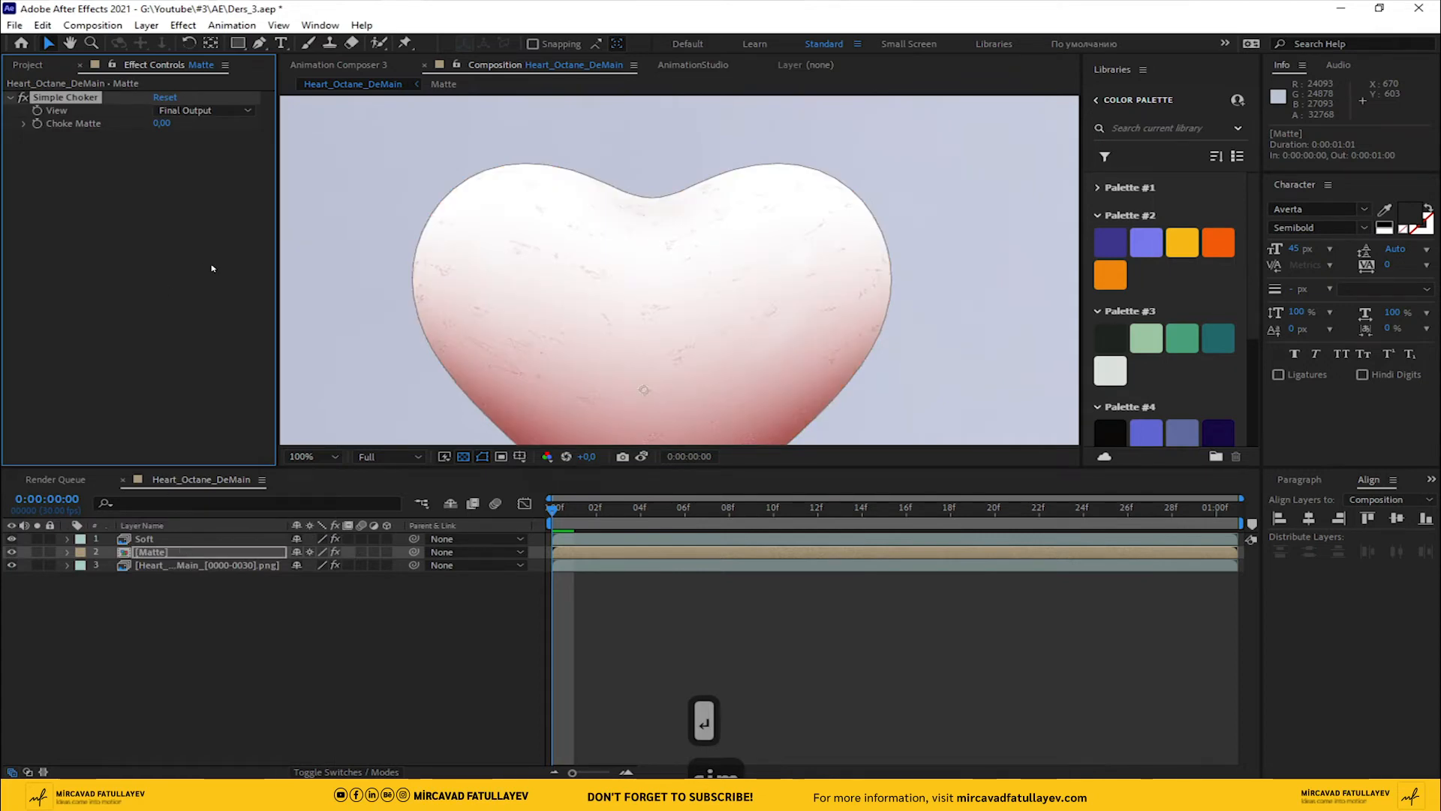
pyautogui.moveTo(145, 123)
pyautogui.mouseDown()
pyautogui.moveTo(191, 123)
pyautogui.moveTo(164, 123)
pyautogui.mouseUp()
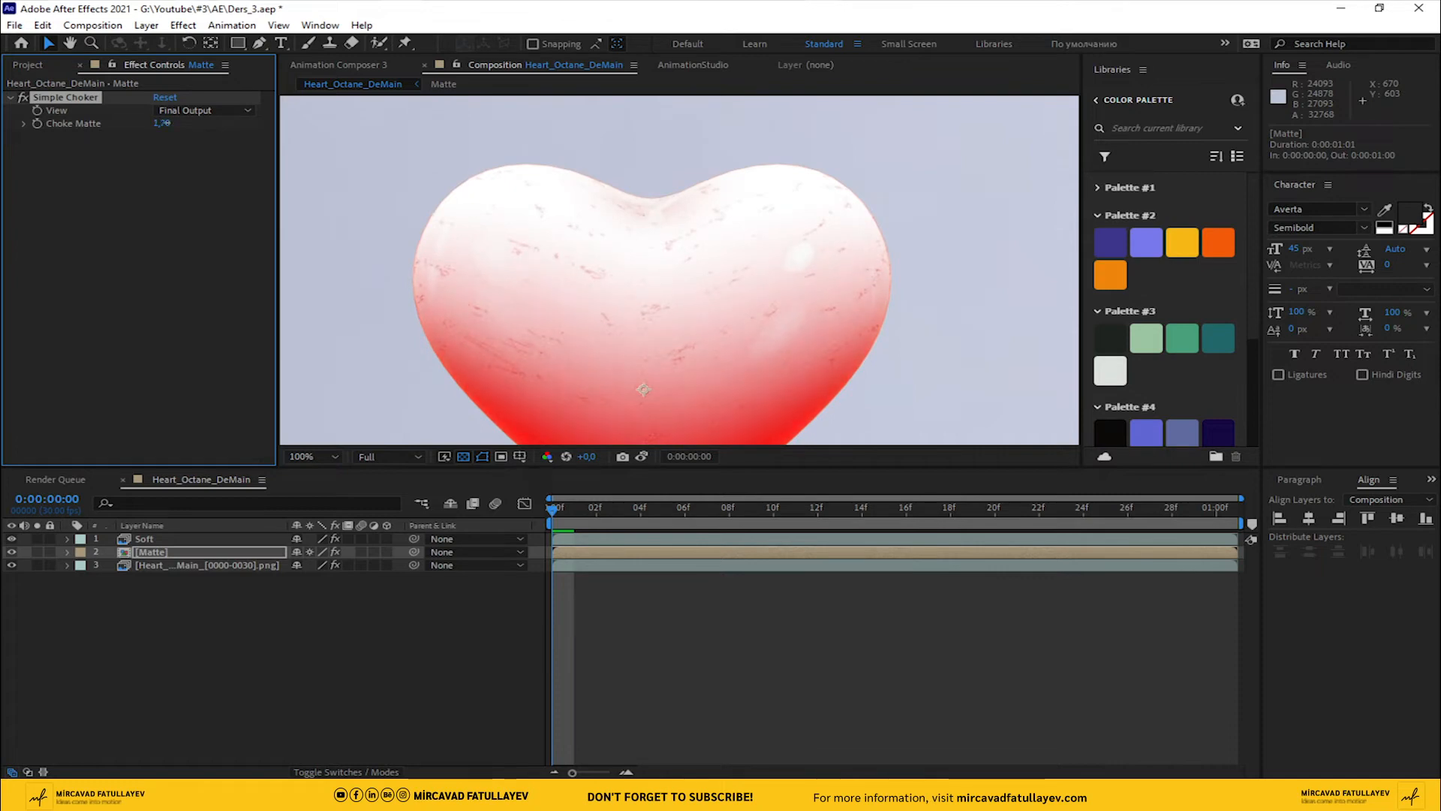
pyautogui.click(367, 615)
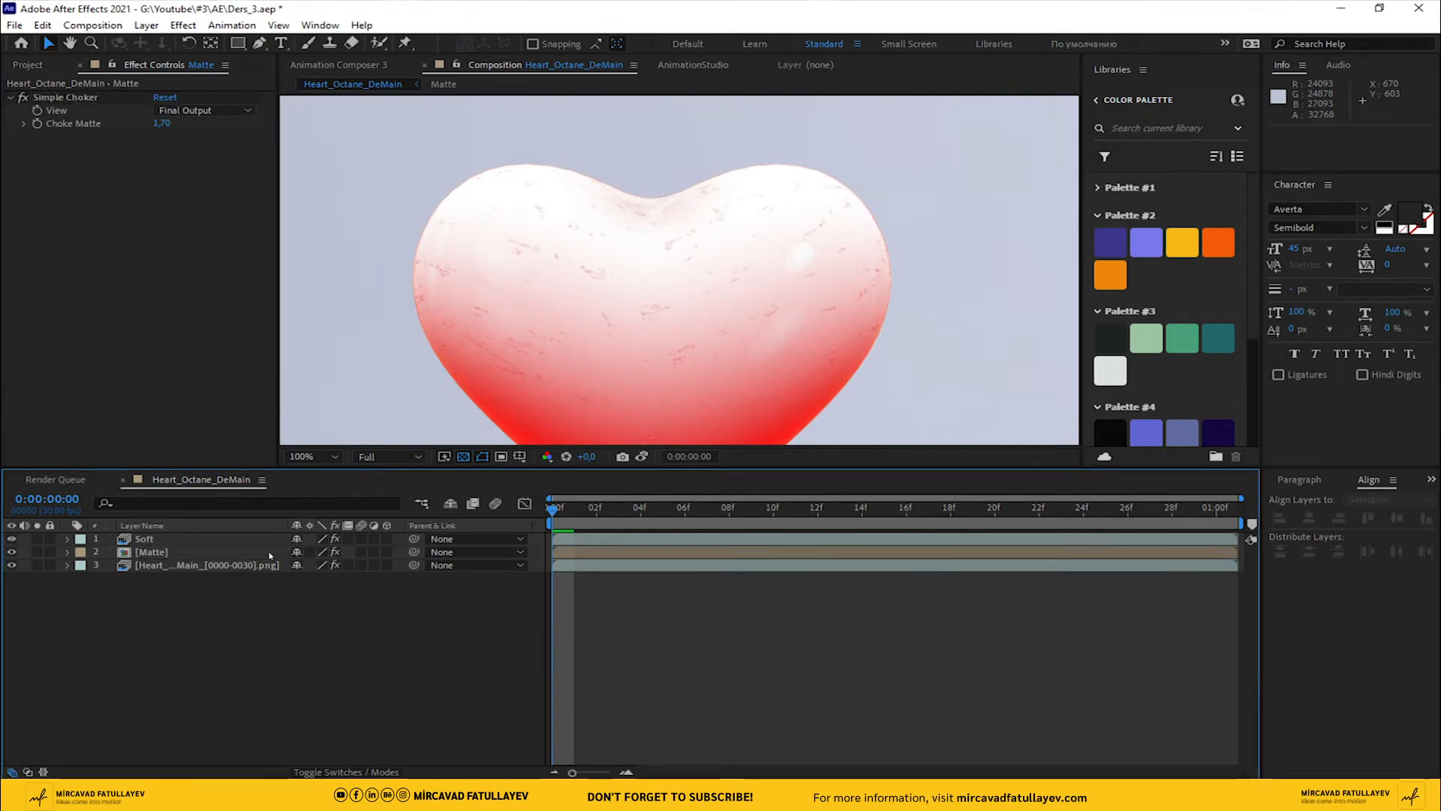
# Step: Set the blending mode of the Matte pre-composition layer to Multiply
pyautogui.click(270, 555)
pyautogui.press('space')
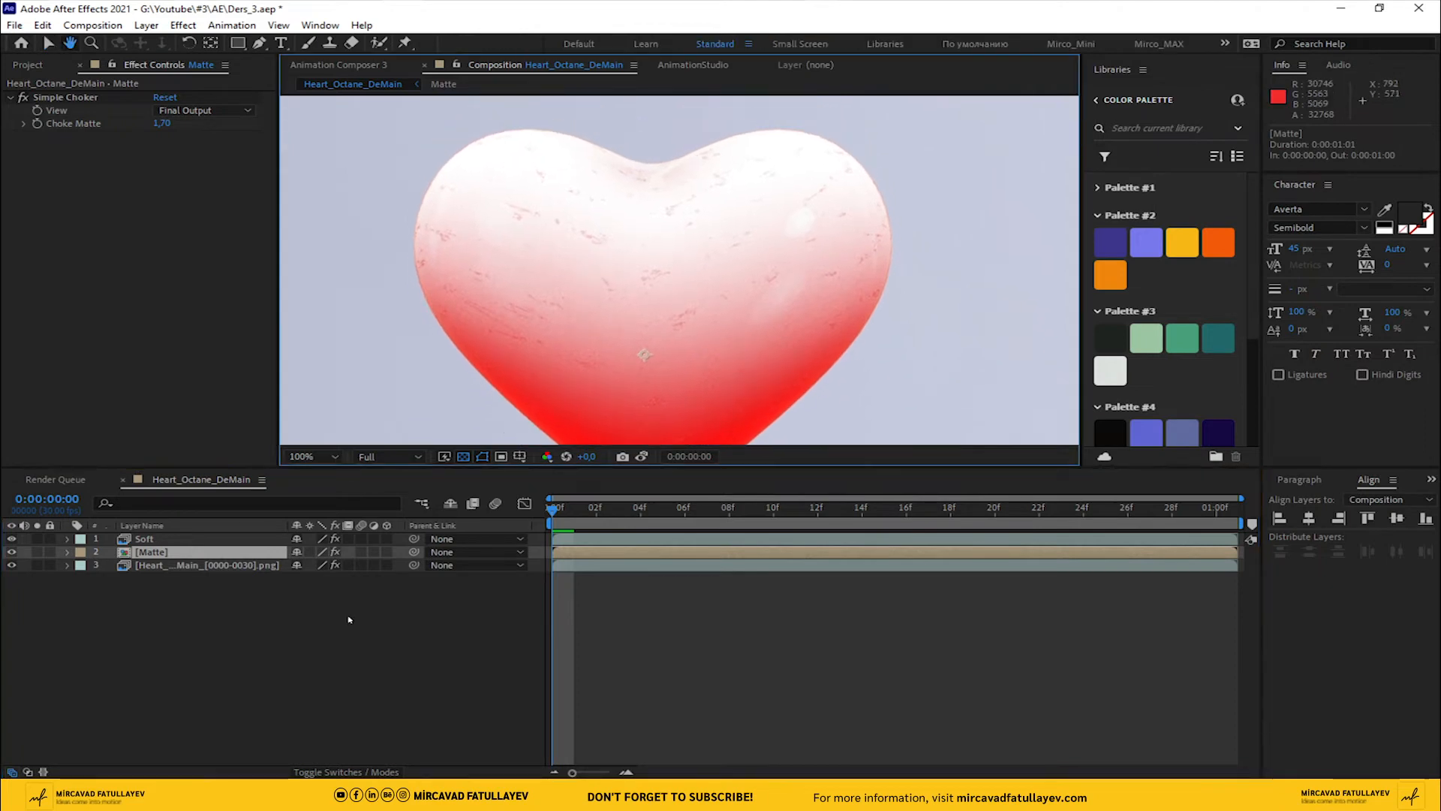
pyautogui.click(346, 772)
pyautogui.click(311, 552)
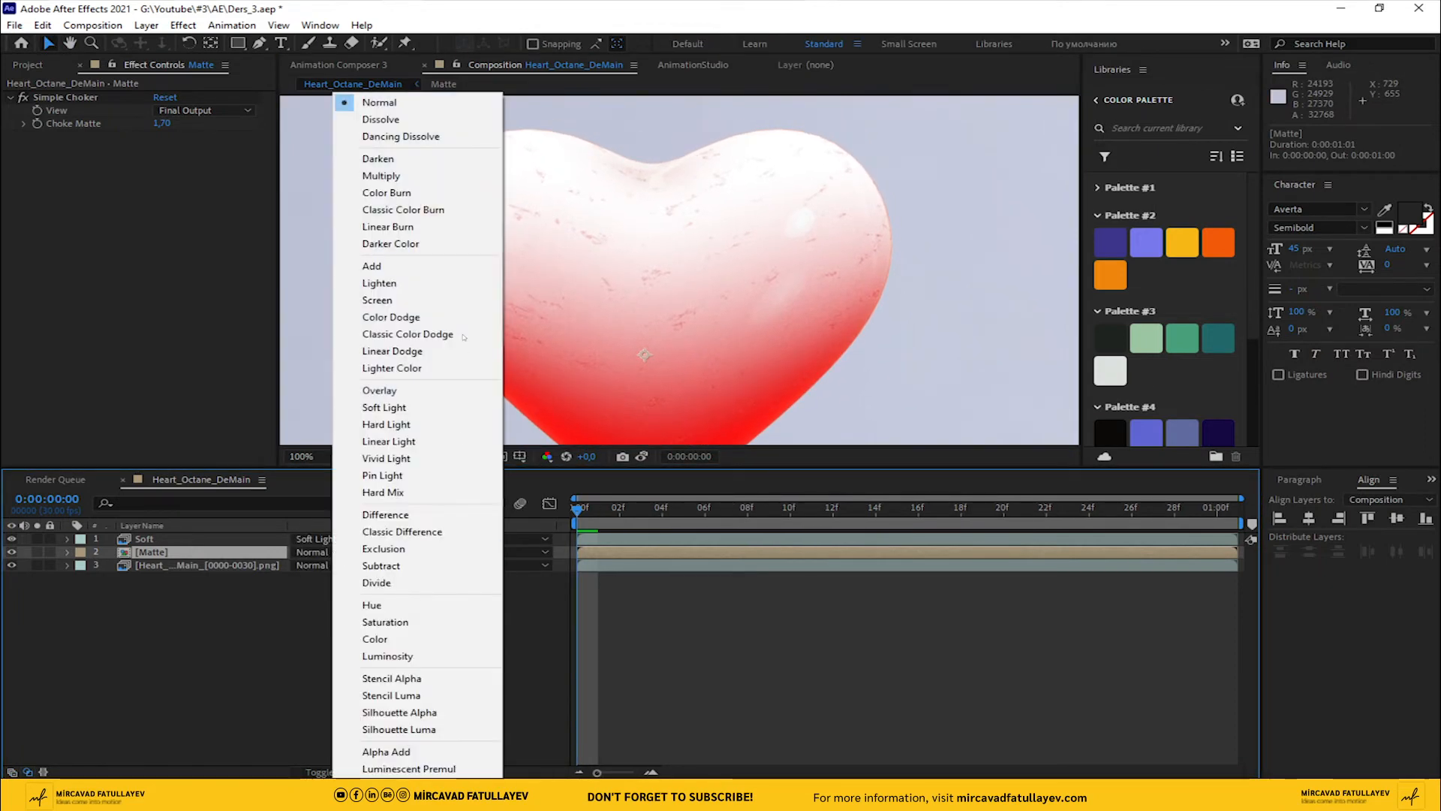
pyautogui.click(412, 177)
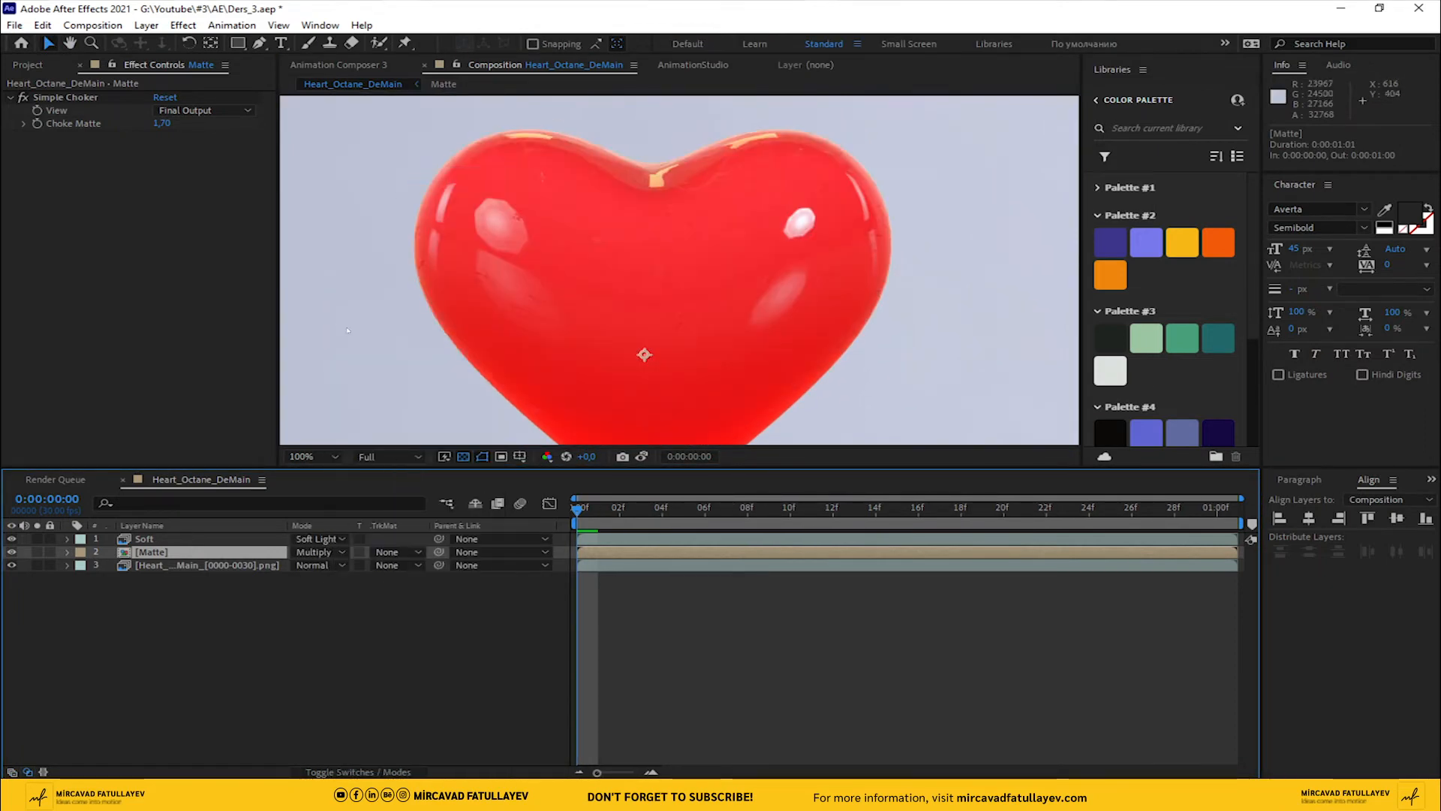
# Step: Set the Simple Choker's Choke Matte value on the Matte layer to 1
pyautogui.click(161, 123)
pyautogui.write('1')
pyautogui.press('Return')
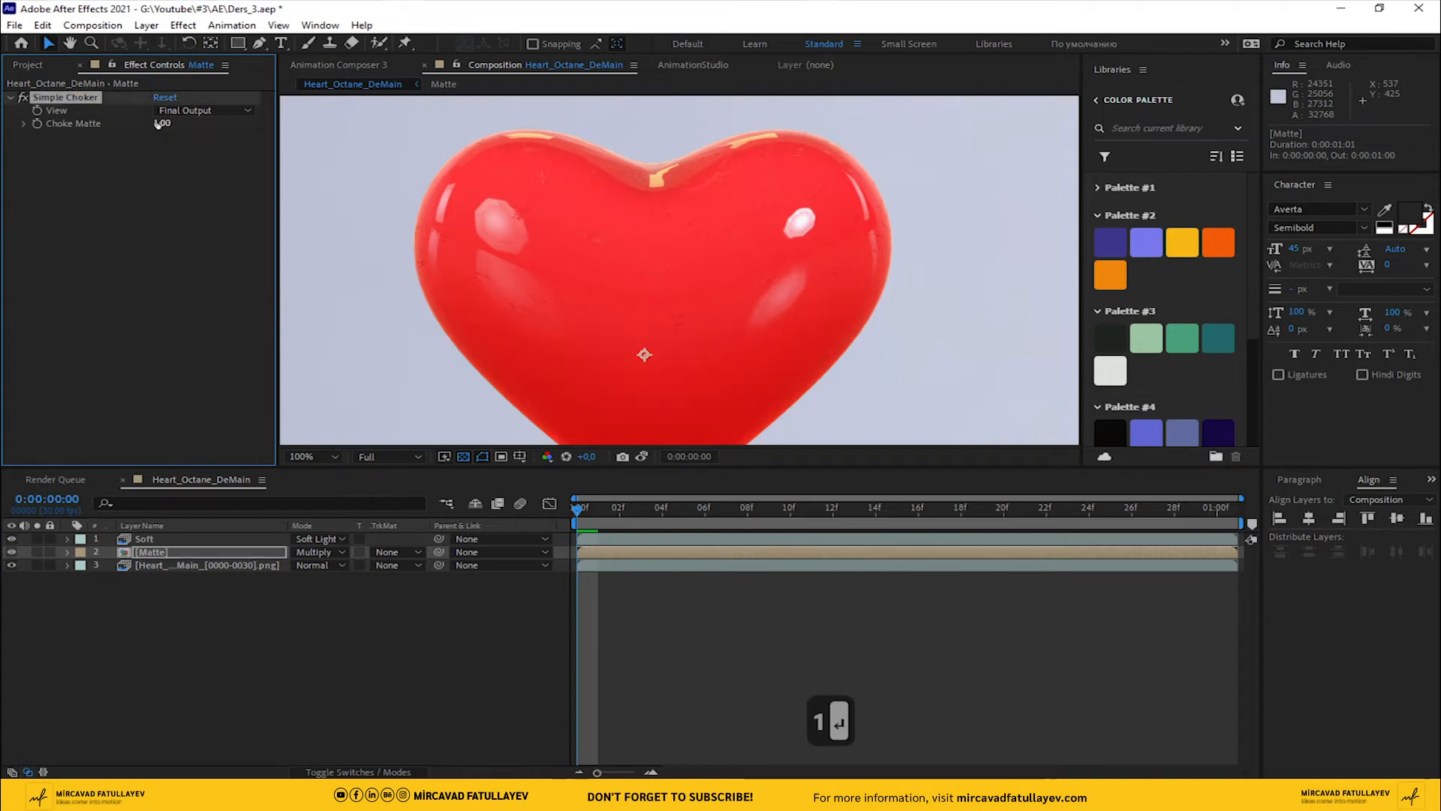
pyautogui.moveTo(531, 225)
pyautogui.mouseDown()
pyautogui.moveTo(508, 141)
pyautogui.moveTo(531, 220)
pyautogui.mouseUp()
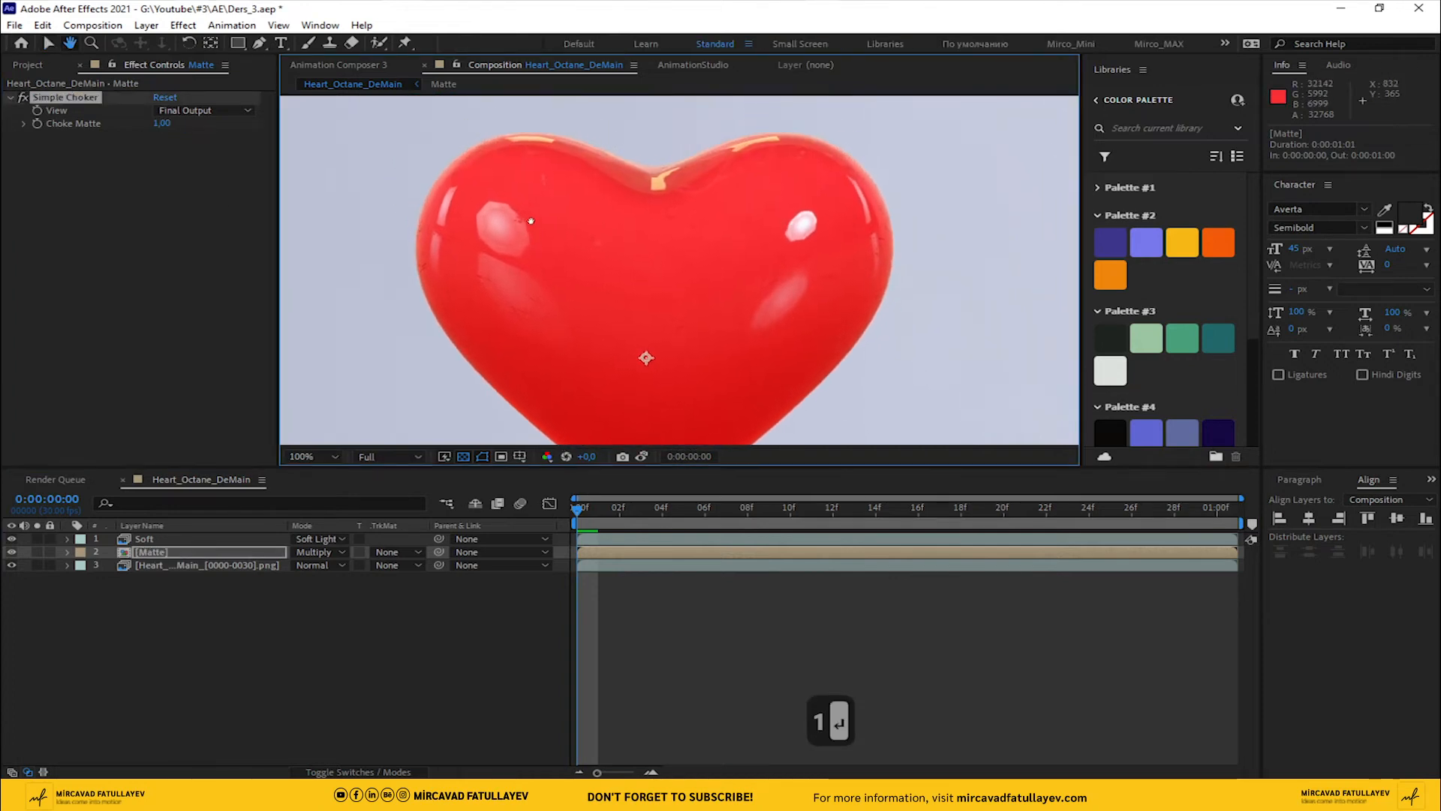
# Step: Add a null object to the Heart_Octane_DeMain composition and rename it scale
pyautogui.hotkey('ctrl', 'shift', 'a')
pyautogui.scroll(-2, 720, 225)
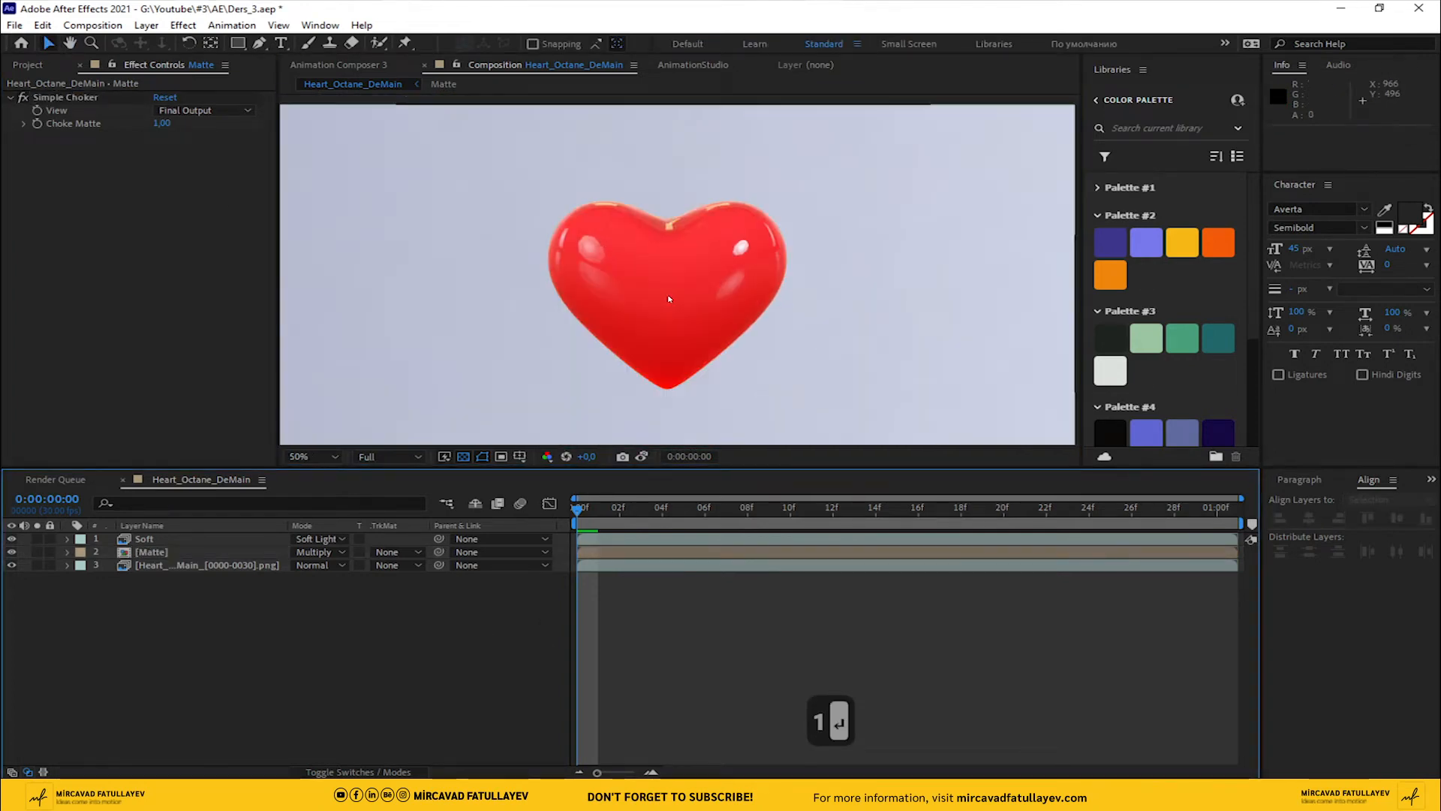
pyautogui.scroll(-1, 729, 239)
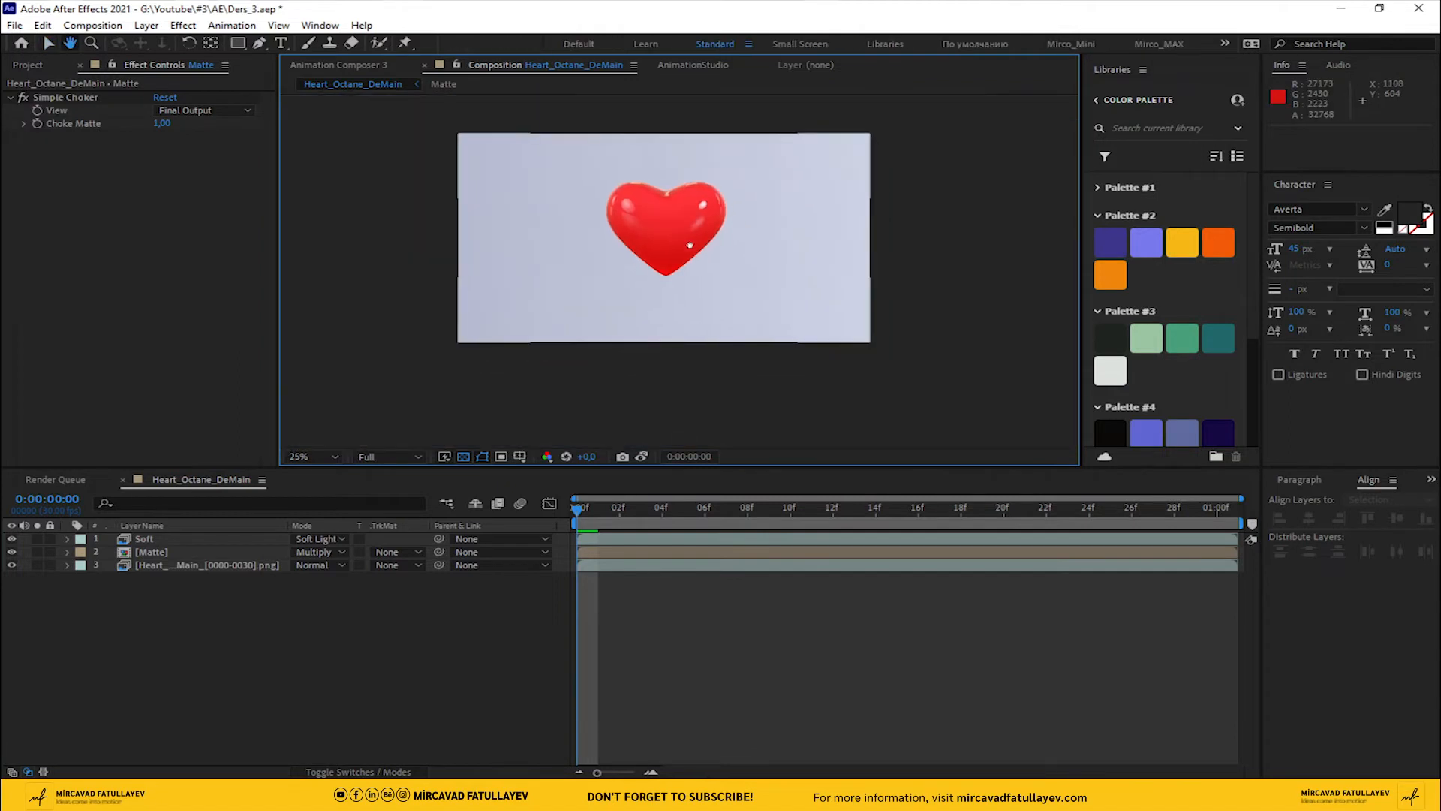
pyautogui.scroll(1, 692, 253)
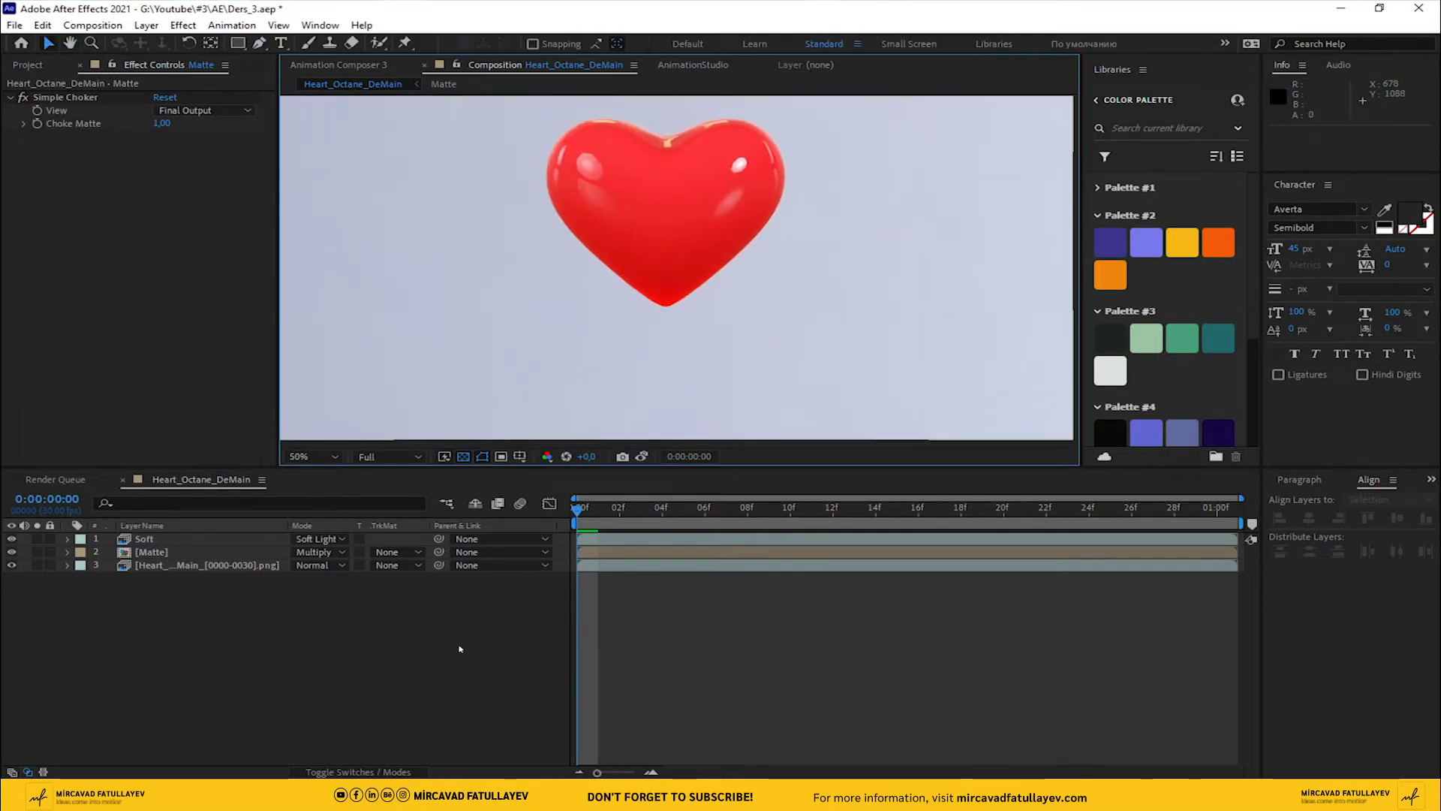
pyautogui.scroll(-1, 613, 304)
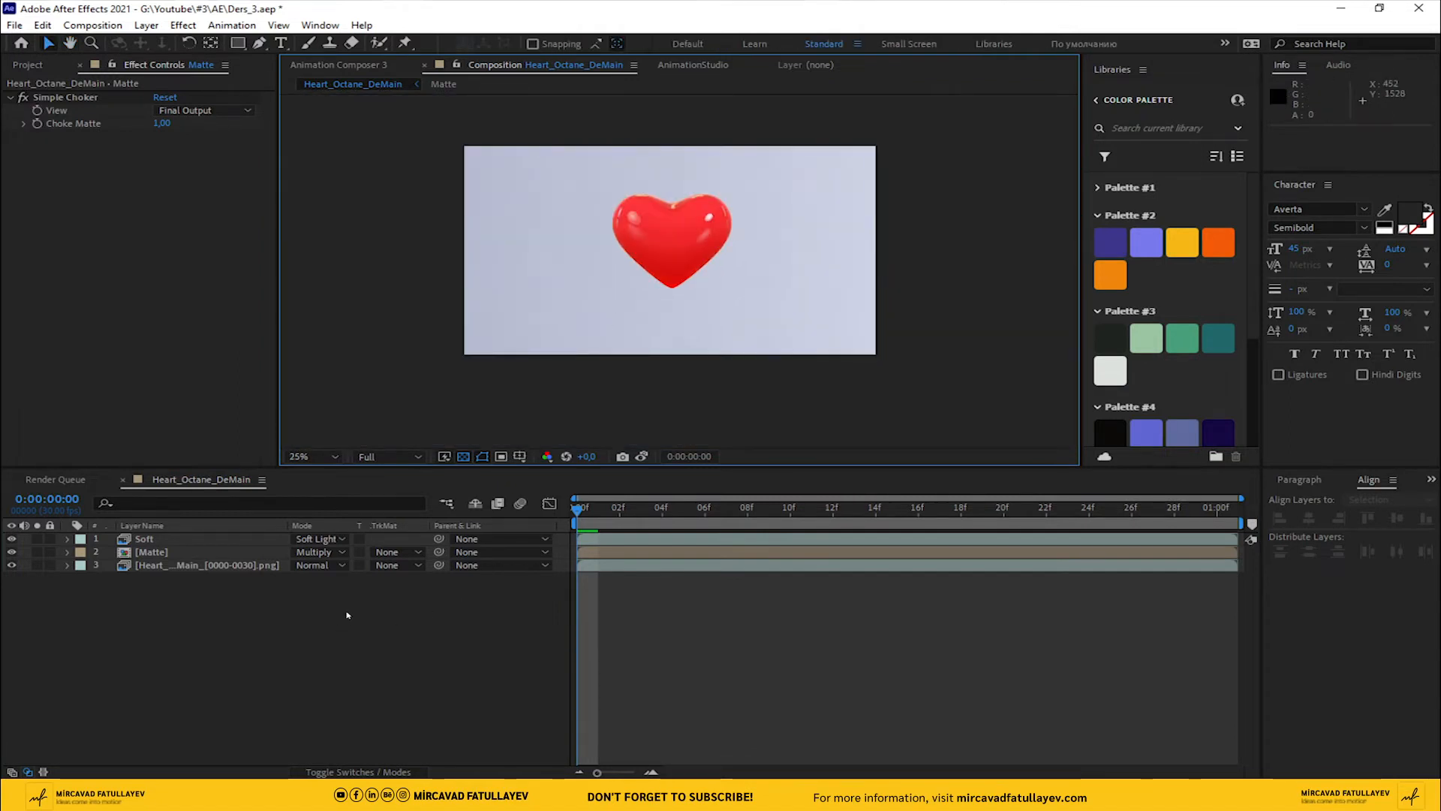
pyautogui.rightClick(419, 603)
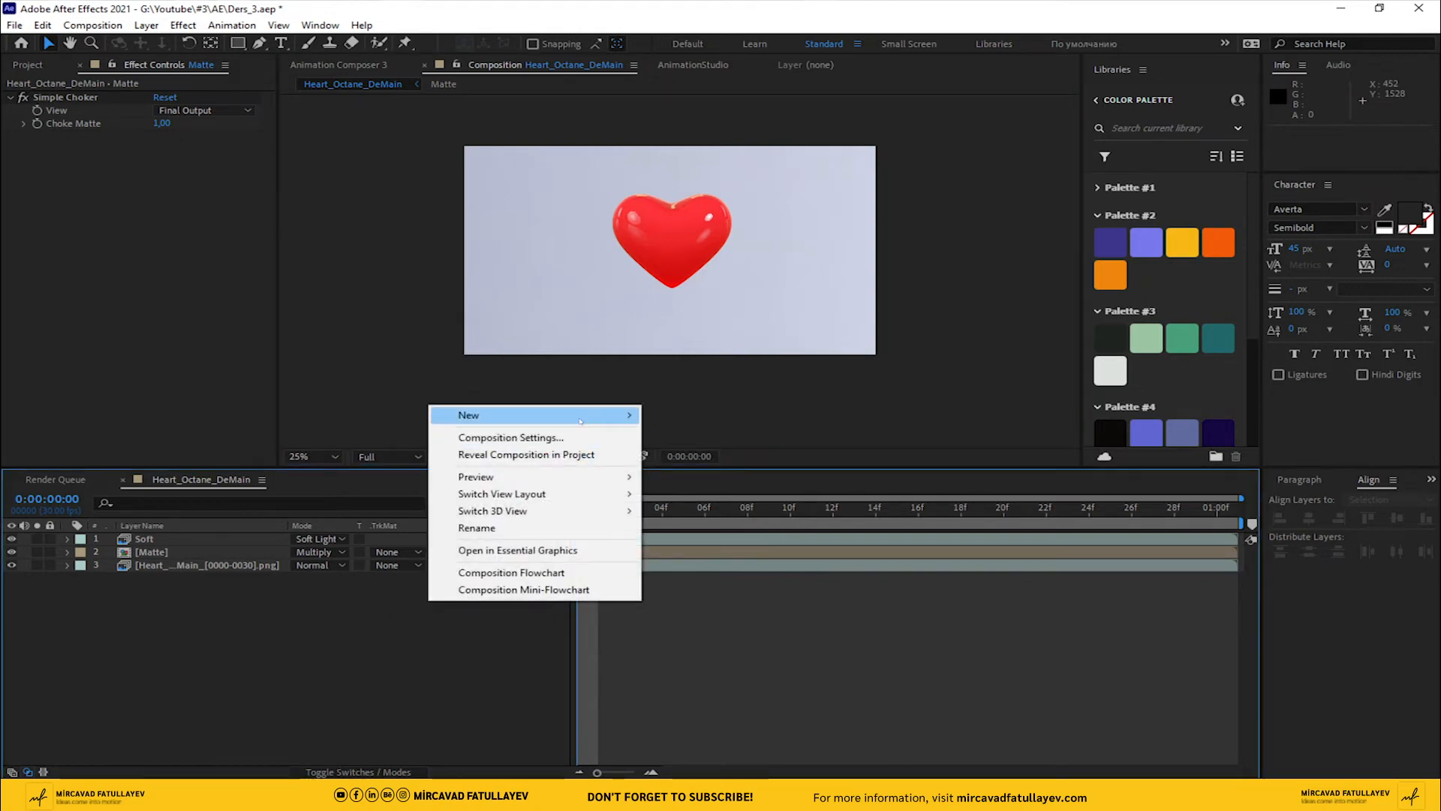
pyautogui.moveTo(466, 412)
pyautogui.click(691, 506)
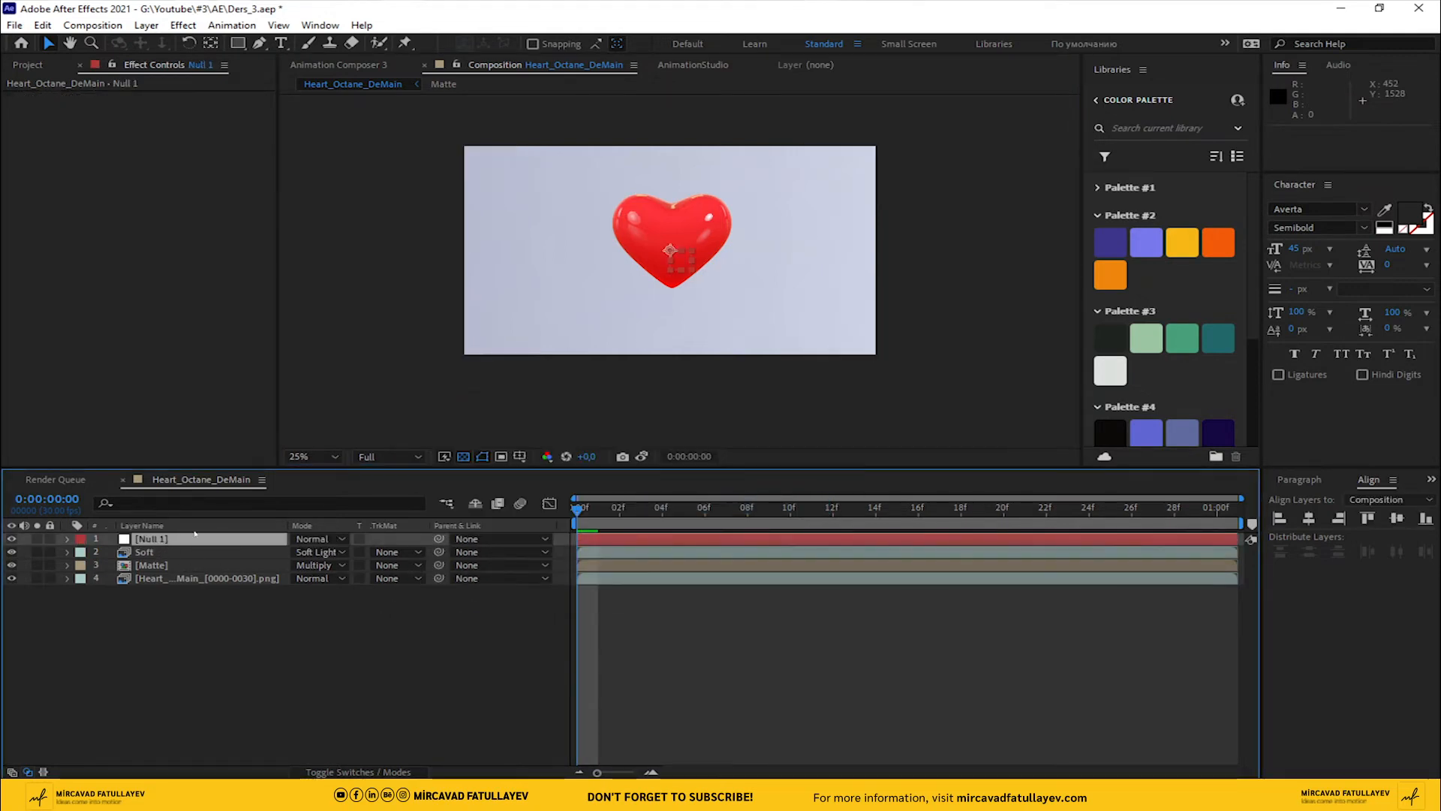
pyautogui.press('Return')
pyautogui.write('scl')
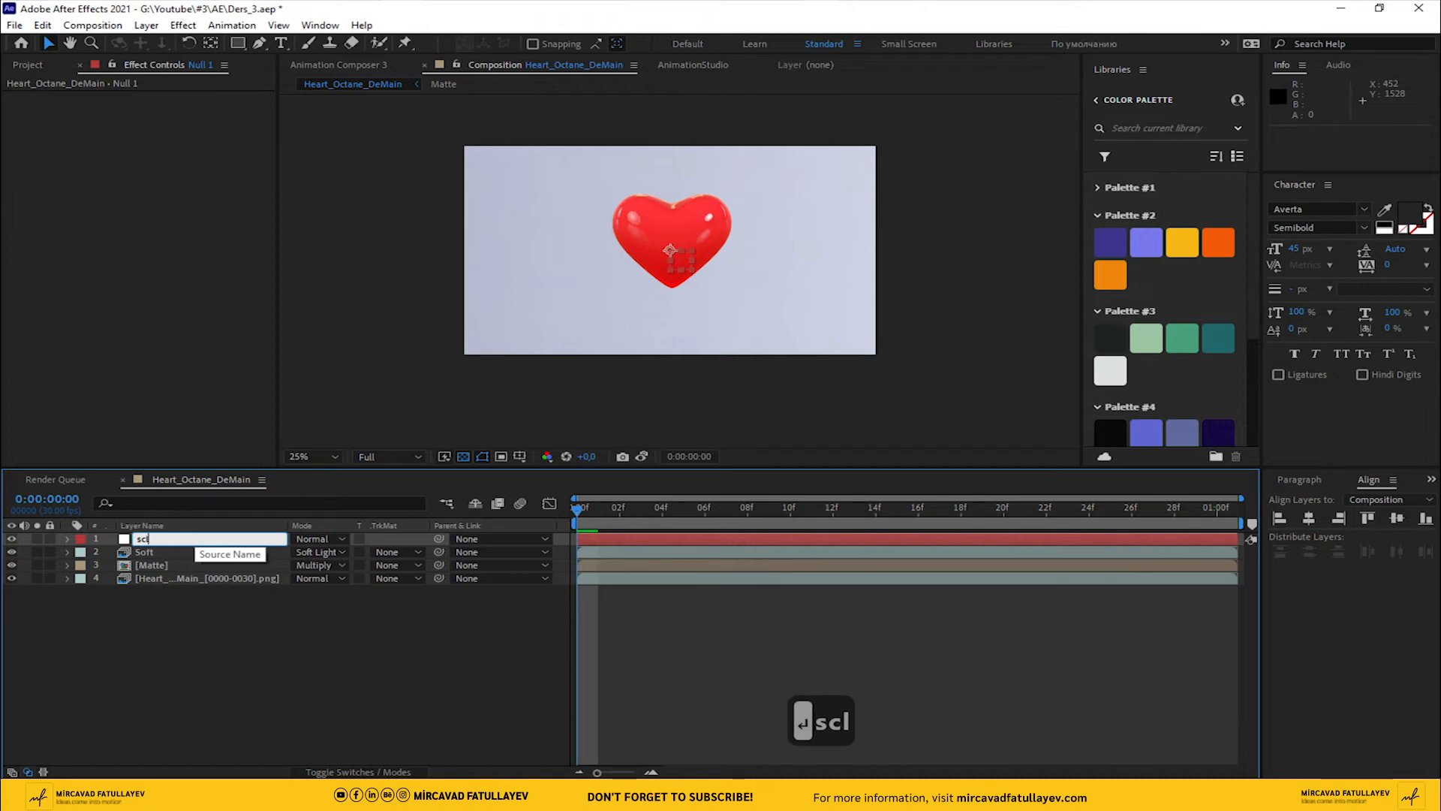
pyautogui.press('BackSpace')
pyautogui.write('ale')
pyautogui.press('Return')
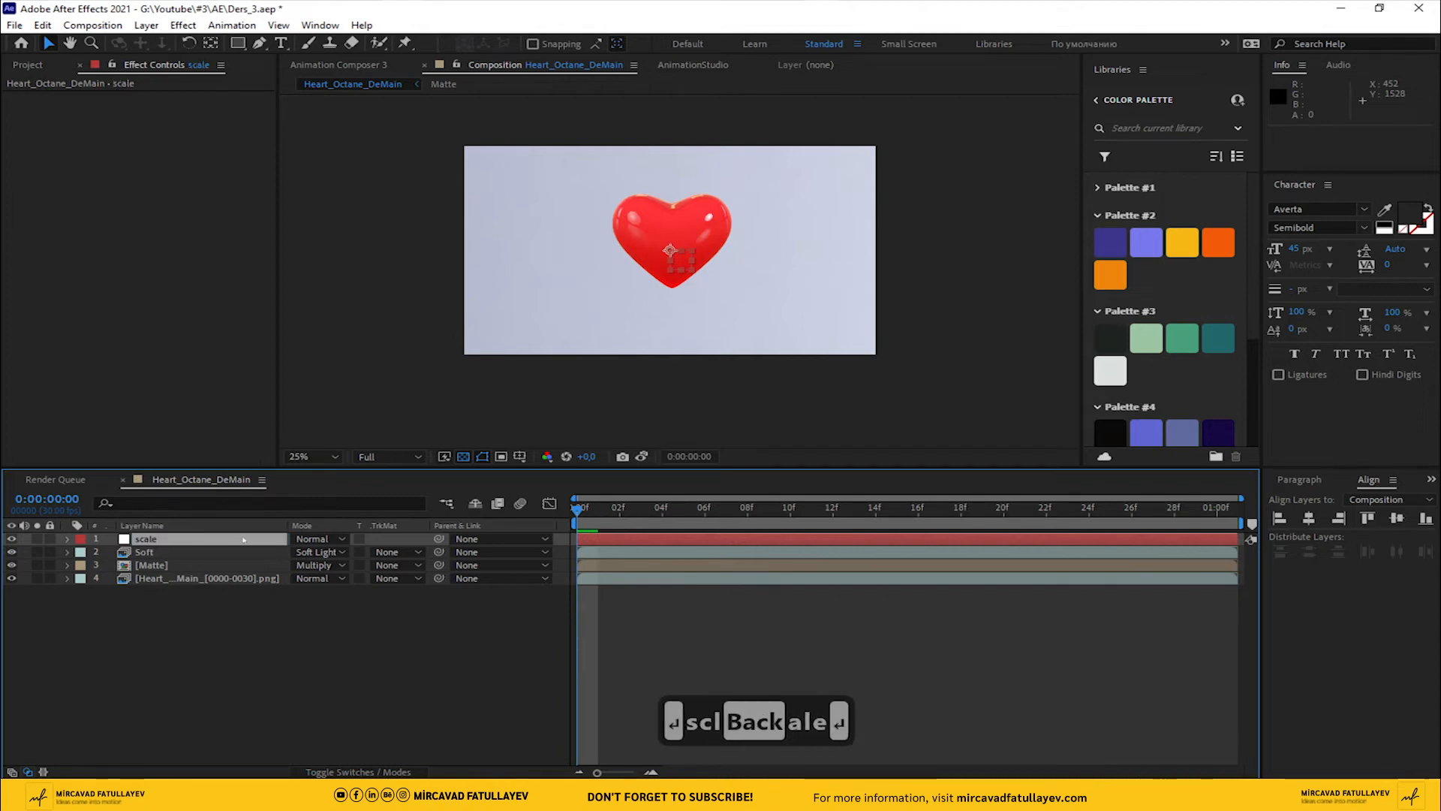
# Step: Parent the Soft, Matte and heart image sequence layers to the scale null and set the null's Scale to 143%
pyautogui.moveTo(186, 625); pyautogui.dragTo(132, 554)
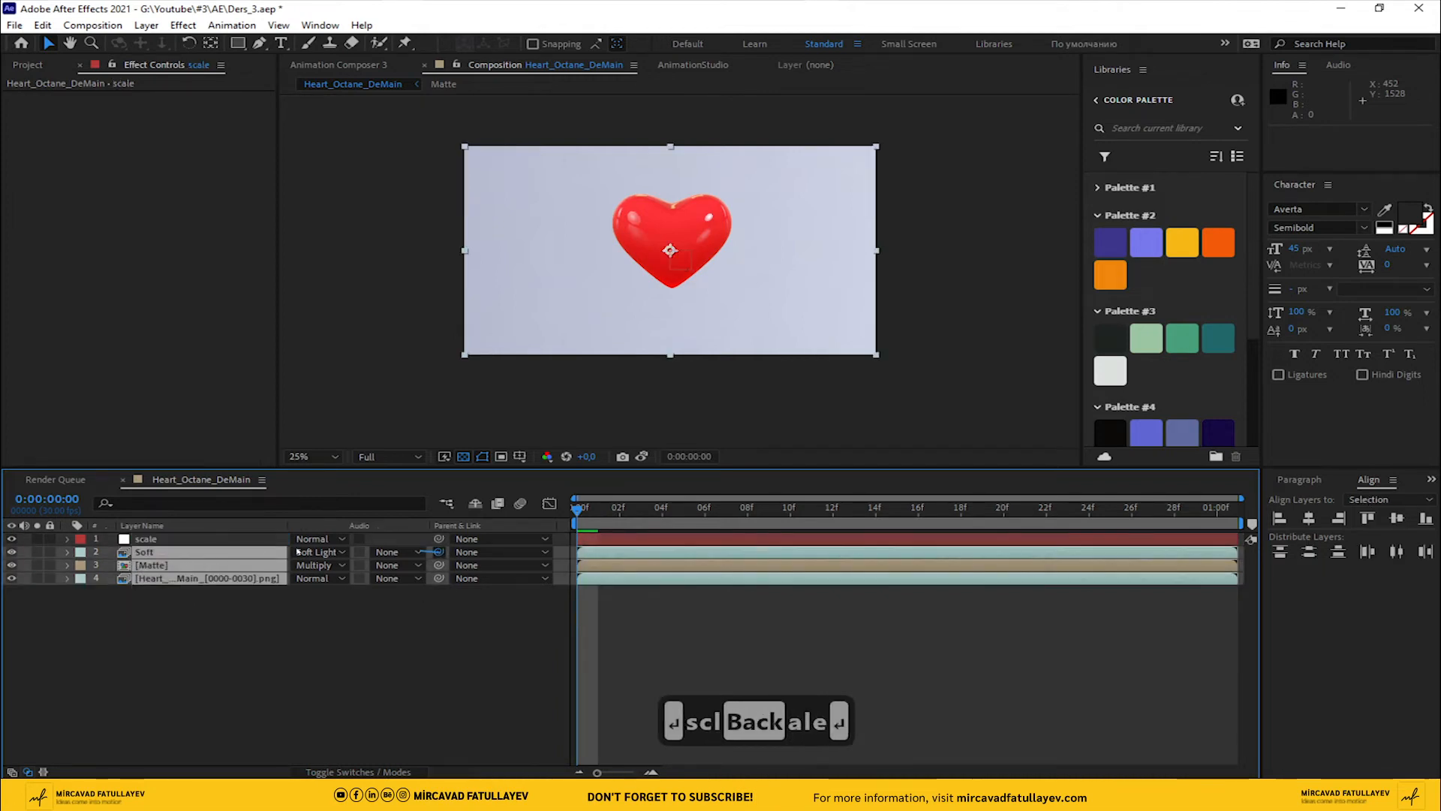
pyautogui.moveTo(297, 552); pyautogui.dragTo(379, 554)
pyautogui.press('s')
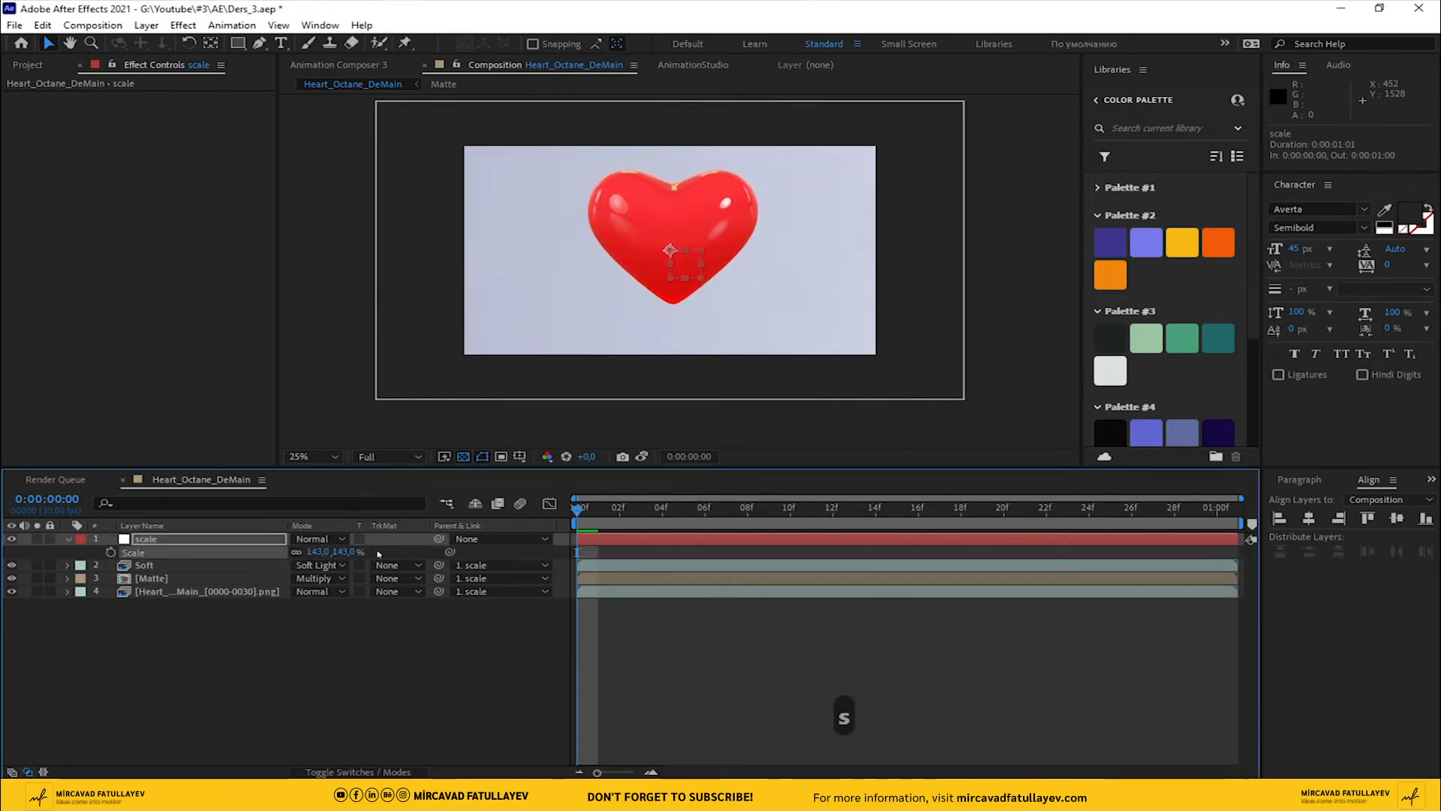
# Step: Move the scale null down by setting its Position to 960, 640
pyautogui.hotkey('shift', 'p')
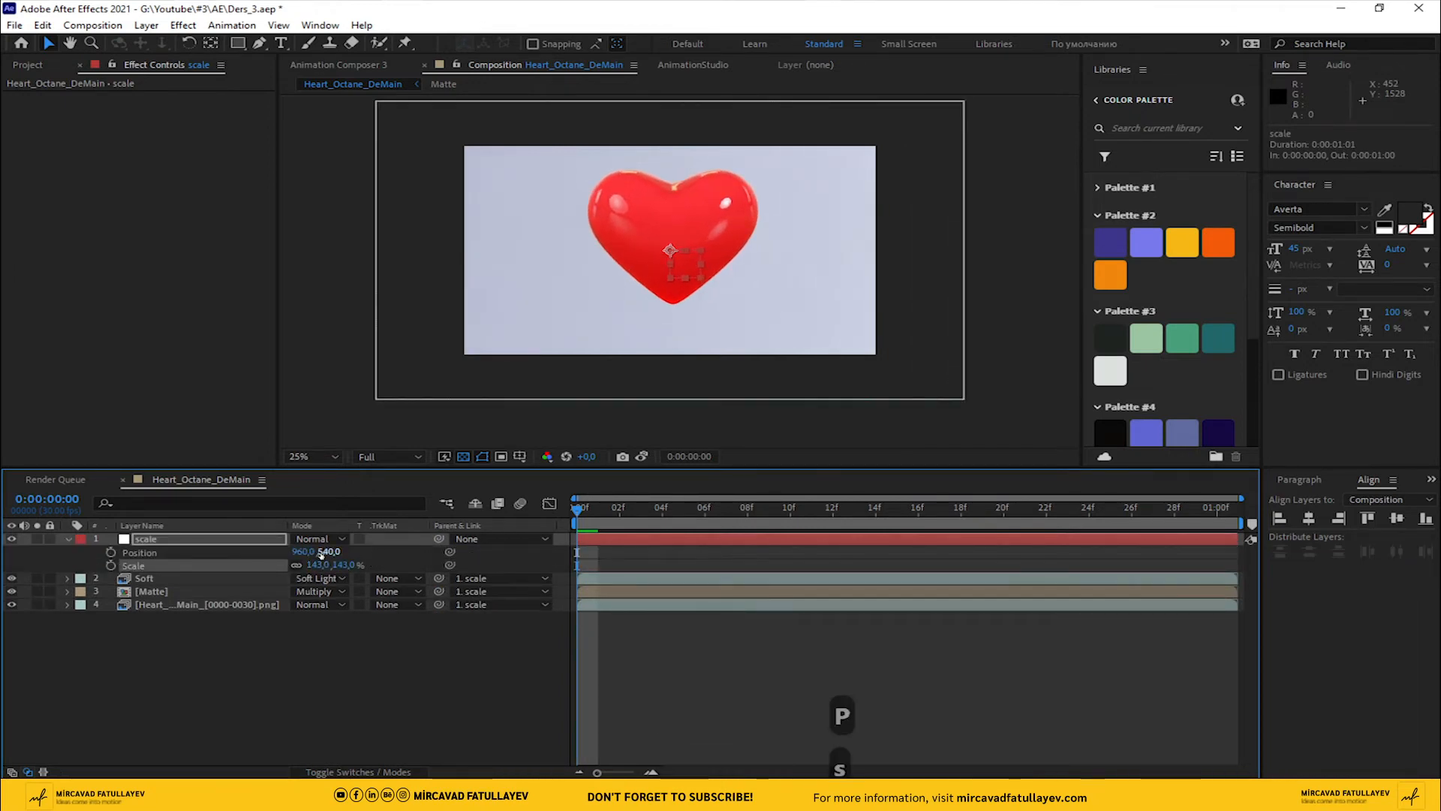
pyautogui.moveTo(321, 554); pyautogui.dragTo(411, 567)
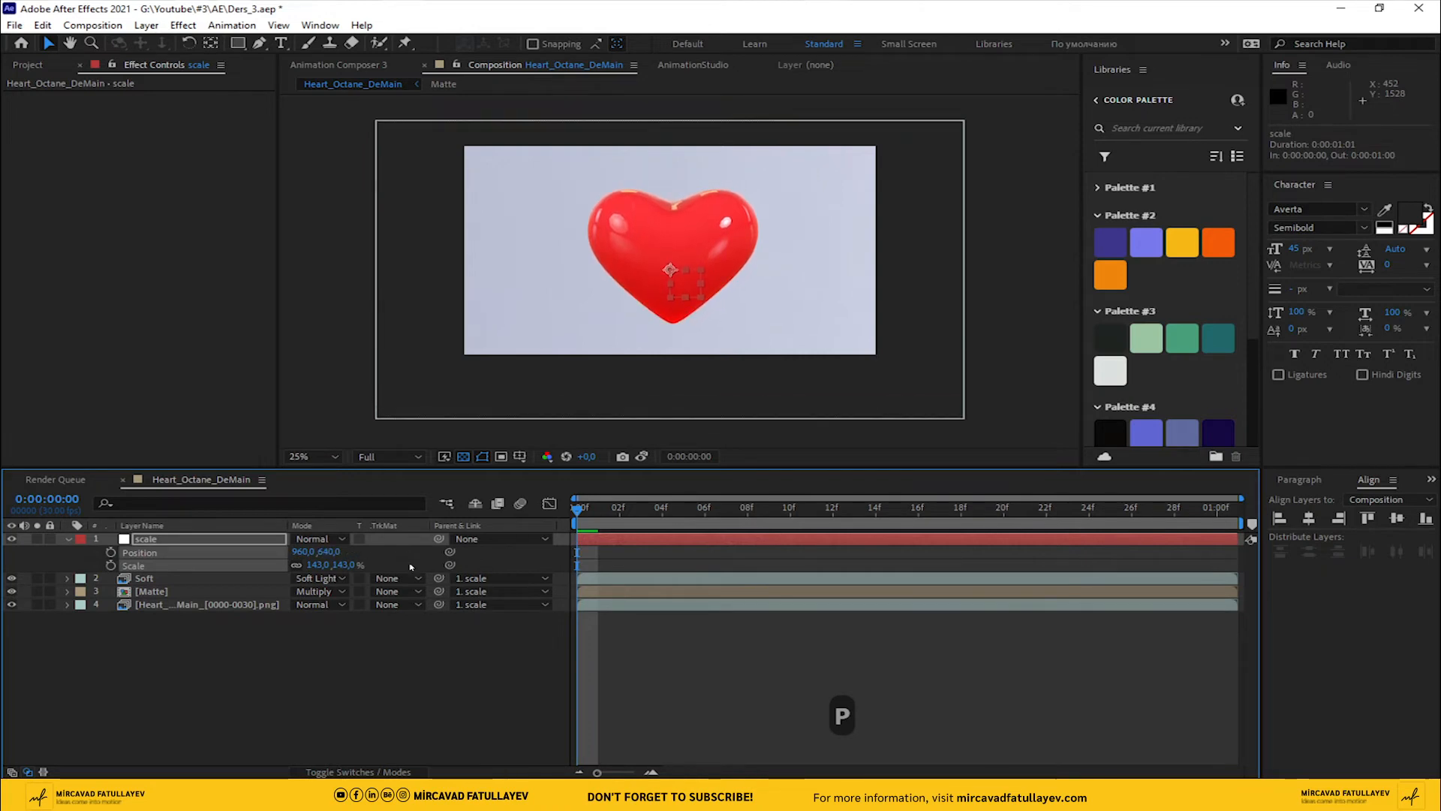
pyautogui.click(496, 652)
pyautogui.scroll(2, 665, 339)
pyautogui.scroll(-2, 665, 341)
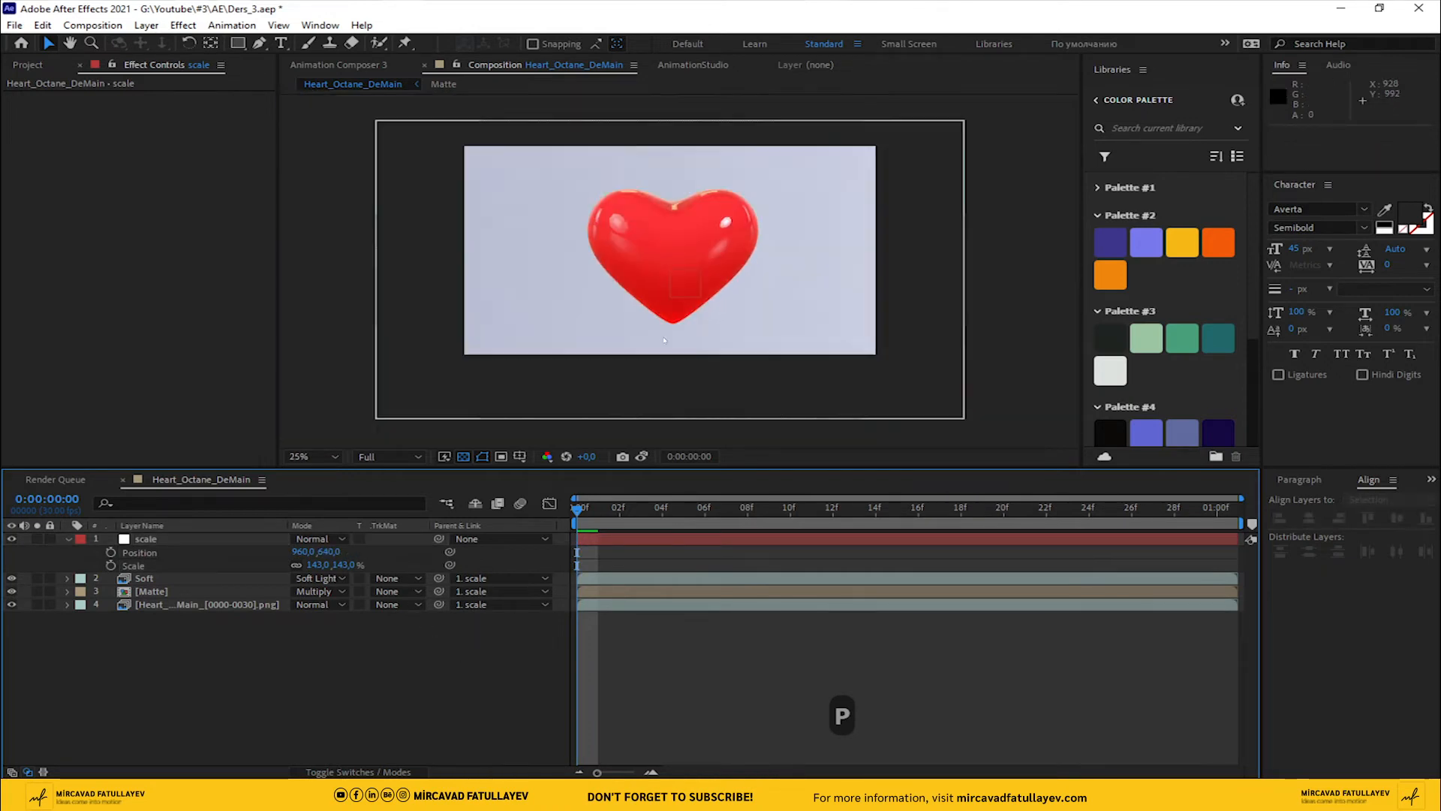
# Step: Compare the composite with the base heart sequence by temporarily hiding the scale, Soft and Matte layers and toggling the Curves effect
pyautogui.click(642, 457)
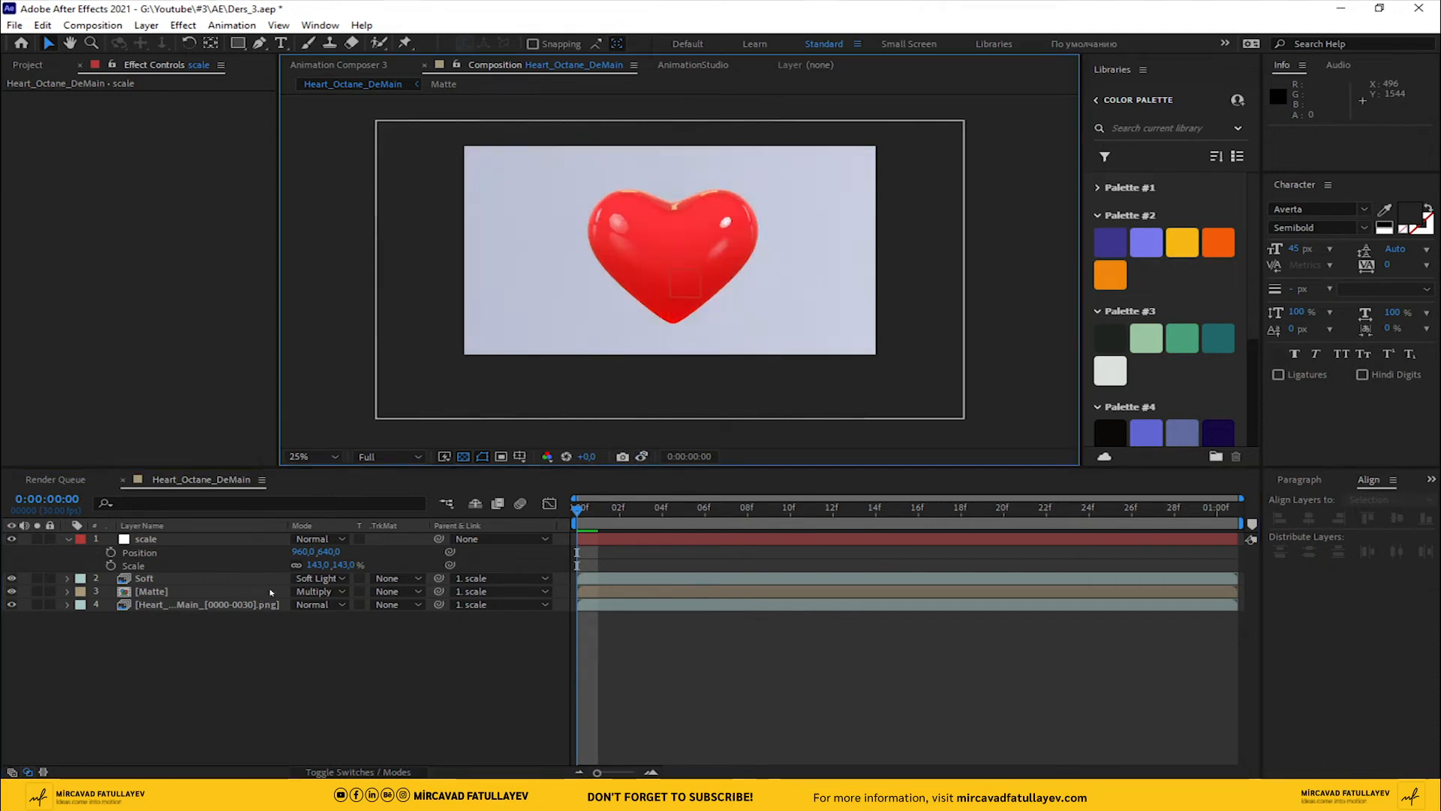
pyautogui.moveTo(11, 540); pyautogui.dragTo(11, 592)
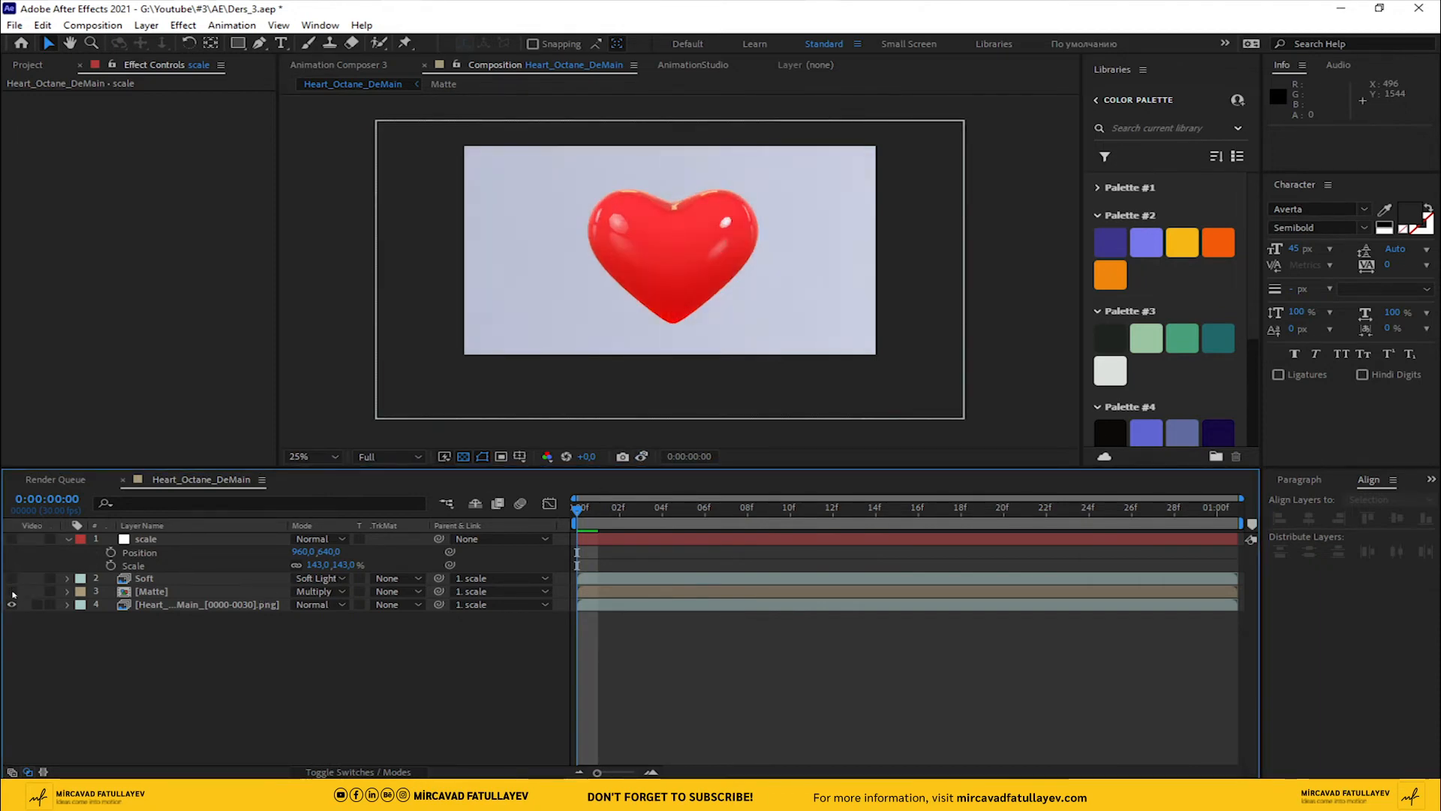
pyautogui.click(164, 605)
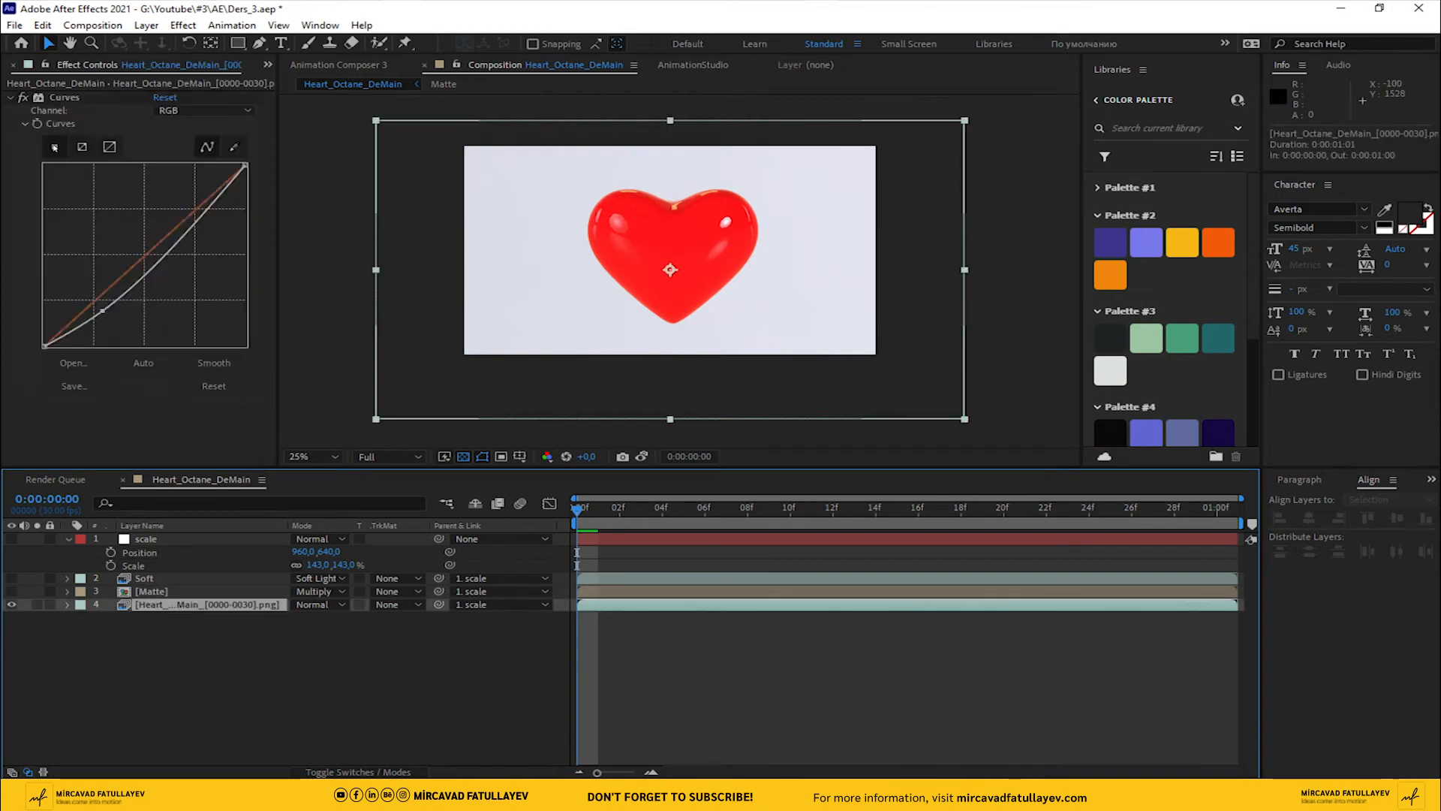
pyautogui.scroll(2, 691, 260)
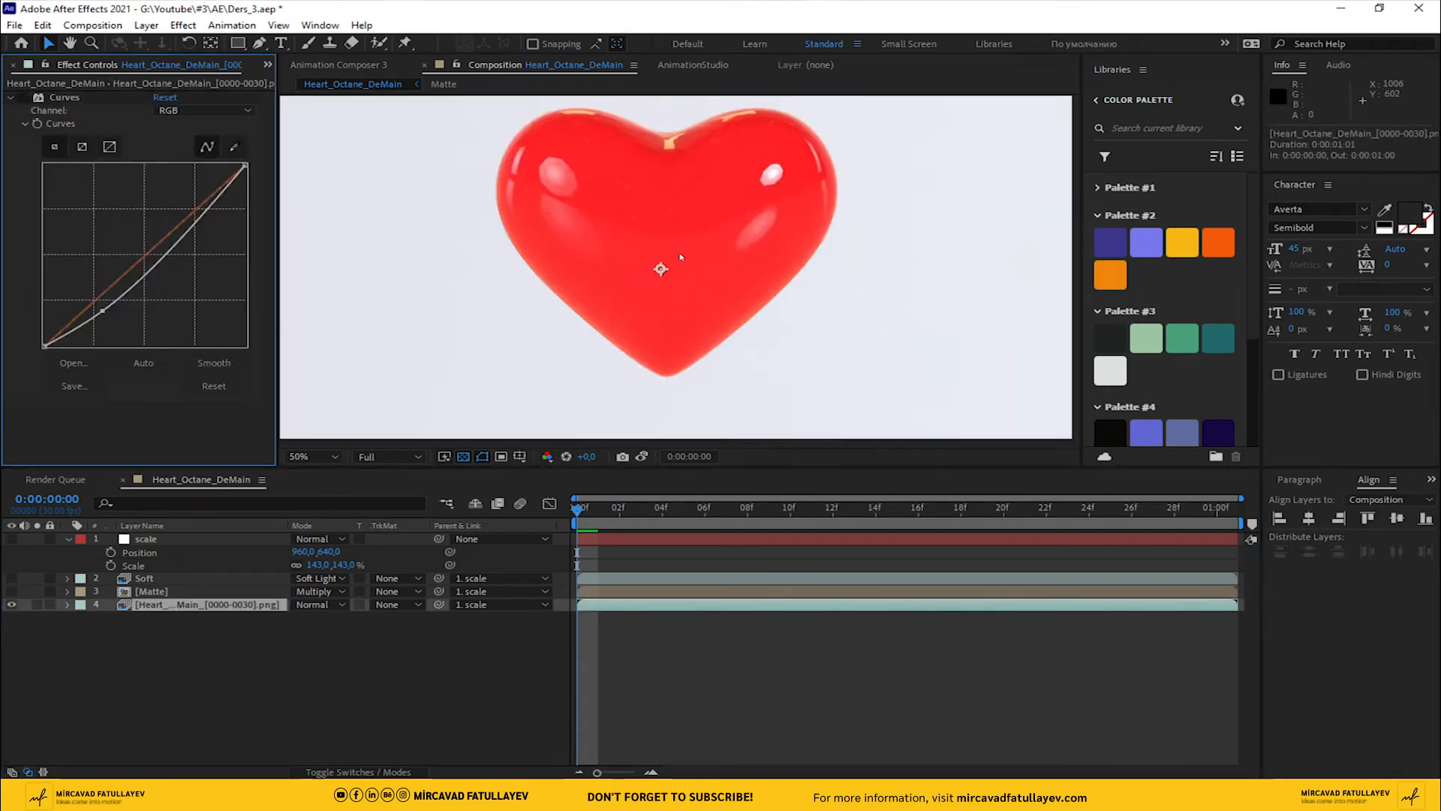
pyautogui.click(642, 456)
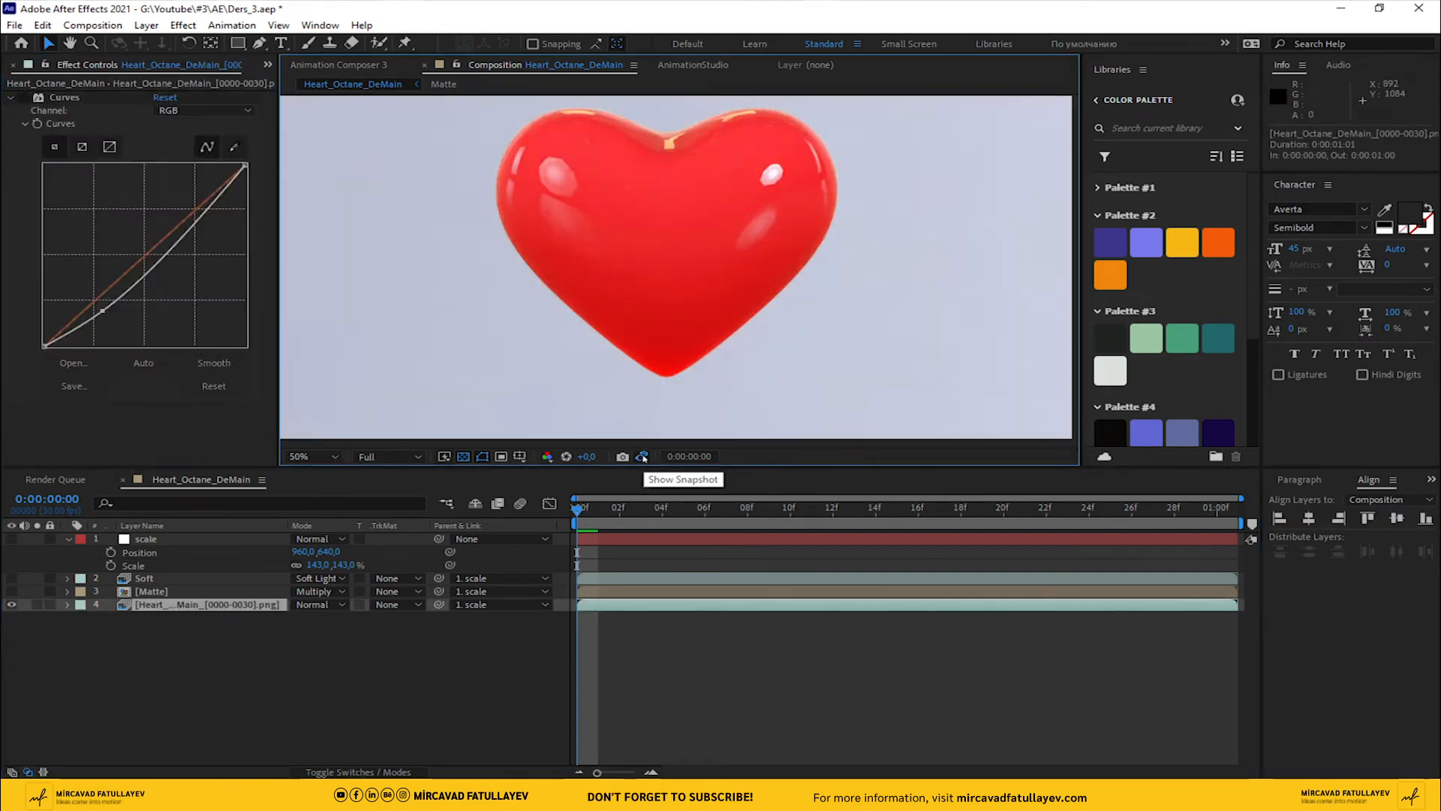
pyautogui.click(642, 456)
pyautogui.click(24, 98)
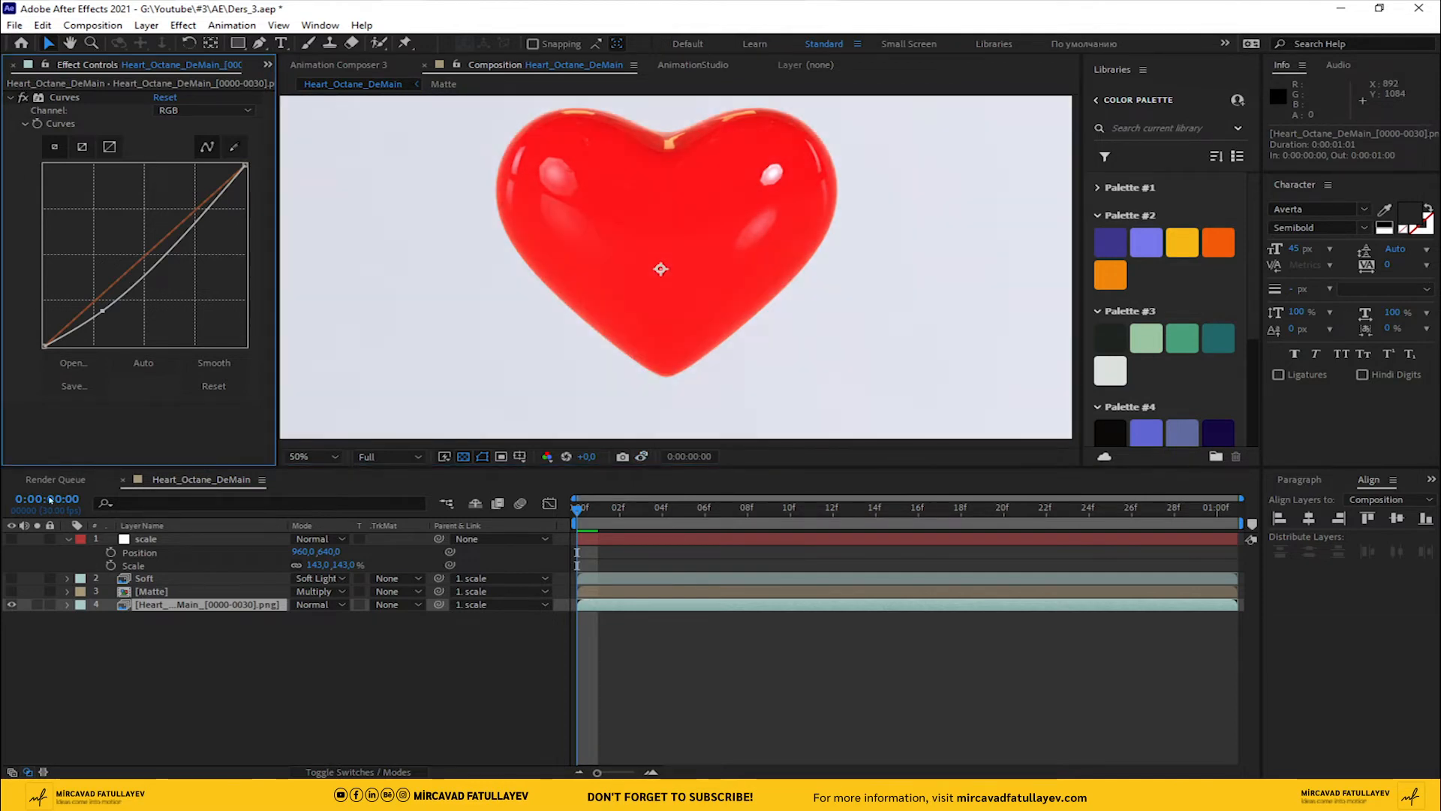
pyautogui.click(30, 530)
pyautogui.click(376, 634)
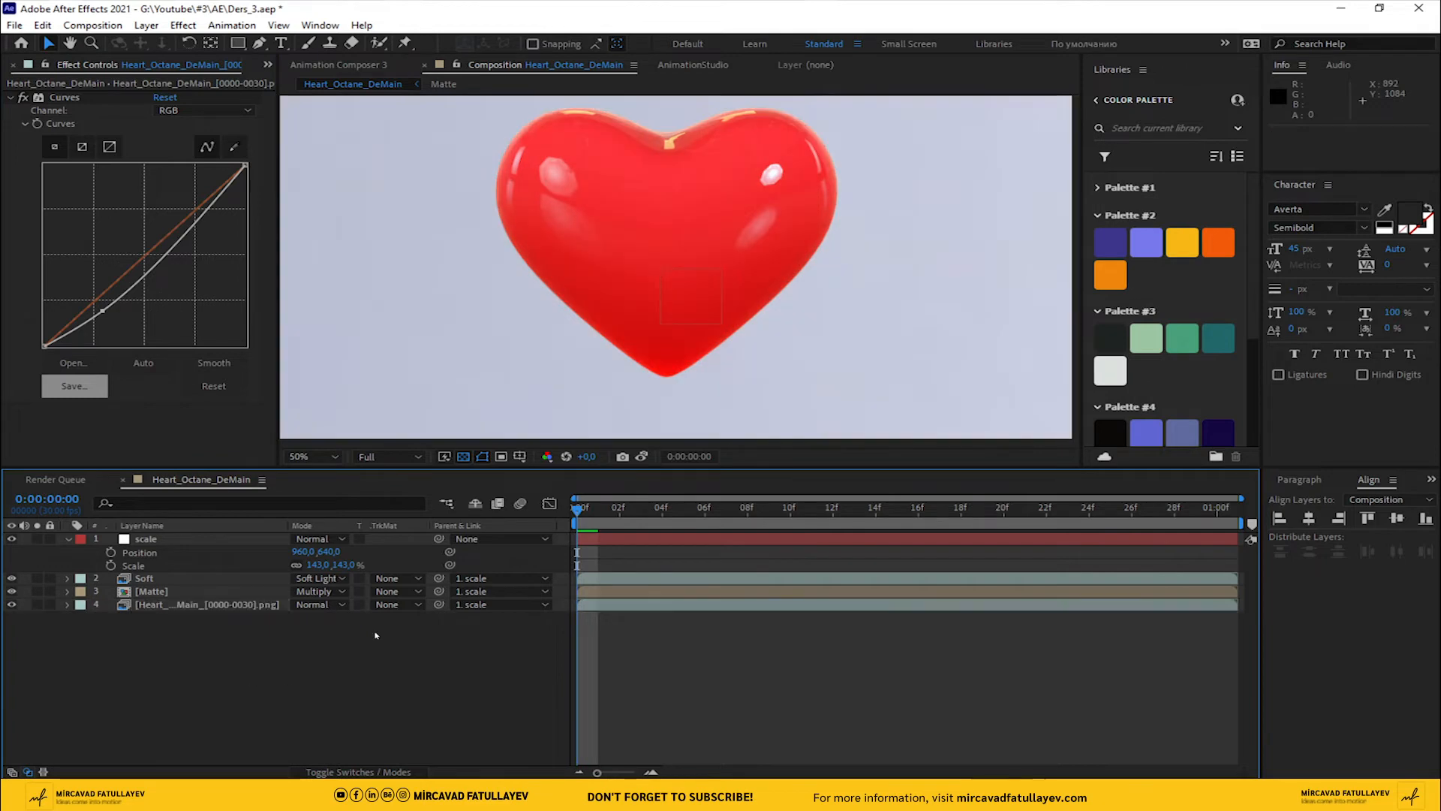
# Step: Add an adjustment layer above all other layers and rename it blur
pyautogui.scroll(-2, 600, 298)
pyautogui.rightClick(248, 648)
pyautogui.moveTo(360, 457)
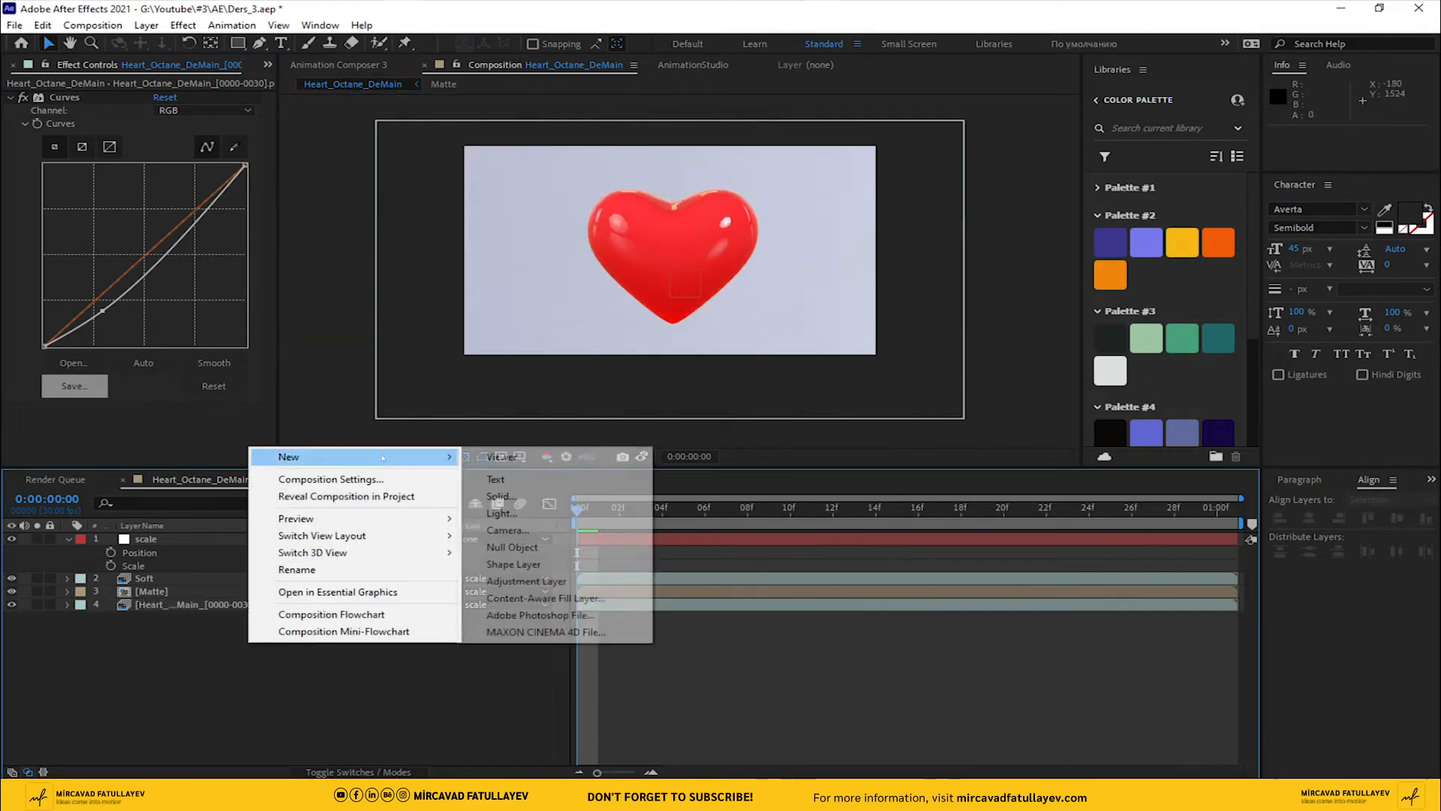
pyautogui.click(587, 583)
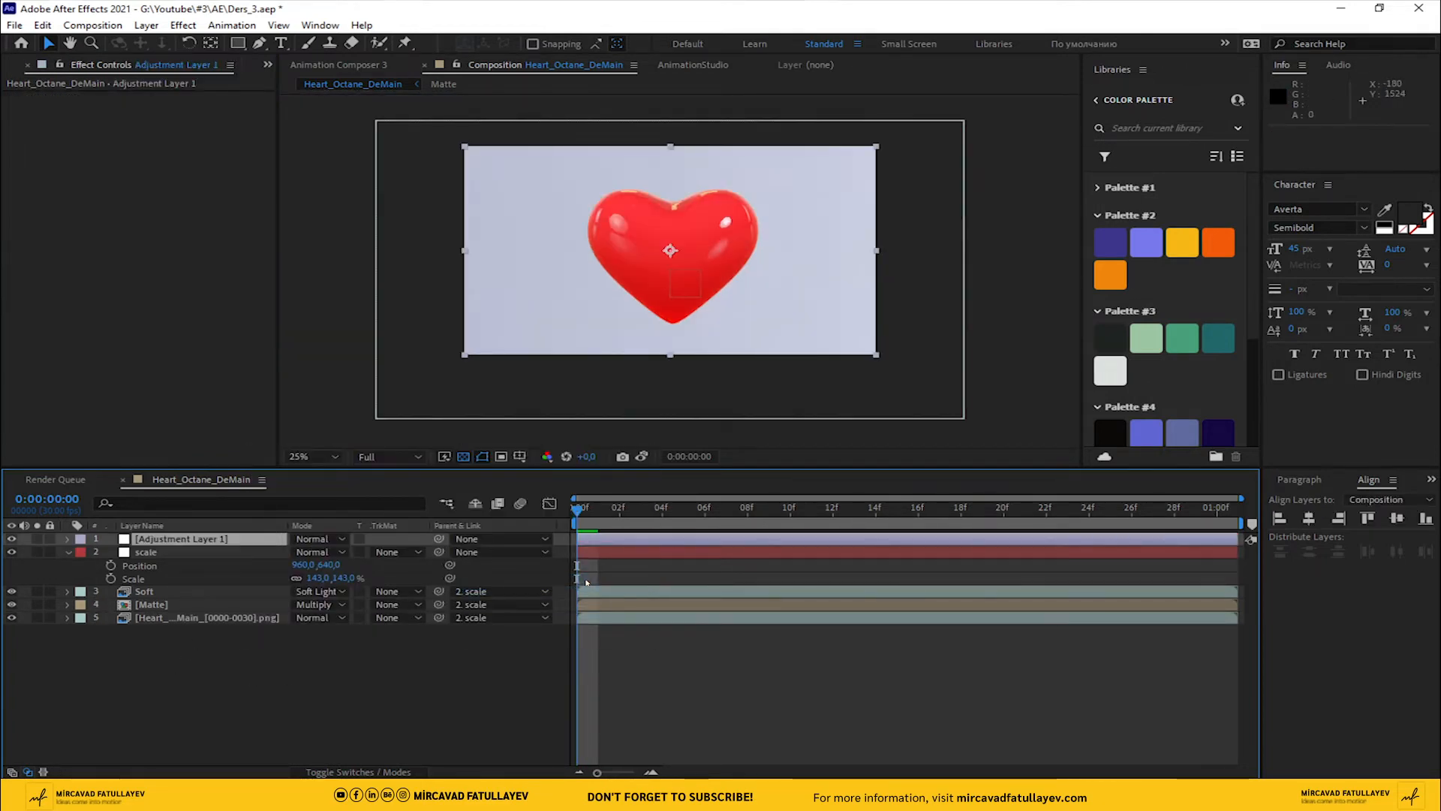
pyautogui.press('Return')
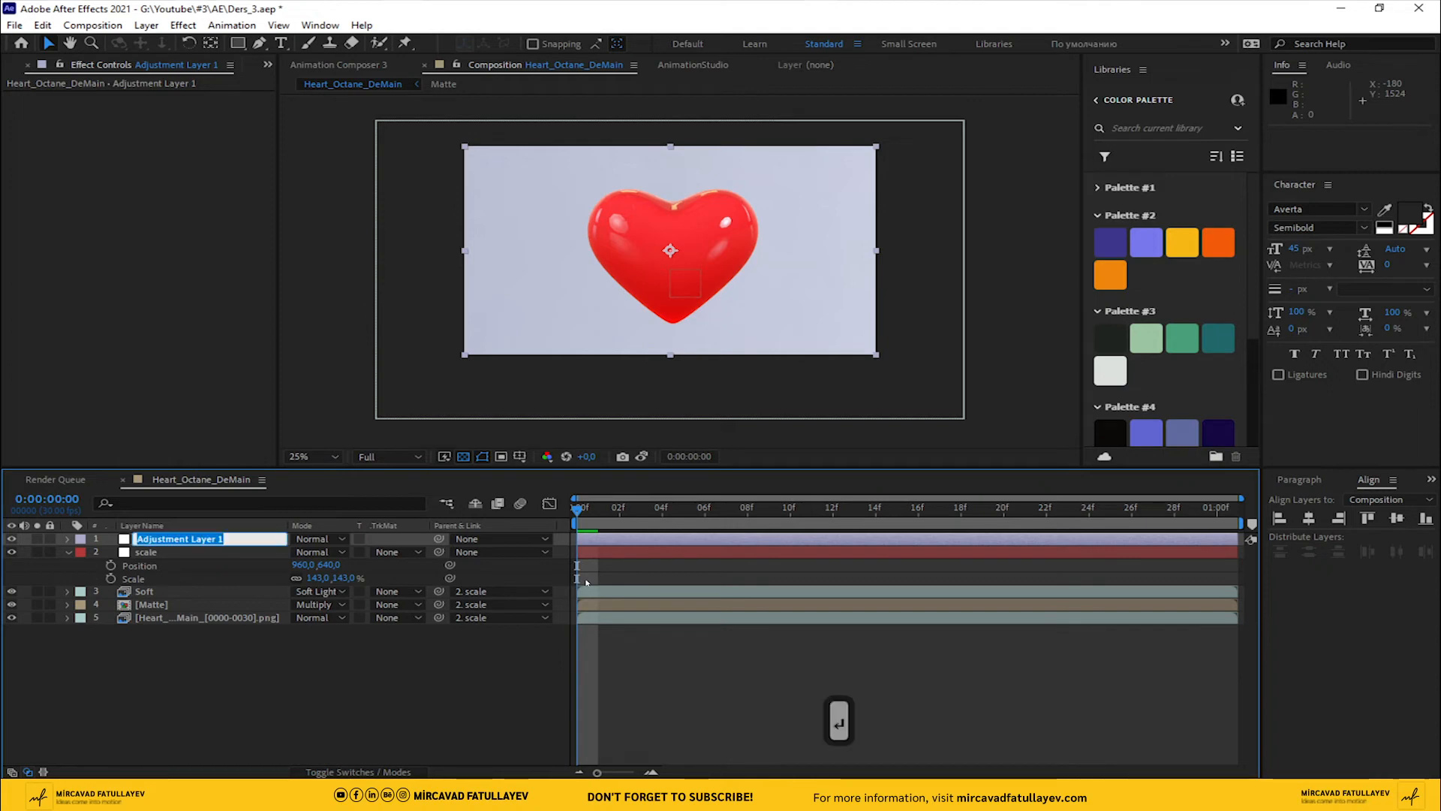
pyautogui.write('blur')
pyautogui.press('Return')
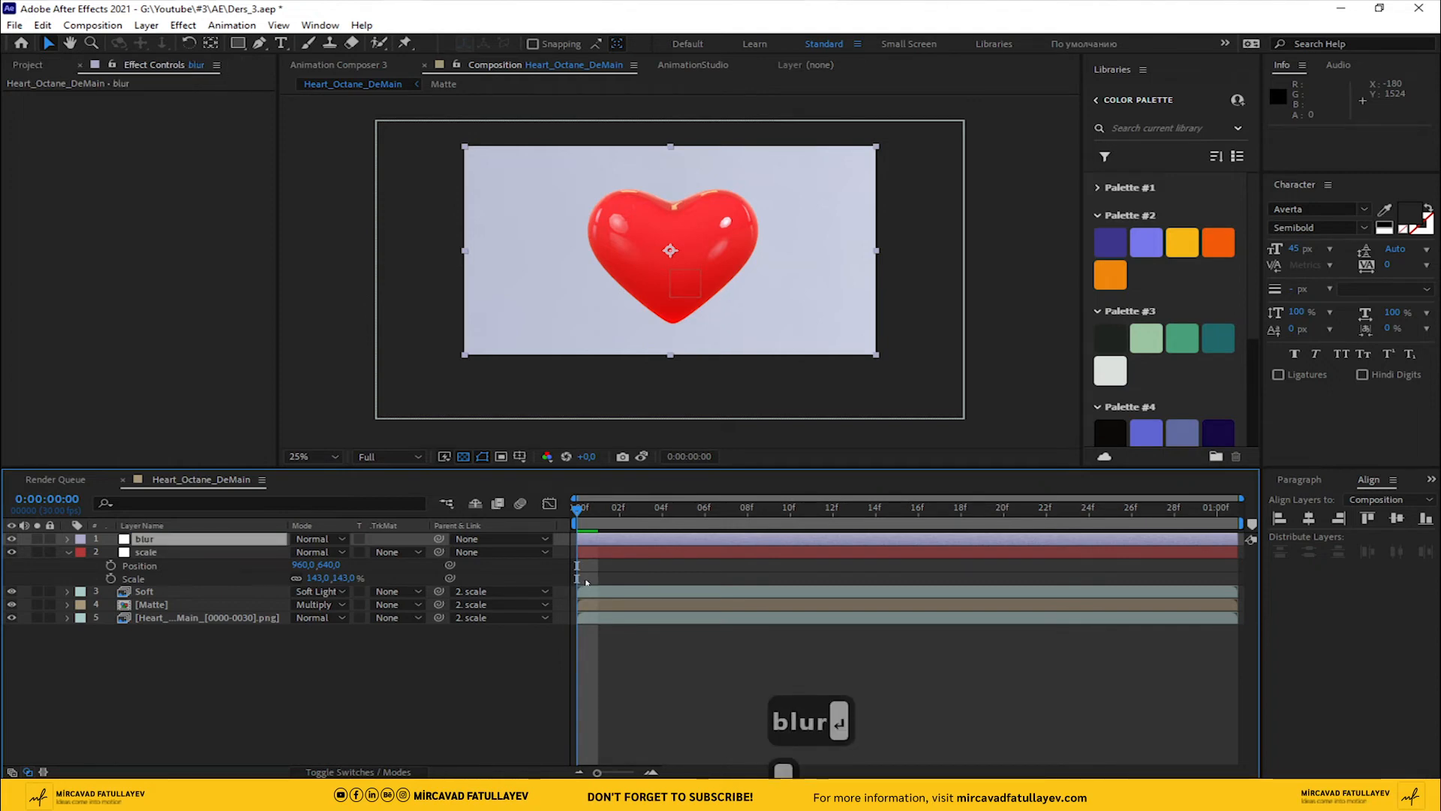
# Step: Apply the RSMB motion blur effect to the blur adjustment layer and check its influence on the heart
pyautogui.hotkey('ctrl', 'space')
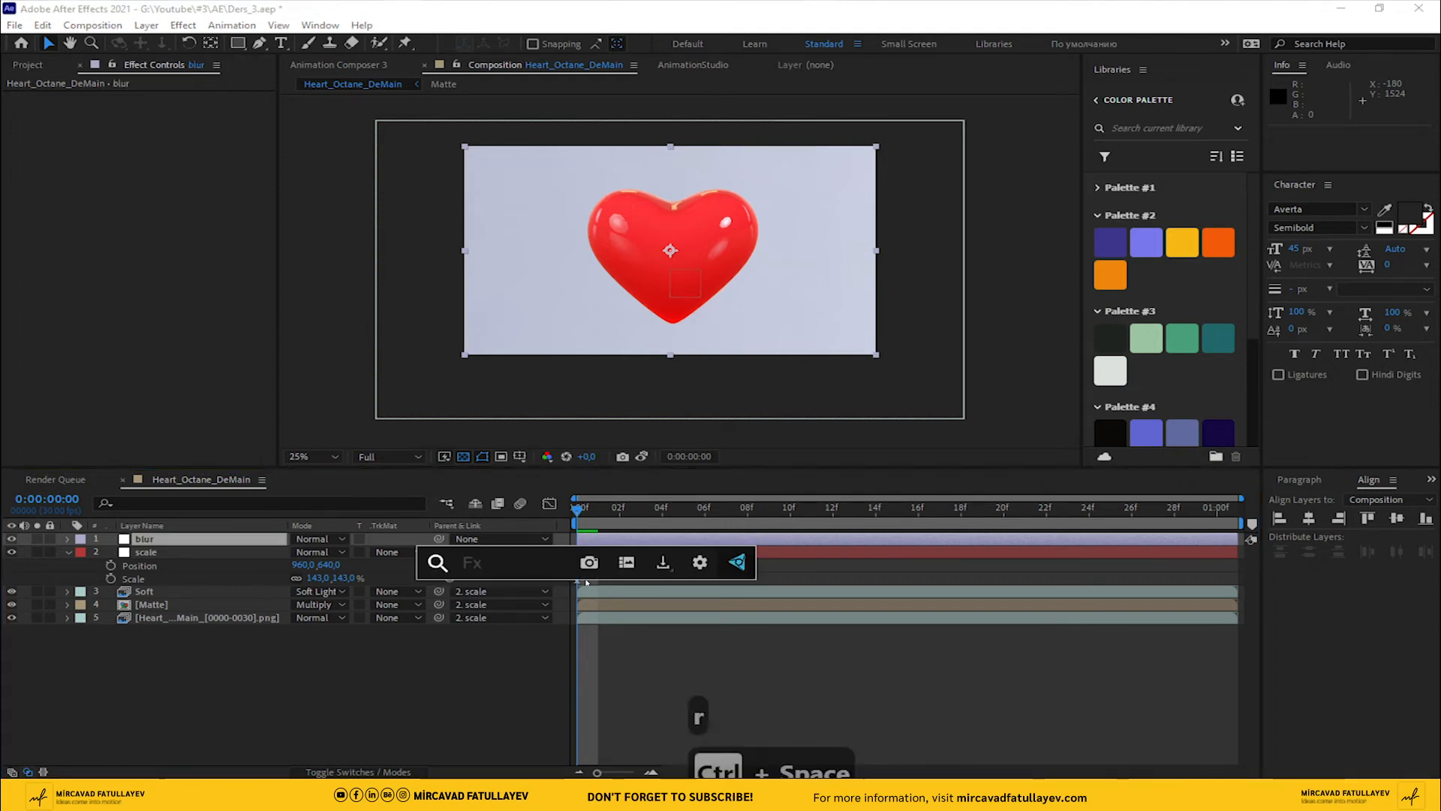
pyautogui.write('rs')
pyautogui.press('Down')
pyautogui.press('Down')
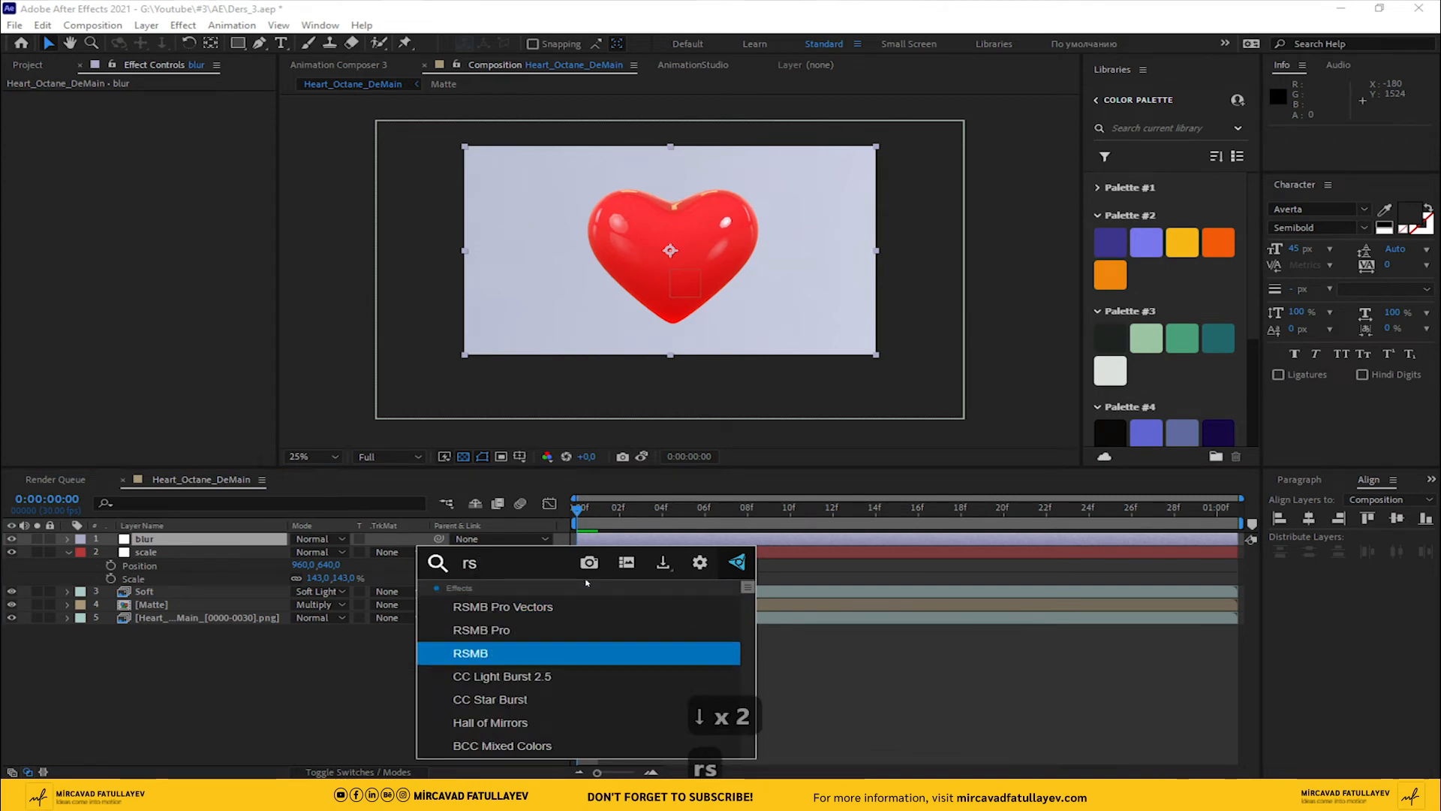
pyautogui.press('Return')
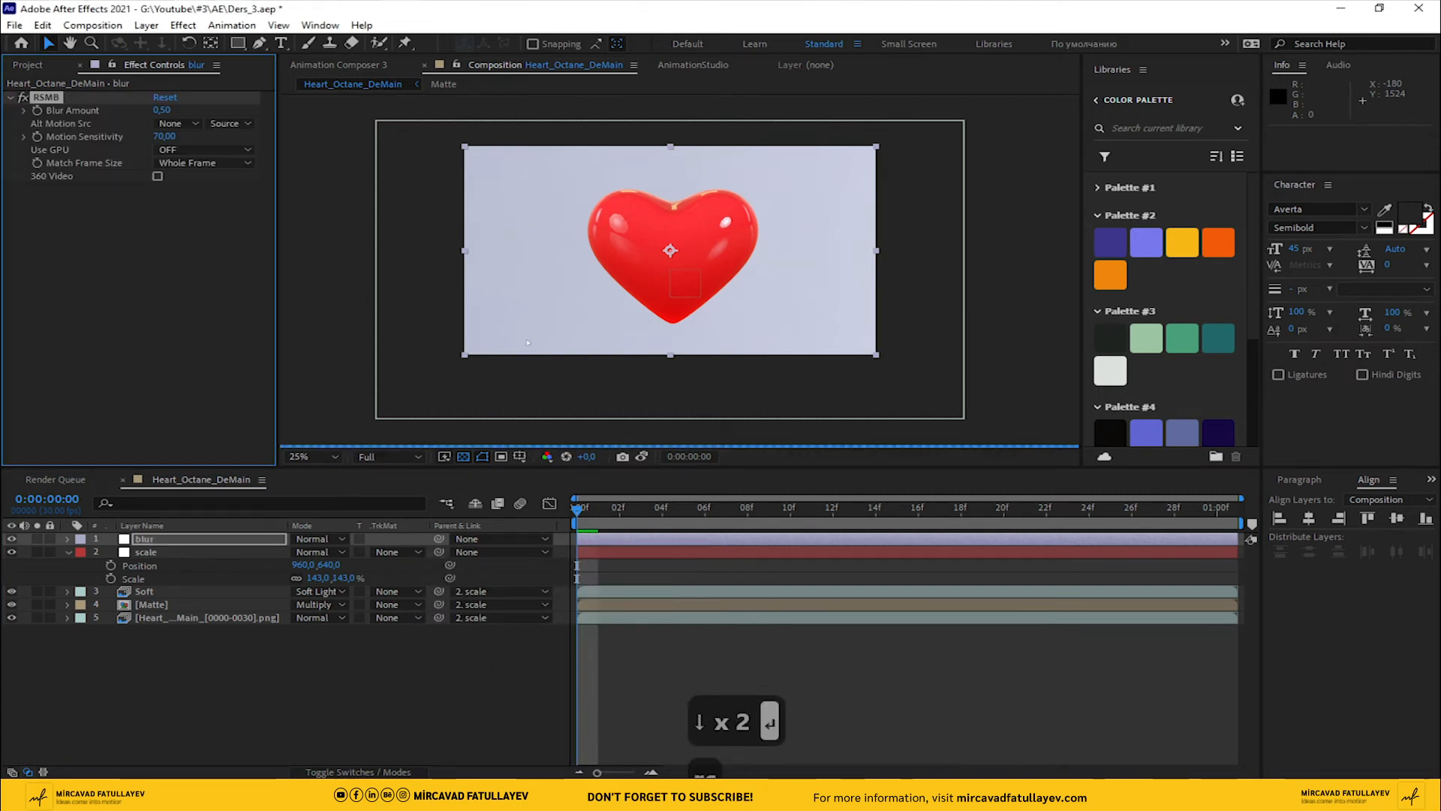
pyautogui.scroll(4, 659, 229)
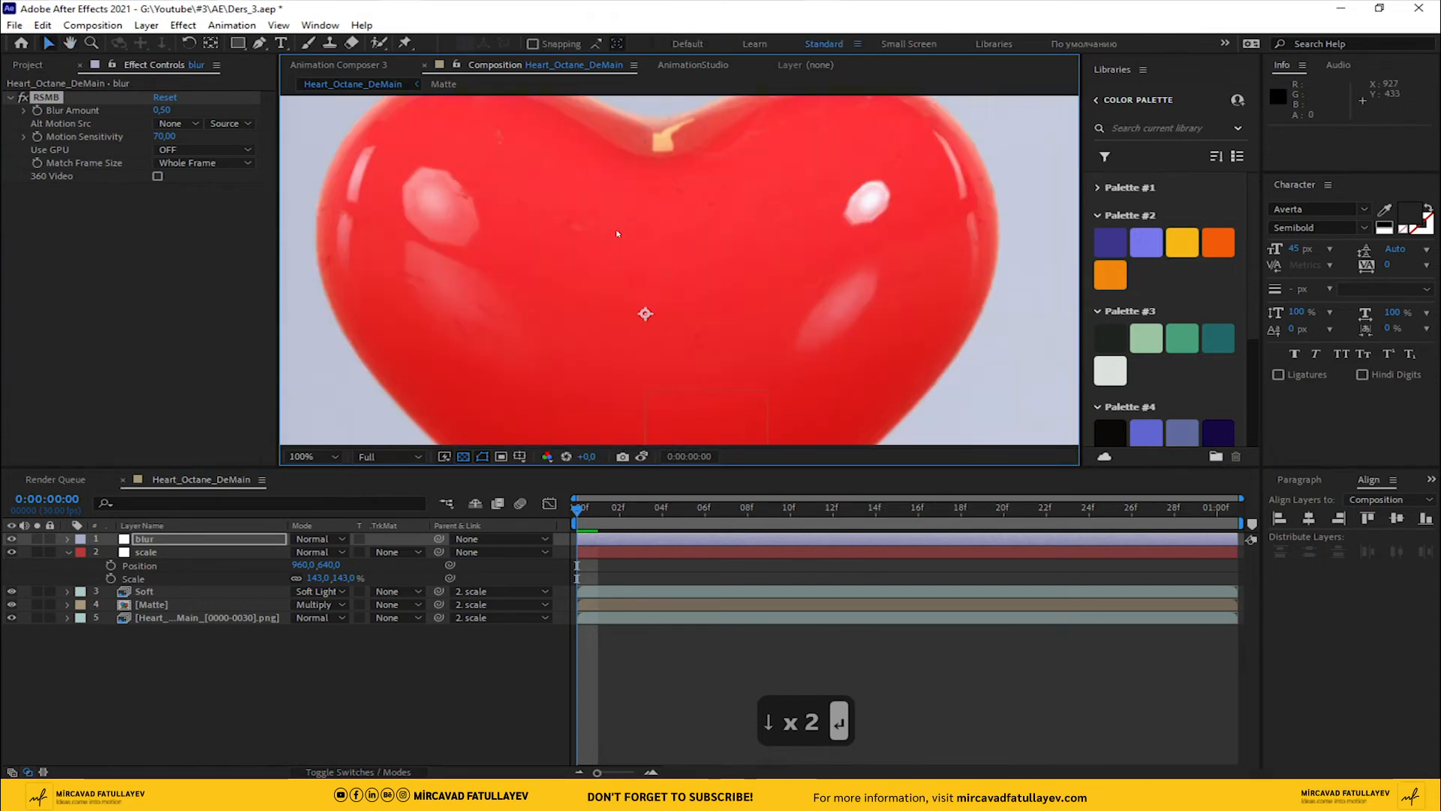
pyautogui.scroll(2, 617, 233)
pyautogui.click(27, 97)
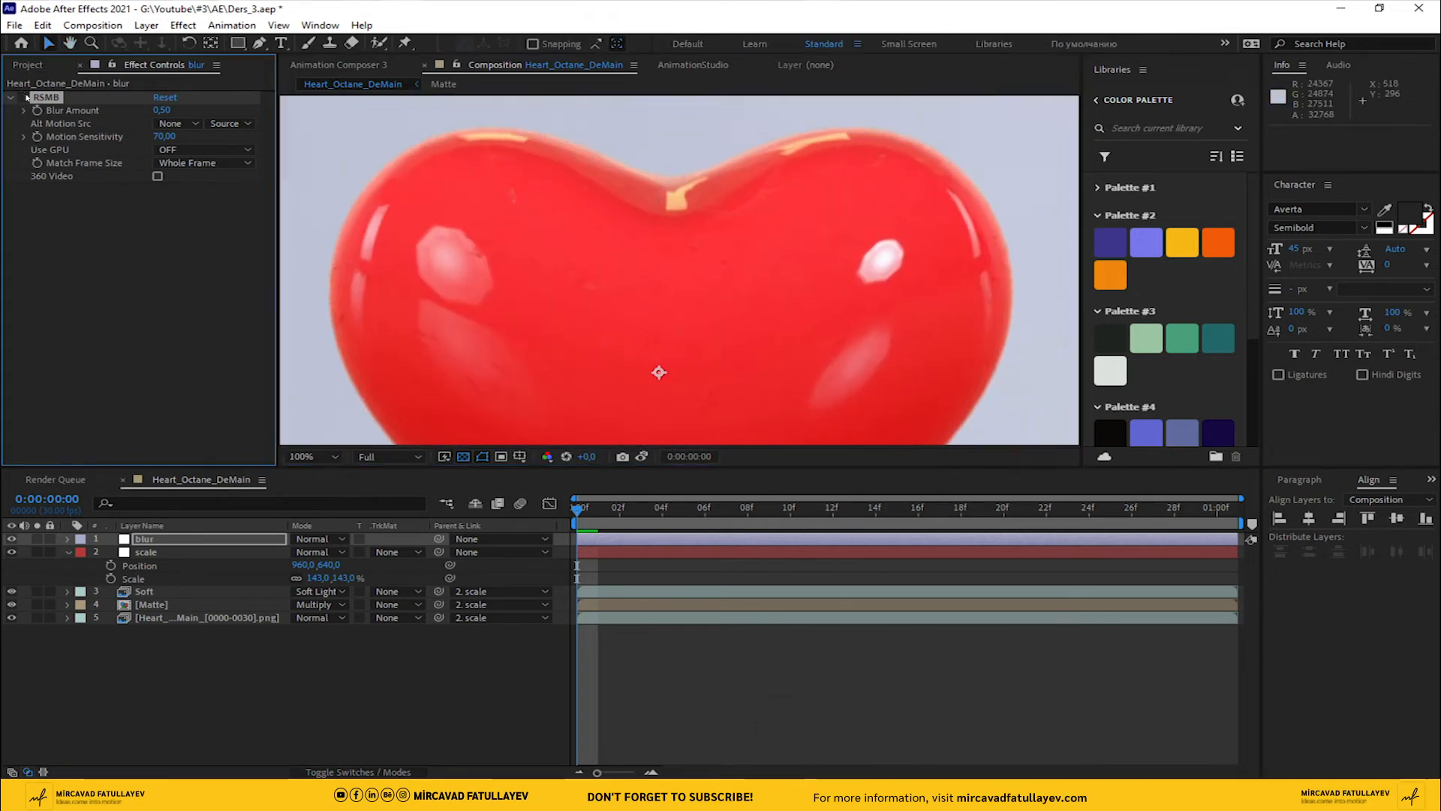
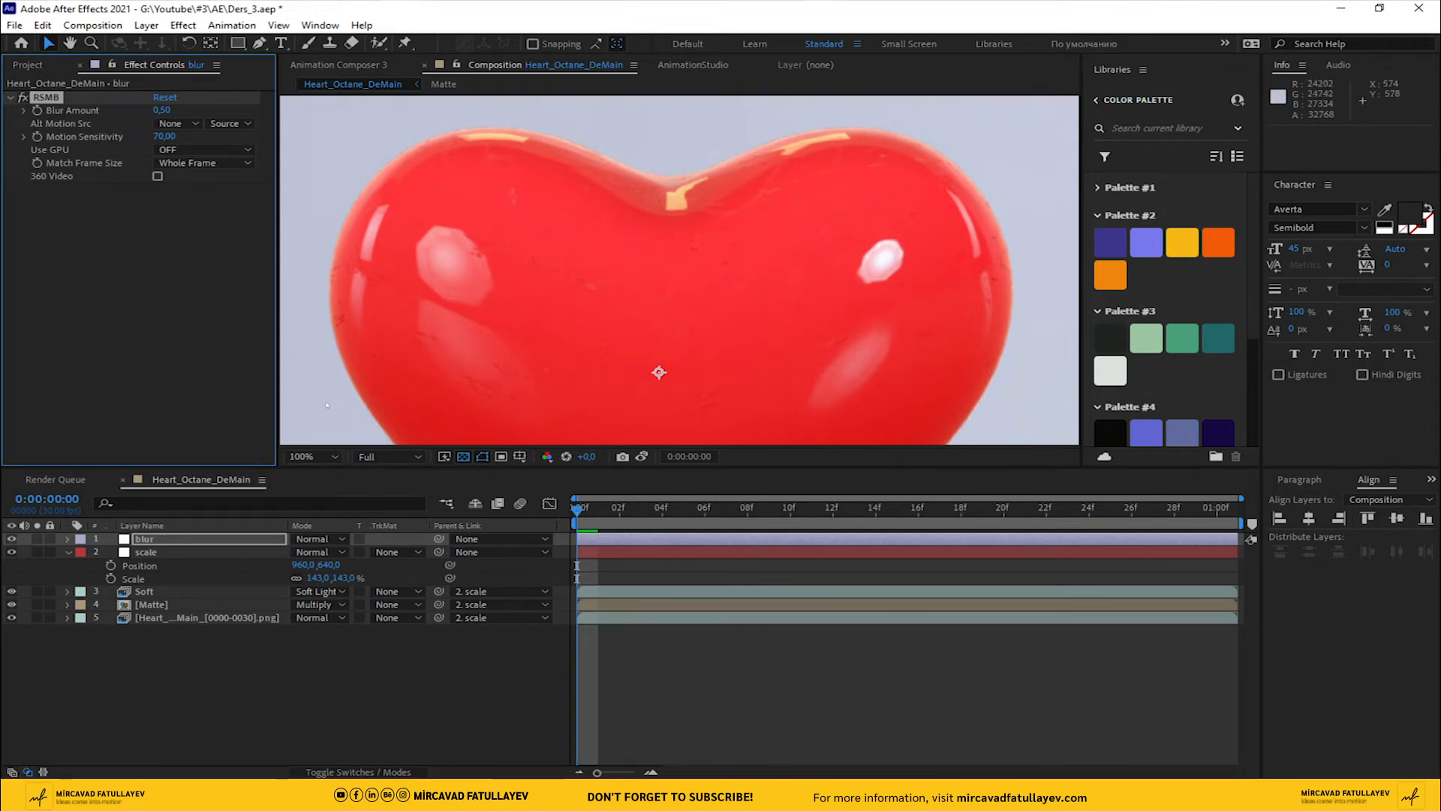
# Step: Fit the composition to the viewer and preview the beating heart animation with motion blur
pyautogui.click(313, 457)
pyautogui.click(323, 491)
pyautogui.click(445, 653)
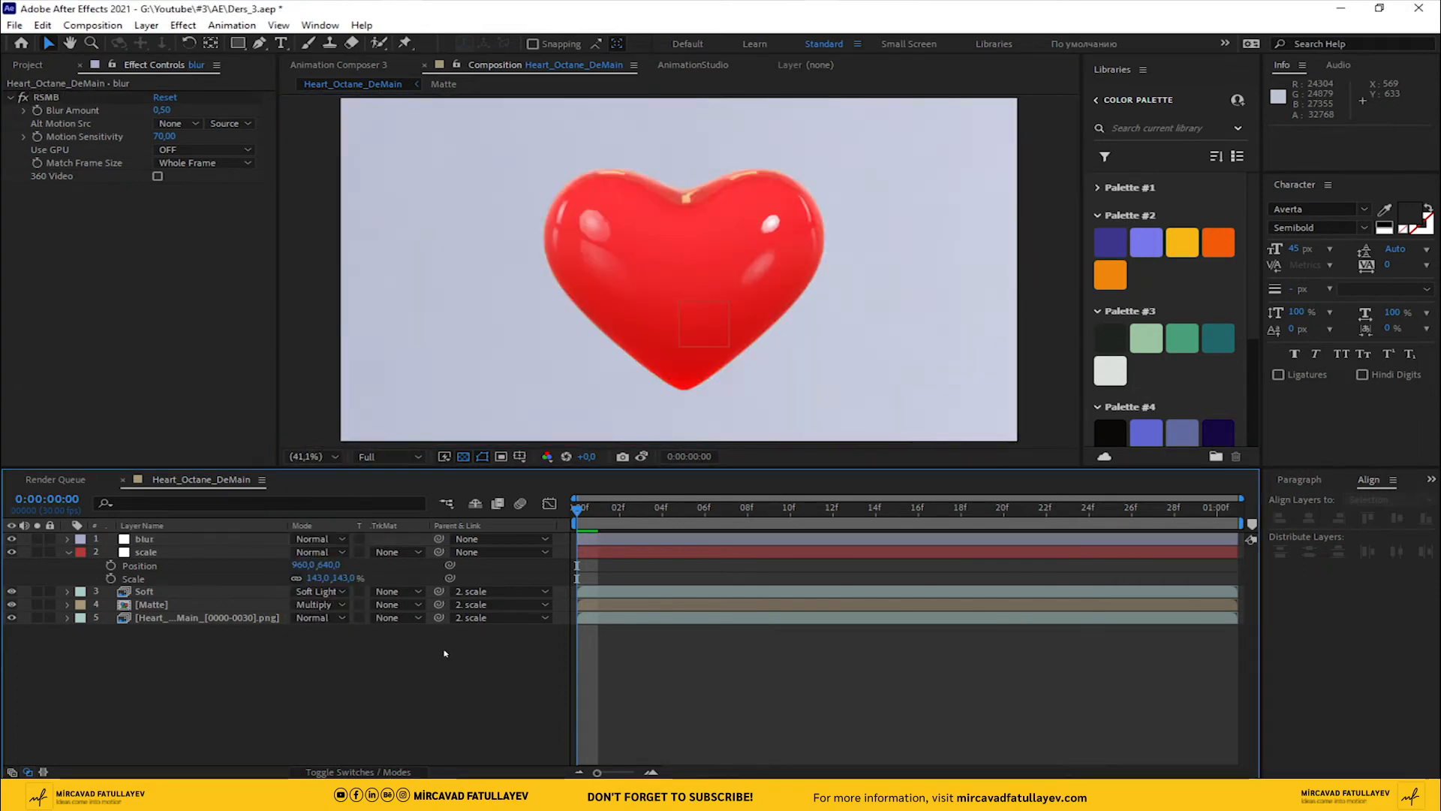
pyautogui.press('space')
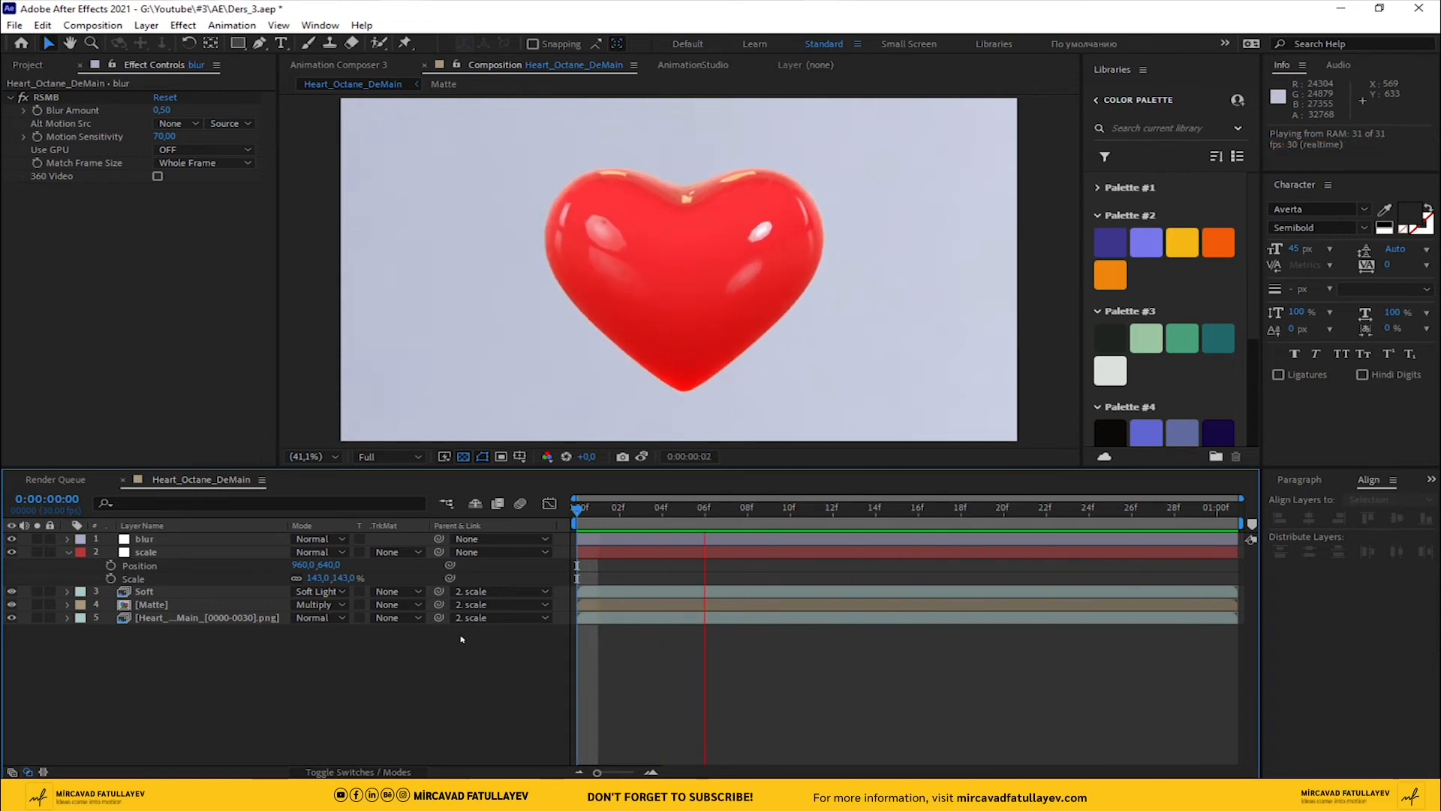
pyautogui.press('space')
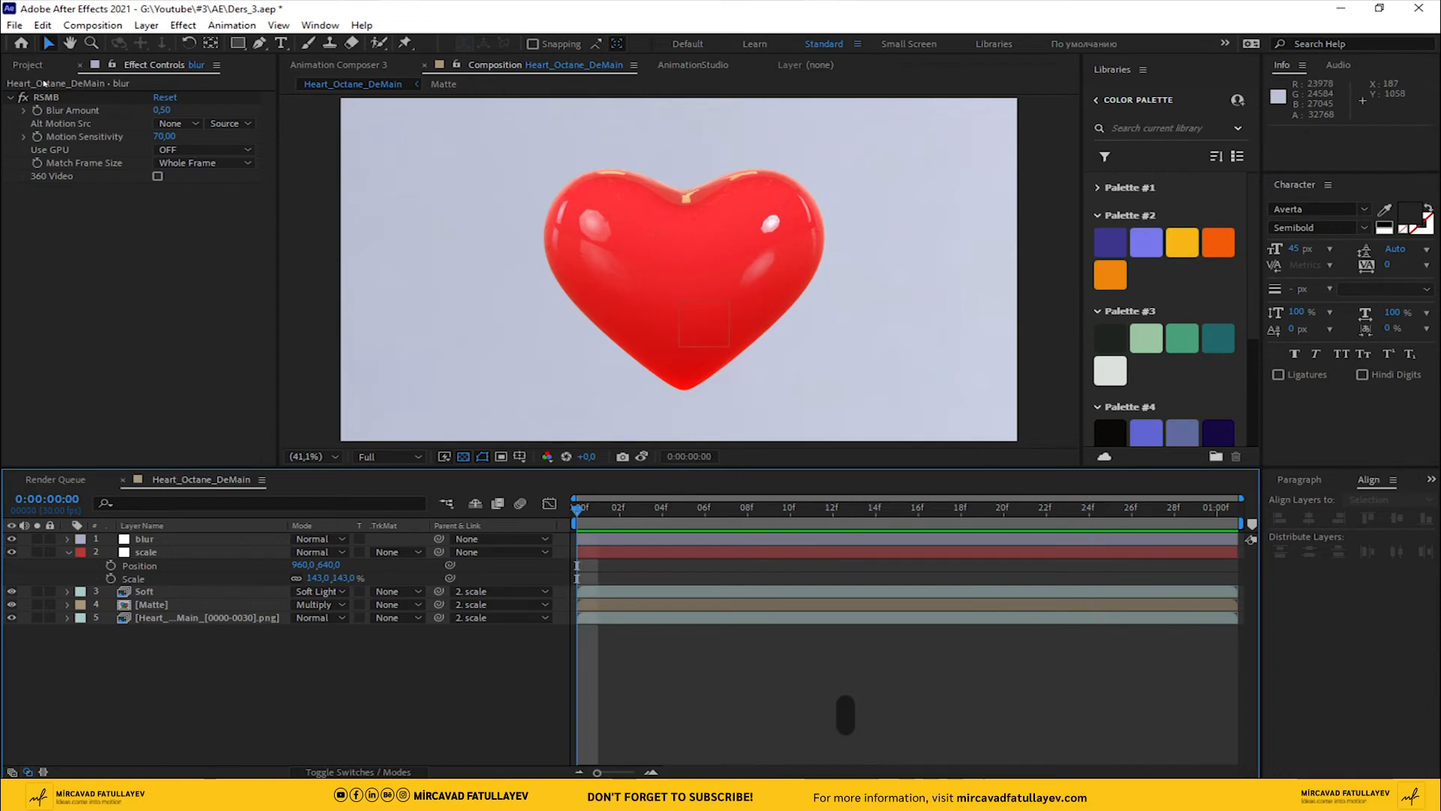
# Step: Create a new composition from the Heart_Octane_DeMain composition in the project
pyautogui.click(28, 64)
pyautogui.click(66, 220)
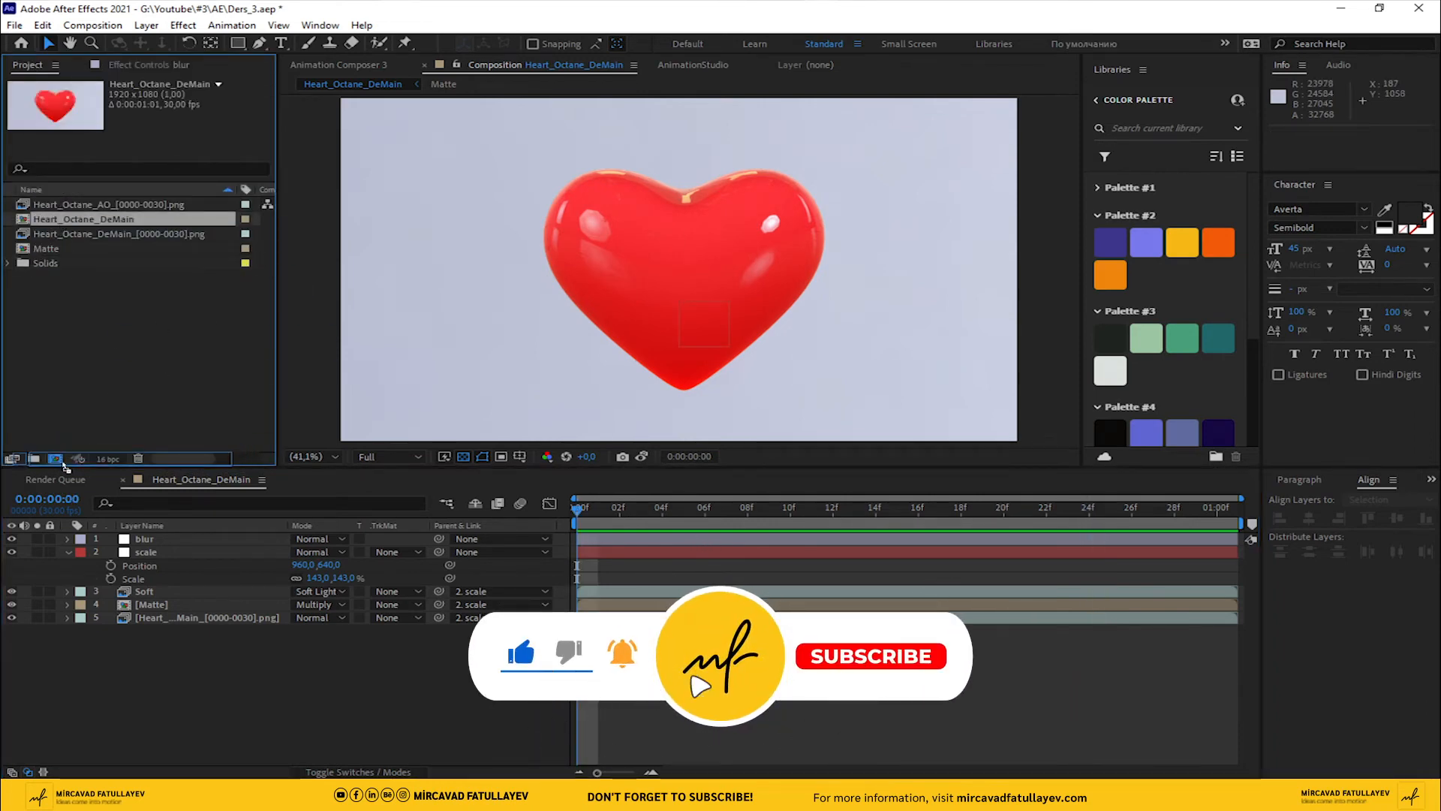
pyautogui.moveTo(67, 467); pyautogui.dragTo(57, 460)
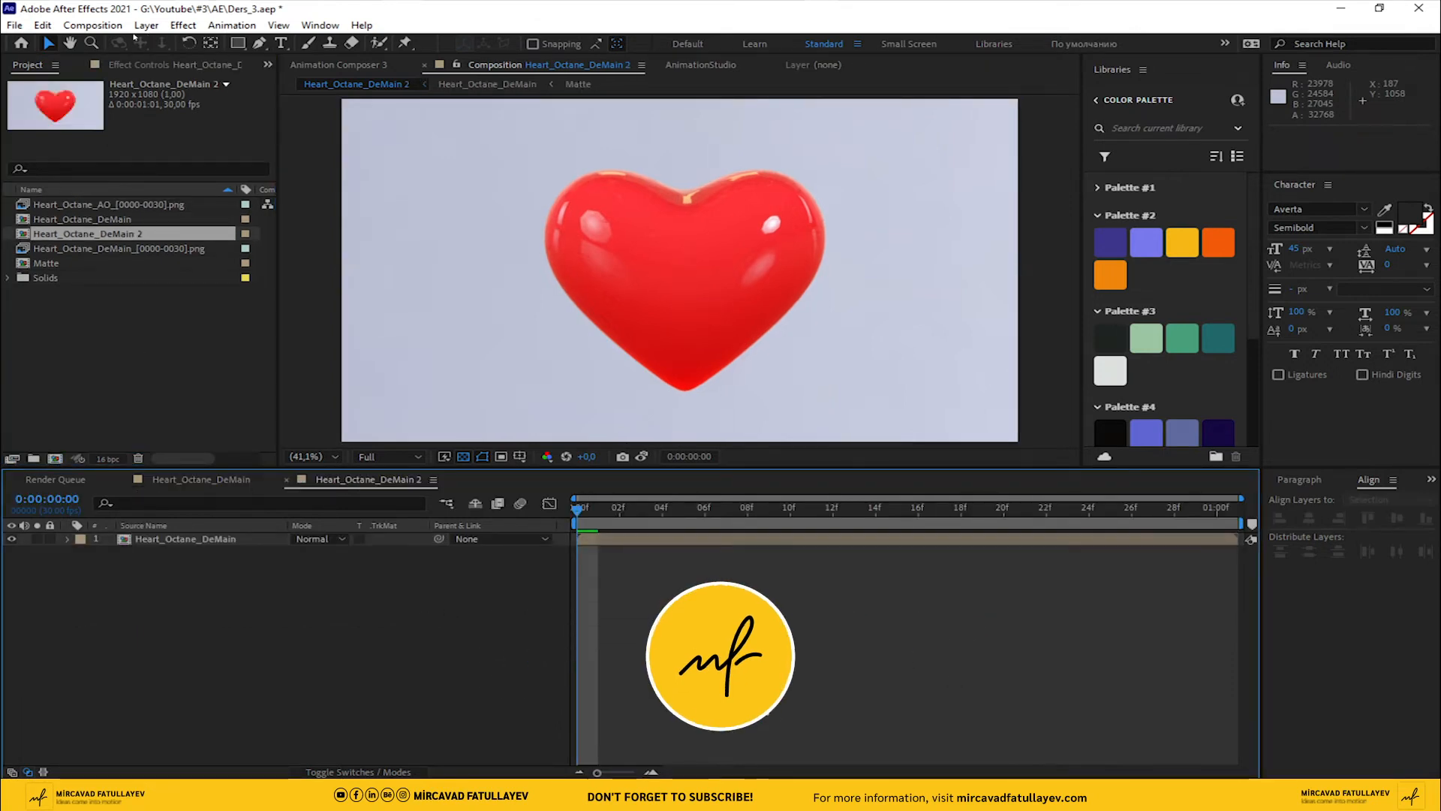
# Step: Rename the new composition Heart_ in its composition settings
pyautogui.click(92, 24)
pyautogui.click(167, 65)
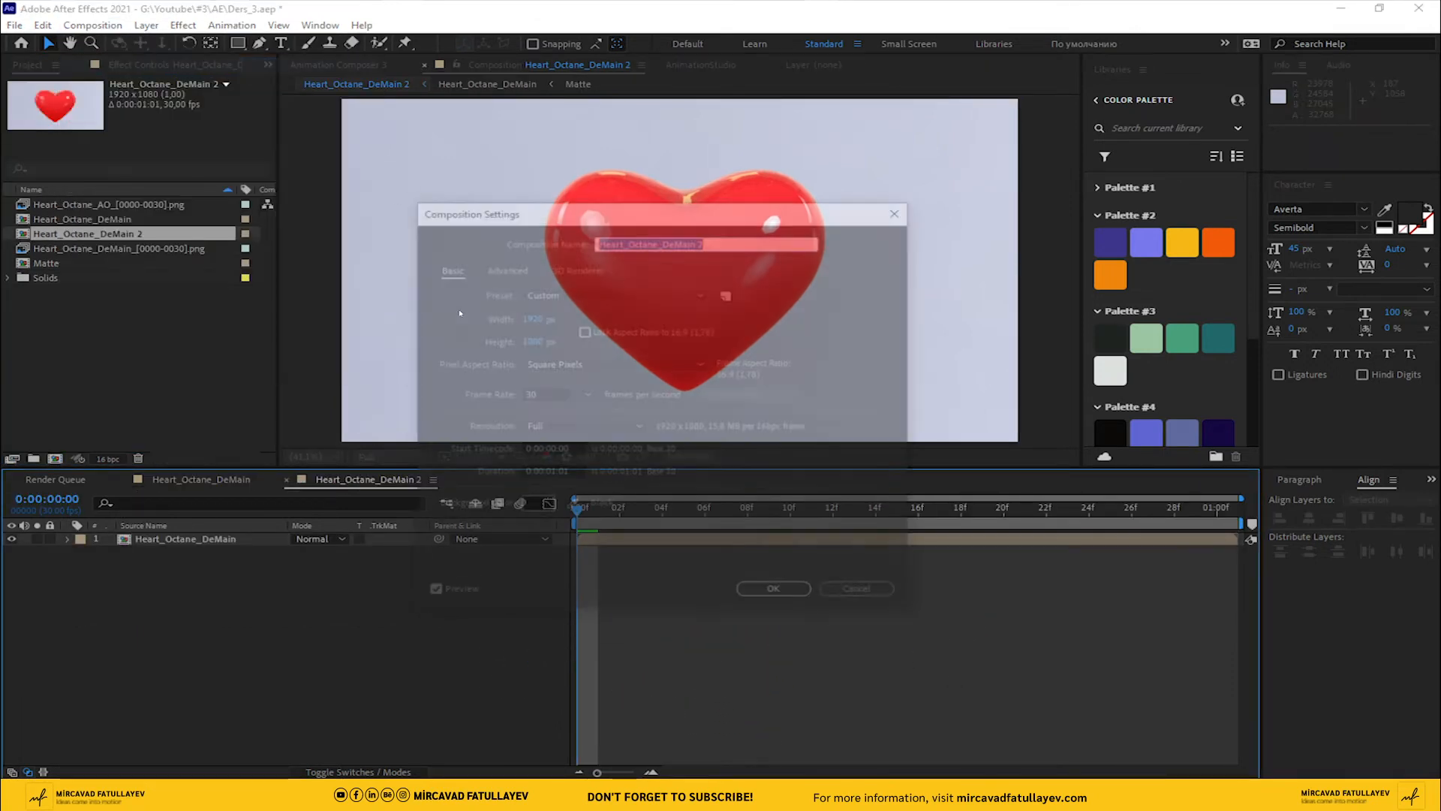
pyautogui.moveTo(627, 239); pyautogui.dragTo(635, 240)
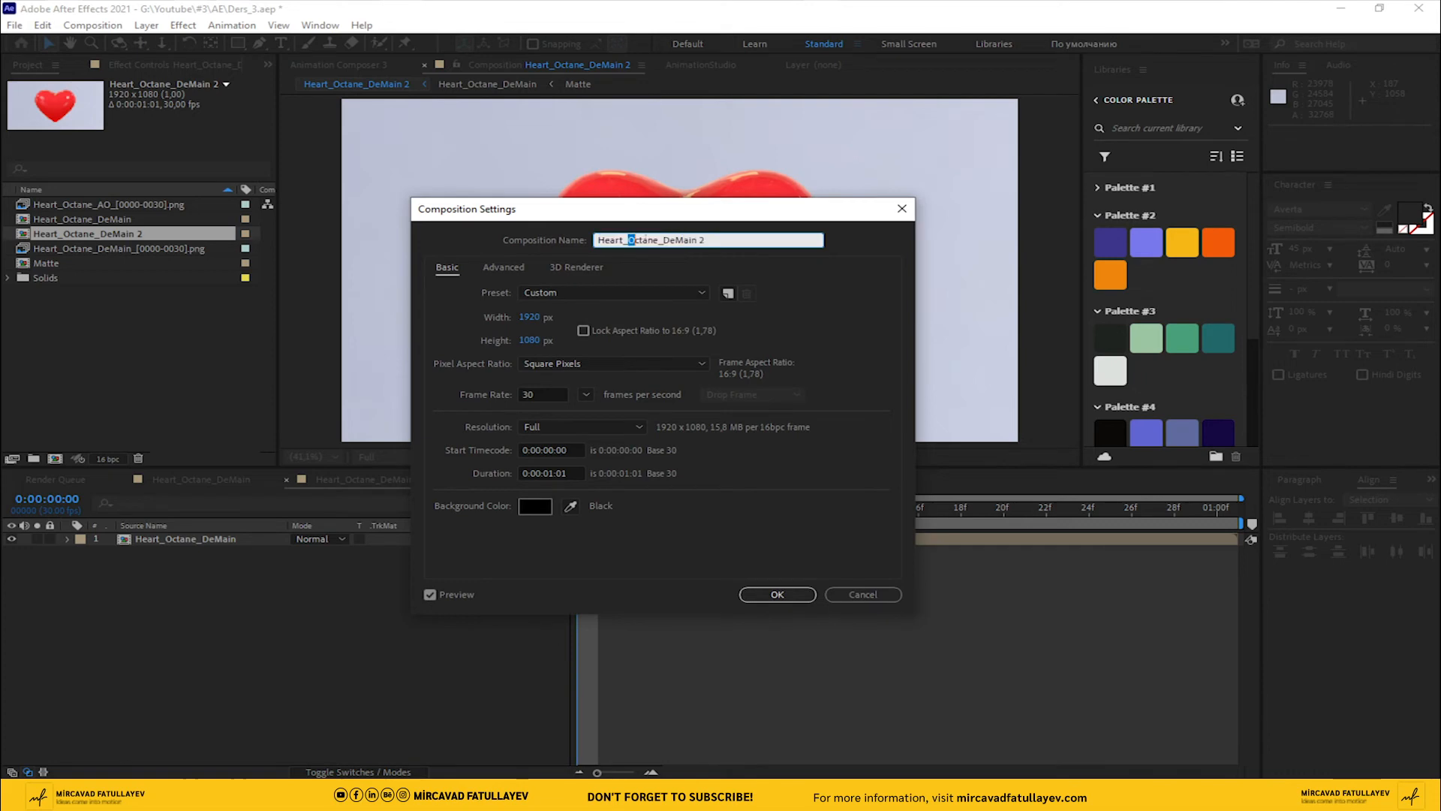
pyautogui.press('BackSpace')
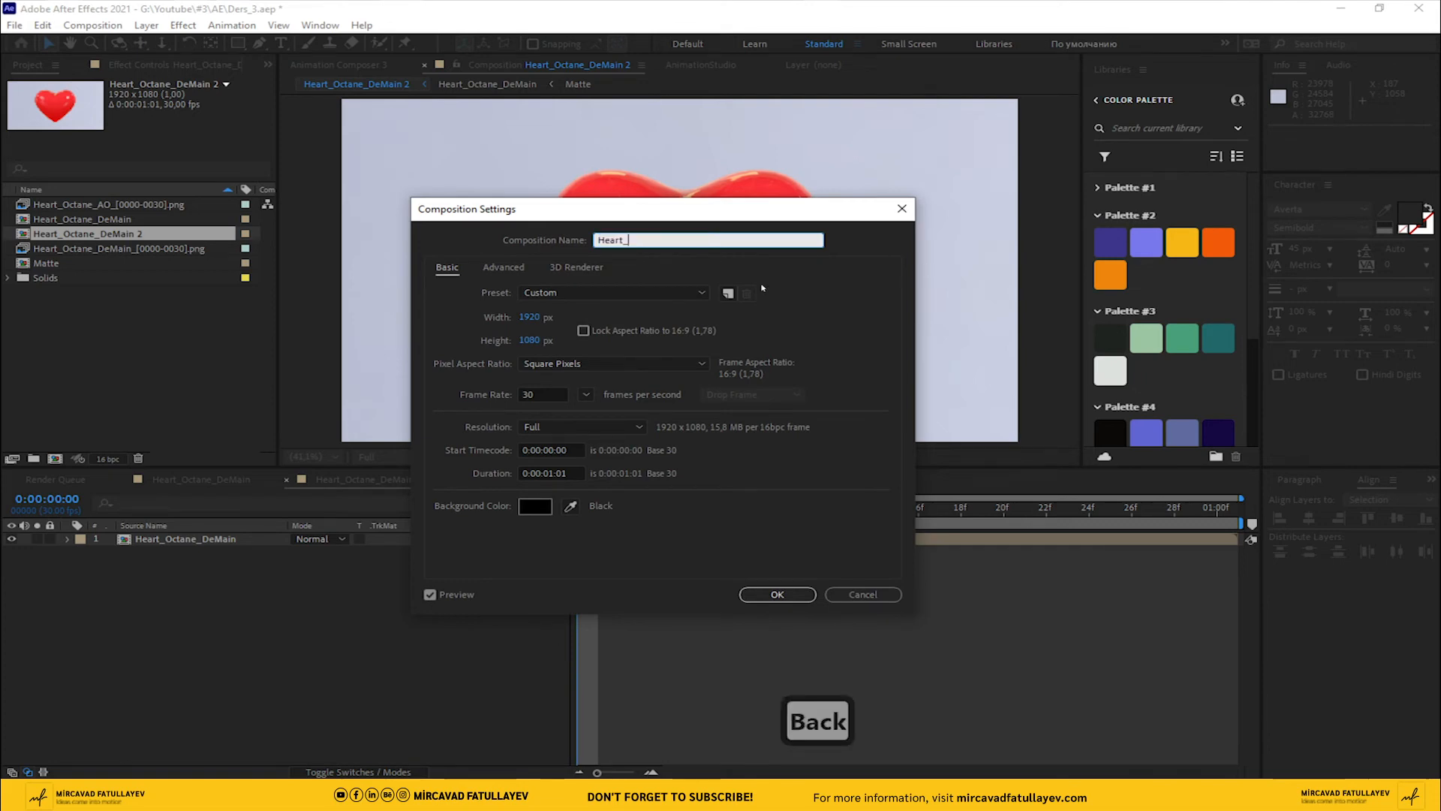
# Step: Set the Heart_ composition's duration to 0:00:30:01 and apply the settings
pyautogui.click(535, 473)
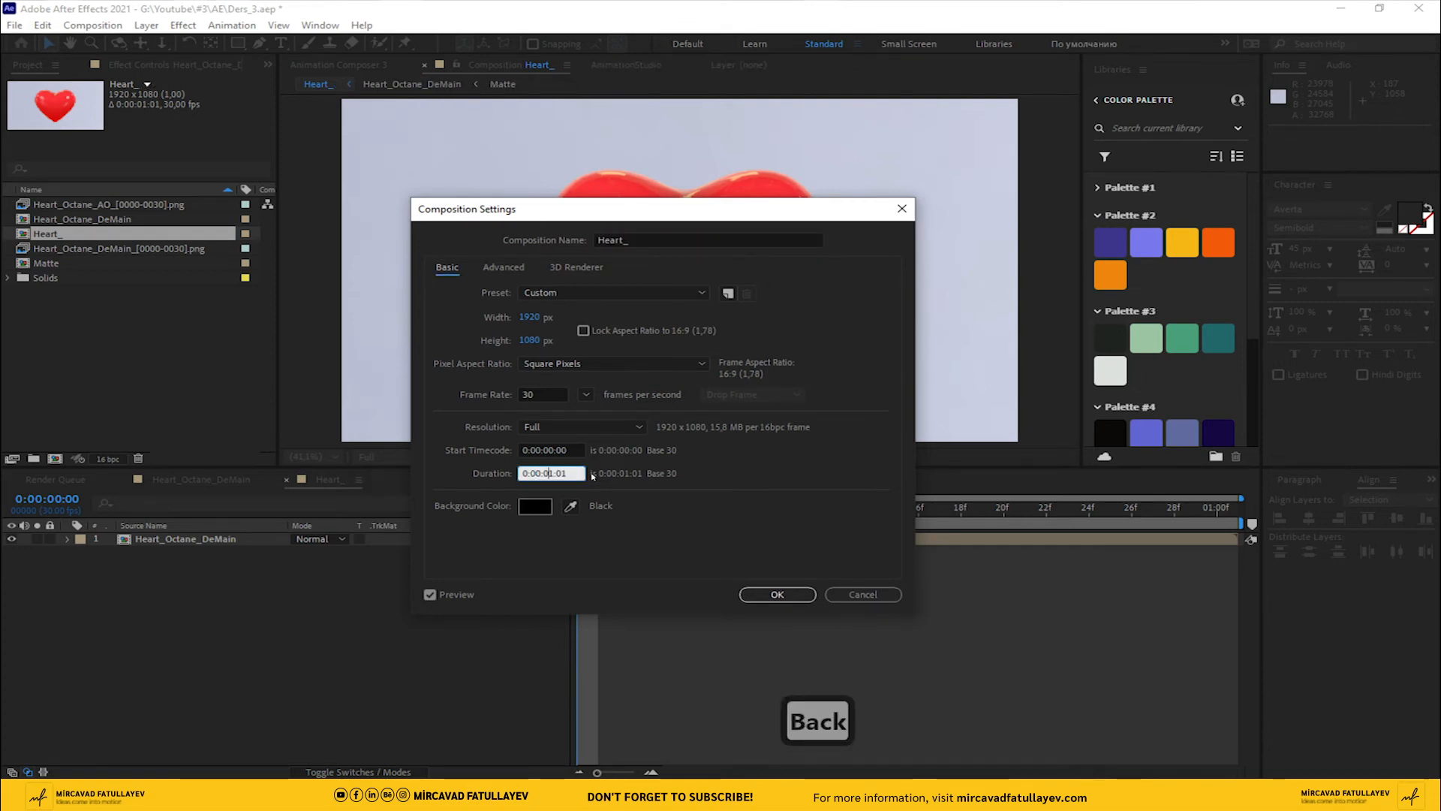
pyautogui.press('Left')
pyautogui.hotkey('shift', 'Right')
pyautogui.hotkey('shift', 'Right')
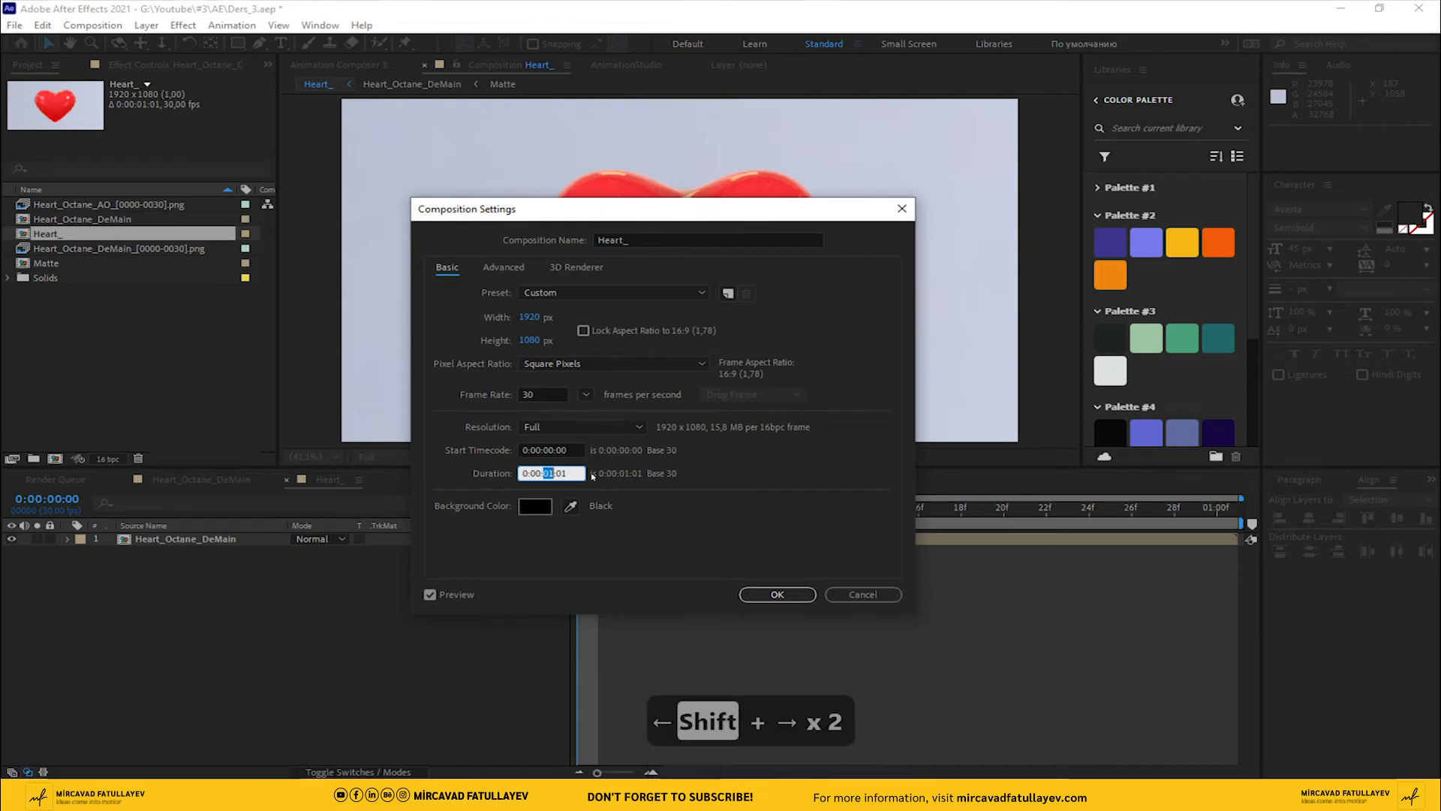
pyautogui.write('30')
pyautogui.press('Return')
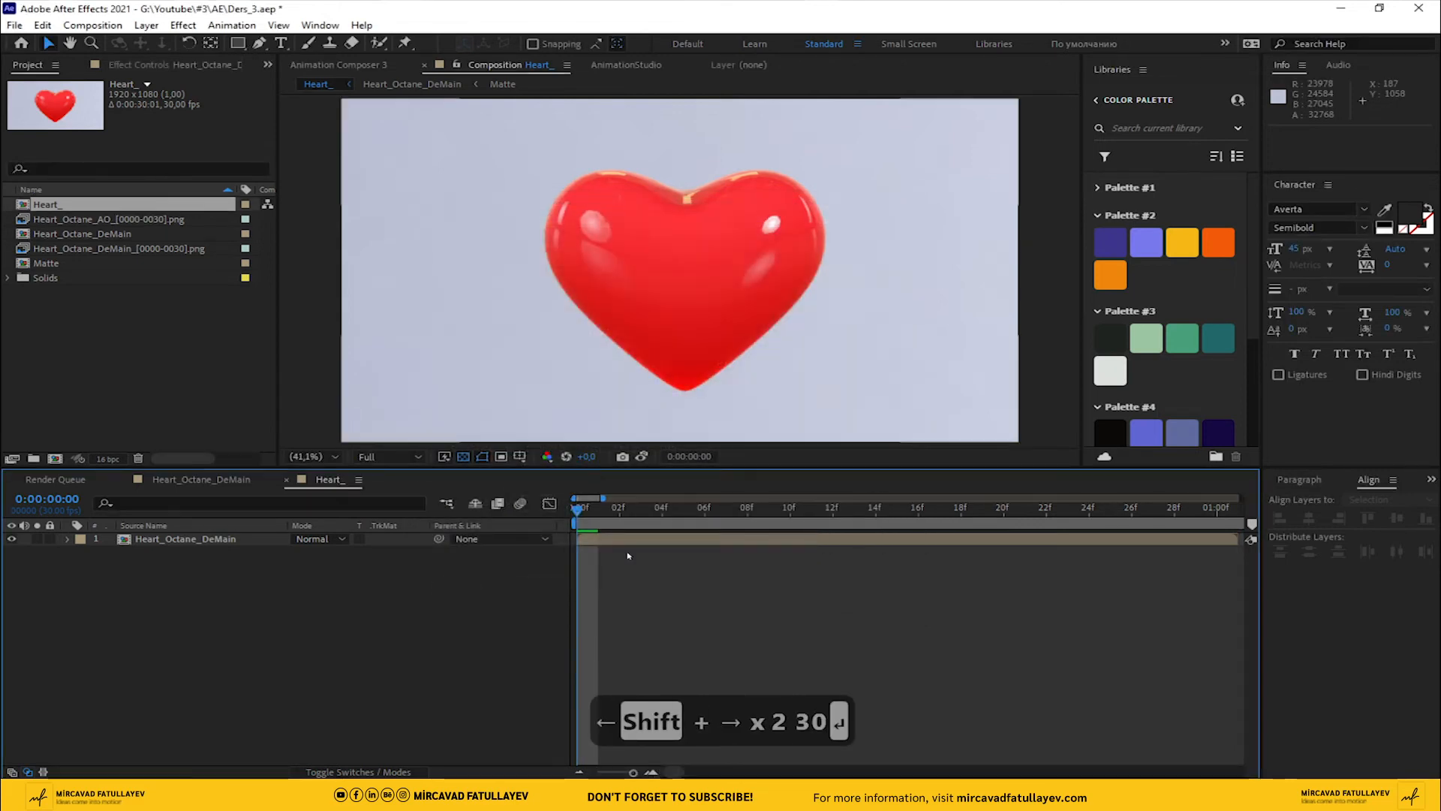
# Step: Enable time remapping on the Heart_Octane_DeMain layer in the Heart_ composition
pyautogui.press('-')
pyautogui.press('-')
pyautogui.press('-')
pyautogui.press('-')
pyautogui.press('-')
pyautogui.press('-')
pyautogui.press('-')
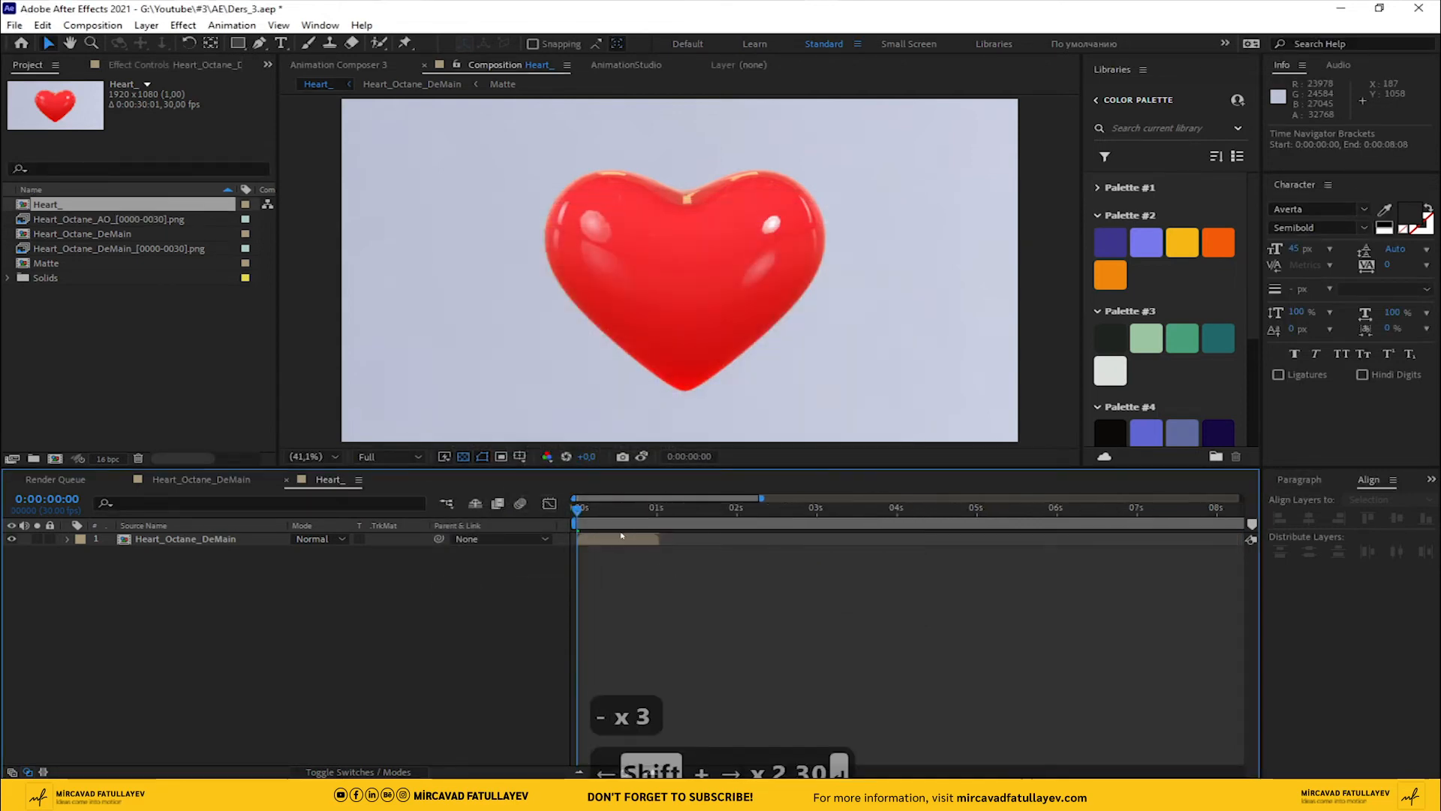
pyautogui.moveTo(583, 512); pyautogui.dragTo(600, 512)
pyautogui.click(197, 539)
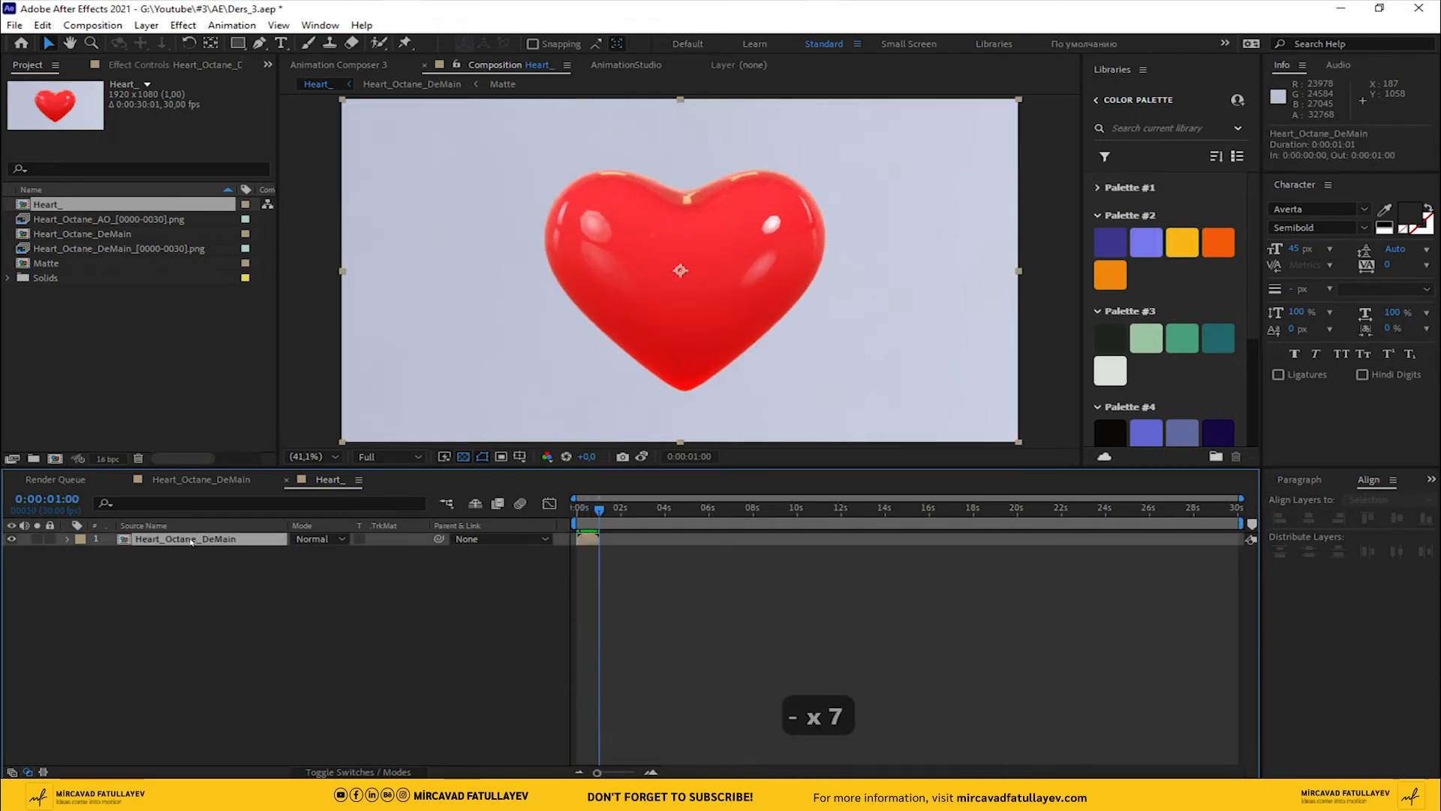
pyautogui.rightClick(195, 539)
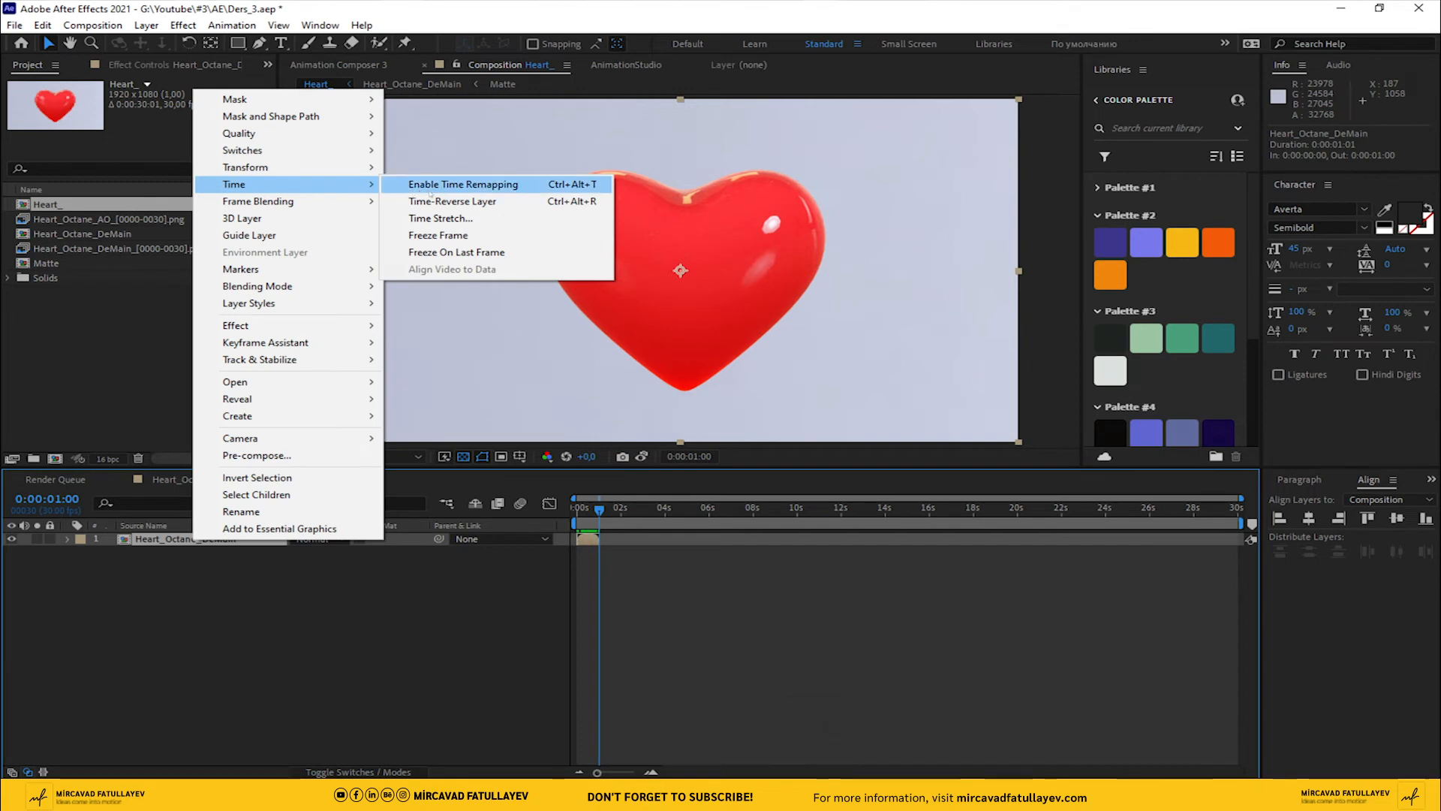
pyautogui.click(458, 184)
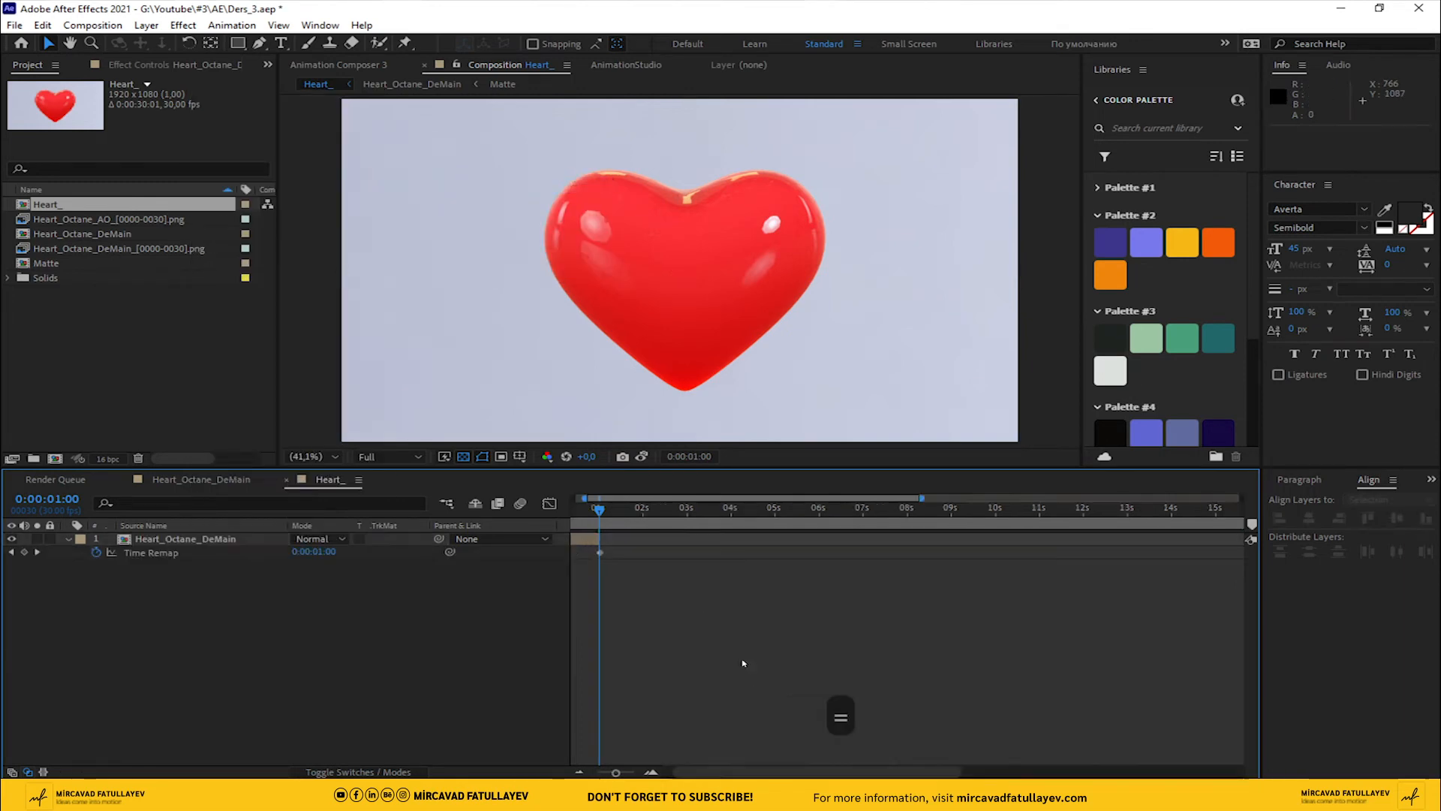
# Step: Extend the time-remapped Heart_Octane_DeMain layer's out point to the end of the 30-second composition
pyautogui.press('=')
pyautogui.press('=')
pyautogui.press('=')
pyautogui.press('space')
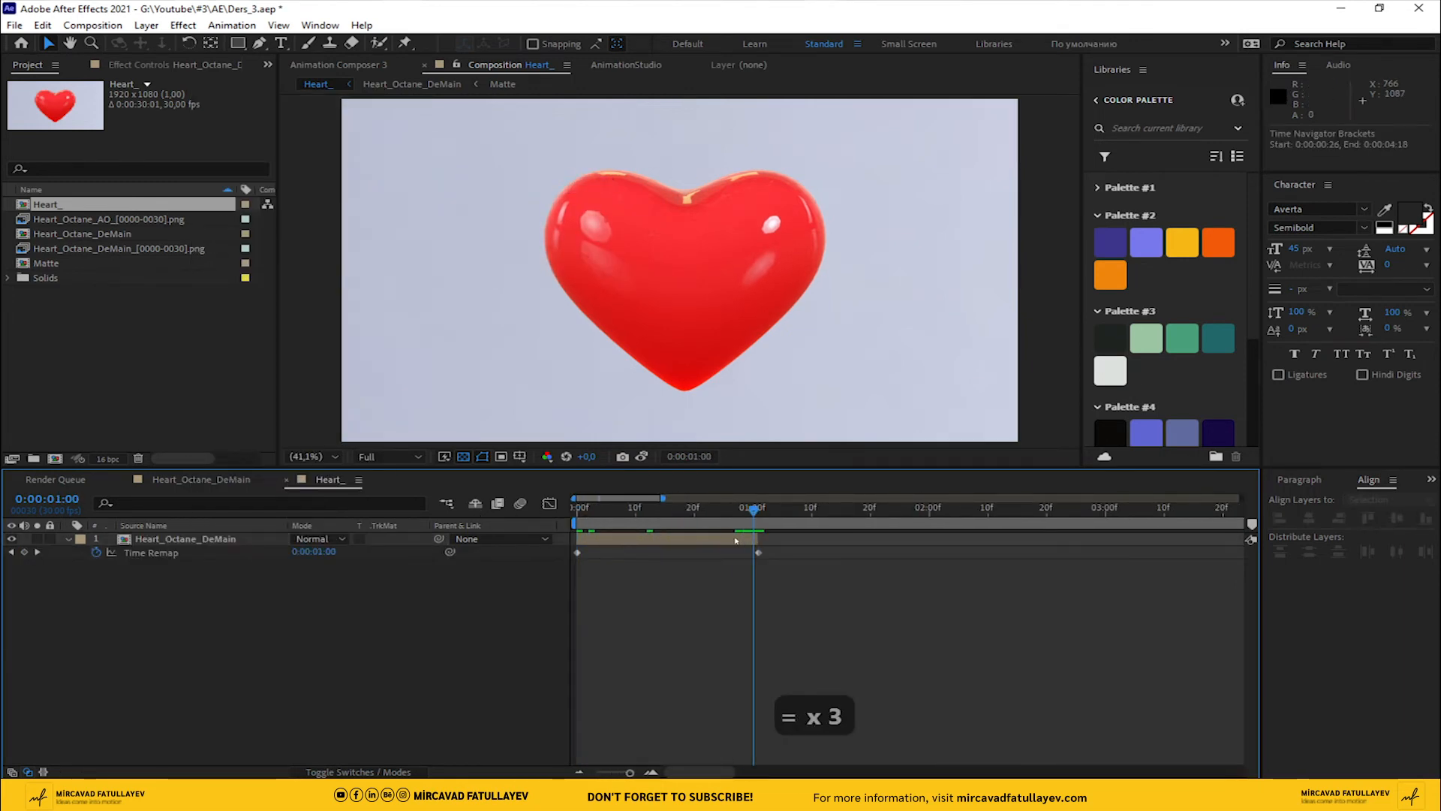
pyautogui.moveTo(760, 540); pyautogui.dragTo(1201, 540)
pyautogui.press('-')
pyautogui.press('-')
pyautogui.press('-')
pyautogui.press('-')
pyautogui.press('-')
pyautogui.press('-')
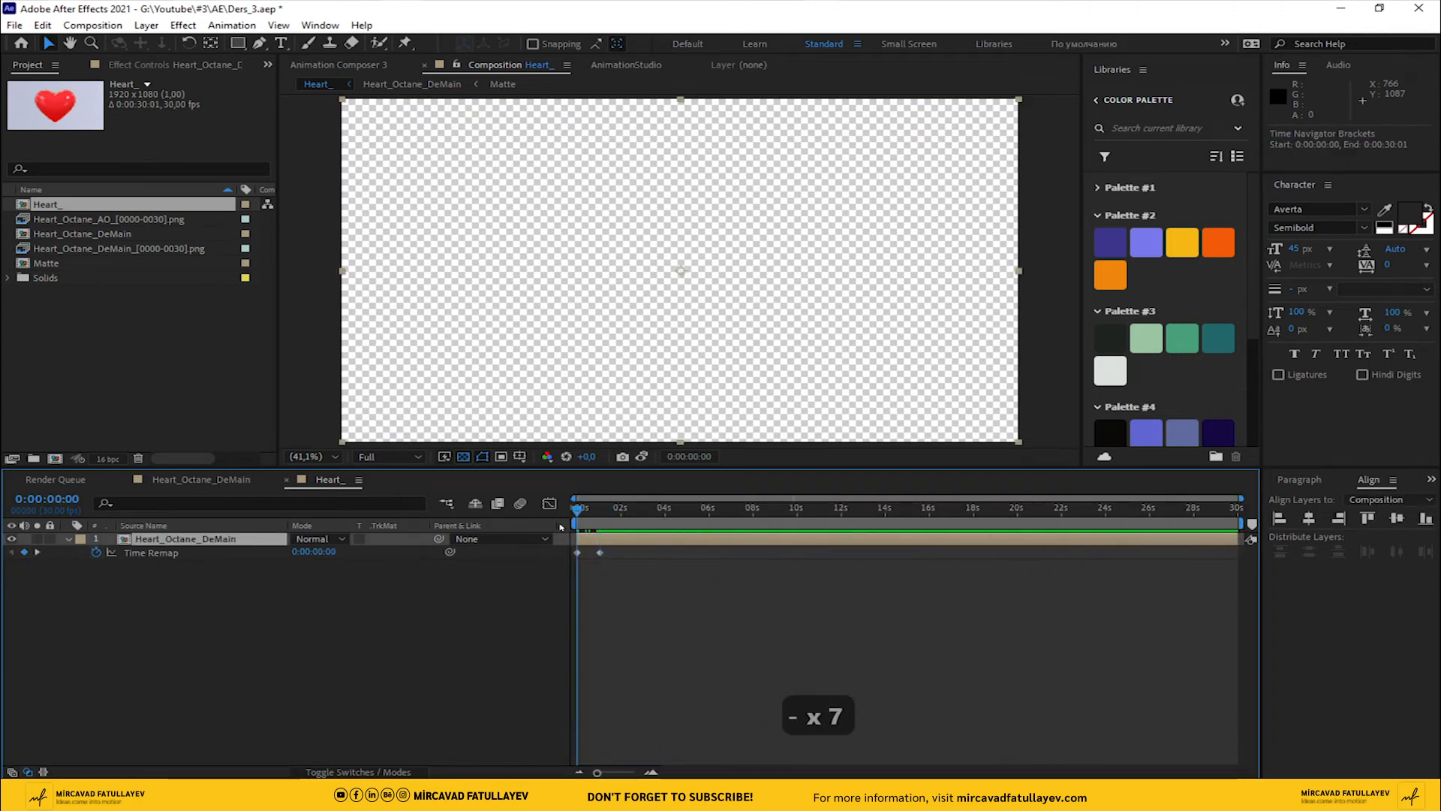
# Step: Add the expression loopOut(type = "cycle", numKeyframes = 0) to the layer's Time Remap property
pyautogui.press('space')
pyautogui.click(167, 554)
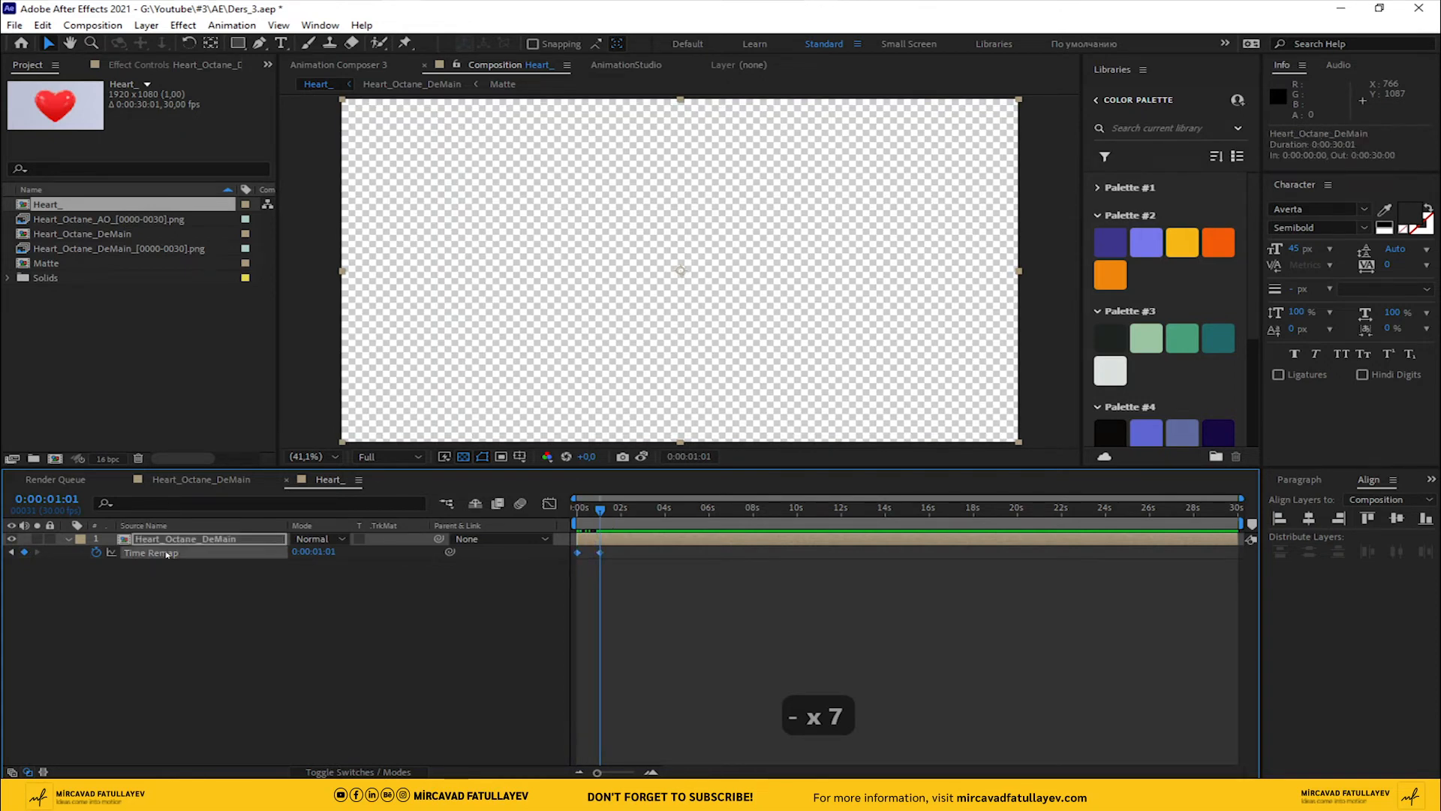
pyautogui.keyDown('alt'); pyautogui.click(96, 552); pyautogui.keyUp('alt')
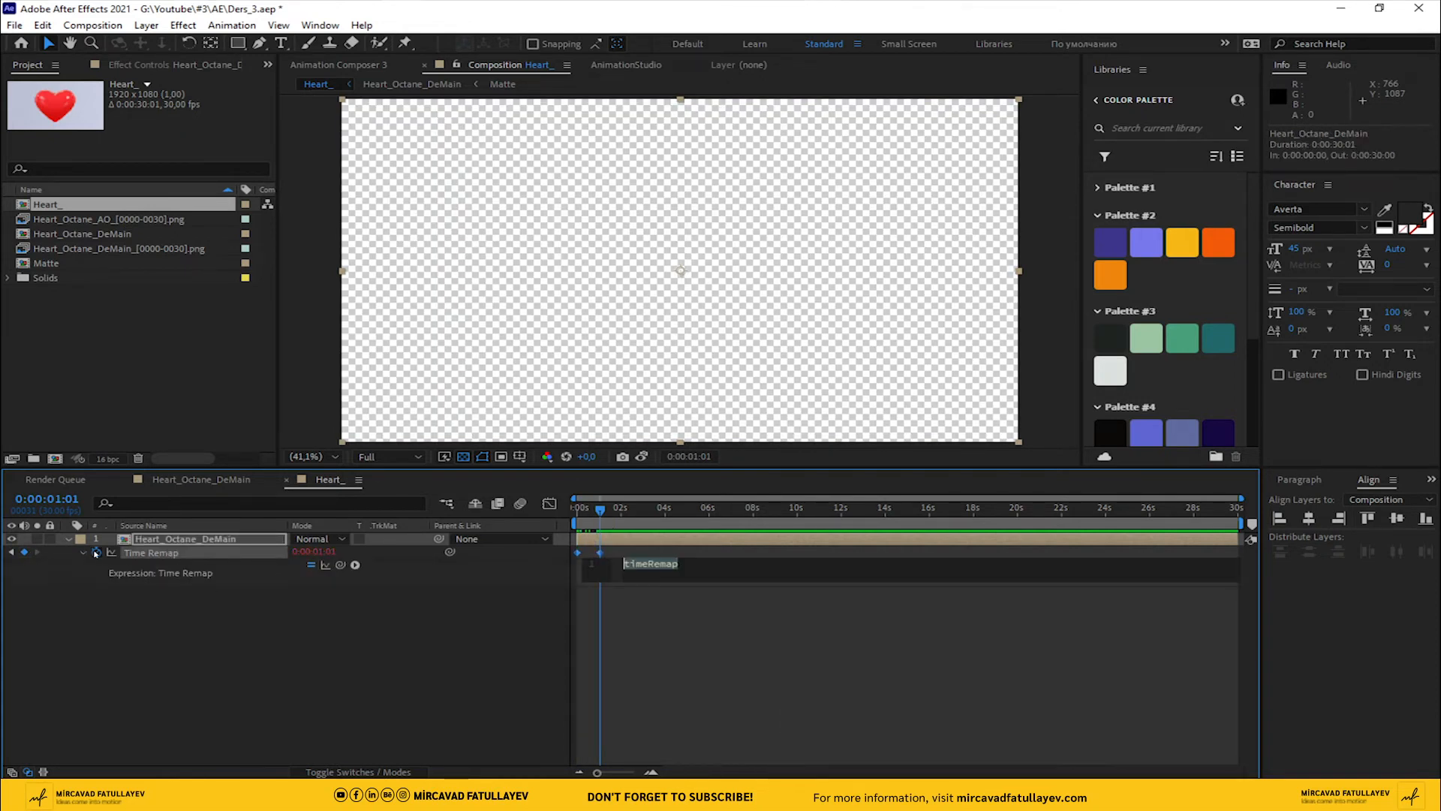
pyautogui.click(356, 565)
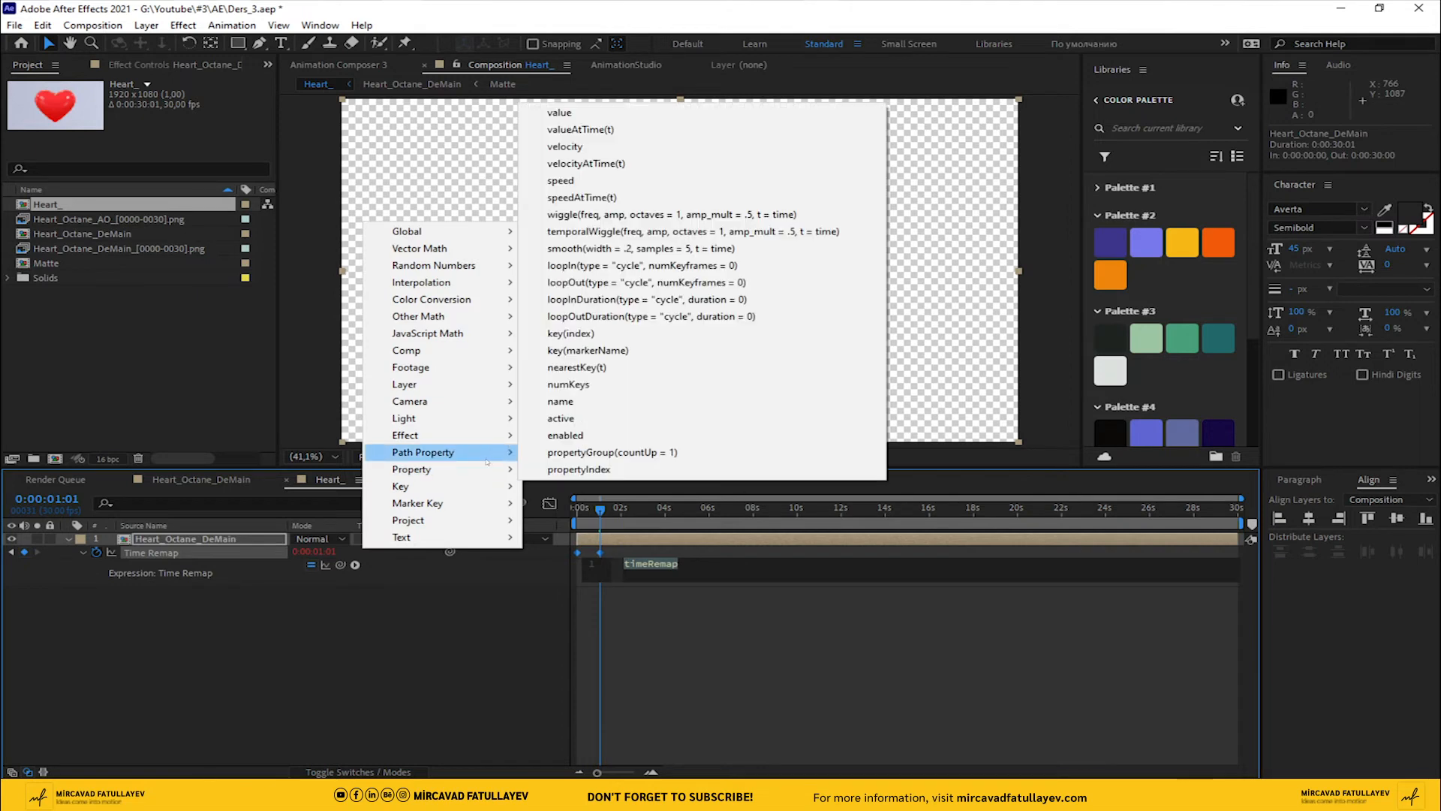
pyautogui.moveTo(413, 470)
pyautogui.click(646, 282)
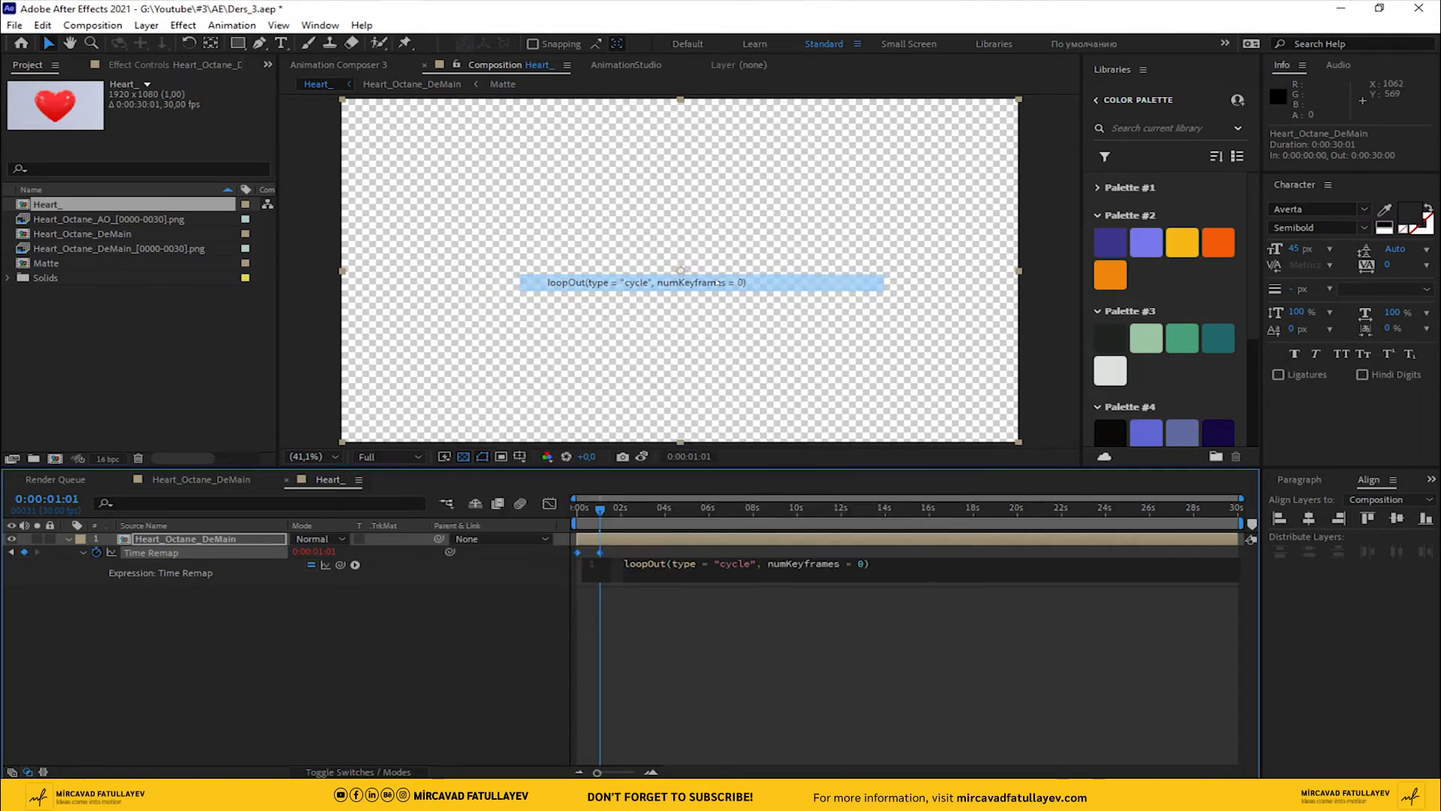
pyautogui.click(777, 634)
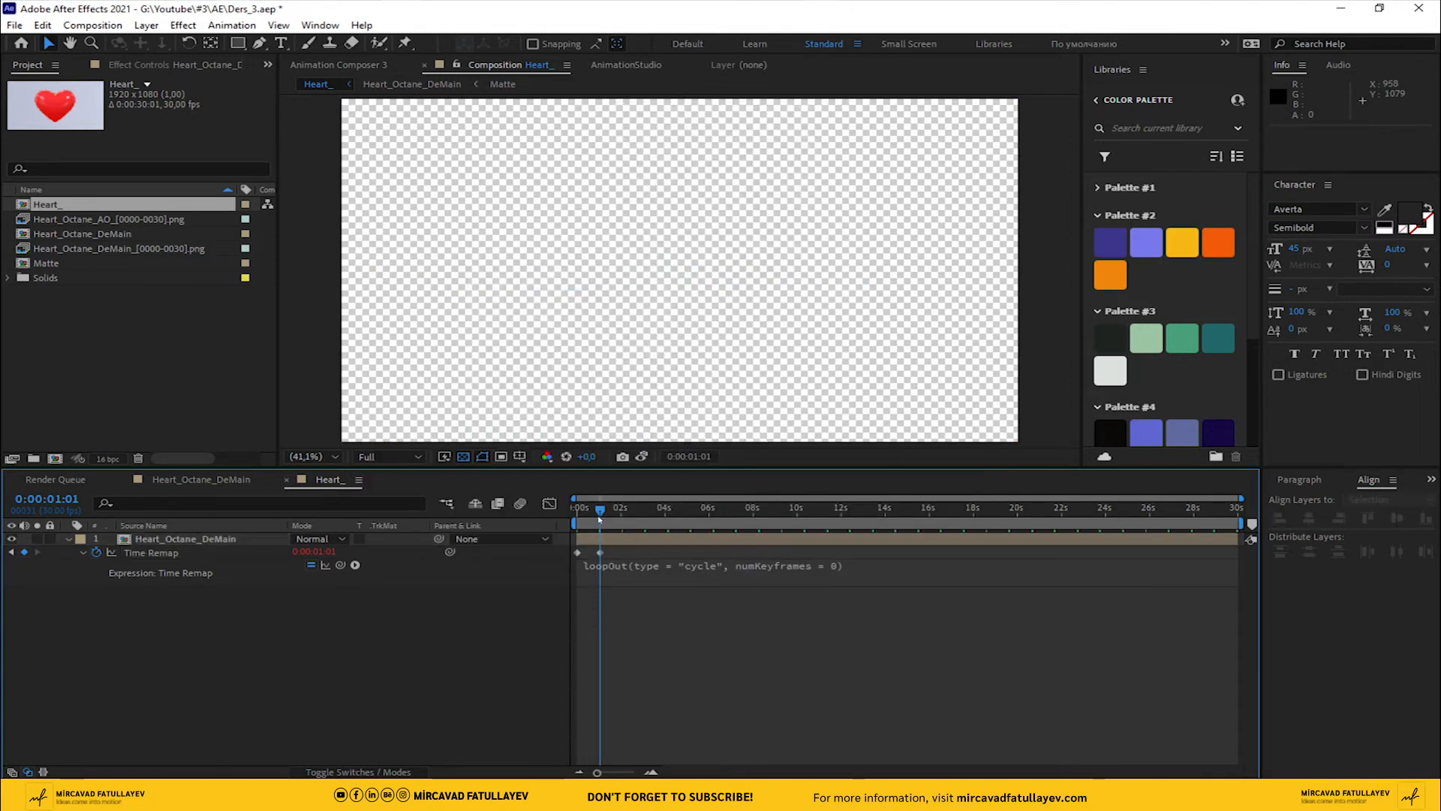
# Step: Add a Time Remap keyframe at 0:00:01:00, one frame before the empty last frame of the loop
pyautogui.click(587, 521)
pyautogui.press('=')
pyautogui.press('=')
pyautogui.press('=')
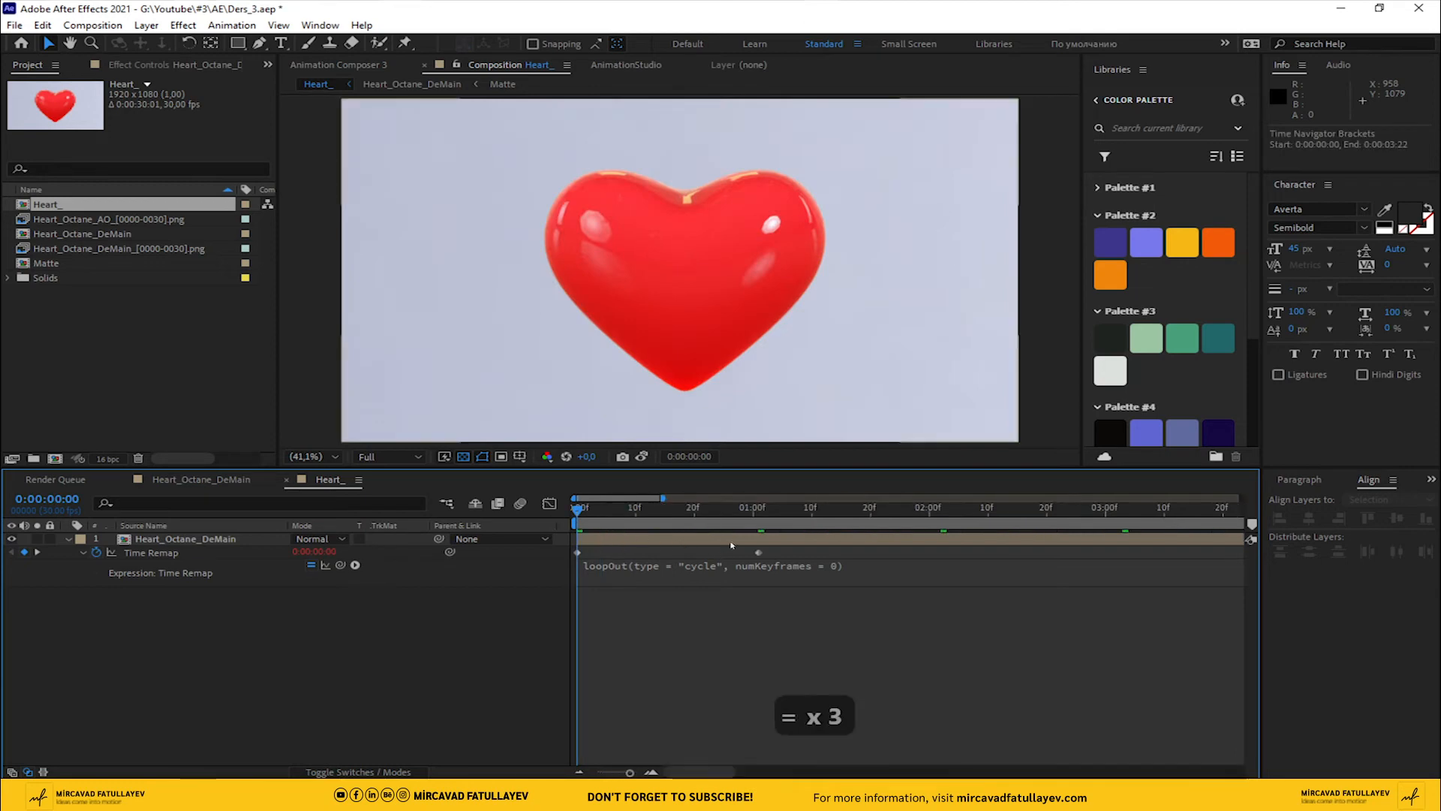
pyautogui.click(753, 511)
pyautogui.press('=')
pyautogui.press('=')
pyautogui.press('=')
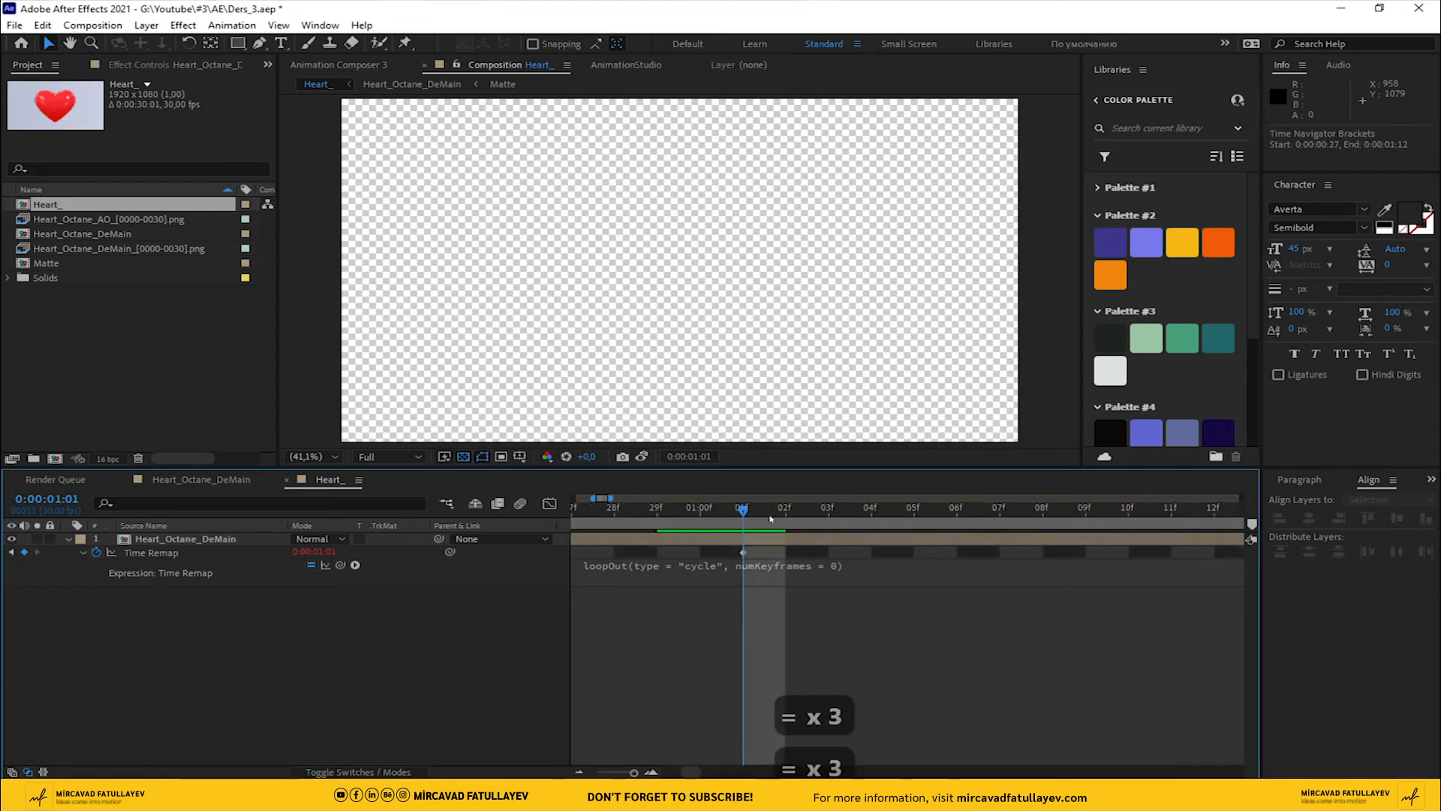
pyautogui.press('pageup')
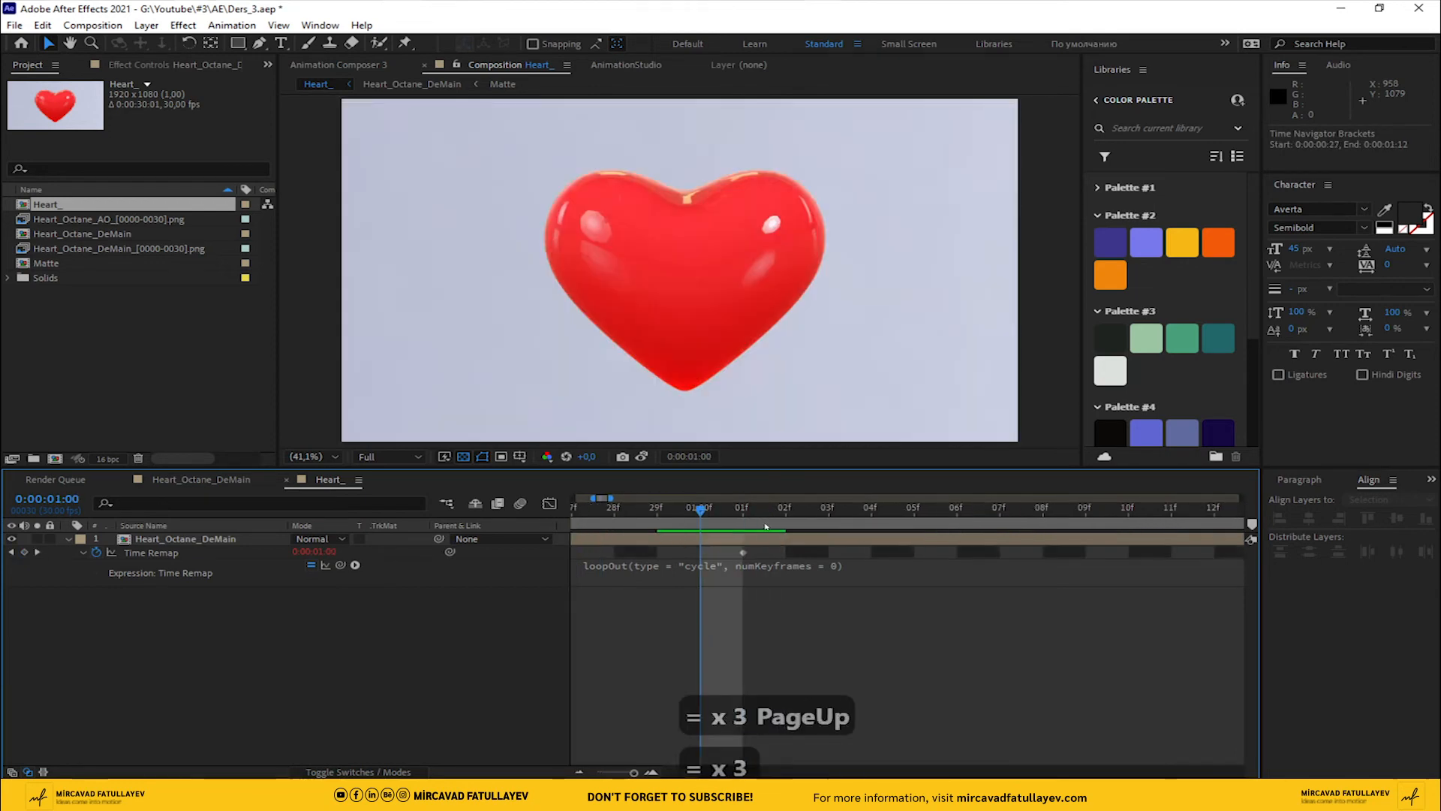
pyautogui.click(24, 551)
pyautogui.click(700, 553)
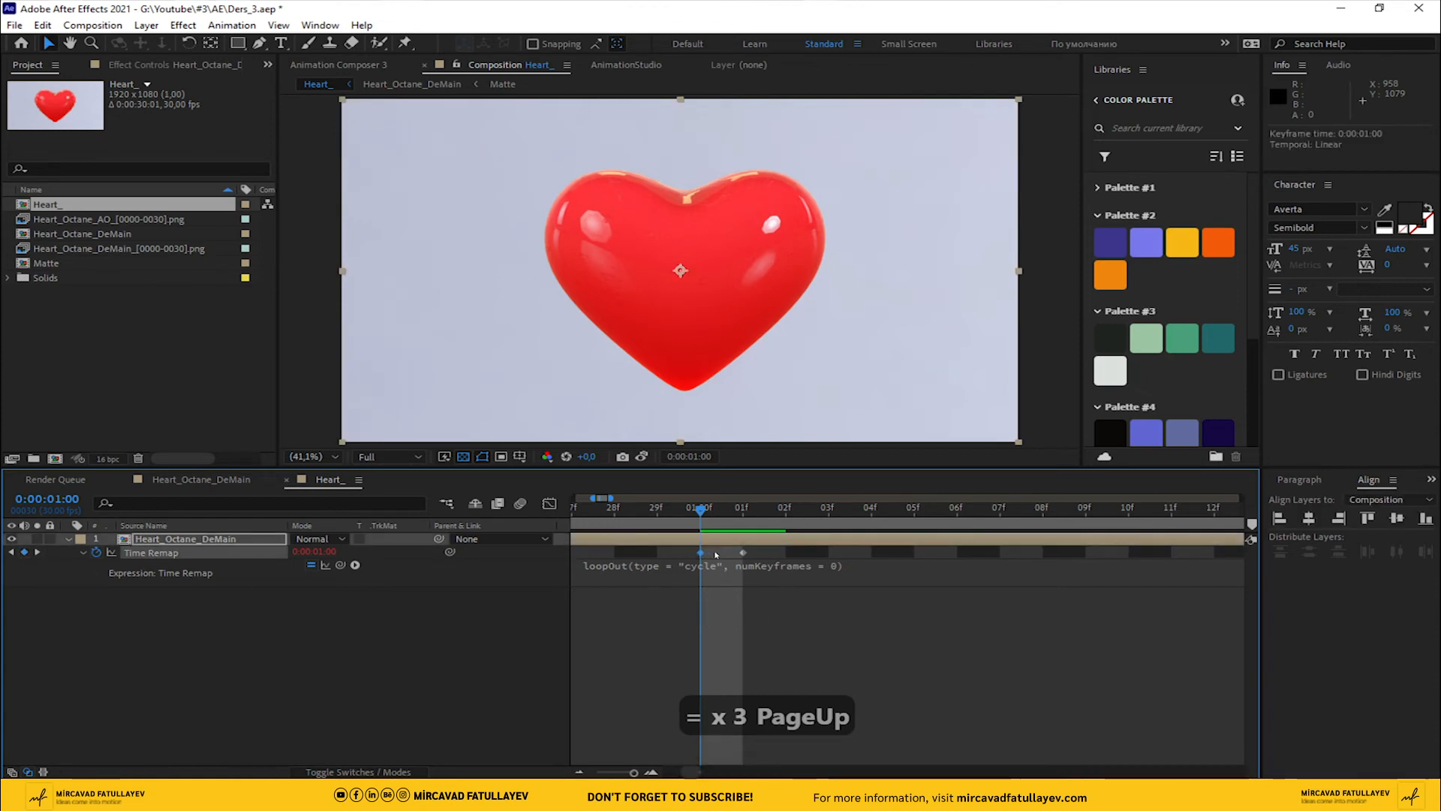
# Step: Return to the start of the composition and preview the looping heartbeat
pyautogui.moveTo(742, 509); pyautogui.dragTo(576, 518)
pyautogui.press('-')
pyautogui.press('-')
pyautogui.press('-')
pyautogui.press('-')
pyautogui.press('-')
pyautogui.press('-')
pyautogui.click(626, 629)
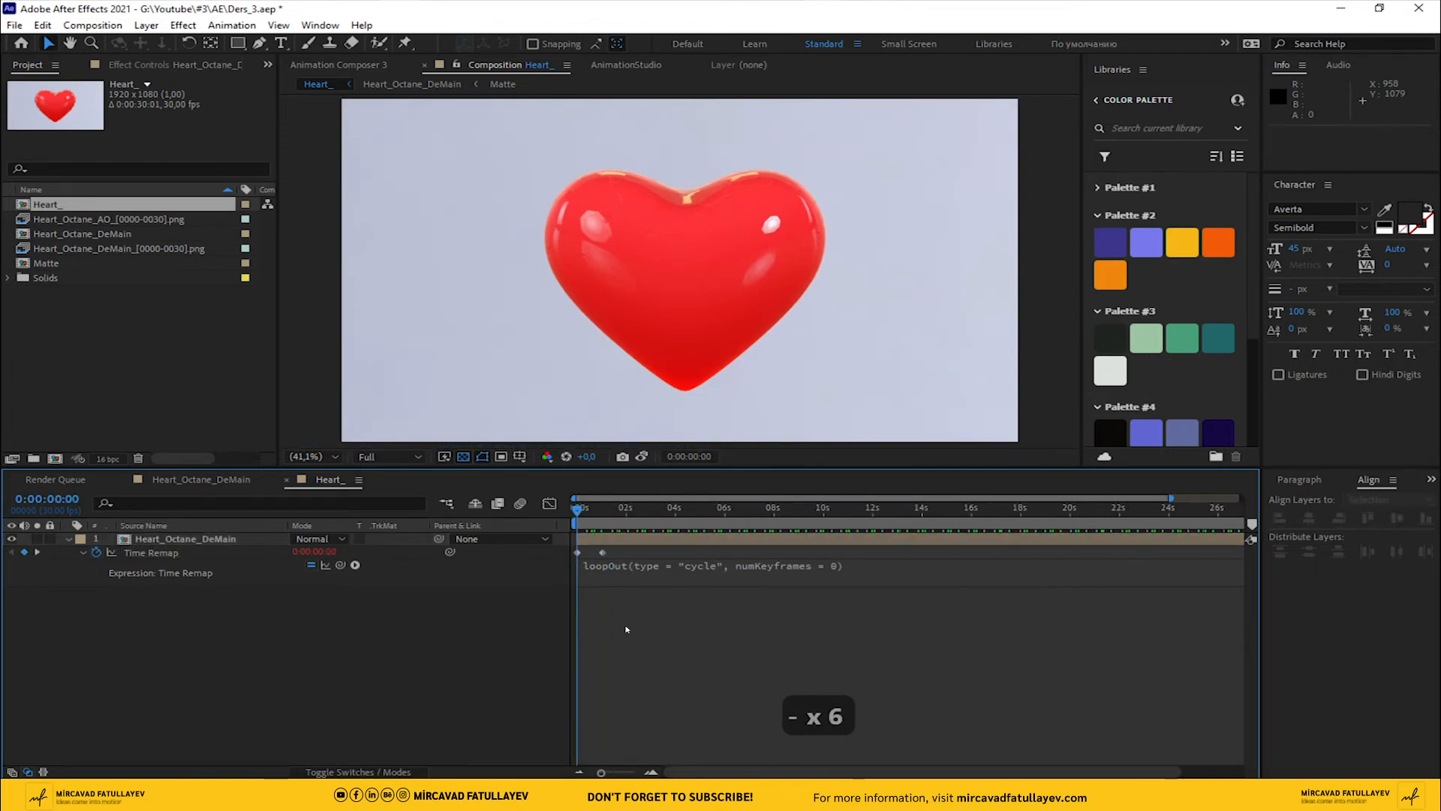
pyautogui.press('space')
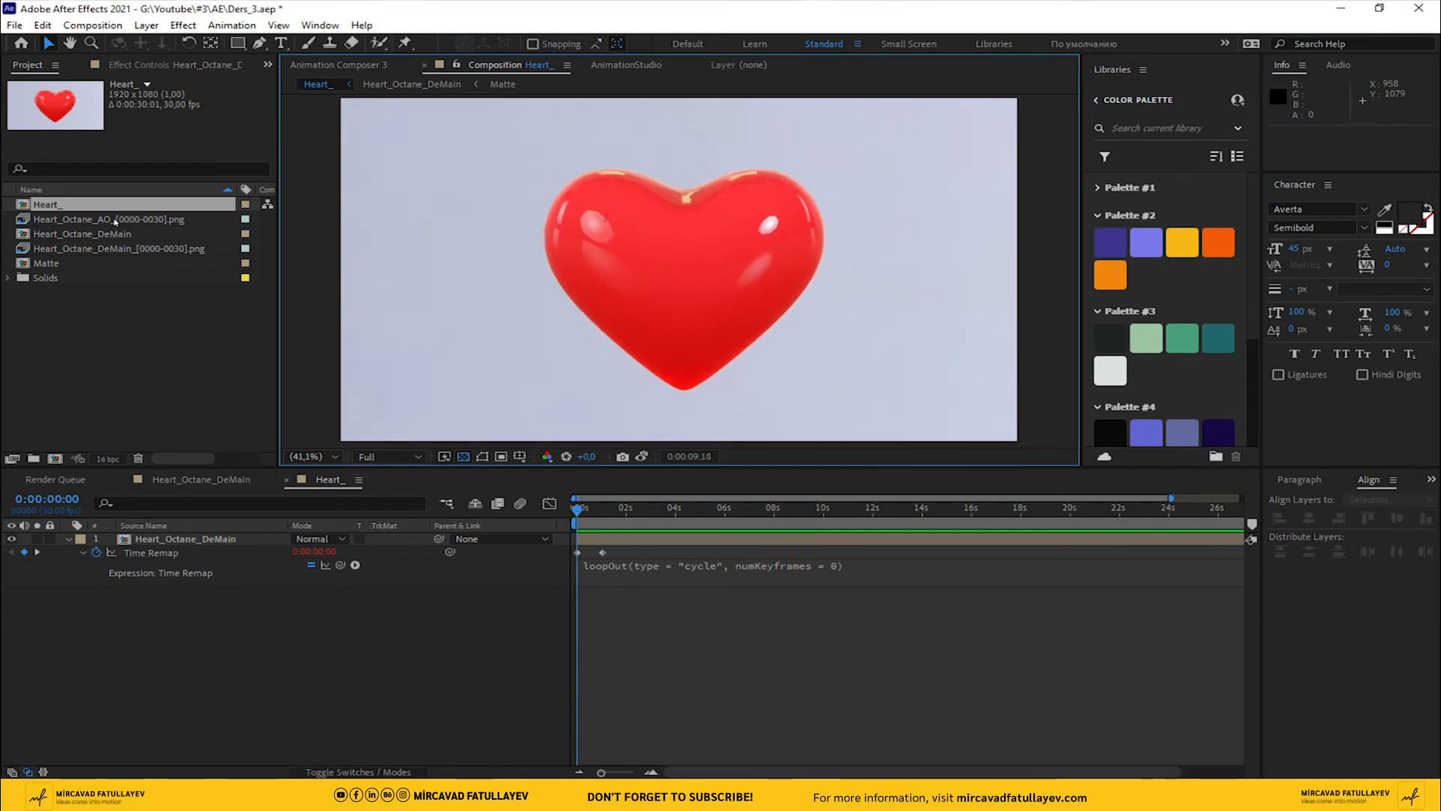
pyautogui.press('space')
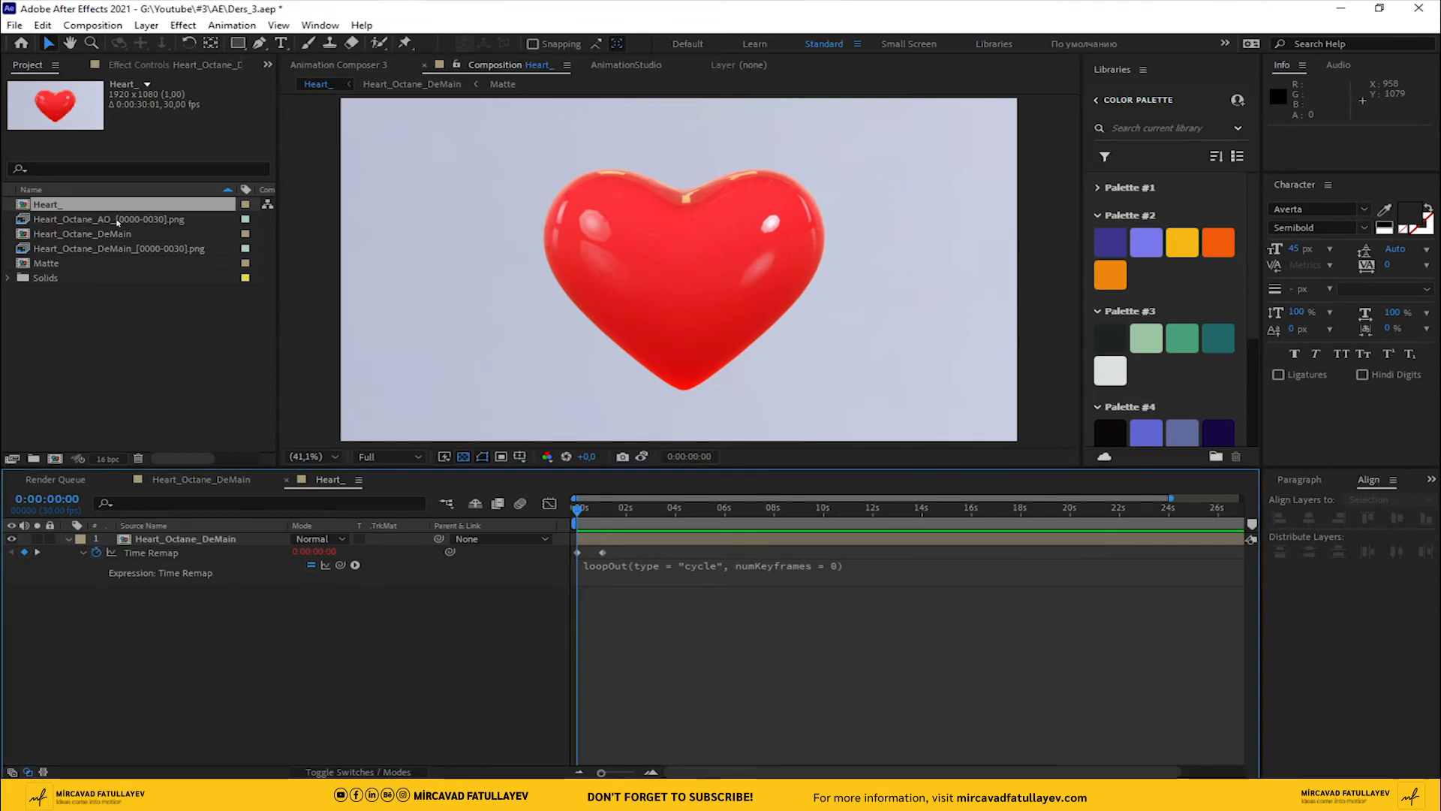
# Step: Place the Heart_Octane_AO_[0000-0030].png sequence above Heart_Octane_DeMain and use it as that layer's luma matte
pyautogui.click(117, 220)
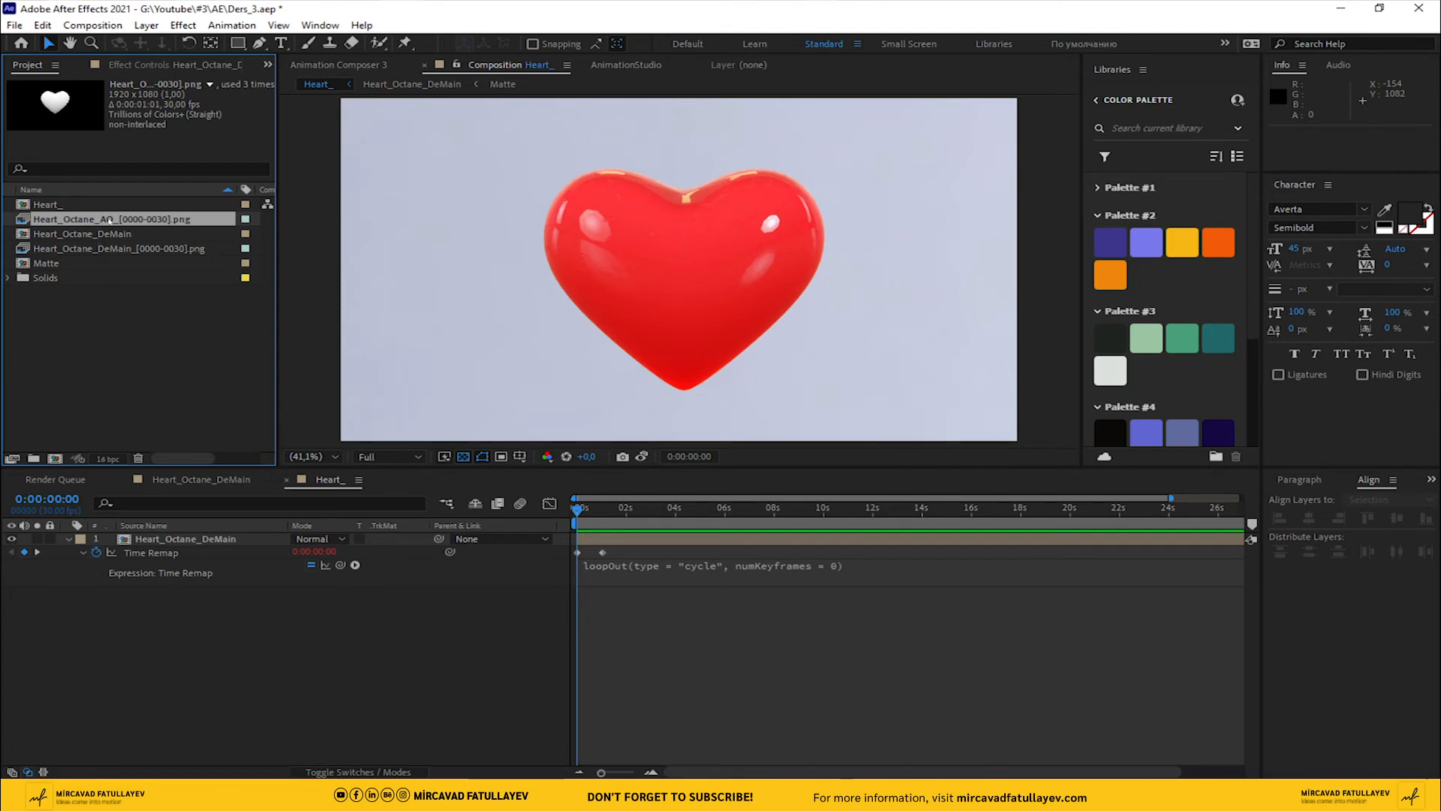
pyautogui.moveTo(204, 510); pyautogui.dragTo(211, 534)
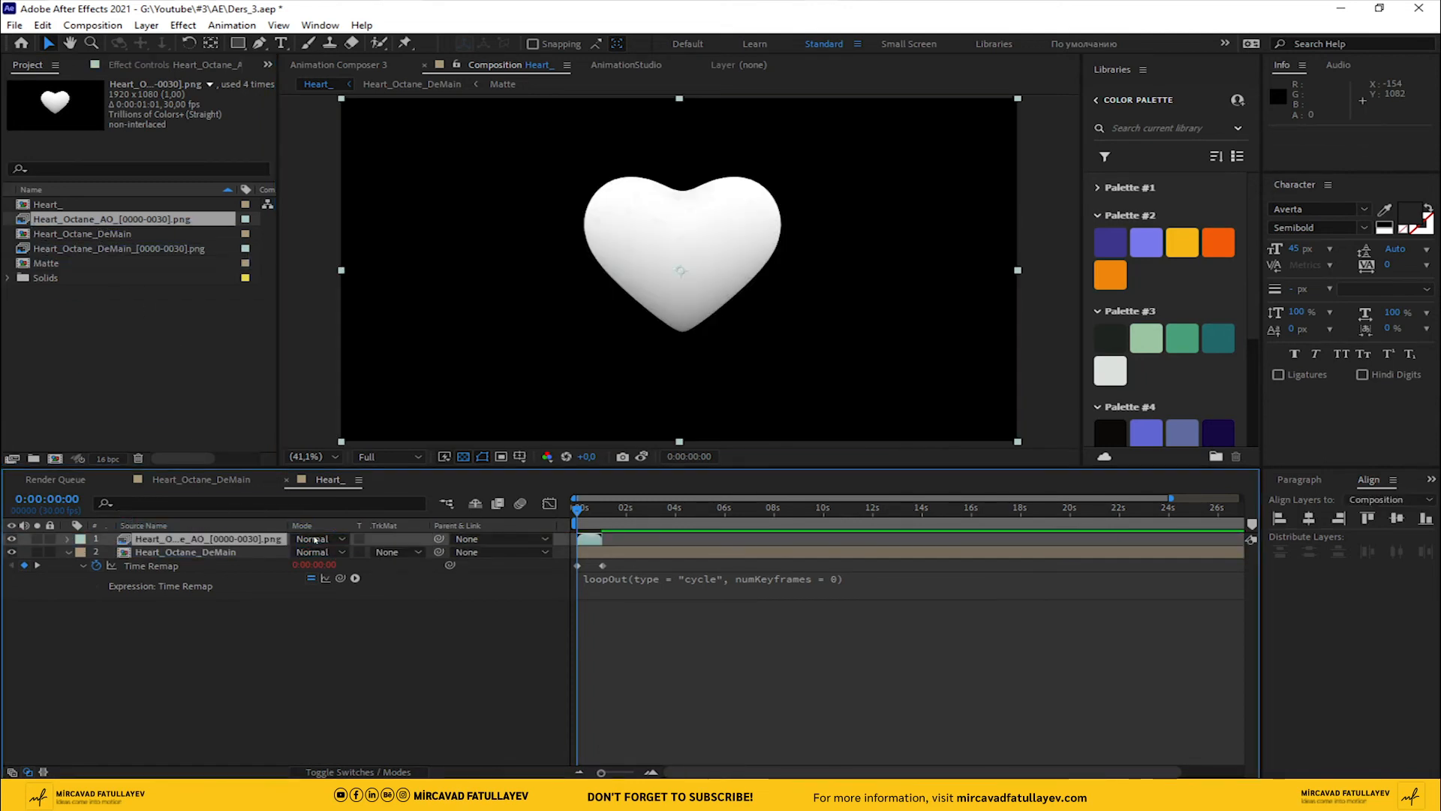
pyautogui.click(383, 554)
pyautogui.click(454, 641)
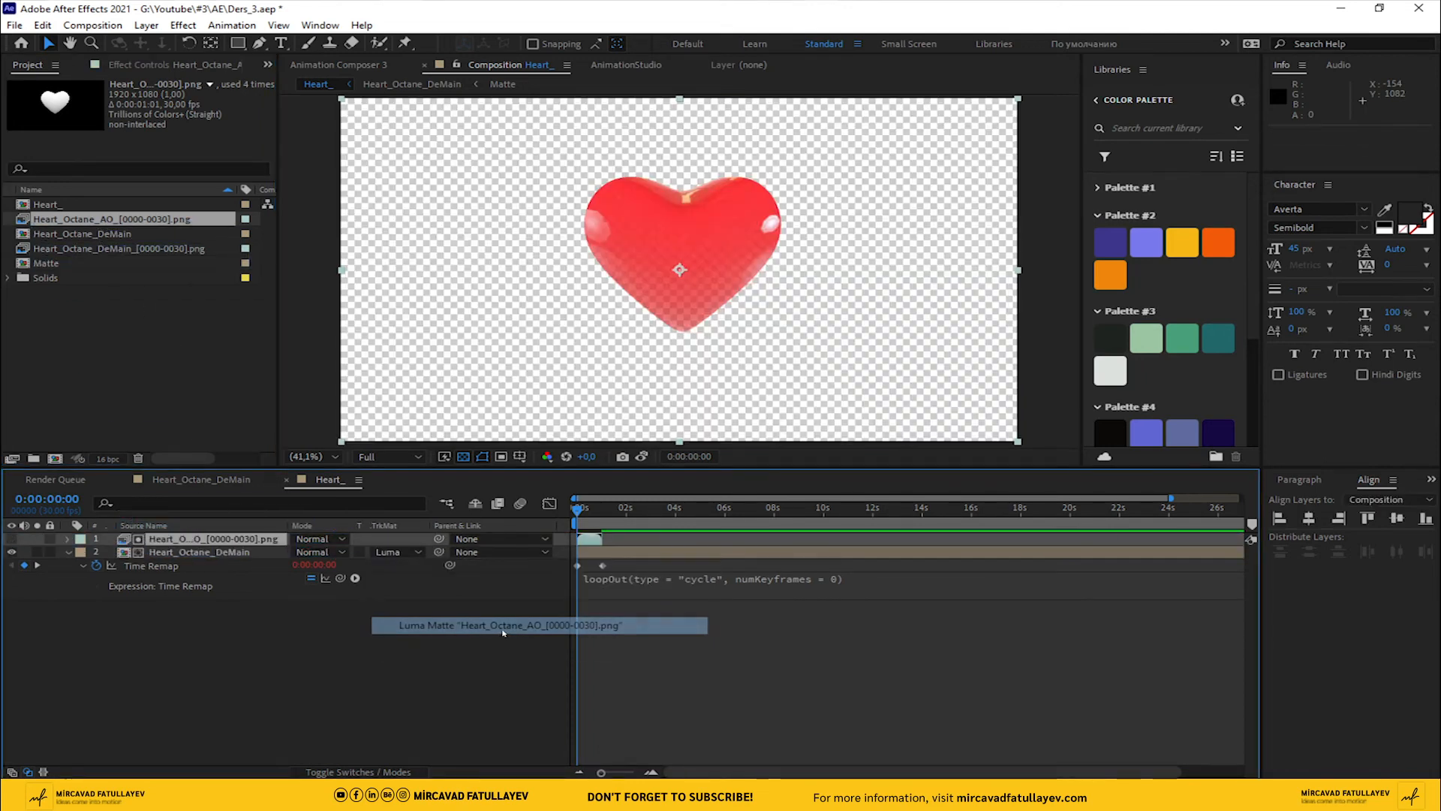
pyautogui.click(410, 646)
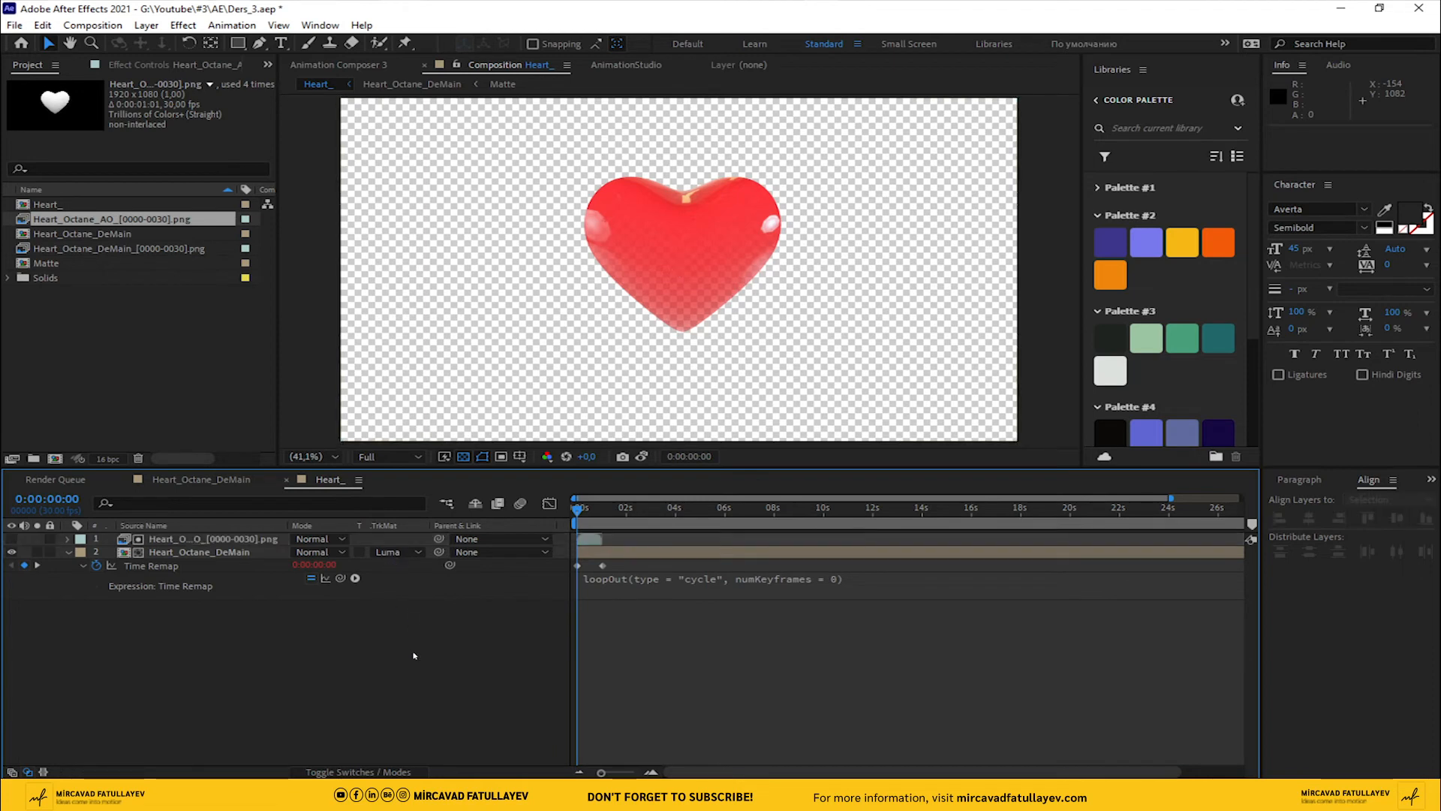
# Step: Create a white 1920 x 1080 px solid named BG
pyautogui.rightClick(420, 654)
pyautogui.moveTo(577, 471)
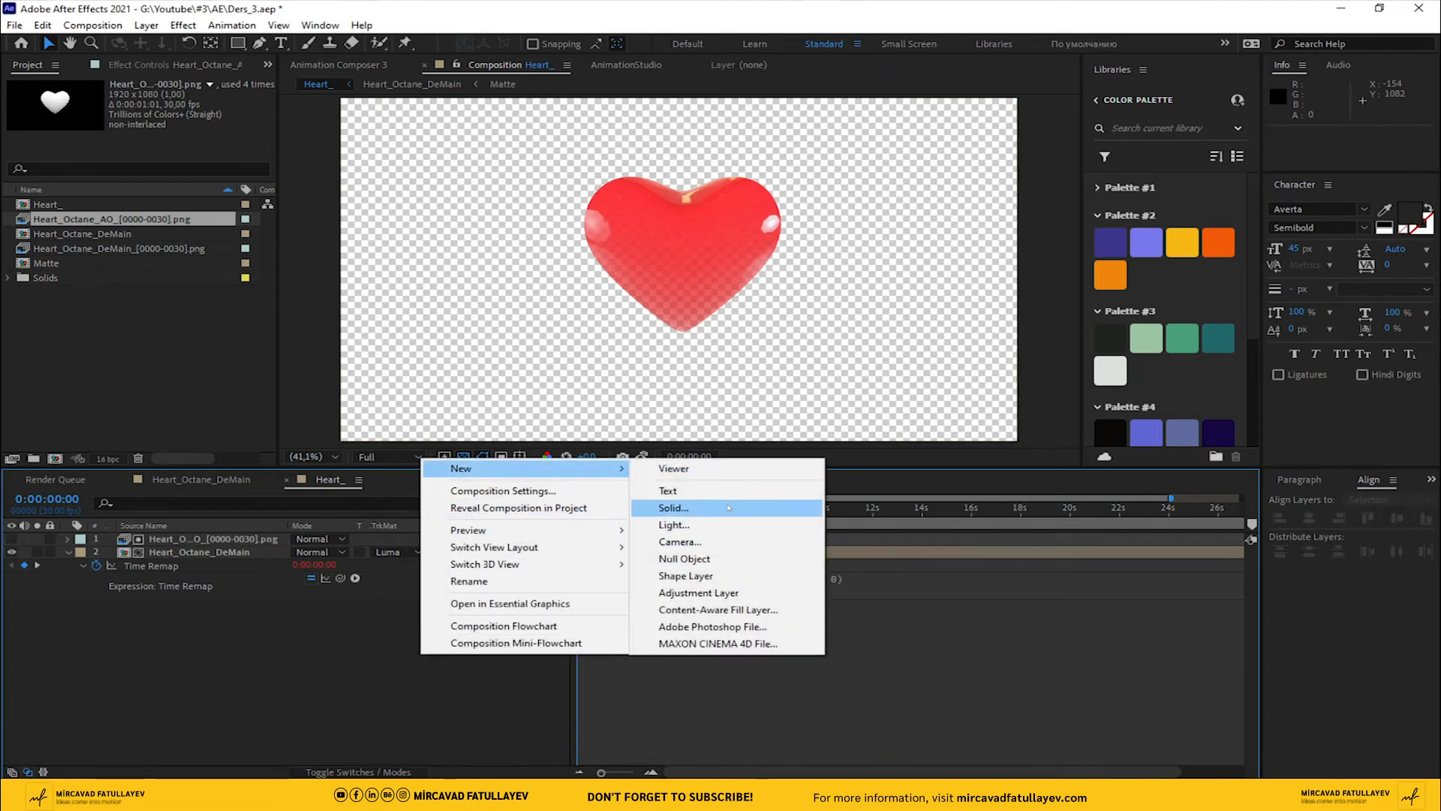
pyautogui.click(751, 507)
pyautogui.write('BG')
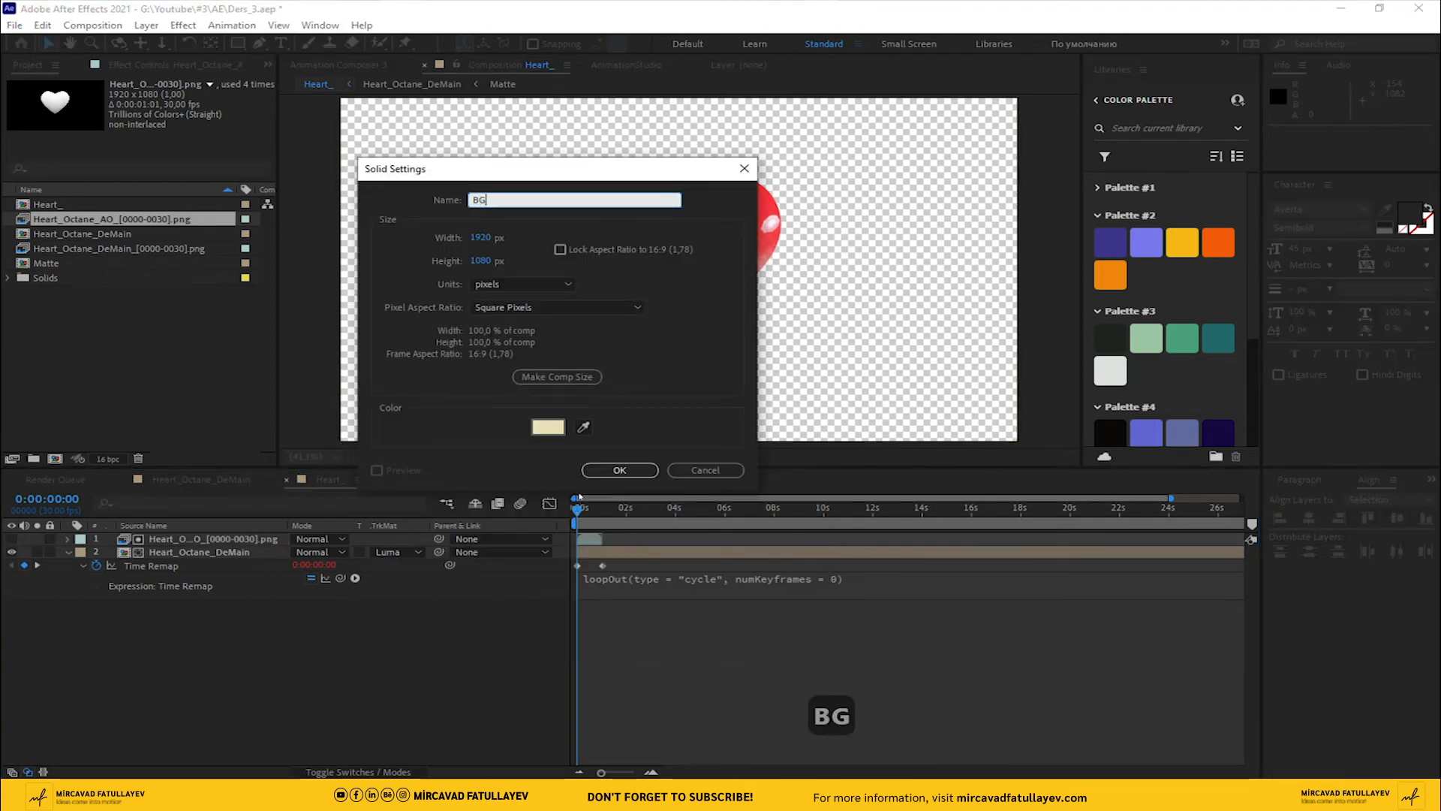
pyautogui.click(548, 427)
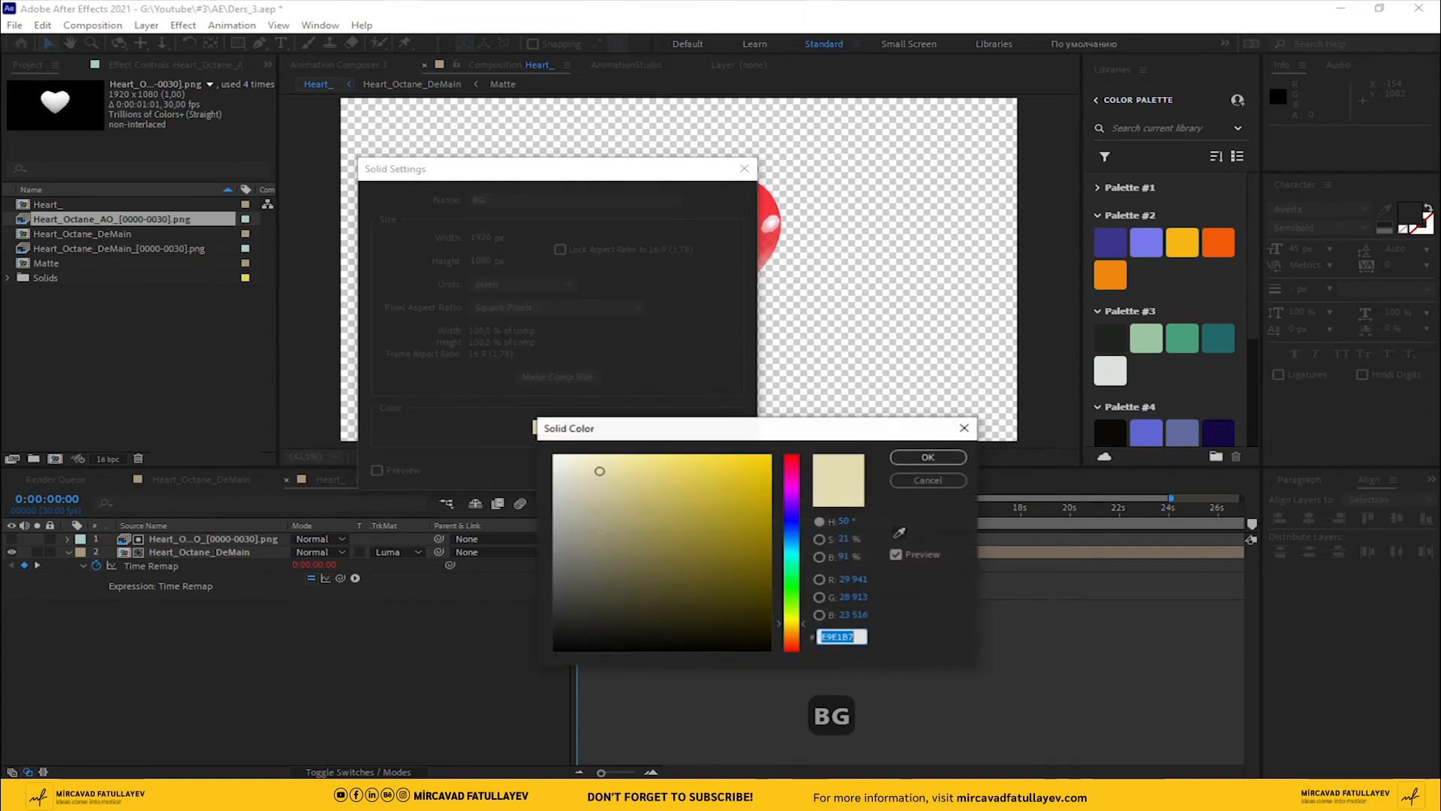
pyautogui.click(556, 457)
pyautogui.click(900, 459)
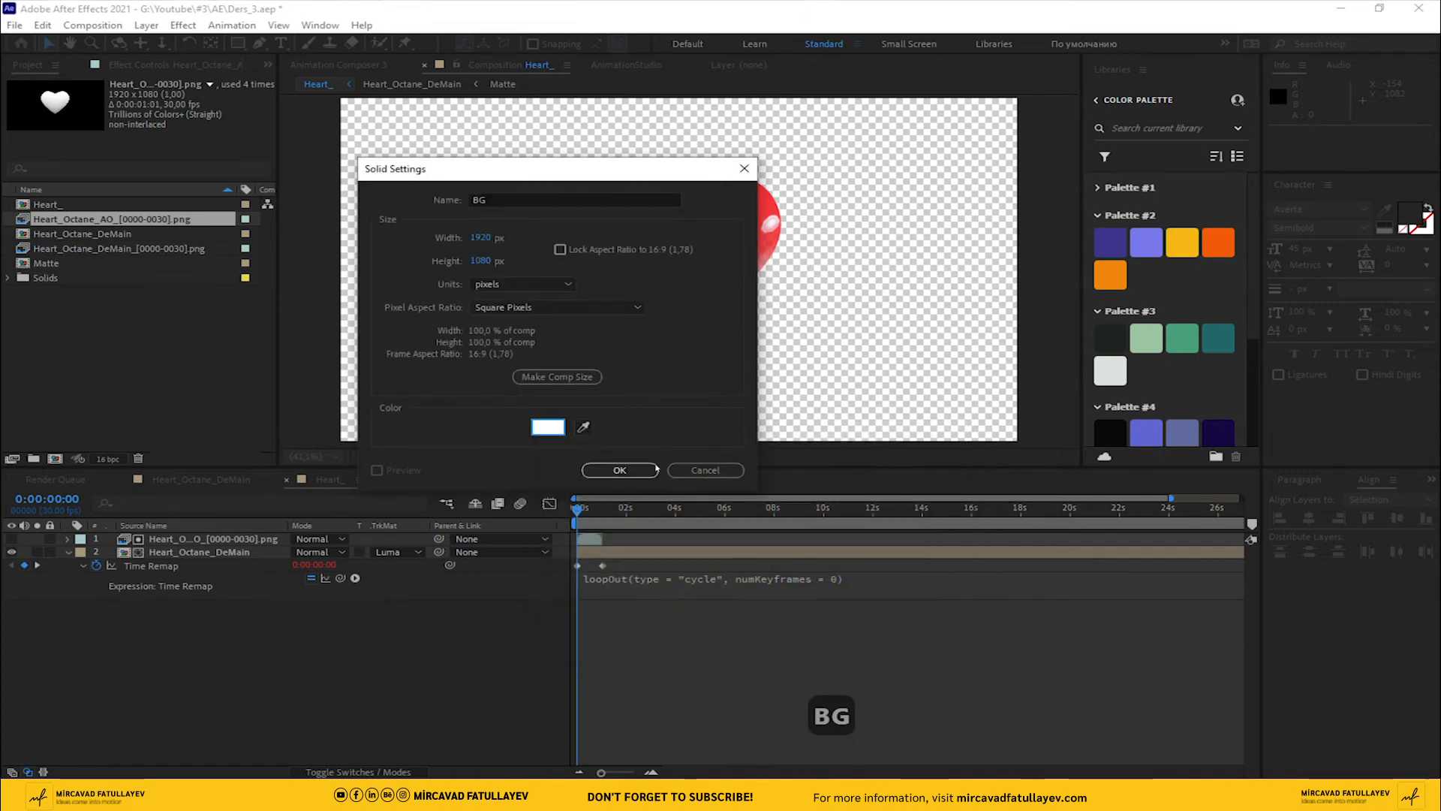
pyautogui.click(622, 471)
# Step: Move the BG solid below all other layers and apply the Gradient Ramp effect to it
pyautogui.moveTo(160, 537); pyautogui.dragTo(238, 656)
pyautogui.hotkey('ctrl', 'space')
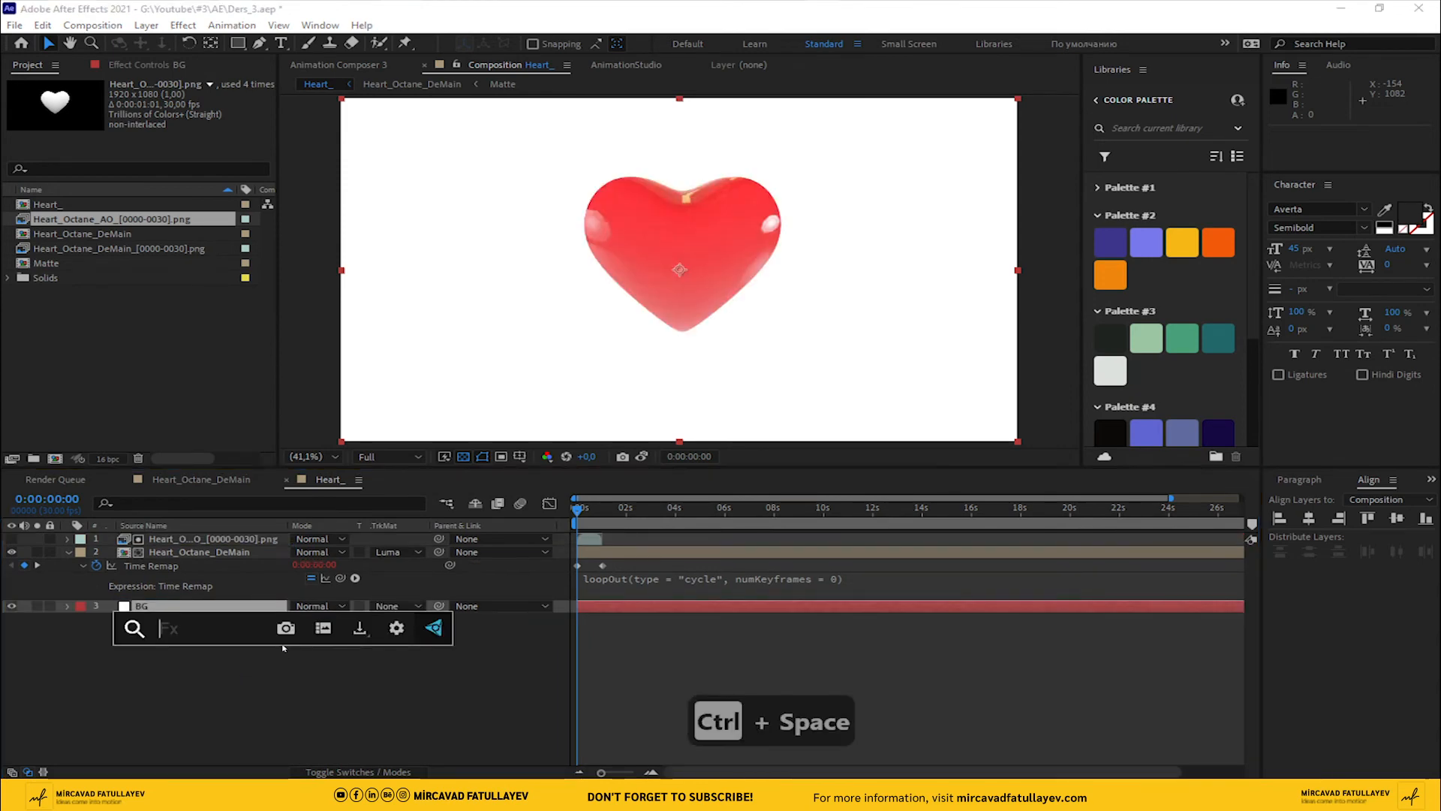
pyautogui.write('grad')
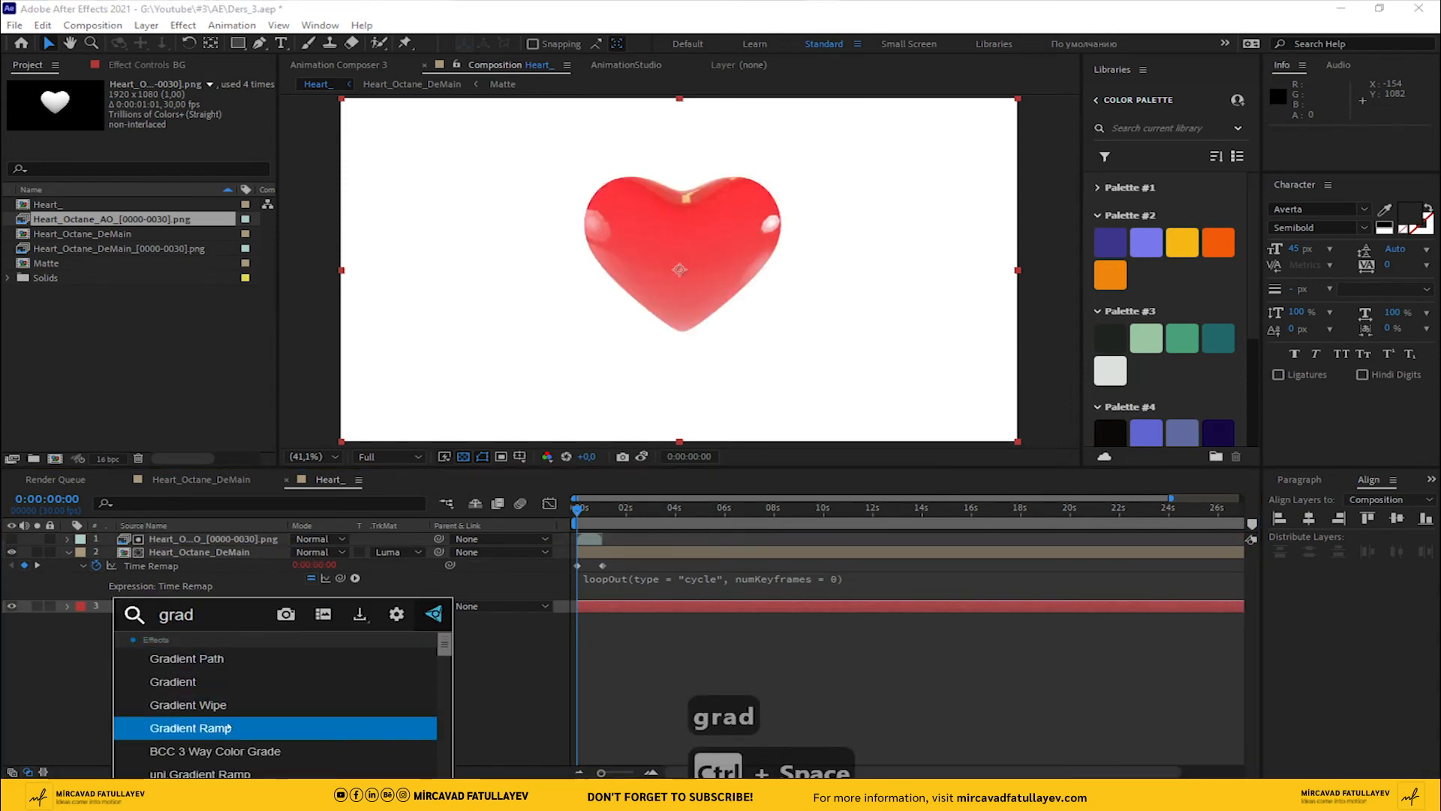
pyautogui.click(190, 728)
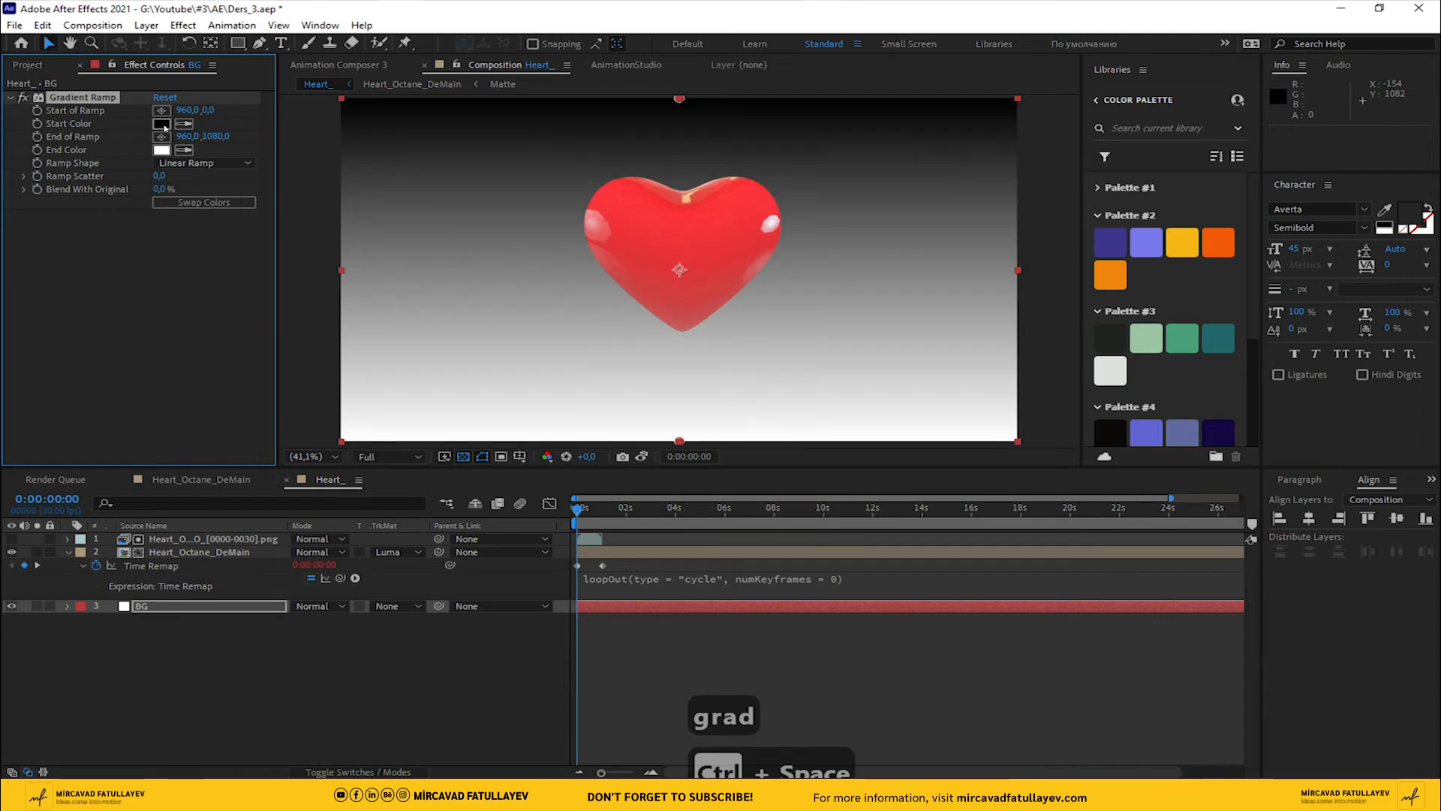
# Step: Sample the heart's red for the Gradient Ramp's start and end colors, and make the end color a darker red
pyautogui.click(749, 222)
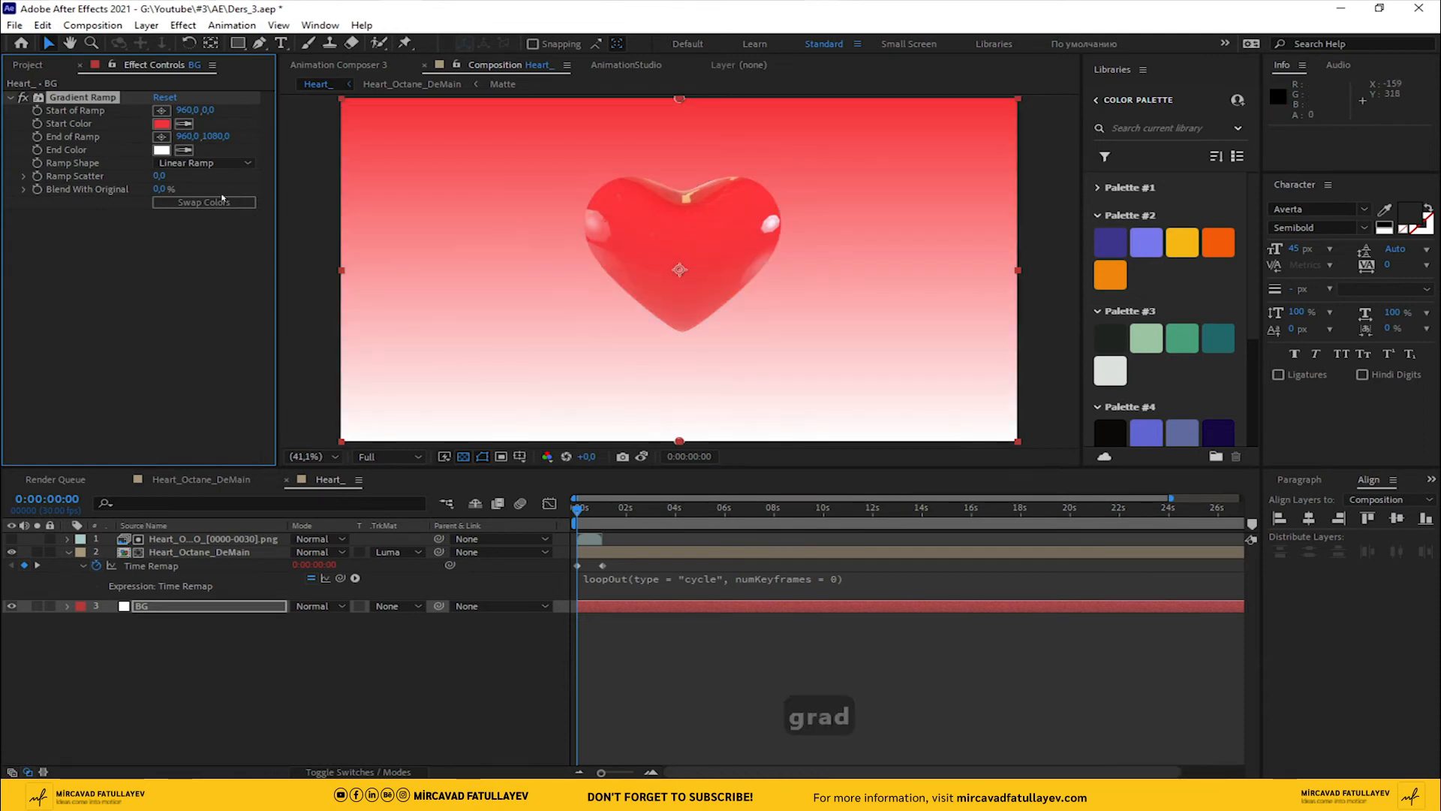
pyautogui.click(161, 124)
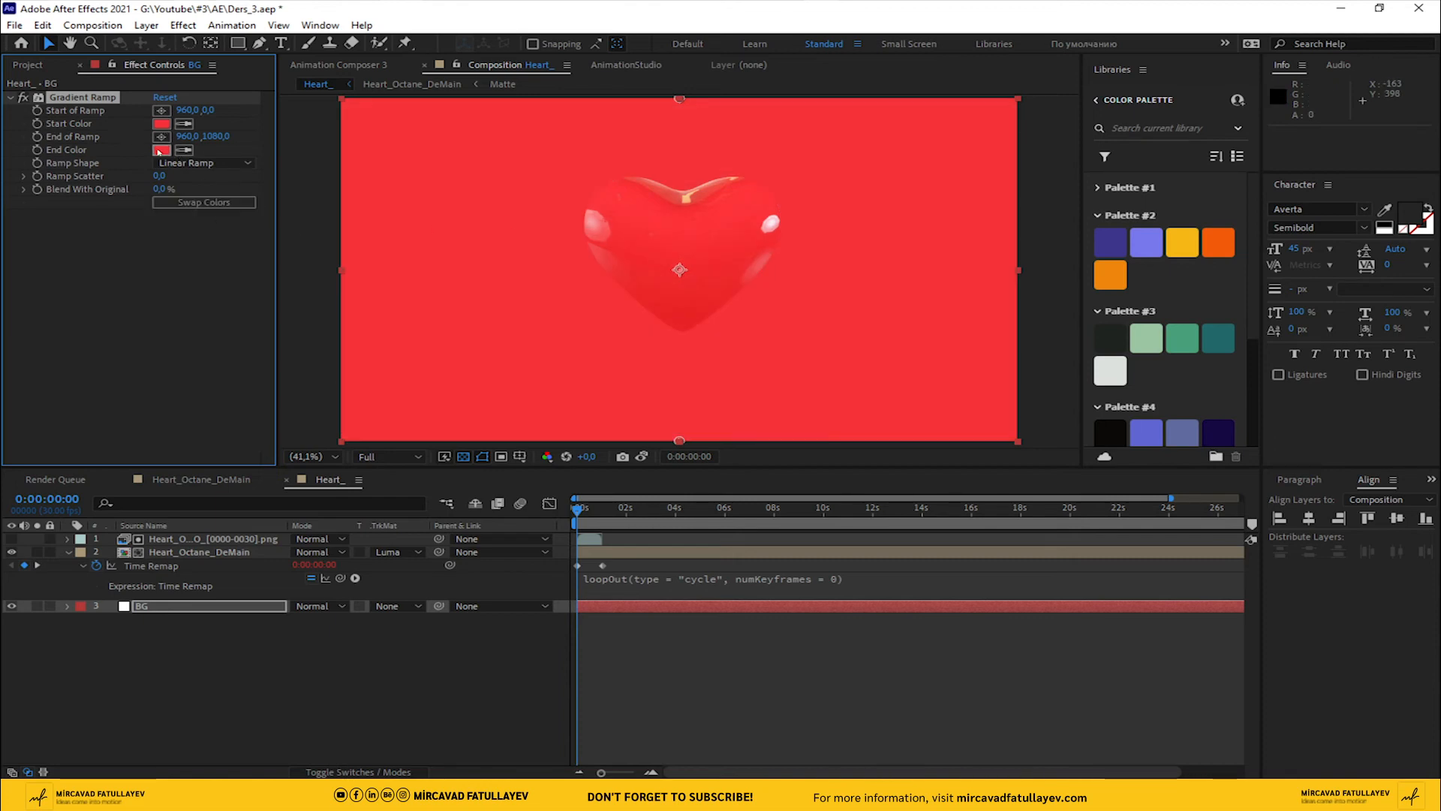
pyautogui.click(161, 149)
pyautogui.click(740, 471)
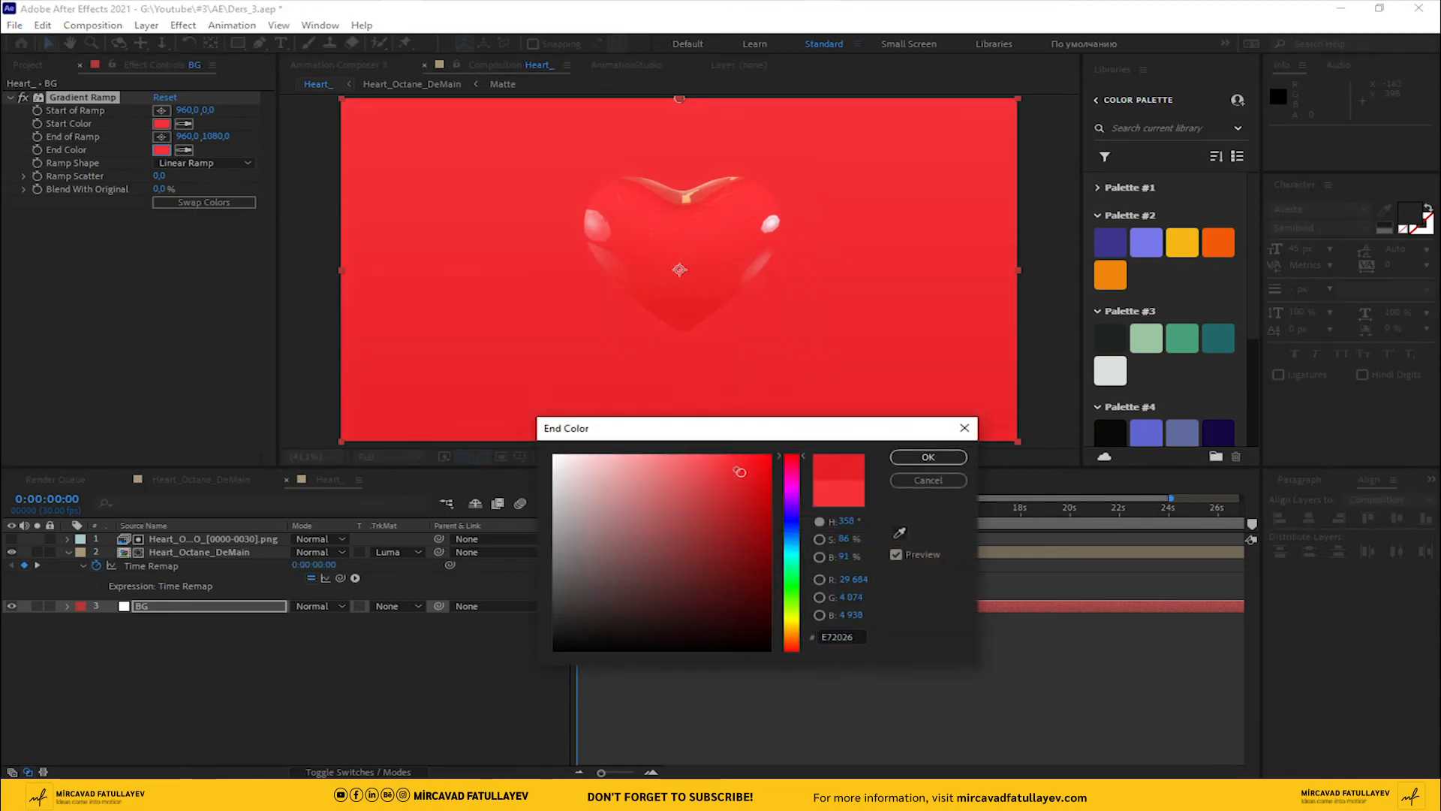
pyautogui.click(908, 458)
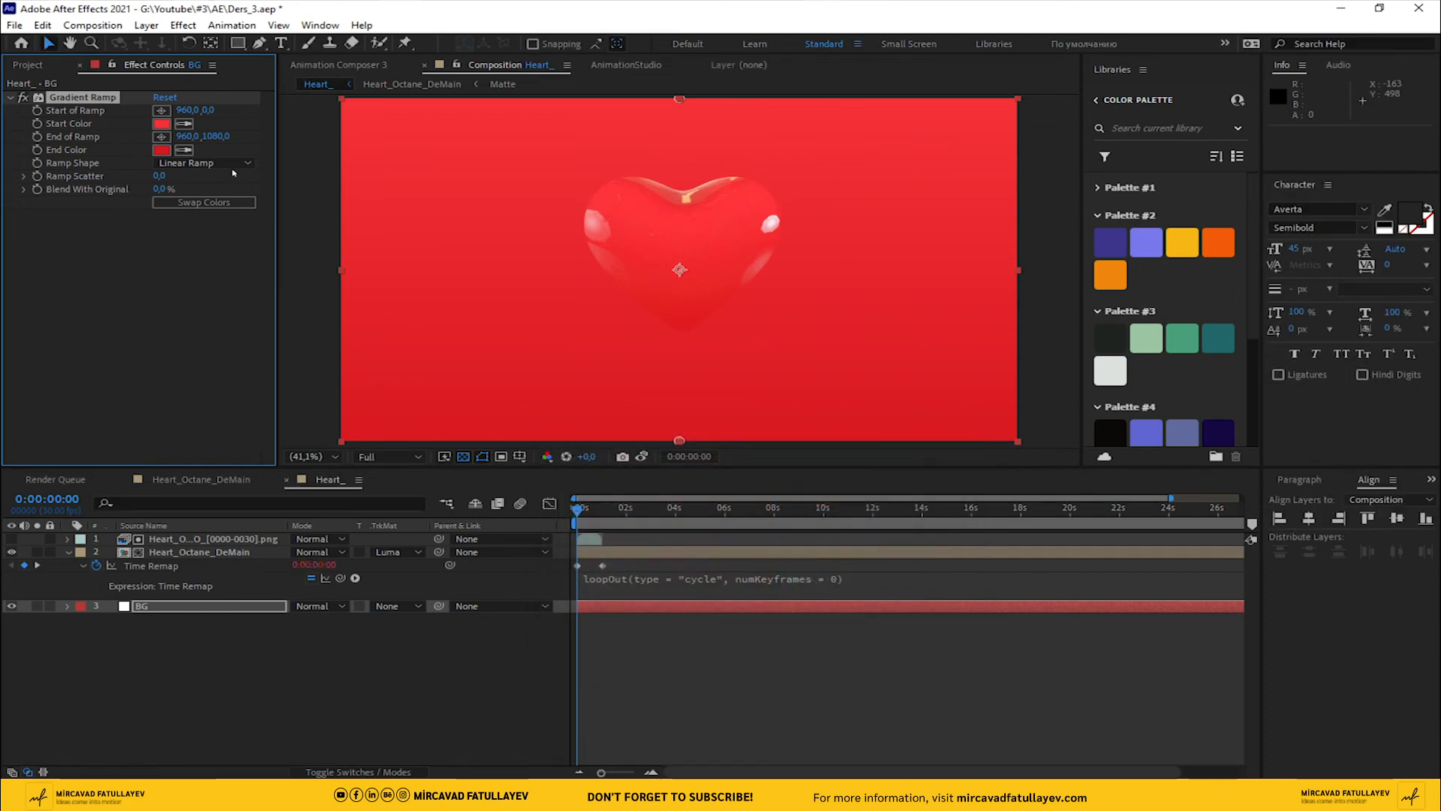
# Step: Make the gradient a Radial Ramp starting at 960, 542.4 in the heart's center and ending below the frame at about 983.5, 1594.9
pyautogui.click(204, 163)
pyautogui.click(218, 196)
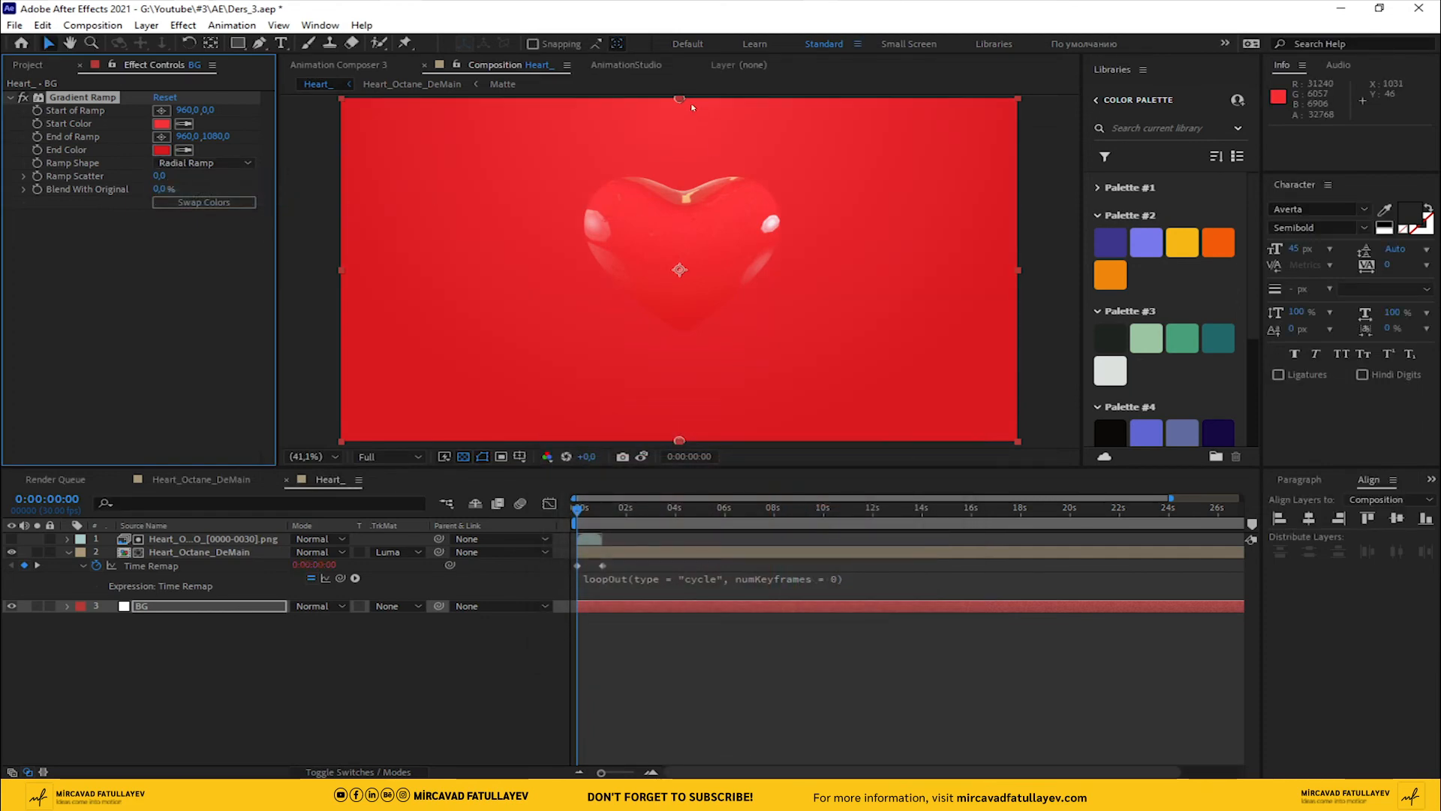
pyautogui.moveTo(680, 103); pyautogui.dragTo(674, 256)
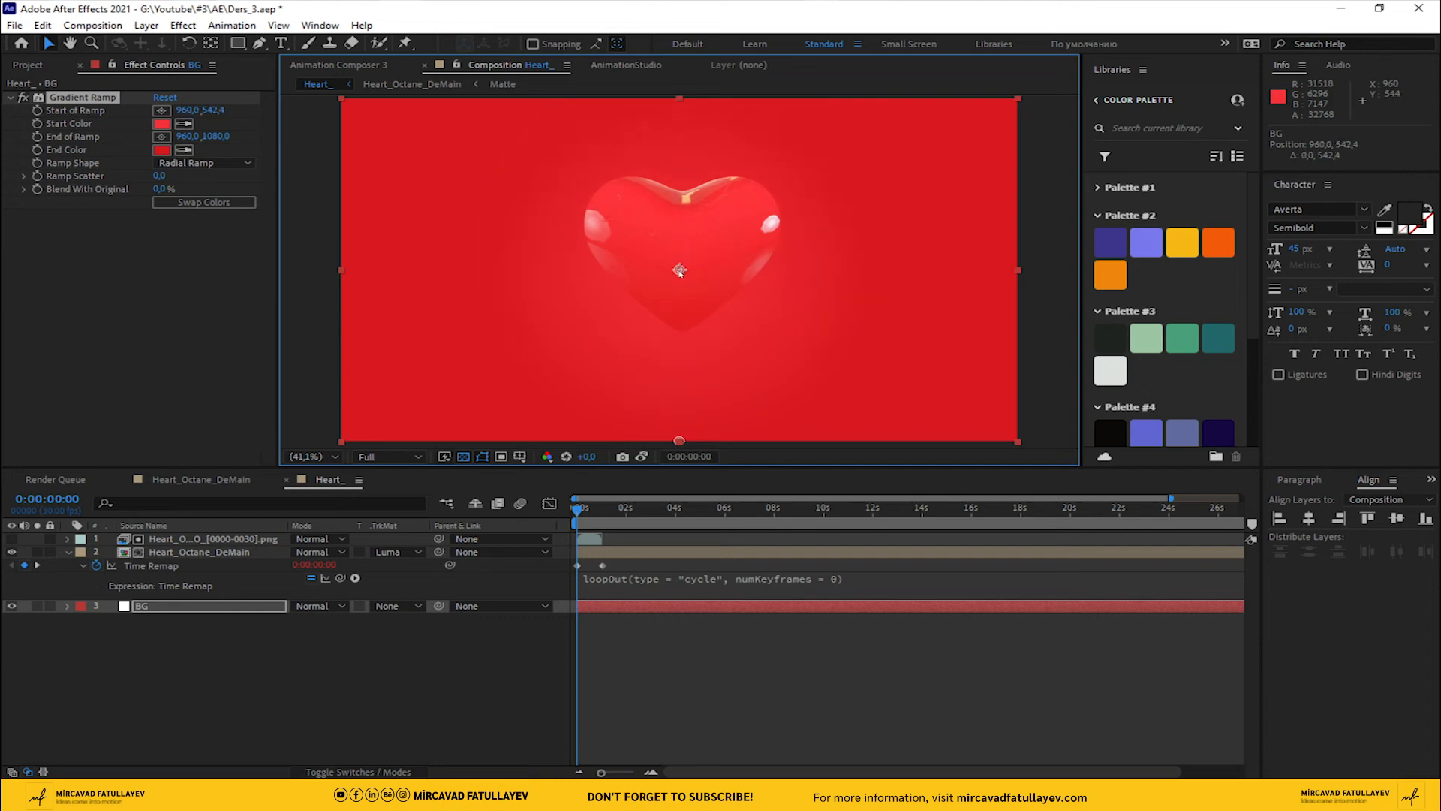
pyautogui.moveTo(718, 285); pyautogui.dragTo(698, 227)
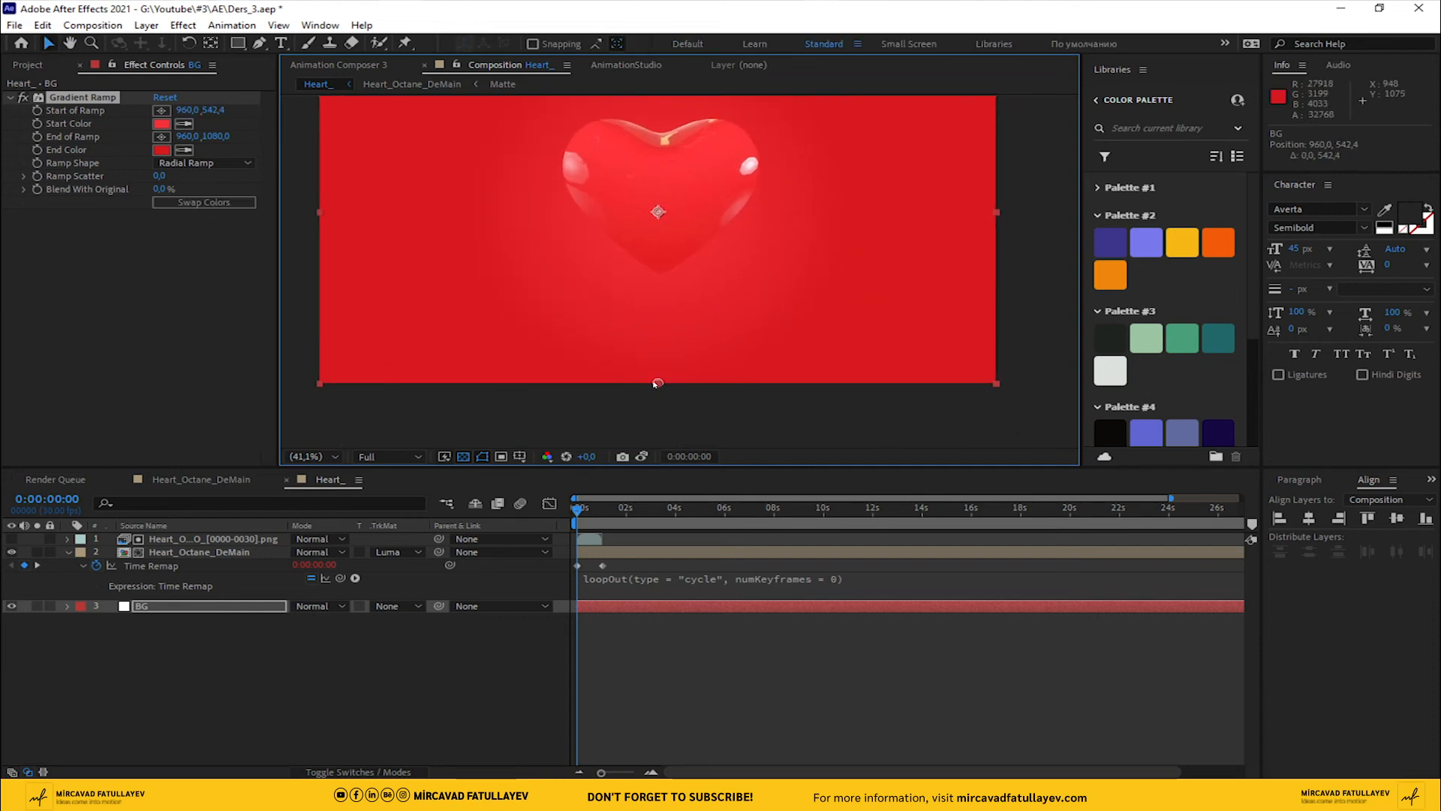
pyautogui.moveTo(657, 383); pyautogui.dragTo(661, 471)
pyautogui.scroll(-2, 657, 334)
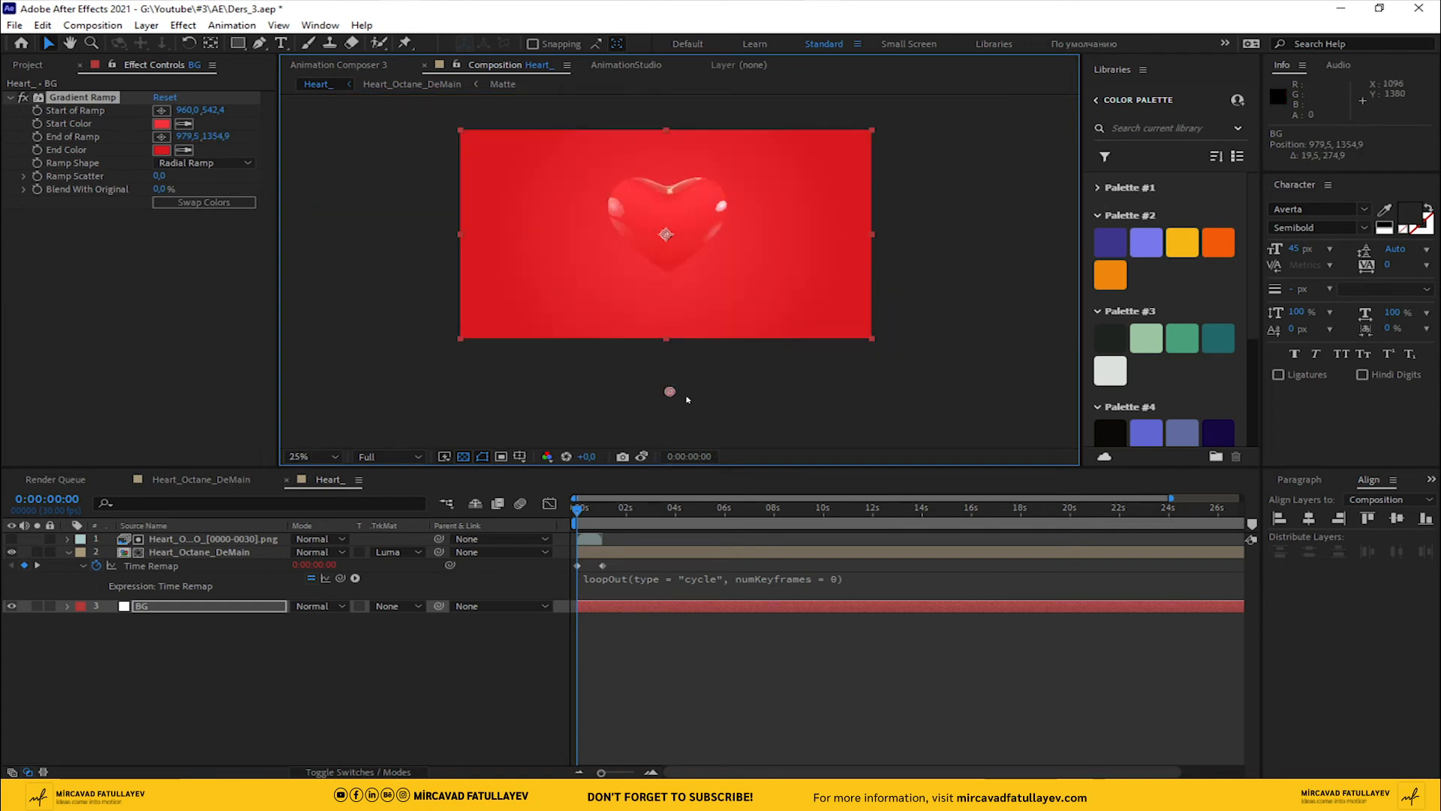
pyautogui.click(200, 204)
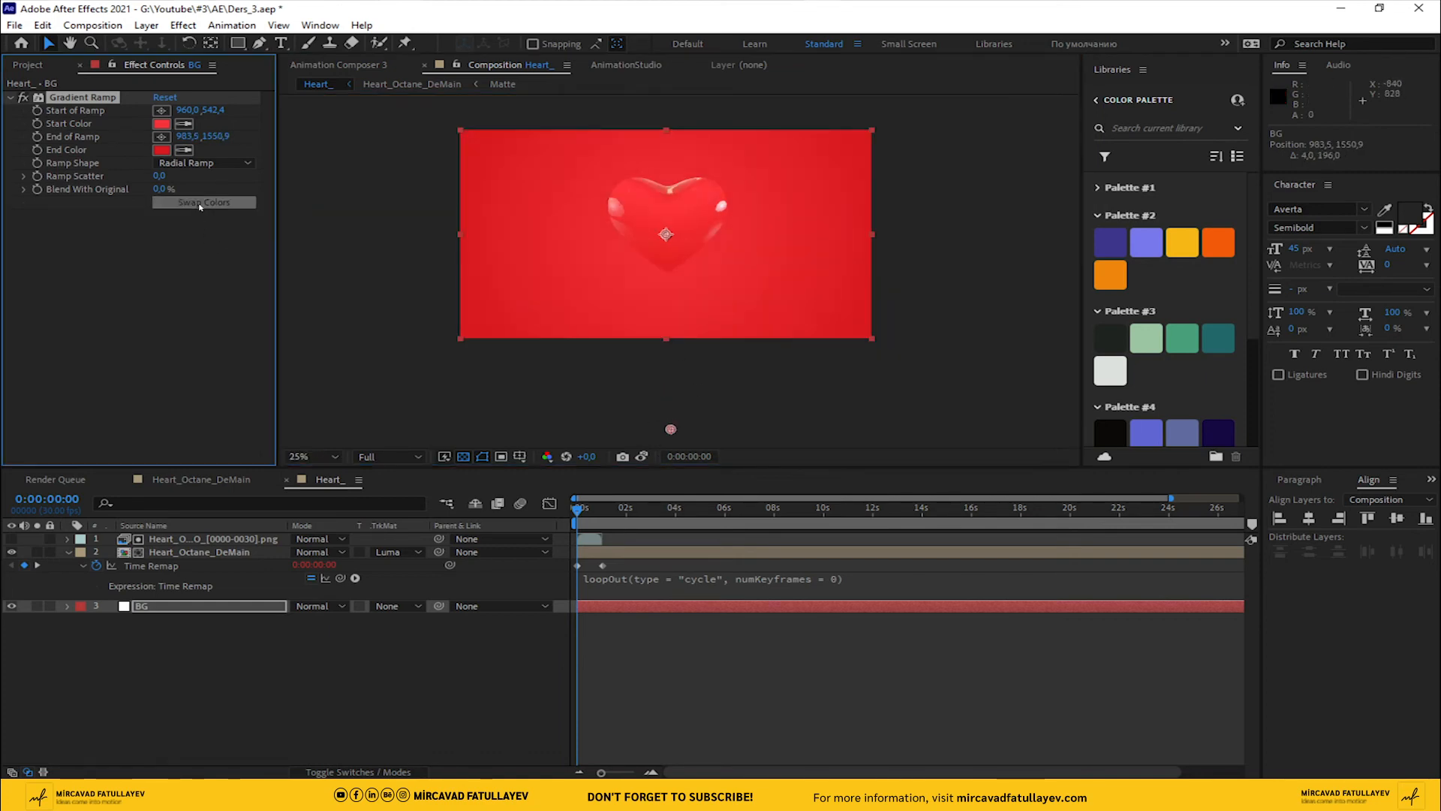
pyautogui.click(200, 203)
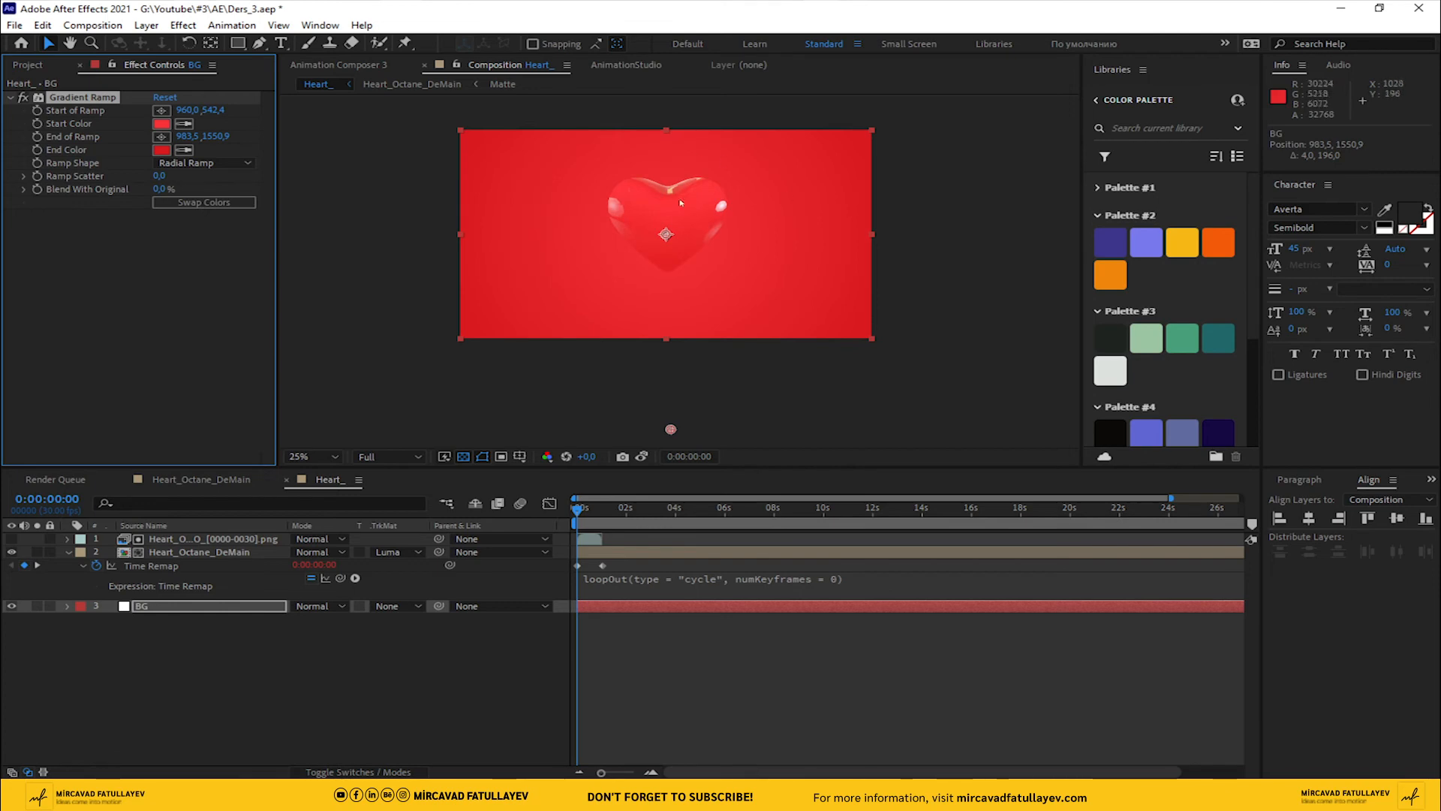
pyautogui.moveTo(670, 430)
pyautogui.mouseDown()
pyautogui.moveTo(699, 455)
pyautogui.moveTo(689, 441)
pyautogui.mouseUp()
# Step: Lighten the gradient's start color to a pinkish red with hue 358°, saturation 55% and brightness 100%
pyautogui.click(162, 125)
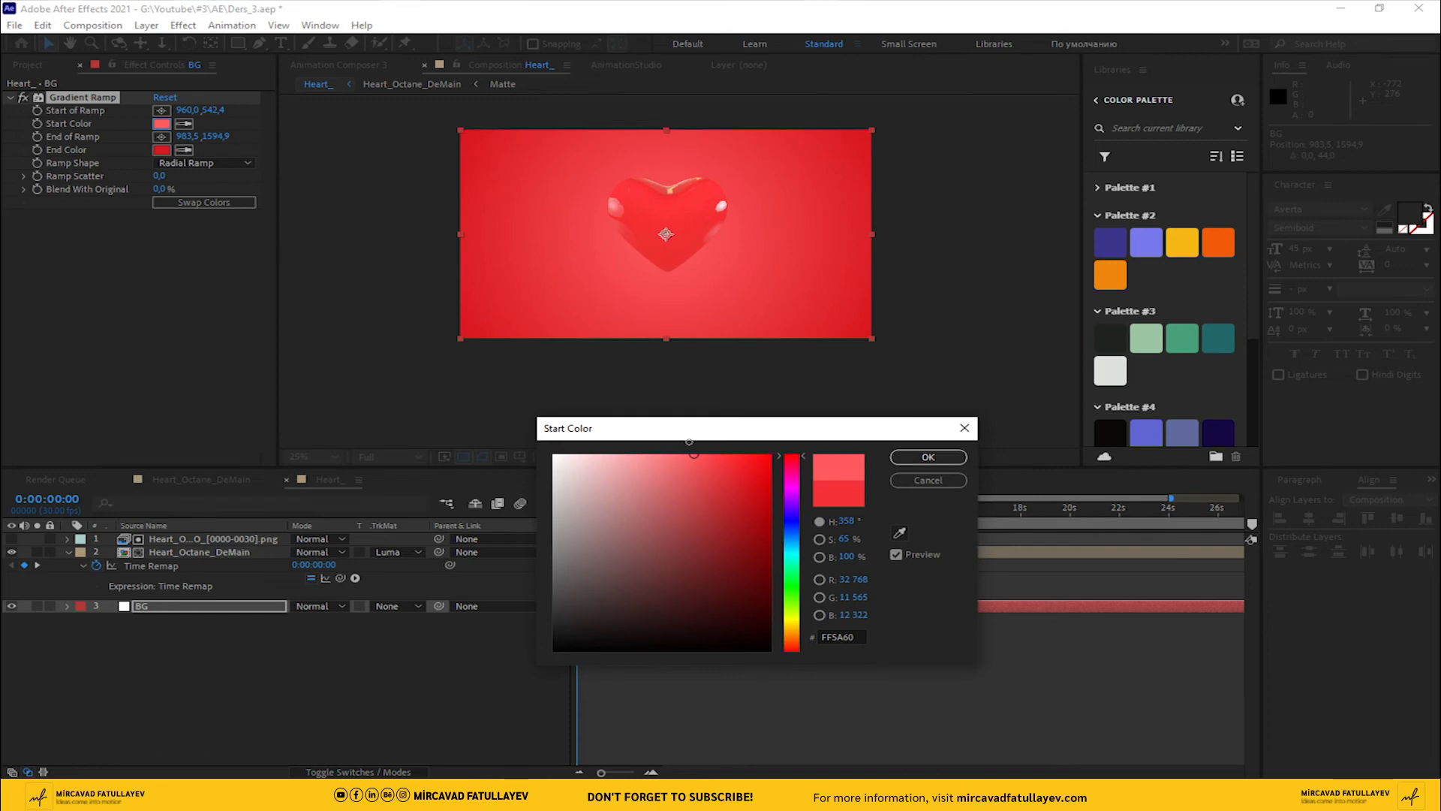
pyautogui.click(899, 459)
pyautogui.scroll(2, 653, 241)
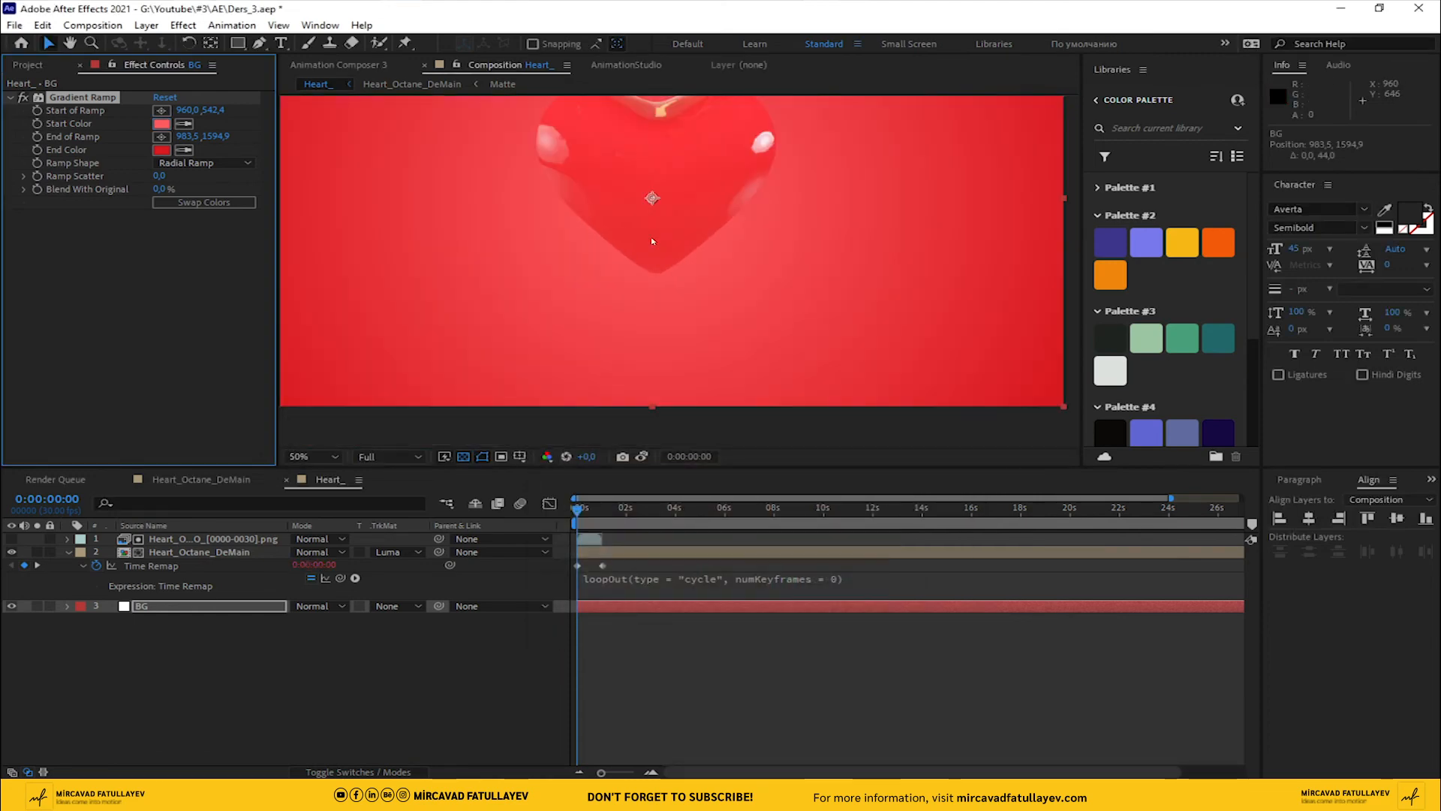
pyautogui.moveTo(652, 241); pyautogui.dragTo(710, 294, button='middle')
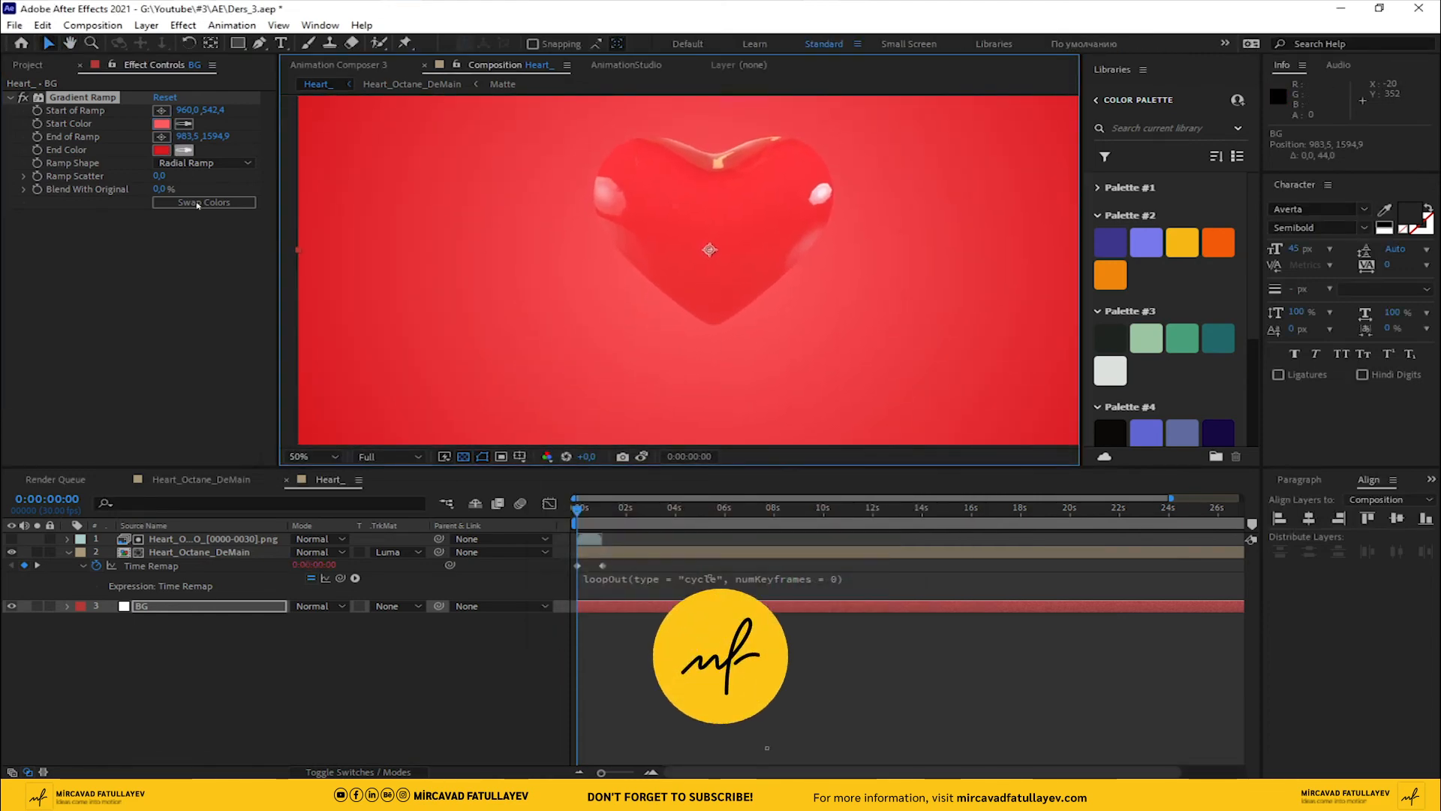
pyautogui.click(162, 123)
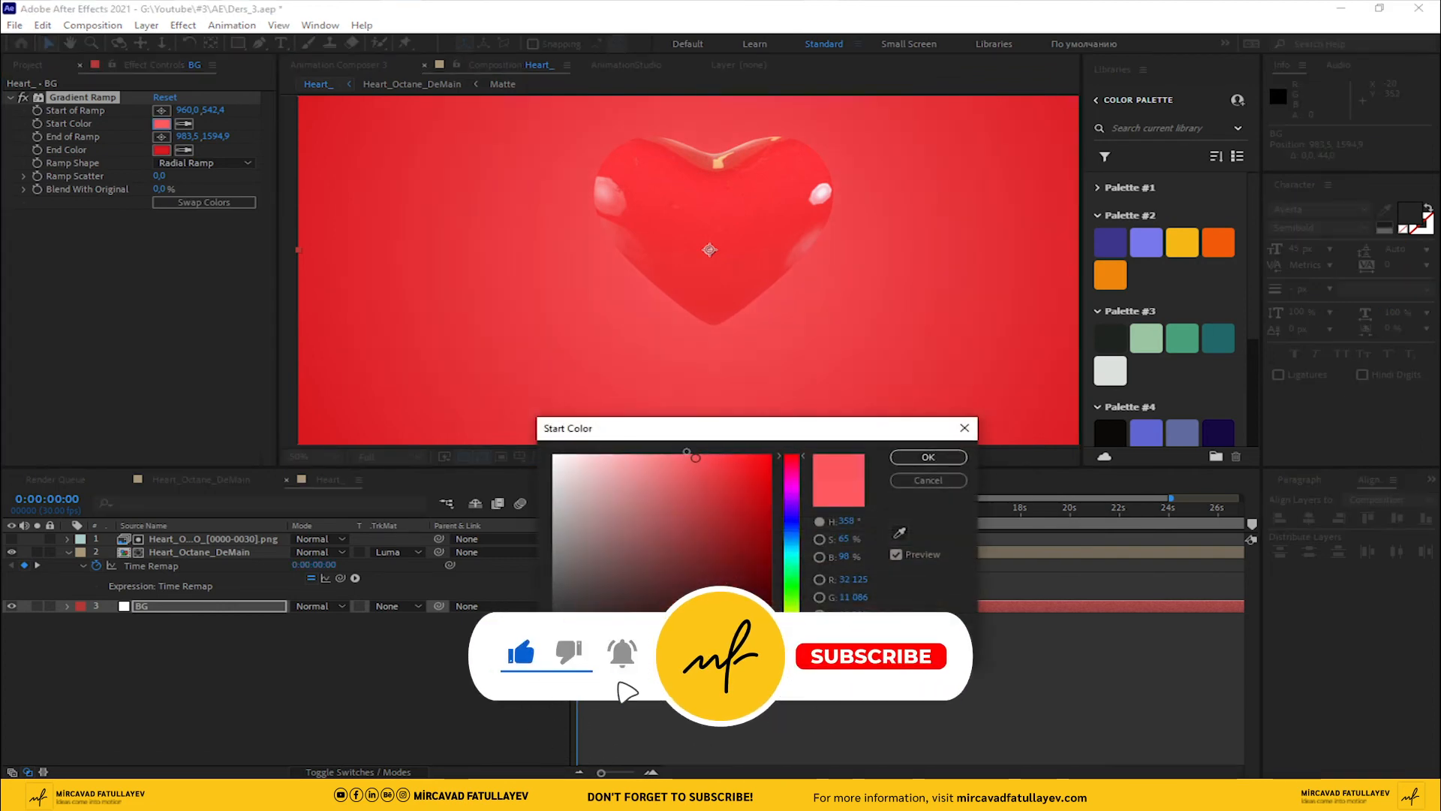
pyautogui.moveTo(687, 452); pyautogui.dragTo(672, 446)
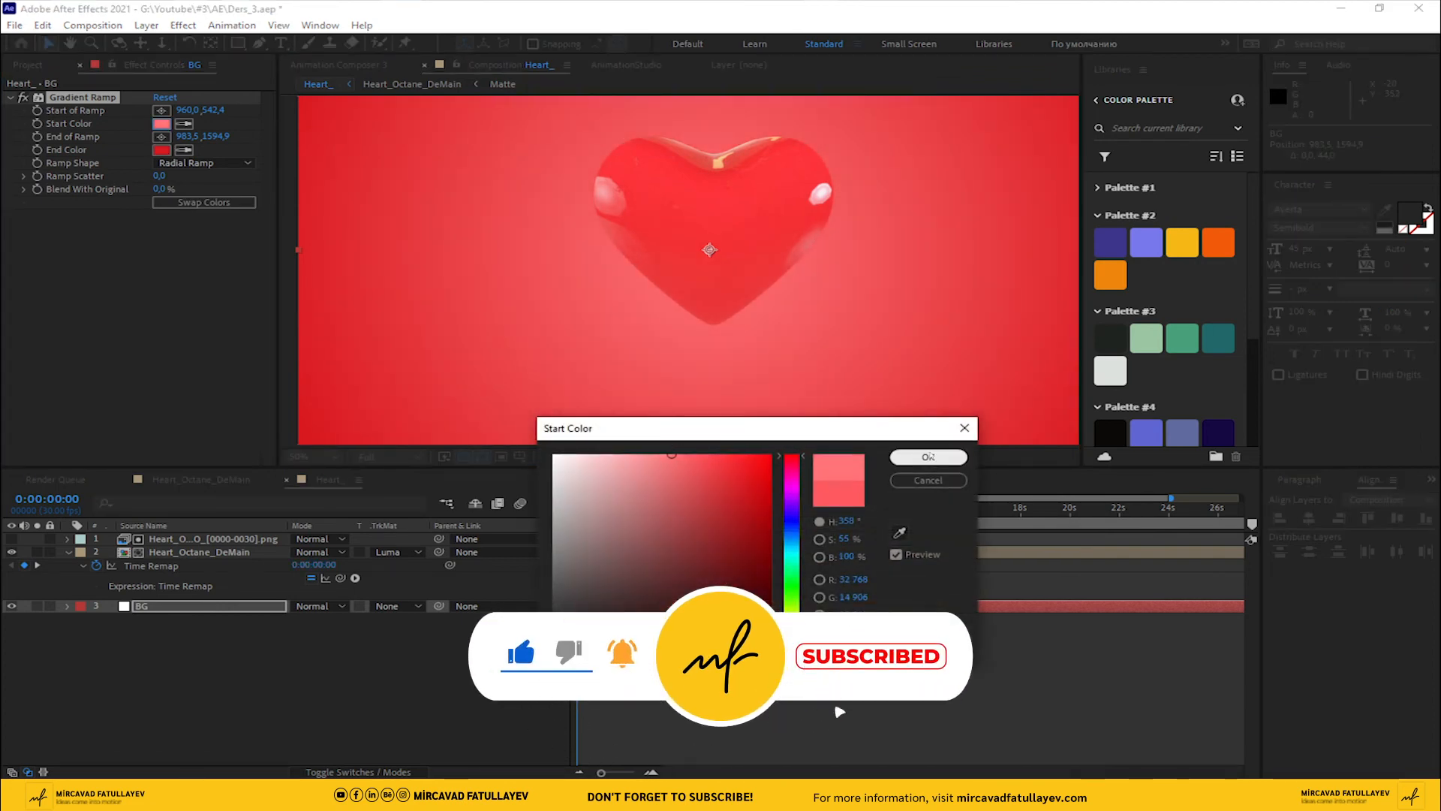
pyautogui.click(929, 458)
# Step: Fit the composition in the viewer and preview the heart over the gradient from the first frame
pyautogui.click(322, 455)
pyautogui.click(350, 484)
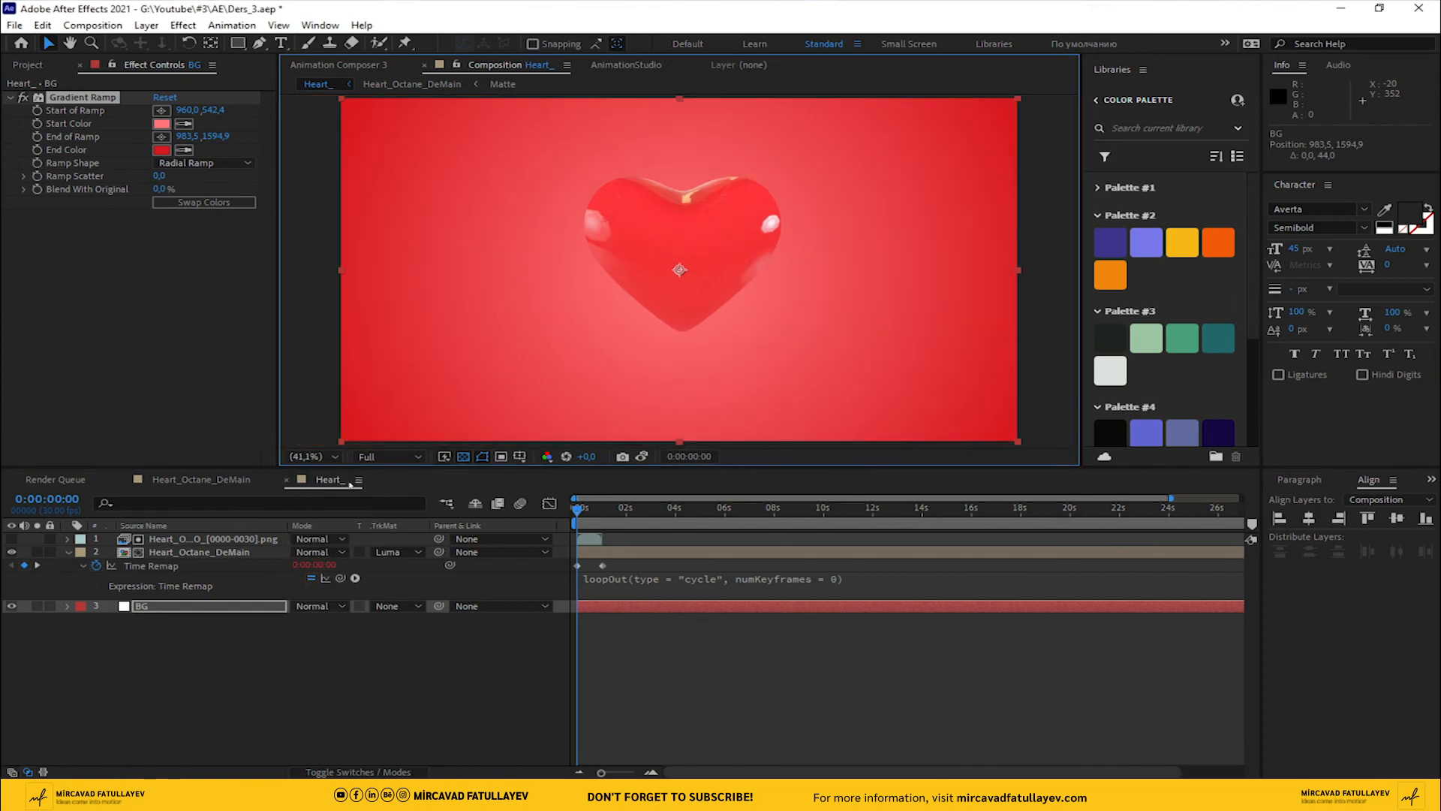
pyautogui.moveTo(599, 513); pyautogui.dragTo(513, 510)
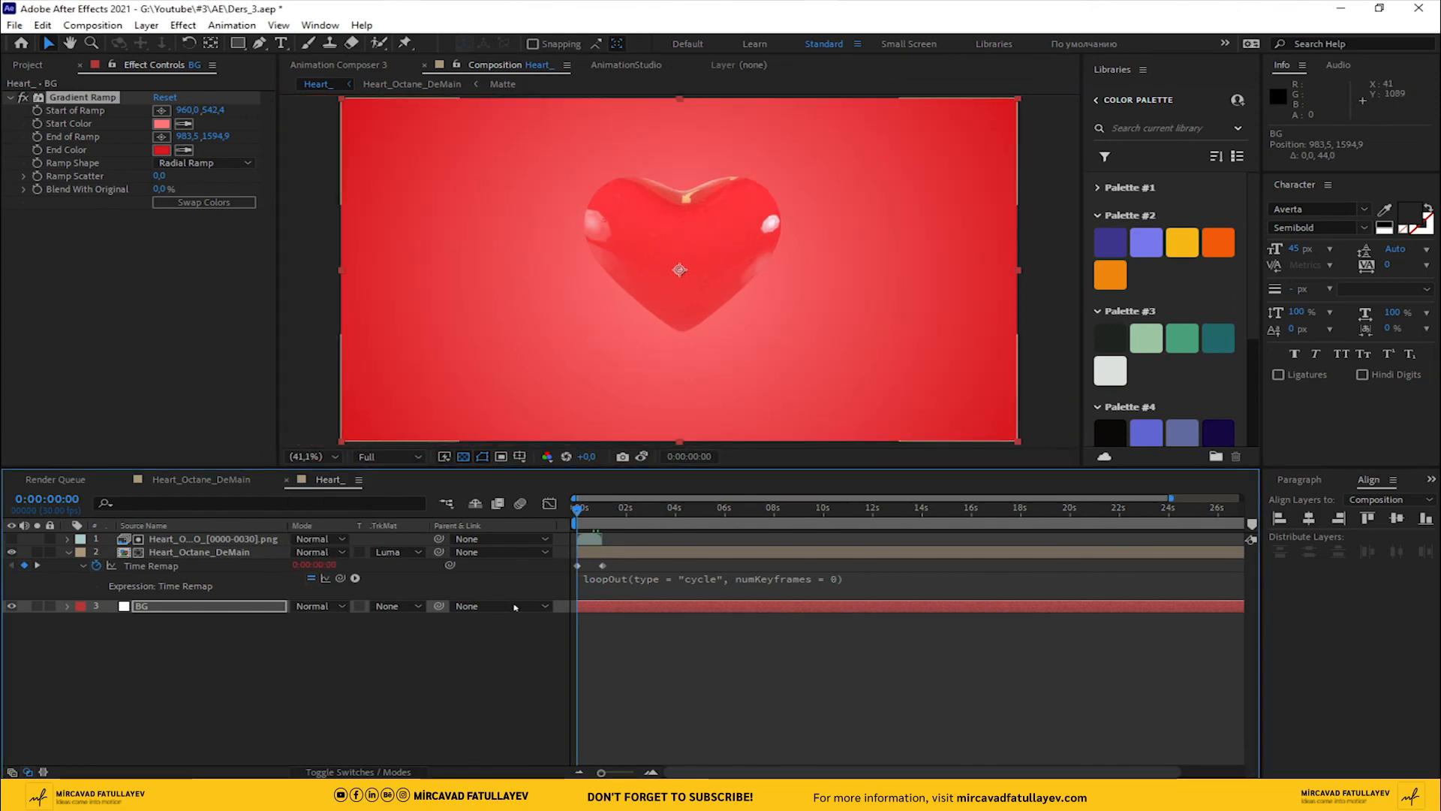
pyautogui.press('space')
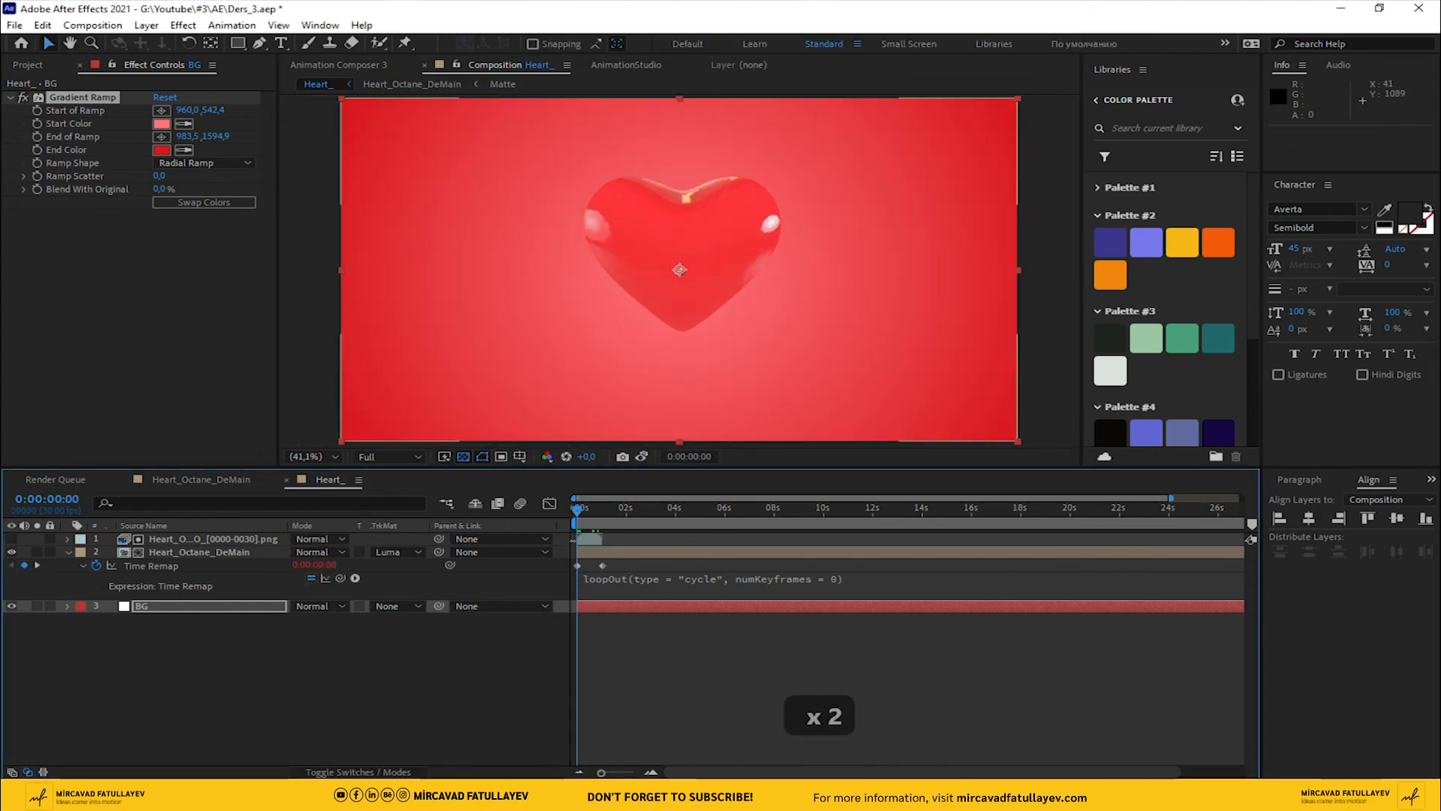
# Step: Apply Freeze On Last Frame to the Heart_Octane_AO matte sequence and preview the composition
pyautogui.click(591, 539)
pyautogui.rightClick(592, 539)
pyautogui.moveTo(676, 187)
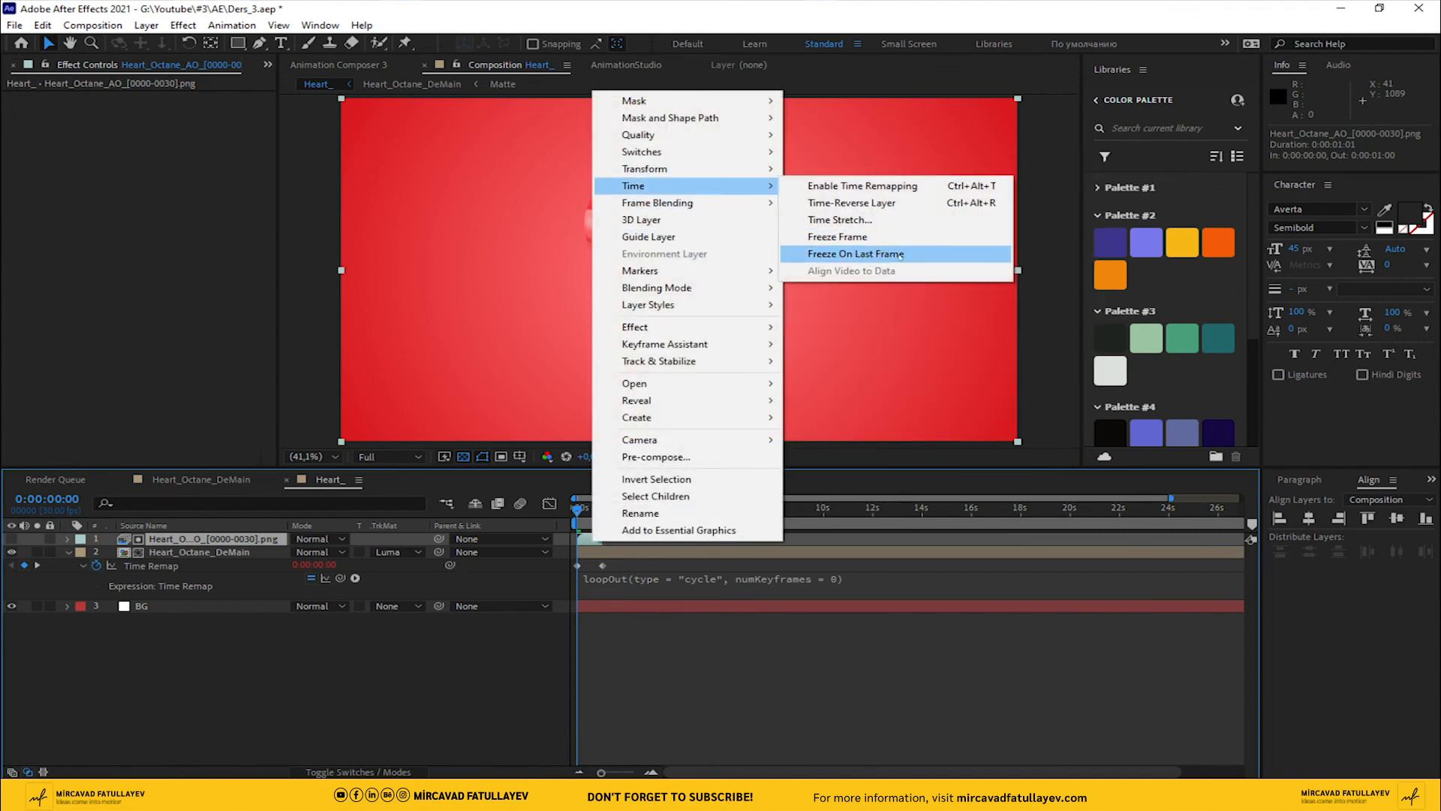
pyautogui.click(901, 254)
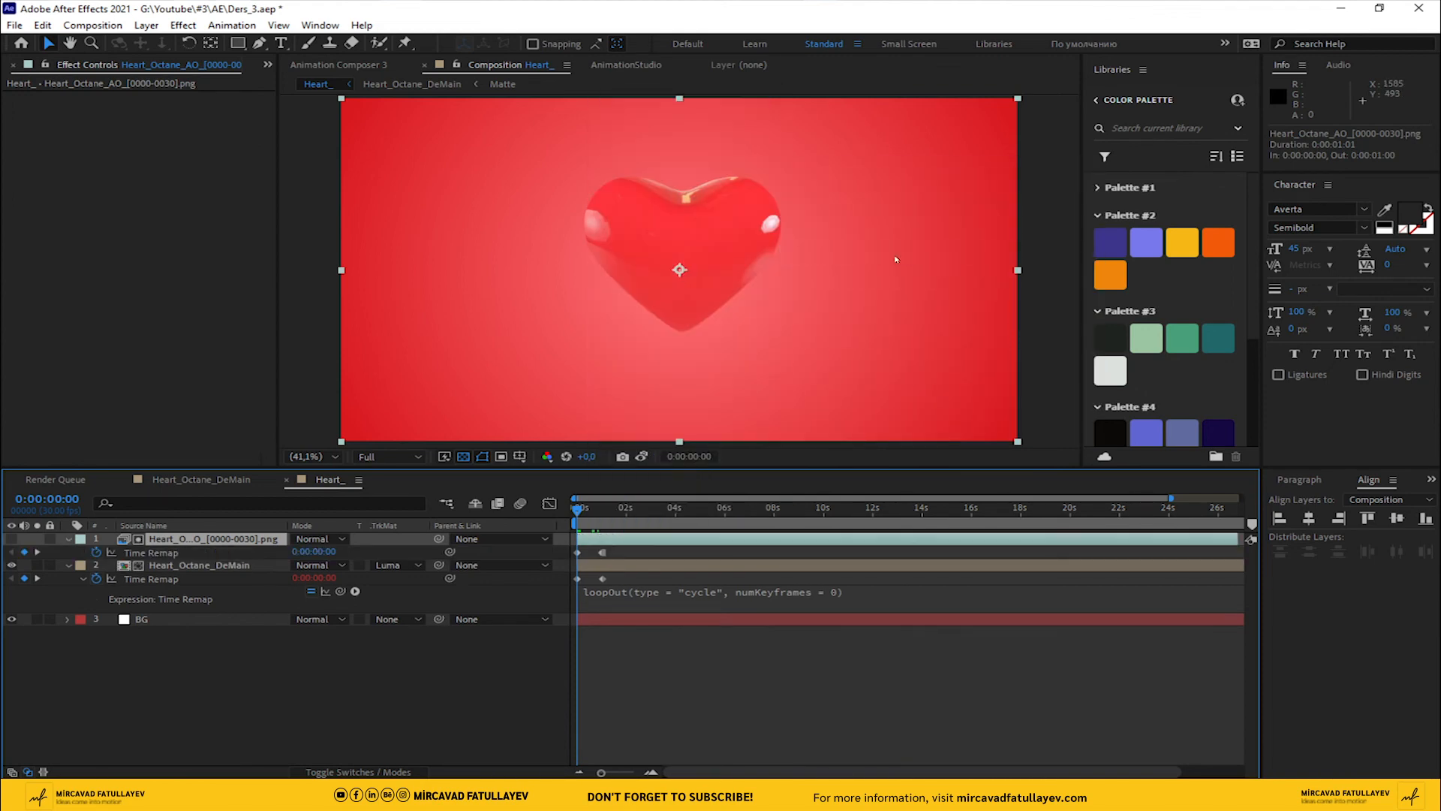
pyautogui.click(821, 691)
pyautogui.press('space')
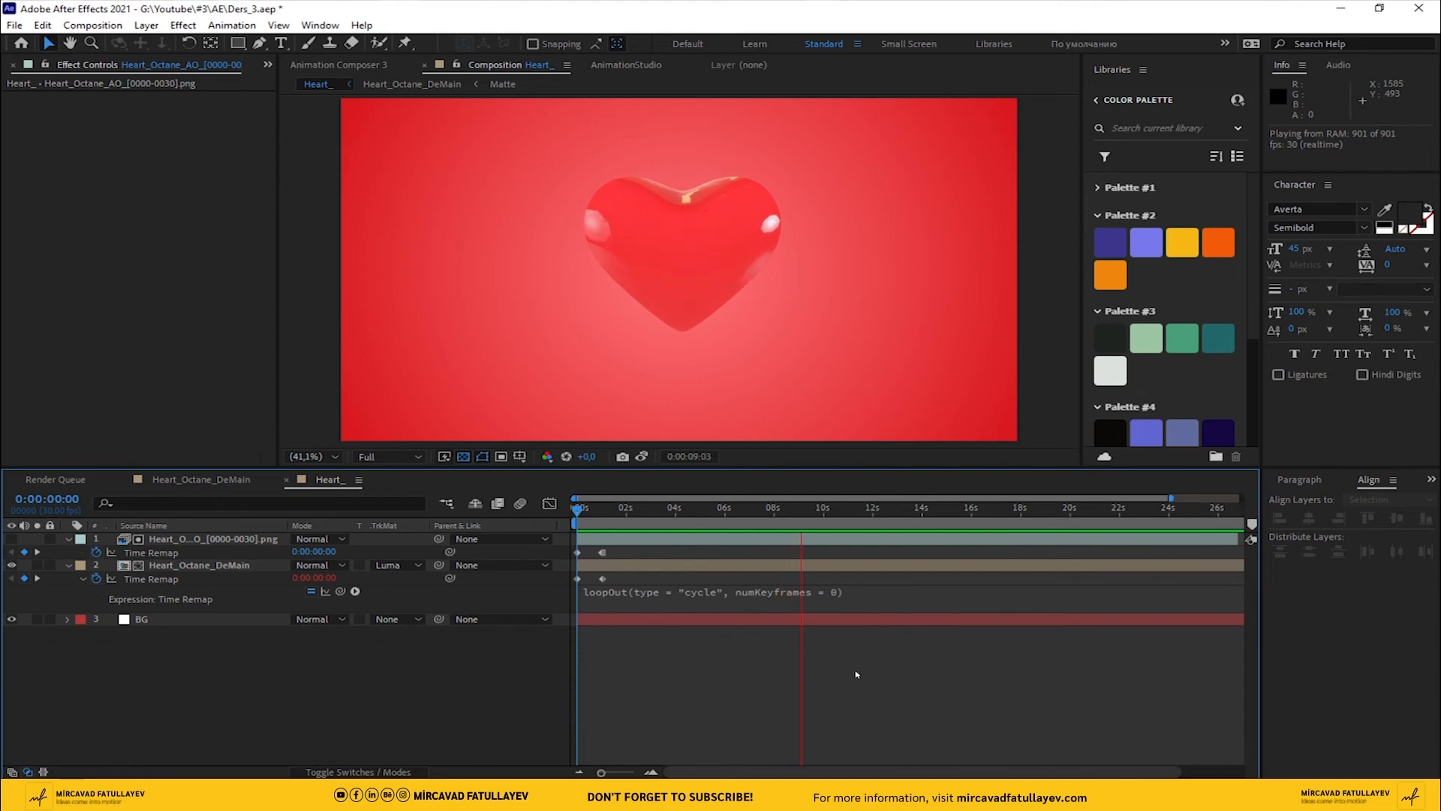
# Step: Copy the Position and Scale properties of the scale null in the Heart_Octane_DeMain composition
pyautogui.hotkey('ctrl', 'z')
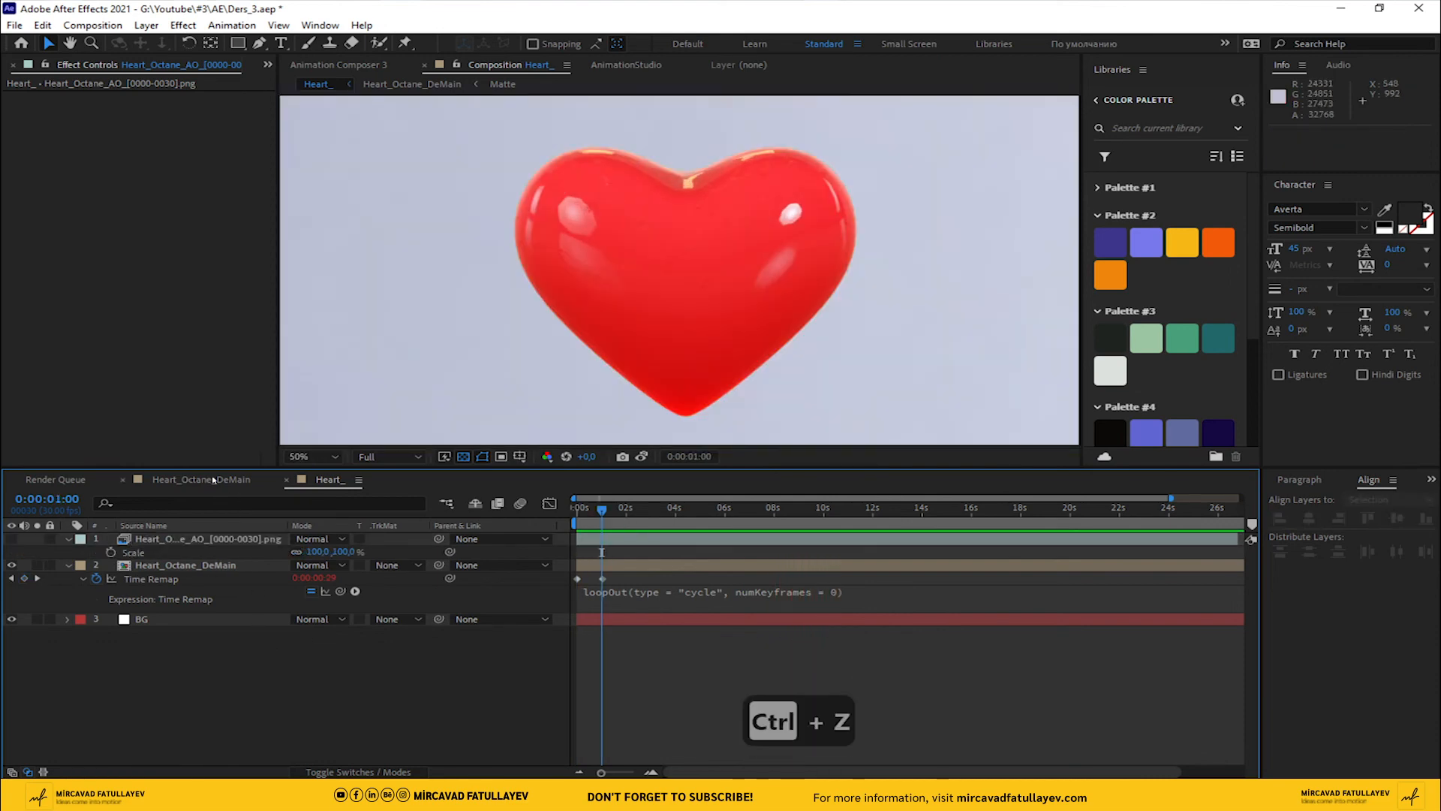
pyautogui.click(213, 481)
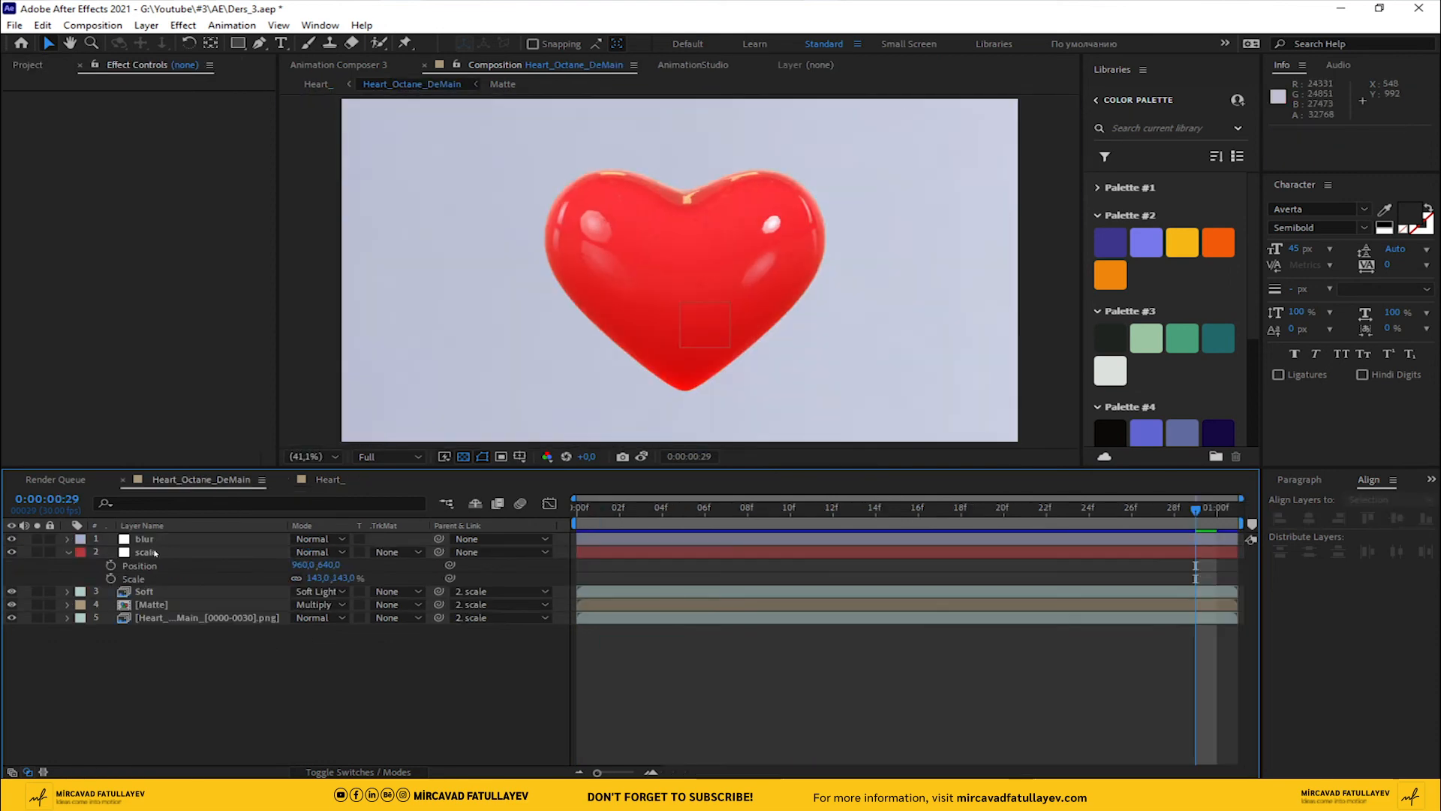
pyautogui.click(156, 553)
pyautogui.click(140, 565)
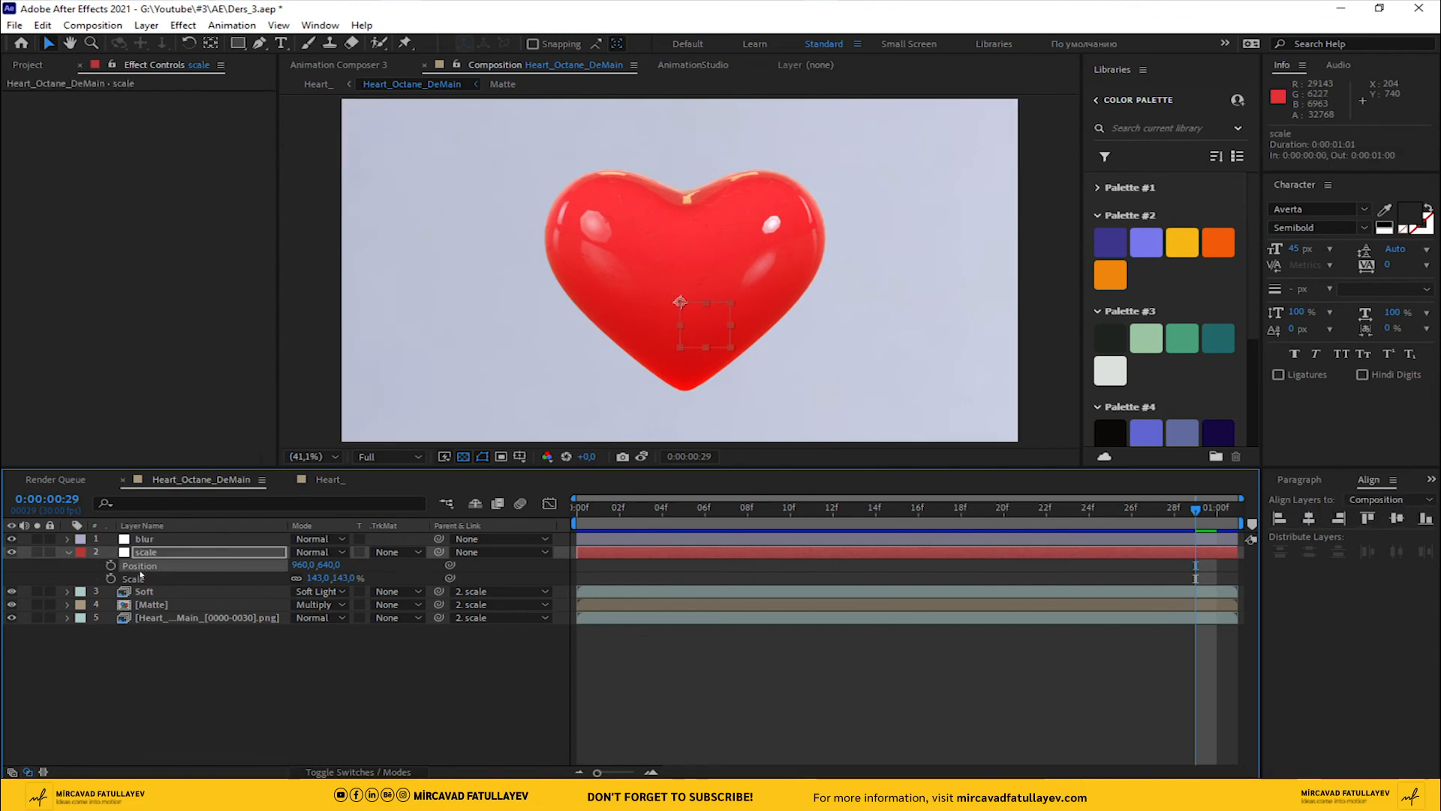
pyautogui.keyDown('shift'); pyautogui.click(133, 579); pyautogui.keyUp('shift')
pyautogui.hotkey('ctrl', 'c')
# Step: In the Heart_ composition, parent the Heart_Octane_AO matte layer to Null 2 and paste the copied Position and Scale onto that null
pyautogui.click(329, 480)
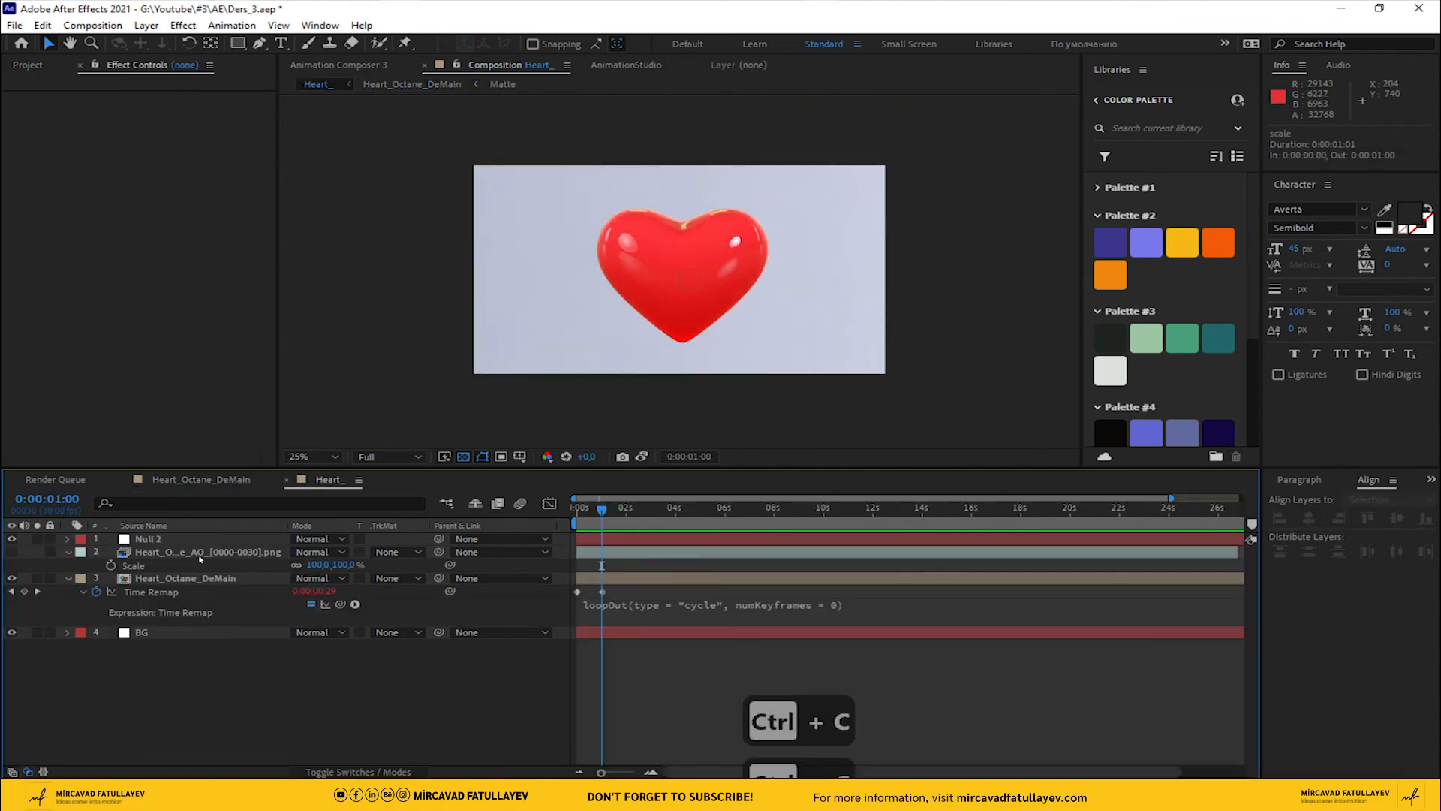
pyautogui.click(409, 566)
pyautogui.moveTo(439, 552); pyautogui.dragTo(155, 539)
pyautogui.click(155, 539)
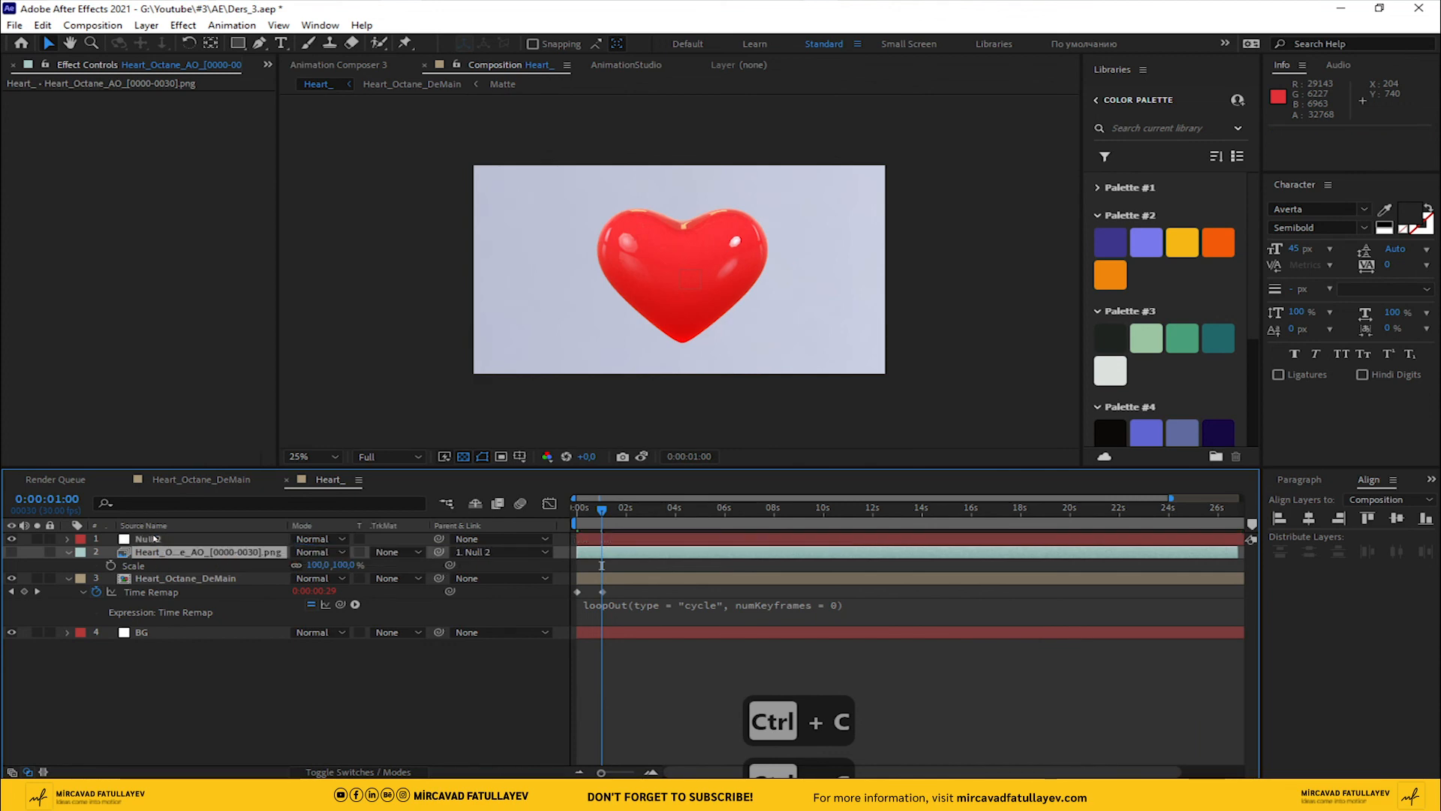
pyautogui.hotkey('ctrl', 'v')
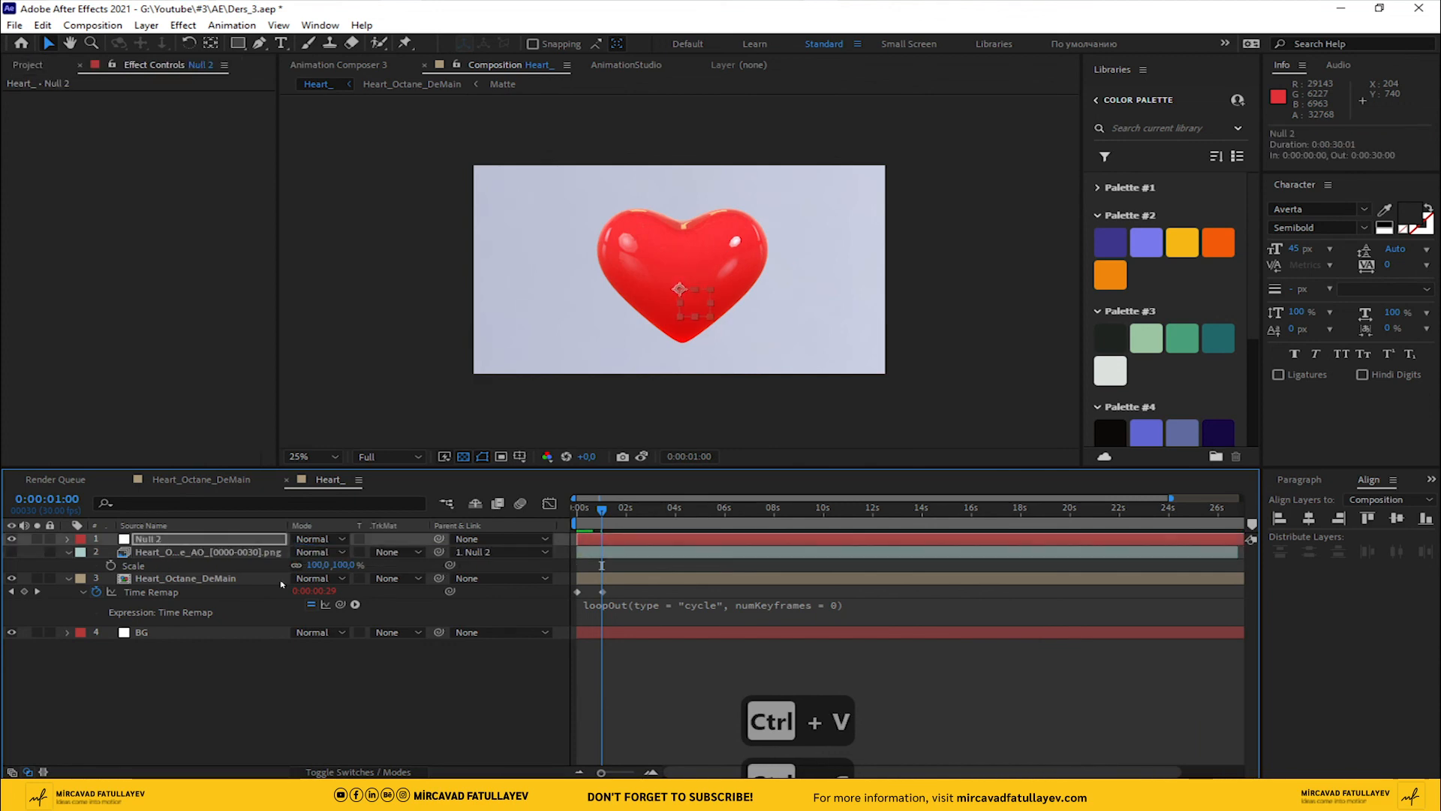
# Step: Set the Heart_Octane_DeMain layer to use the Heart_Octane_AO layer above it as its luma matte
pyautogui.click(396, 551)
pyautogui.click(404, 600)
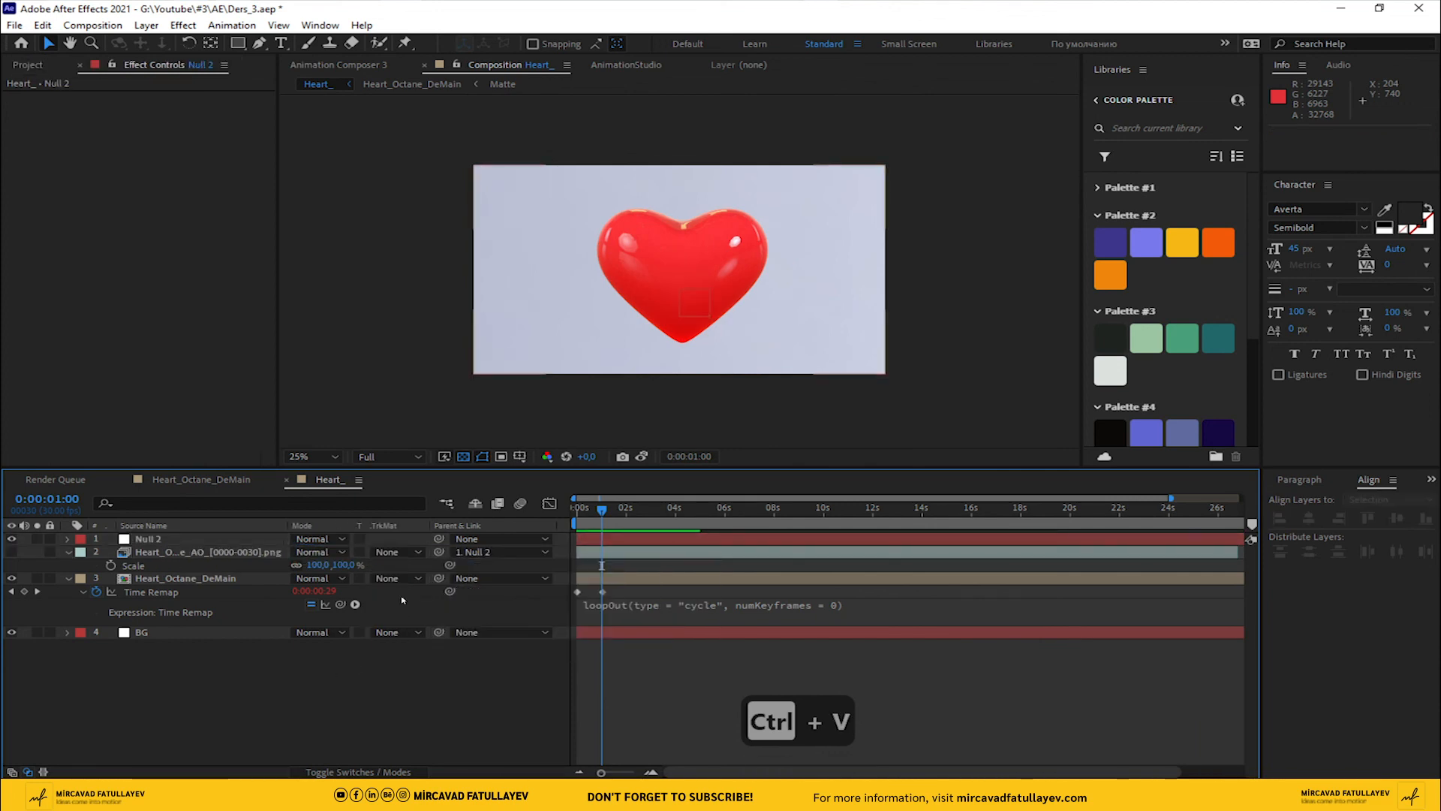
pyautogui.click(396, 578)
pyautogui.click(405, 651)
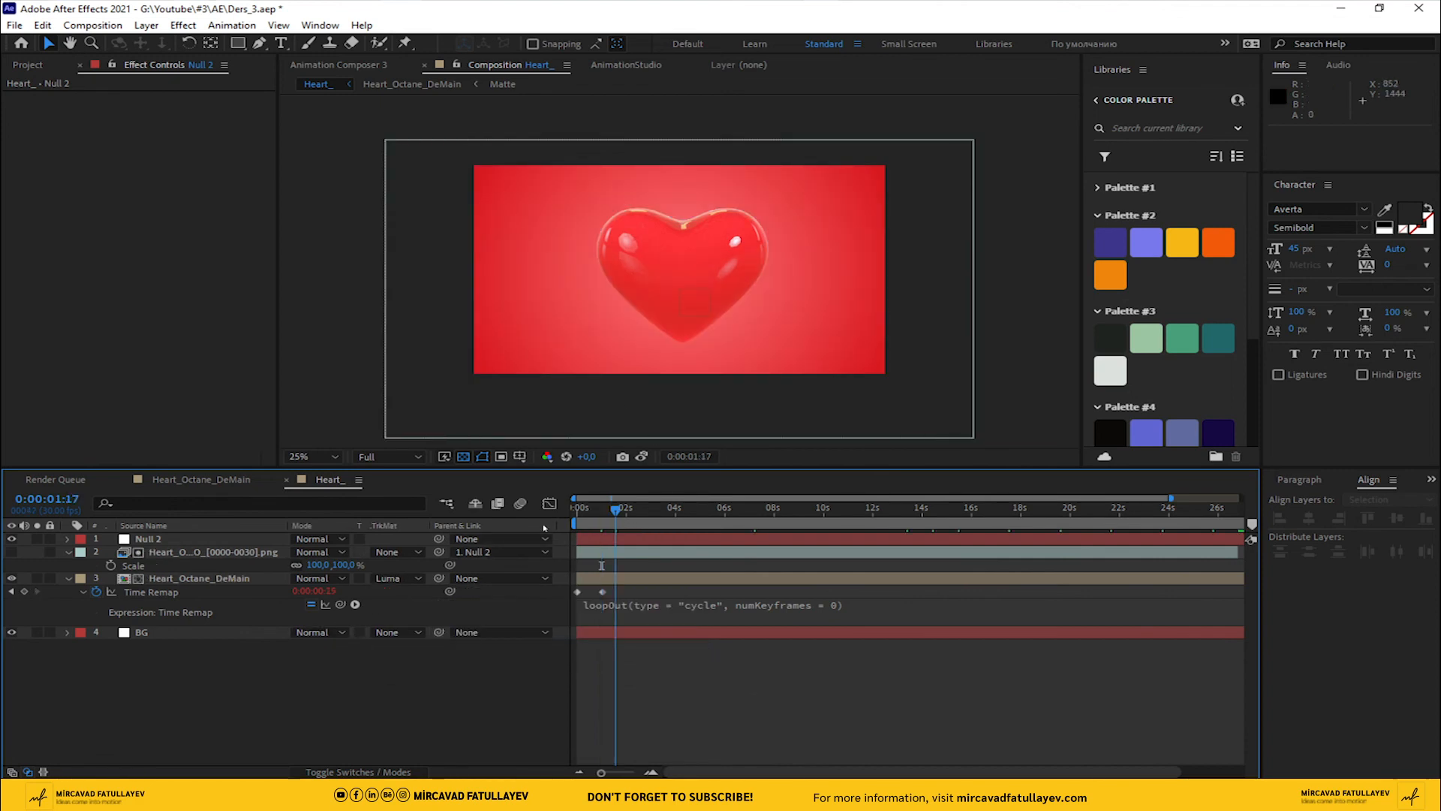
# Step: Preview the heartbeat with the rescaled matte and return to the first frame
pyautogui.press('space')
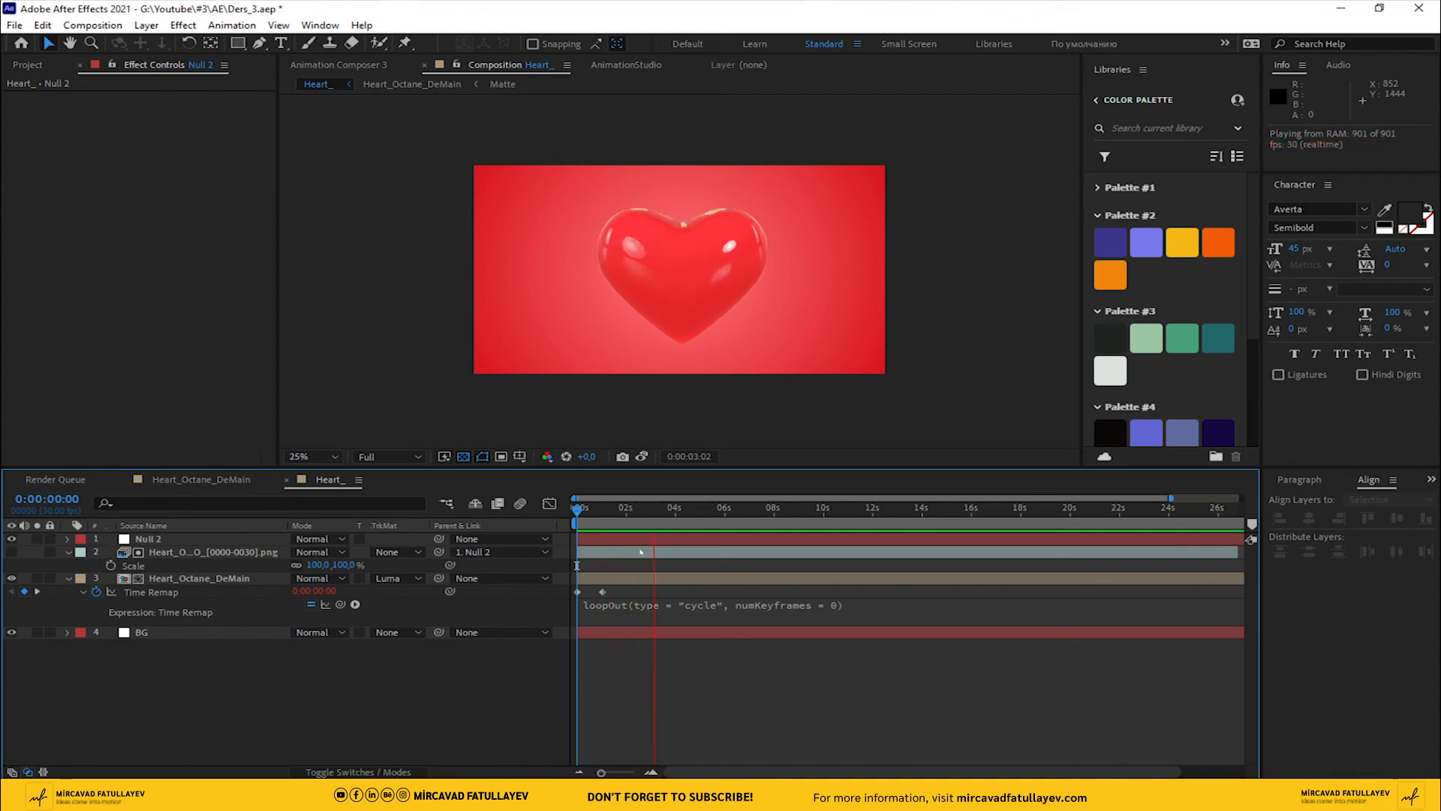
pyautogui.press('space')
pyautogui.press('Home')
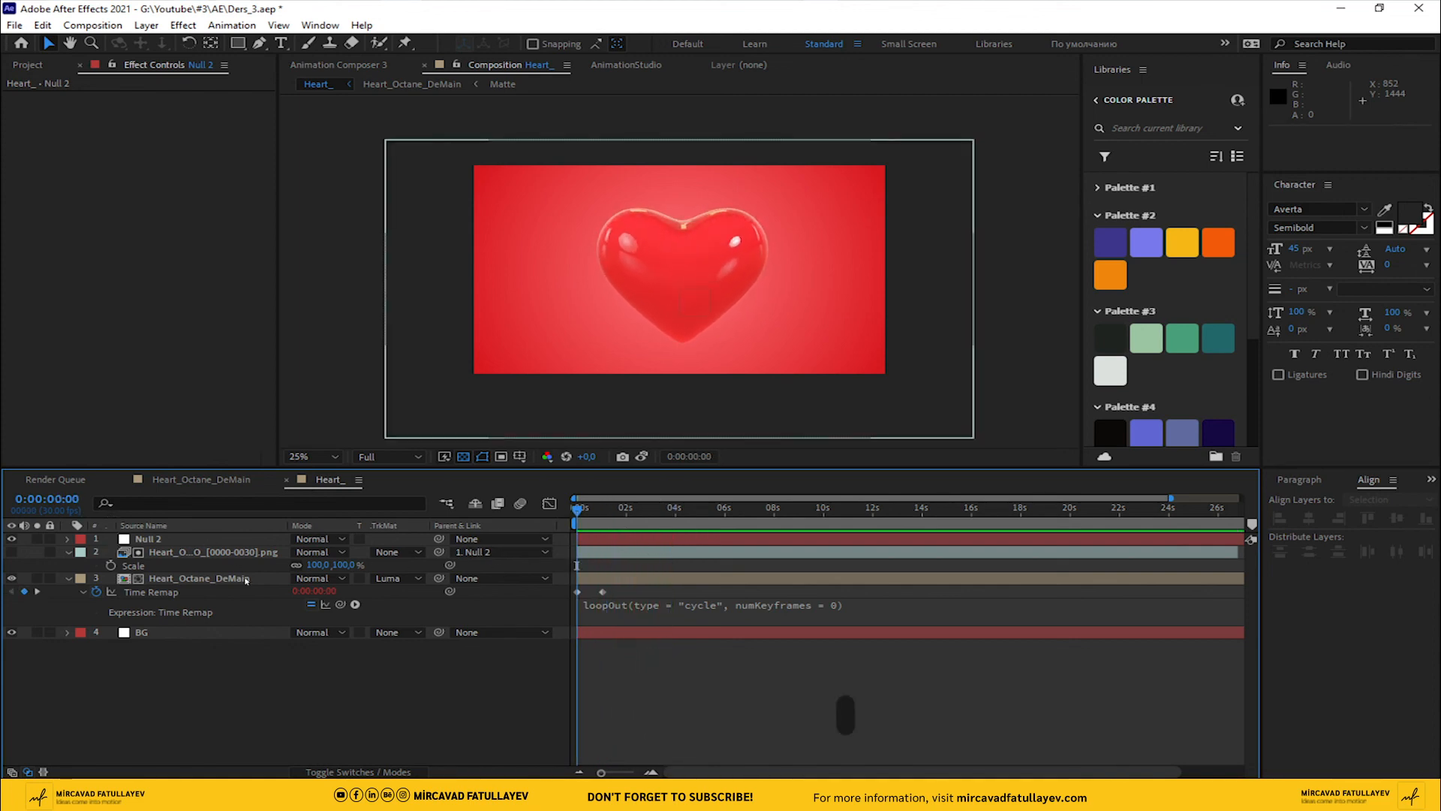
# Step: Re-enable time remapping on the Heart_Octane_AO layer and paste Heart_Octane_DeMain's looping Time Remap keyframes and expression onto it
pyautogui.click(216, 551)
pyautogui.press('u')
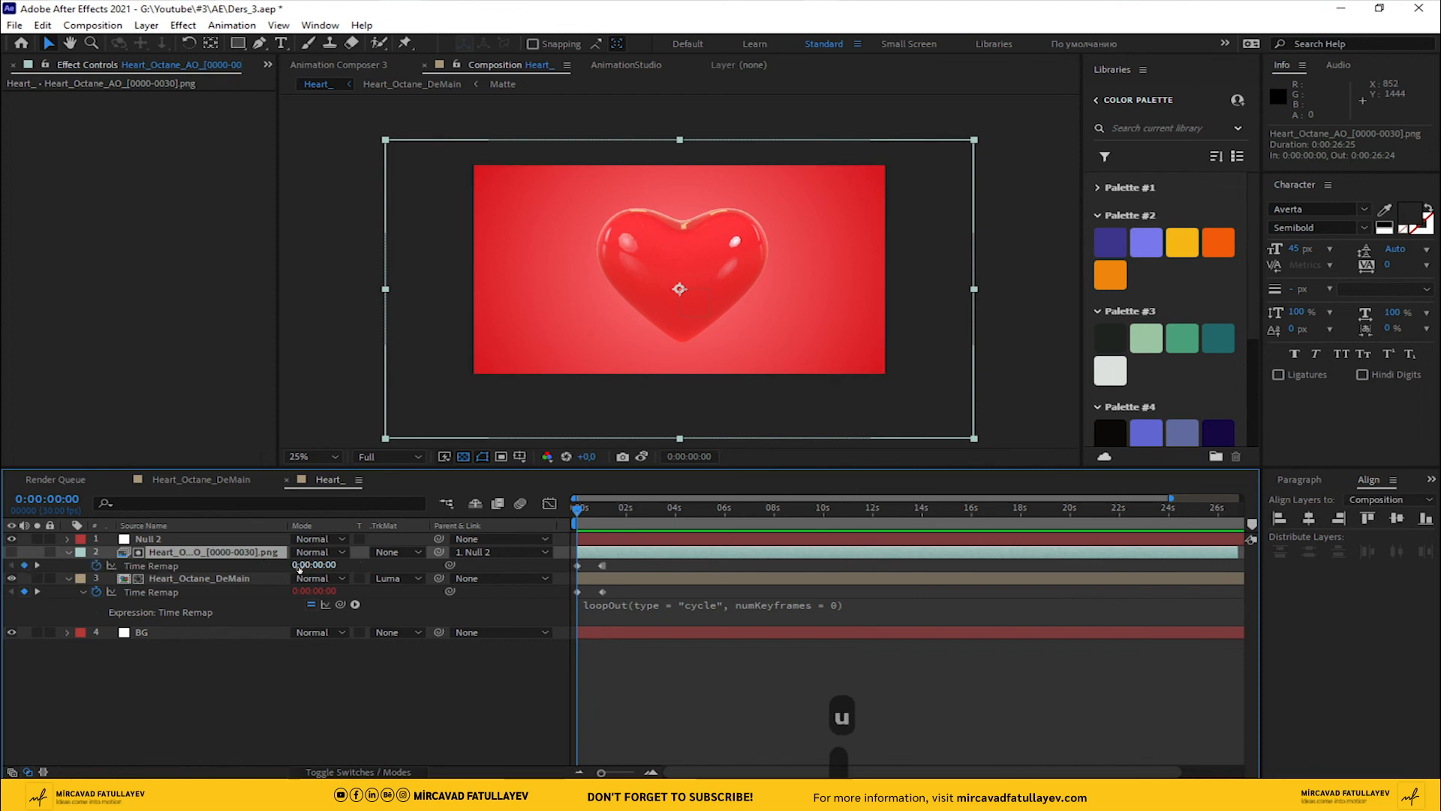
pyautogui.click(151, 591)
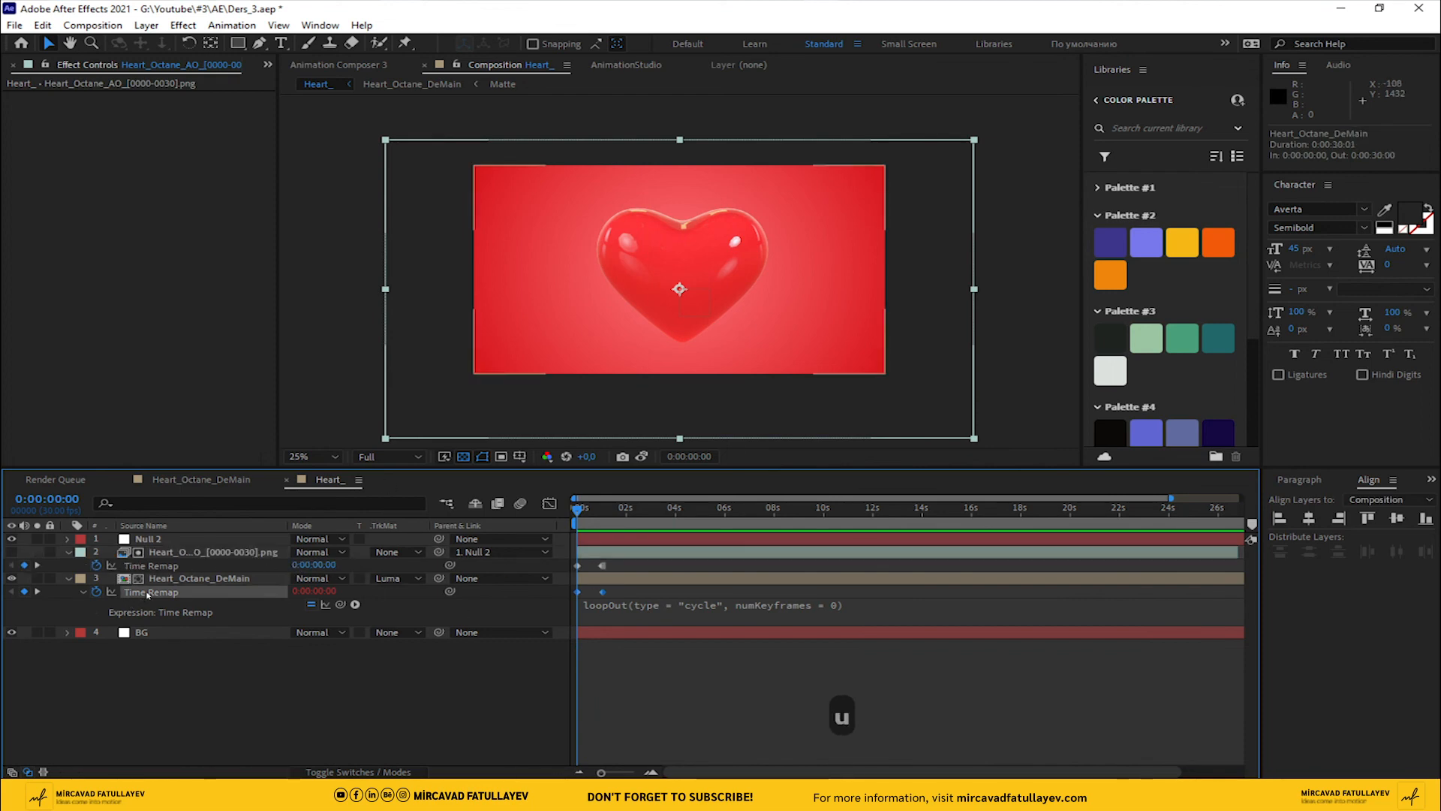
pyautogui.hotkey('ctrl', 'c')
pyautogui.click(134, 553)
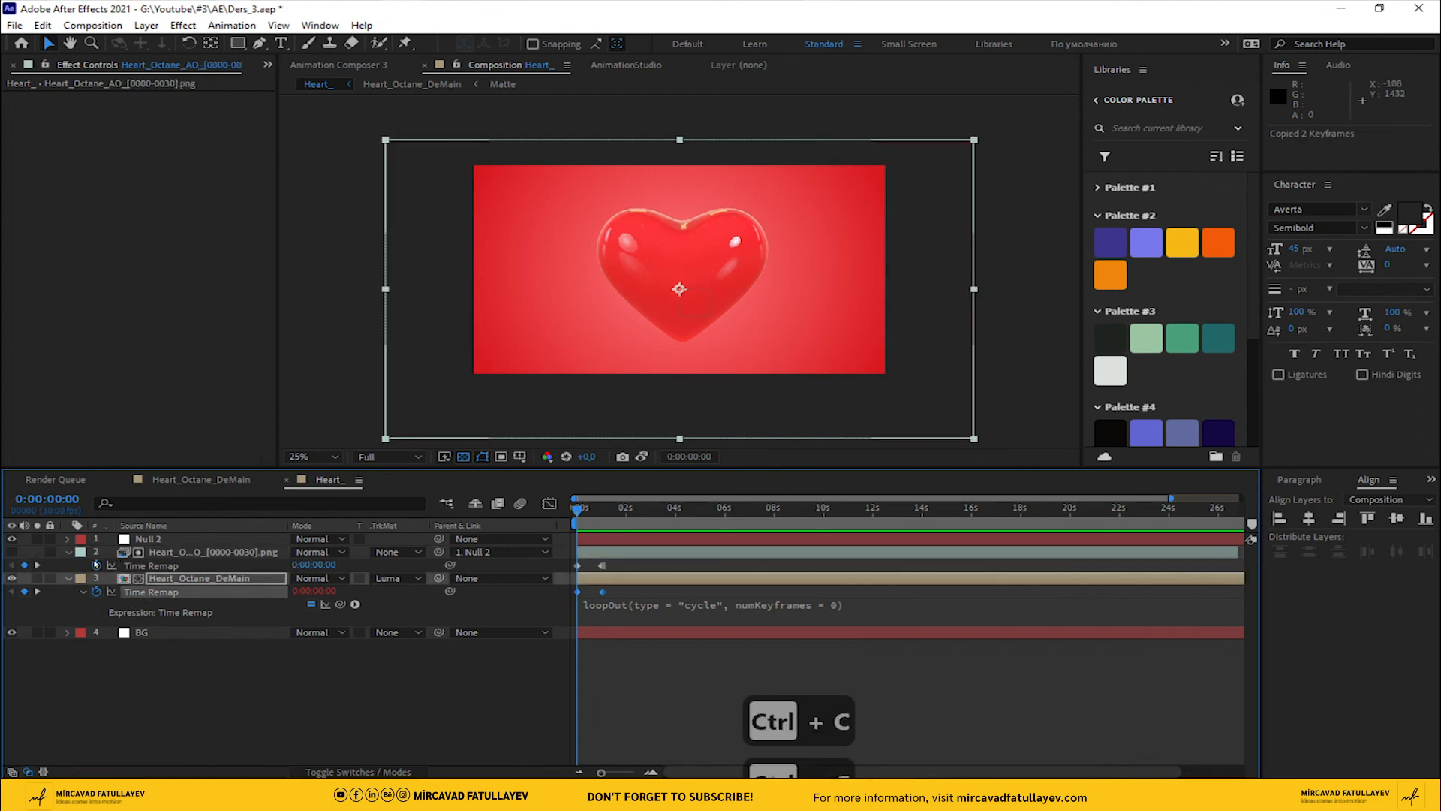
pyautogui.rightClick(141, 556)
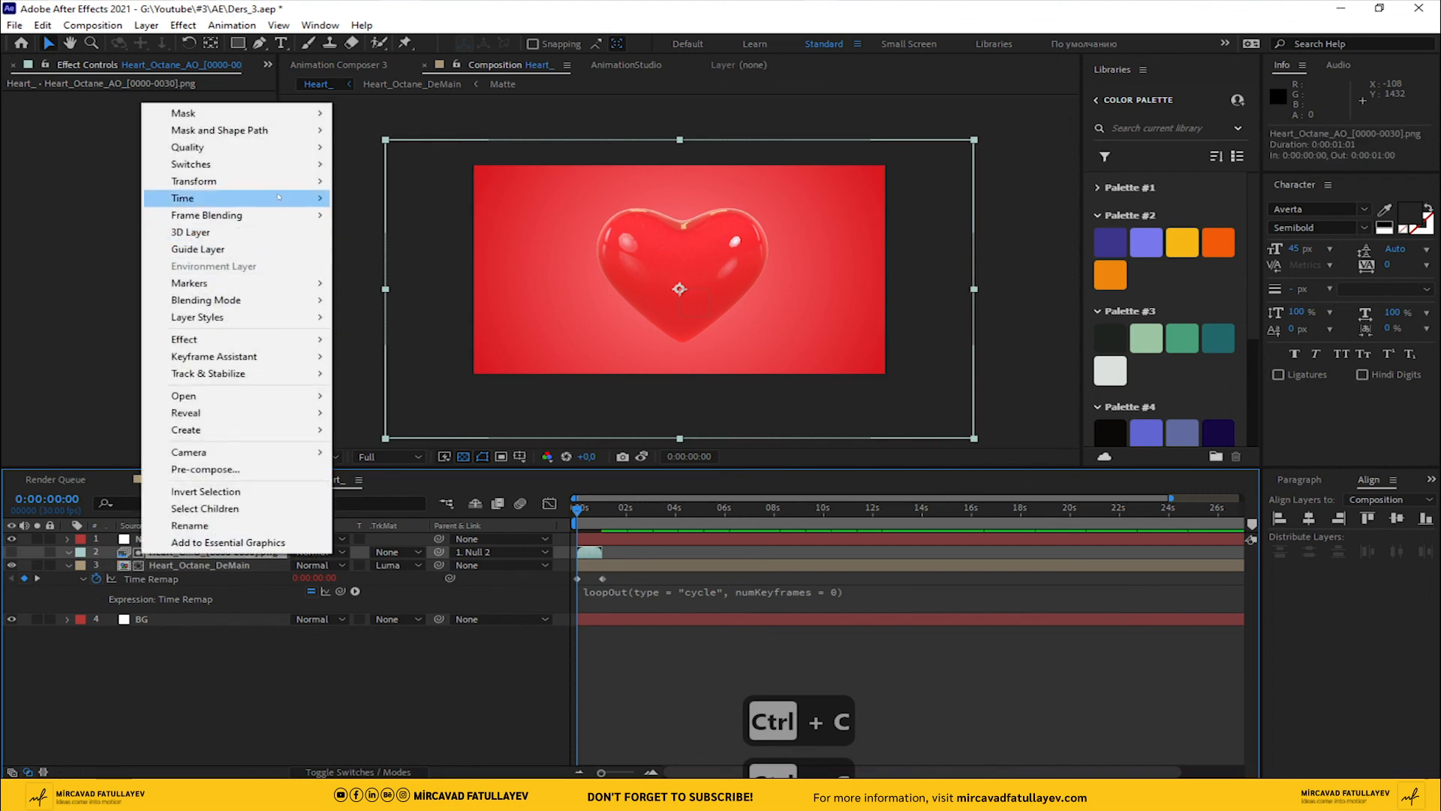
pyautogui.moveTo(300, 199)
pyautogui.click(413, 198)
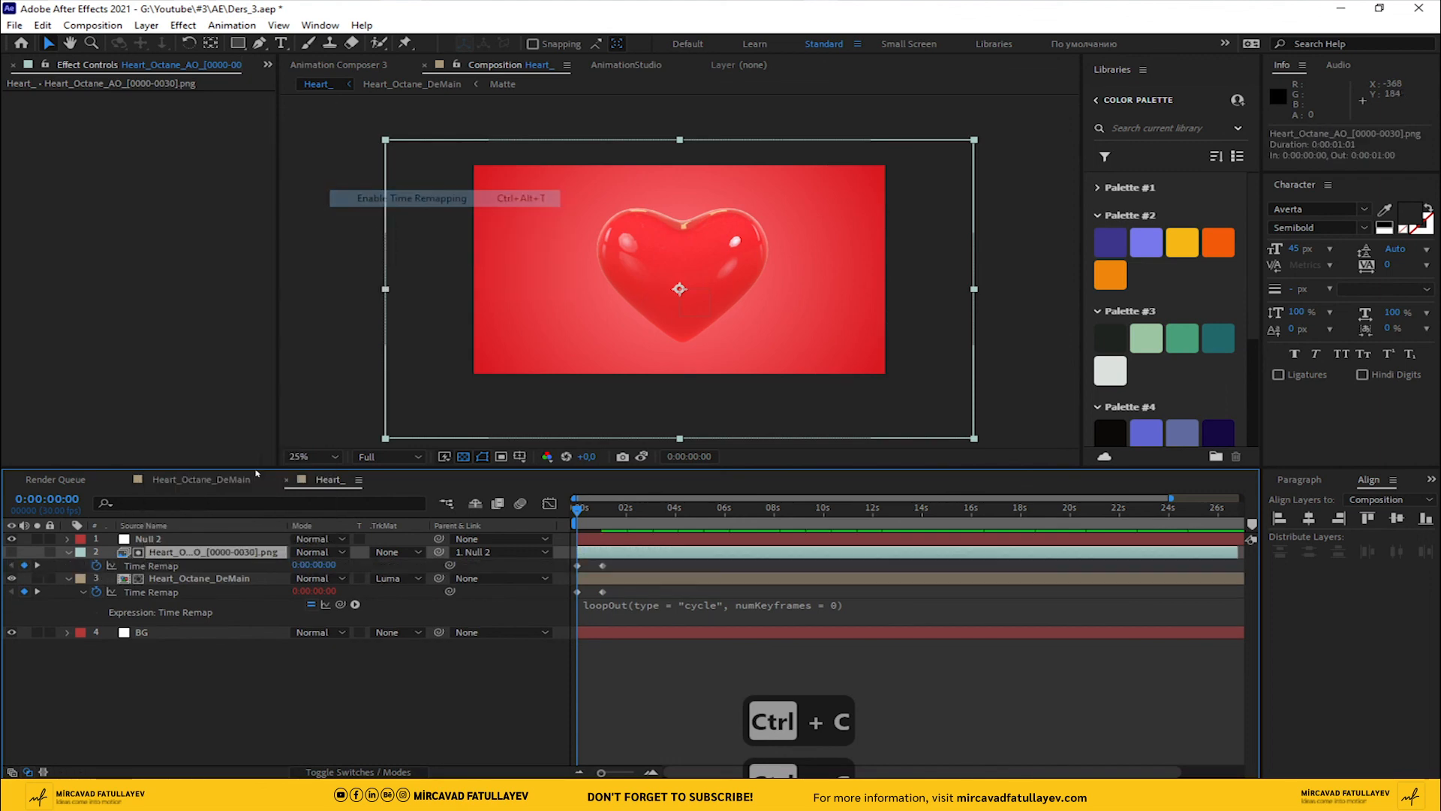
pyautogui.click(169, 567)
pyautogui.hotkey('ctrl', 'v')
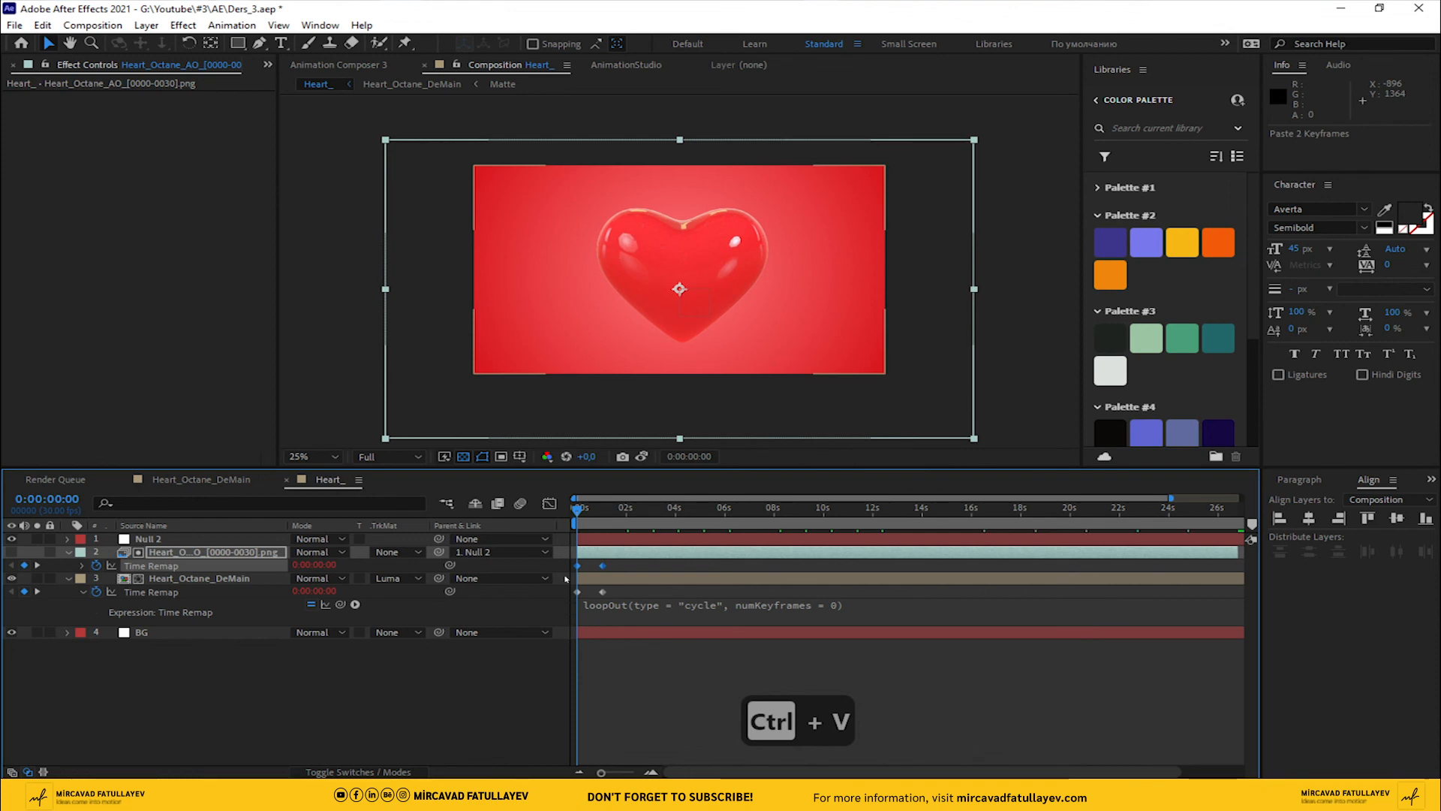
# Step: Examine the Time Remap keyframes around the one-second loop point and preview the loop from the first frame
pyautogui.press('=')
pyautogui.press('=')
pyautogui.press('=')
pyautogui.press('=')
pyautogui.press('=')
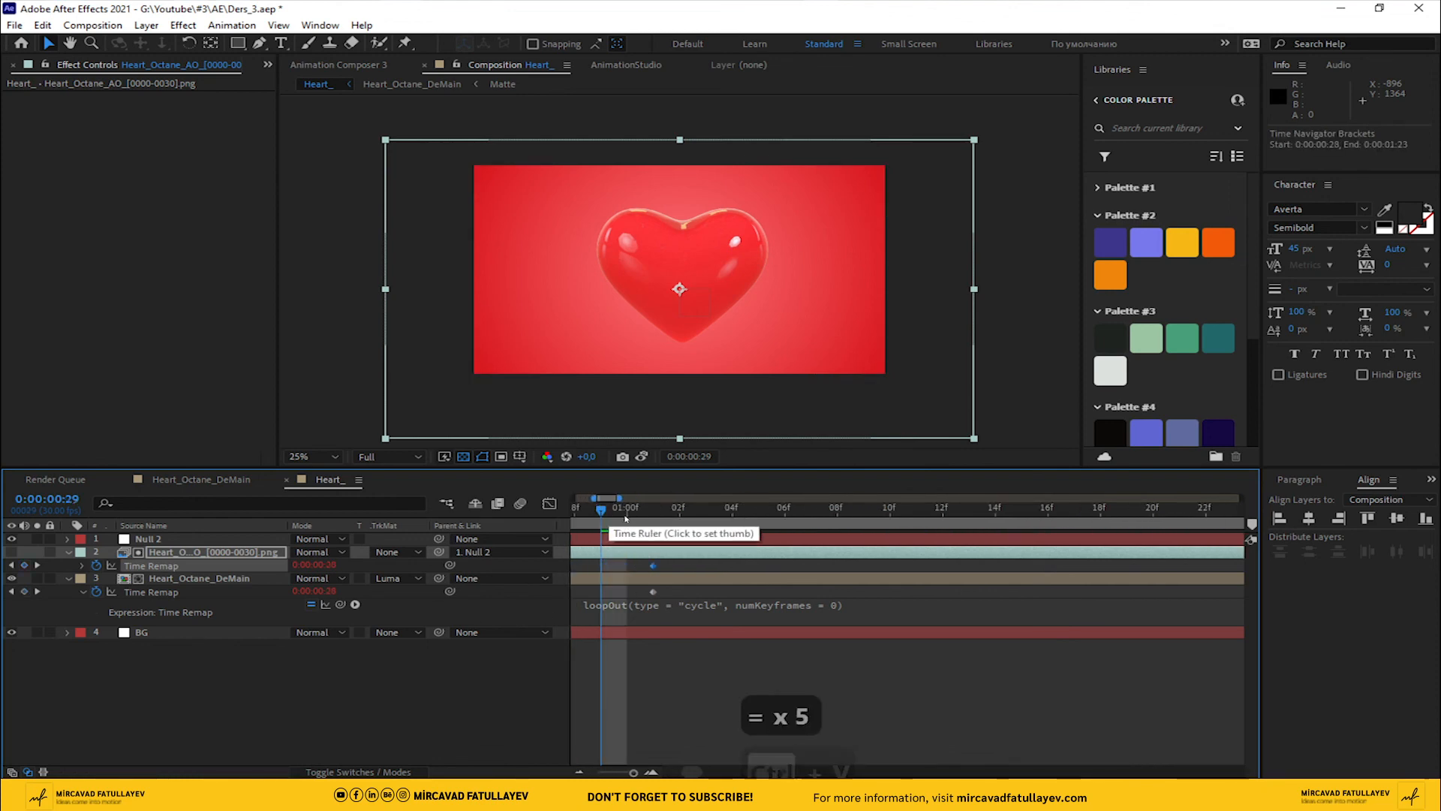
pyautogui.moveTo(626, 515); pyautogui.dragTo(373, 535)
pyautogui.press('-')
pyautogui.press('-')
pyautogui.press('-')
pyautogui.press('-')
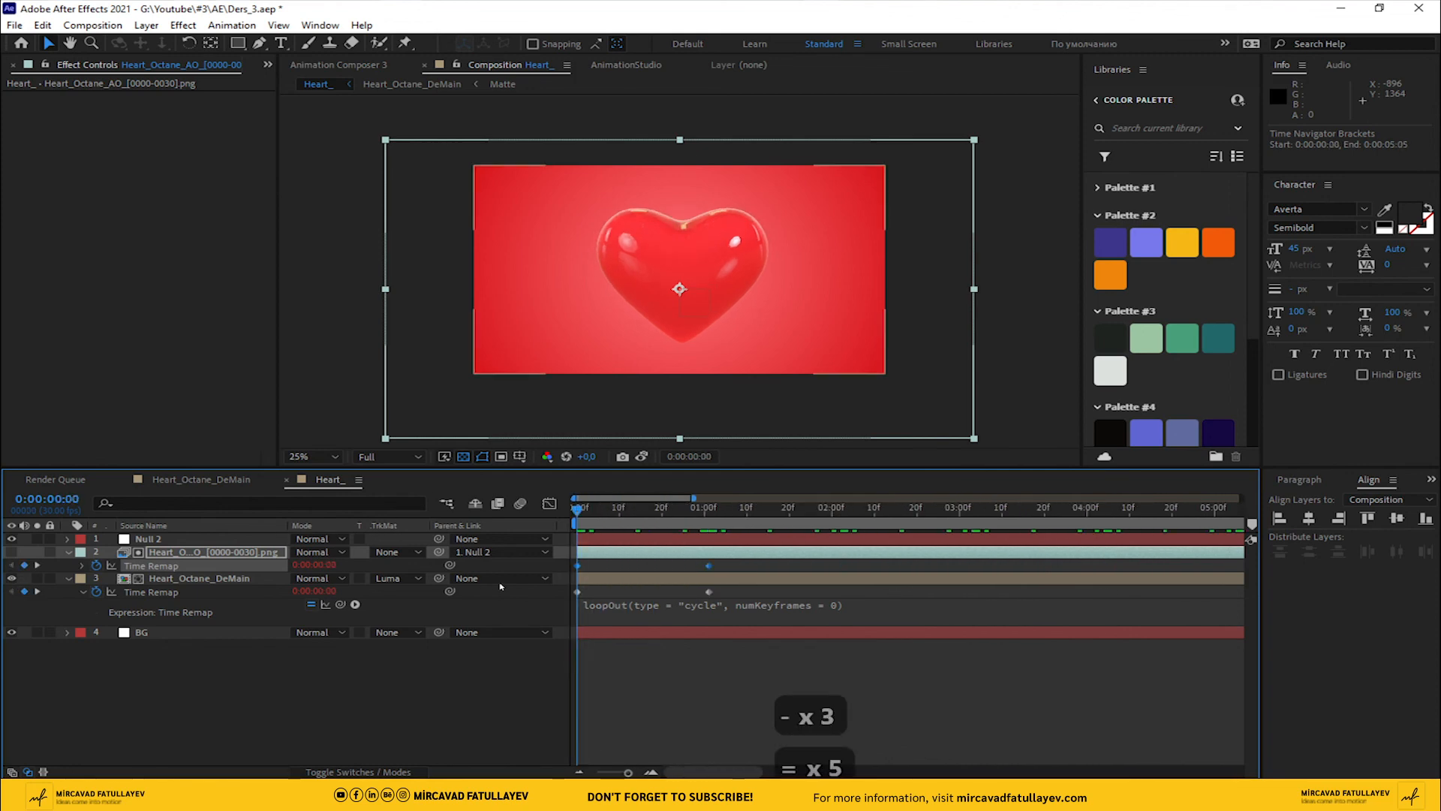
pyautogui.press('space')
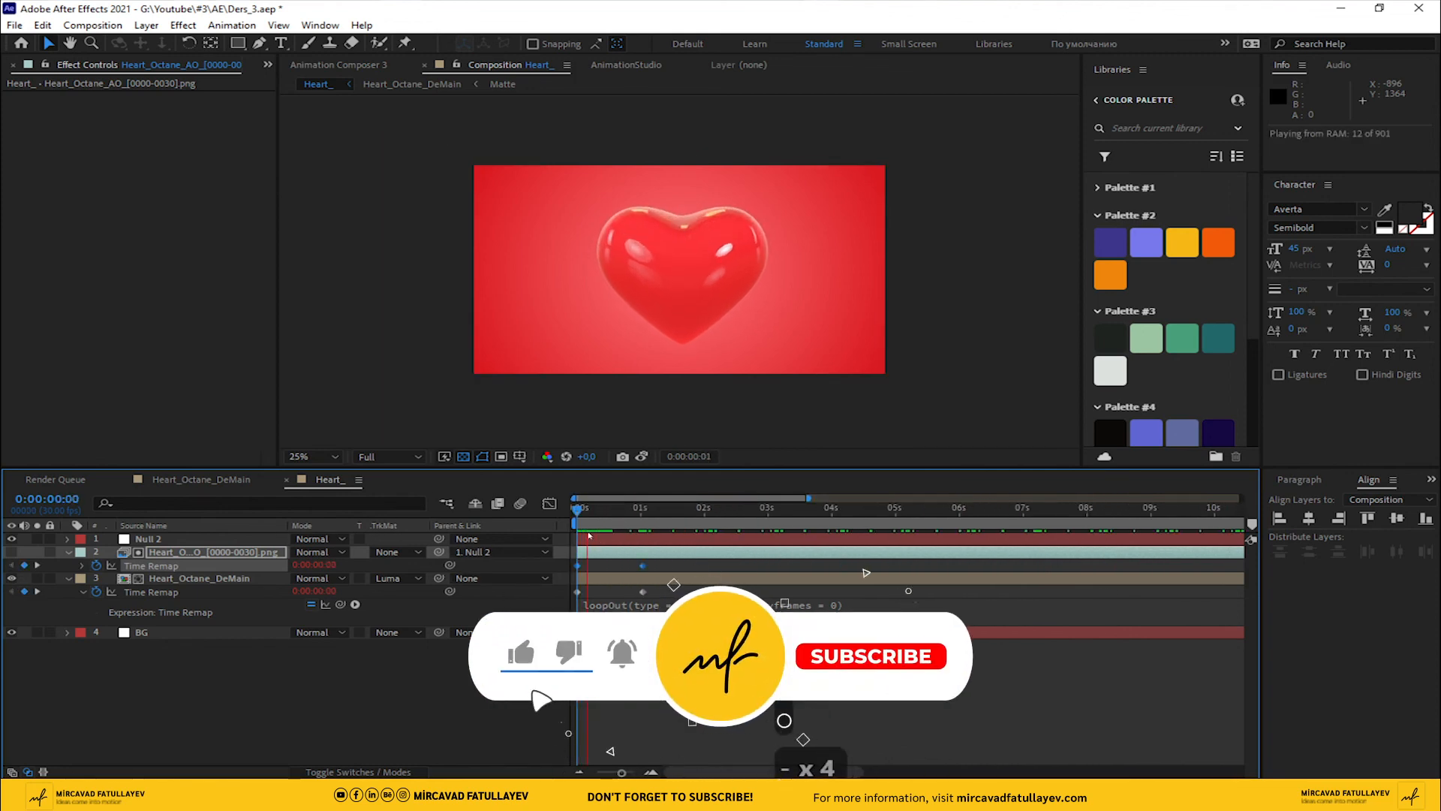